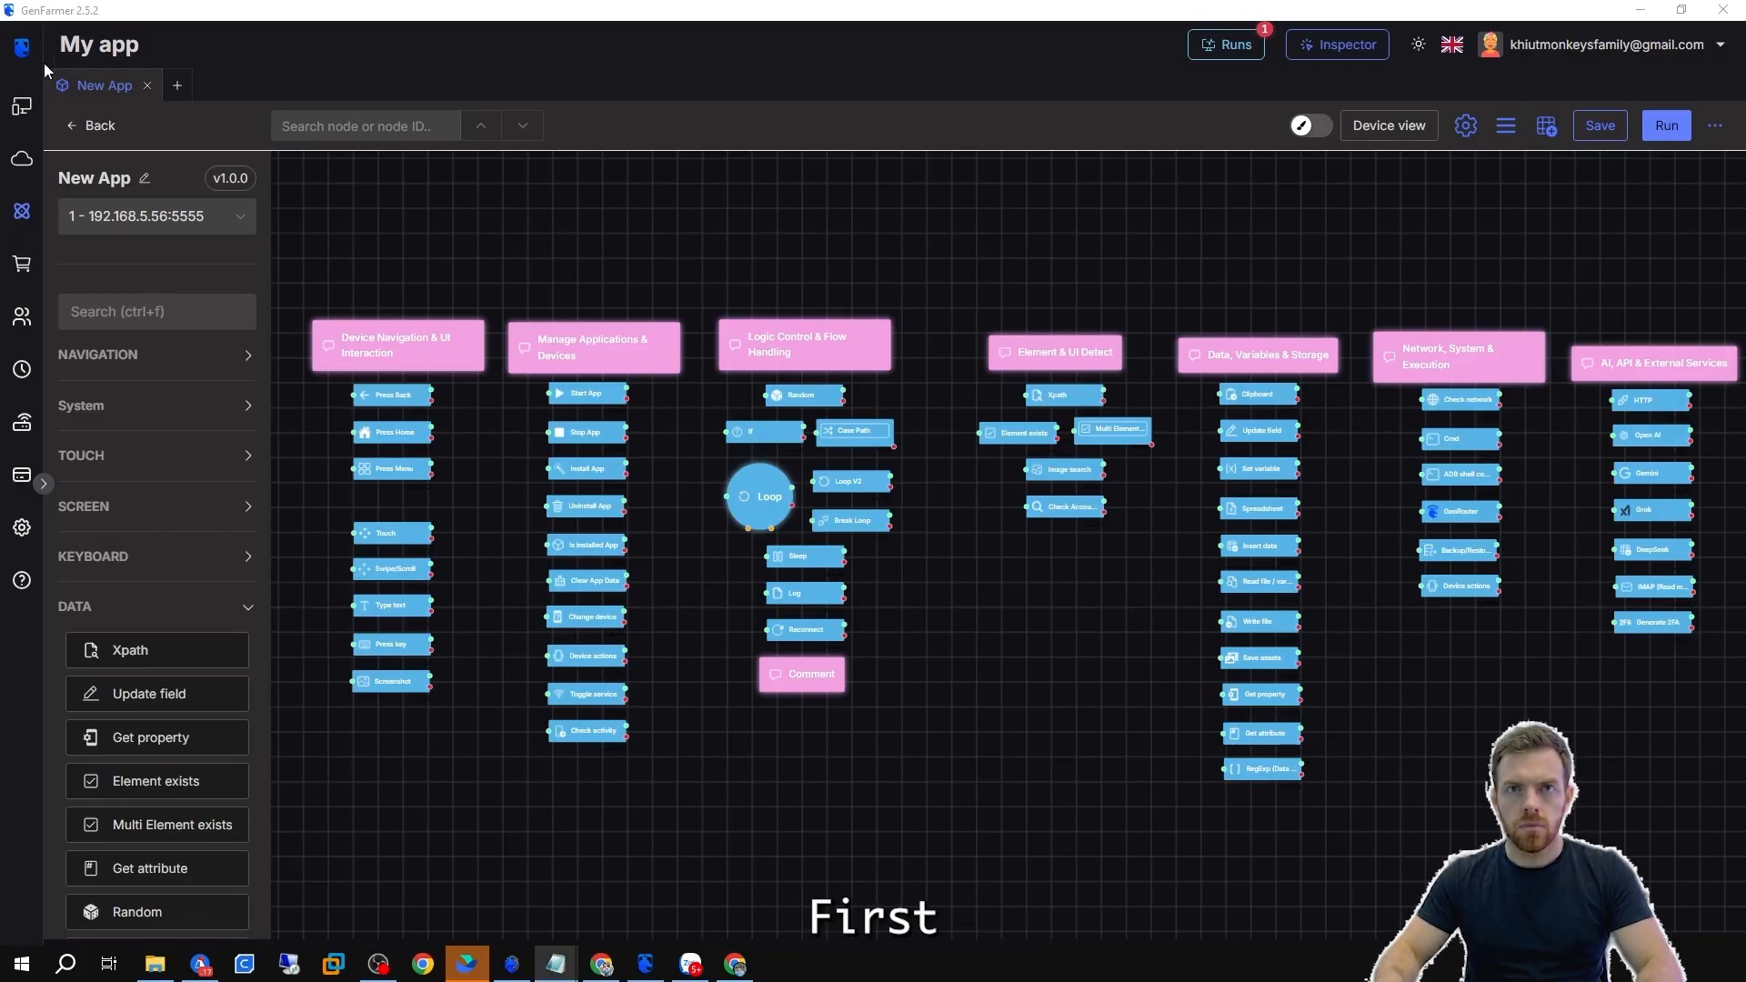
Select device 1 - 192.168.5.56:5555, open the device view stream panel and widen it.
{"action": "left_click", "coordinate": [161, 218]}
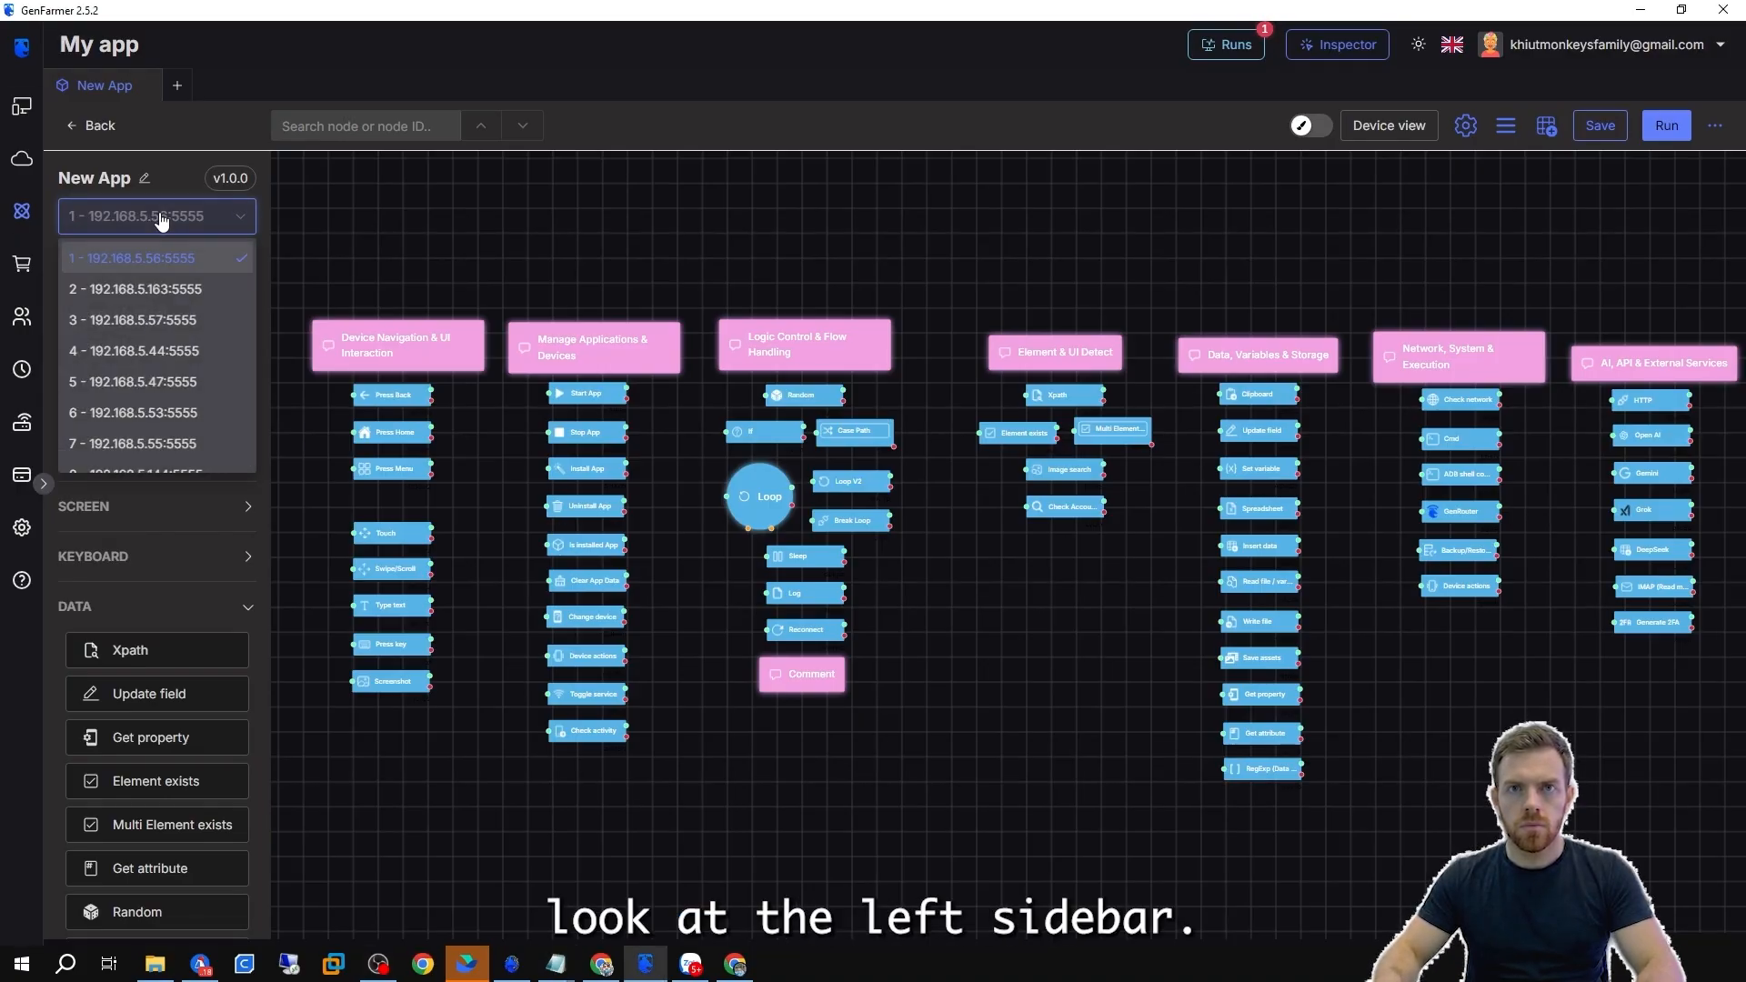
{"action": "left_click", "coordinate": [110, 263]}
{"action": "left_click", "coordinate": [1388, 131]}
{"action": "left_click", "coordinate": [1385, 170]}
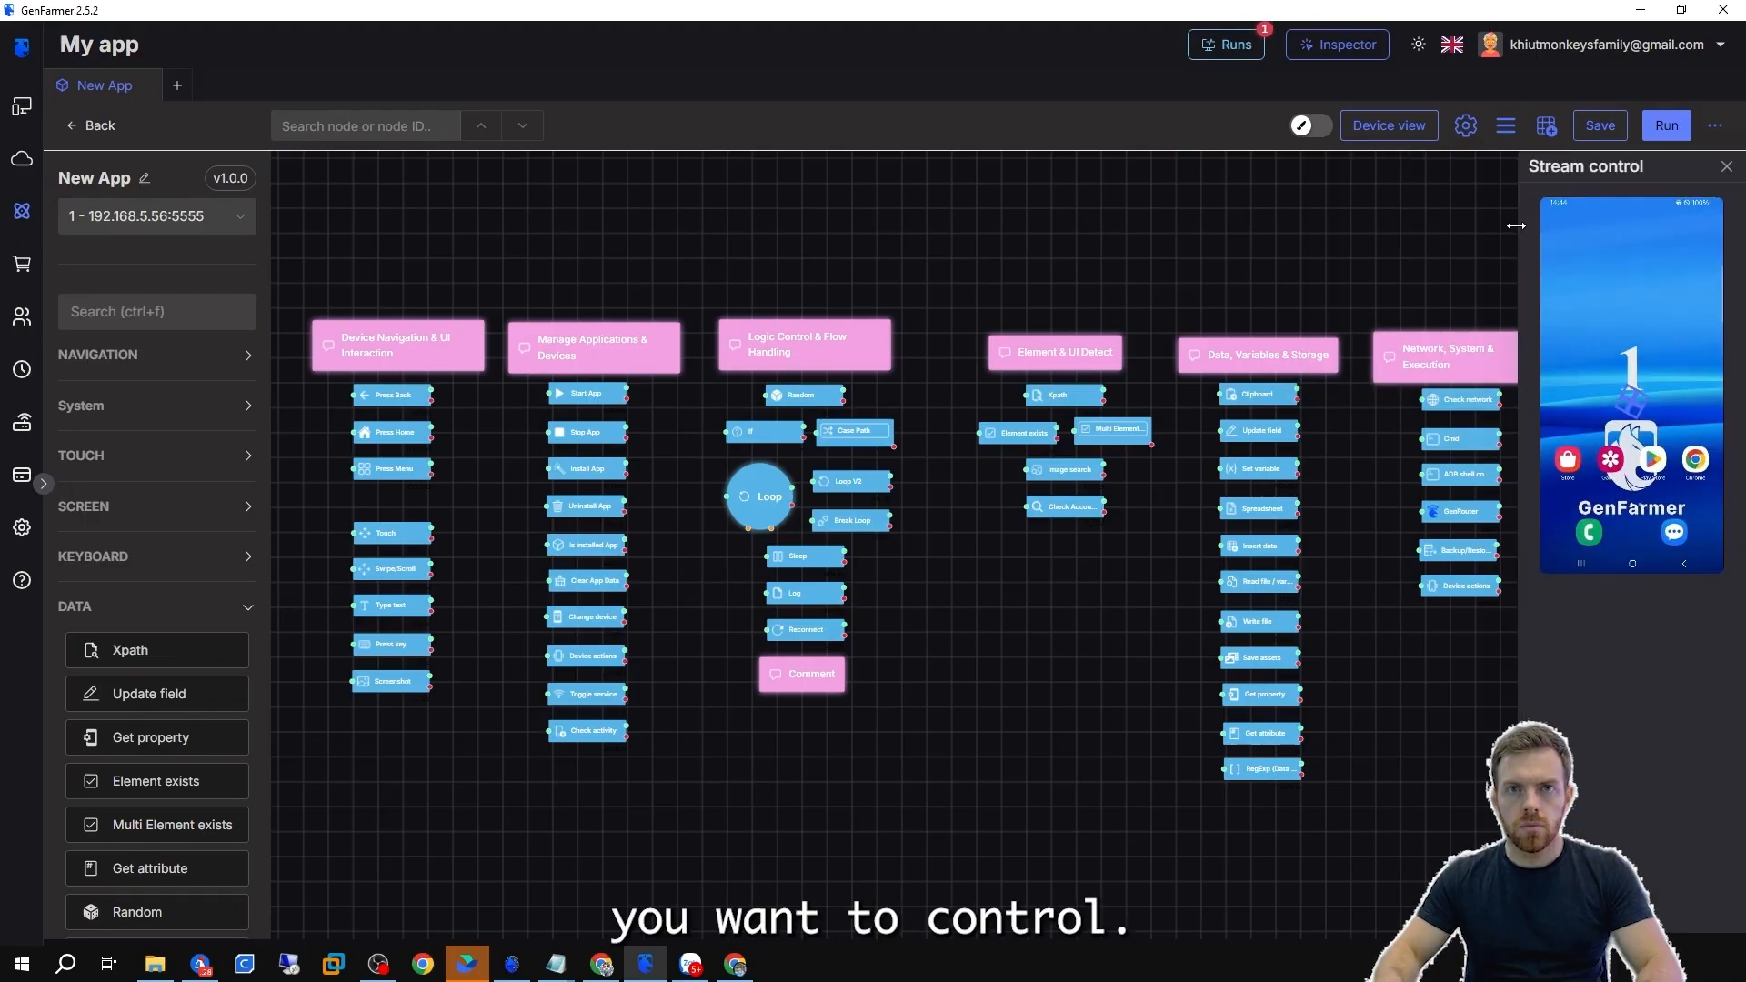
{"action": "left_click_drag", "start_coordinate": [1517, 226], "coordinate": [1366, 228]}
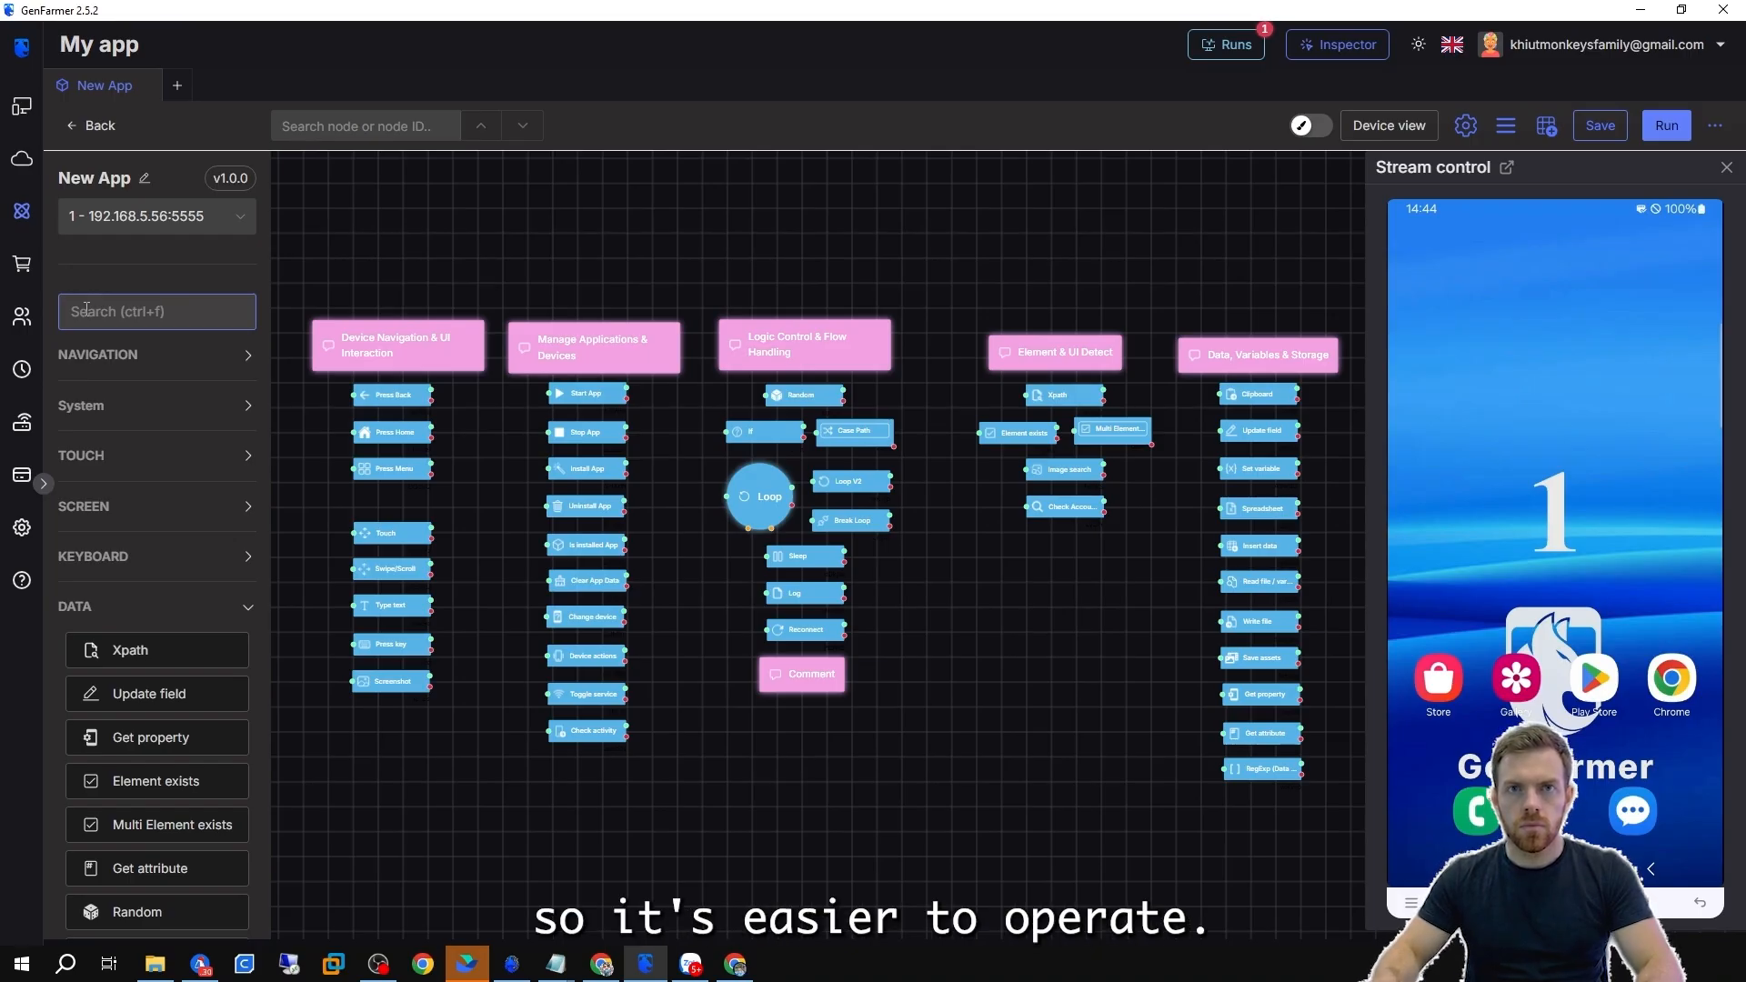
Browse the Navigation, System and Data node categories and add a Random node to the canvas.
{"action": "left_click", "coordinate": [109, 363]}
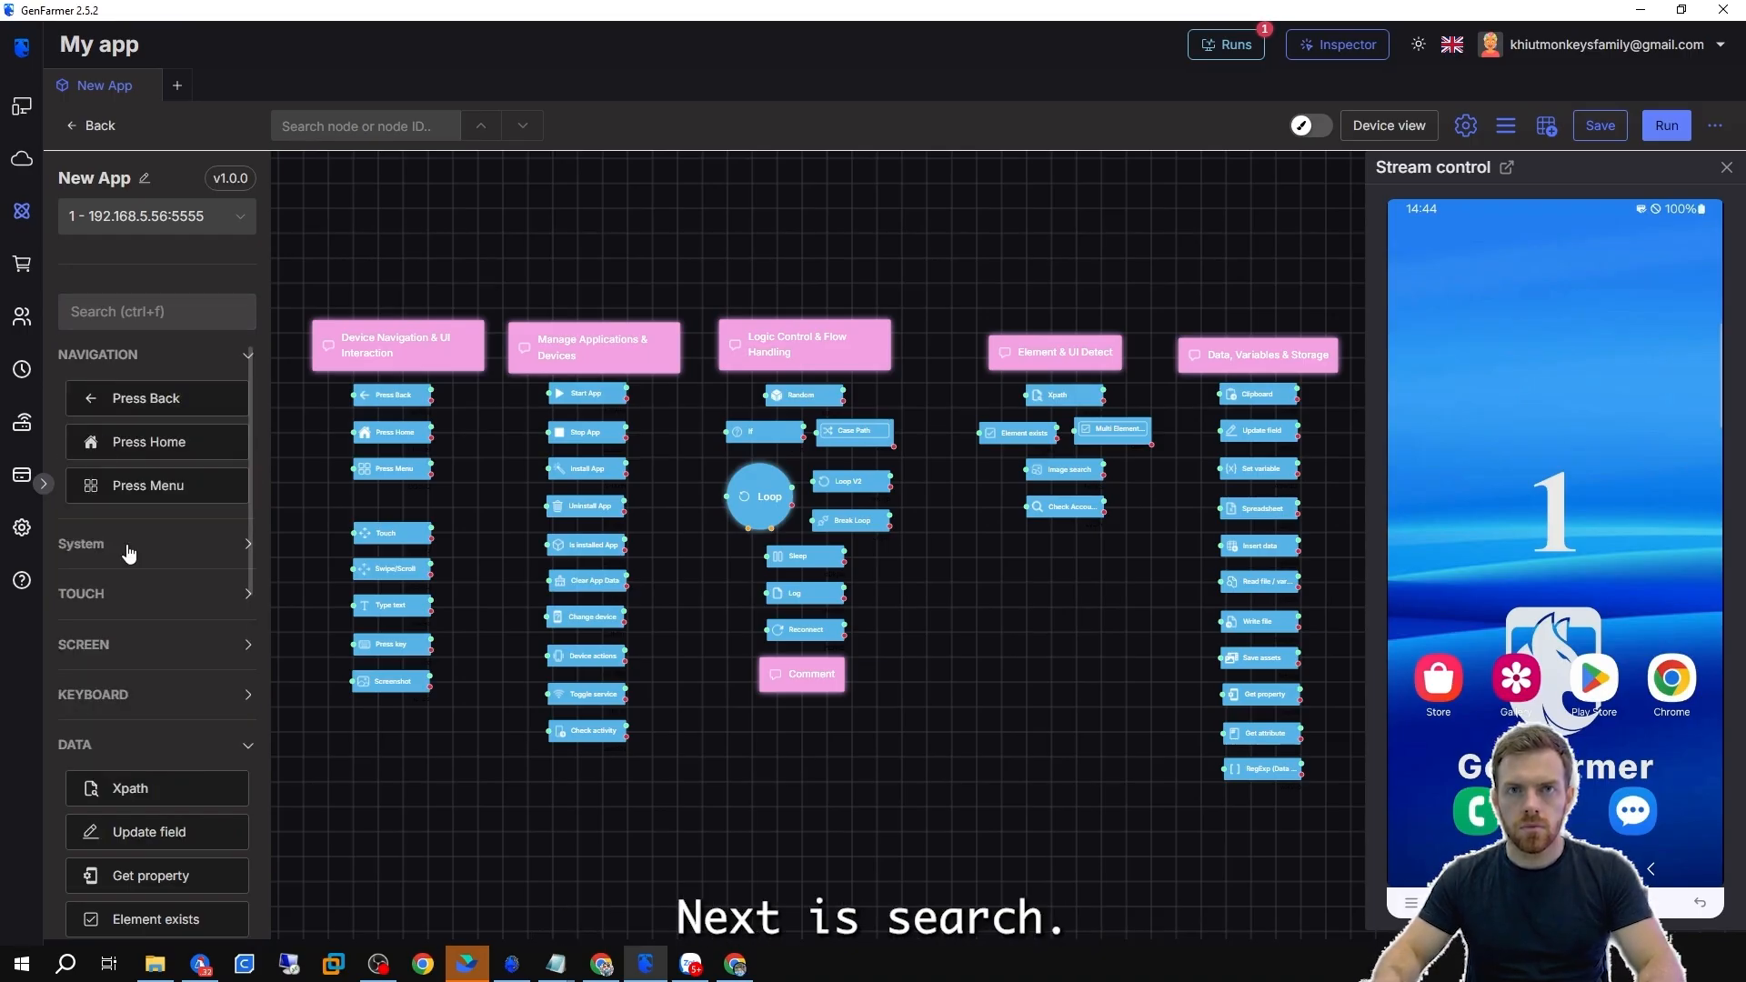
{"action": "left_click", "coordinate": [118, 546]}
{"action": "left_click", "coordinate": [118, 552]}
{"action": "scroll", "coordinate": [96, 566], "scroll_direction": "down", "scroll_amount": 6}
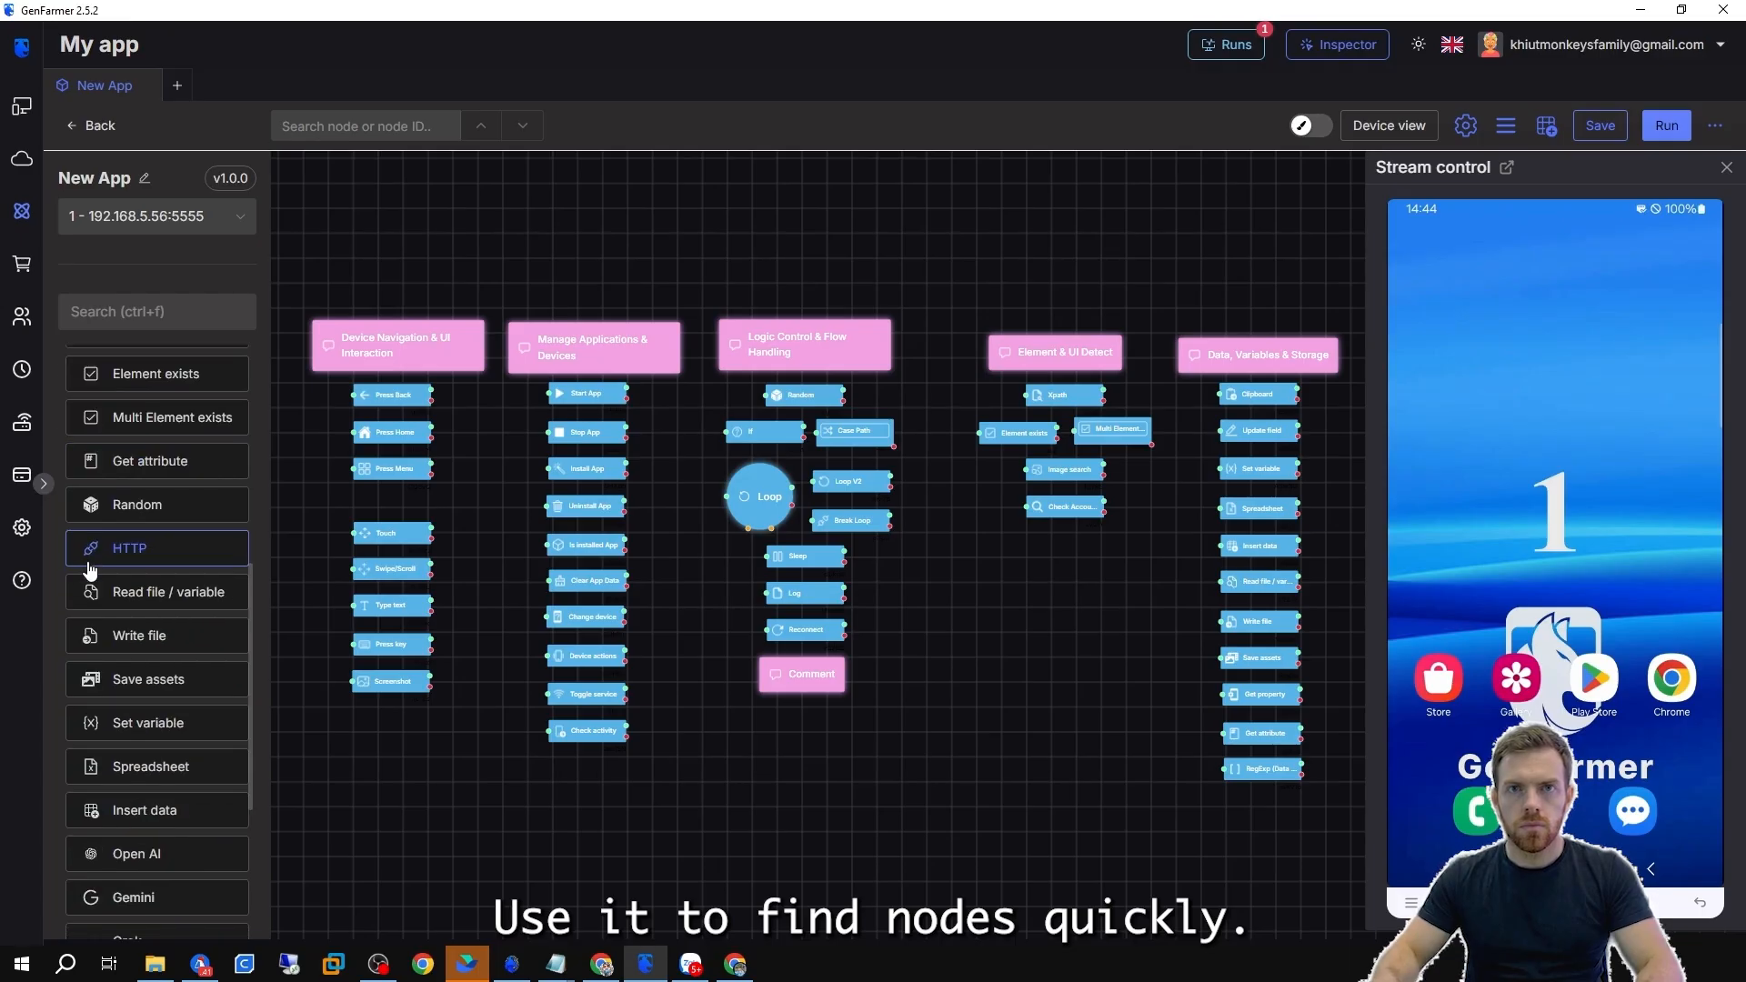
{"action": "scroll", "coordinate": [146, 746], "scroll_direction": "up", "scroll_amount": 3}
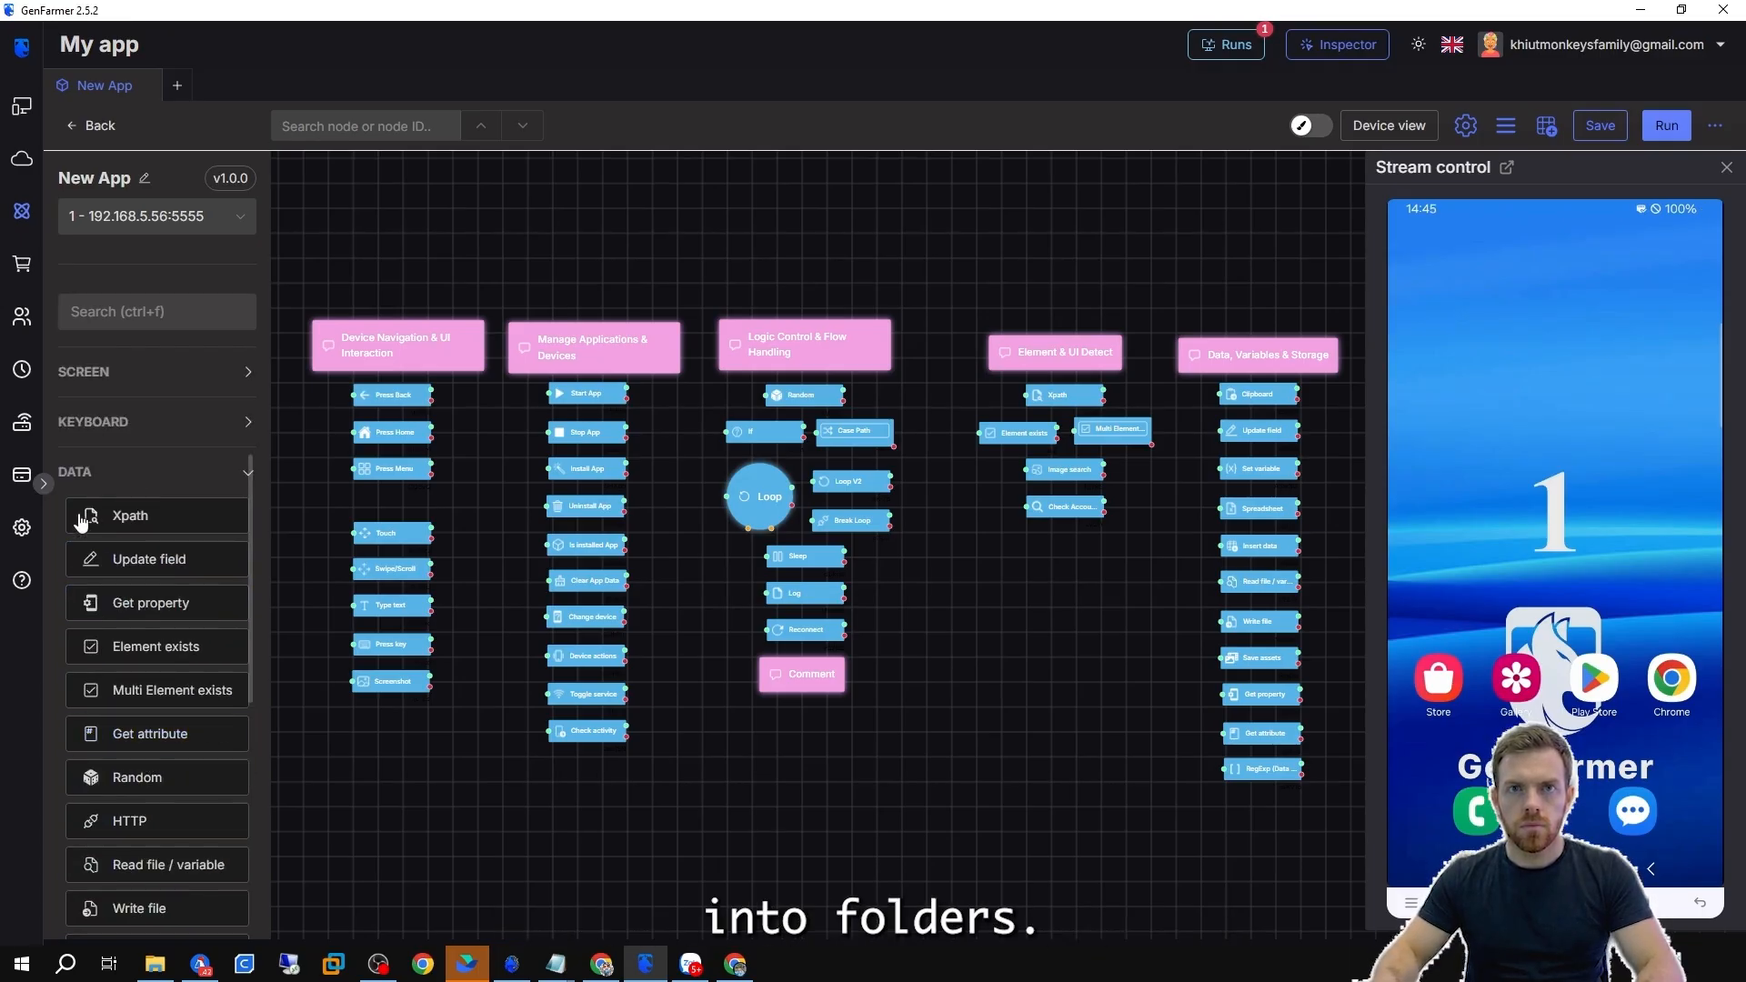
{"action": "left_click", "coordinate": [134, 785]}
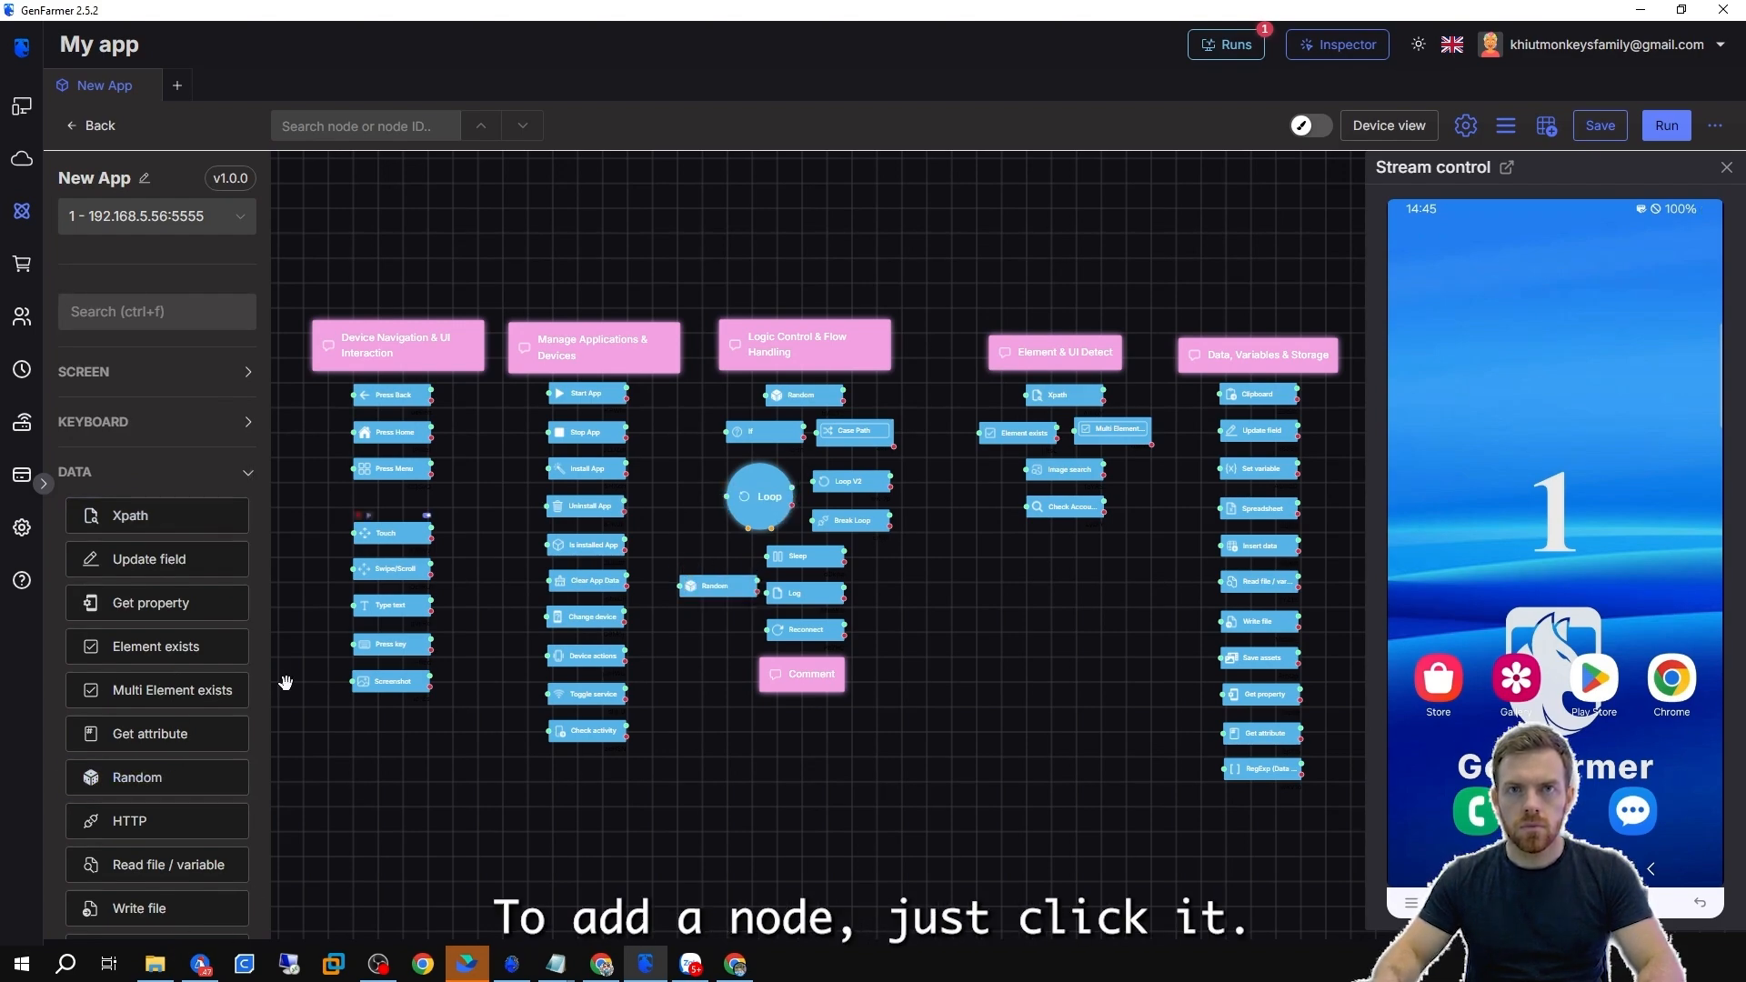
Search the node list for ran and delete the Random node placed on the canvas.
{"action": "left_click", "coordinate": [100, 318]}
{"action": "type", "text": "ran"}
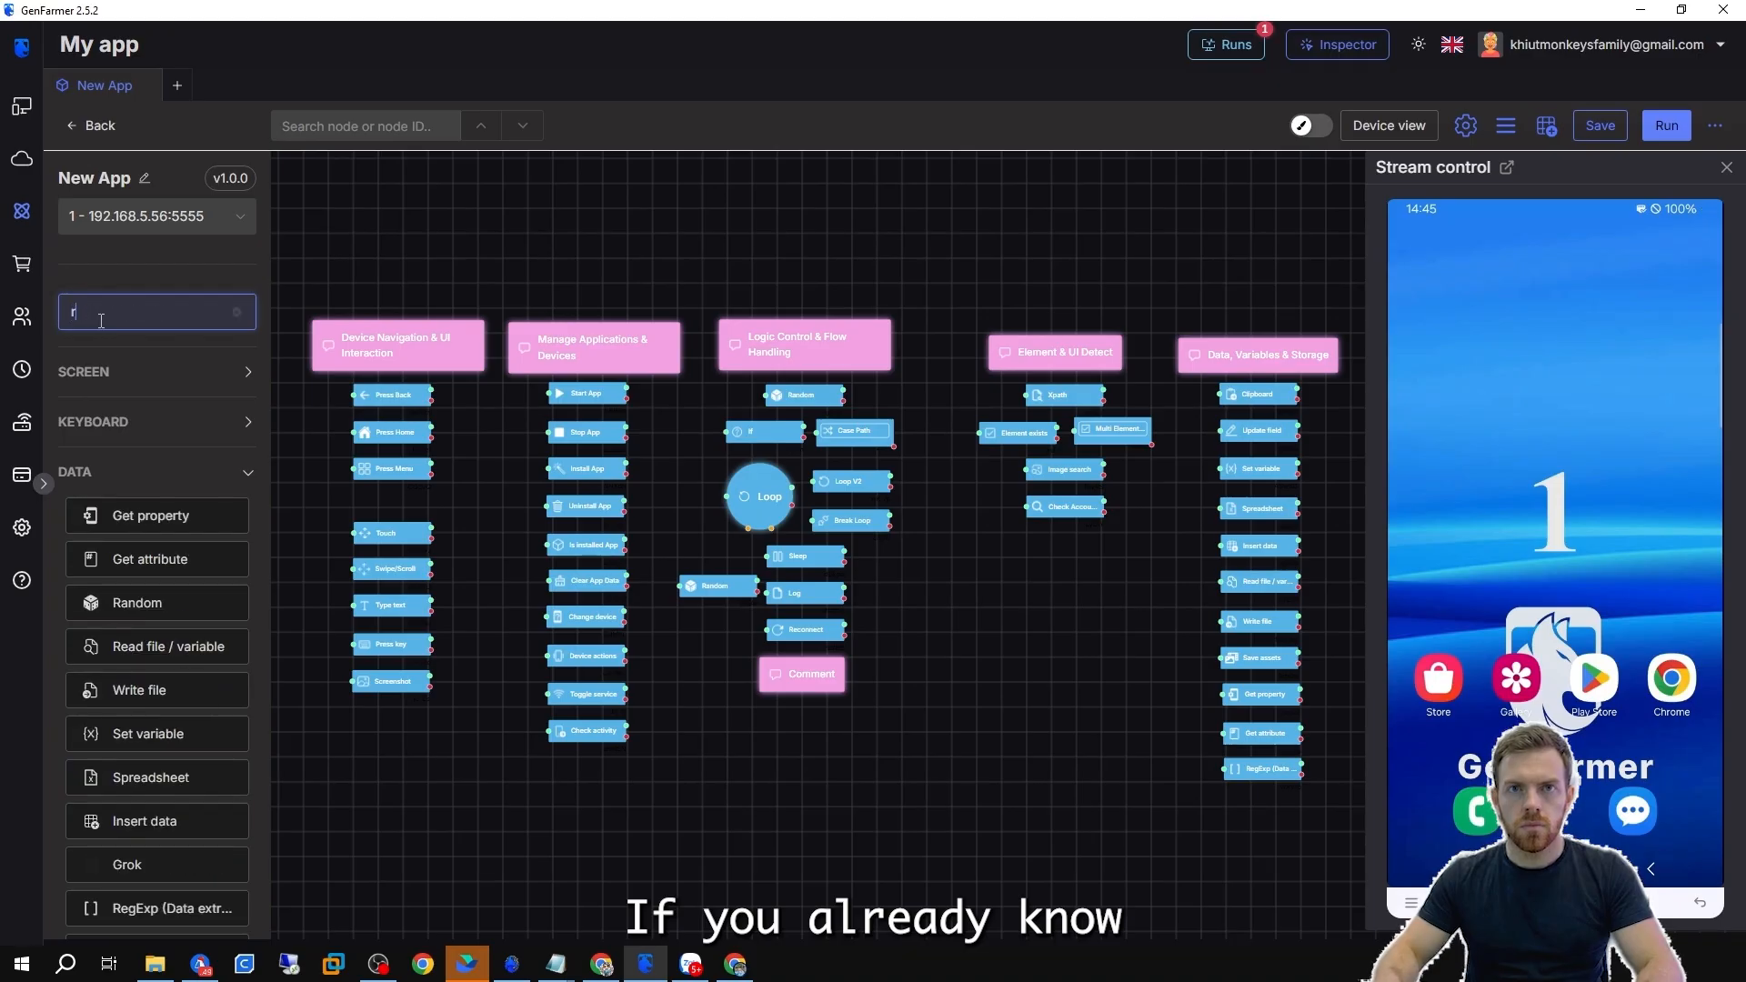
{"action": "left_click", "coordinate": [718, 587]}
{"action": "key", "text": "Delete"}
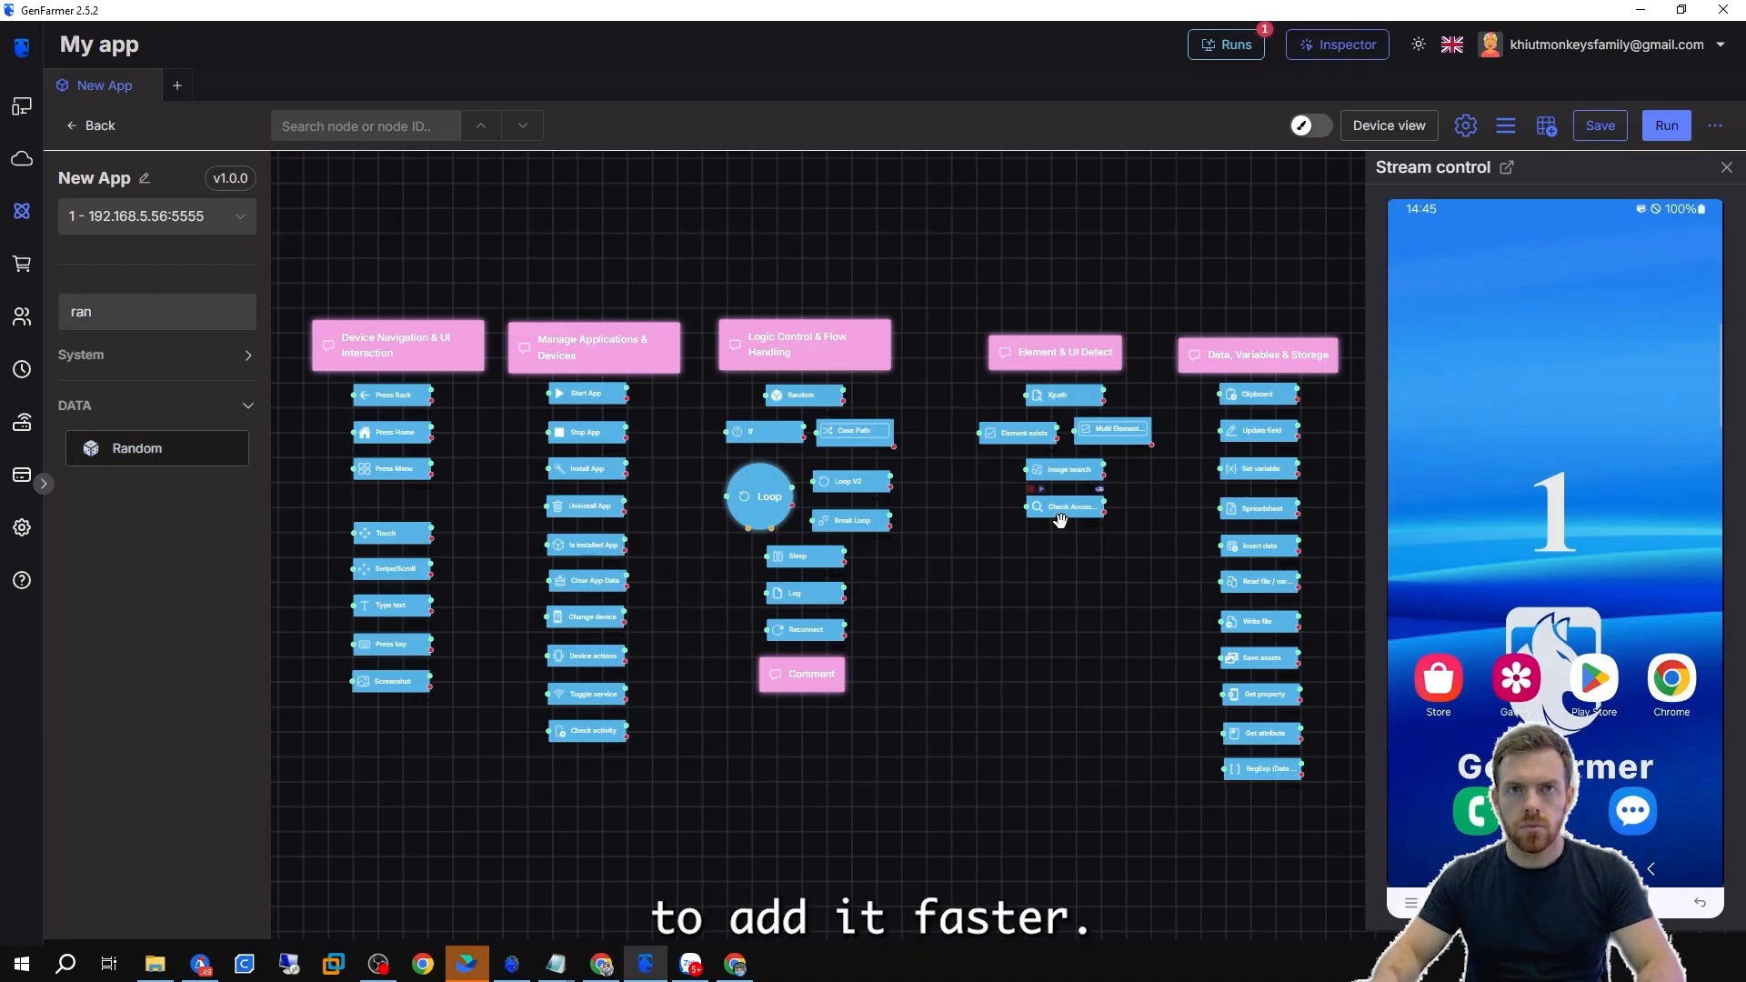
Close the stream control panel and zoom into the node canvas.
{"action": "left_click", "coordinate": [1726, 169]}
{"action": "left_click_drag", "start_coordinate": [1013, 506], "coordinate": [994, 506]}
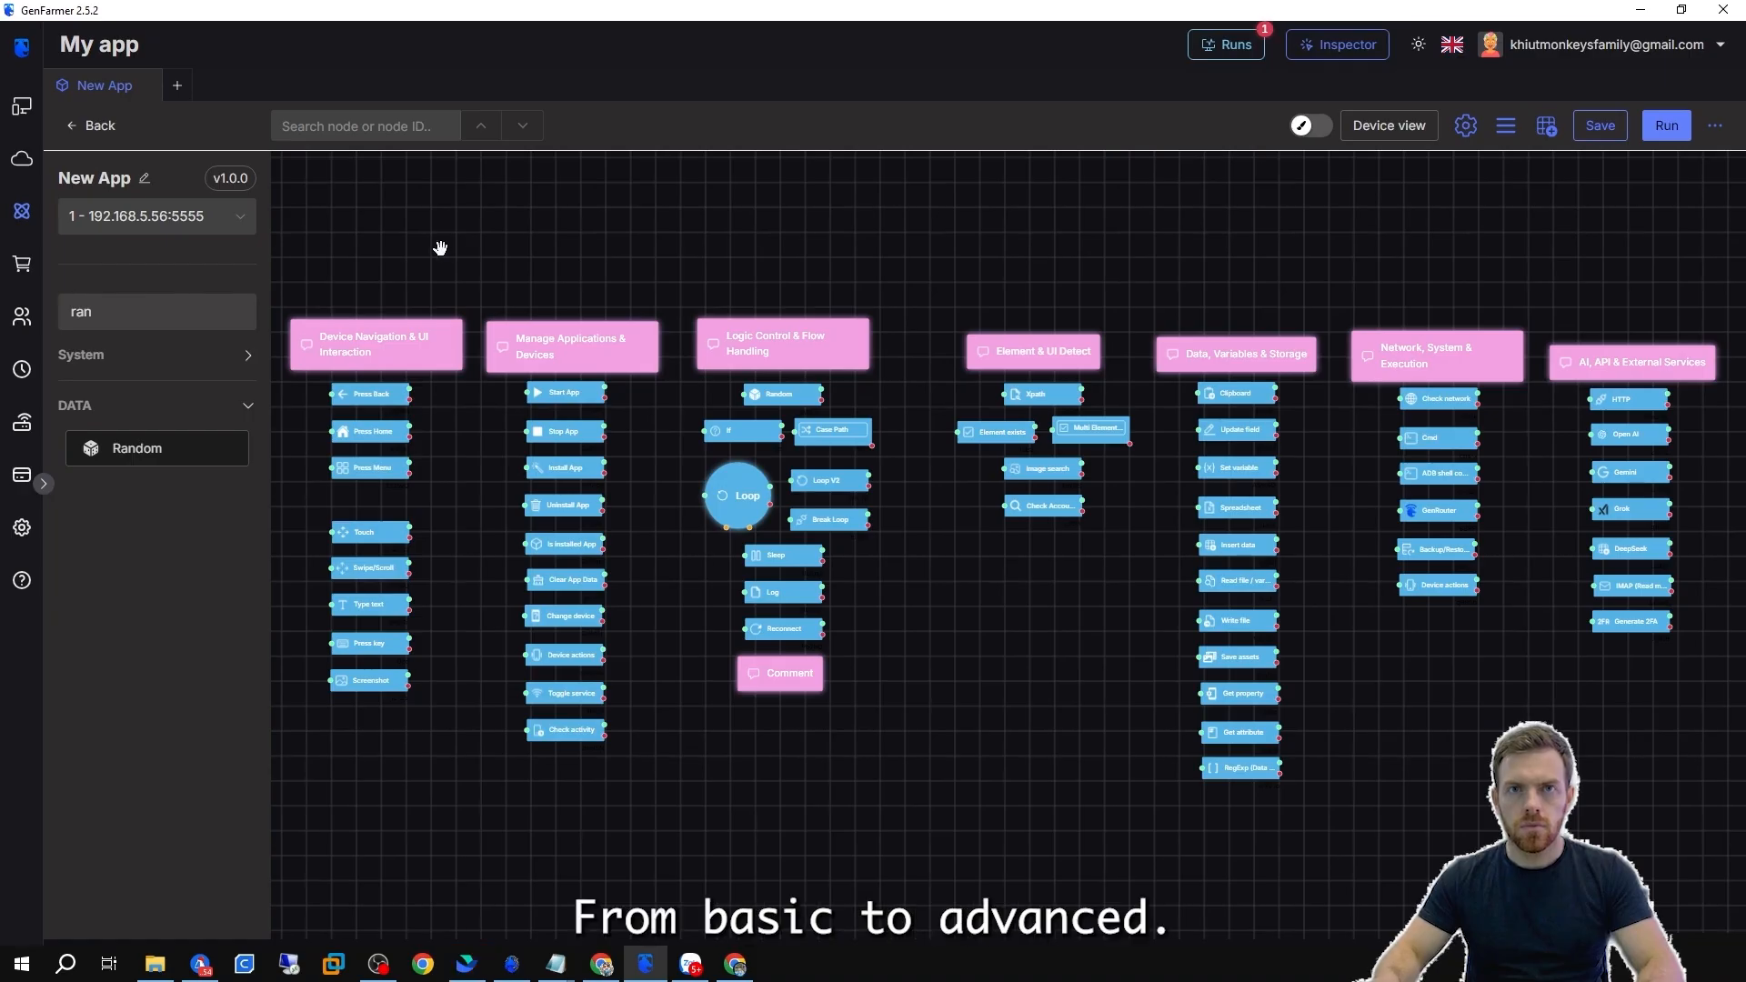
{"action": "scroll", "coordinate": [460, 445], "scroll_direction": "up", "scroll_amount": 3}
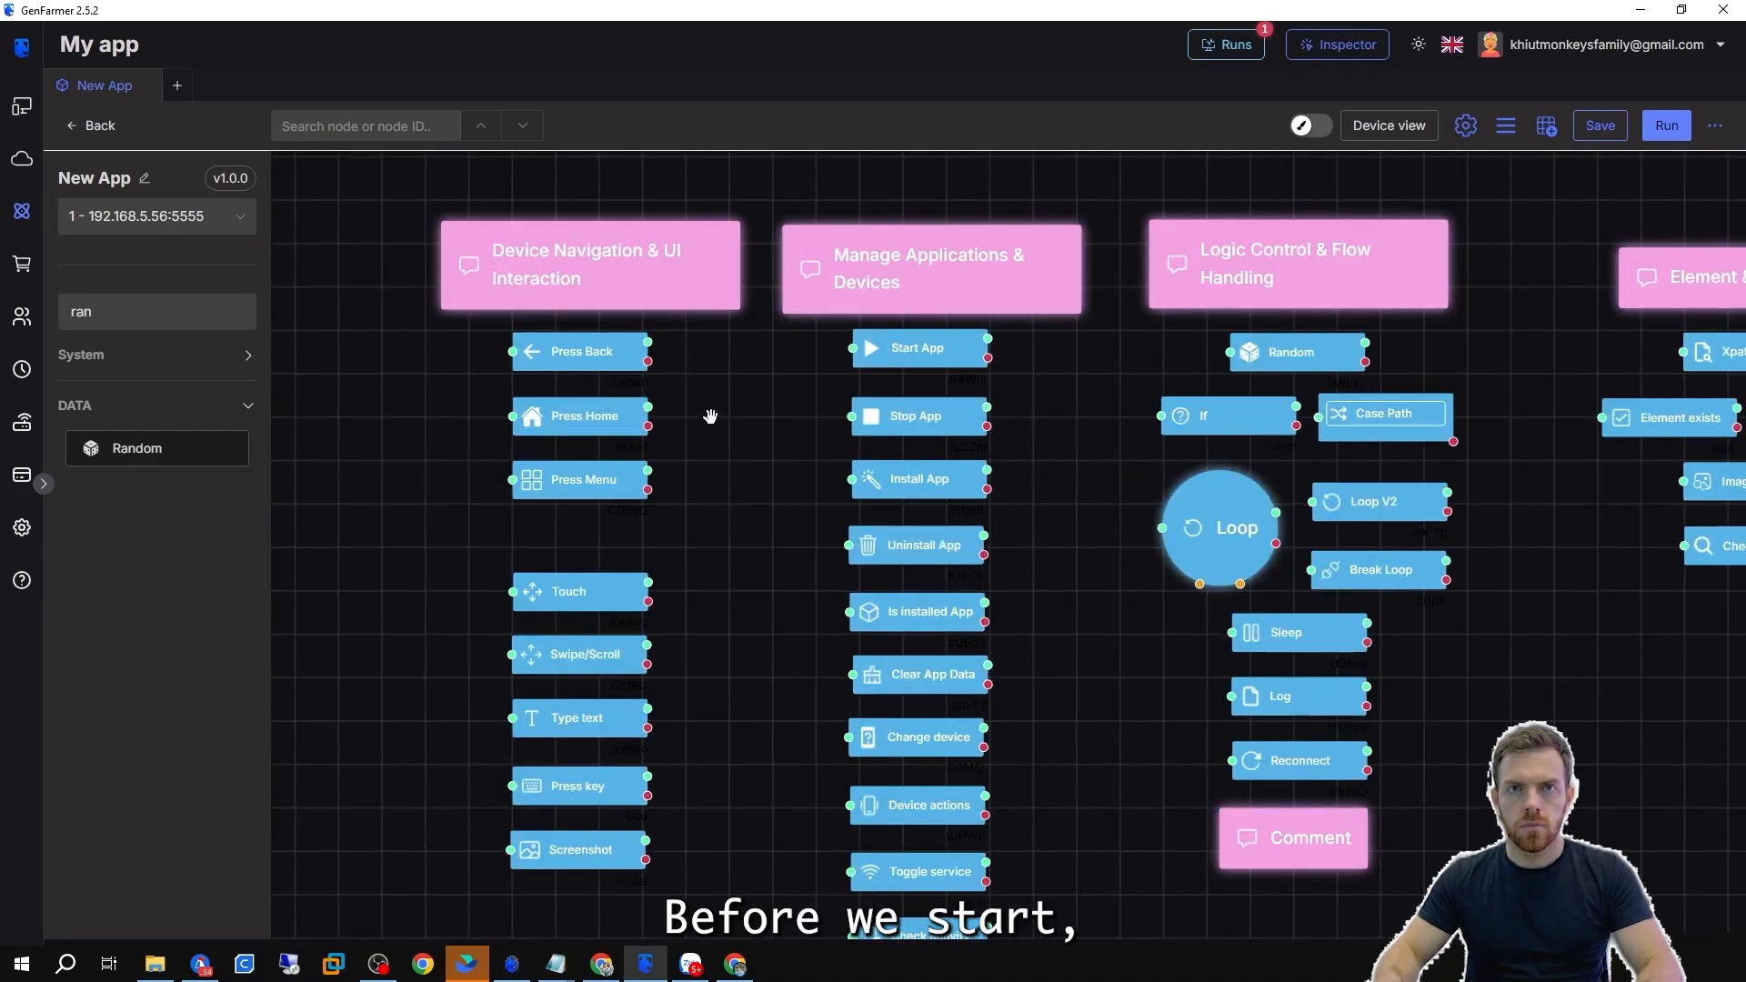
Open the Inspector window, reposition it, and select device 1 - 192.168.5.56:5555 in it.
{"action": "left_click", "coordinate": [1351, 49]}
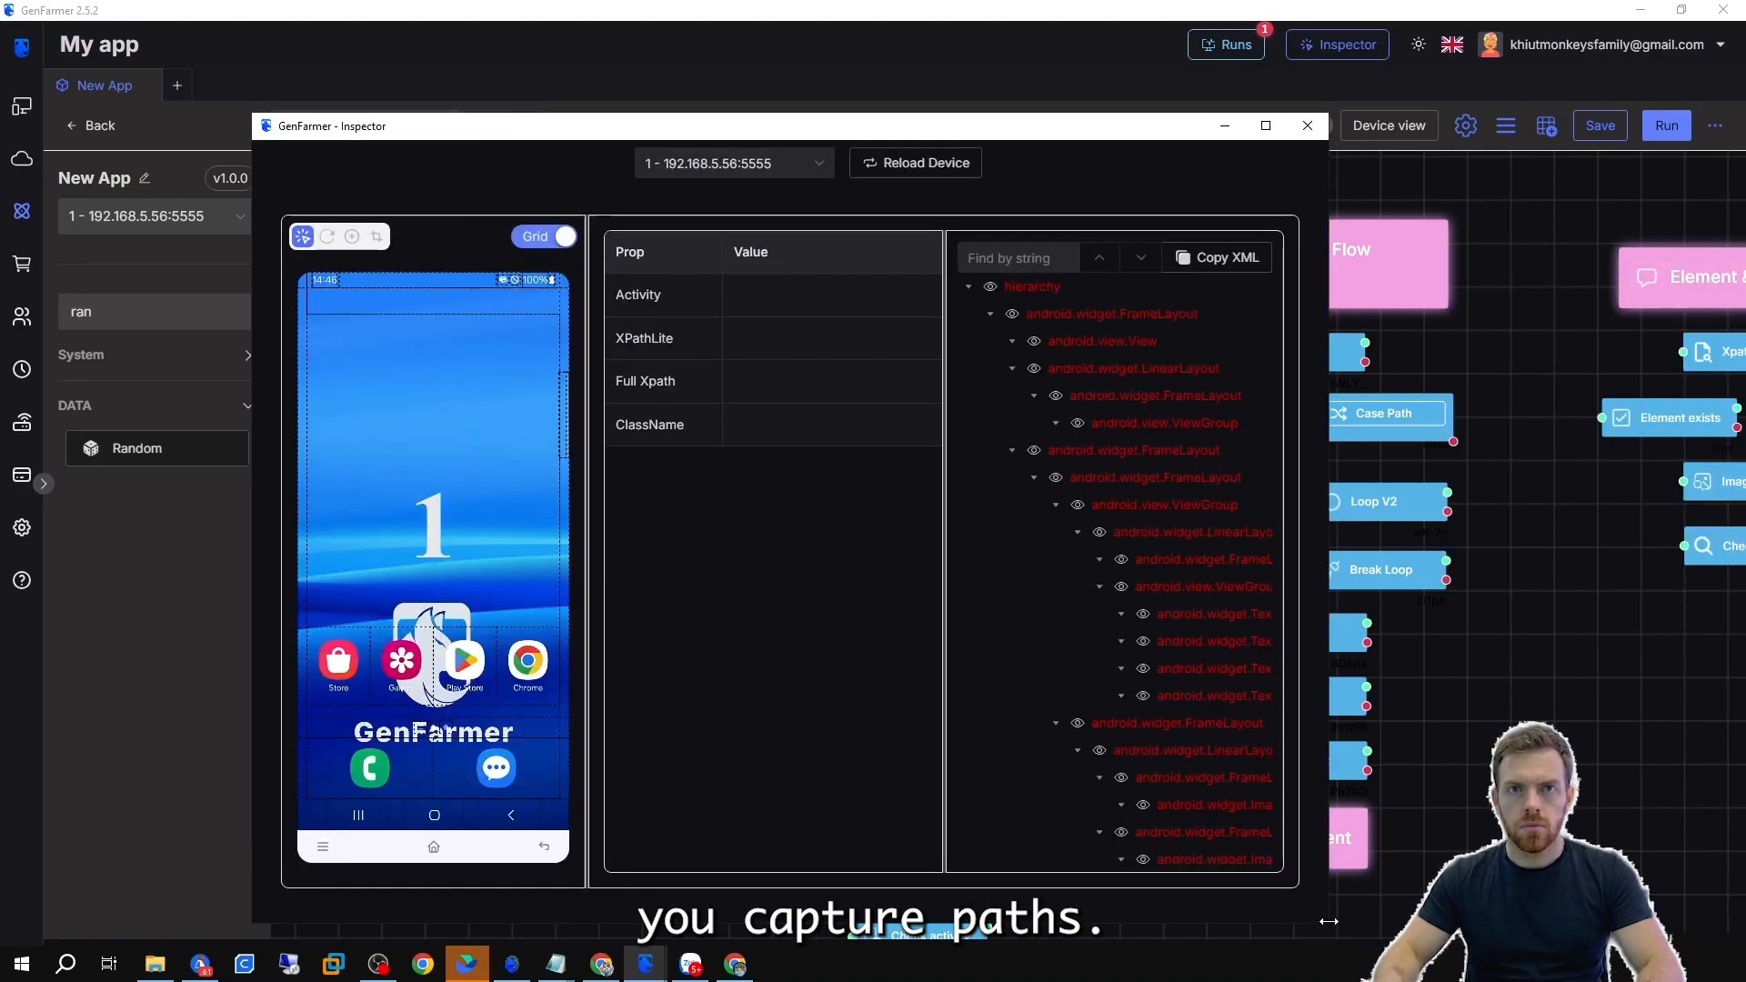
{"action": "left_click_drag", "start_coordinate": [251, 115], "coordinate": [65, 19]}
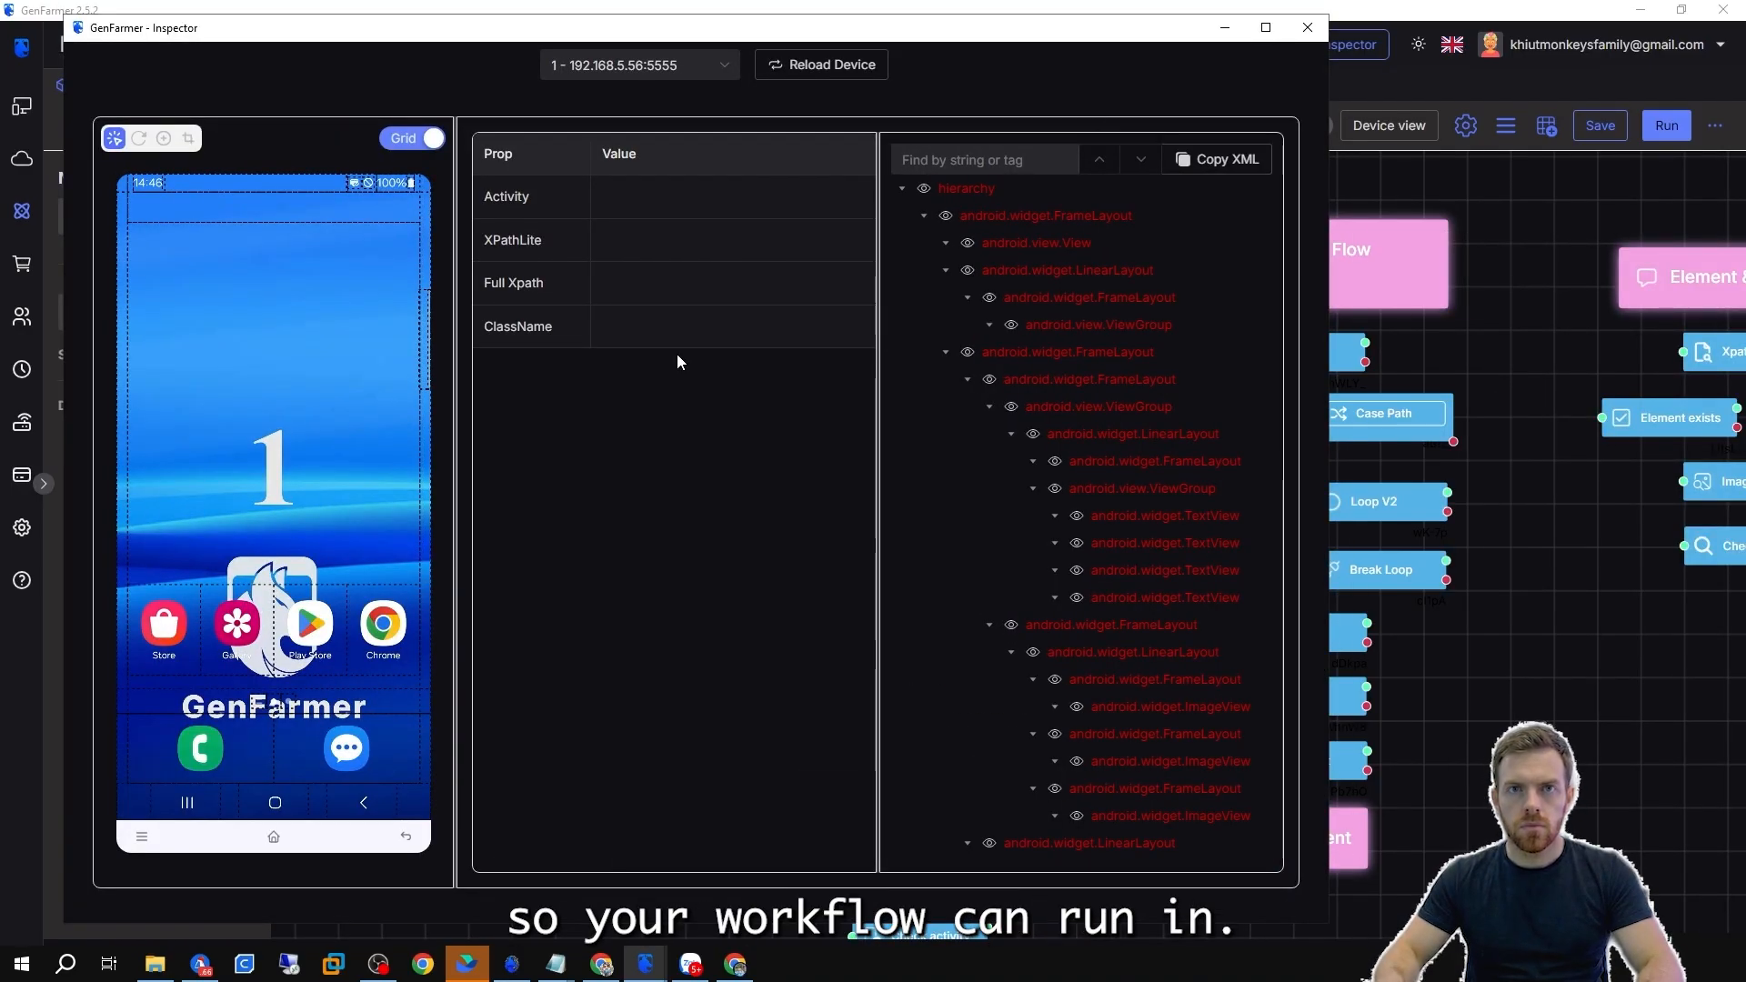
{"action": "left_click", "coordinate": [654, 65]}
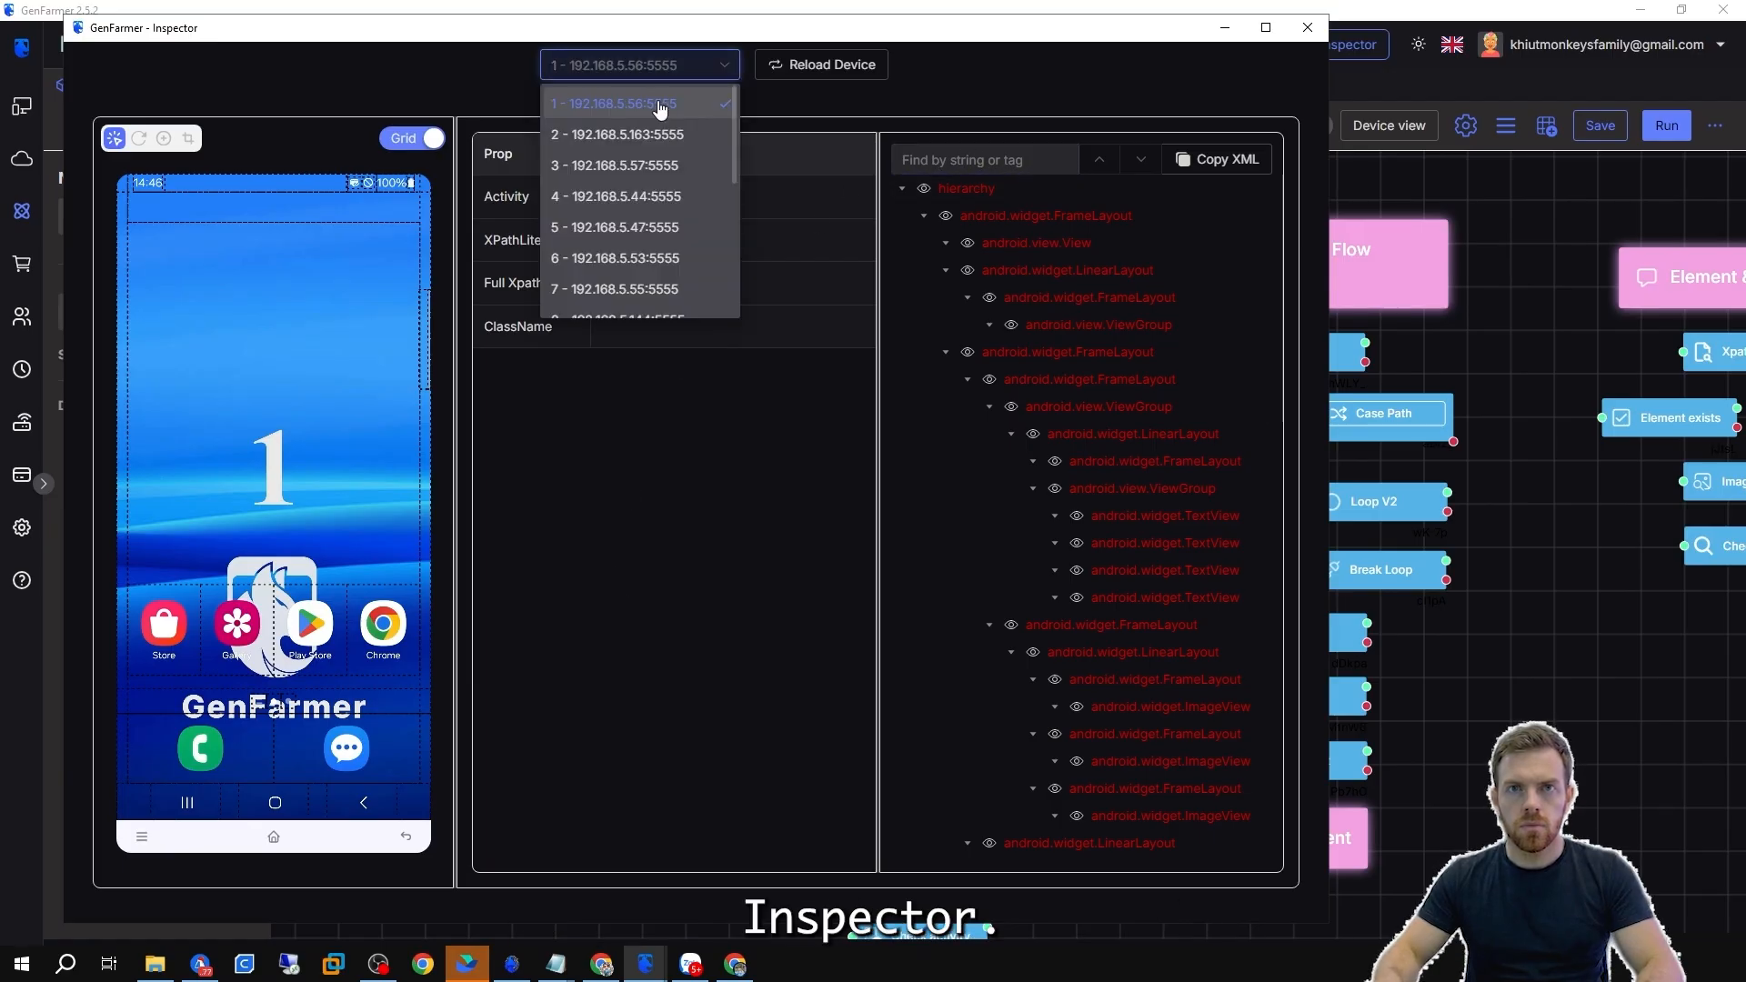
{"action": "scroll", "coordinate": [660, 296], "scroll_direction": "down", "scroll_amount": 5}
{"action": "scroll", "coordinate": [657, 304], "scroll_direction": "up", "scroll_amount": 5}
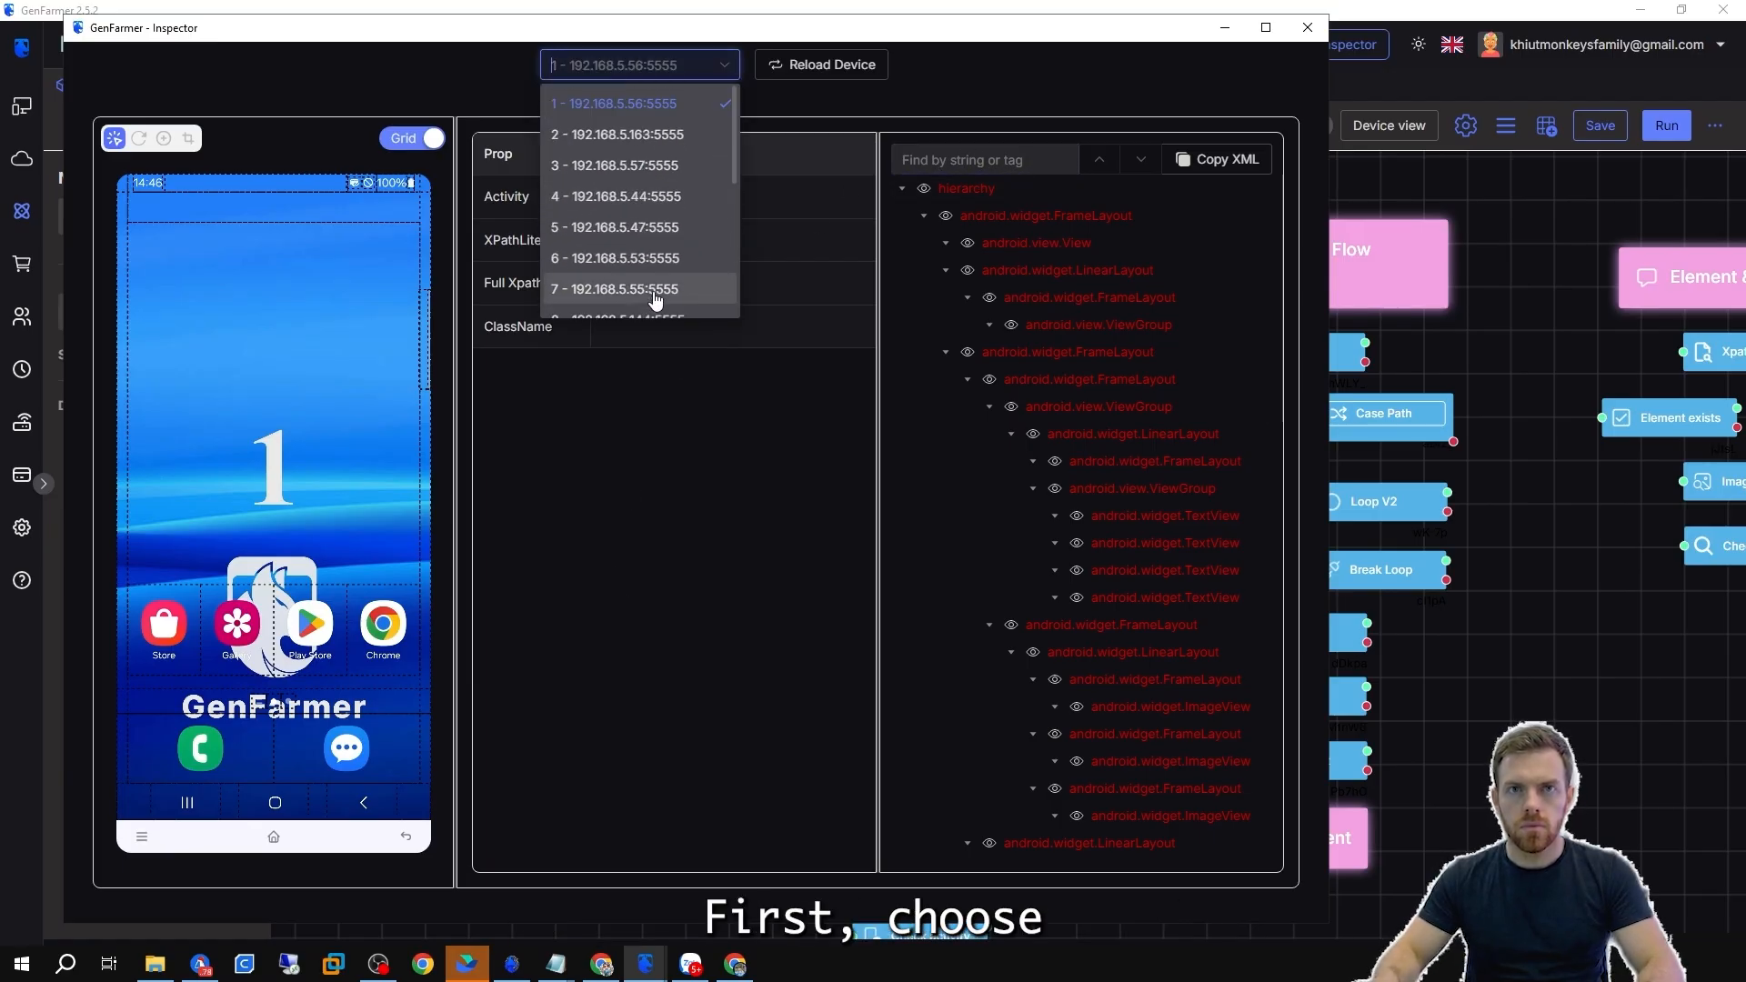
{"action": "left_click", "coordinate": [637, 107]}
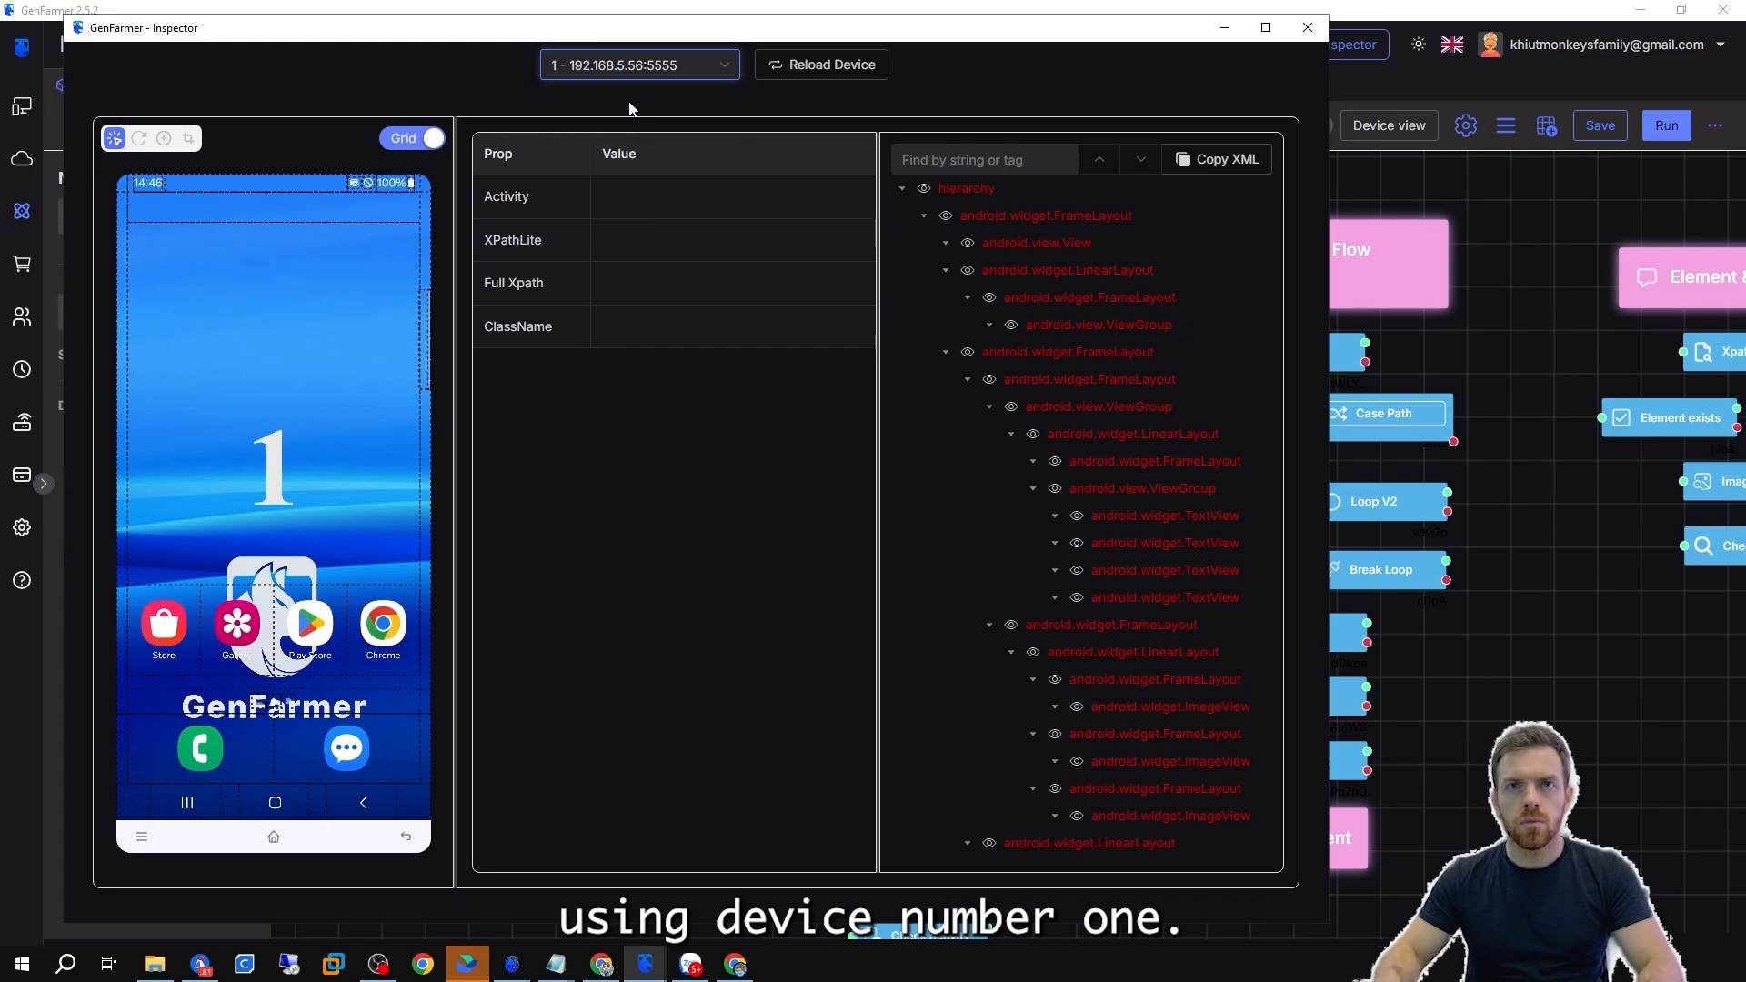
Use the element picker to inspect the Chrome icon on the device screenshot.
{"action": "left_click", "coordinate": [113, 140]}
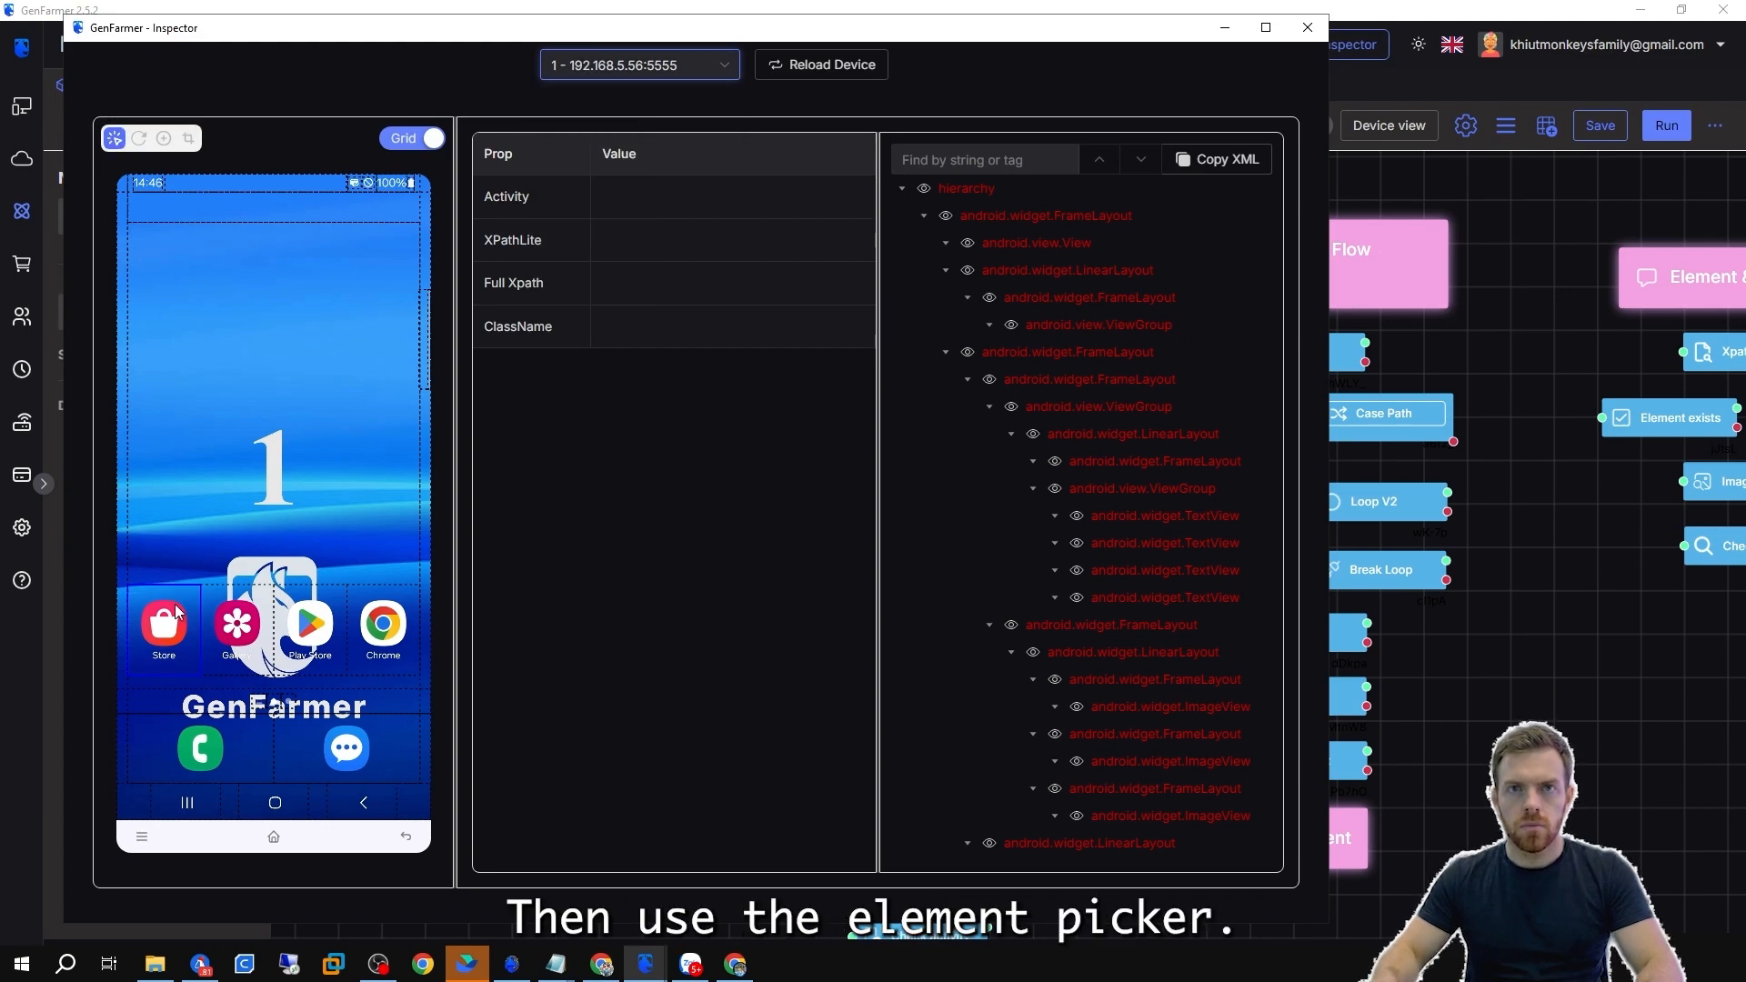
{"action": "left_click", "coordinate": [403, 605]}
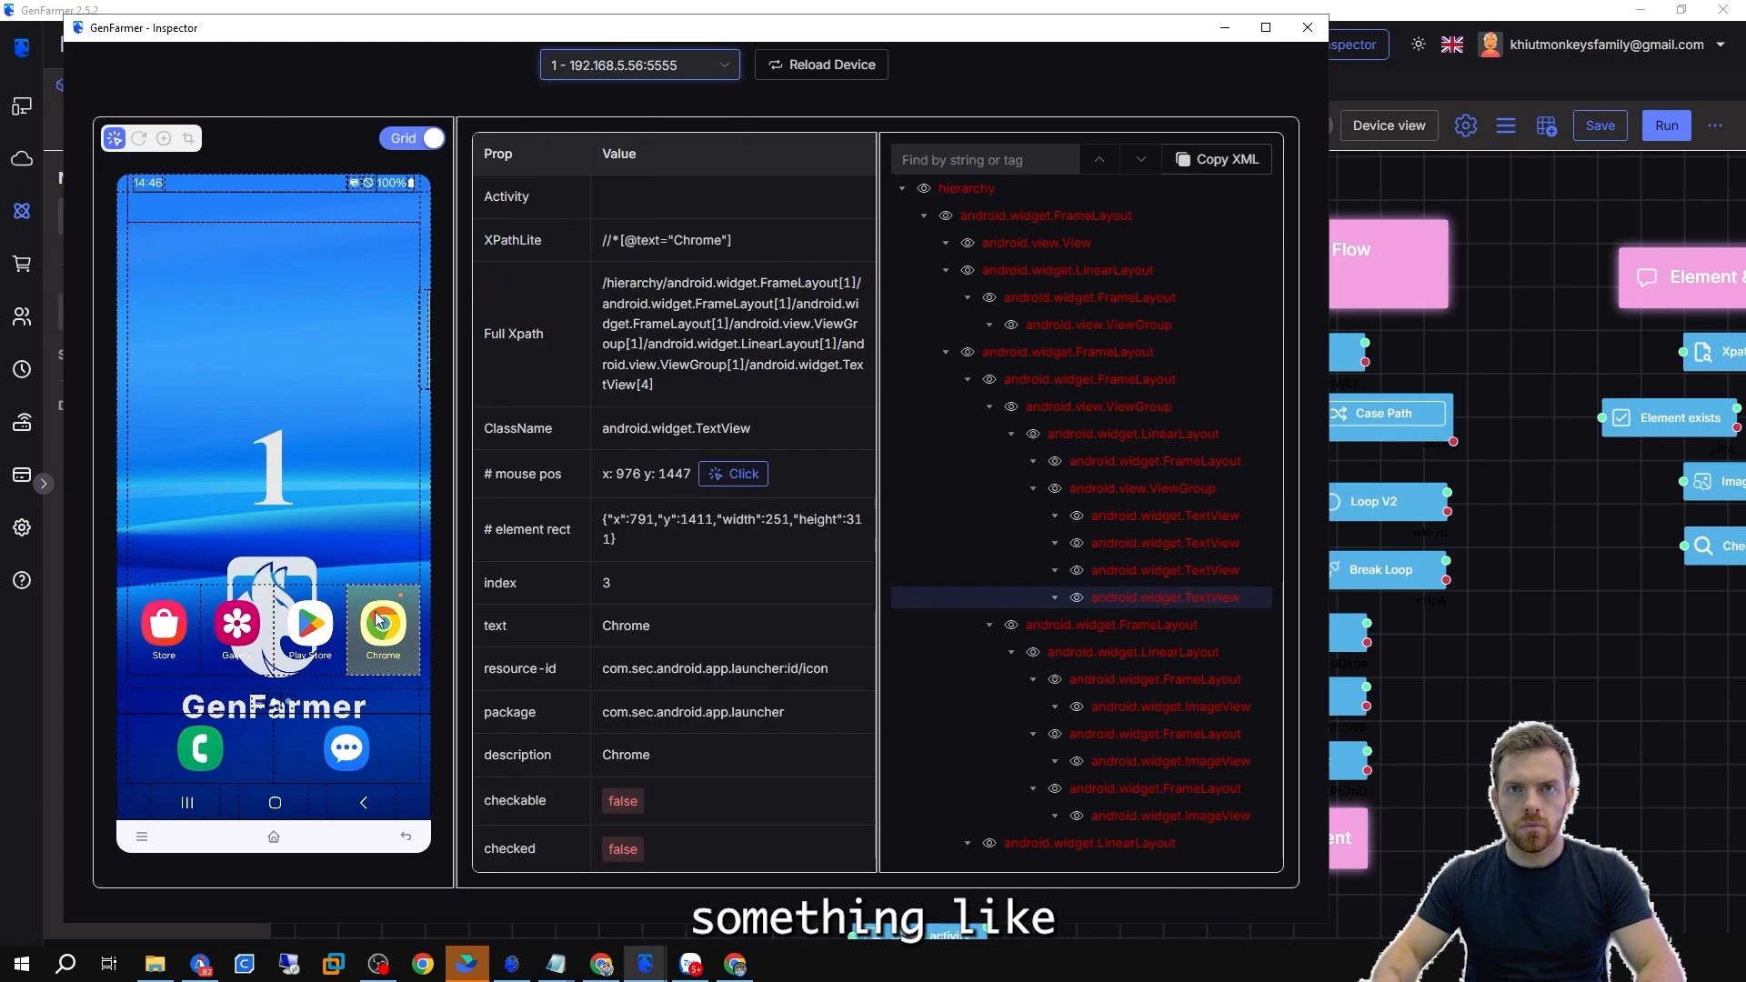
{"action": "left_click", "coordinate": [143, 141]}
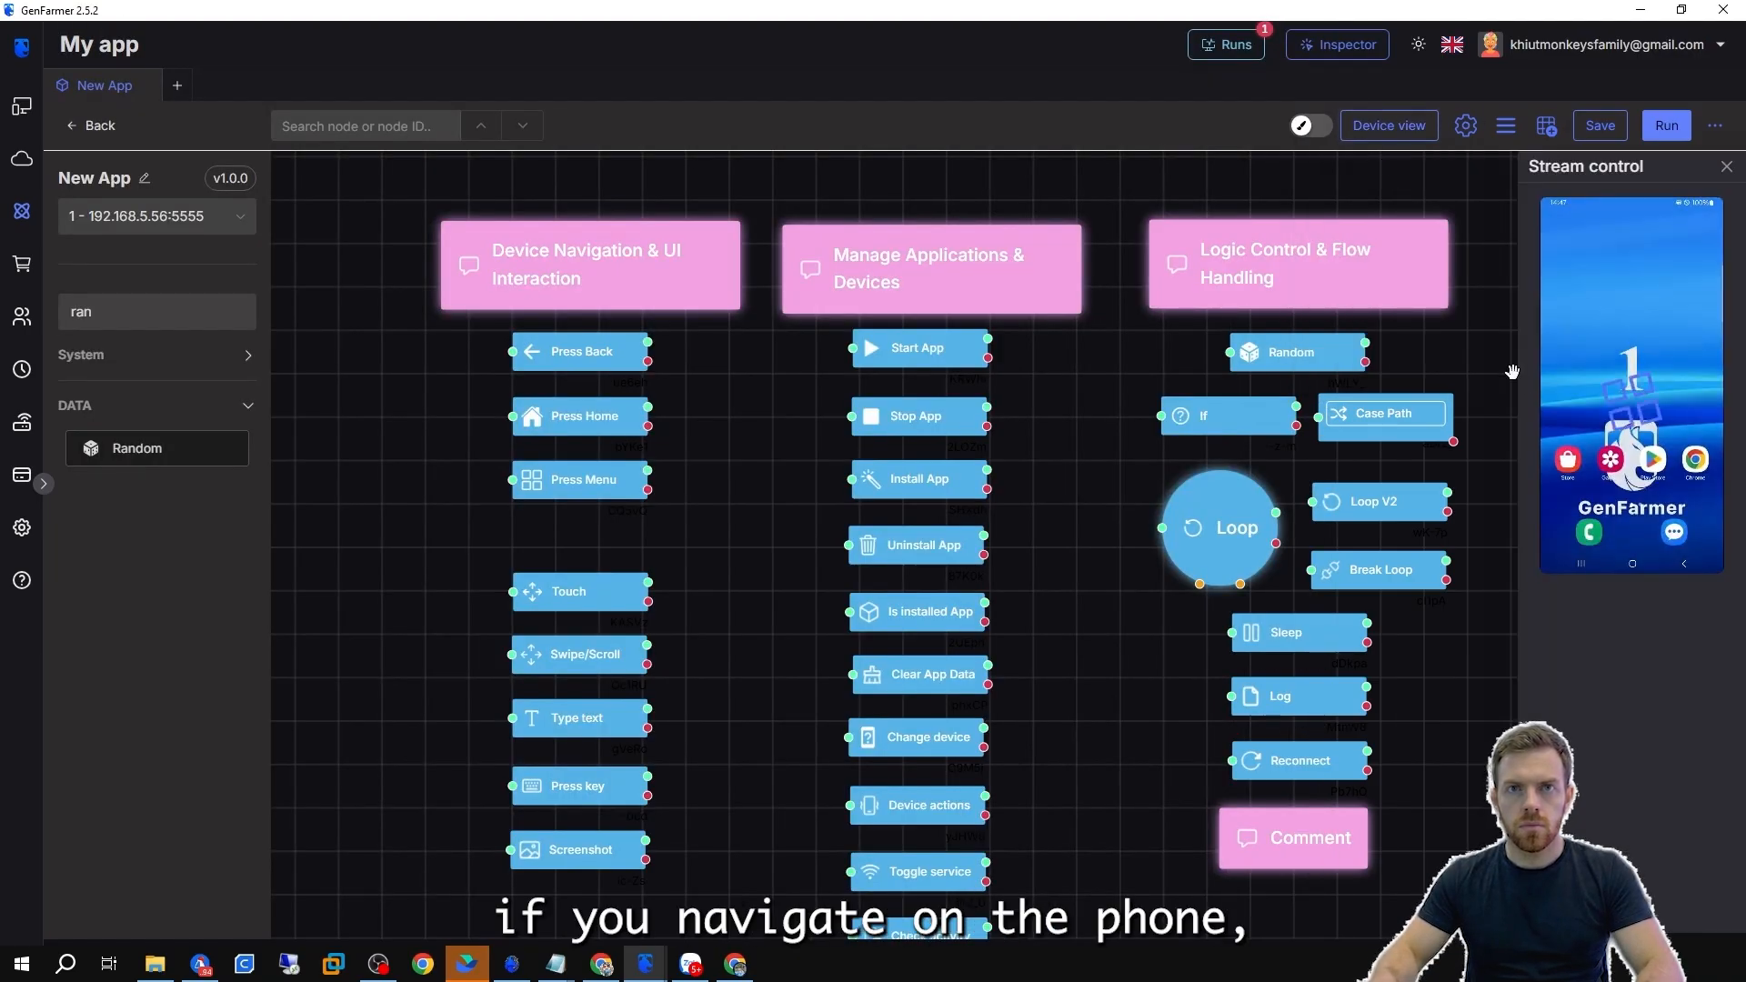
Swipe up on the streamed phone to open the app drawer and refresh the Inspector screenshot.
{"action": "mouse_move", "coordinate": [645, 964]}
{"action": "left_click", "coordinate": [691, 887]}
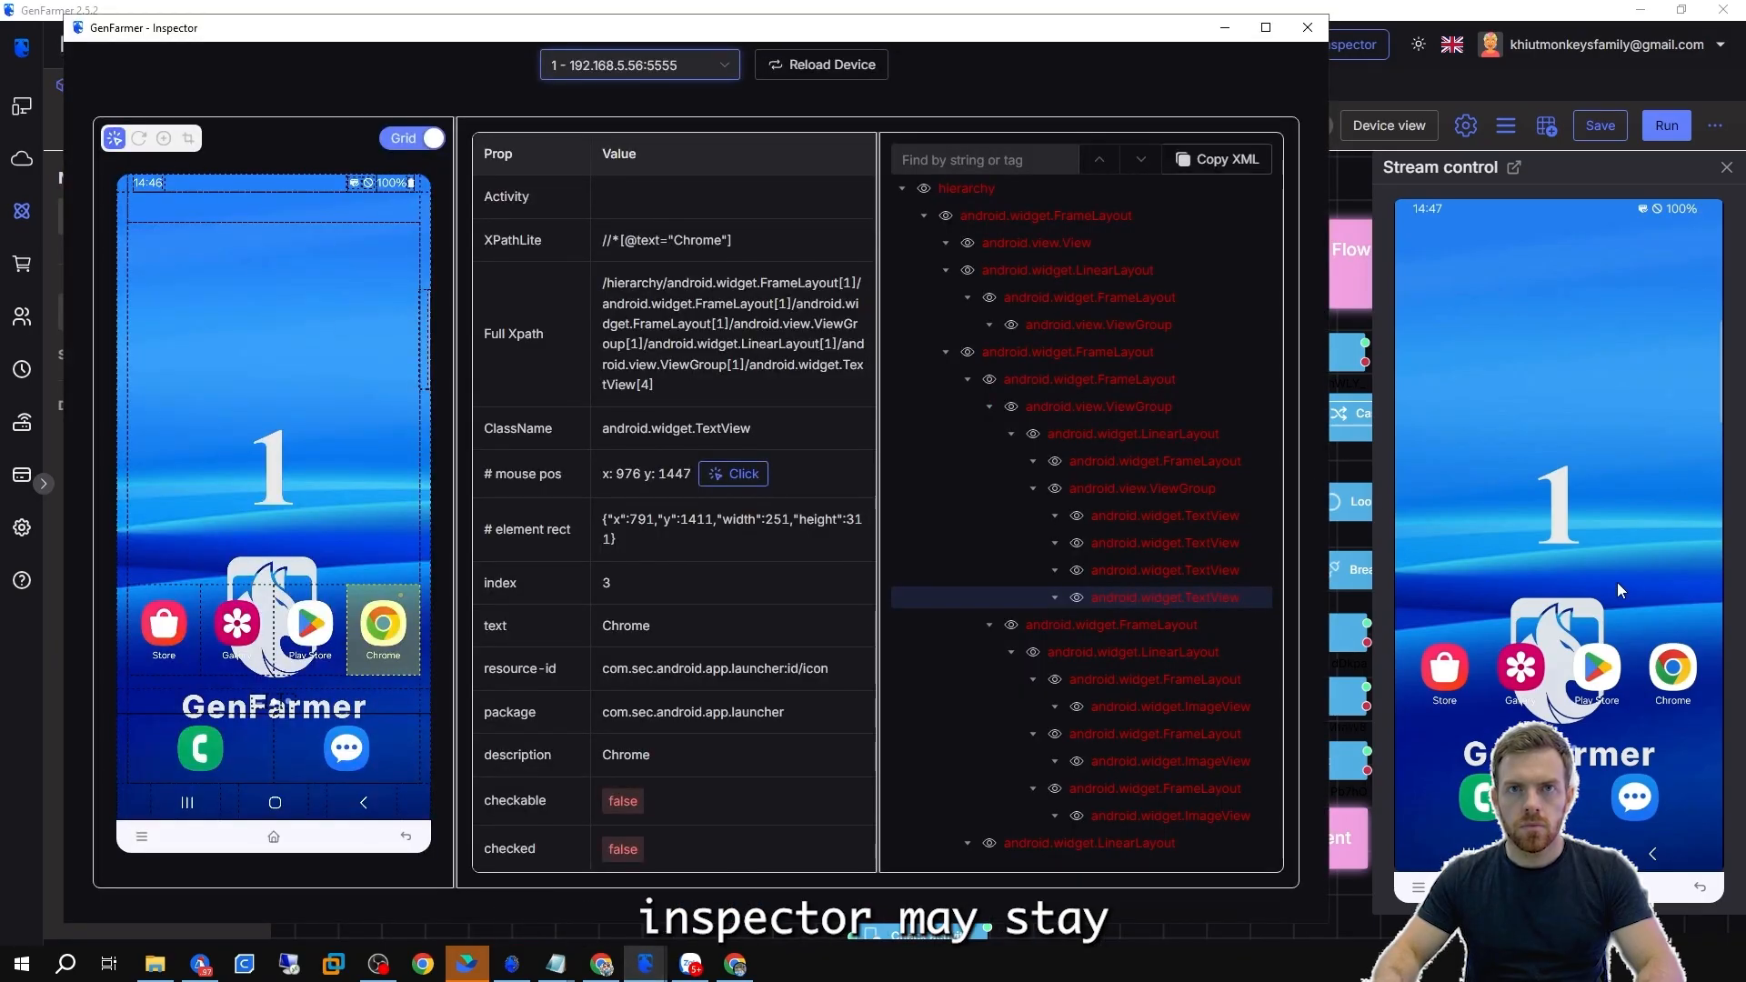
{"action": "left_click_drag", "start_coordinate": [1622, 591], "coordinate": [1622, 363]}
{"action": "left_click", "coordinate": [691, 887]}
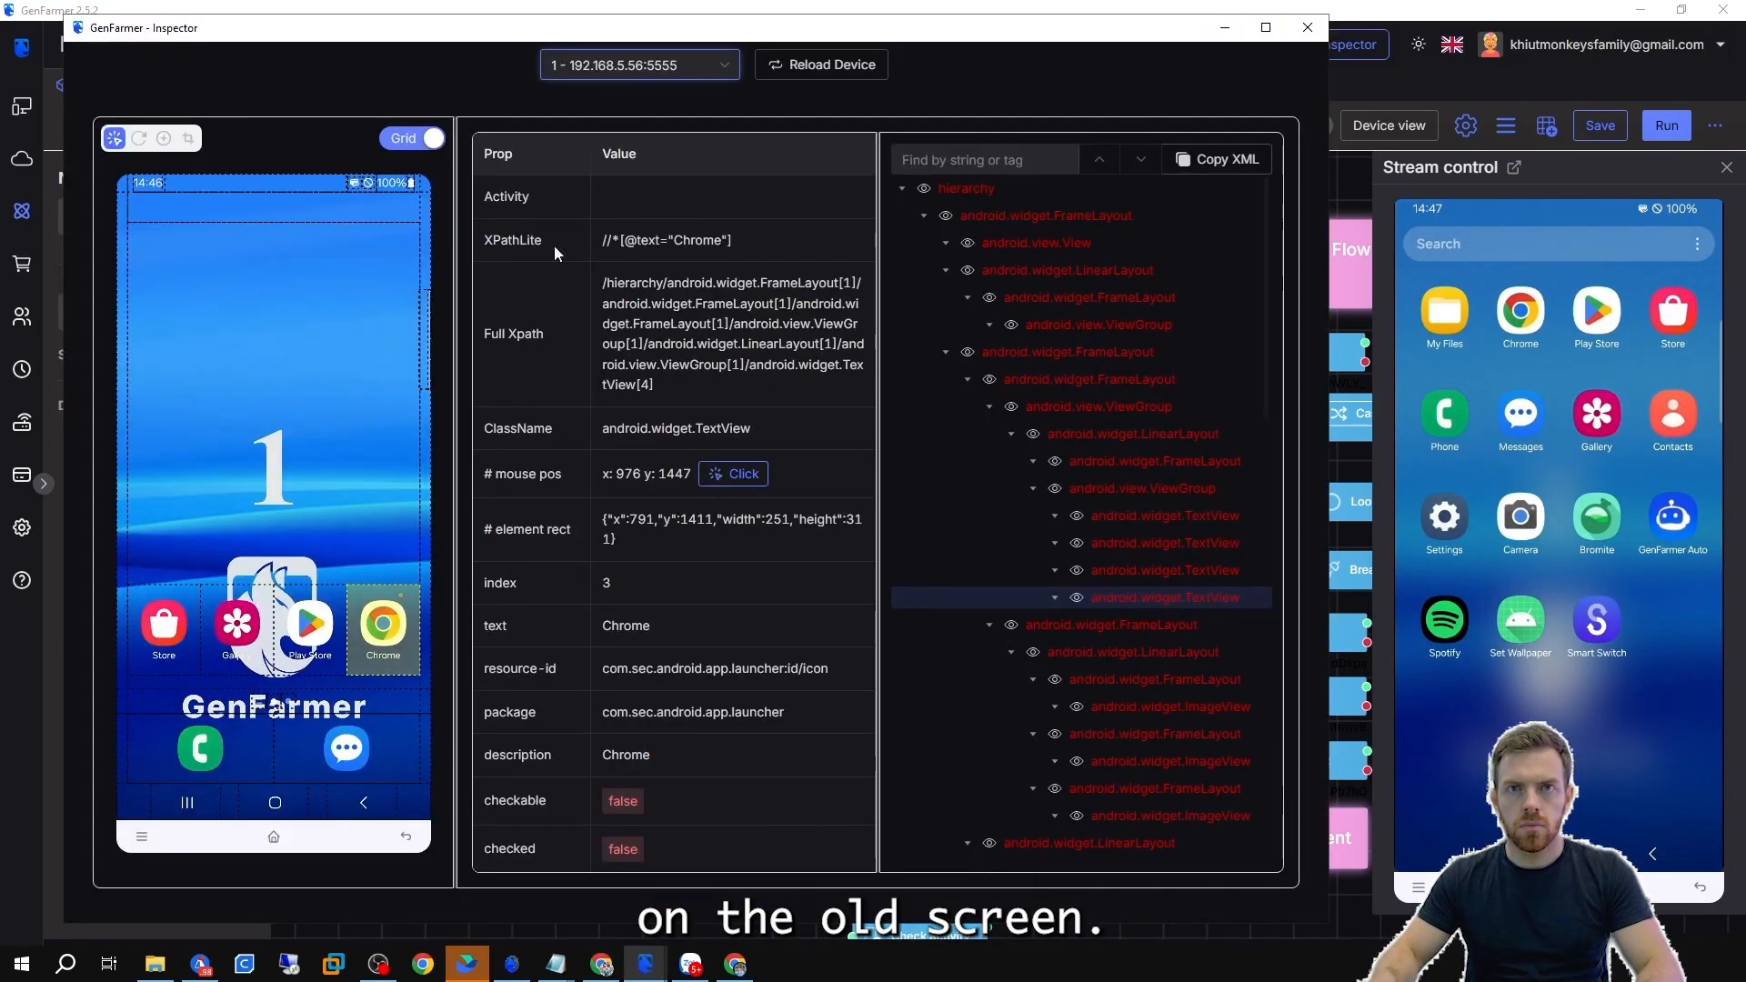
{"action": "left_click", "coordinate": [139, 137]}
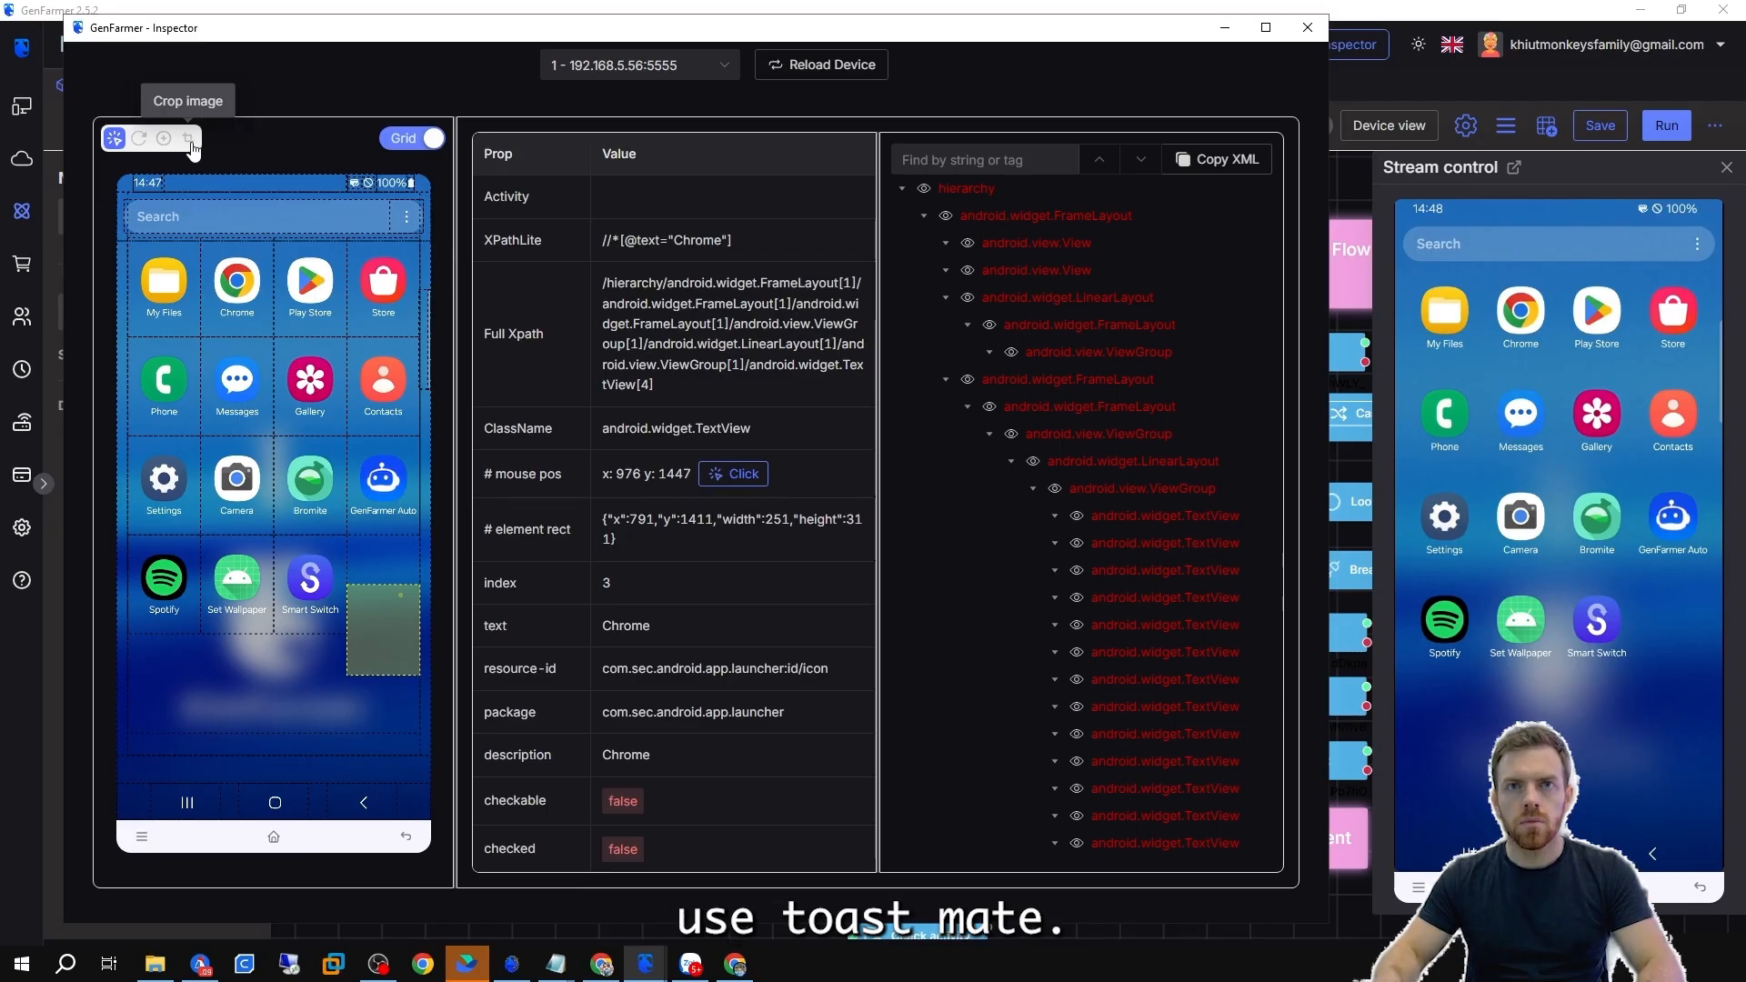
Crop a small image region from the Inspector screenshot, scroll the hierarchy, and minimize the Inspector.
{"action": "left_click", "coordinate": [189, 138]}
{"action": "left_click_drag", "start_coordinate": [273, 540], "coordinate": [347, 627]}
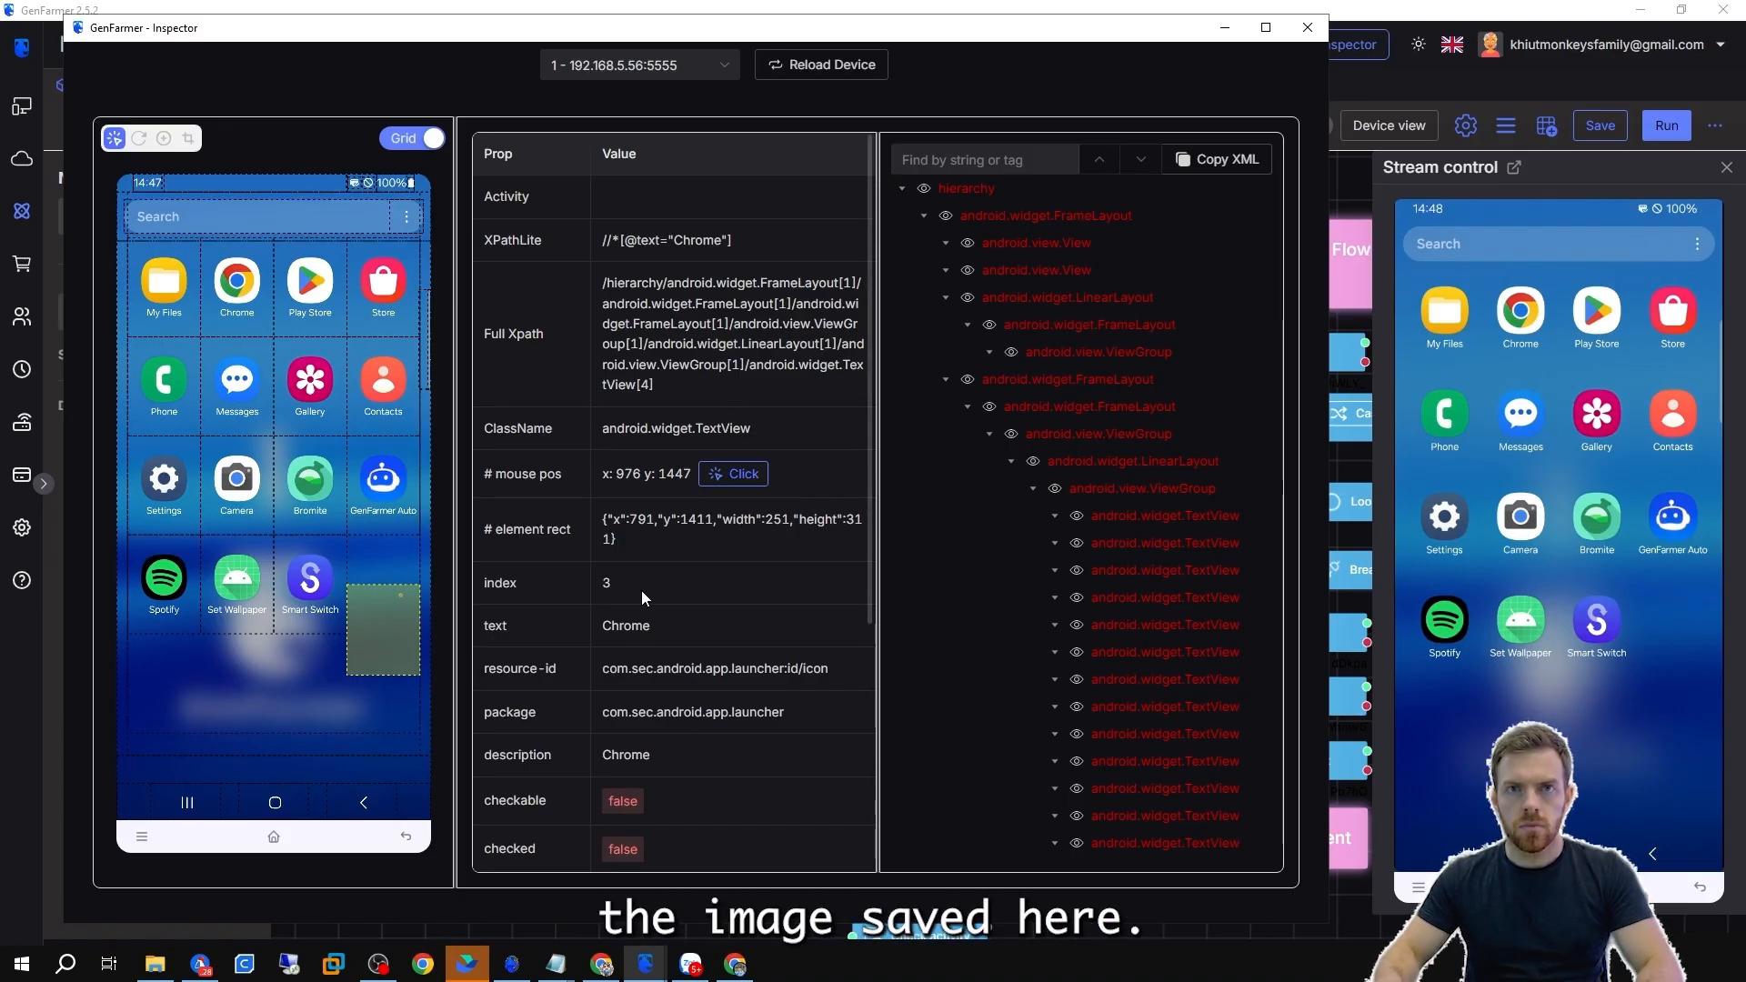
{"action": "scroll", "coordinate": [1000, 273], "scroll_direction": "down", "scroll_amount": 5}
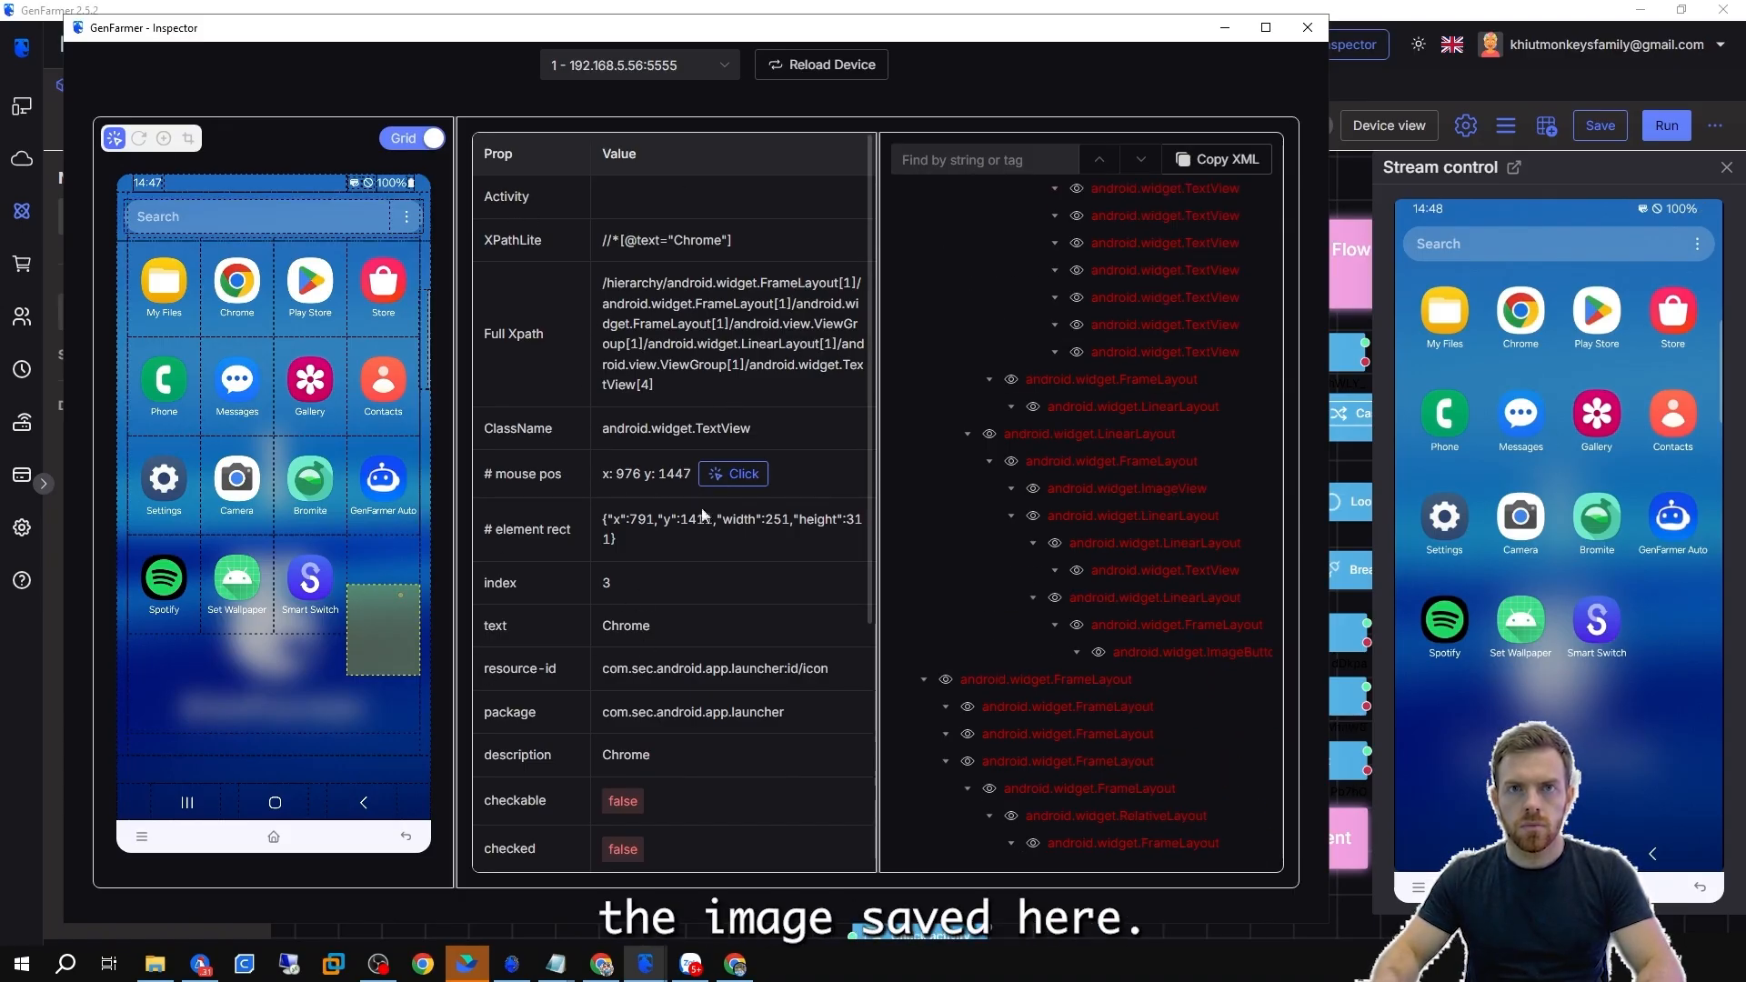
{"action": "left_click", "coordinate": [1229, 35]}
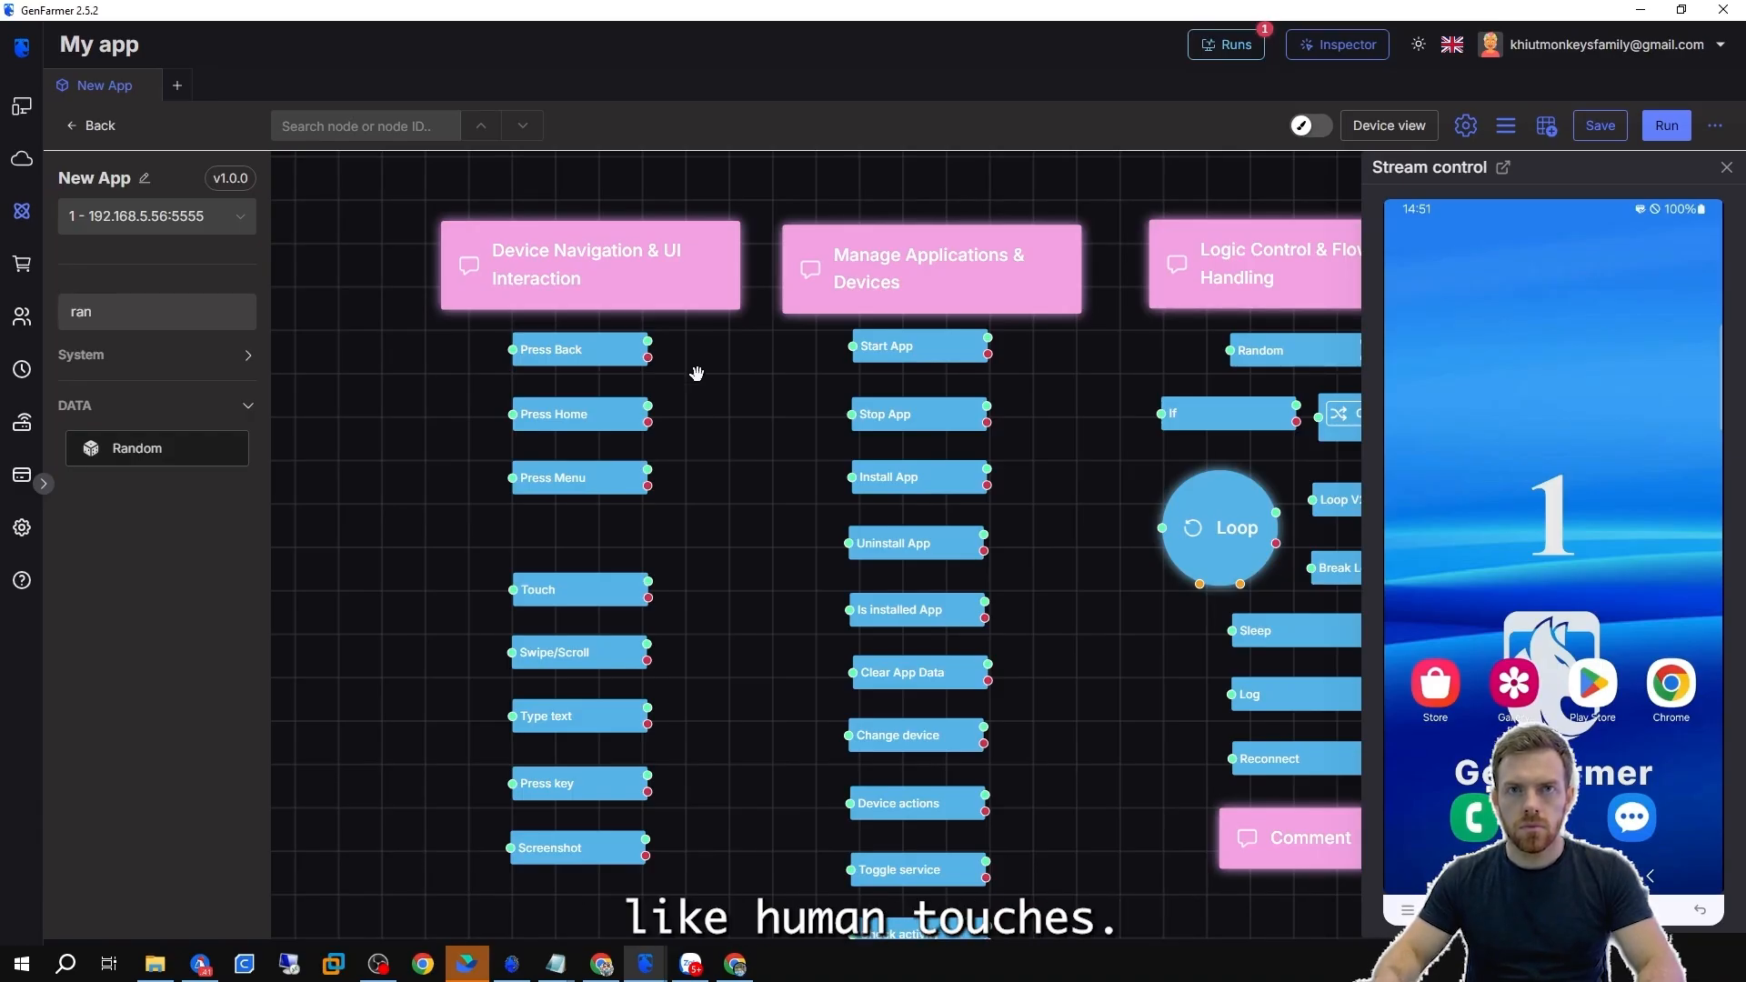
Swipe and press back on the streamed phone, then run the Press Back node on its own.
{"action": "scroll", "coordinate": [548, 349], "scroll_direction": "up", "scroll_amount": 4}
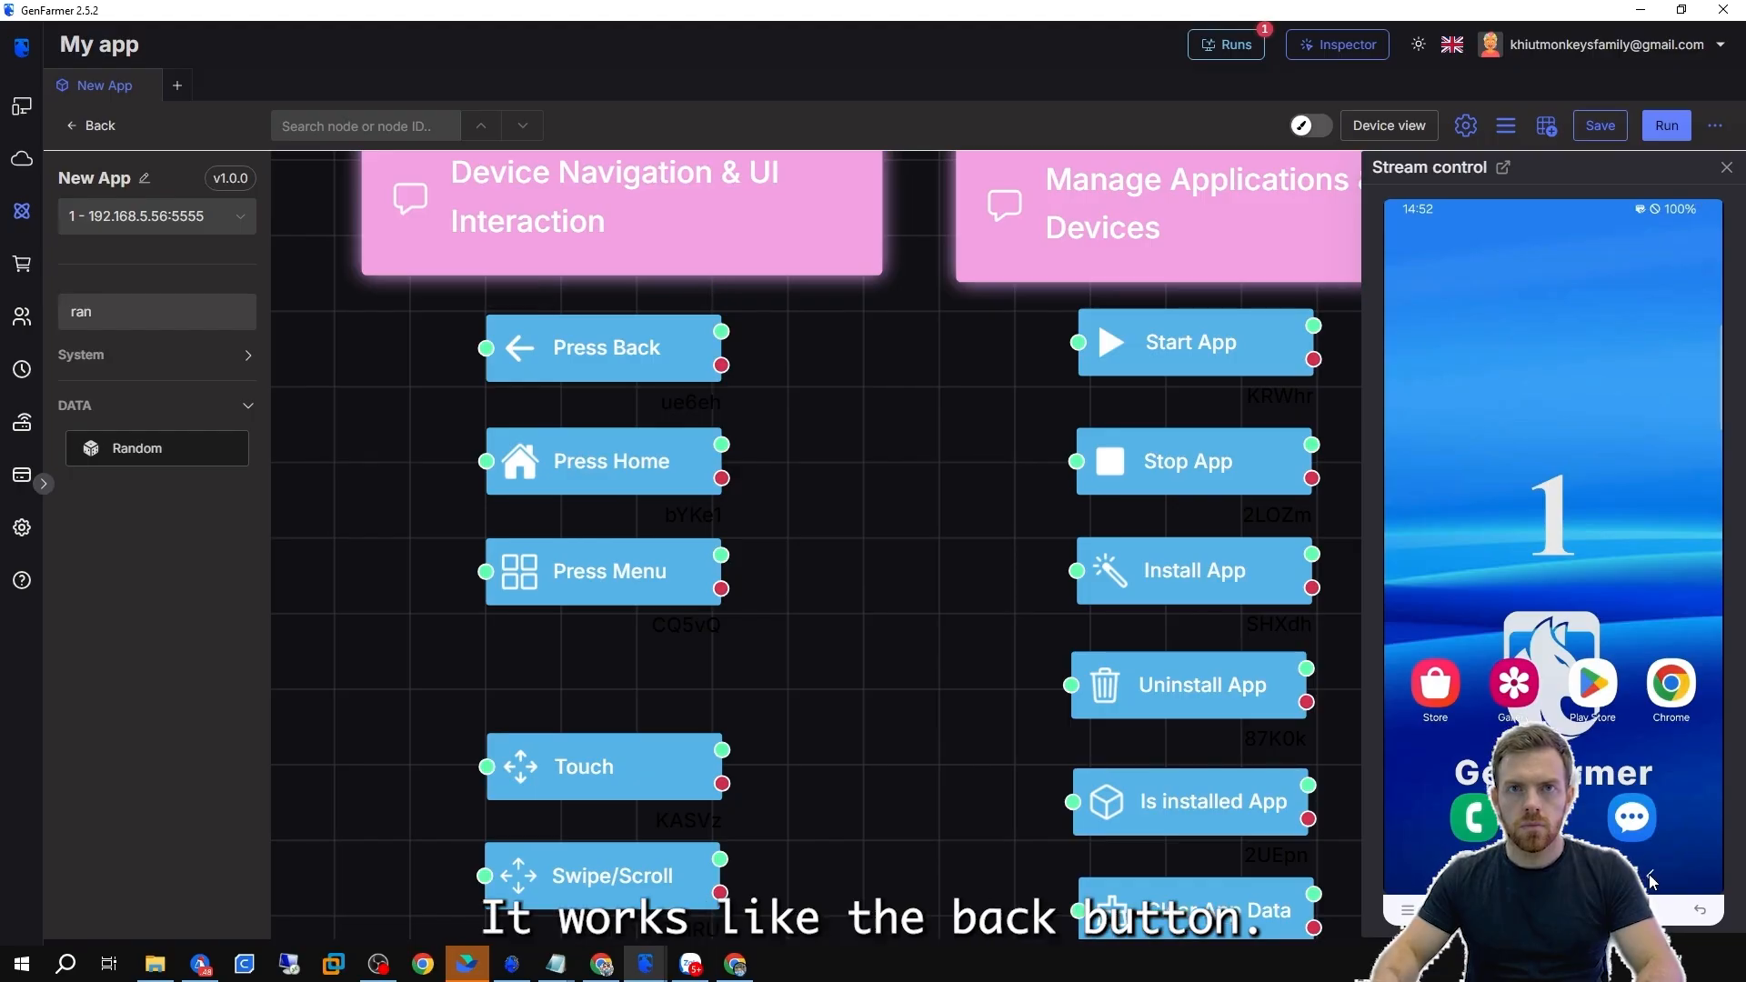
{"action": "left_click_drag", "start_coordinate": [1592, 637], "coordinate": [1597, 382]}
{"action": "left_click", "coordinate": [1654, 875]}
{"action": "left_click", "coordinate": [1654, 875]}
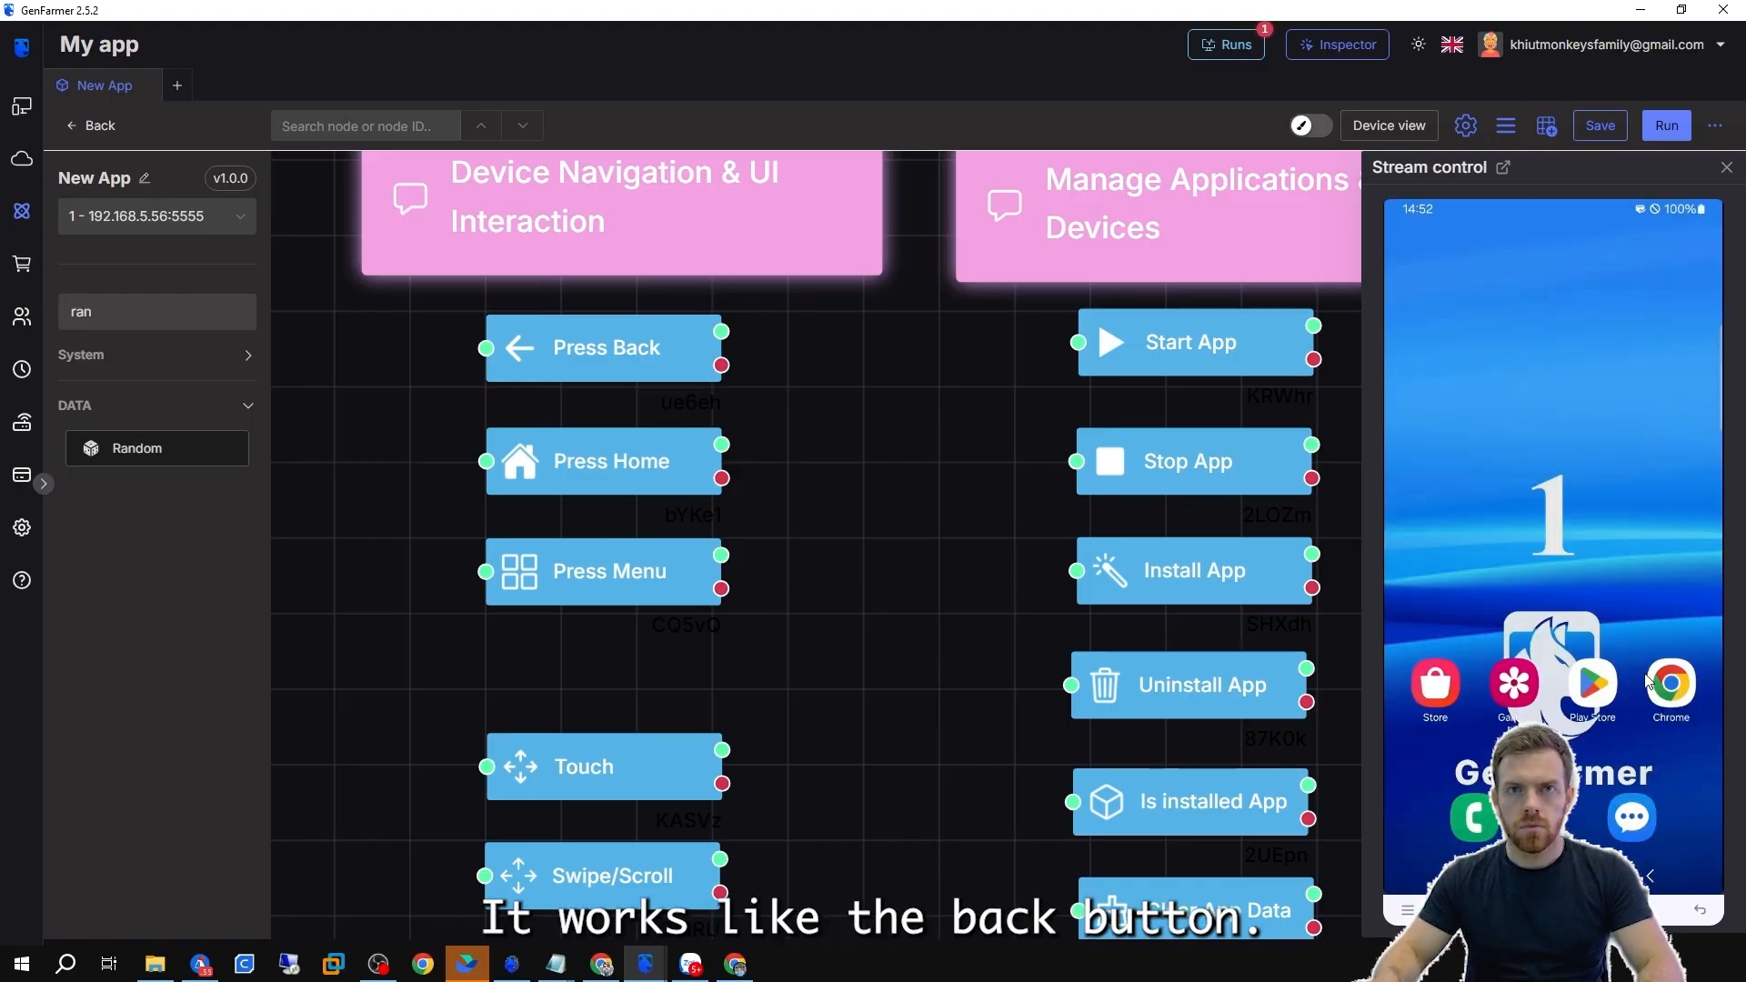
{"action": "left_click_drag", "start_coordinate": [1546, 646], "coordinate": [1537, 409]}
{"action": "left_click", "coordinate": [534, 295]}
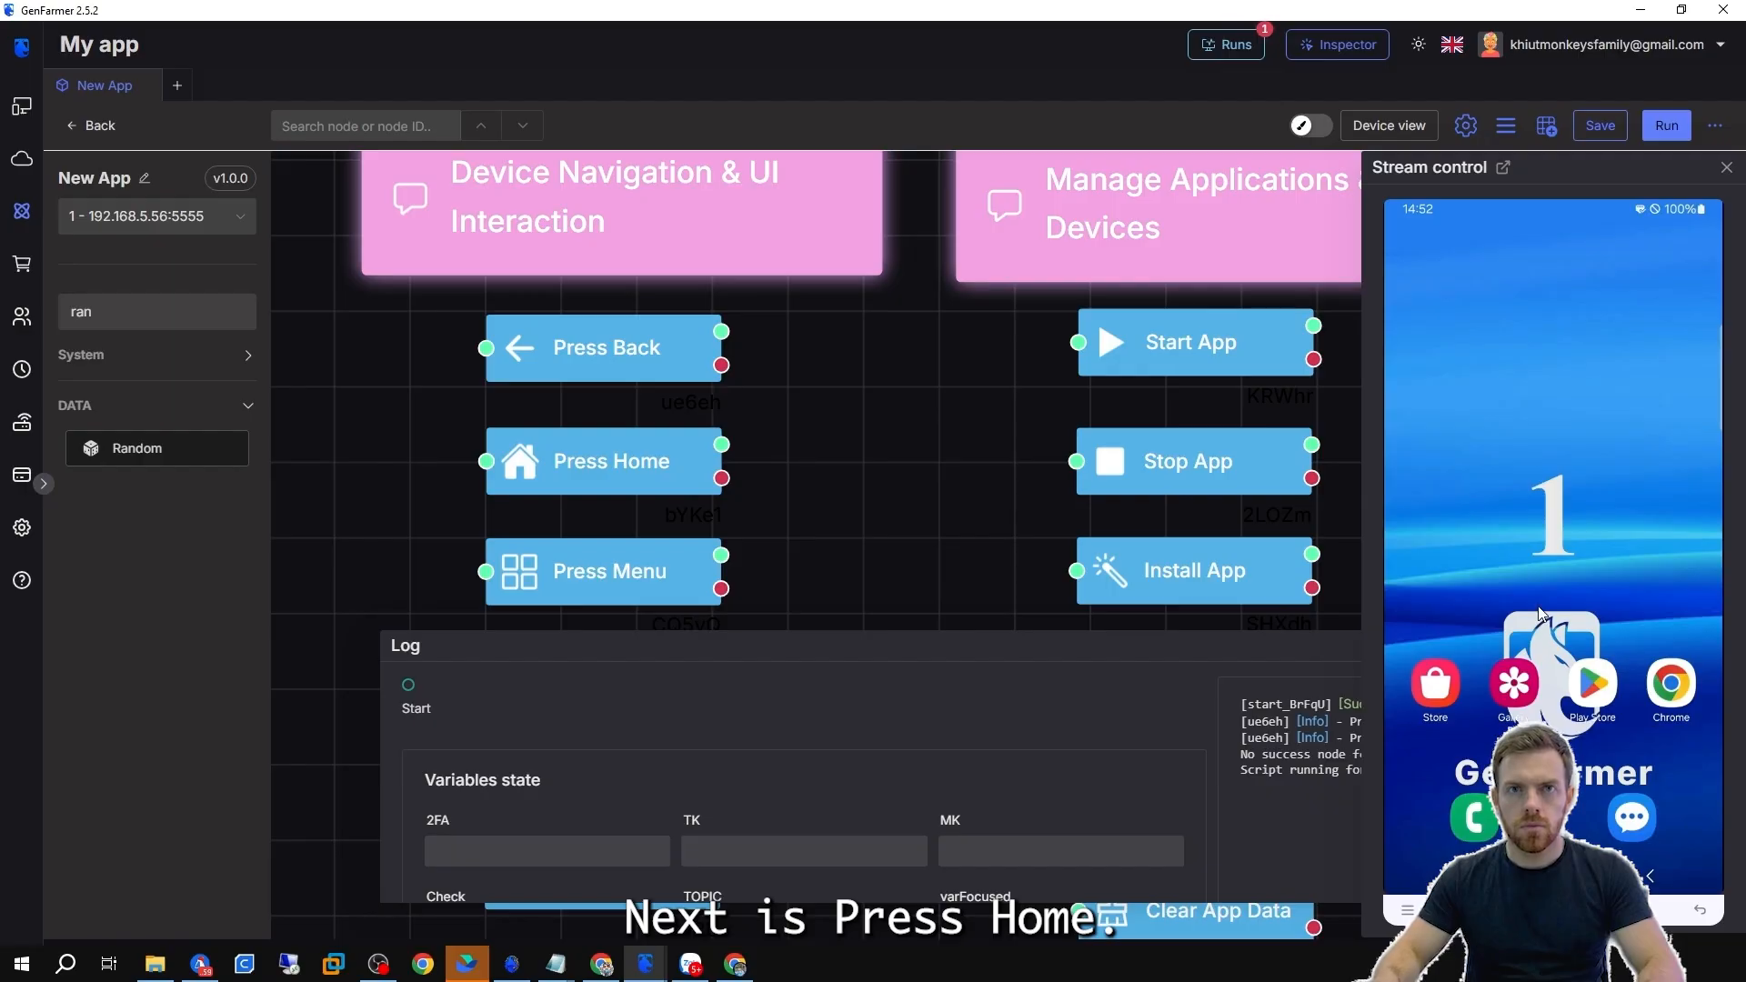
Open Chrome from the phone's app drawer and run the Press Home node on its own.
{"action": "left_click_drag", "start_coordinate": [1539, 614], "coordinate": [1528, 391]}
{"action": "left_click", "coordinate": [1514, 320]}
{"action": "mouse_move", "coordinate": [535, 417]}
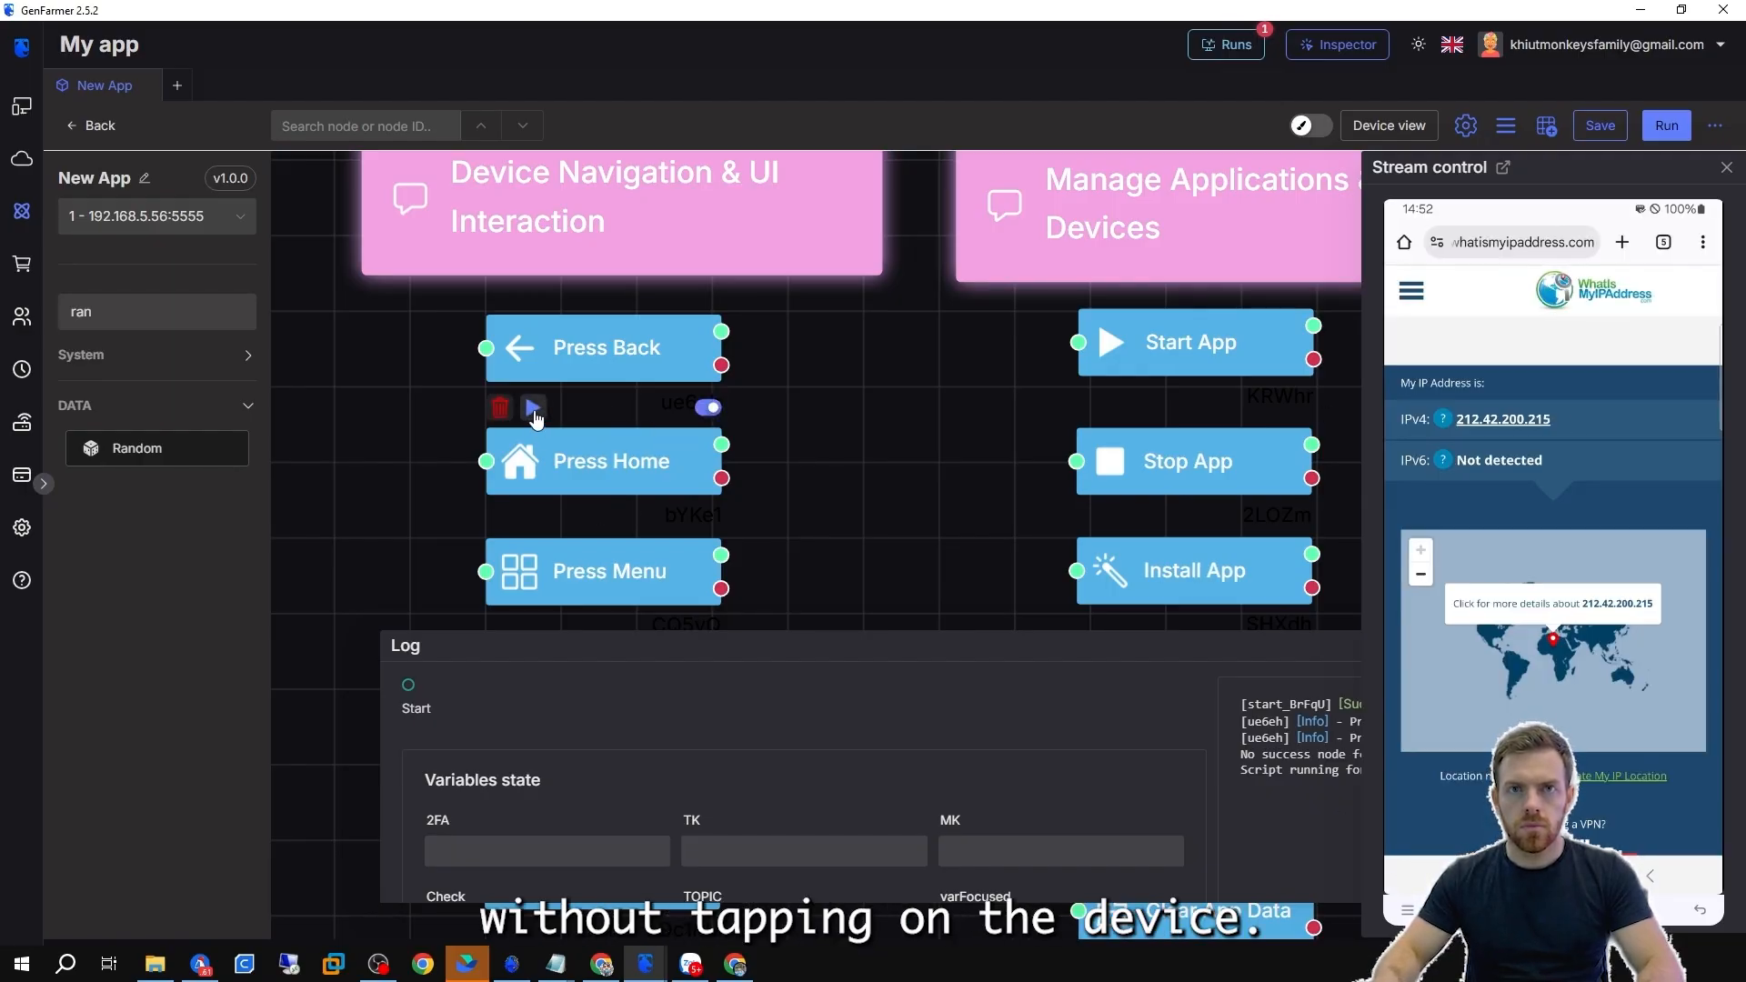
{"action": "left_click", "coordinate": [534, 408]}
Run the Press Menu node on its own.
{"action": "scroll", "coordinate": [822, 538], "scroll_direction": "down", "scroll_amount": 3}
{"action": "mouse_move", "coordinate": [603, 399]}
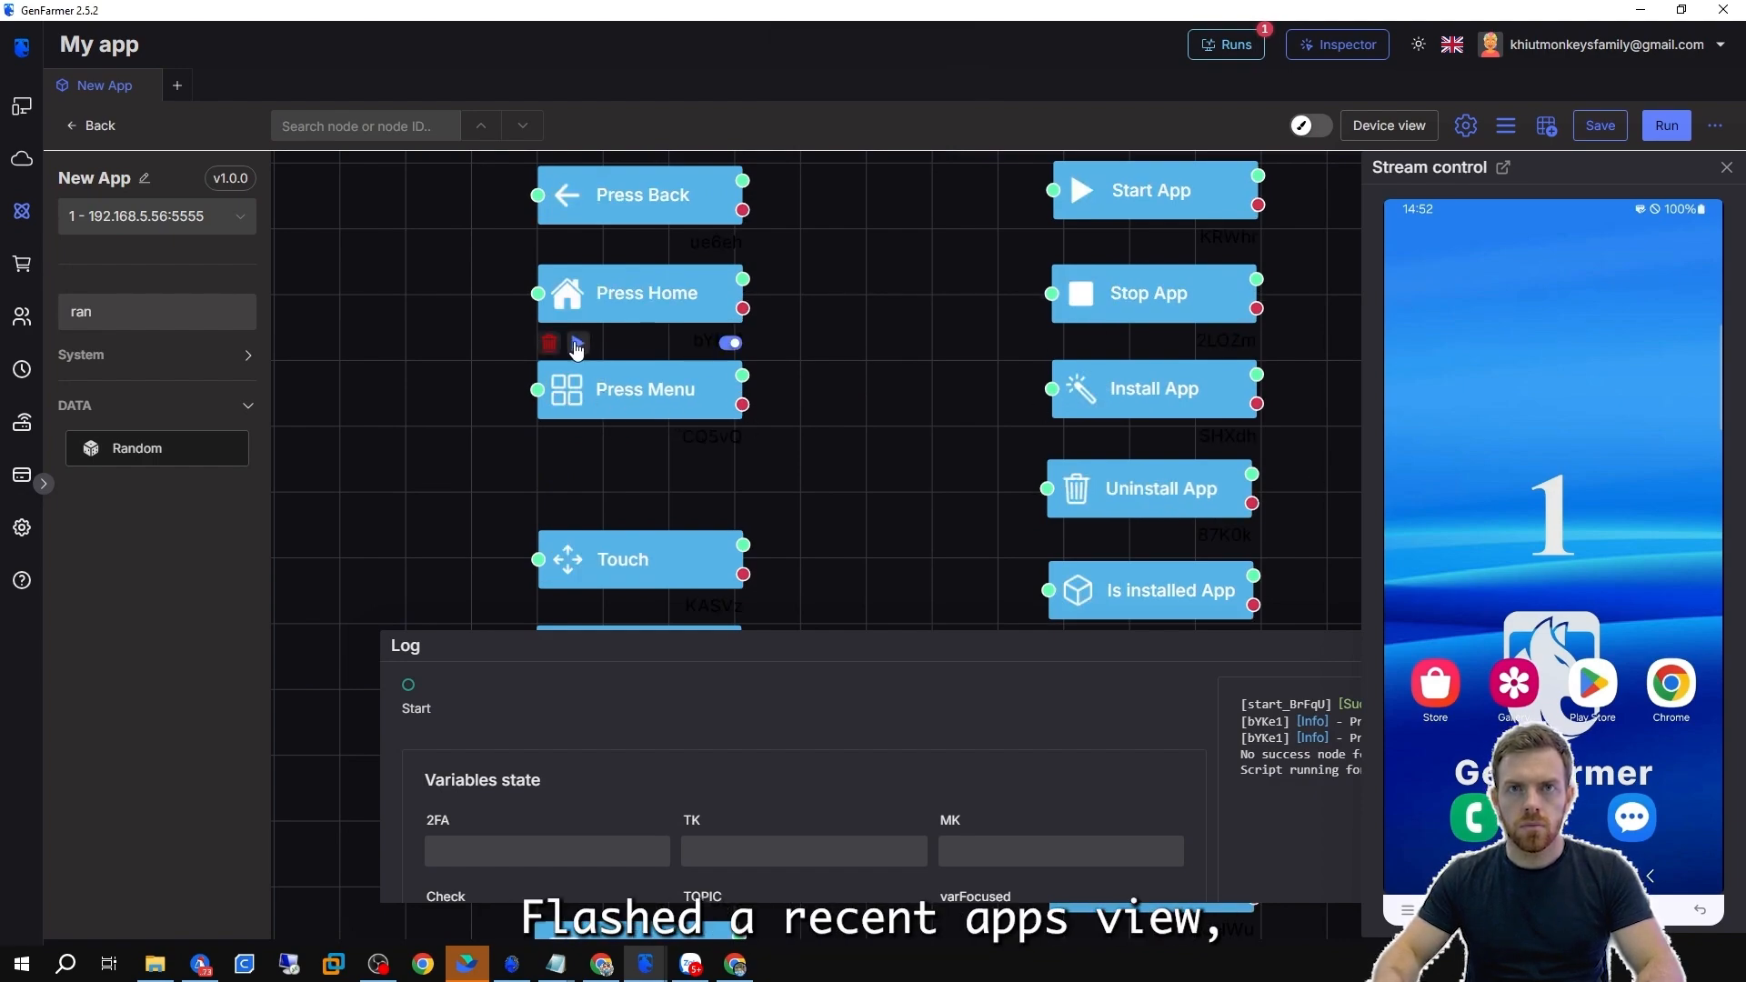
{"action": "left_click", "coordinate": [580, 346]}
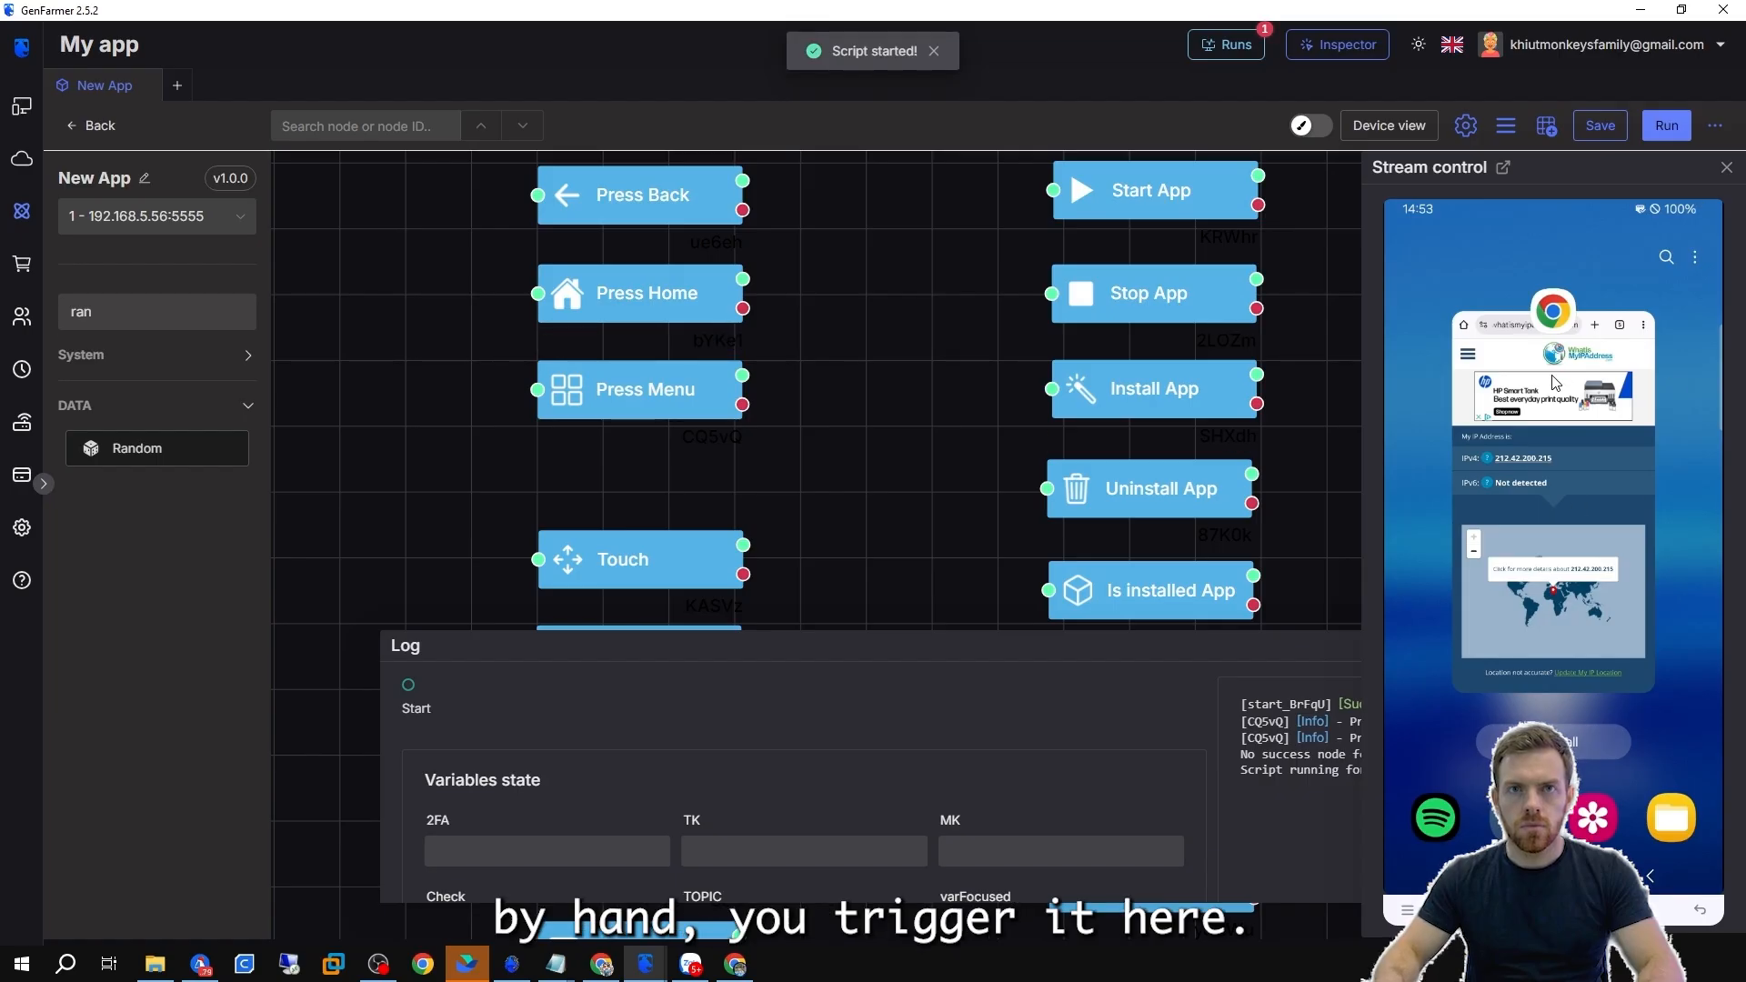
Dismiss the recent apps view on the streamed phone.
{"action": "scroll", "coordinate": [803, 536], "scroll_direction": "down", "scroll_amount": 2}
{"action": "left_click_drag", "start_coordinate": [803, 545], "coordinate": [808, 309]}
{"action": "scroll", "coordinate": [700, 275], "scroll_direction": "up", "scroll_amount": 4}
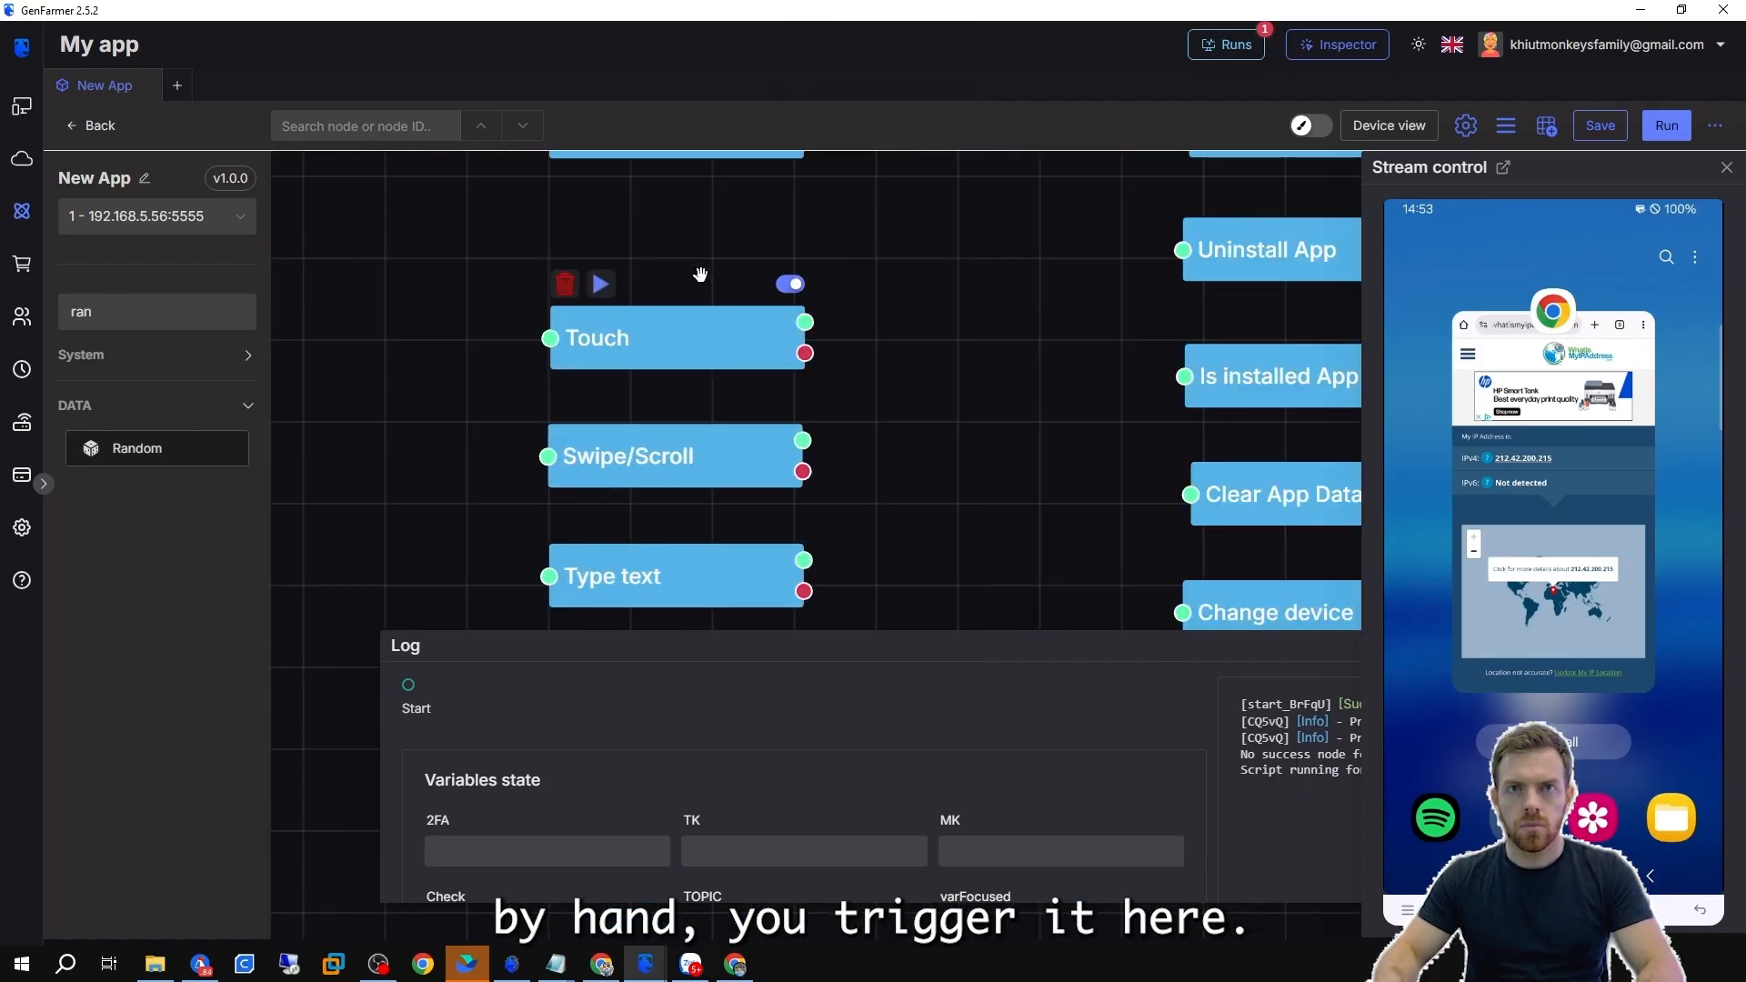
{"action": "left_click", "coordinate": [1530, 244]}
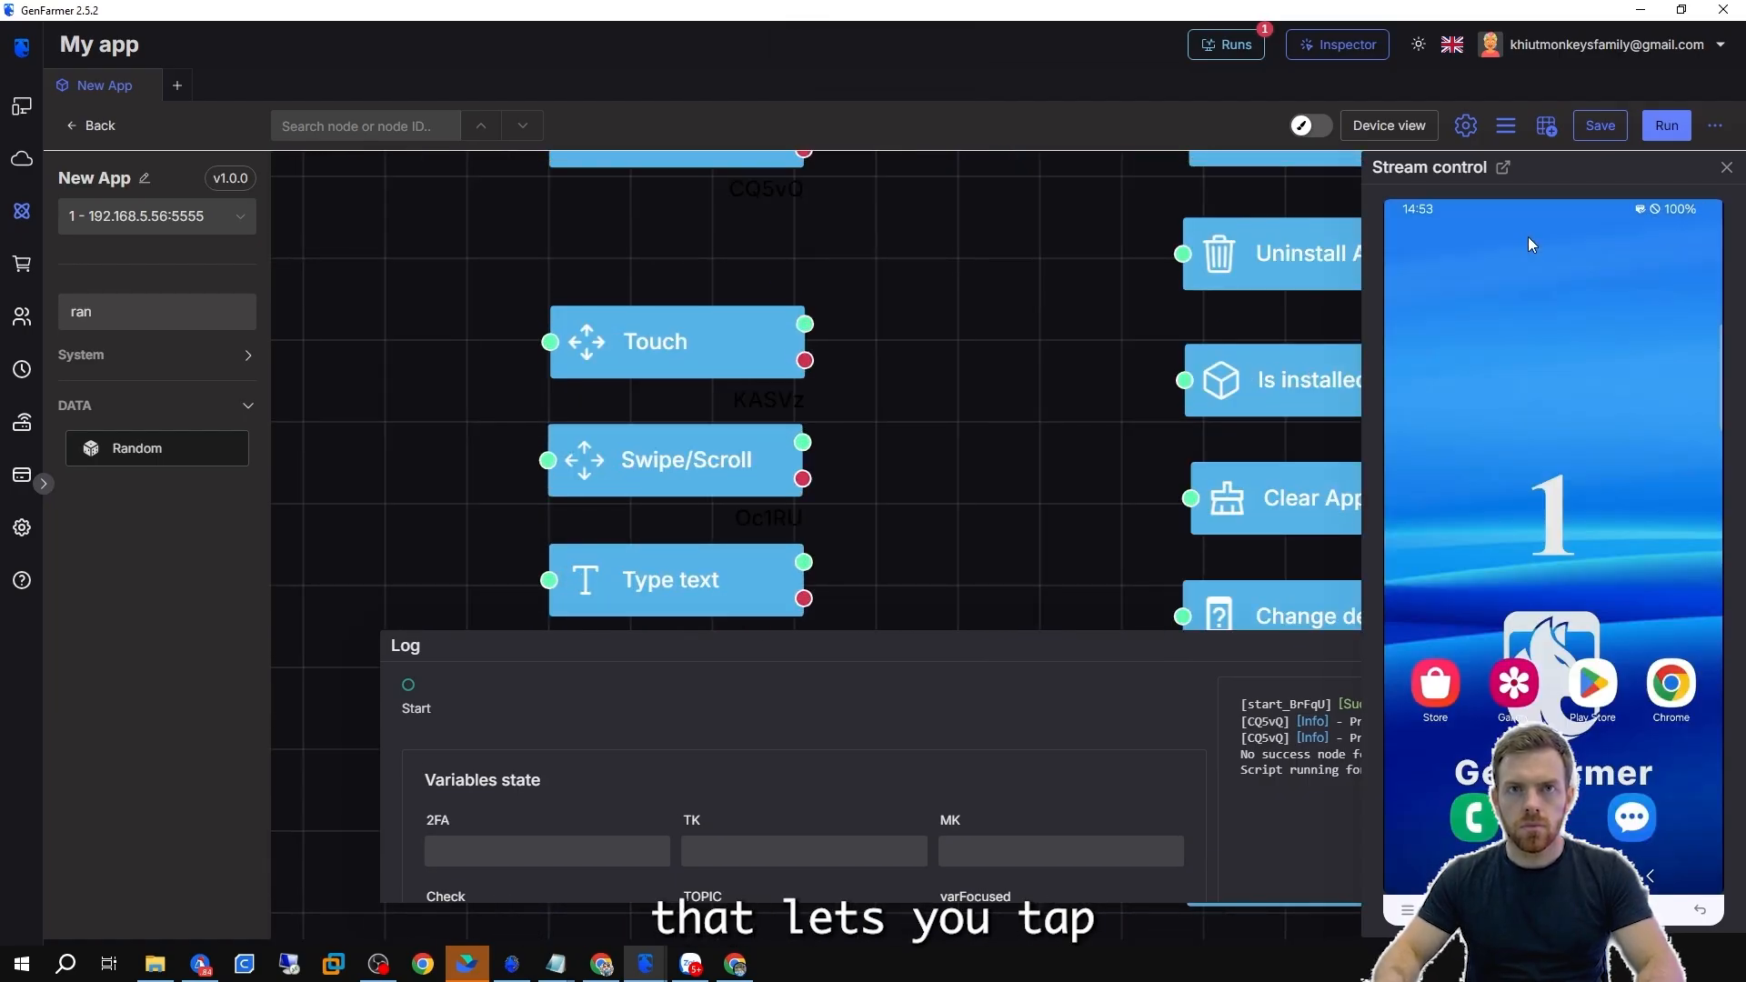
Open the Touch node's settings dialog.
{"action": "double_click", "coordinate": [711, 334]}
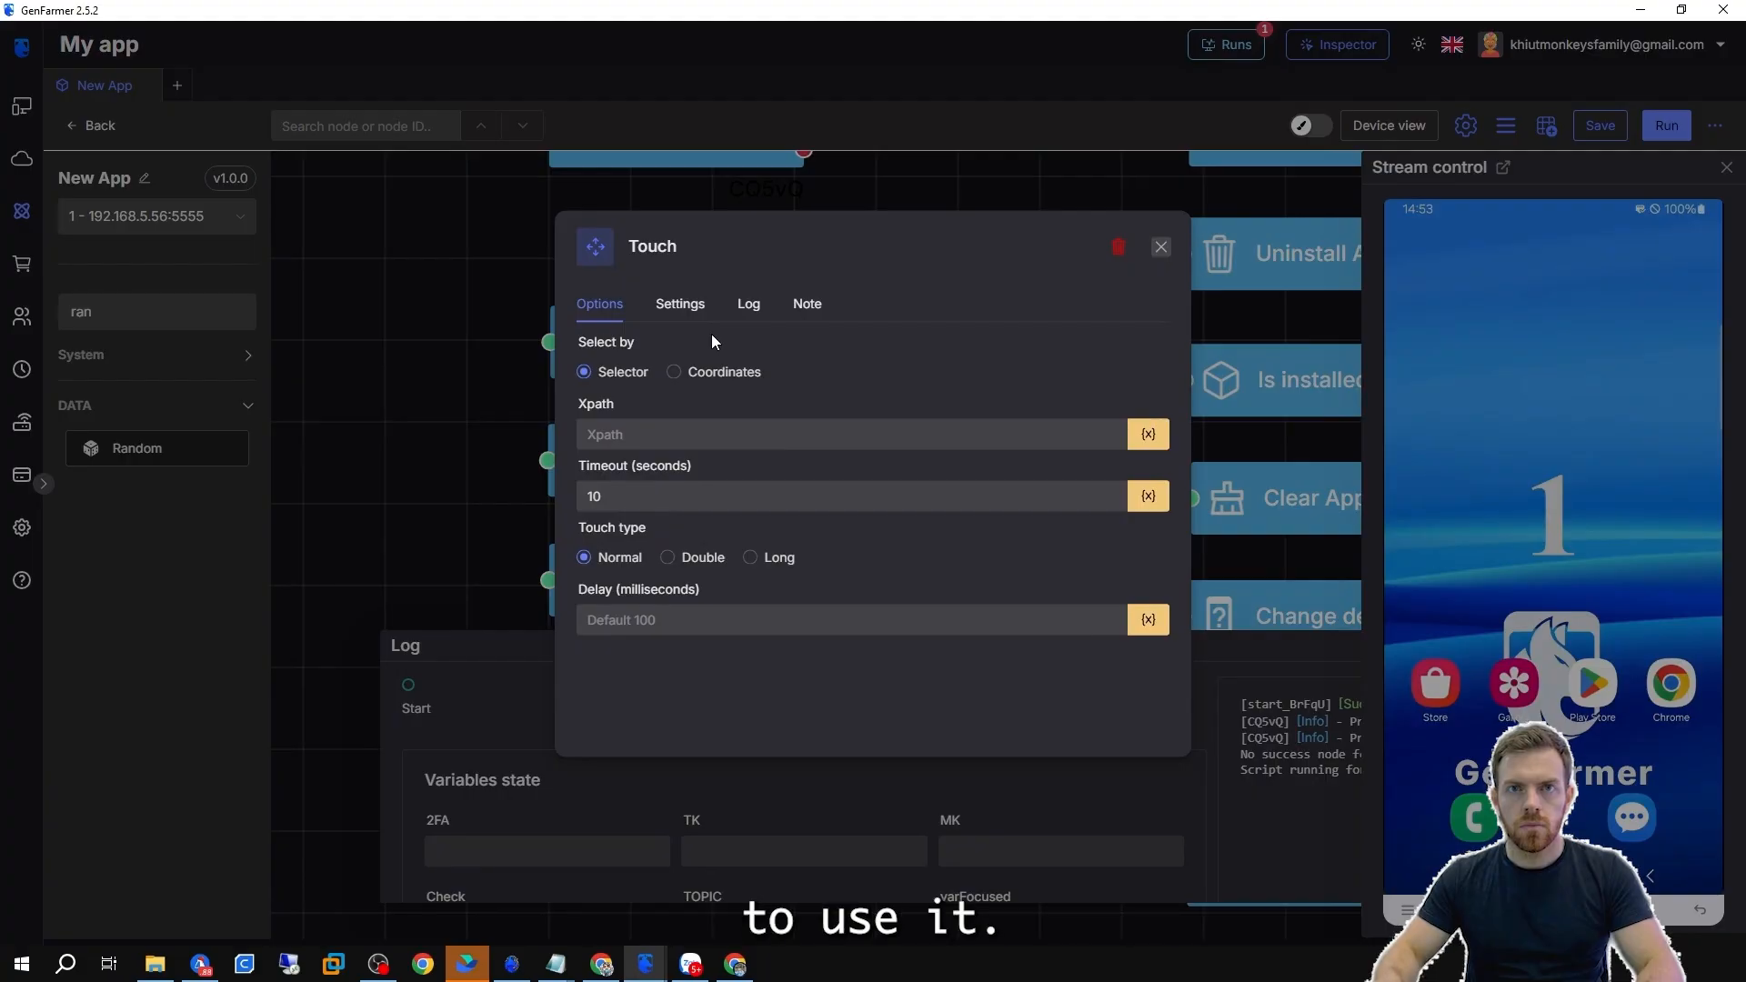
{"action": "mouse_move", "coordinate": [645, 964]}
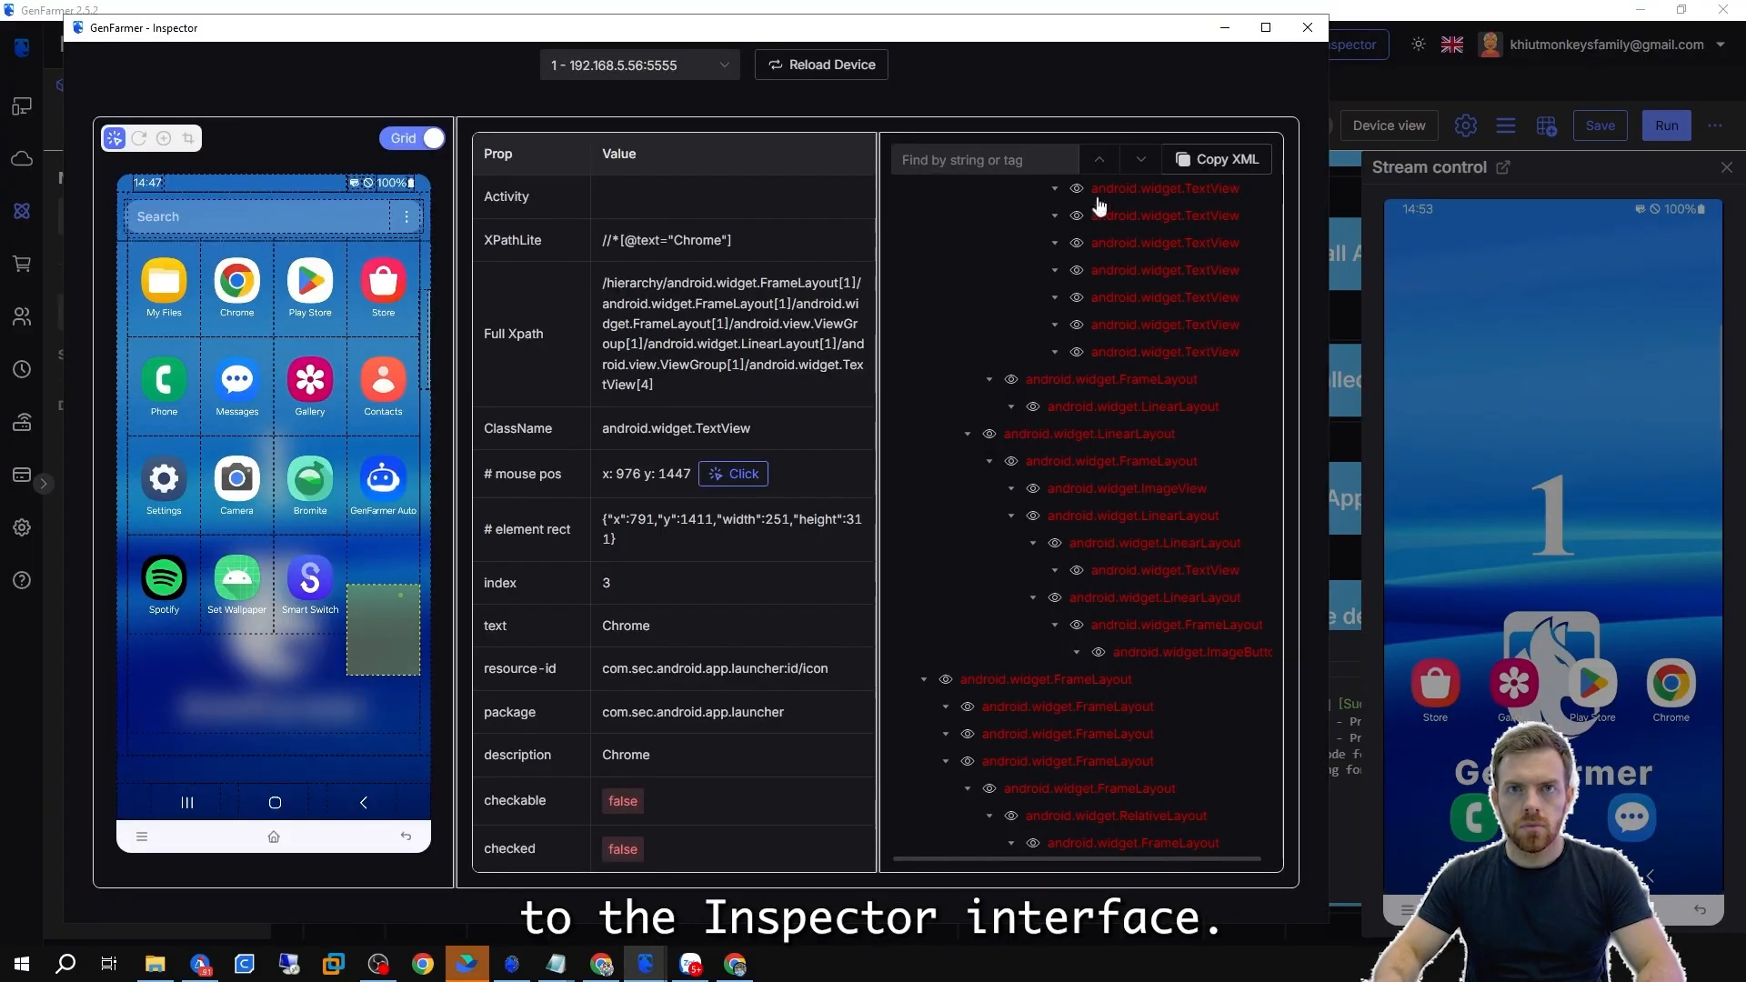
Paste the Chrome icon's XPathLite selector from the Inspector into the Touch node's Xpath field and run the node.
{"action": "left_click", "coordinate": [791, 873]}
{"action": "left_click_drag", "start_coordinate": [1329, 280], "coordinate": [1141, 280]}
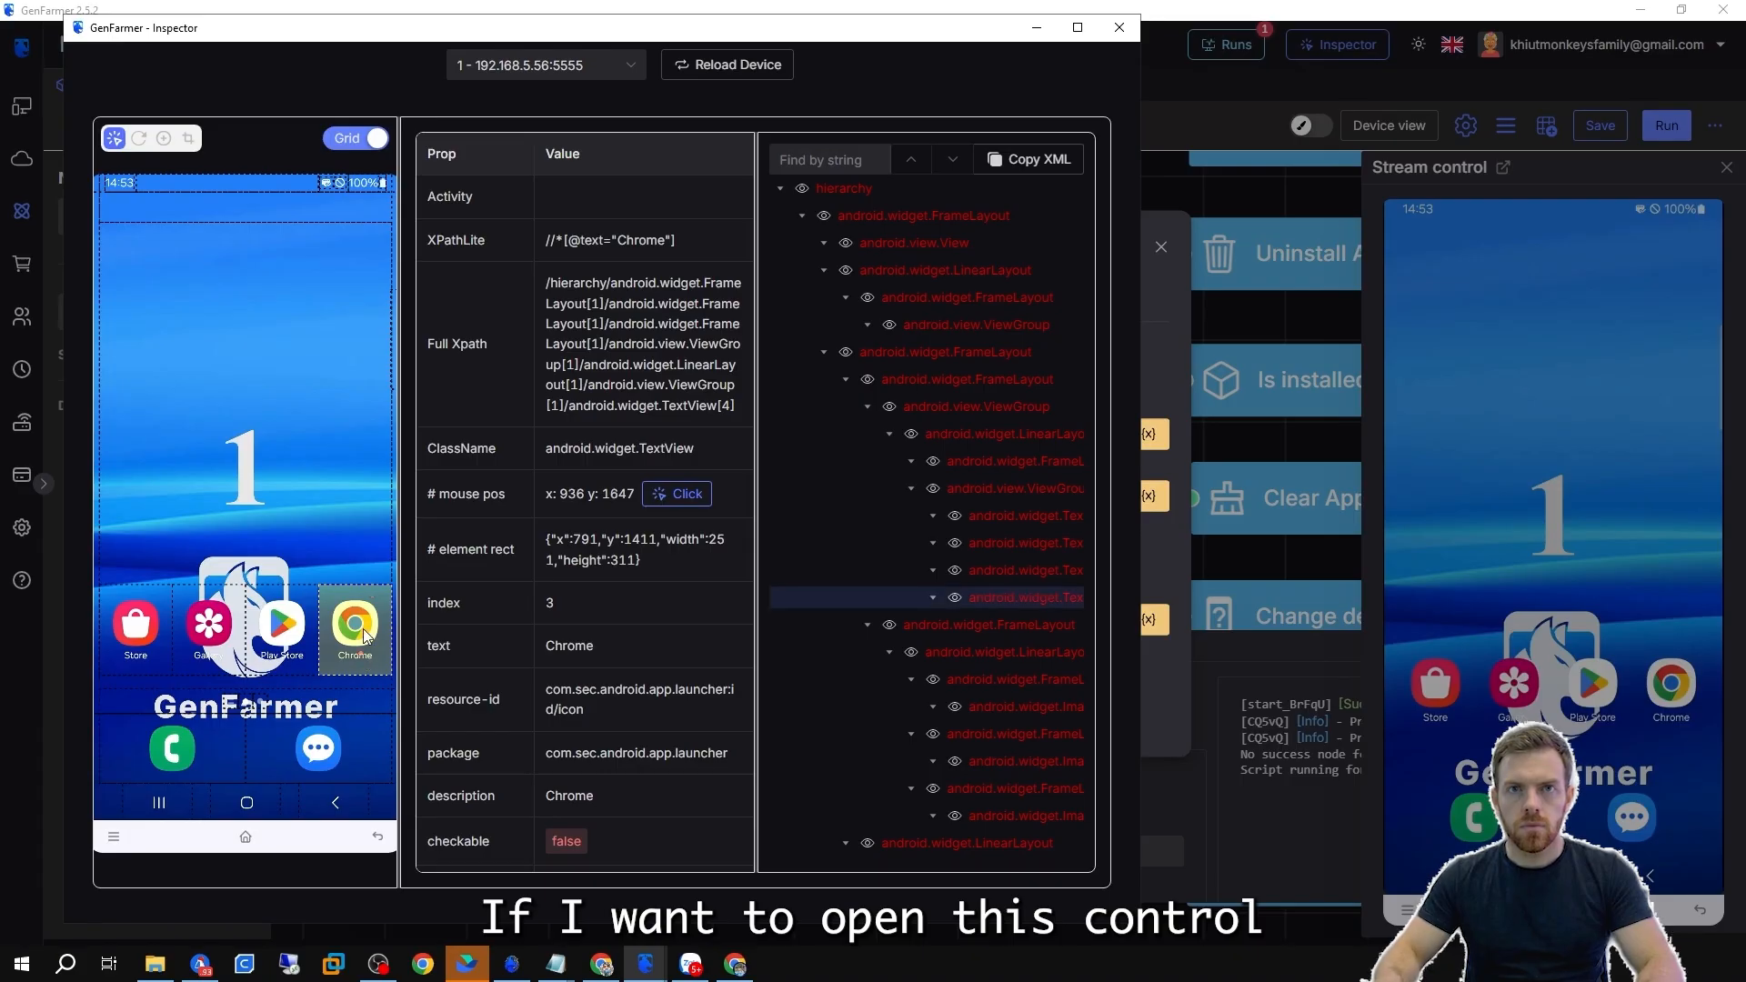
{"action": "left_click", "coordinate": [611, 243]}
{"action": "left_click", "coordinate": [1157, 275]}
{"action": "left_click", "coordinate": [679, 436]}
{"action": "key", "text": "ctrl+v"}
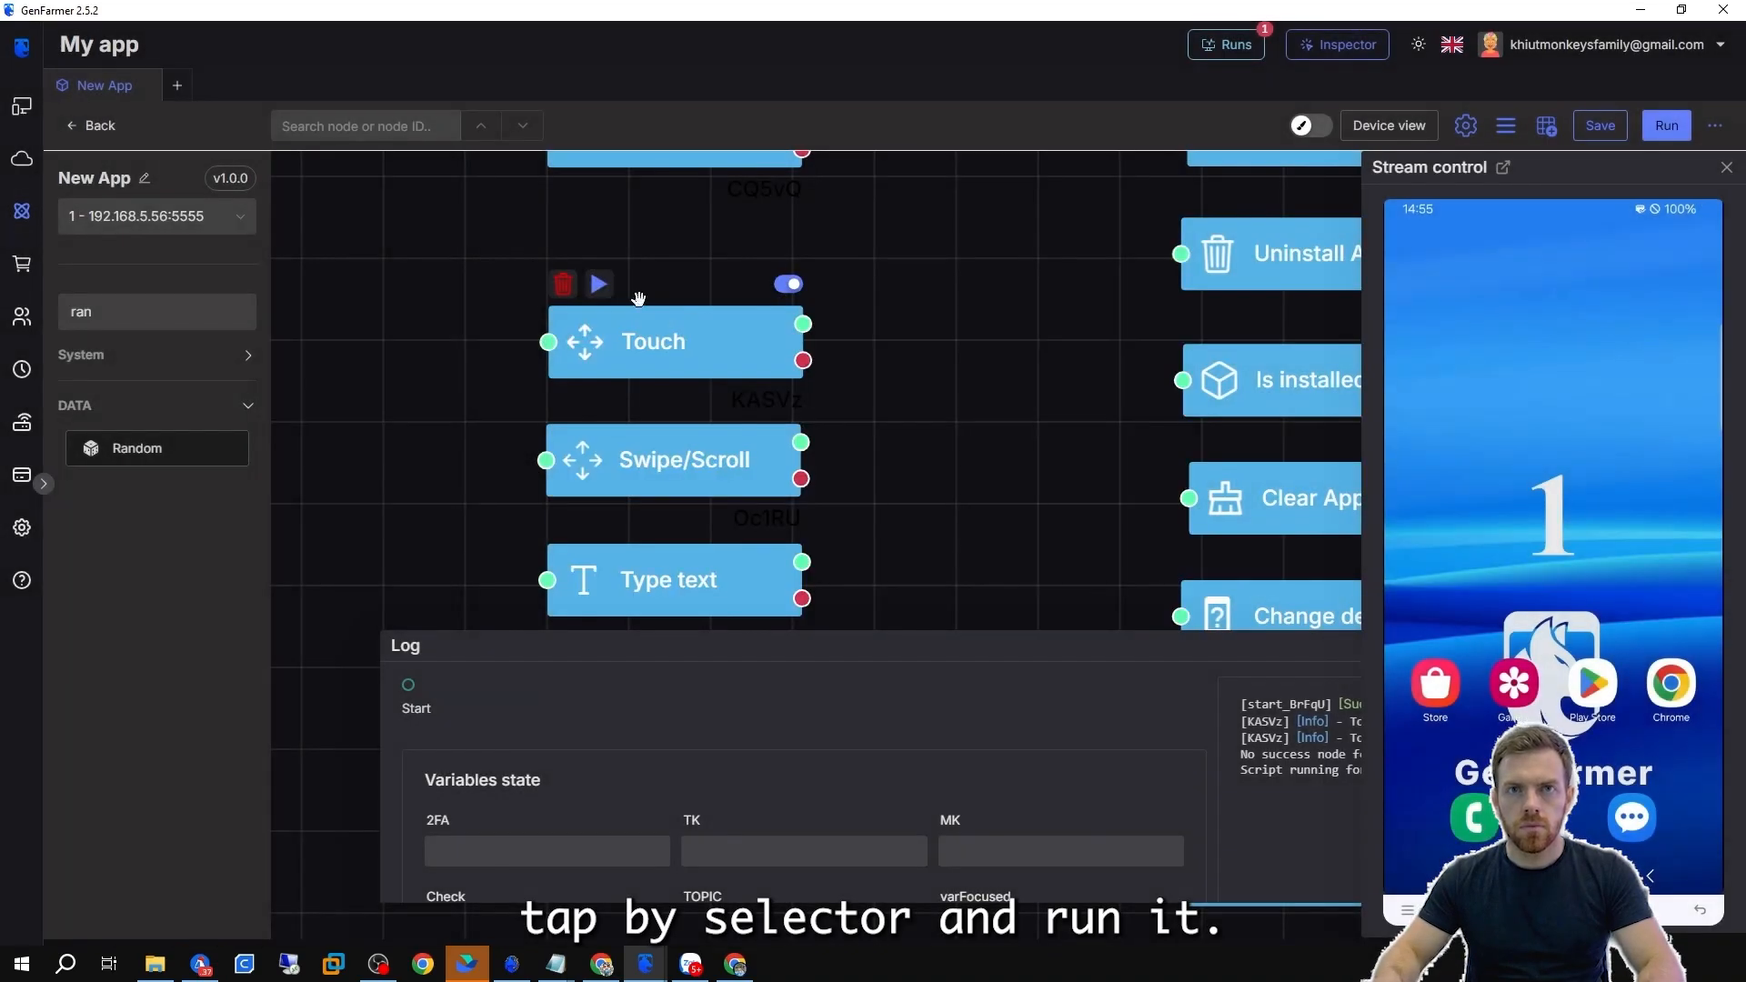
{"action": "left_click", "coordinate": [598, 284]}
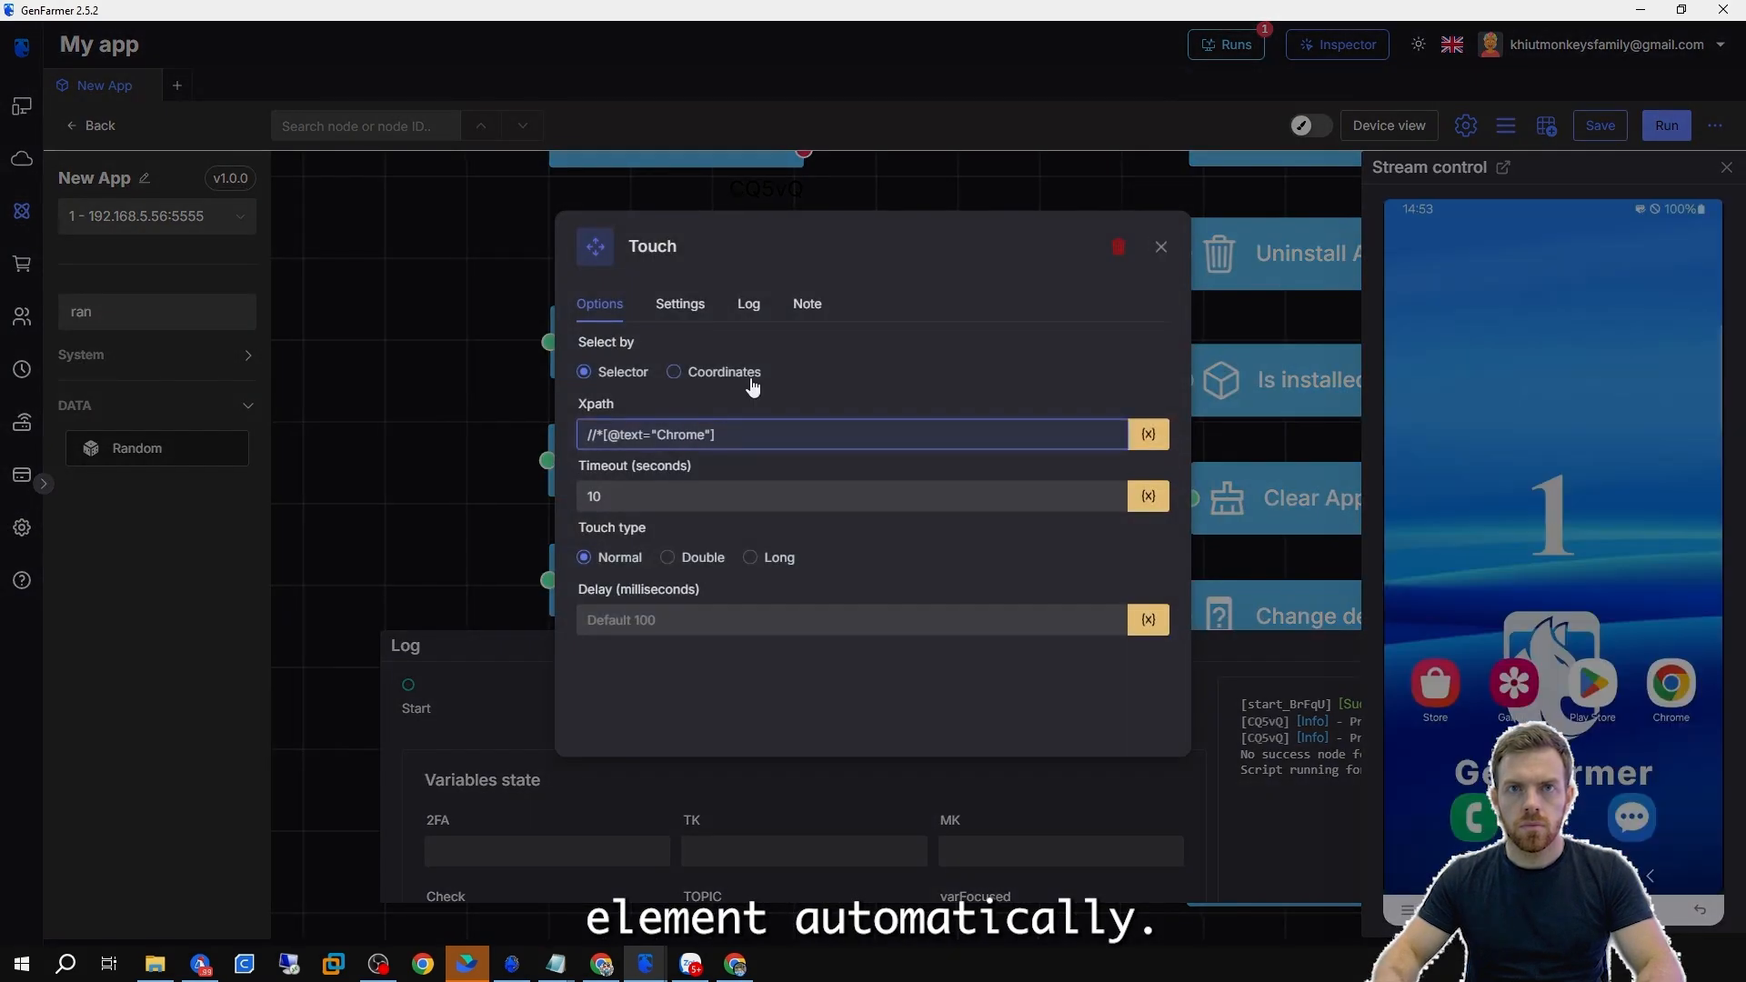
Switch the Touch node to select by Coordinates and copy the Chrome icon's position from the Inspector into the coordinate fields.
{"action": "left_click", "coordinate": [751, 378]}
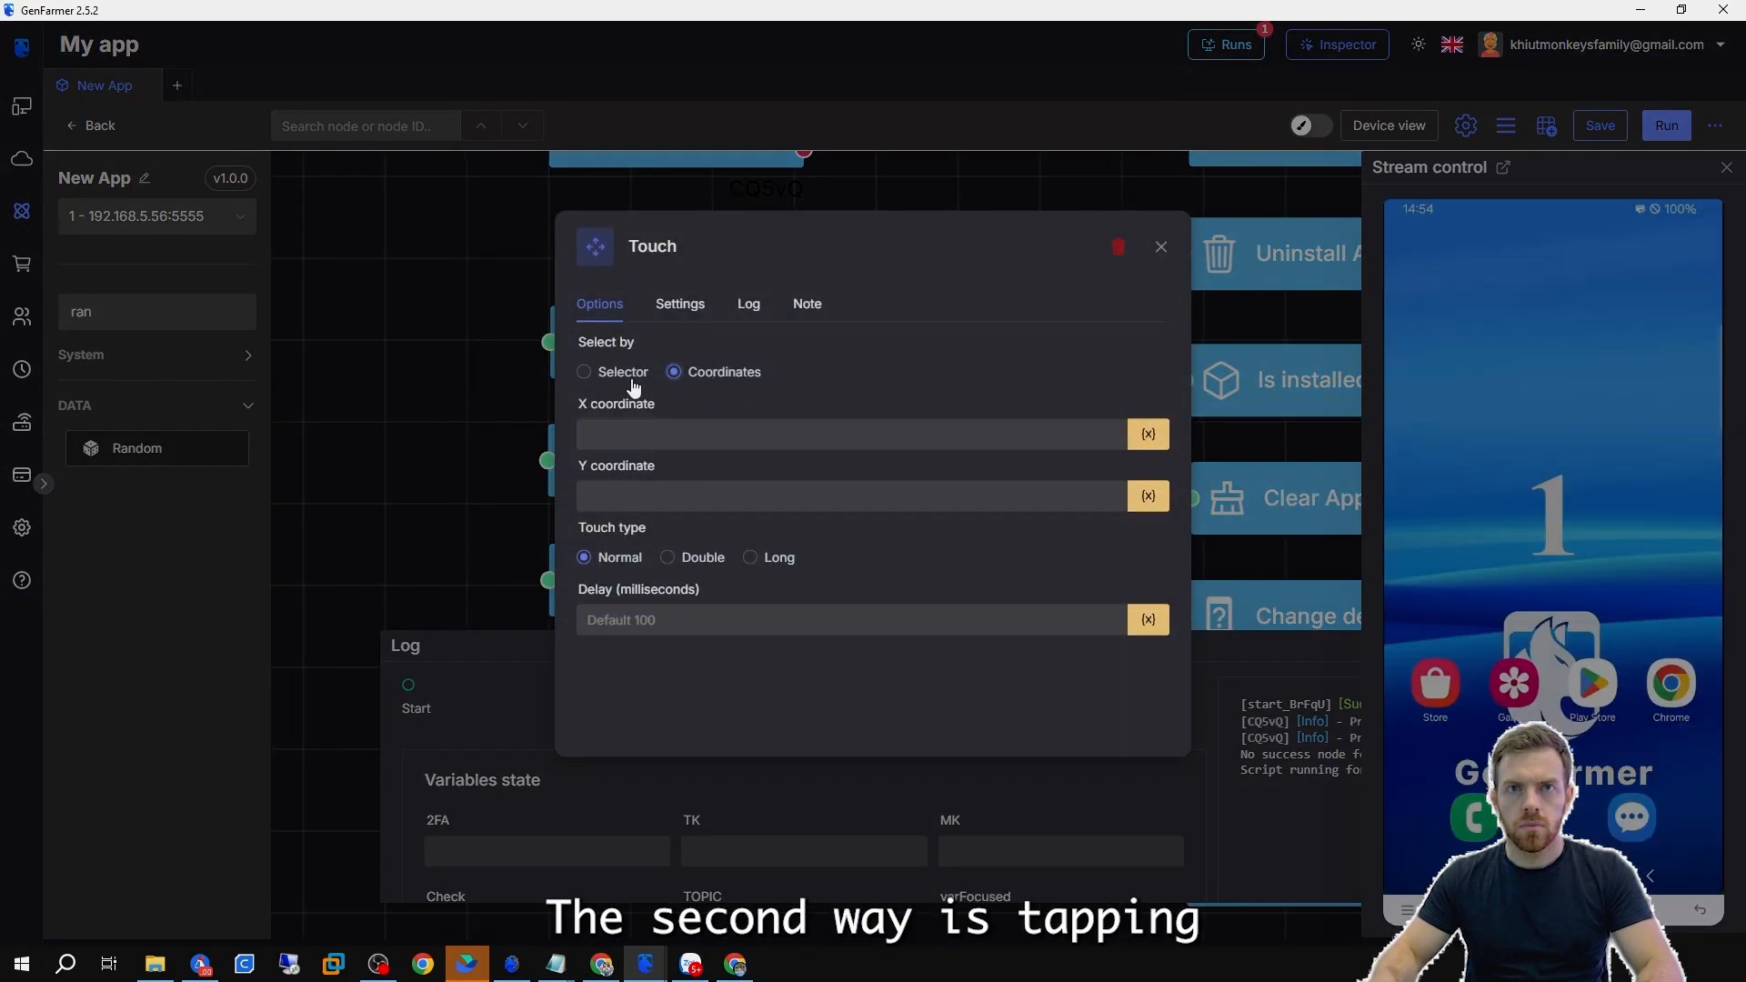
{"action": "mouse_move", "coordinate": [646, 964]}
{"action": "left_click", "coordinate": [742, 883]}
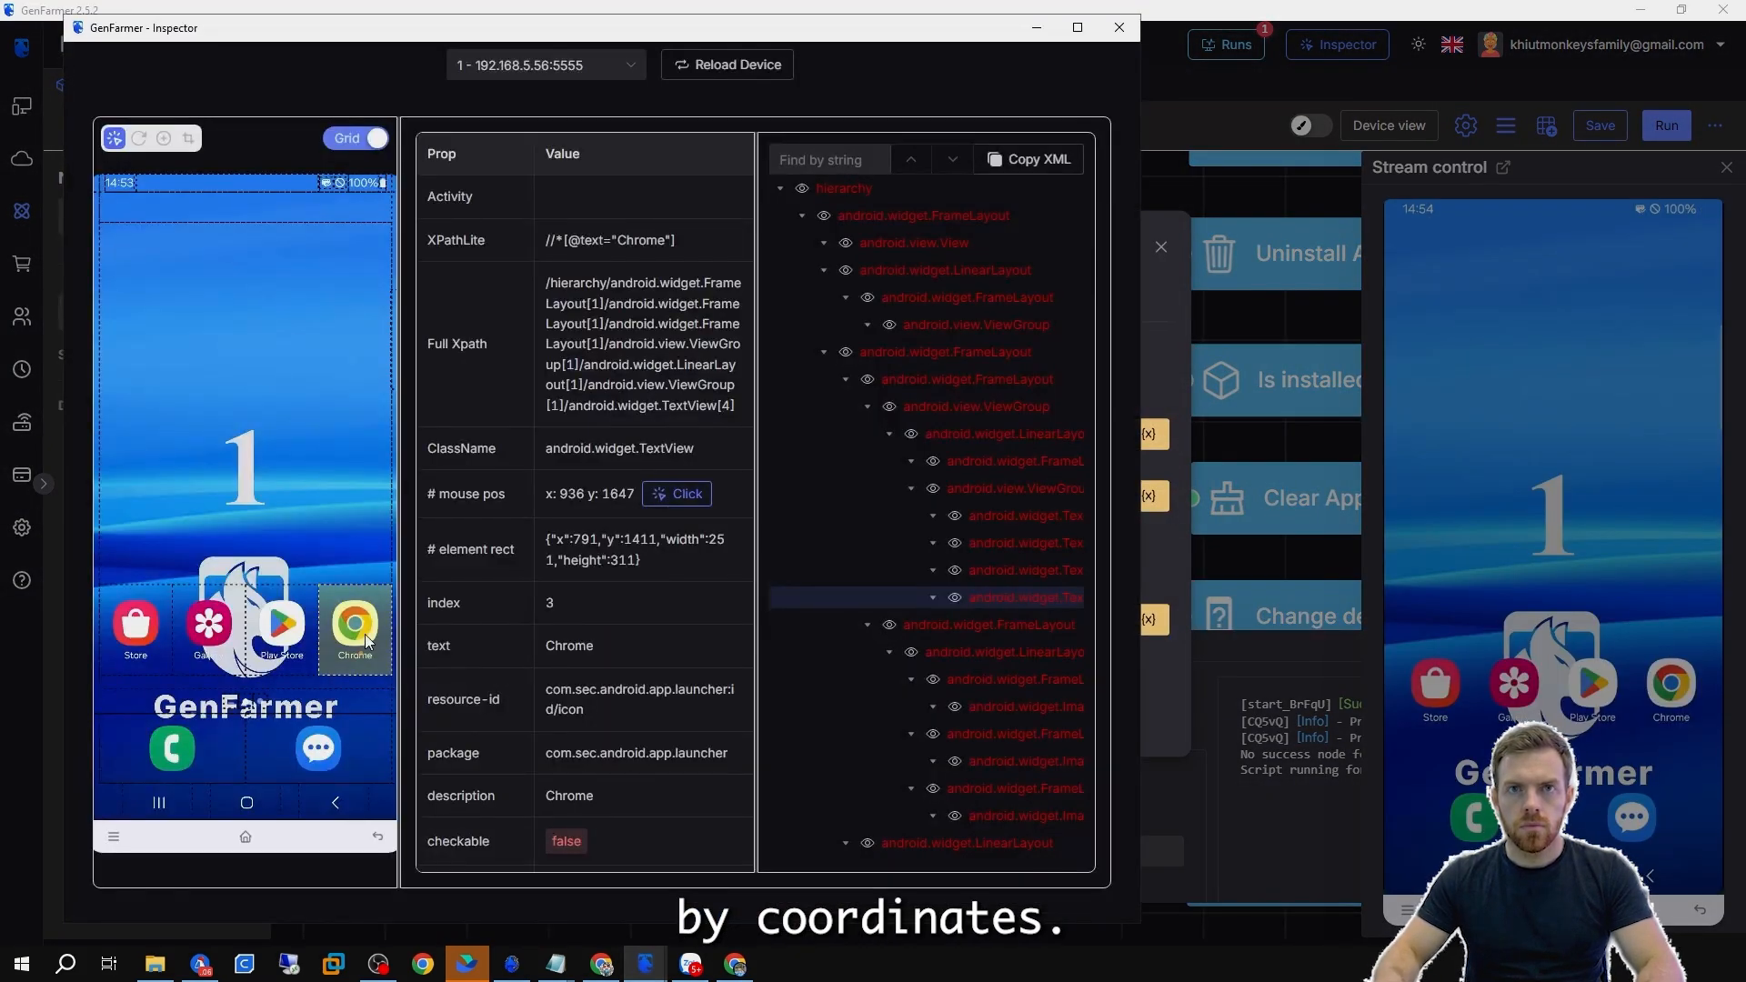
{"action": "left_click_drag", "start_coordinate": [545, 493], "coordinate": [636, 494]}
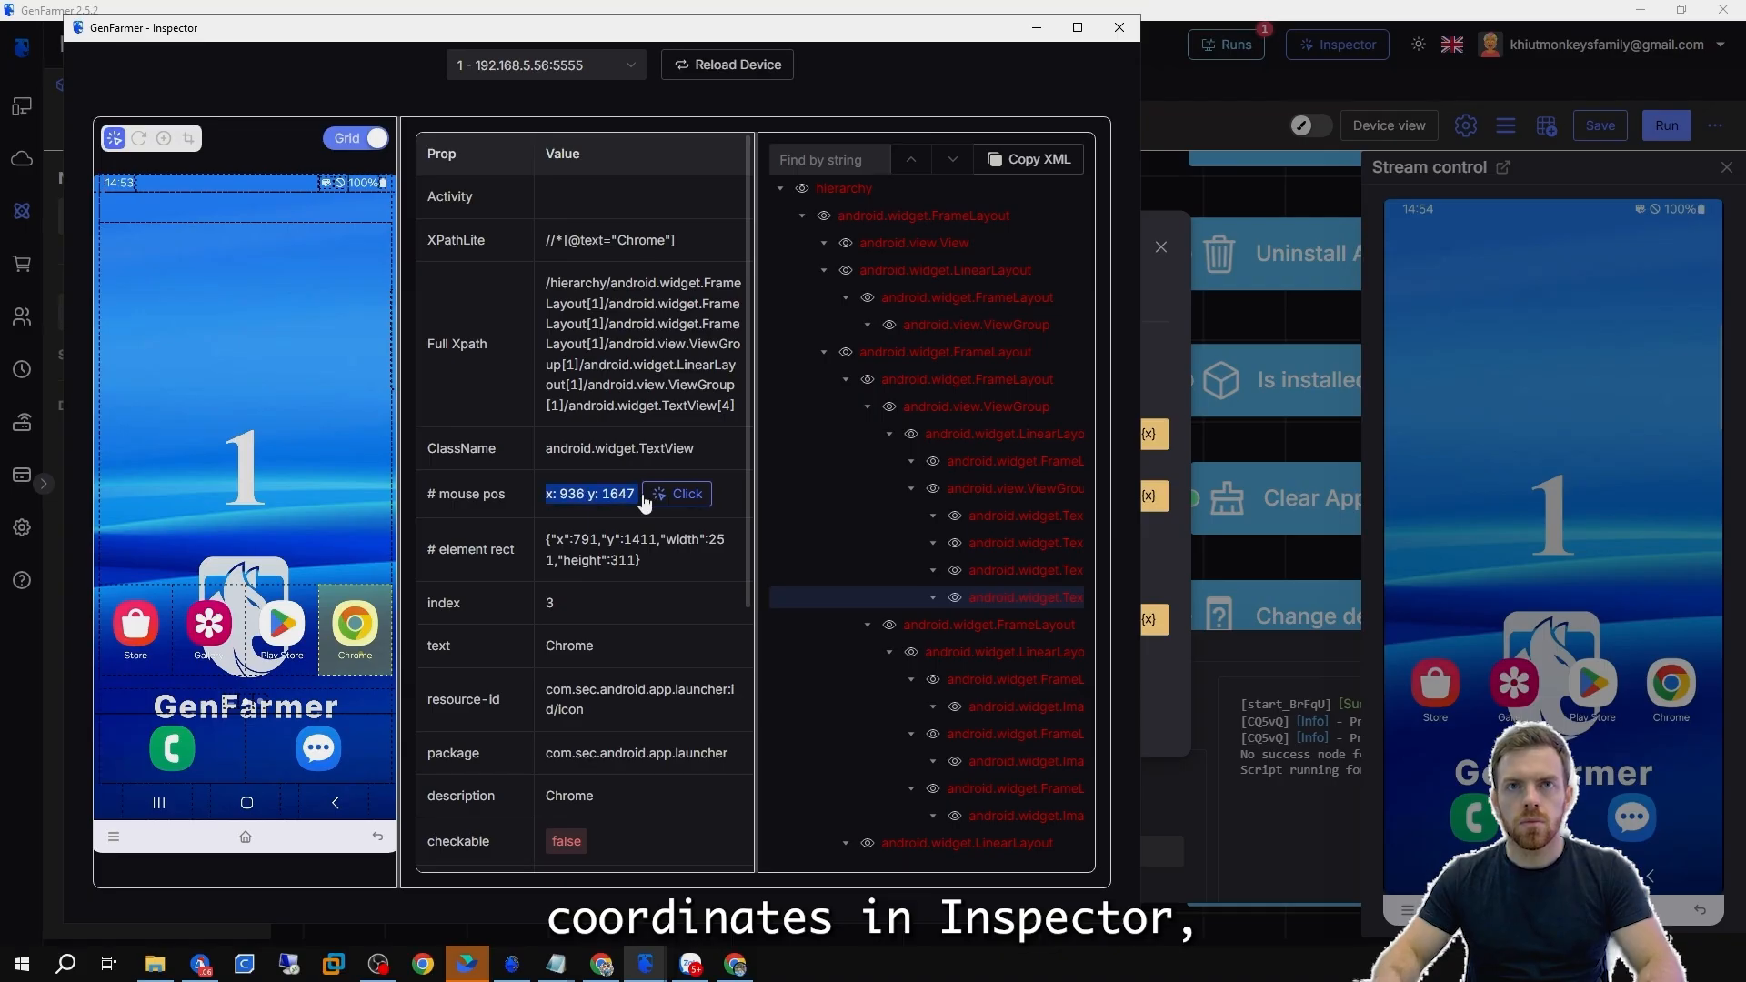
{"action": "left_click", "coordinate": [1144, 577]}
{"action": "left_click", "coordinate": [691, 436]}
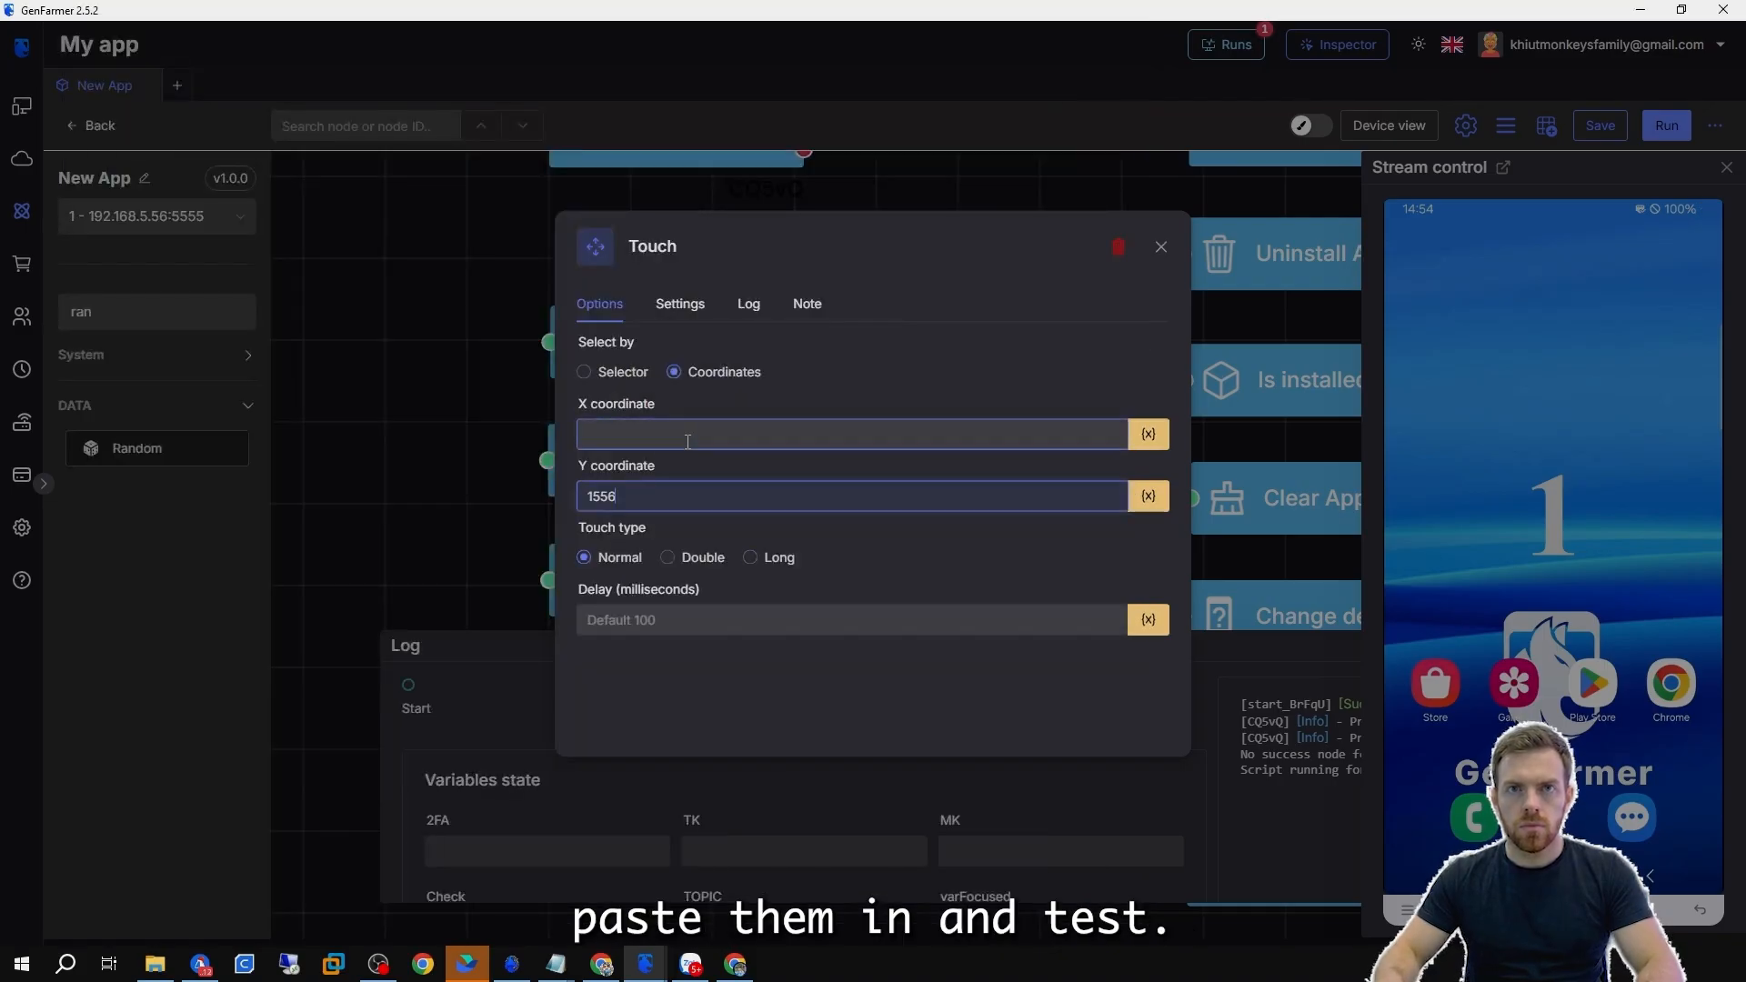
Copy the y position 1556 from the Inspector and run the Touch node on its own.
{"action": "left_click", "coordinate": [648, 964]}
{"action": "left_click", "coordinate": [767, 895]}
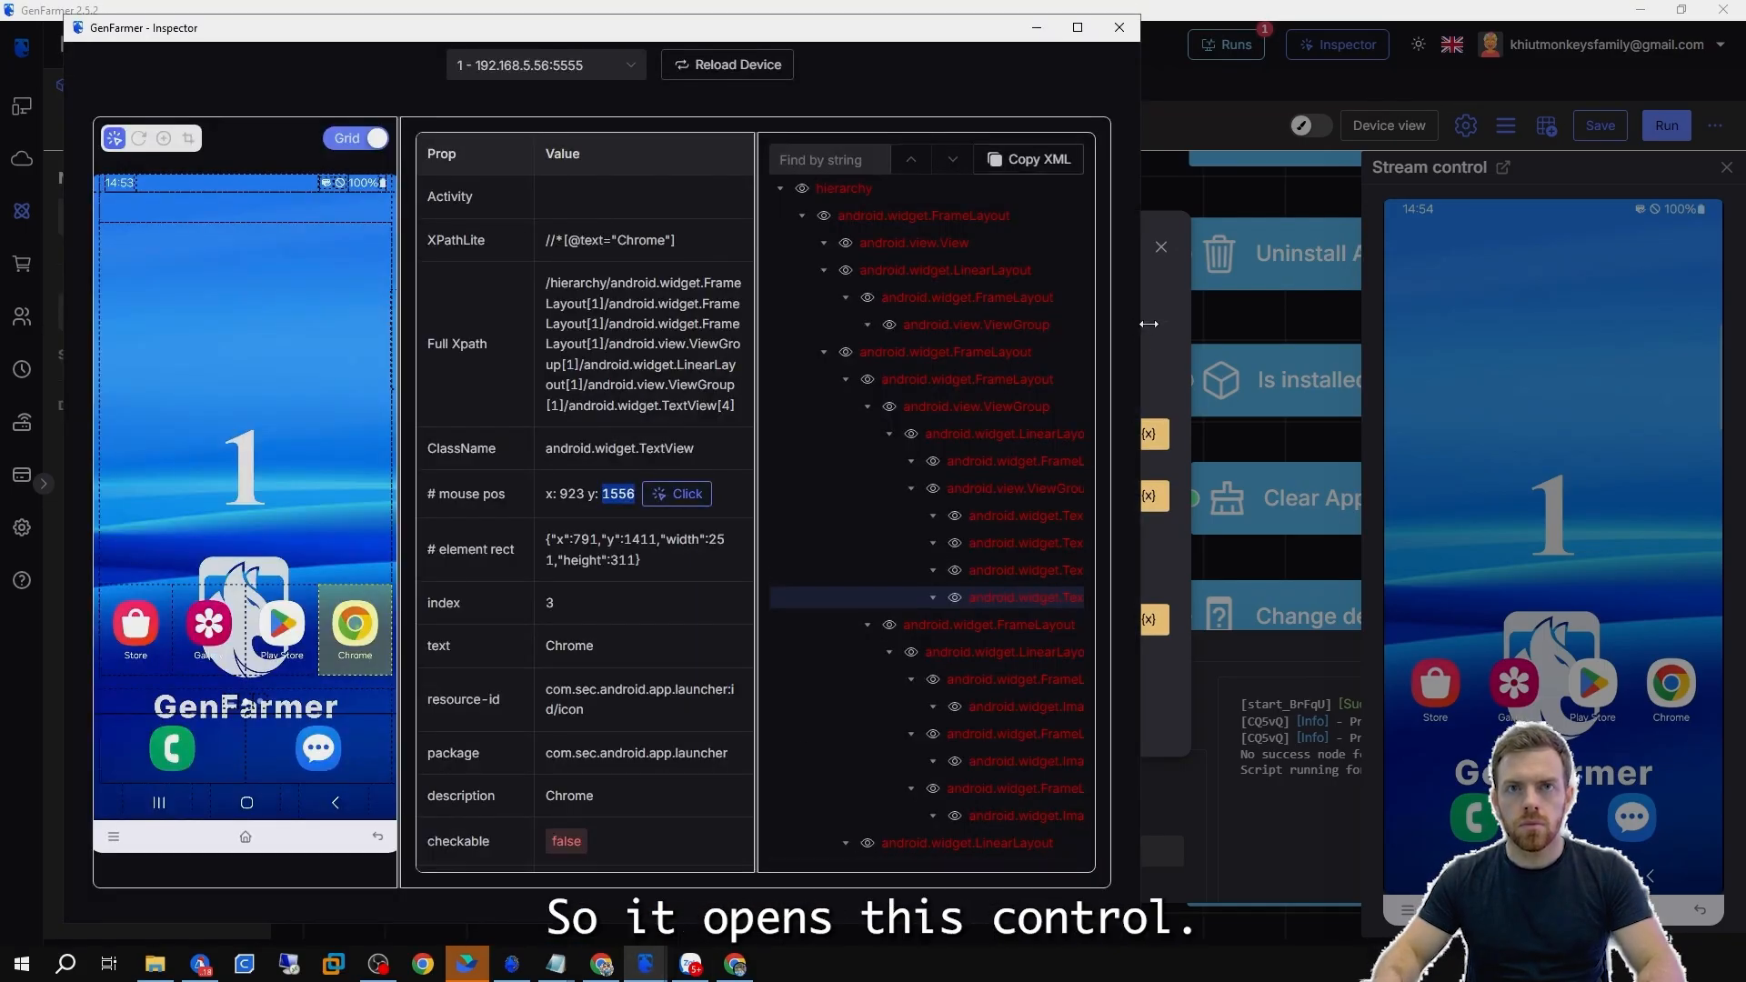
{"action": "left_click", "coordinate": [561, 882]}
{"action": "left_click", "coordinate": [424, 405]}
{"action": "left_click", "coordinate": [600, 286]}
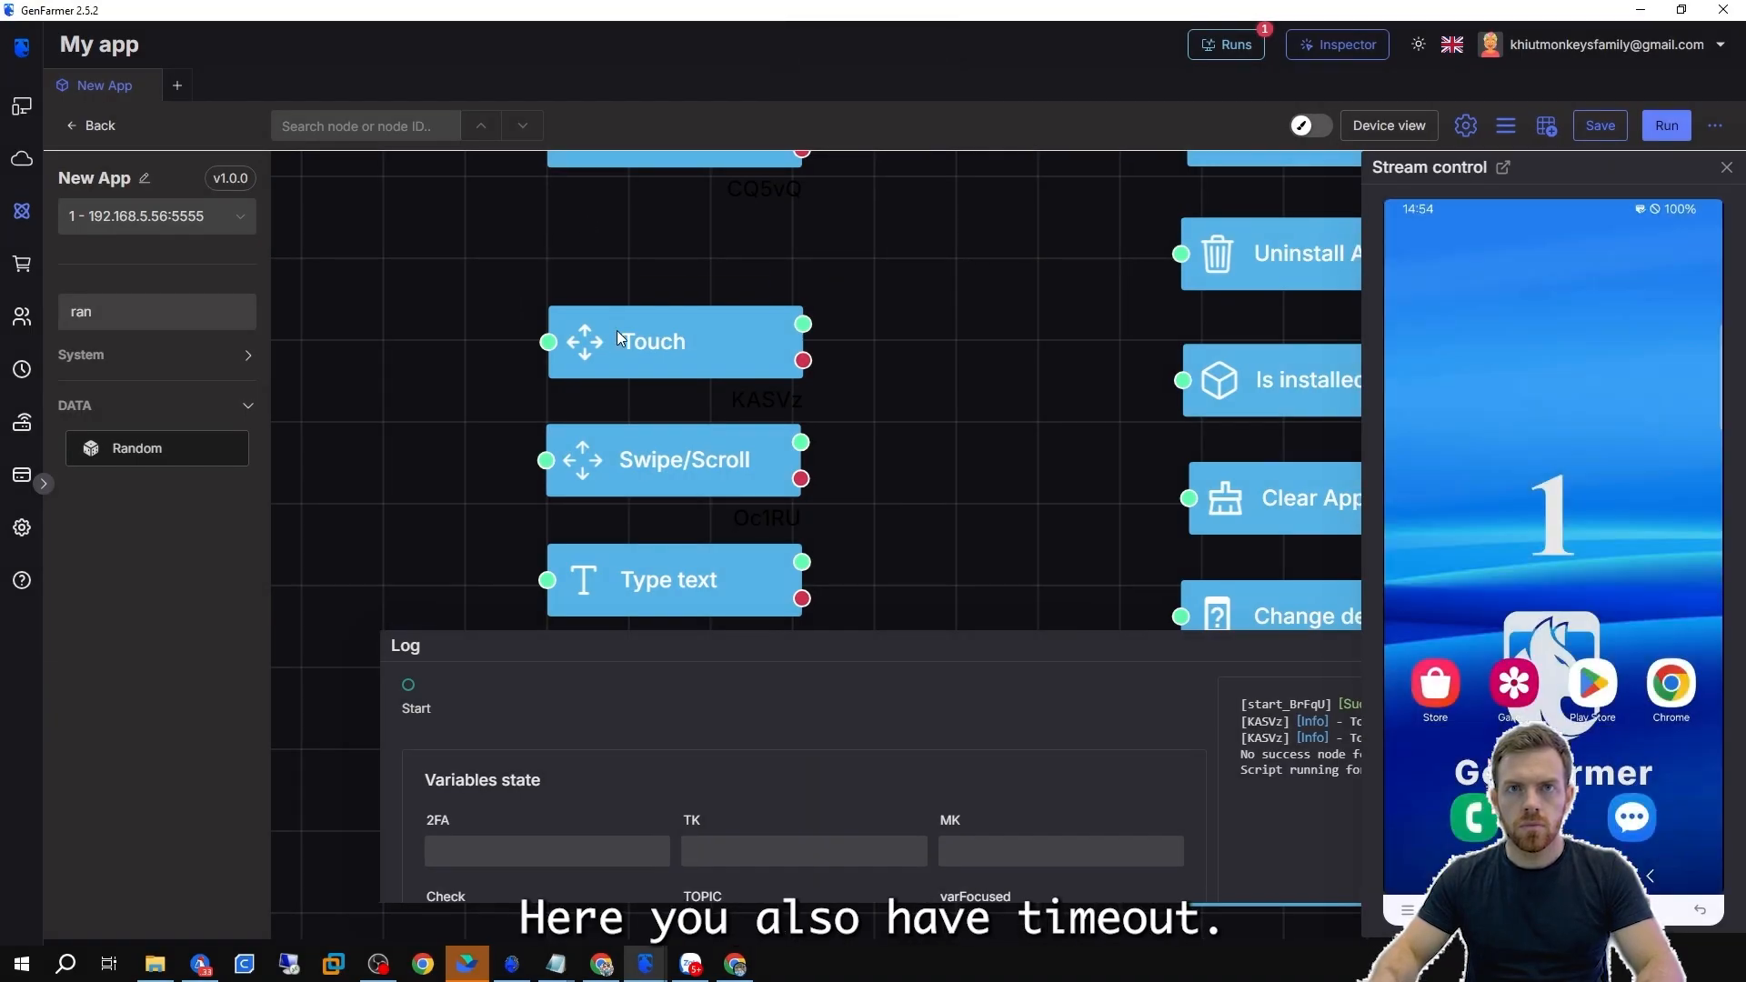
Open the Touch node's settings to examine the Timeout field, then run the node again.
{"action": "double_click", "coordinate": [616, 335]}
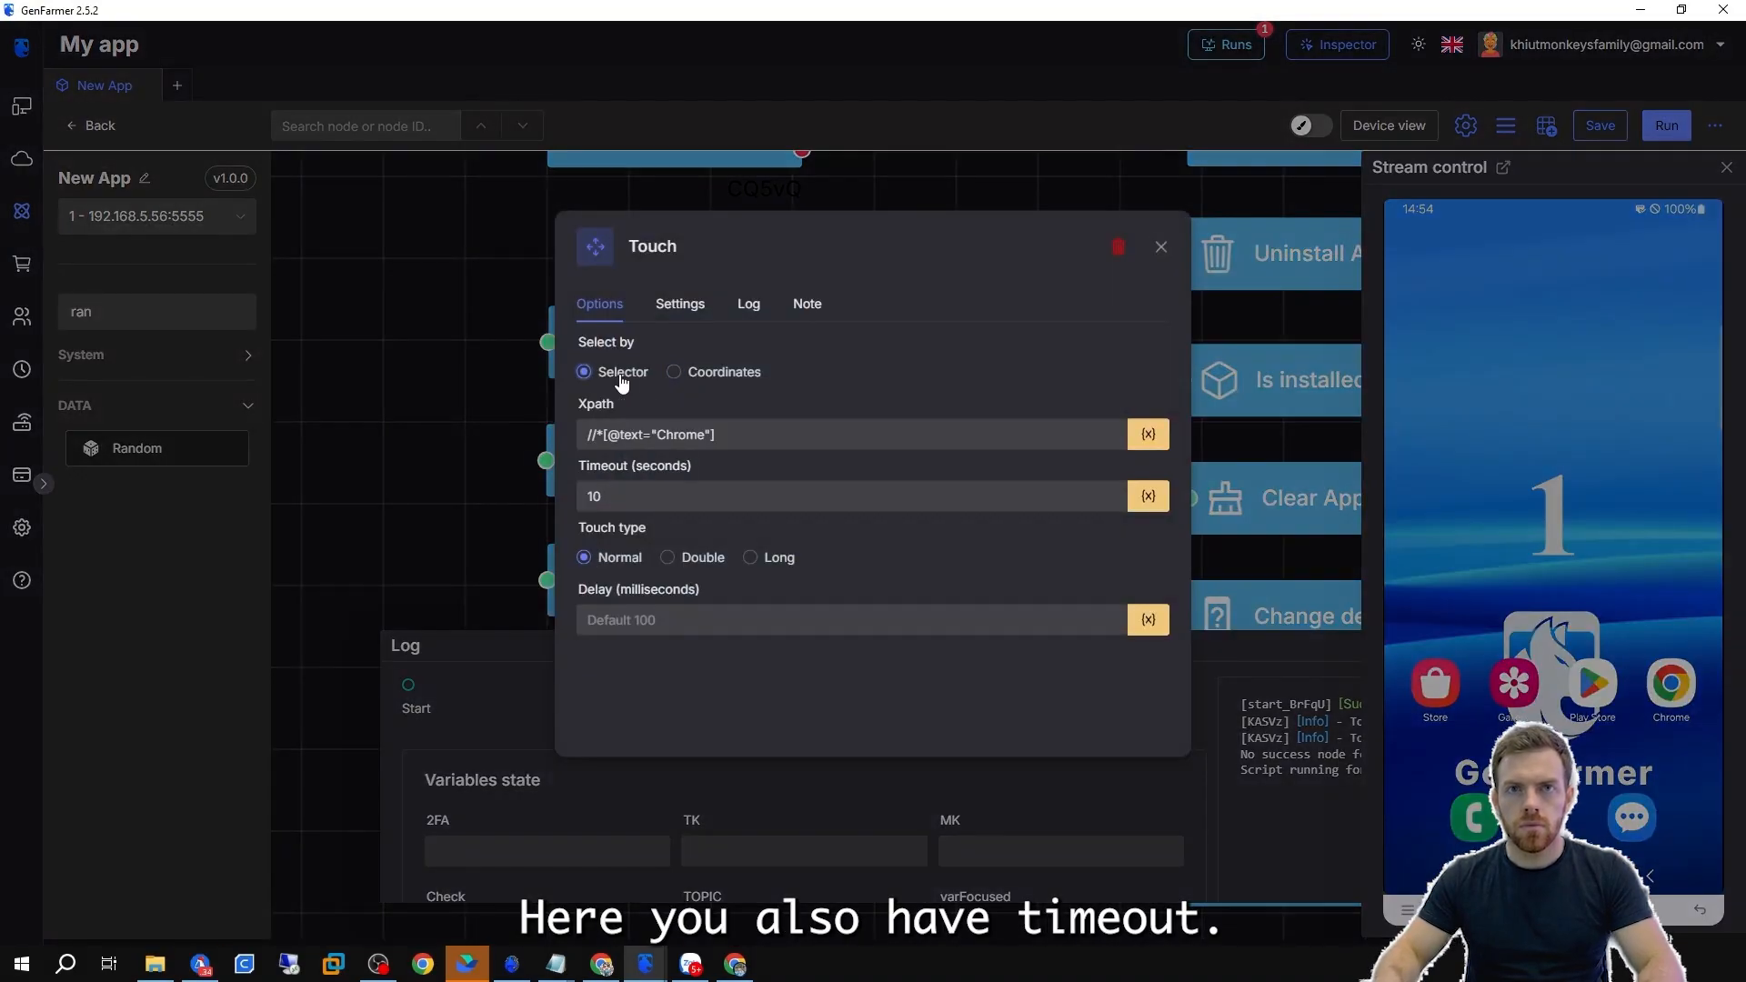
{"action": "left_click_drag", "start_coordinate": [693, 468], "coordinate": [562, 478]}
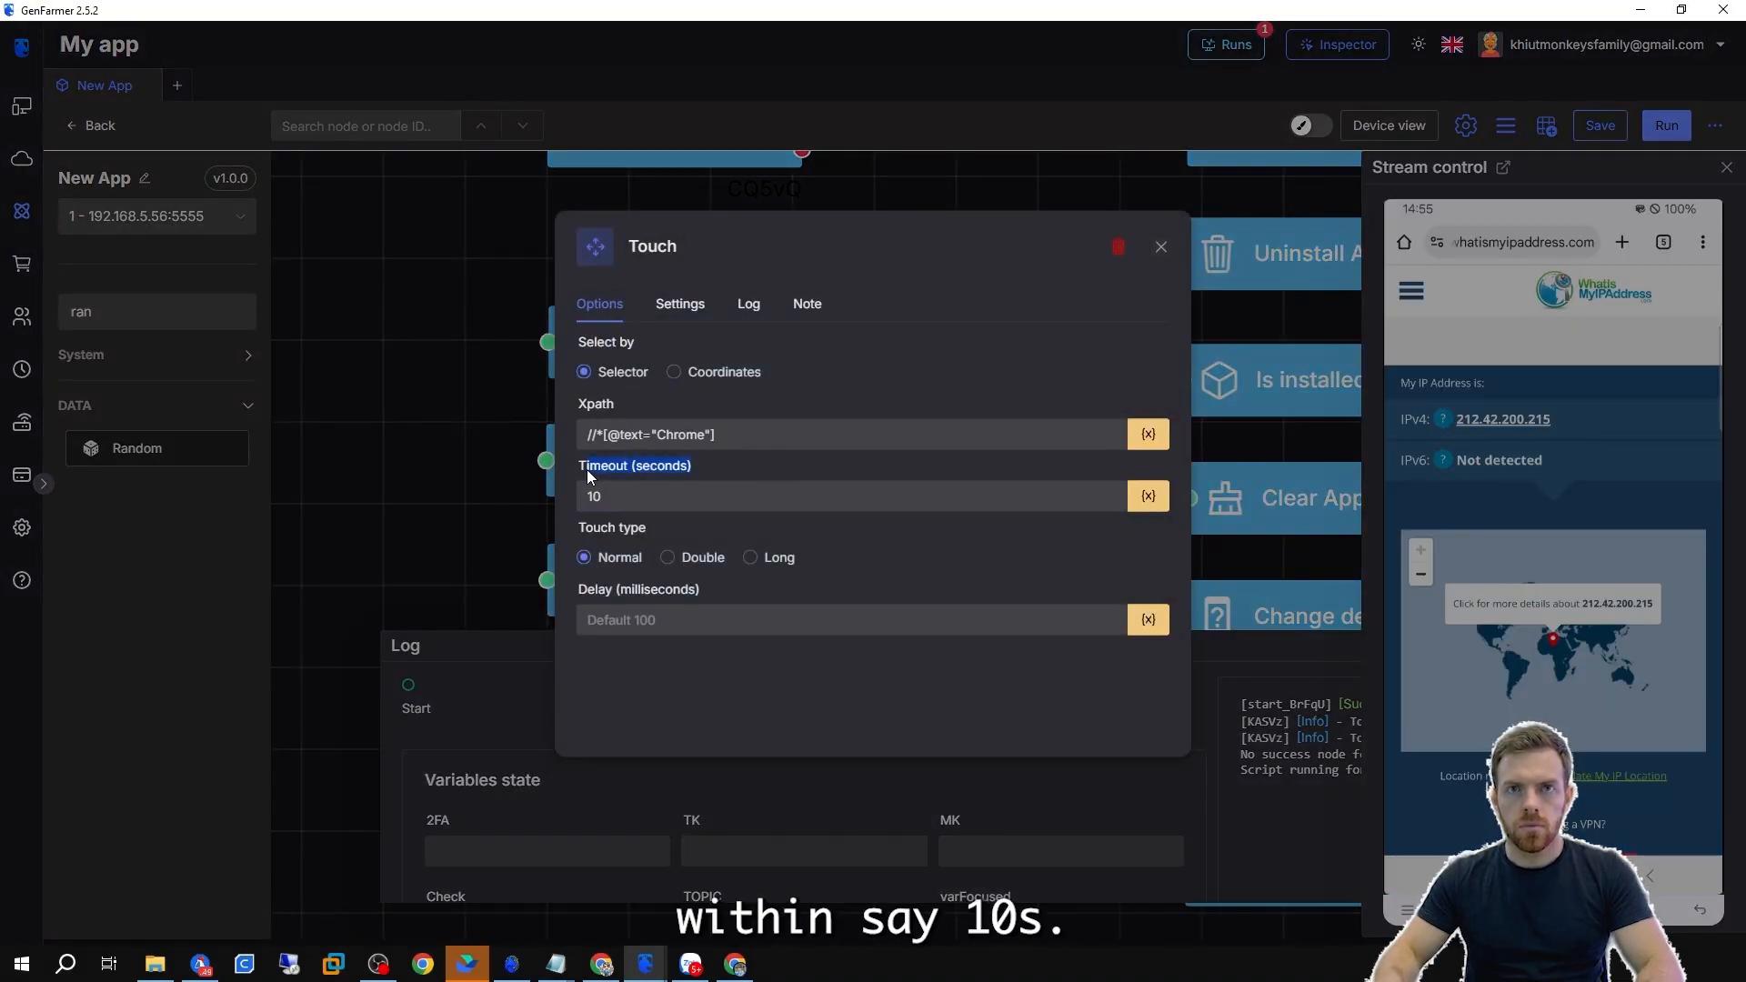
{"action": "left_click", "coordinate": [625, 497]}
{"action": "left_click", "coordinate": [433, 476]}
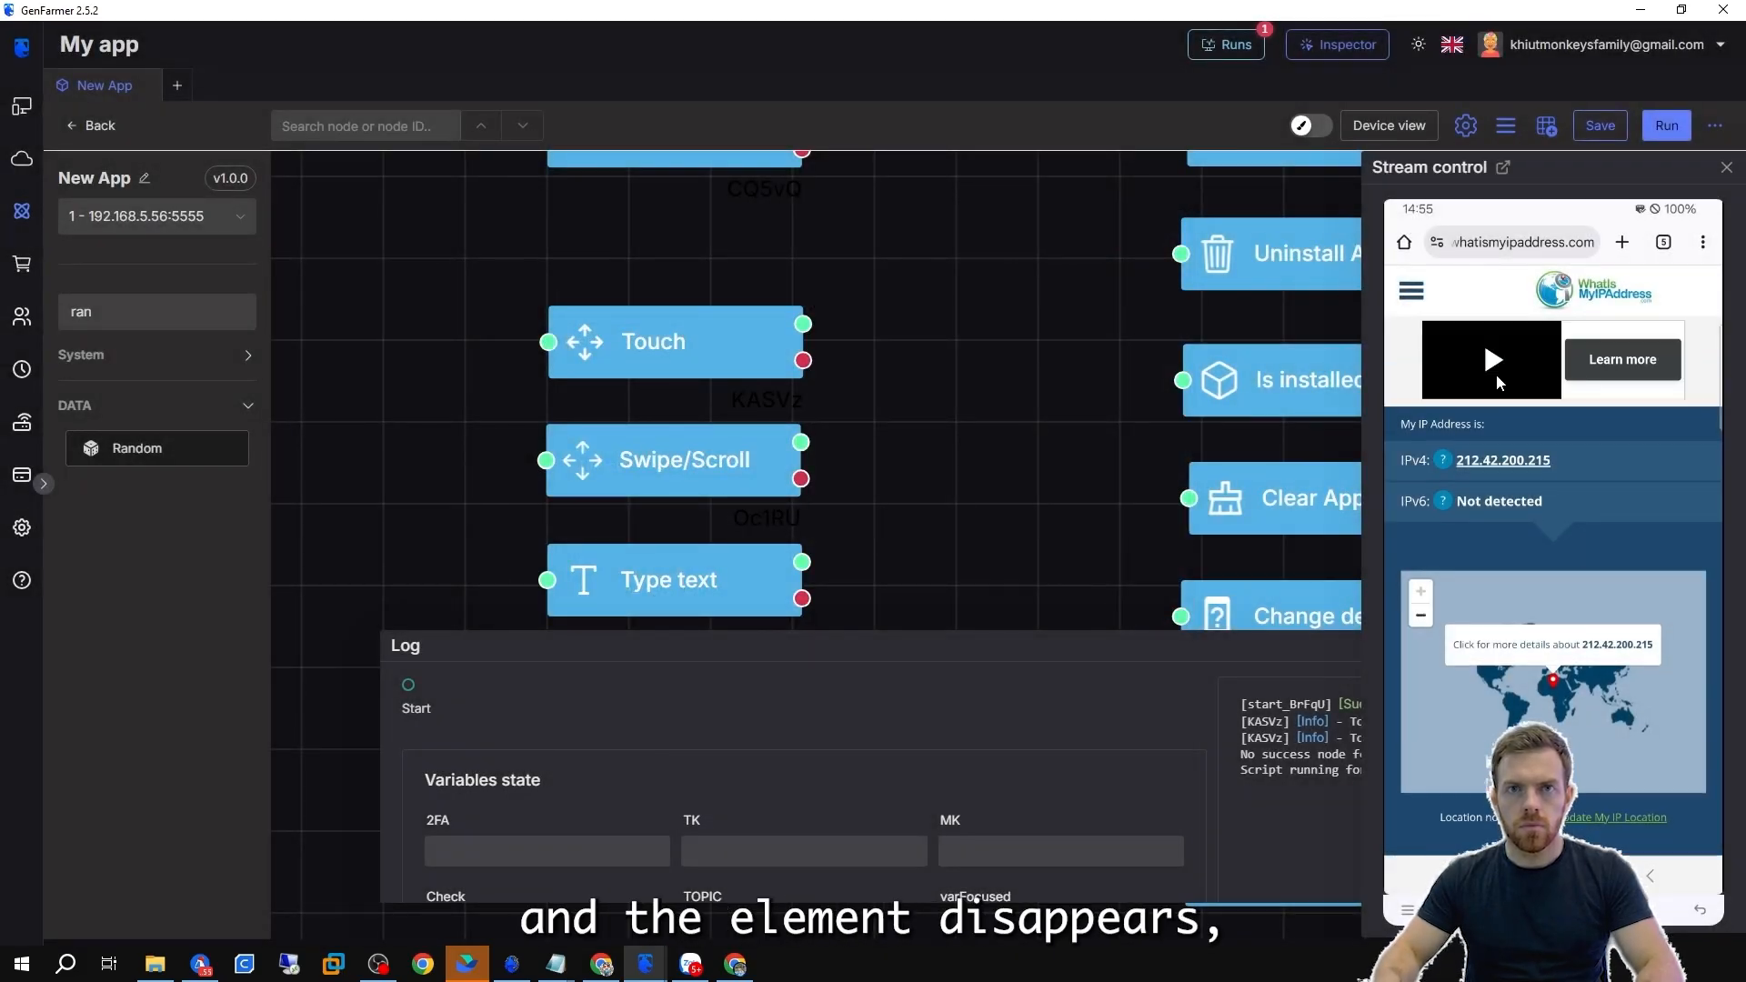
{"action": "left_click", "coordinate": [597, 287]}
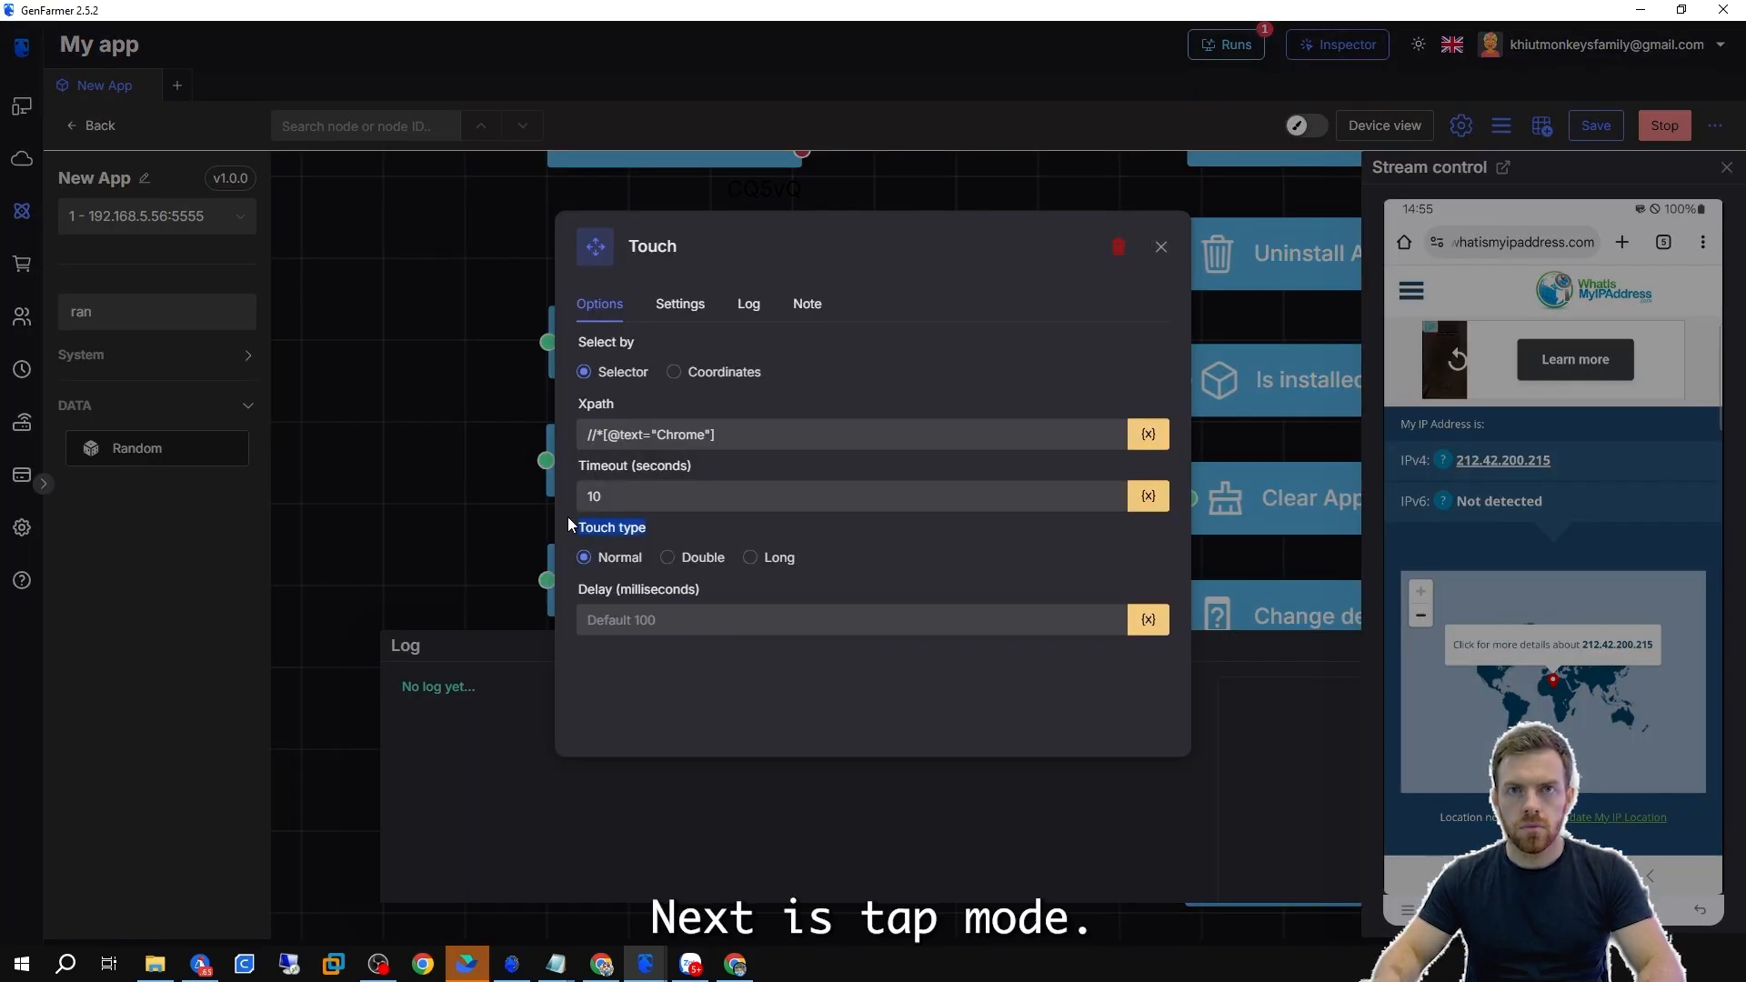
Set the Touch node's touch type to Long and its sleep time before running to 5 seconds.
{"action": "left_click", "coordinate": [671, 561]}
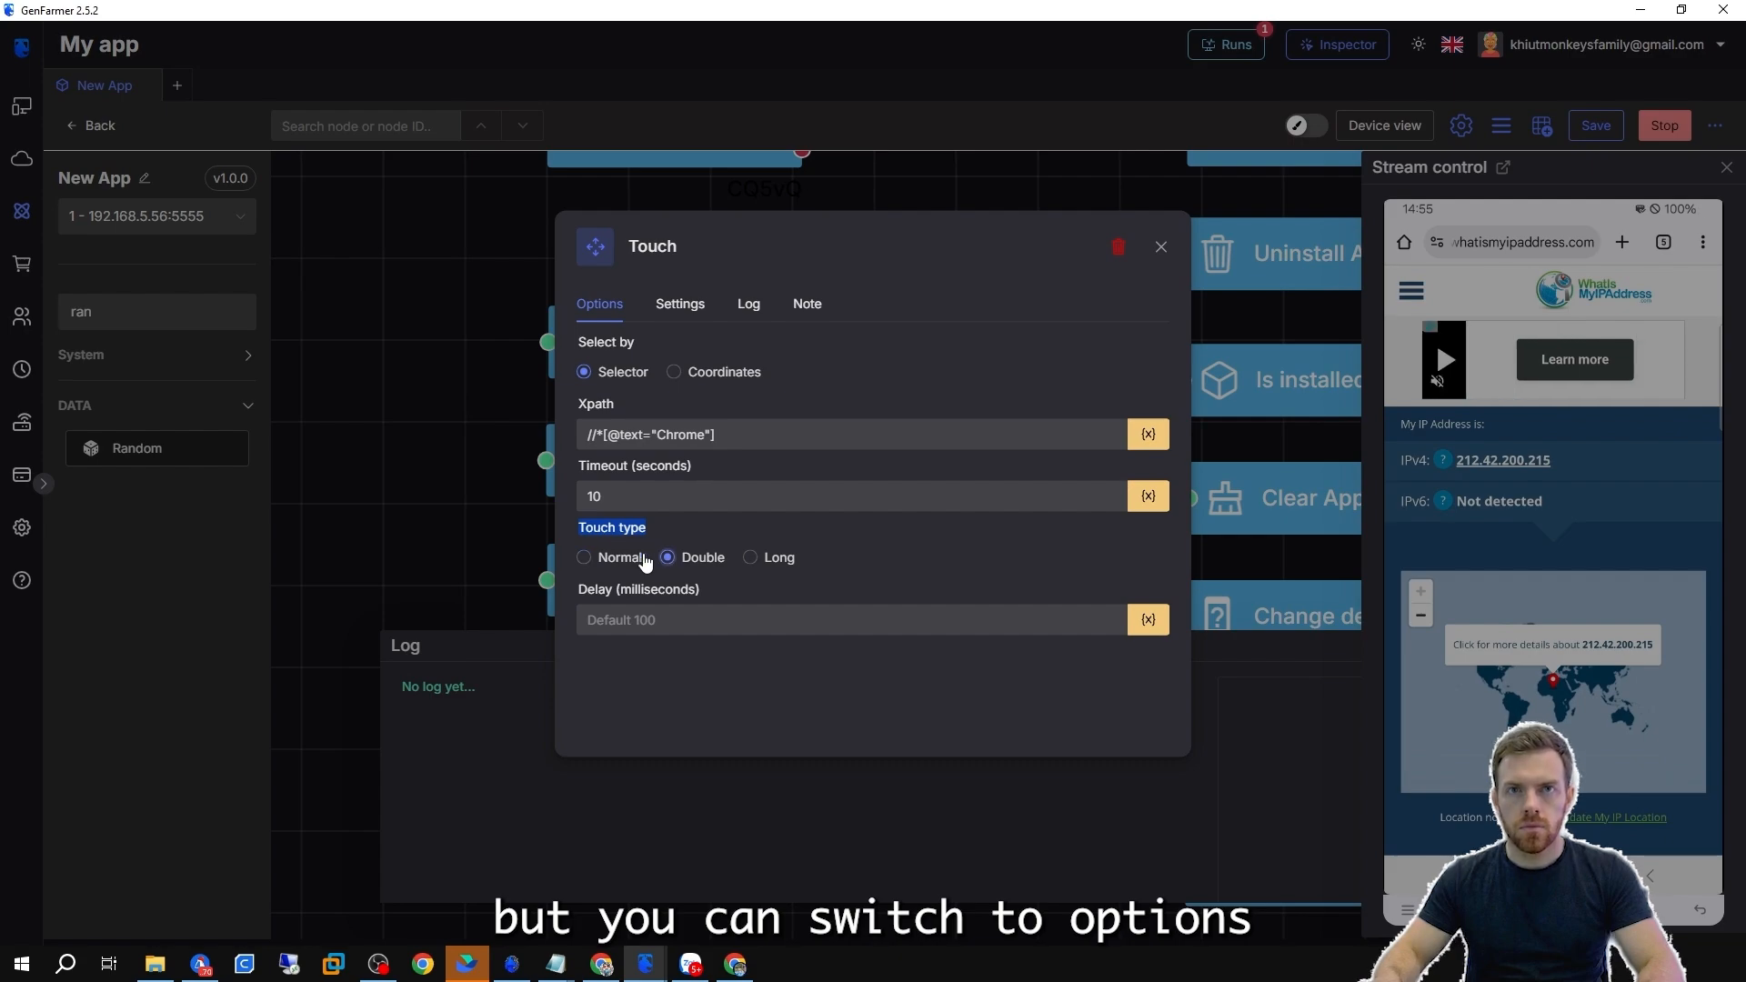
{"action": "left_click", "coordinate": [778, 560]}
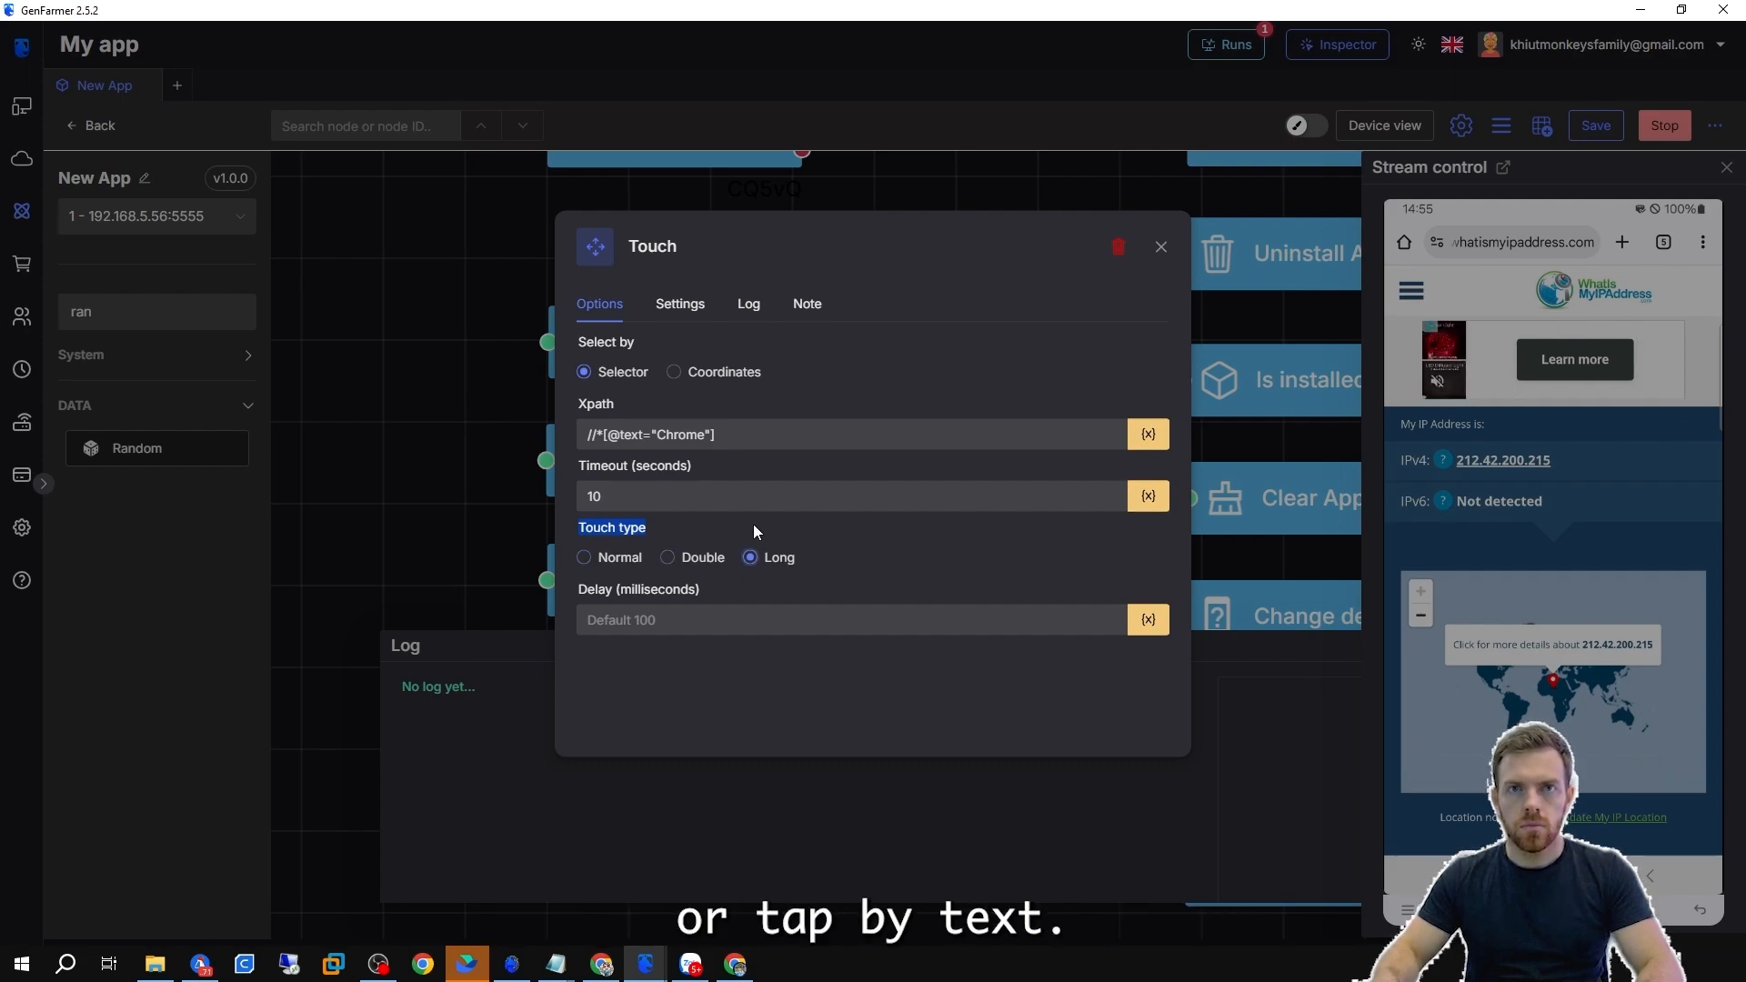
{"action": "left_click", "coordinate": [678, 302]}
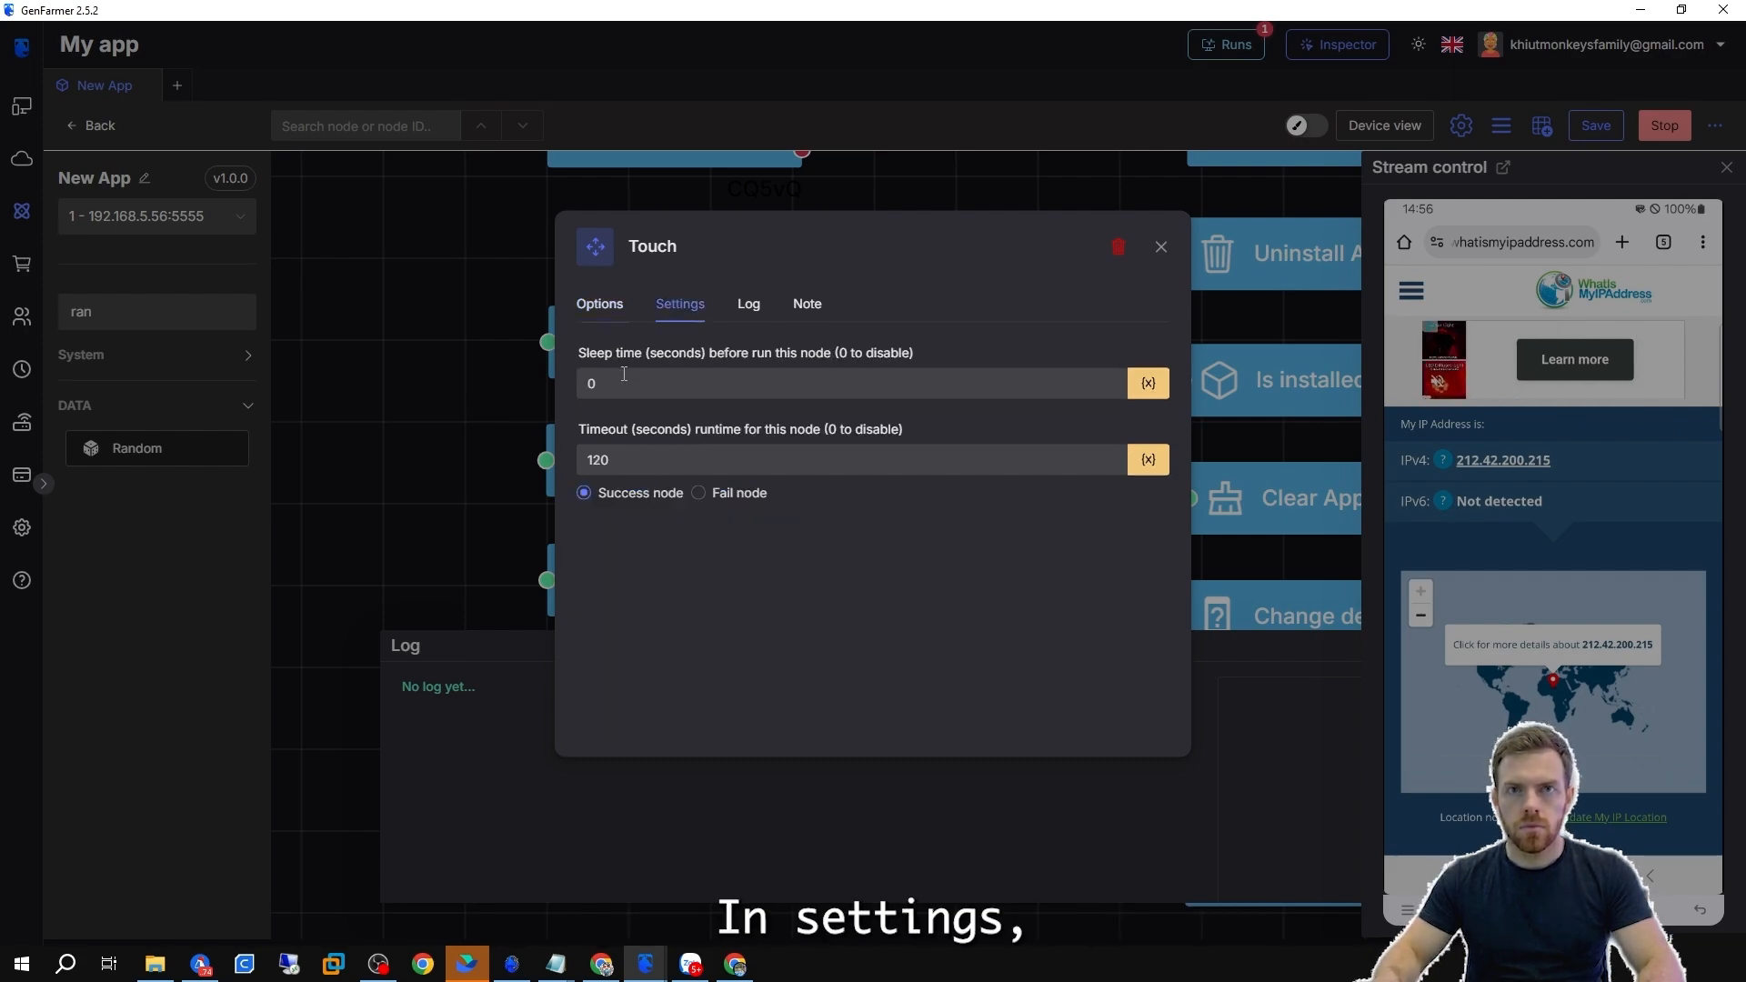
{"action": "left_click", "coordinate": [583, 383]}
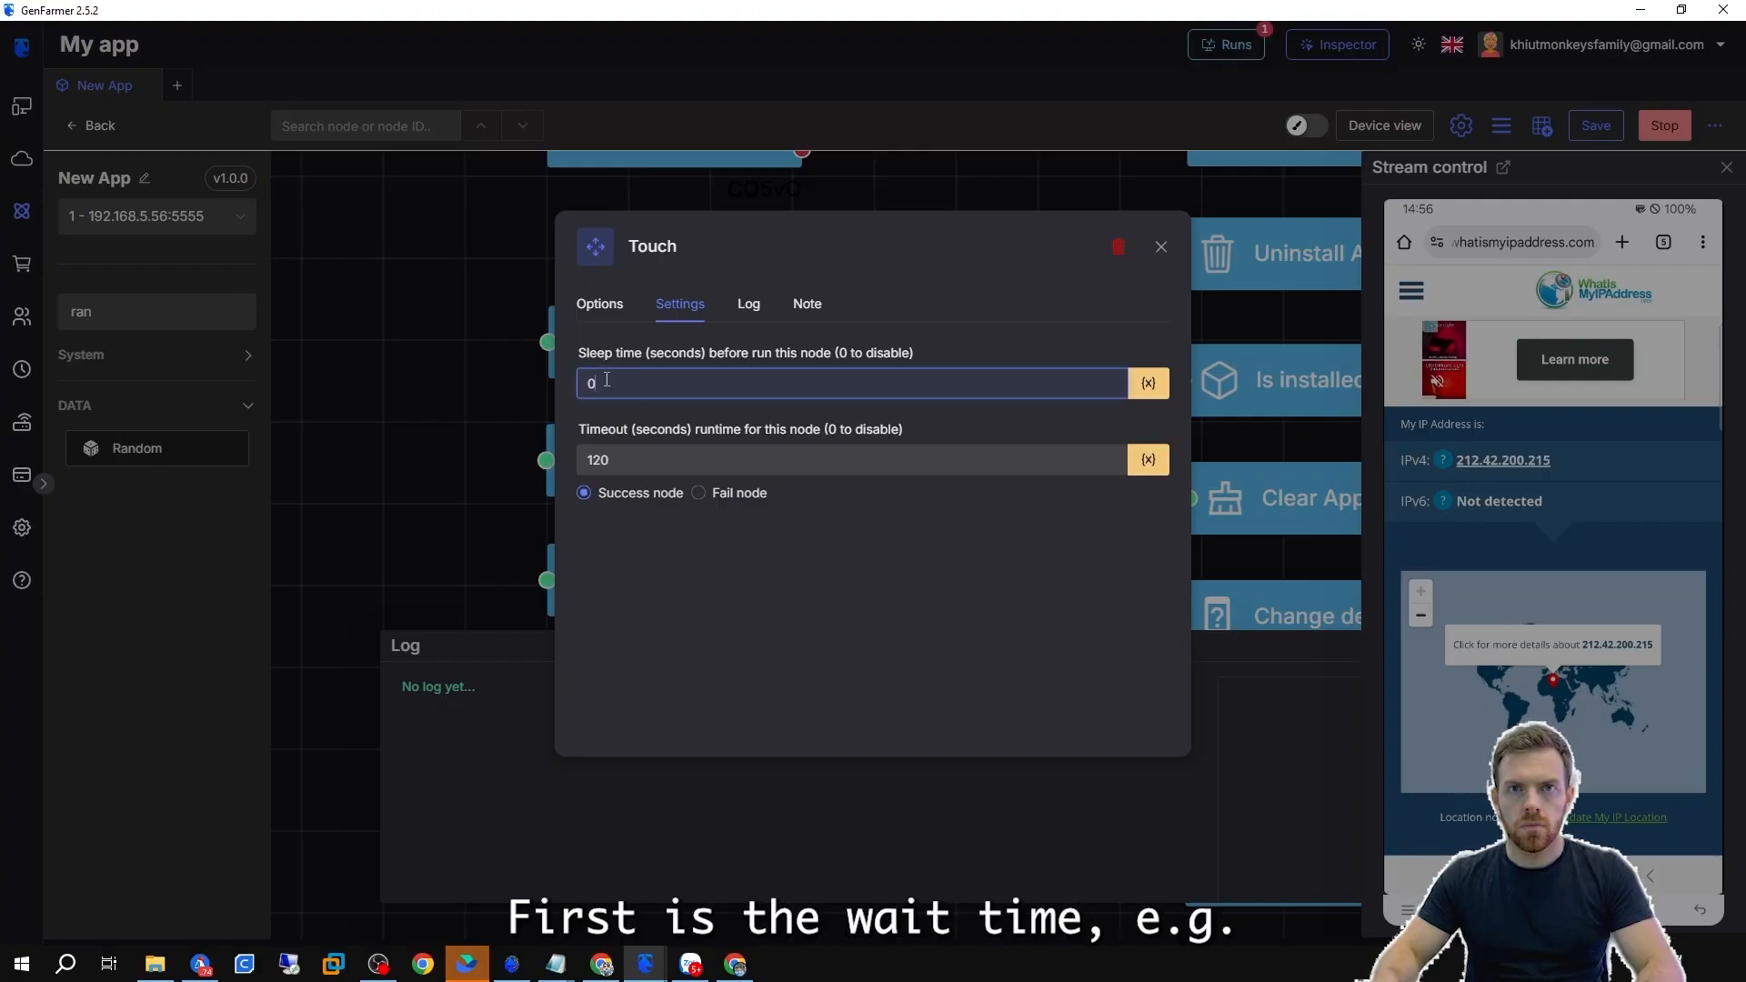
{"action": "type", "text": "5"}
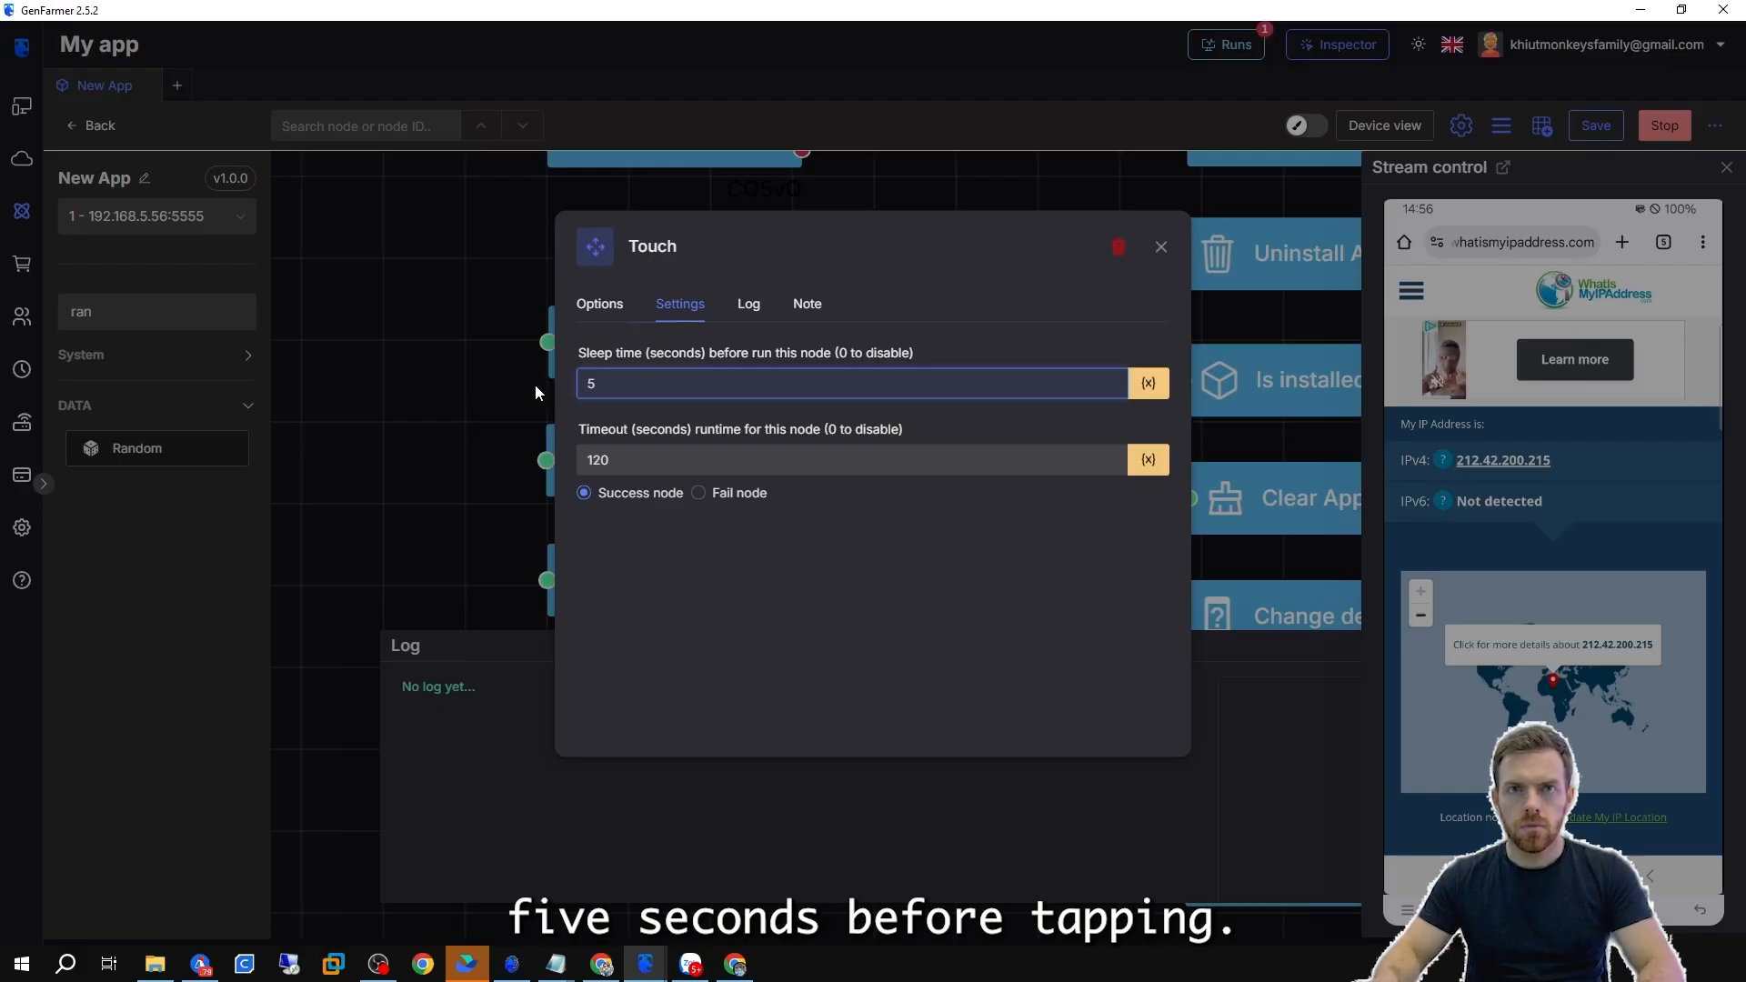
Look through the Touch node's Log and Note tabs.
{"action": "left_click", "coordinate": [749, 306]}
{"action": "left_click", "coordinate": [695, 349]}
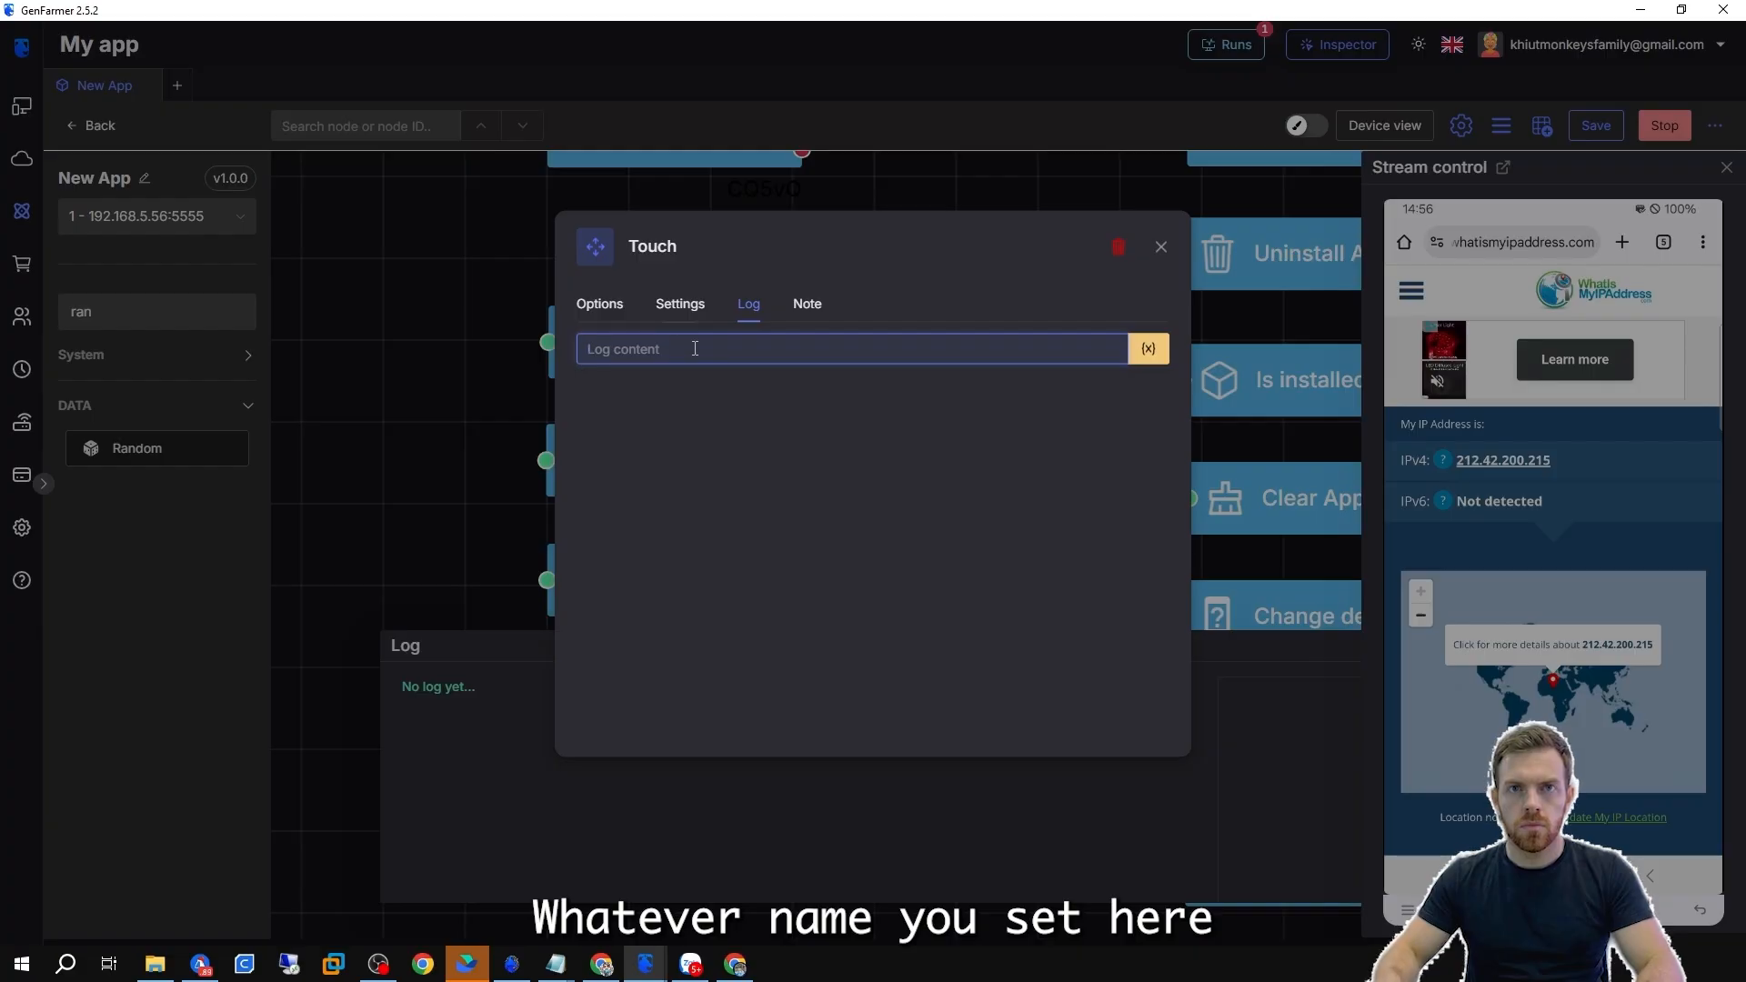
{"action": "left_click", "coordinate": [809, 304]}
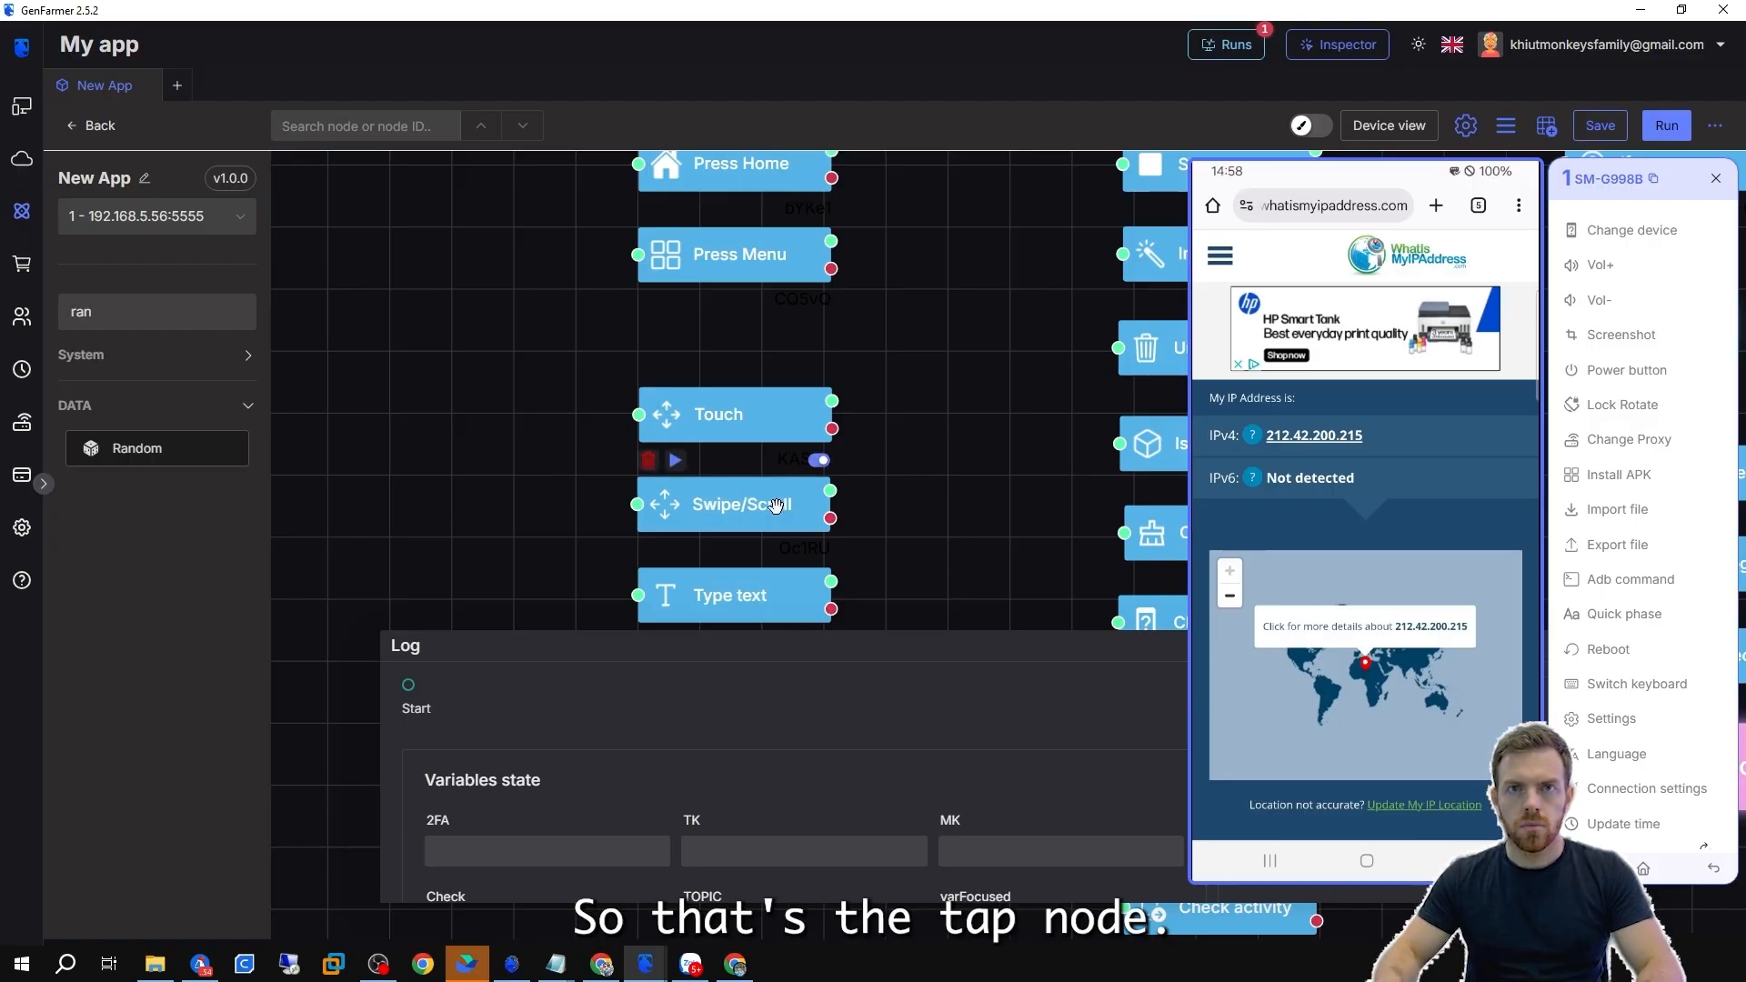
Run the Swipe/Scroll node on its own.
{"action": "double_click", "coordinate": [733, 505]}
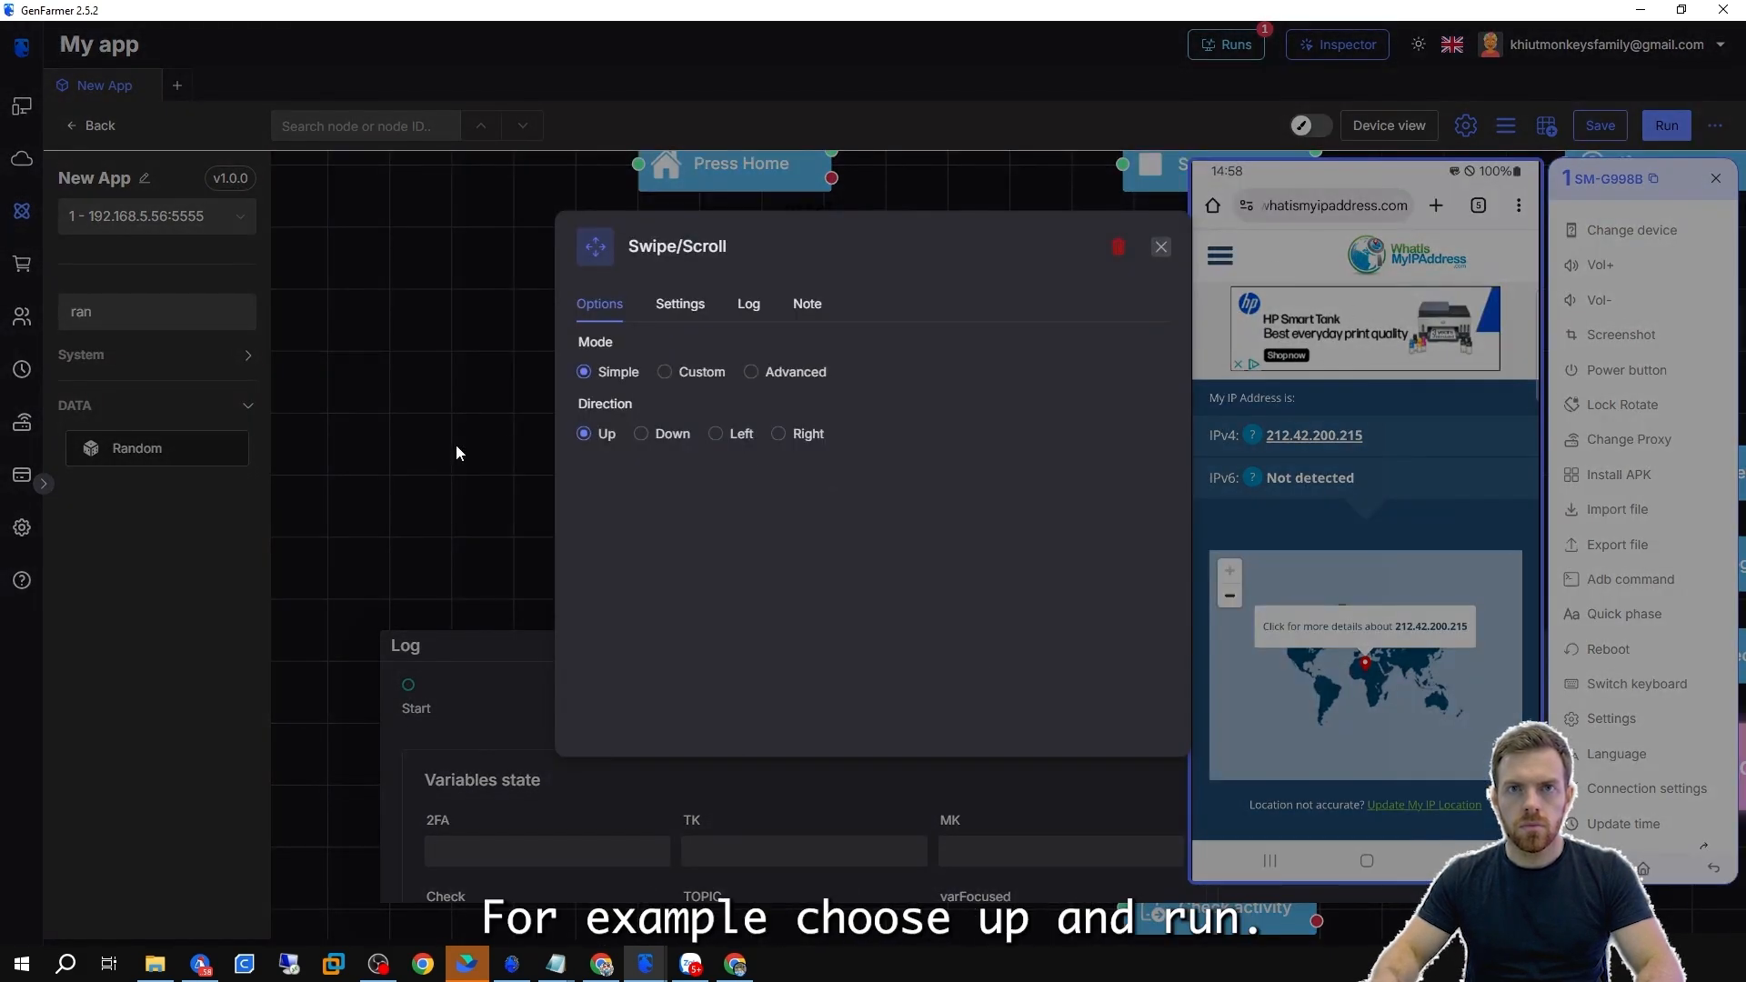
{"action": "left_click", "coordinate": [456, 445]}
{"action": "left_click", "coordinate": [676, 460]}
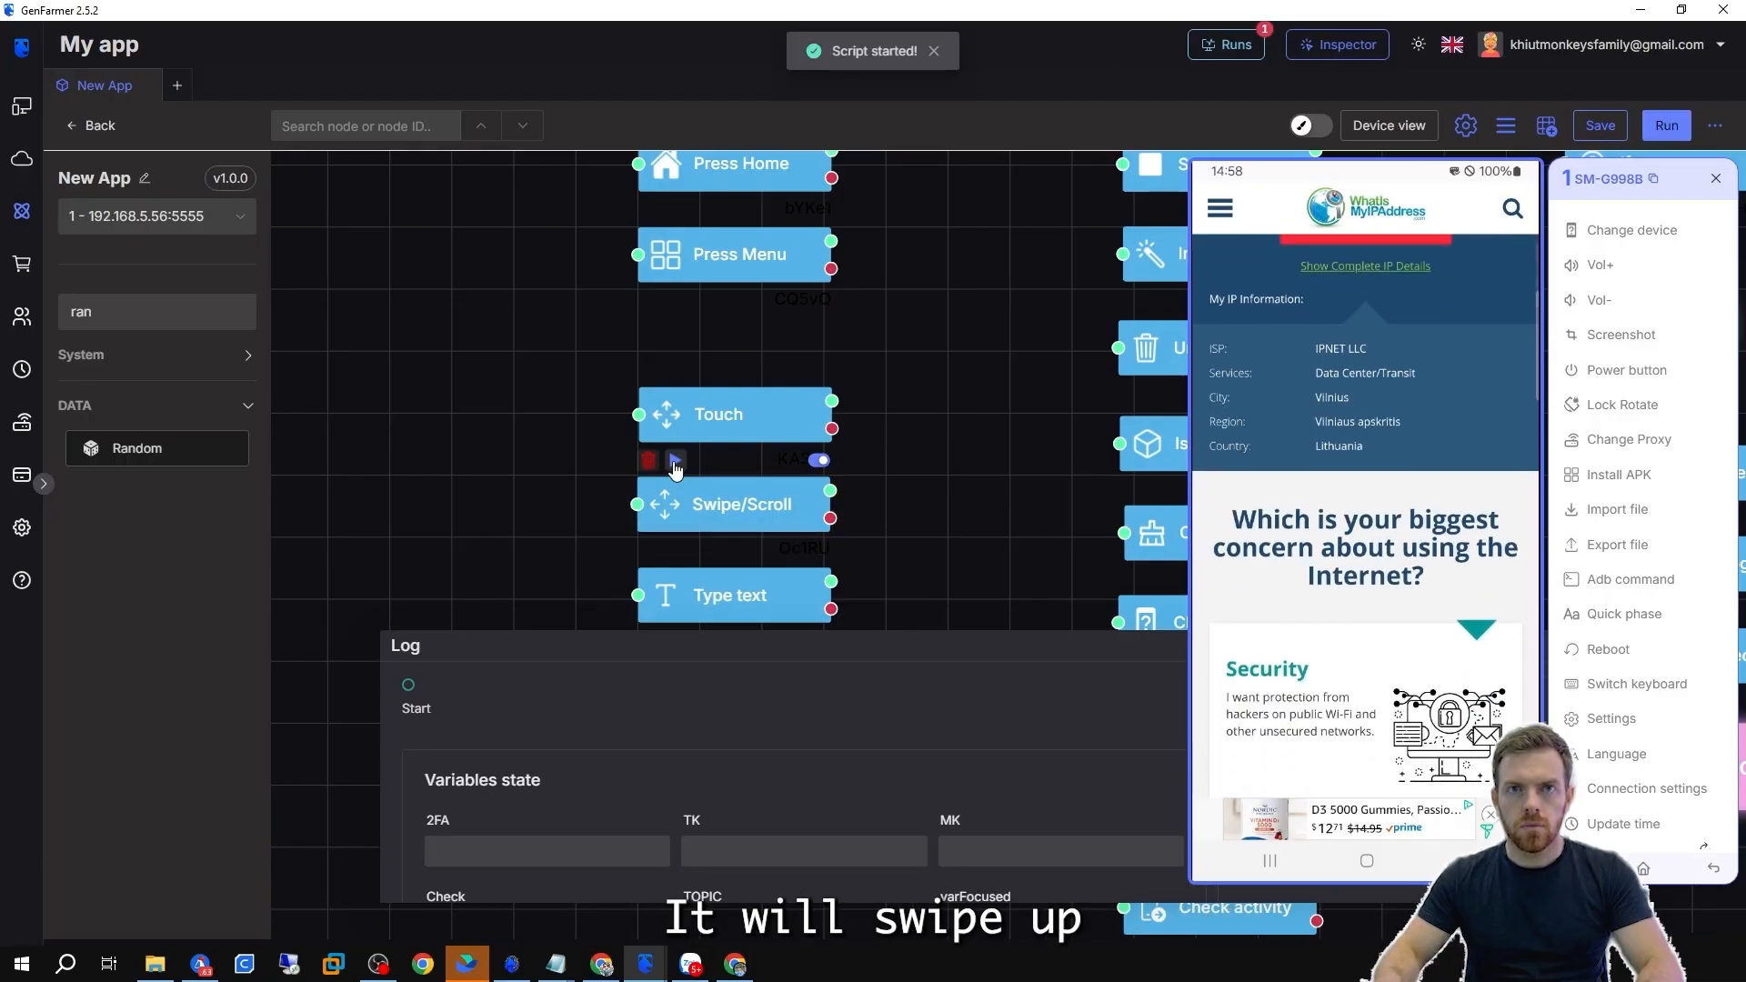
Open the Swipe/Scroll node's settings and switch its mode to Custom.
{"action": "double_click", "coordinate": [675, 496]}
{"action": "left_click", "coordinate": [800, 436]}
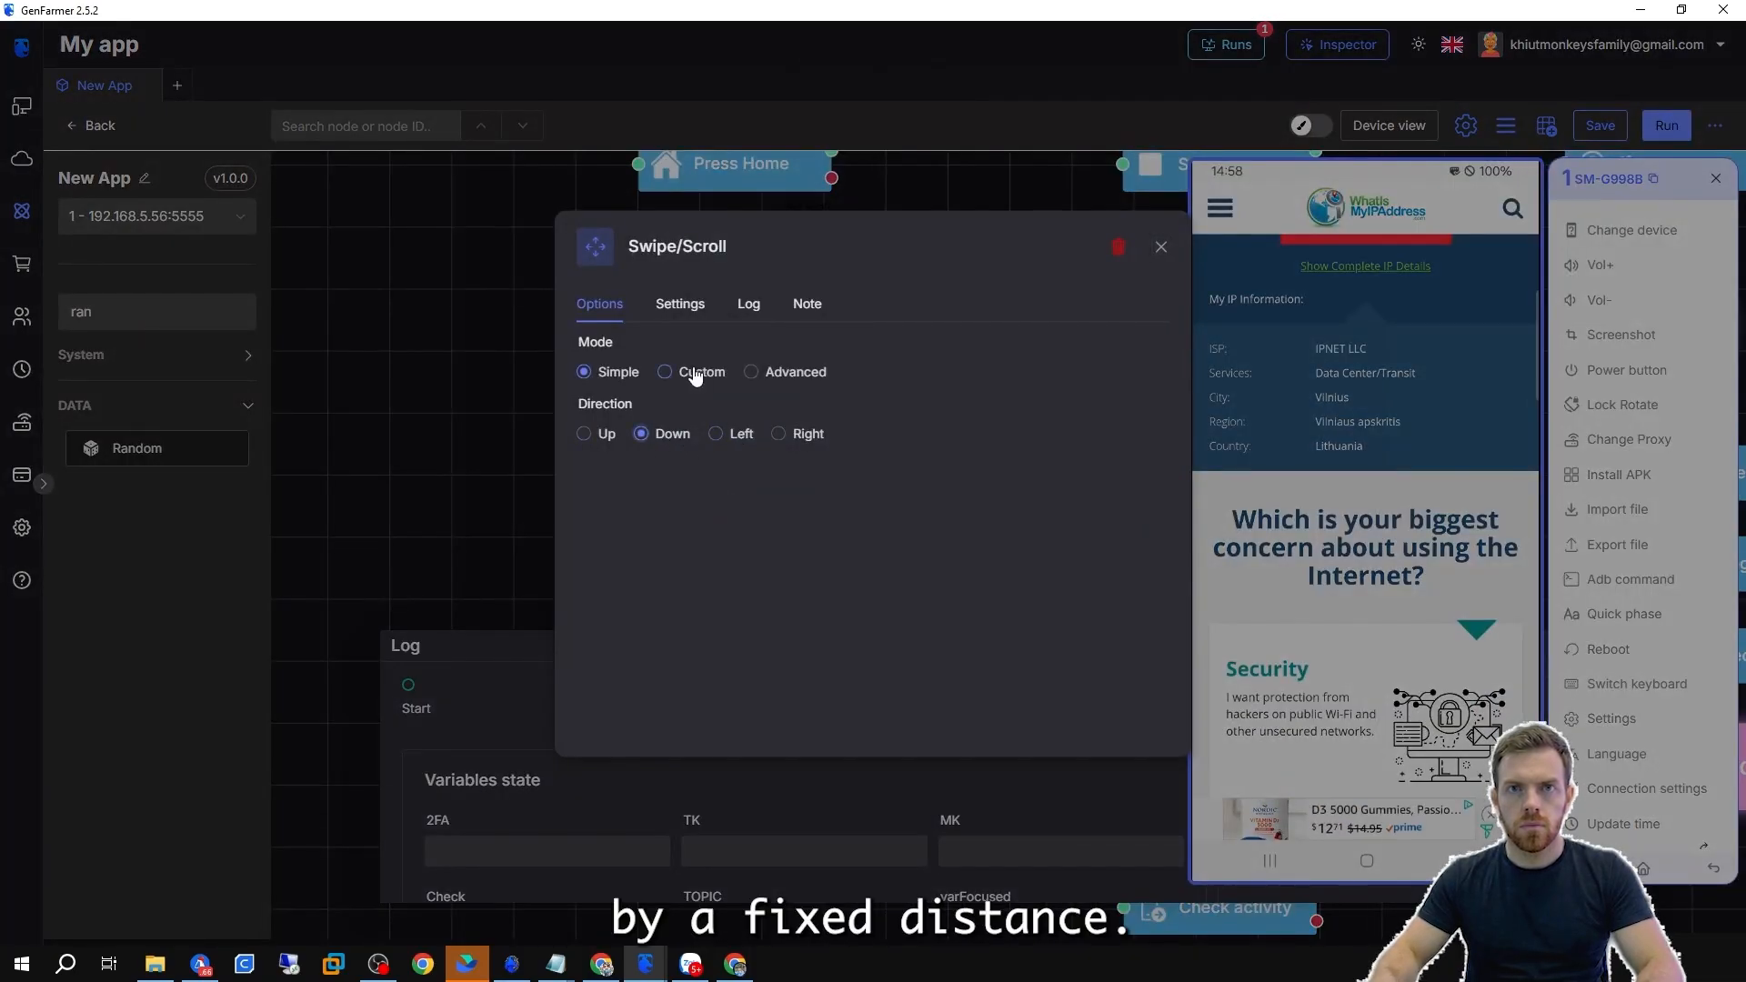
{"action": "left_click", "coordinate": [696, 376]}
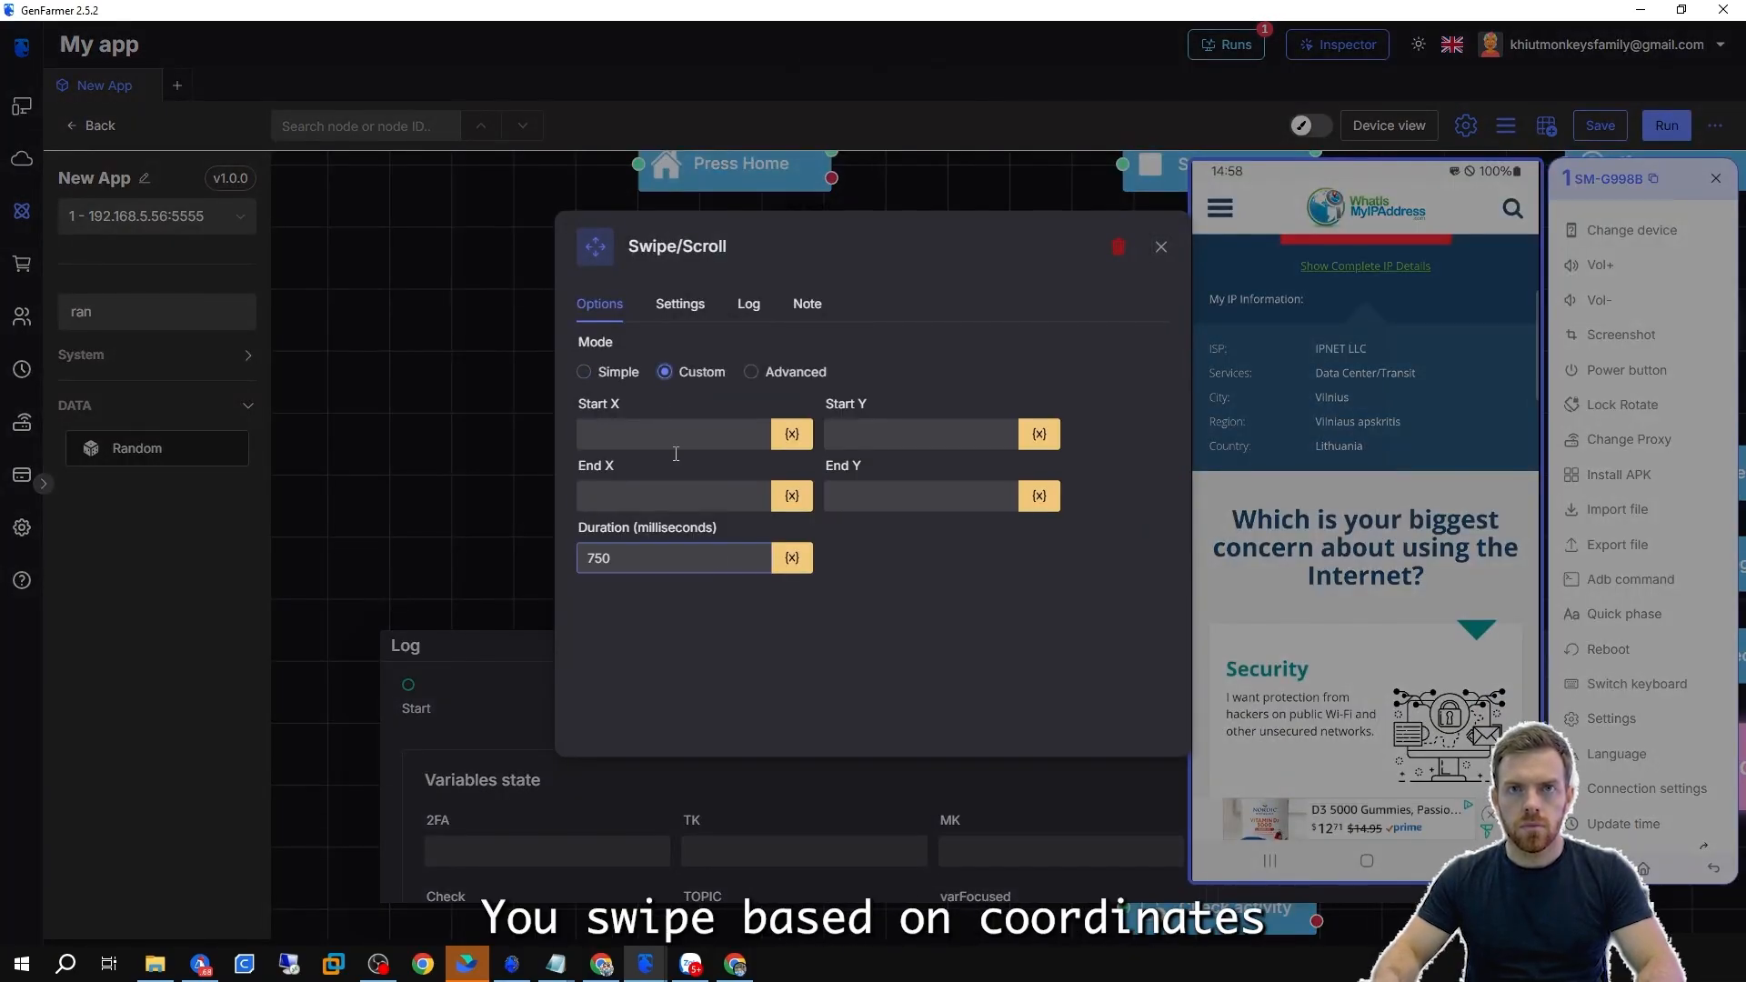
{"action": "left_click", "coordinate": [600, 372]}
{"action": "left_click", "coordinate": [666, 372]}
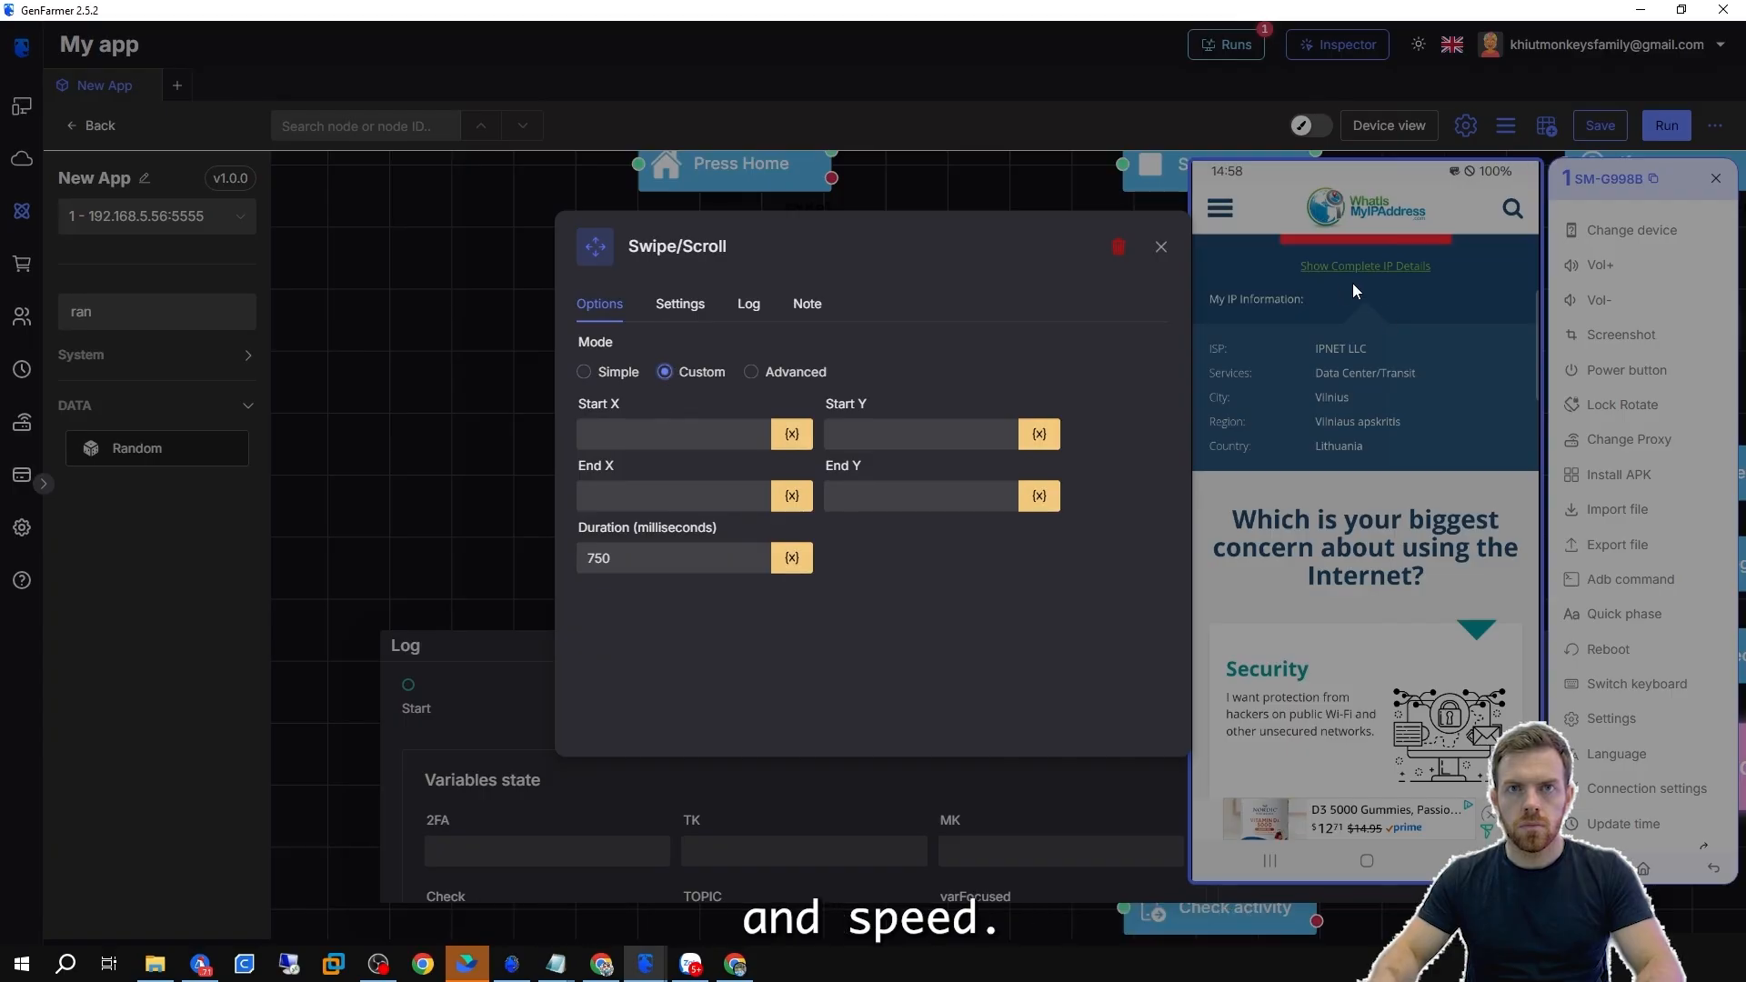
Reload the Inspector and inspect elements on the Chrome page to find swipe start and end coordinates.
{"action": "left_click", "coordinate": [645, 963]}
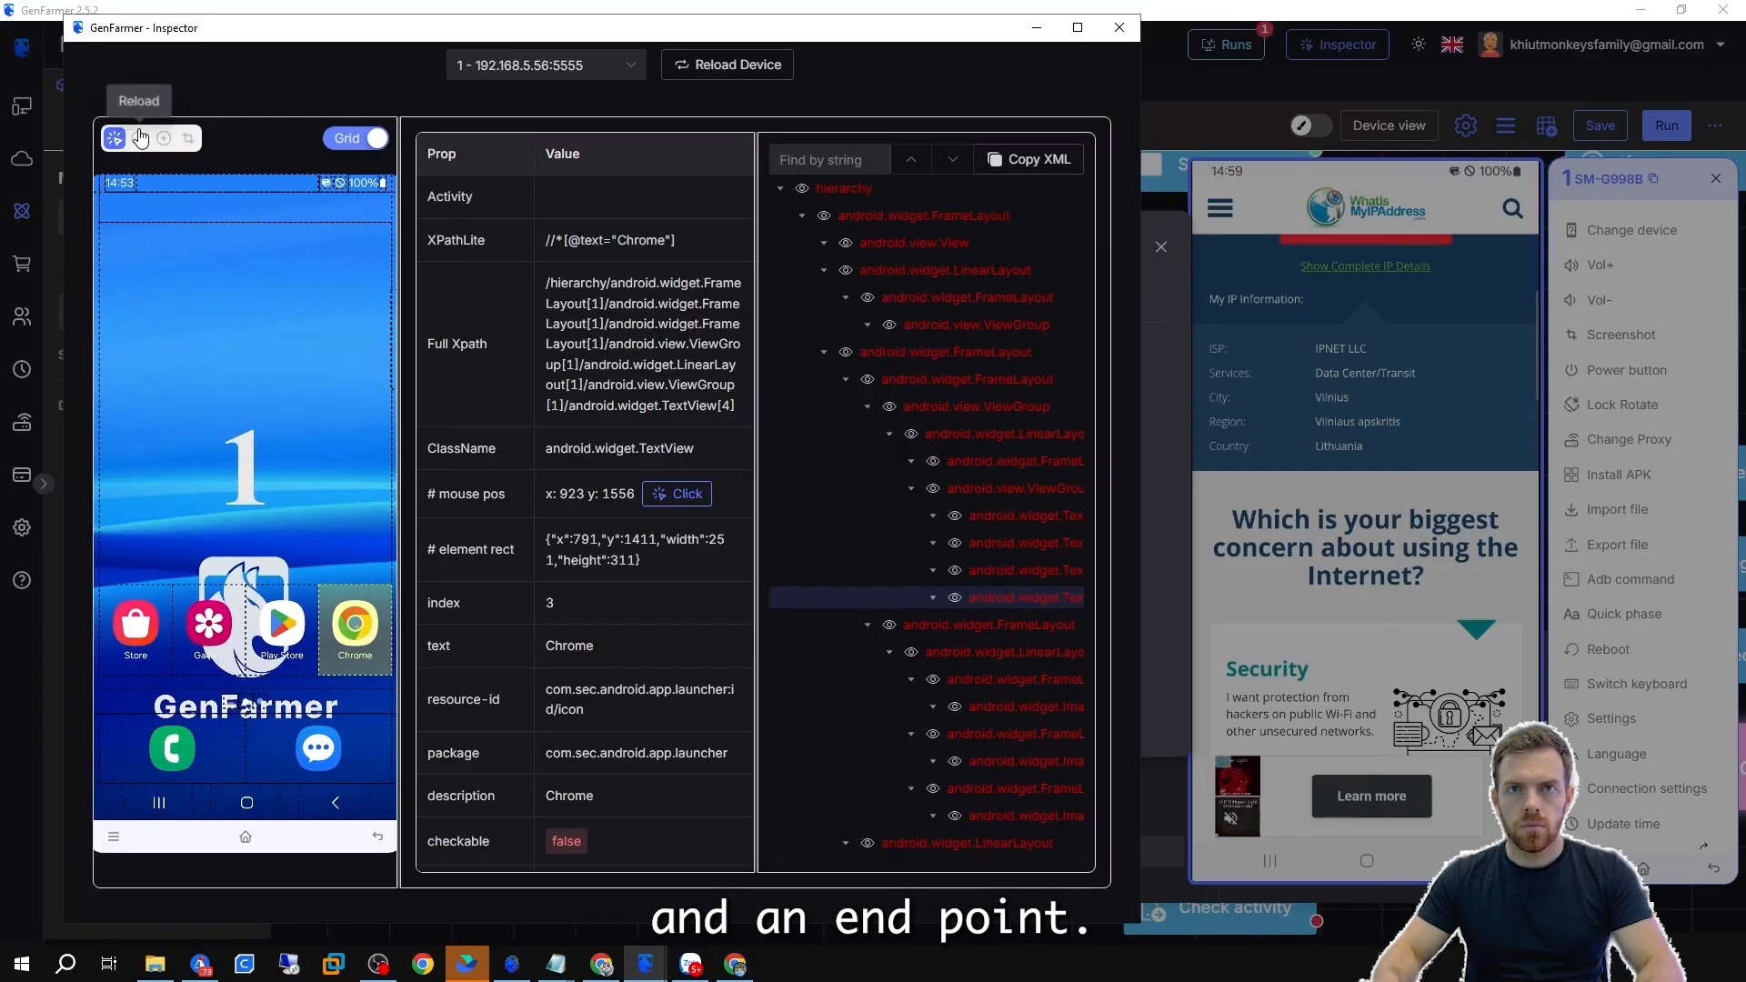
{"action": "left_click", "coordinate": [139, 138]}
{"action": "left_click", "coordinate": [244, 303]}
{"action": "scroll", "coordinate": [562, 587], "scroll_direction": "down", "scroll_amount": 1}
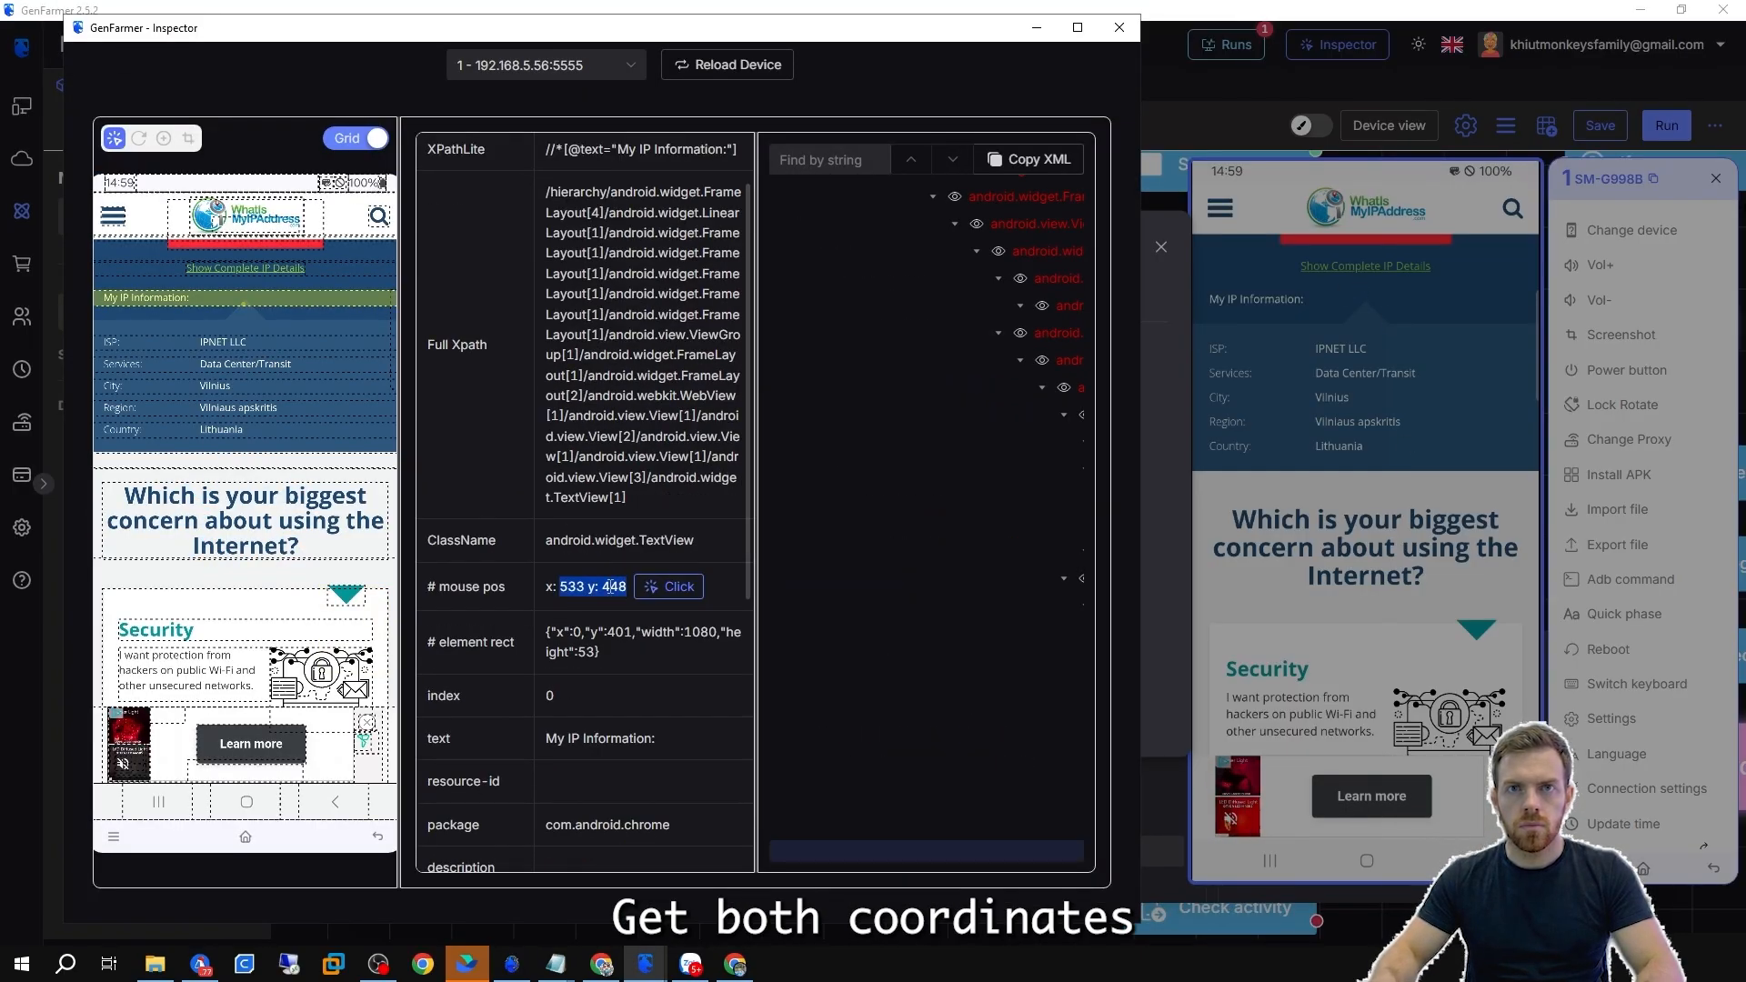
{"action": "left_click", "coordinate": [238, 564]}
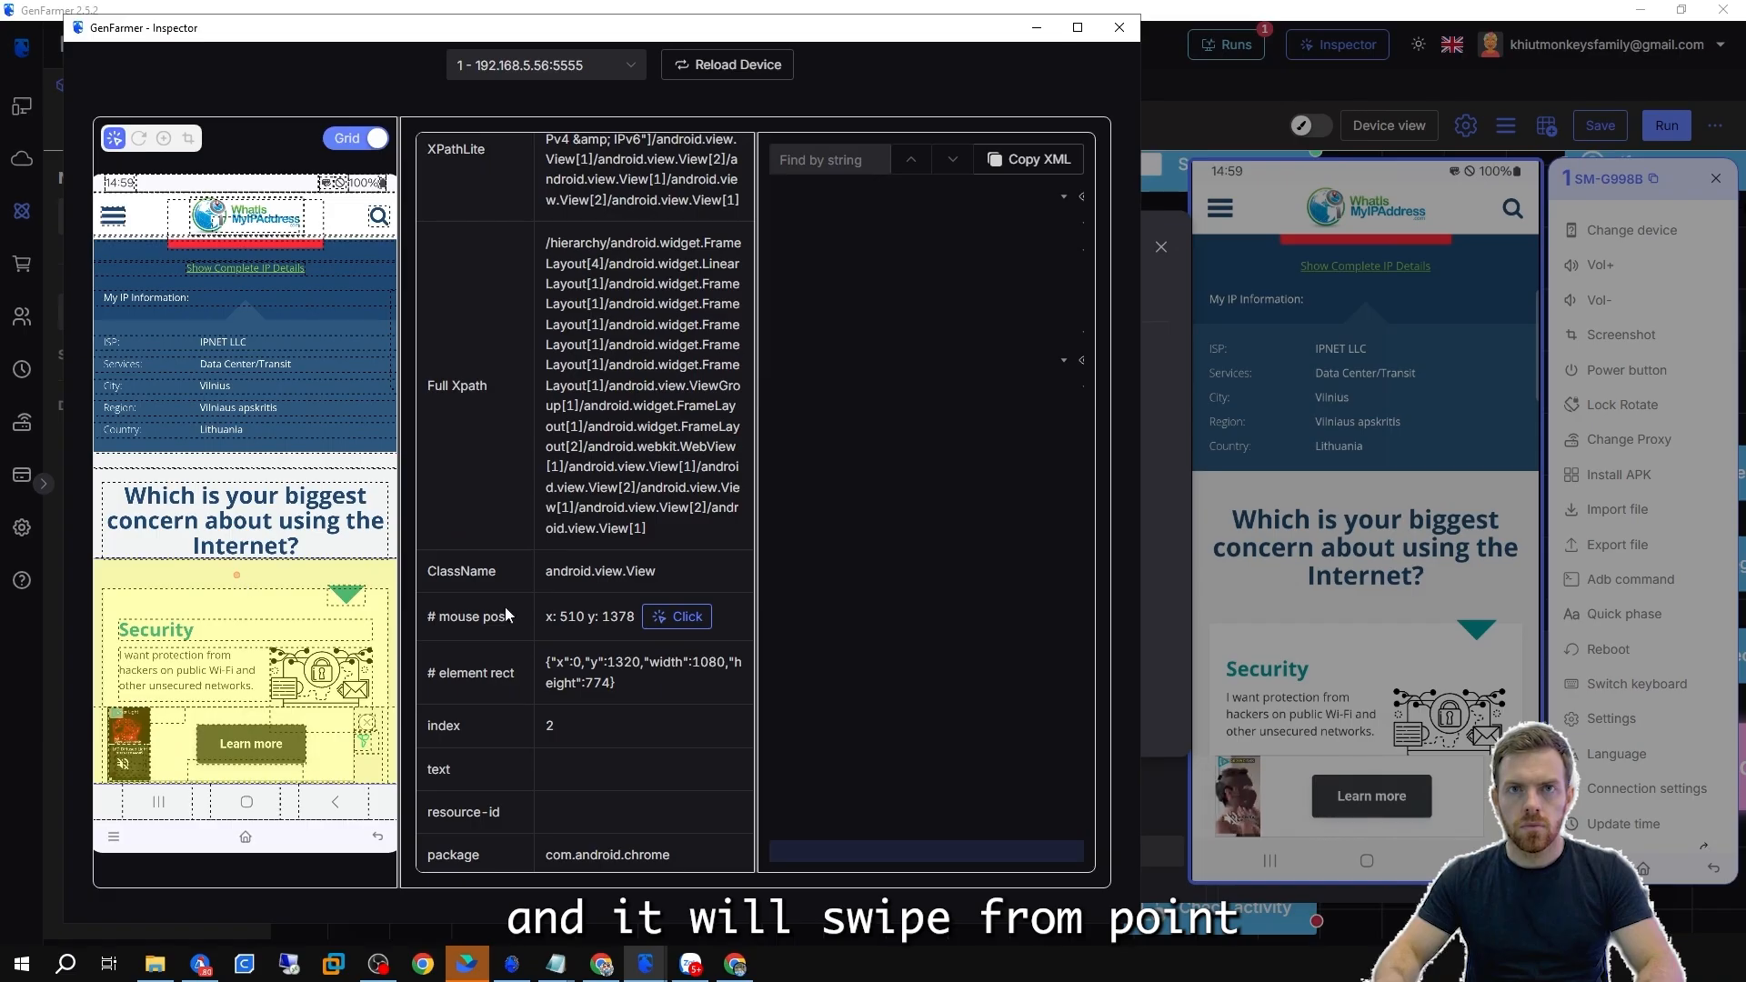
{"action": "left_click", "coordinate": [1035, 33]}
Set the Swipe/Scroll mode back to Simple and close the dialog.
{"action": "left_click", "coordinate": [618, 372]}
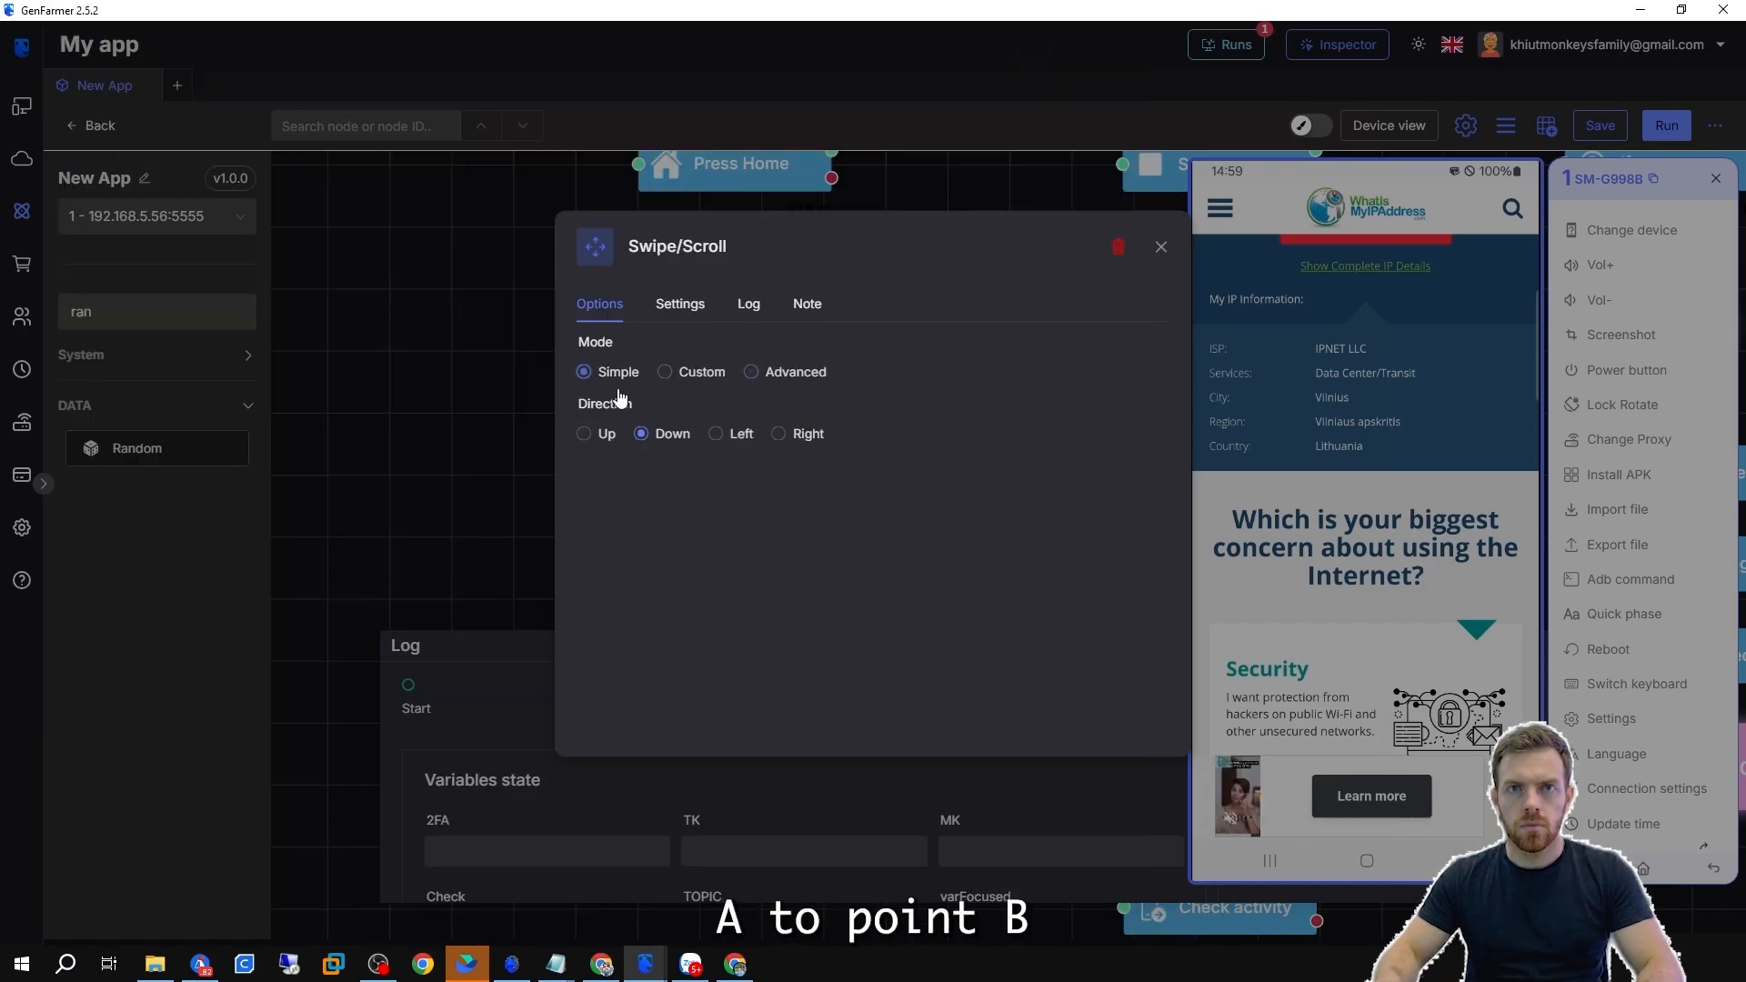
{"action": "left_click", "coordinate": [1167, 256]}
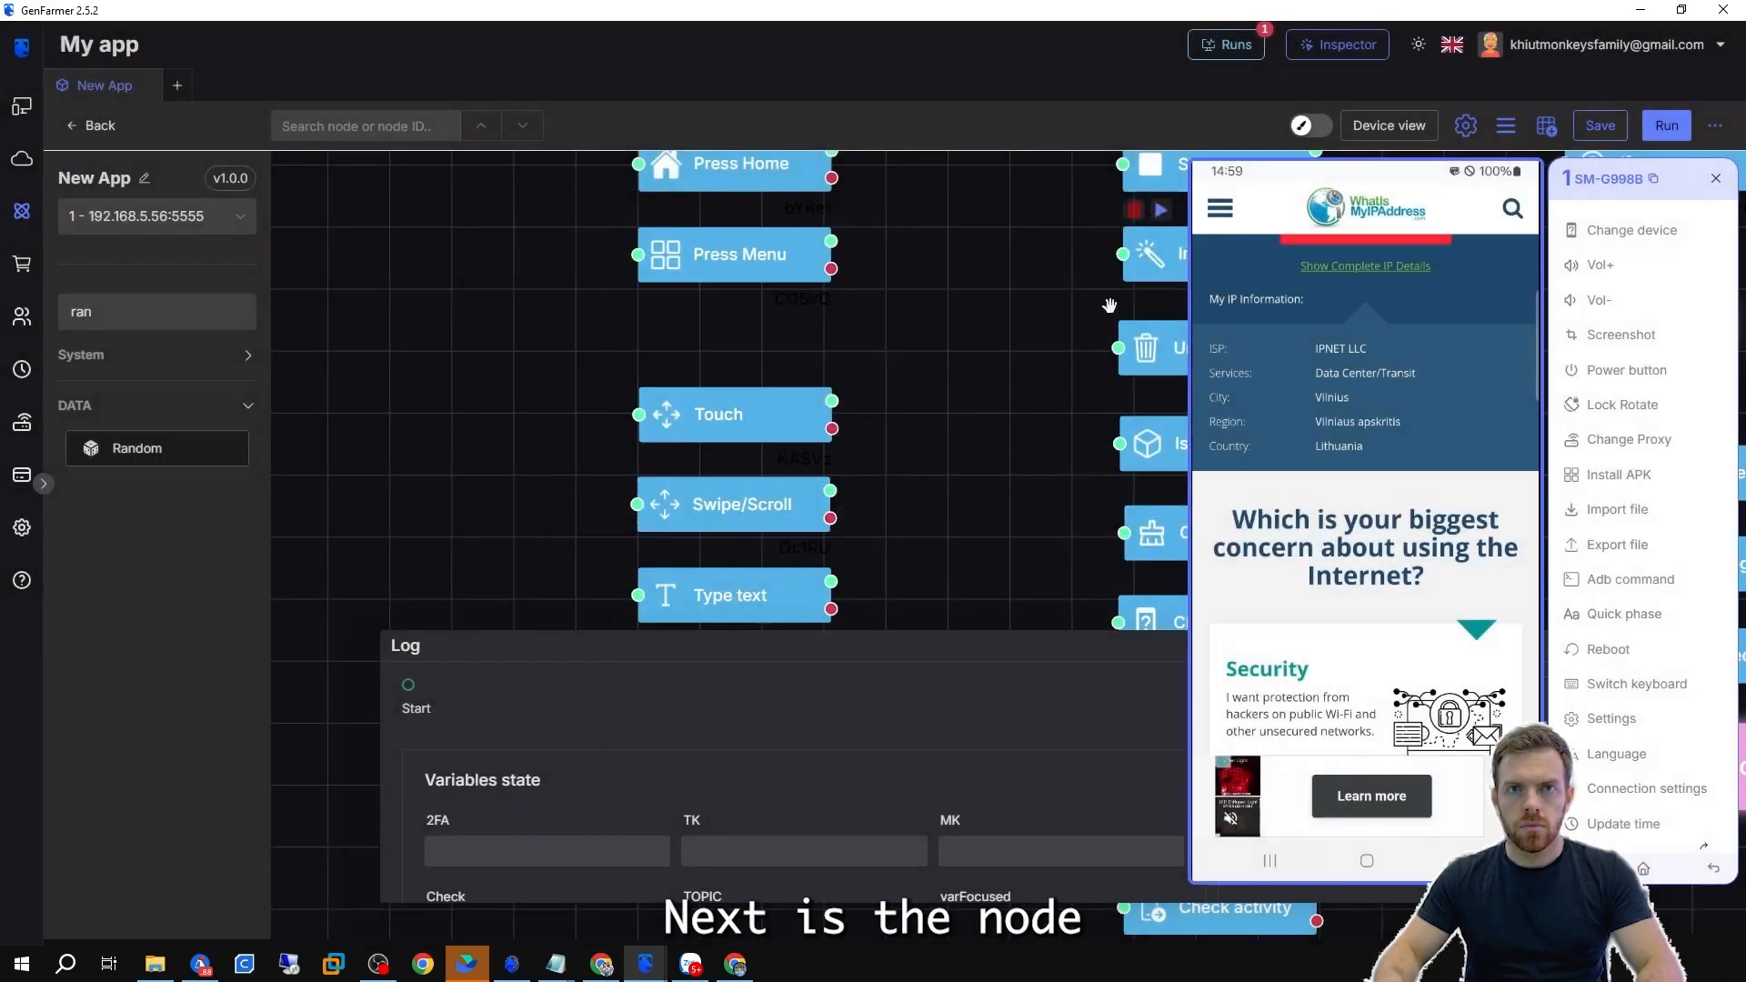
Open a new conversation in the Messages app on the streamed phone.
{"action": "scroll", "coordinate": [930, 420], "scroll_direction": "down", "scroll_amount": 2}
{"action": "left_click", "coordinate": [785, 442]}
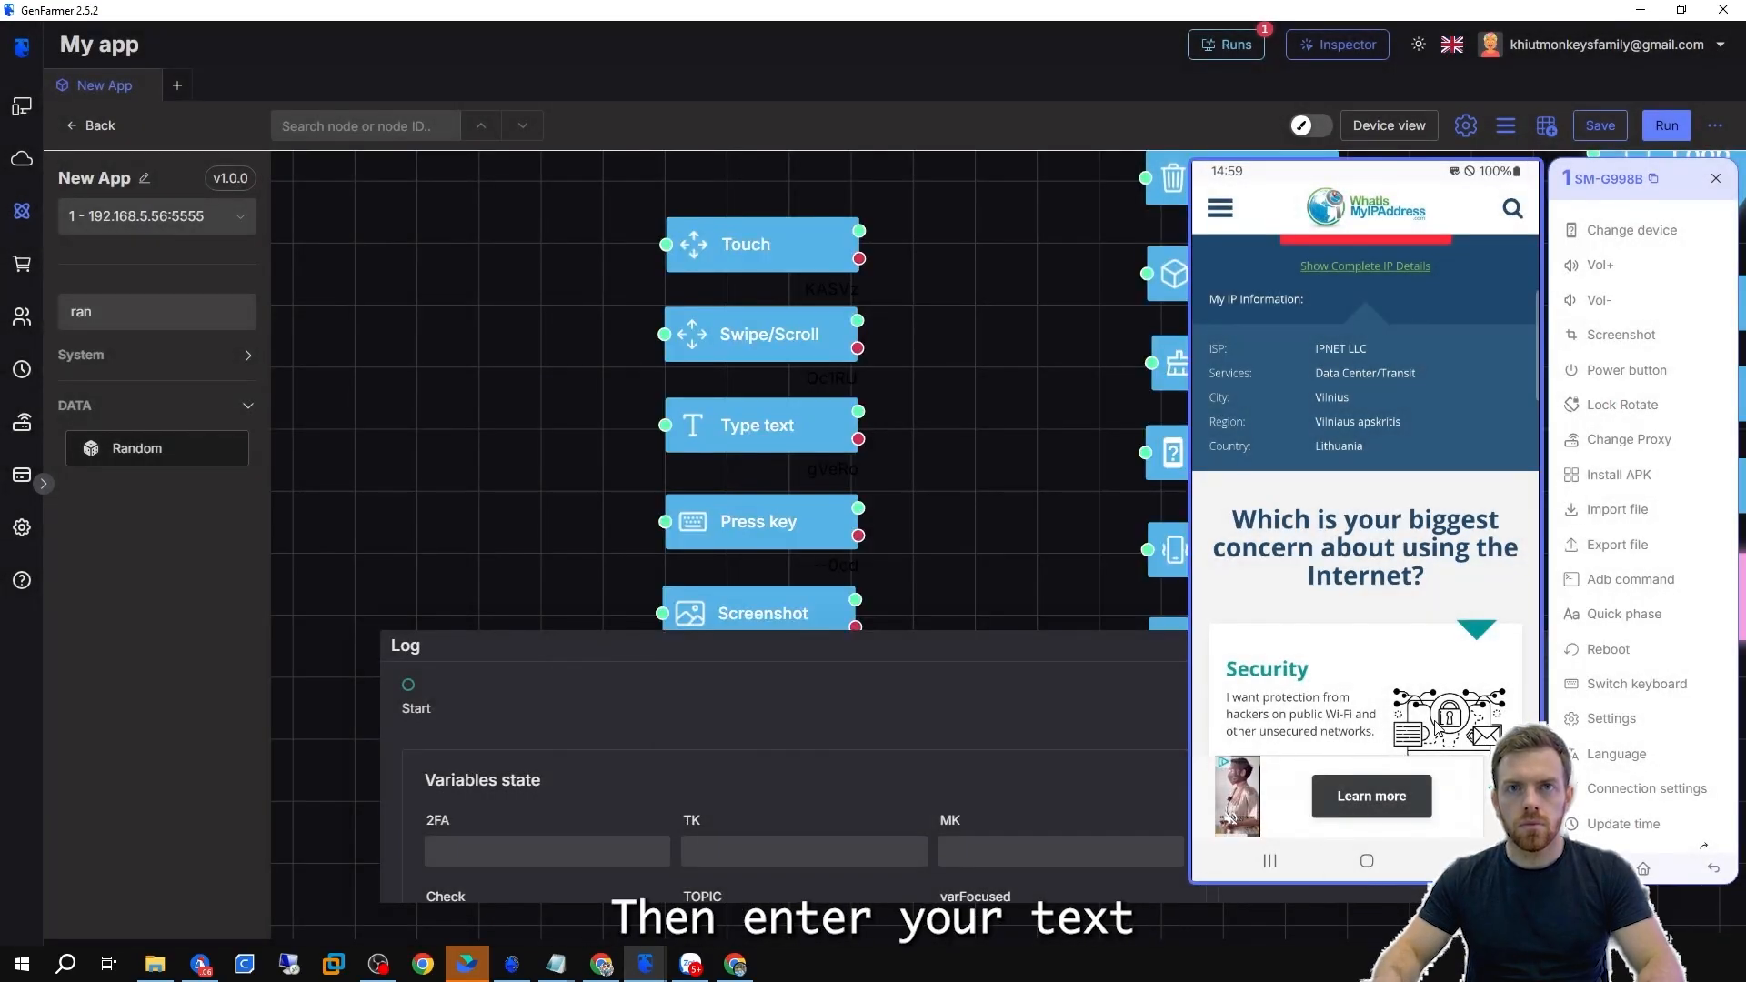
{"action": "left_click", "coordinate": [1368, 863]}
{"action": "left_click", "coordinate": [1447, 800]}
{"action": "left_click", "coordinate": [1492, 745]}
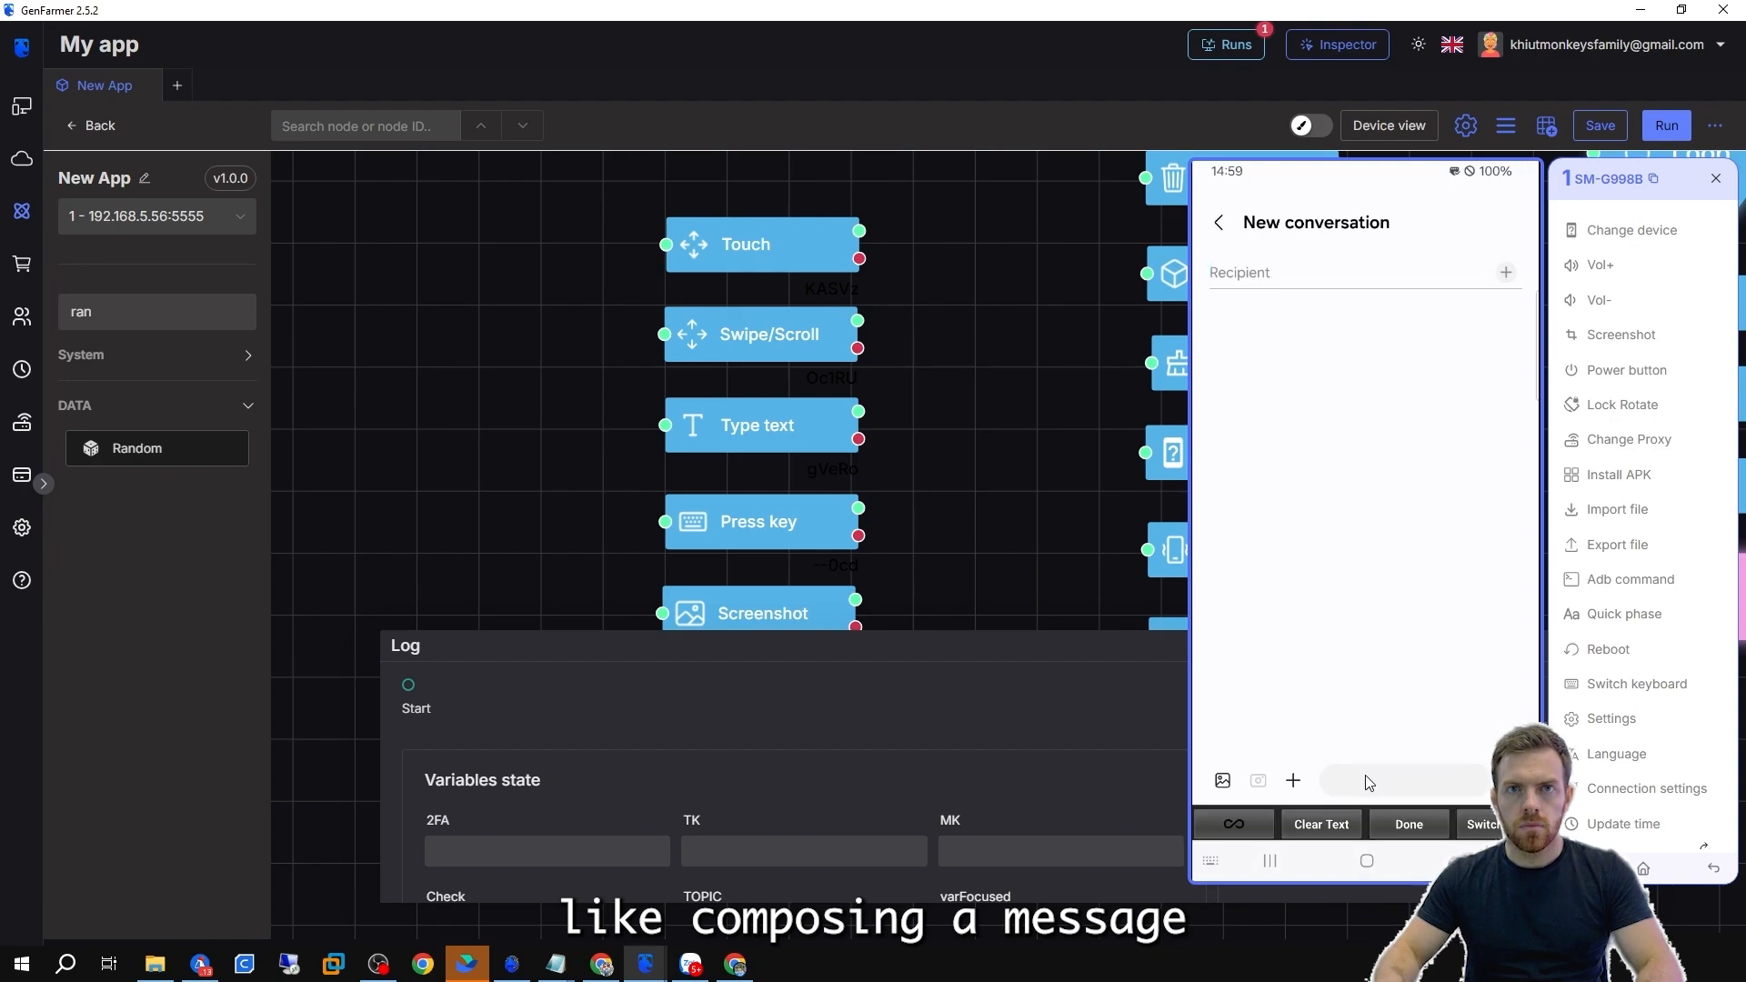
Open the Inspector, select the phone's Enter message field and copy its XPathLite selector.
{"action": "left_click", "coordinate": [646, 963]}
{"action": "left_click", "coordinate": [697, 869]}
{"action": "left_click", "coordinate": [138, 139]}
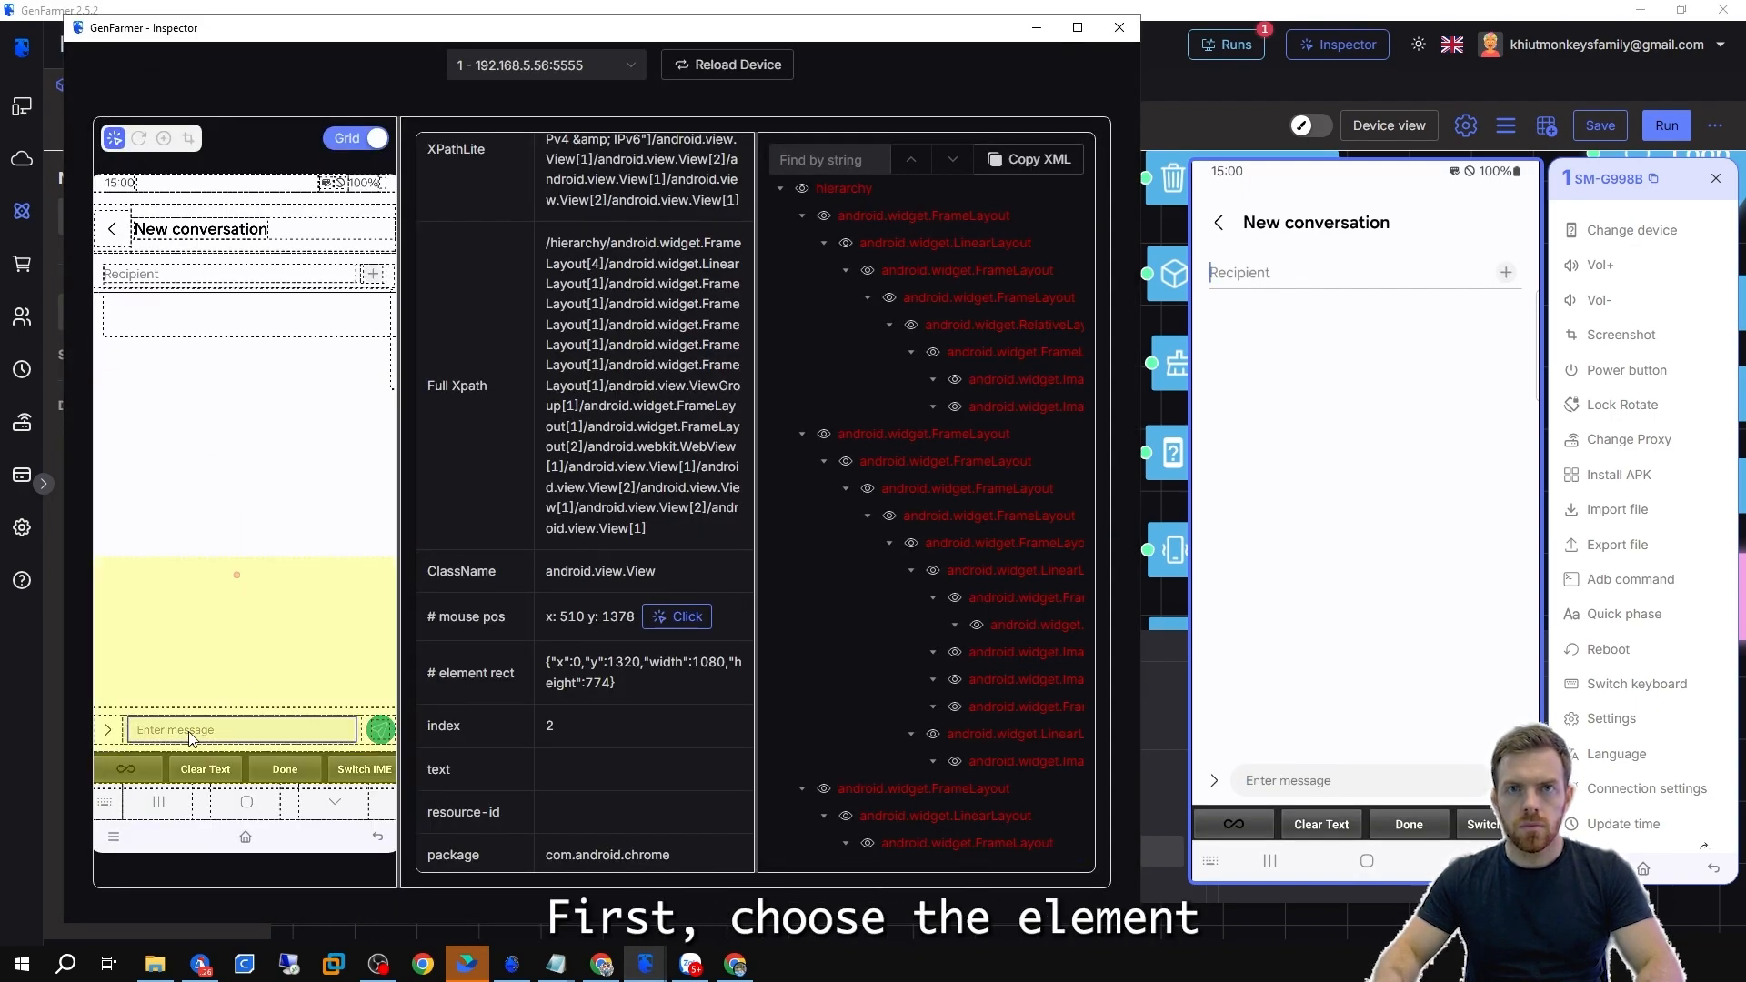
{"action": "left_click", "coordinate": [223, 732]}
{"action": "scroll", "coordinate": [511, 239], "scroll_direction": "up", "scroll_amount": 1}
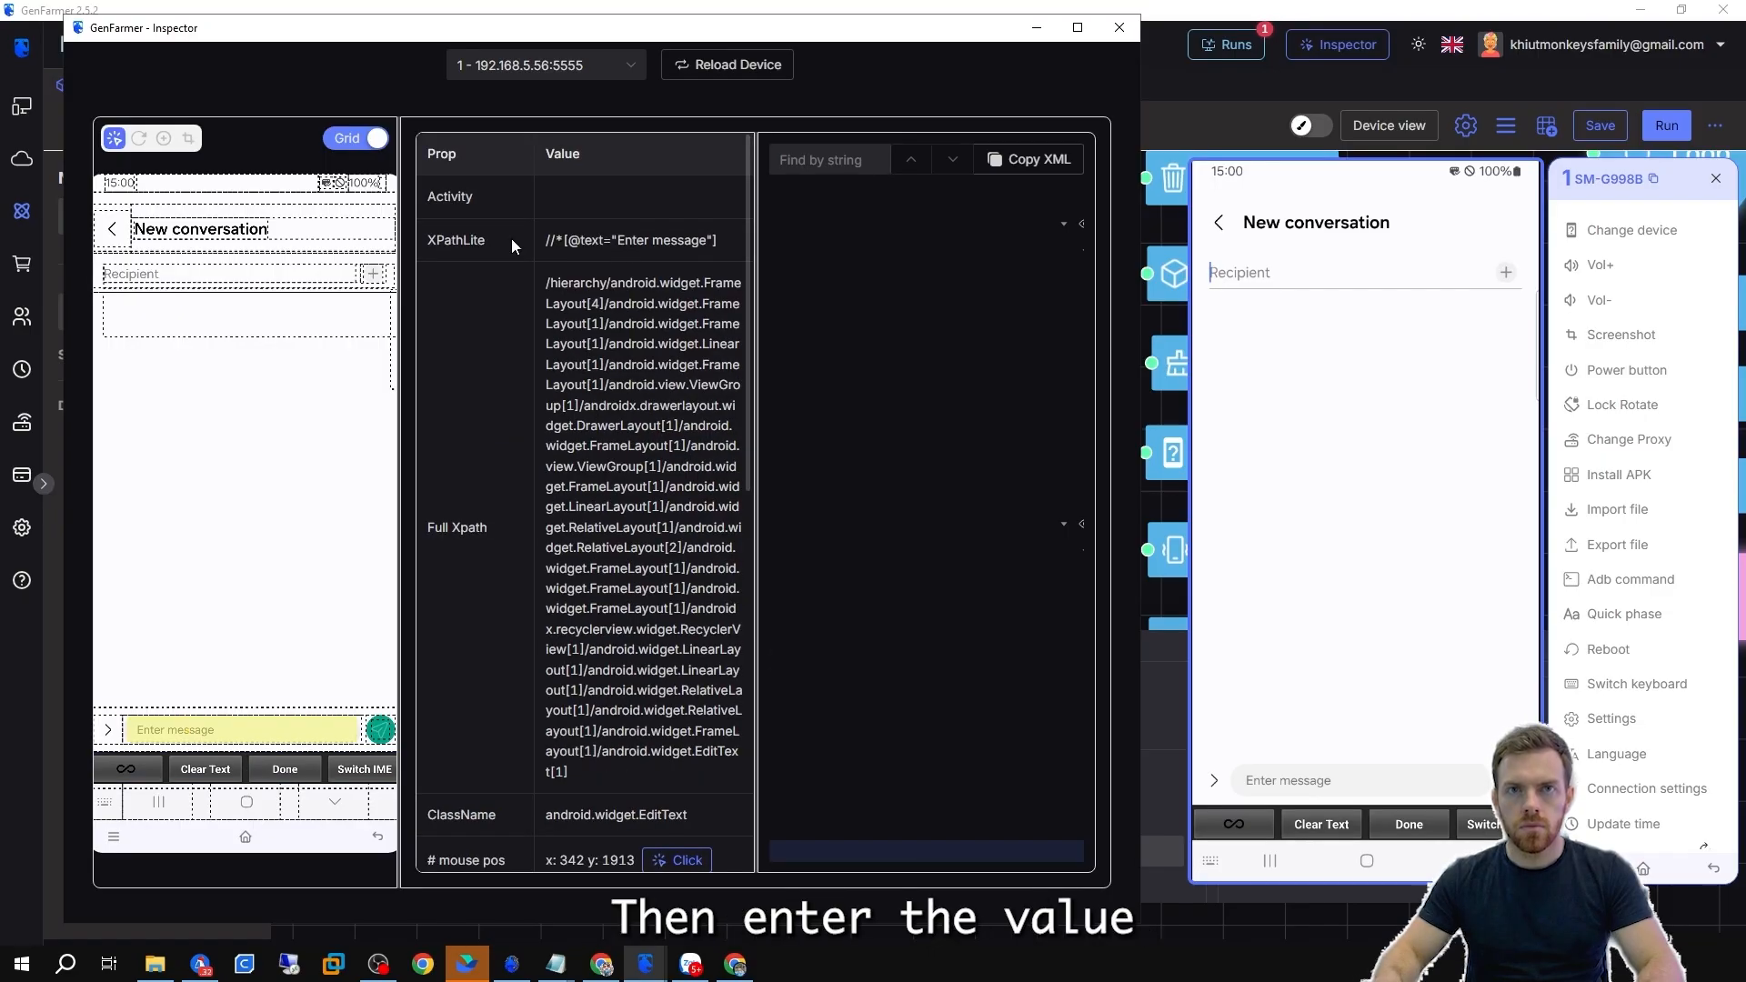
{"action": "left_click", "coordinate": [642, 240]}
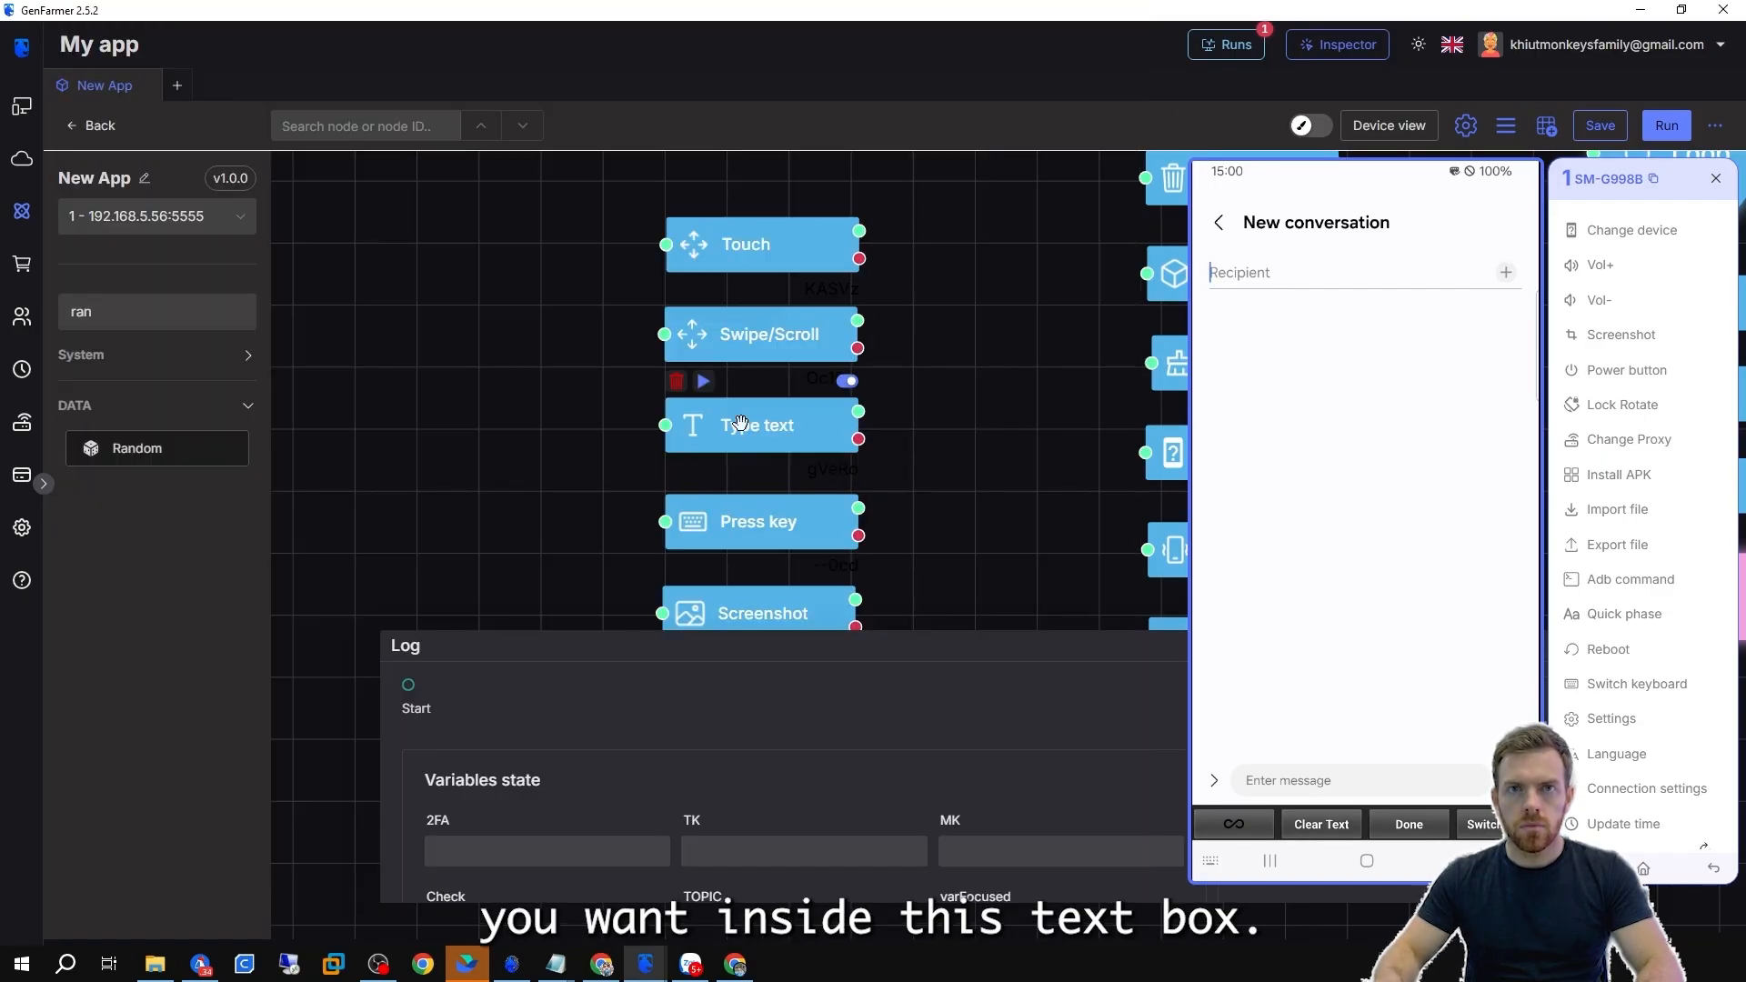
{"action": "left_click", "coordinate": [733, 421]}
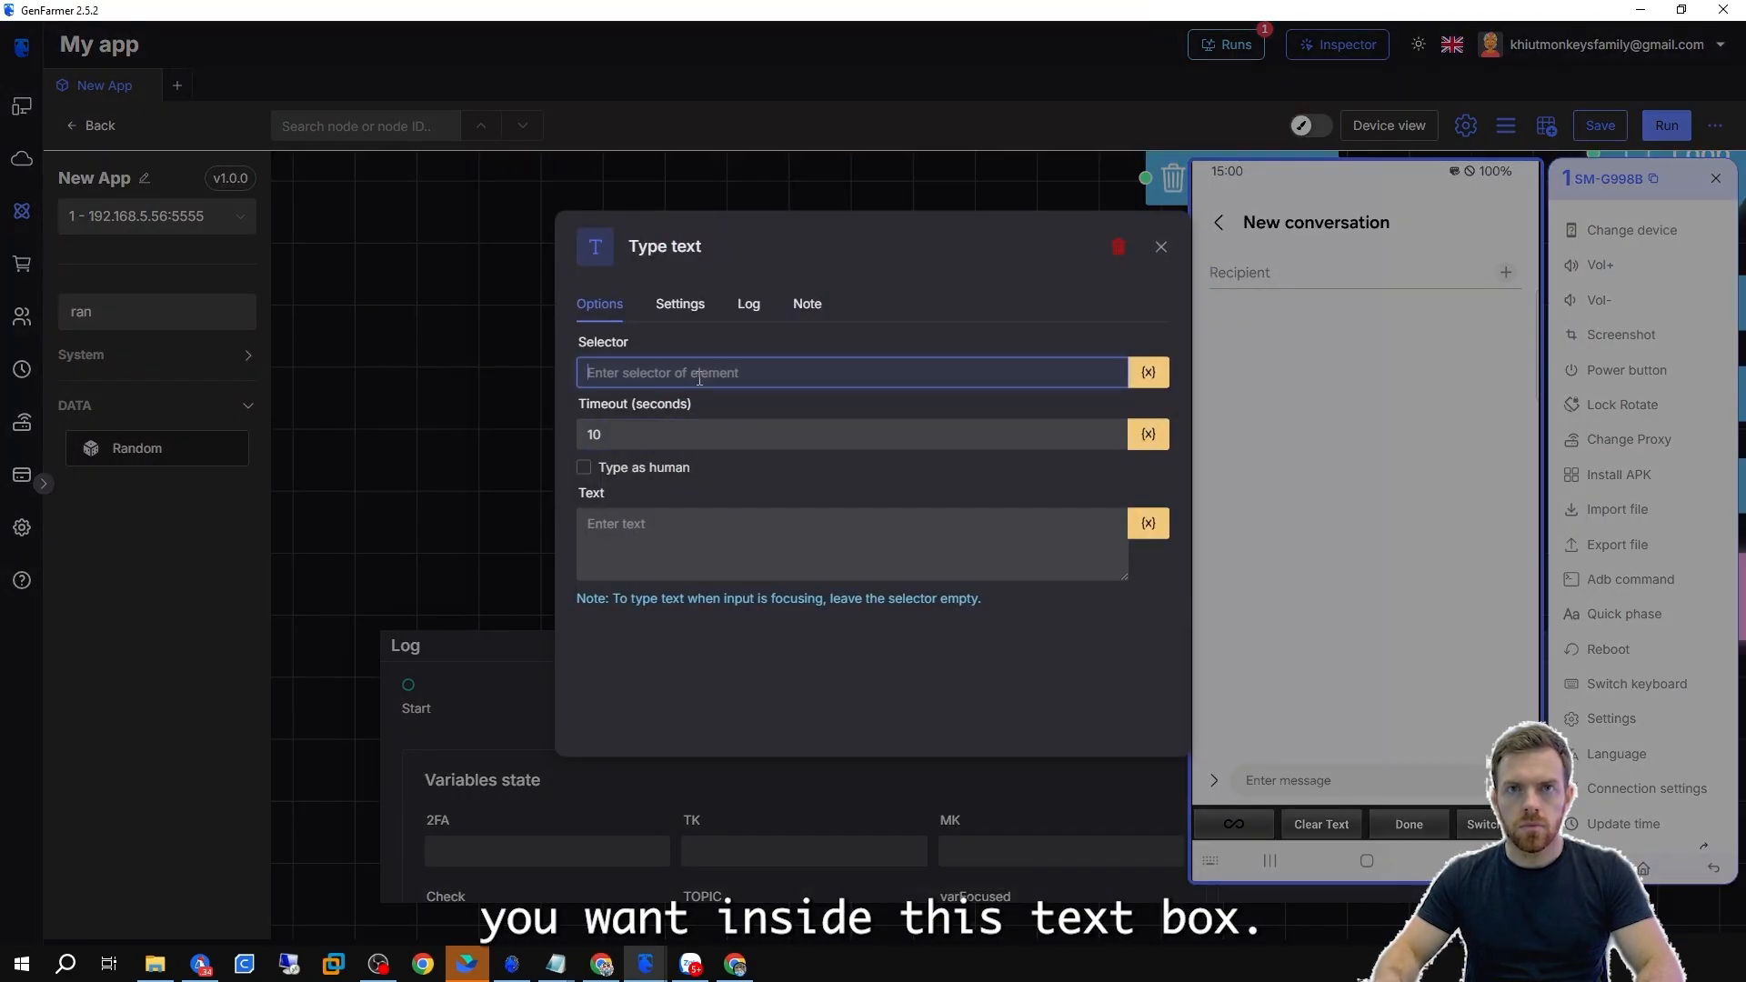
{"action": "type", "text": "//*[@text=\"Enter message\"]"}
{"action": "left_click", "coordinate": [663, 550]}
{"action": "type", "text": "123"}
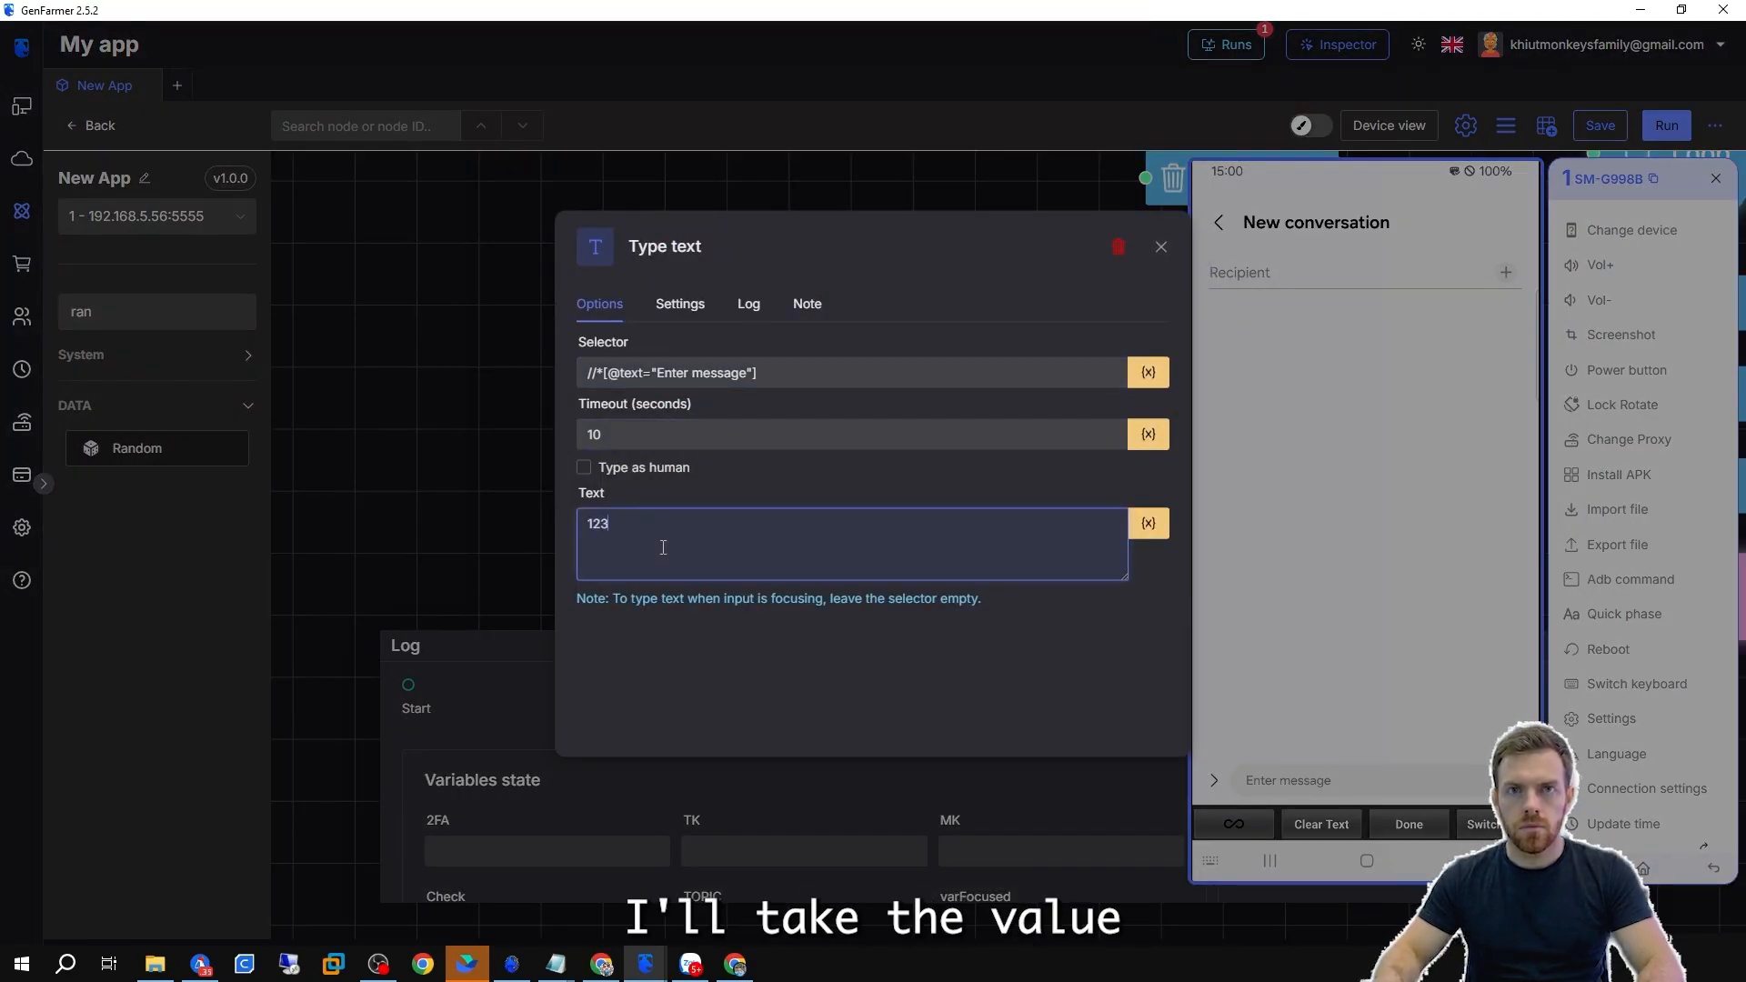
{"action": "left_click", "coordinate": [467, 496]}
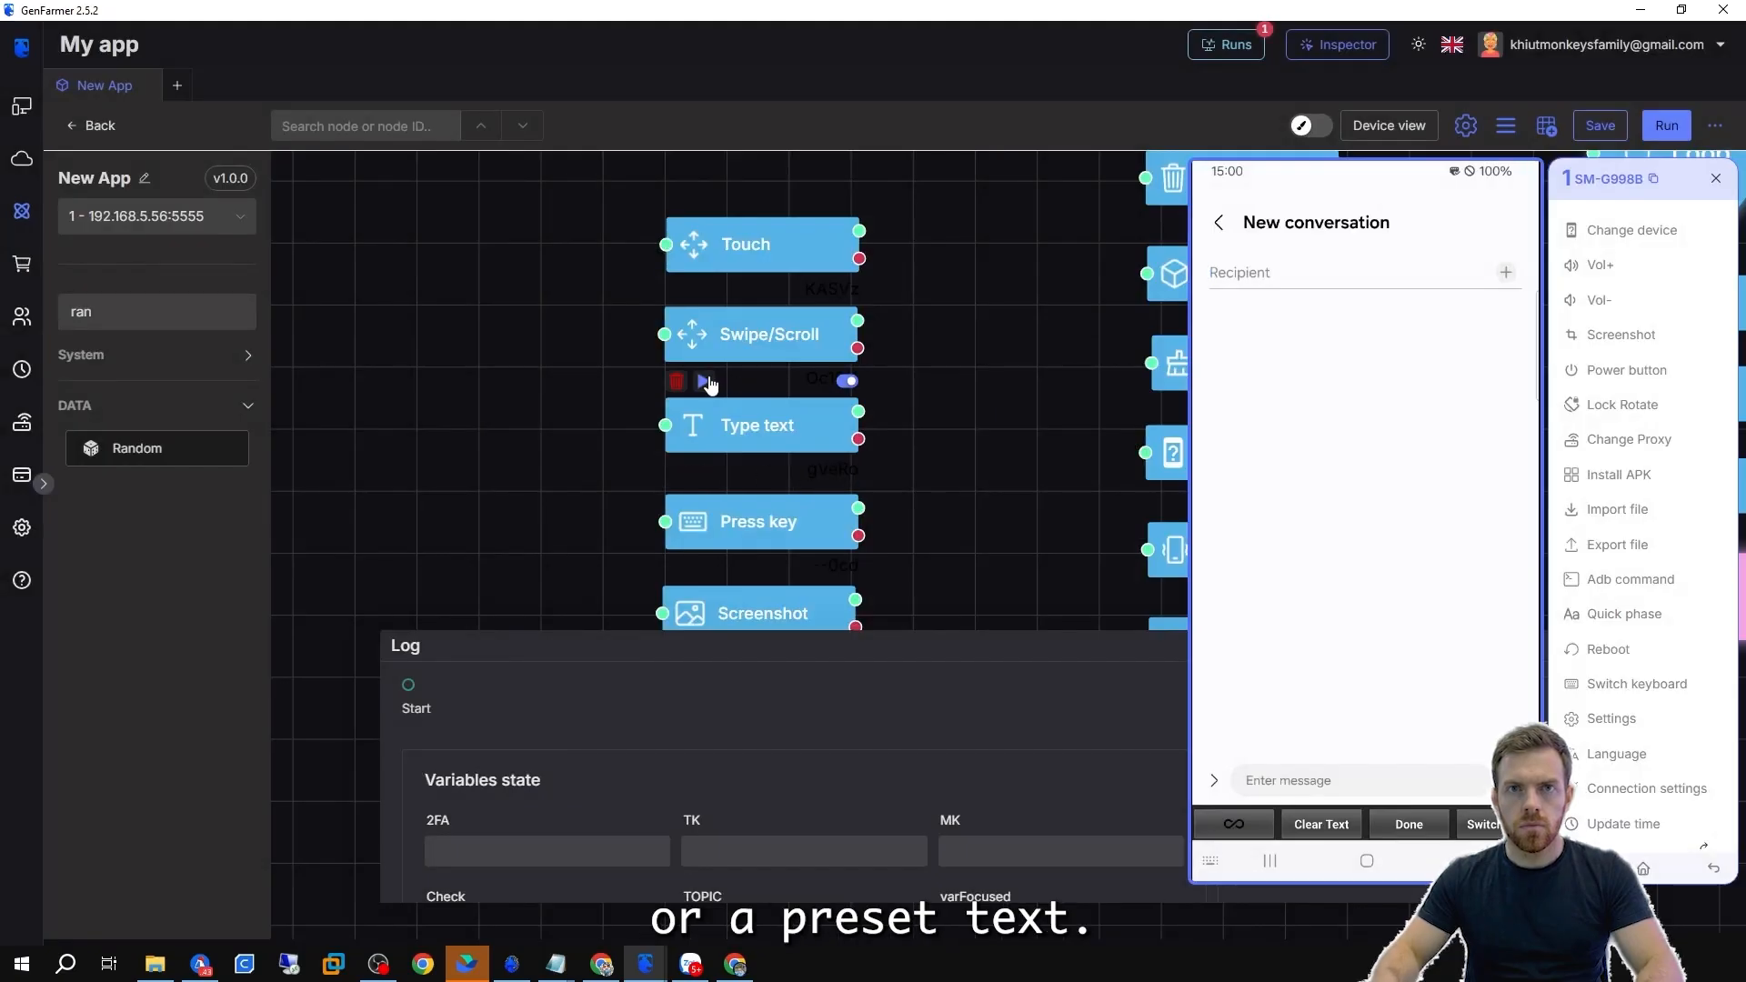
{"action": "left_click", "coordinate": [705, 382]}
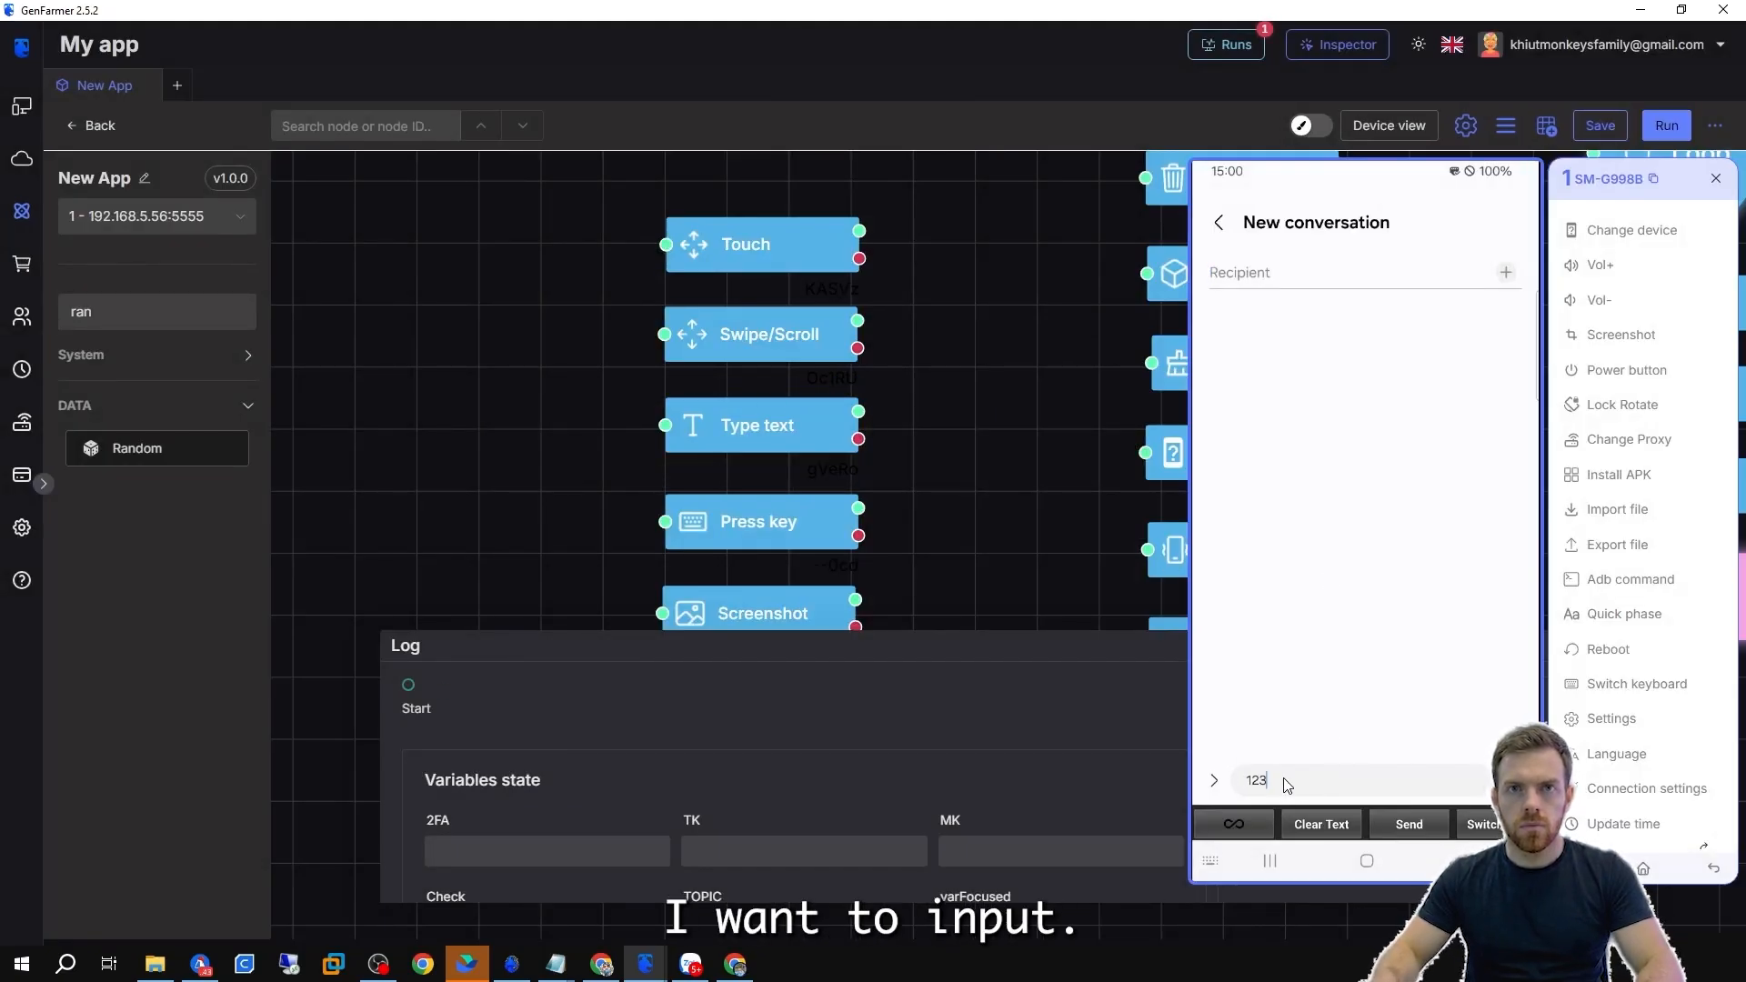
Enable Type as human in the Type text node and set its typing speed to 5.
{"action": "left_click", "coordinate": [809, 433]}
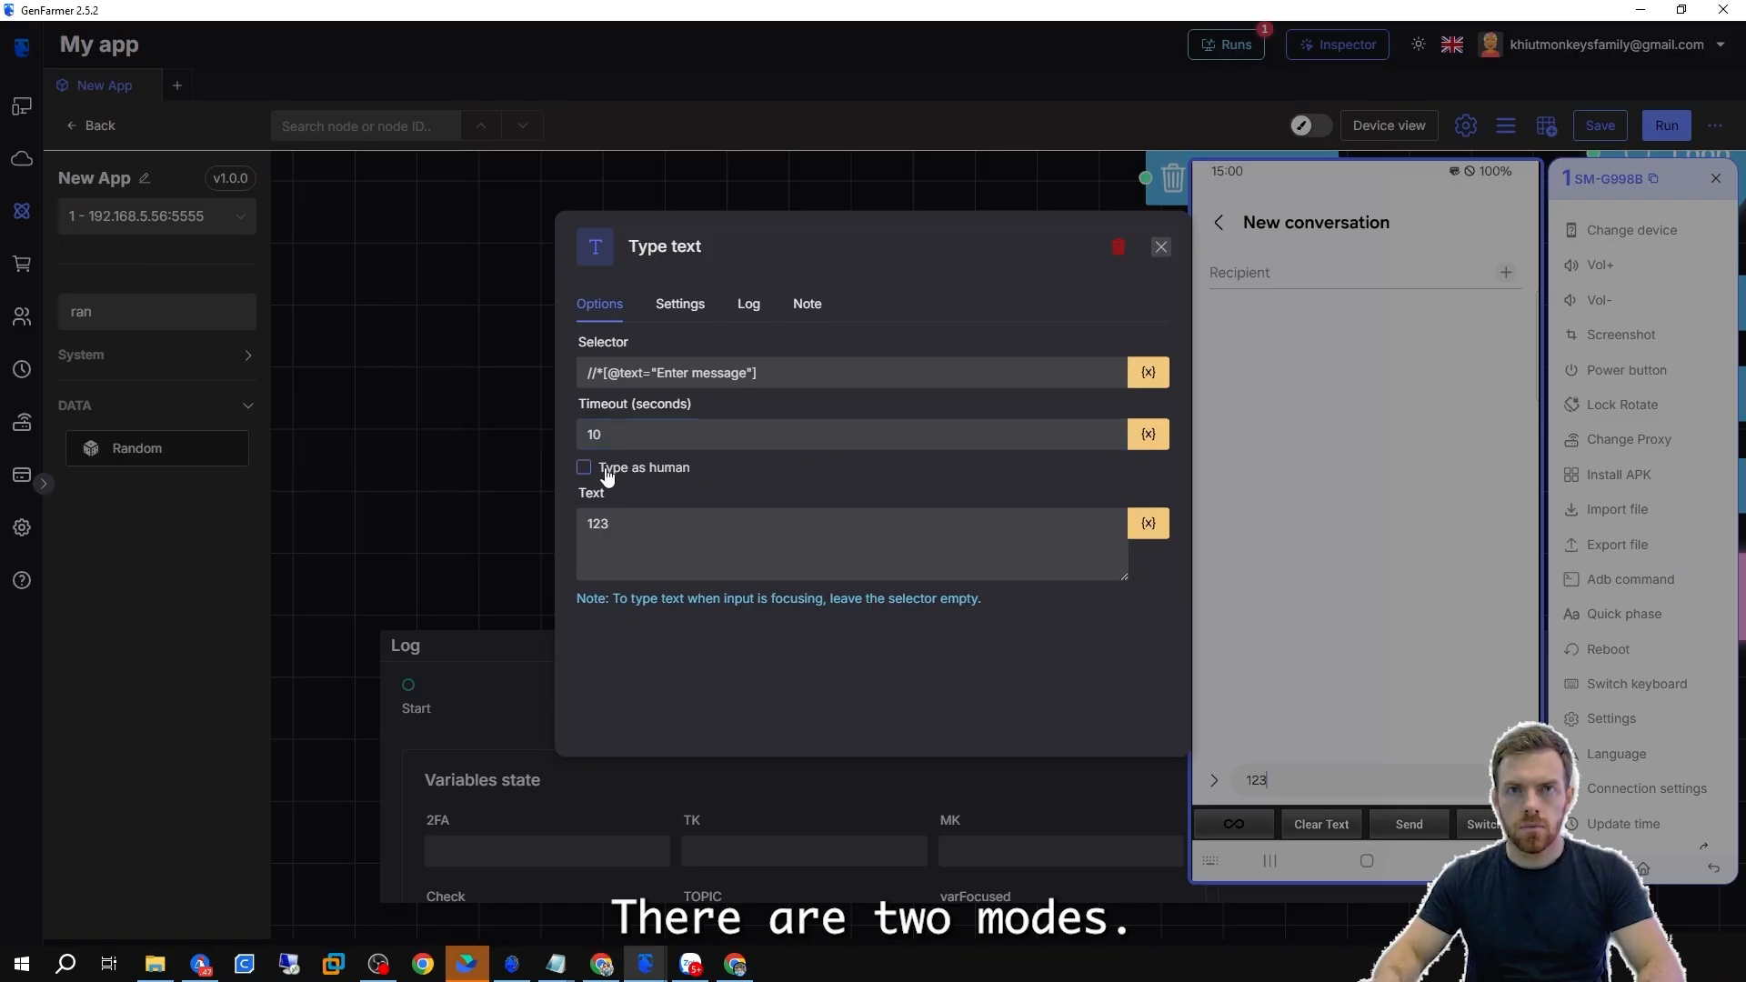
{"action": "left_click", "coordinate": [606, 476]}
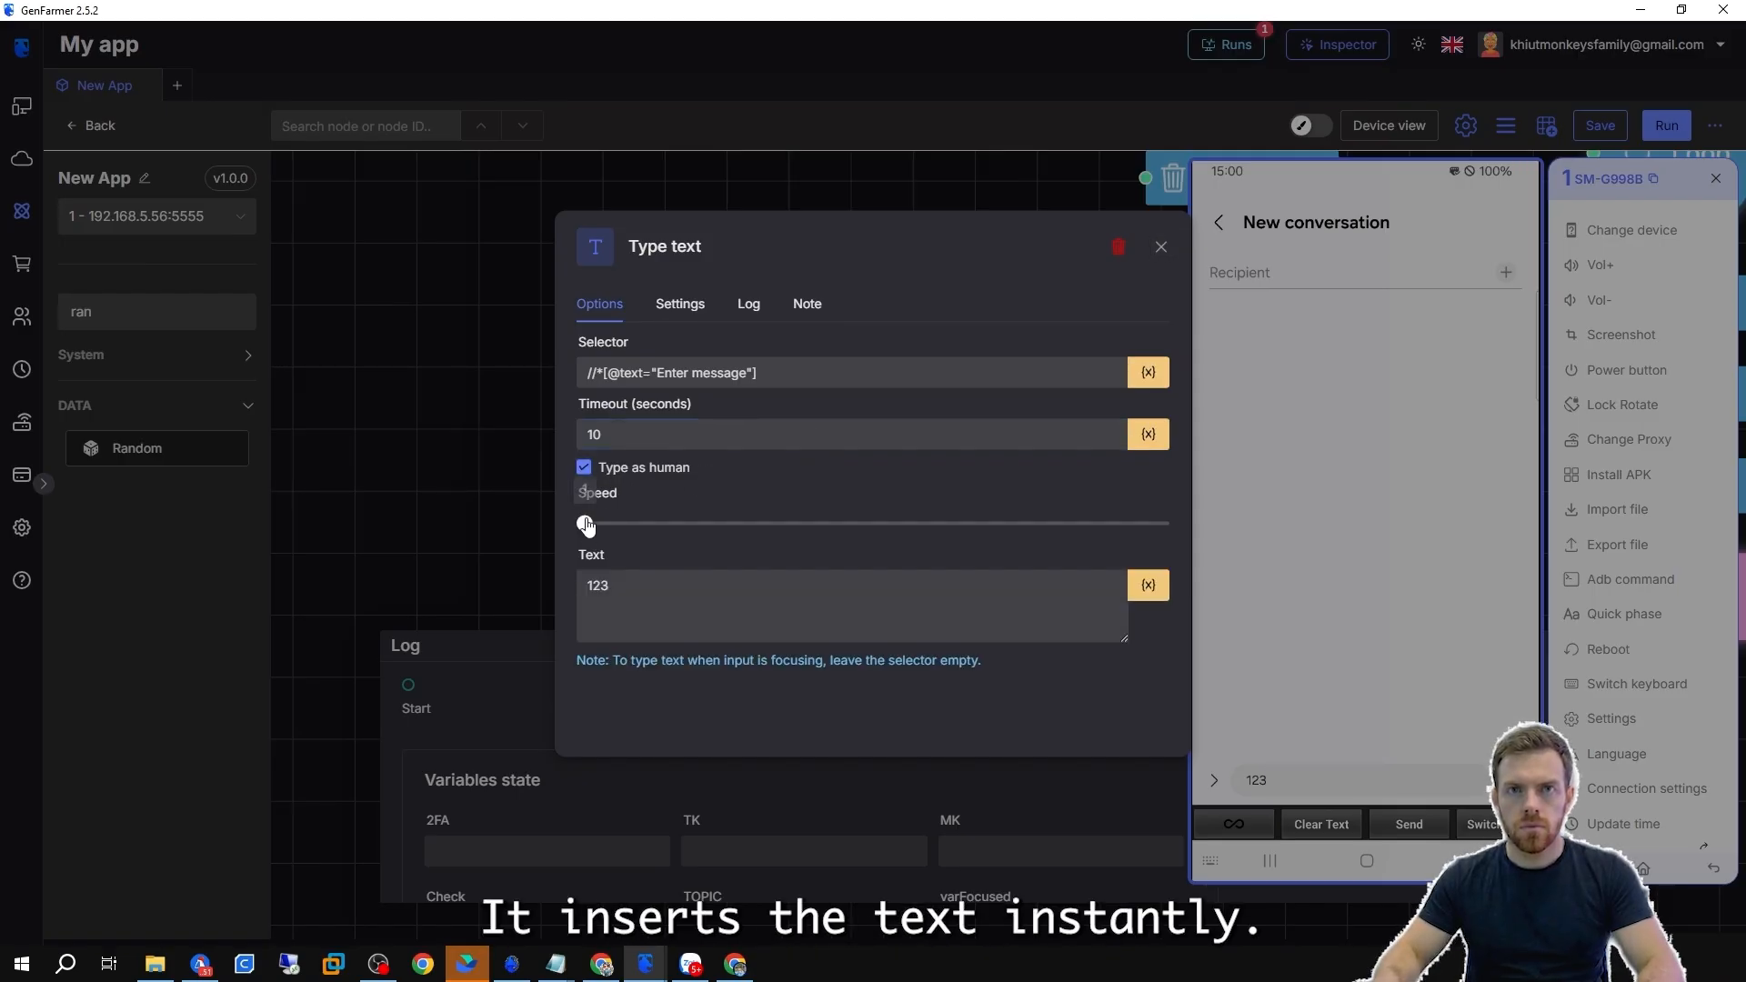
{"action": "left_click_drag", "start_coordinate": [584, 523], "coordinate": [841, 523]}
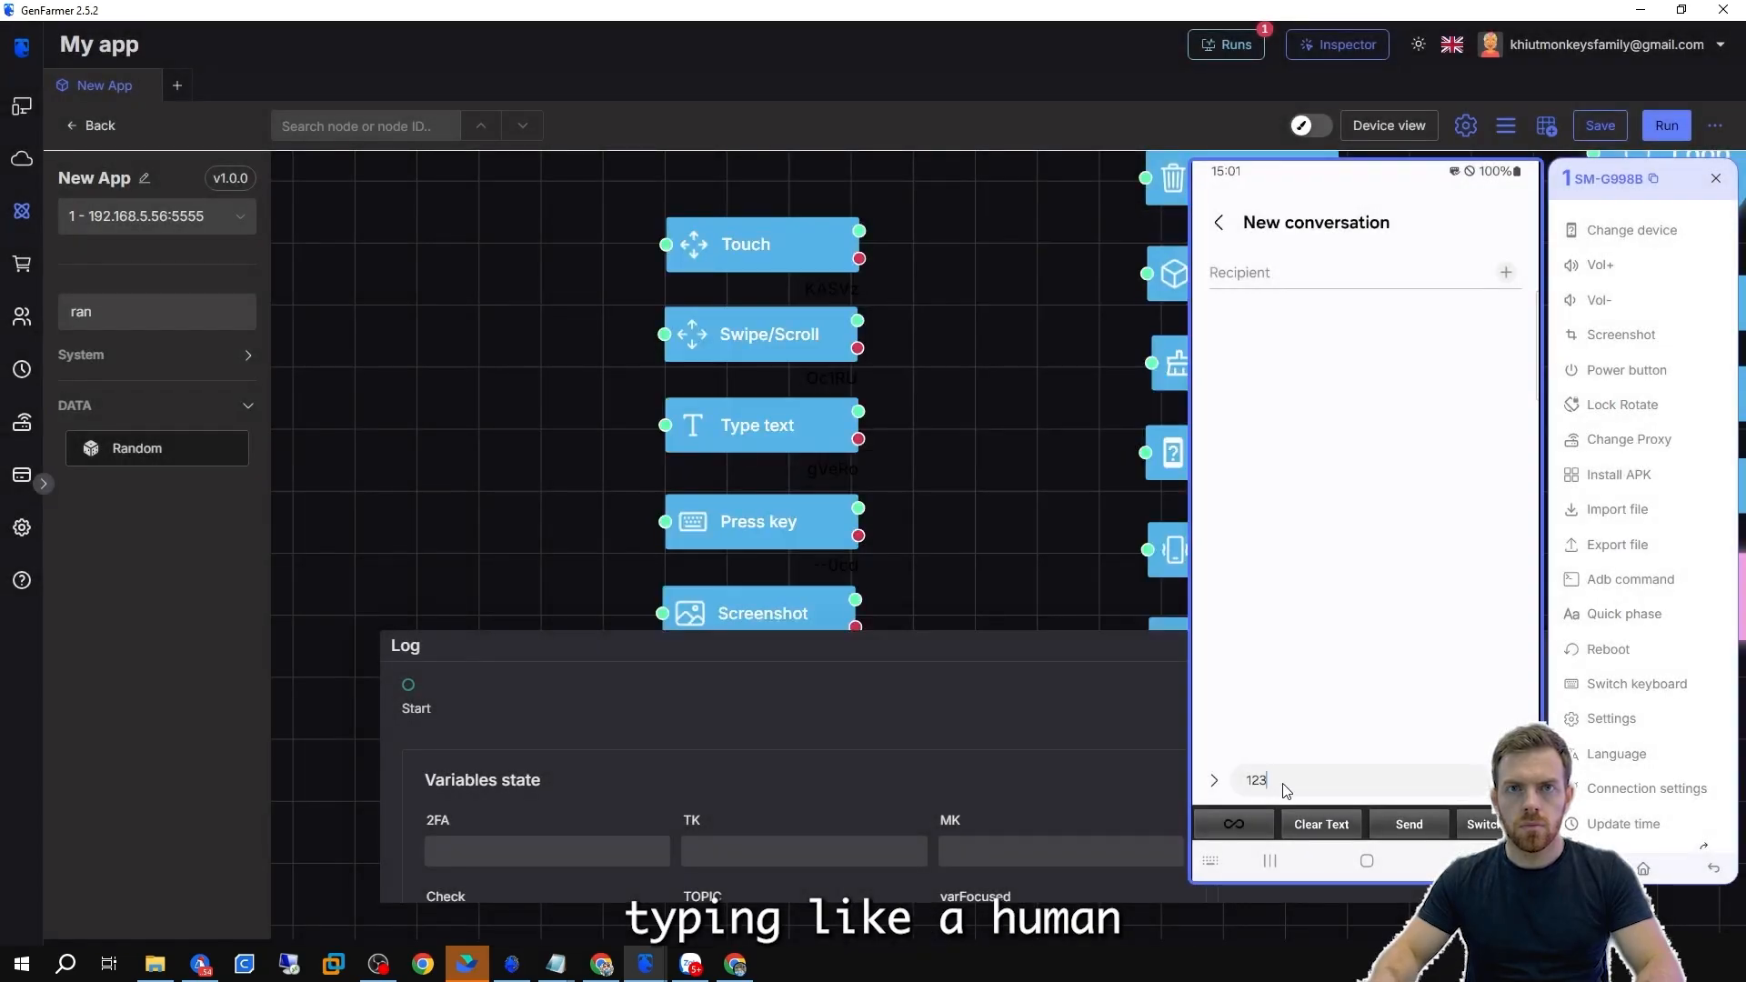
Clear the phone's message field, change the node's text to 123456789 and rerun the Type text node.
{"action": "key", "text": "BackSpace"}
{"action": "key", "text": "BackSpace"}
{"action": "key", "text": "BackSpace"}
{"action": "double_click", "coordinate": [768, 429]}
{"action": "left_click", "coordinate": [685, 593]}
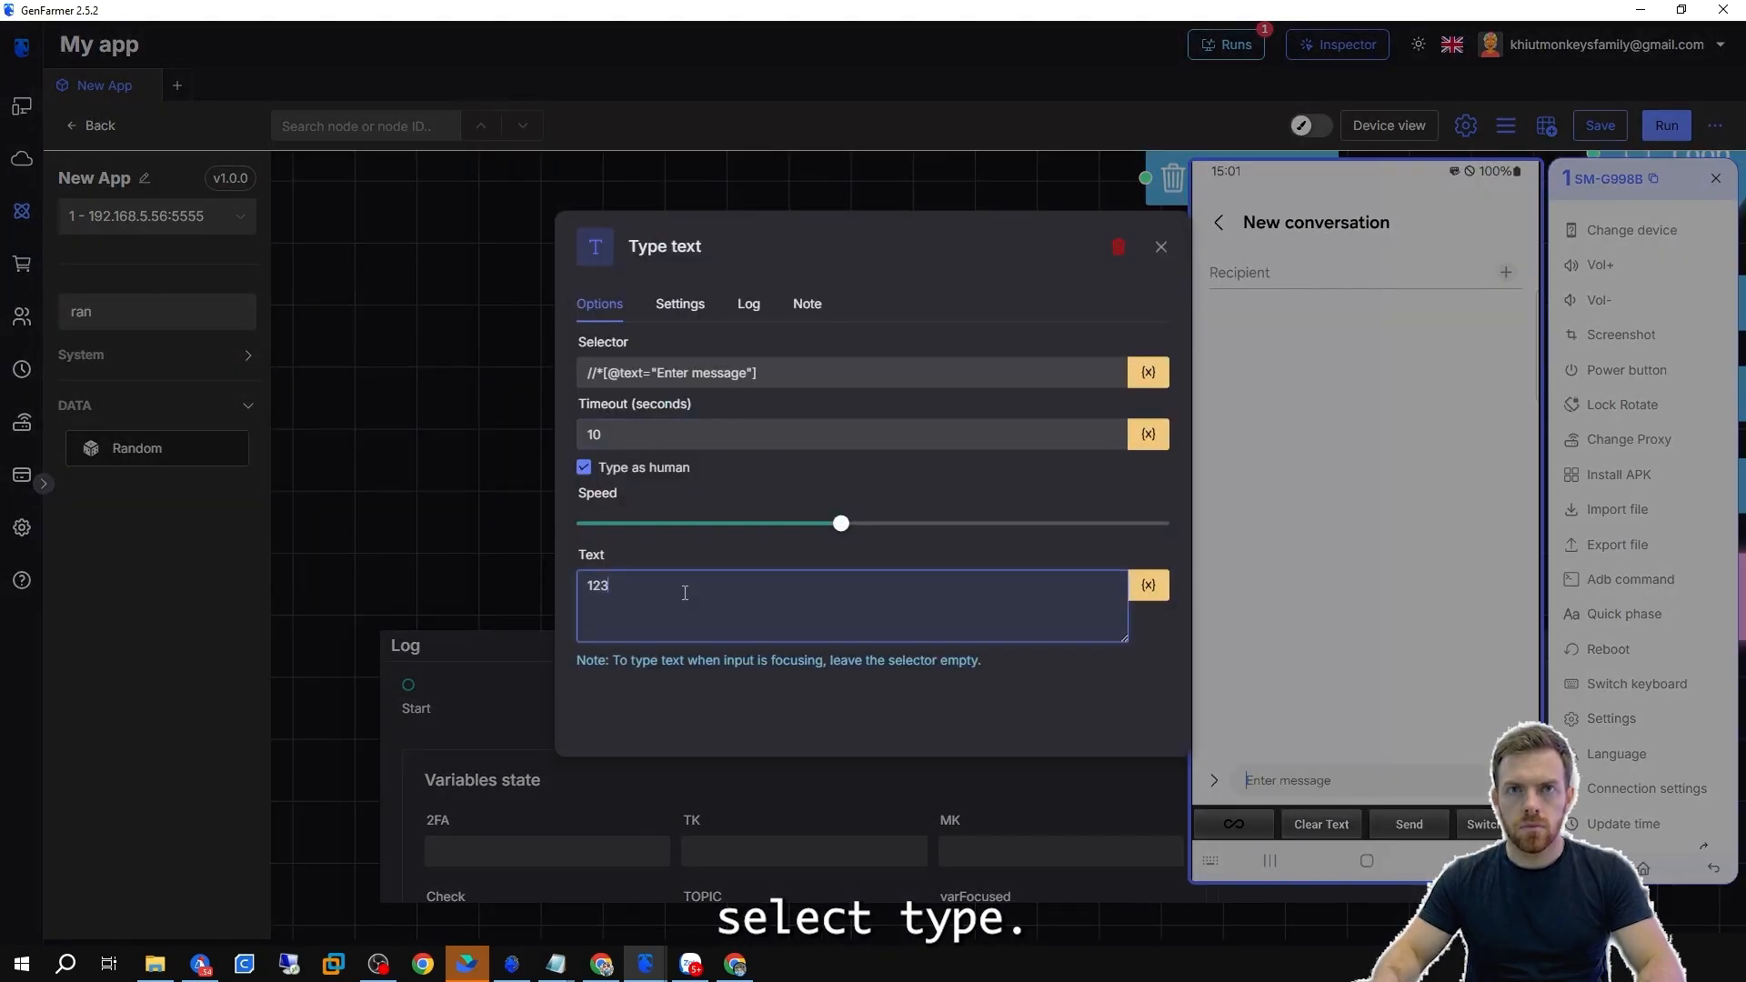
{"action": "type", "text": "456789"}
{"action": "left_click", "coordinate": [396, 446]}
{"action": "left_click", "coordinate": [703, 382]}
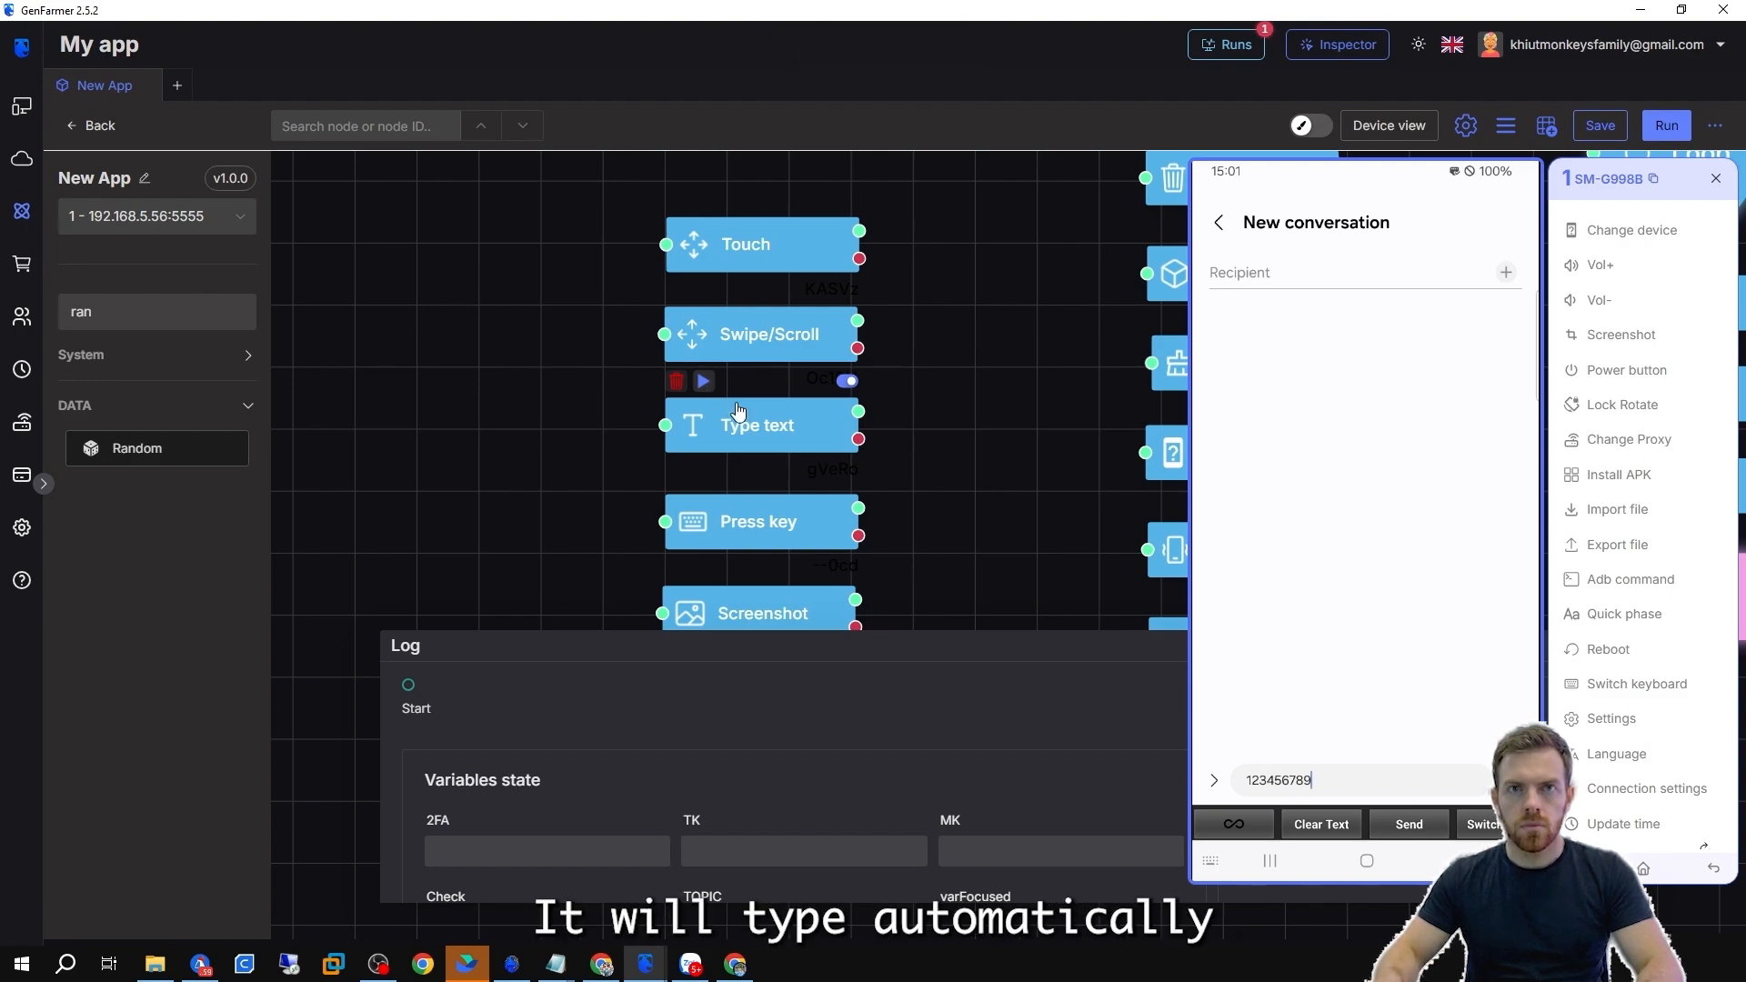
Reopen the Type text node's settings to review them and close the dialog.
{"action": "double_click", "coordinate": [739, 418]}
{"action": "left_click", "coordinate": [583, 468]}
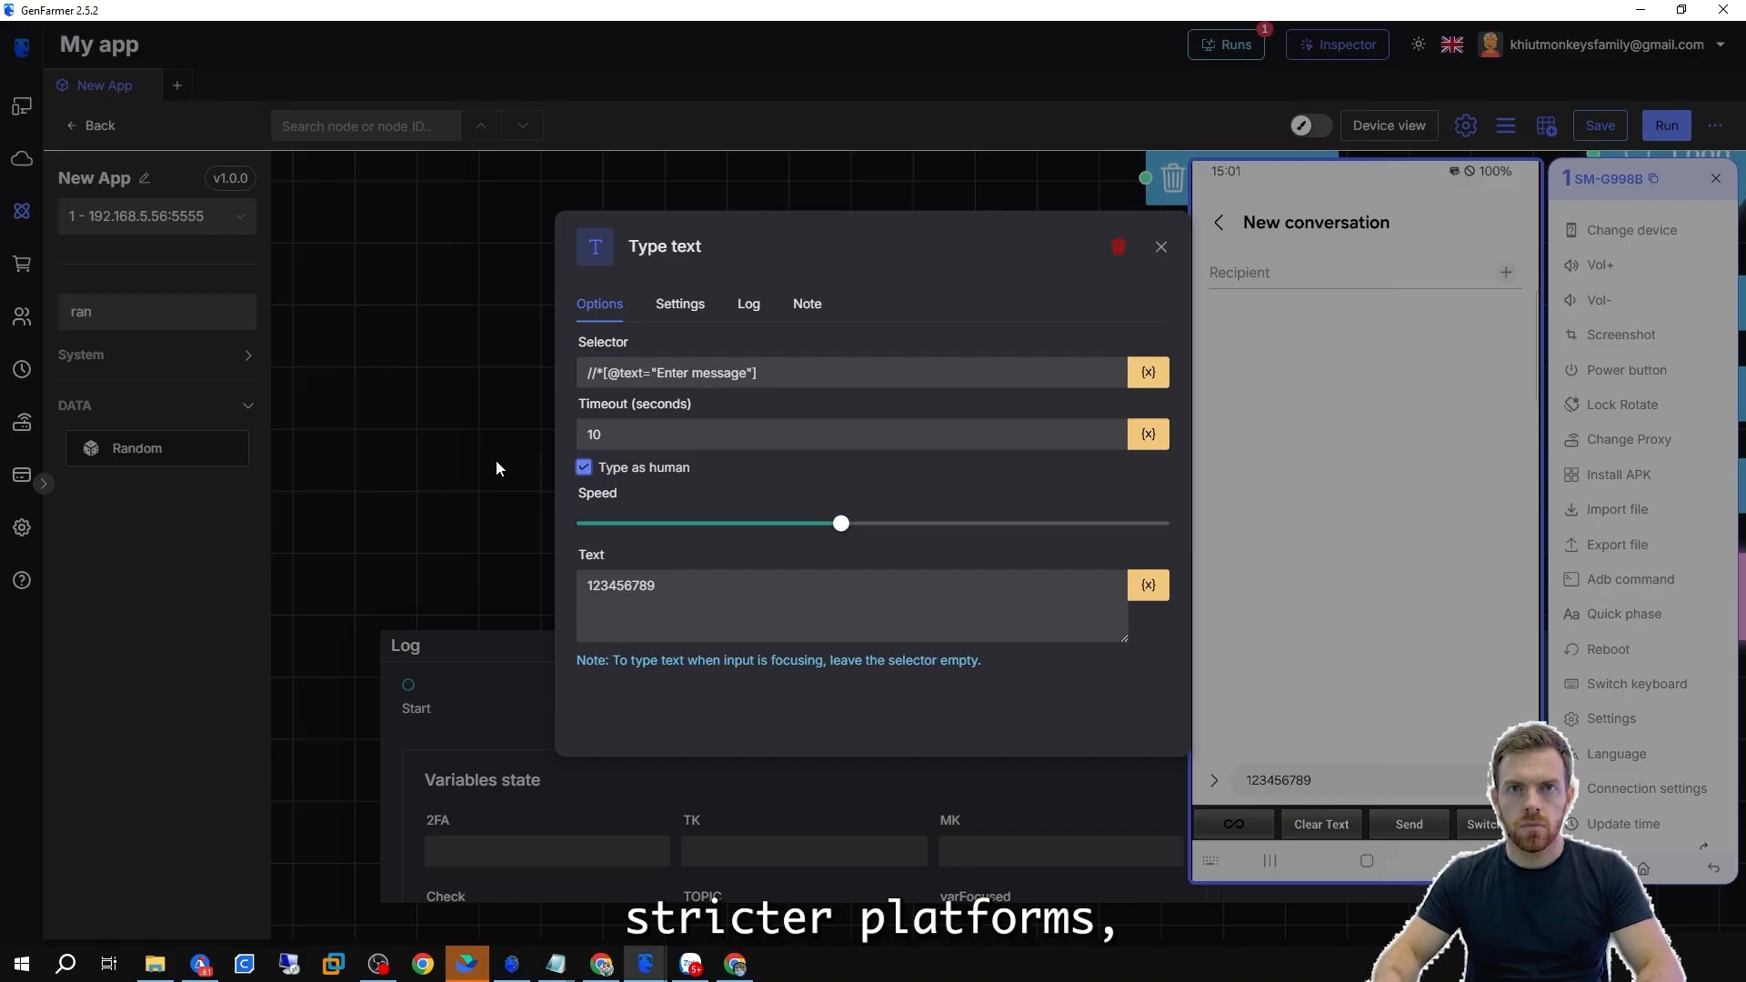
{"action": "left_click", "coordinate": [496, 464]}
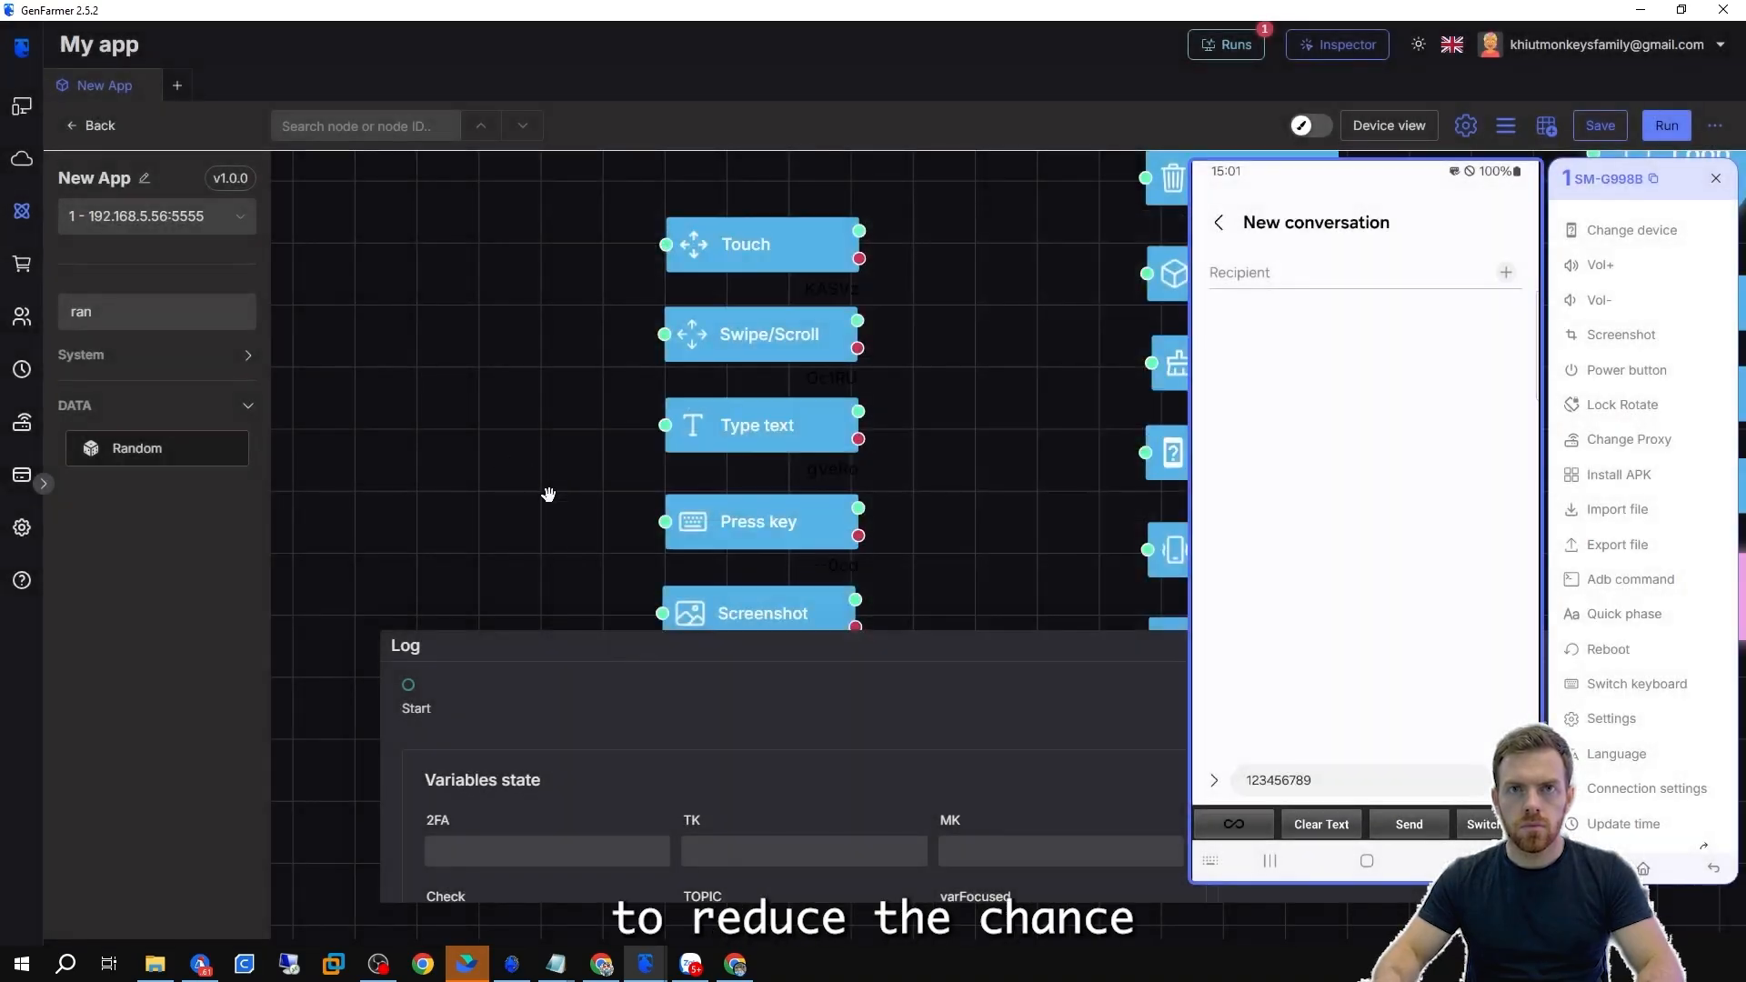
Set the Press key node's key to VOLUME_UP and run the node.
{"action": "left_click_drag", "start_coordinate": [546, 457], "coordinate": [525, 369]}
{"action": "mouse_move", "coordinate": [796, 371]}
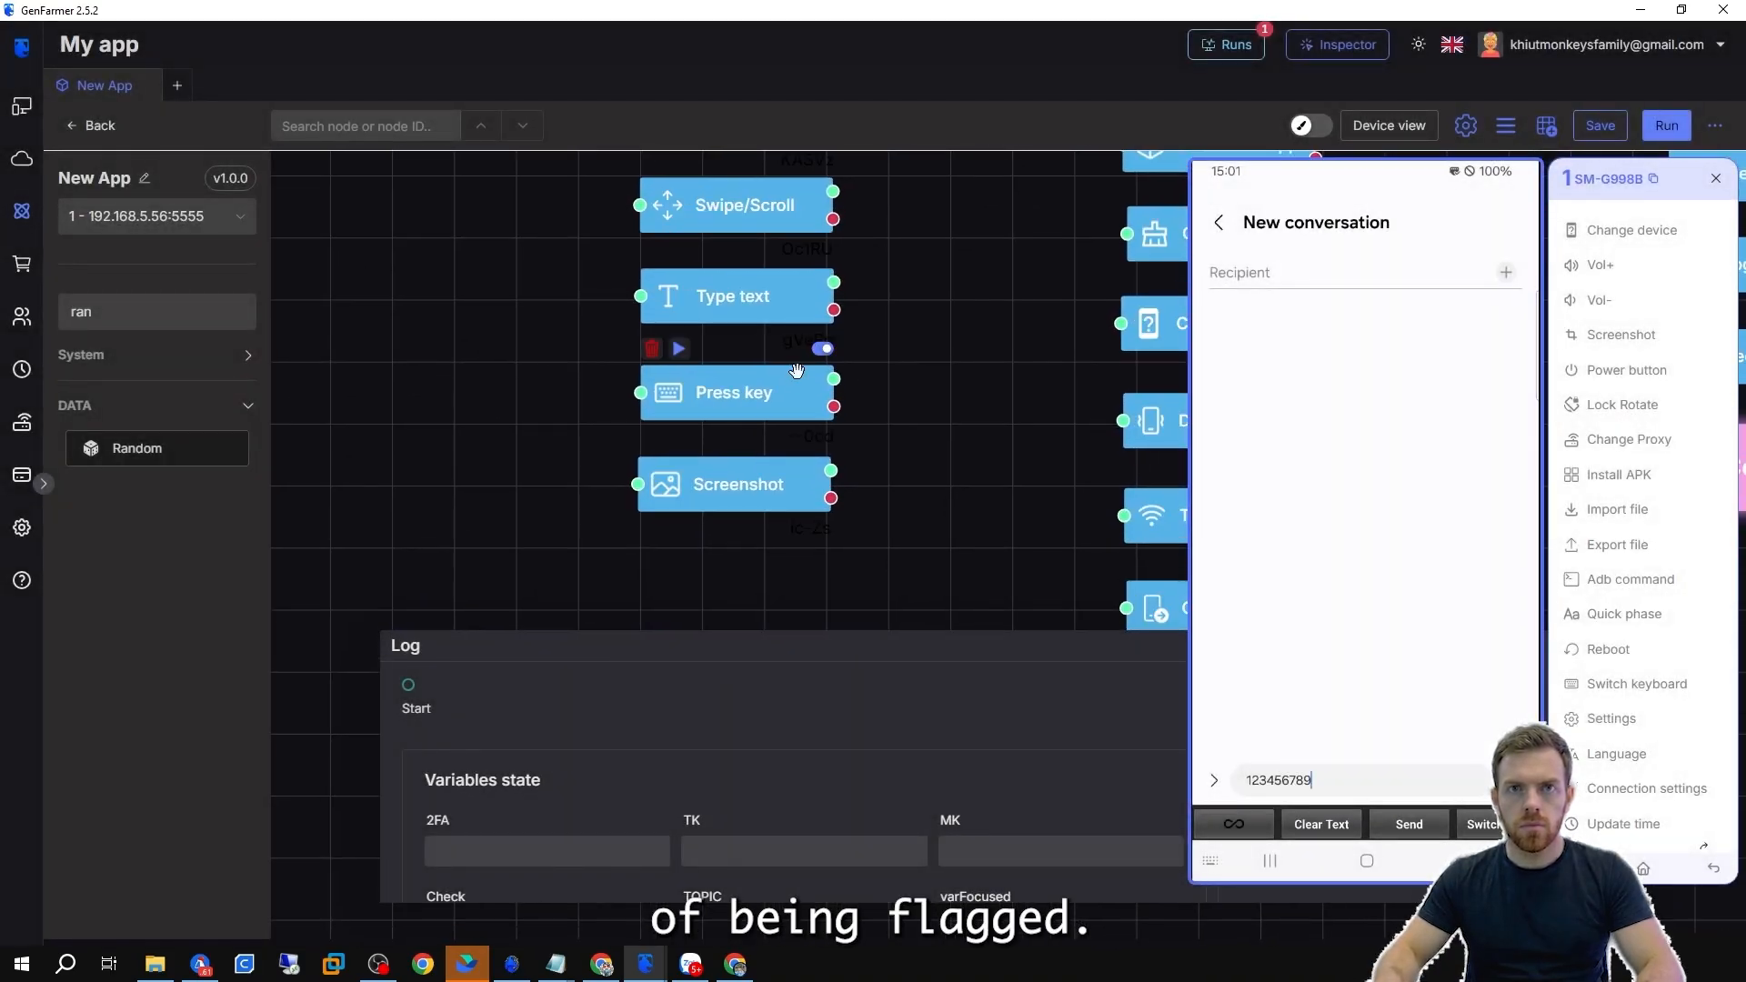
{"action": "left_click", "coordinate": [745, 392]}
{"action": "left_click", "coordinate": [682, 353]}
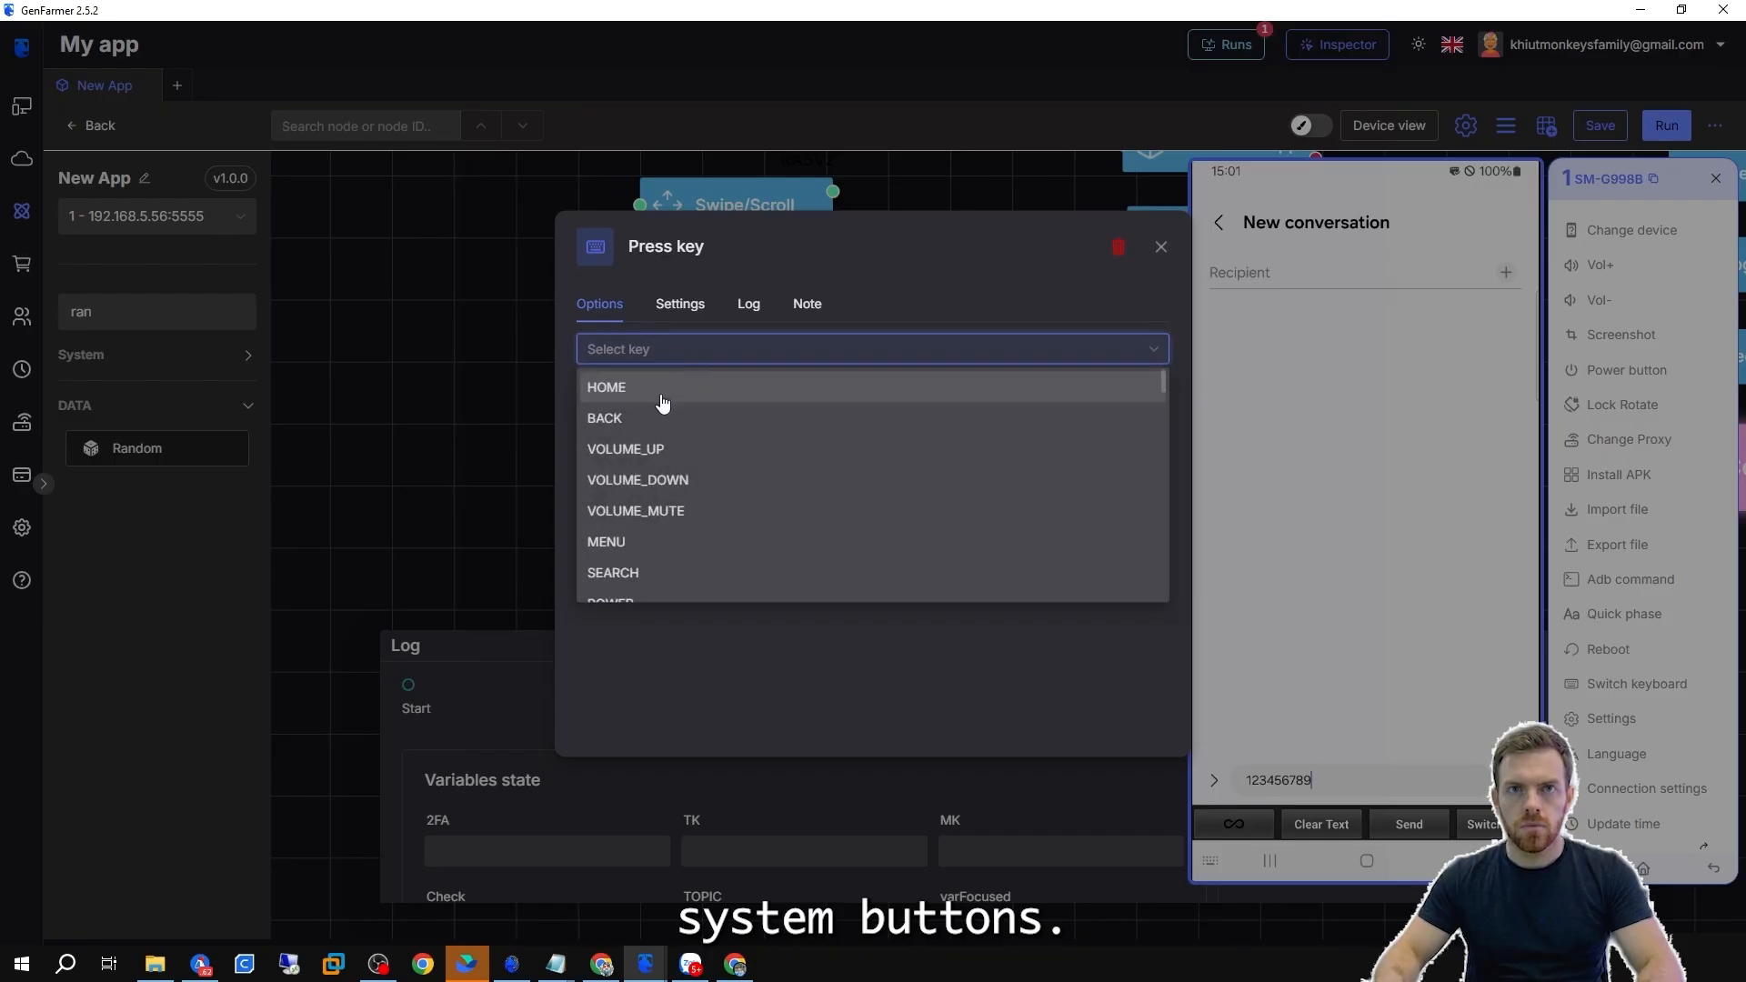
{"action": "scroll", "coordinate": [646, 428], "scroll_direction": "down", "scroll_amount": 2}
{"action": "scroll", "coordinate": [637, 450], "scroll_direction": "down", "scroll_amount": 3}
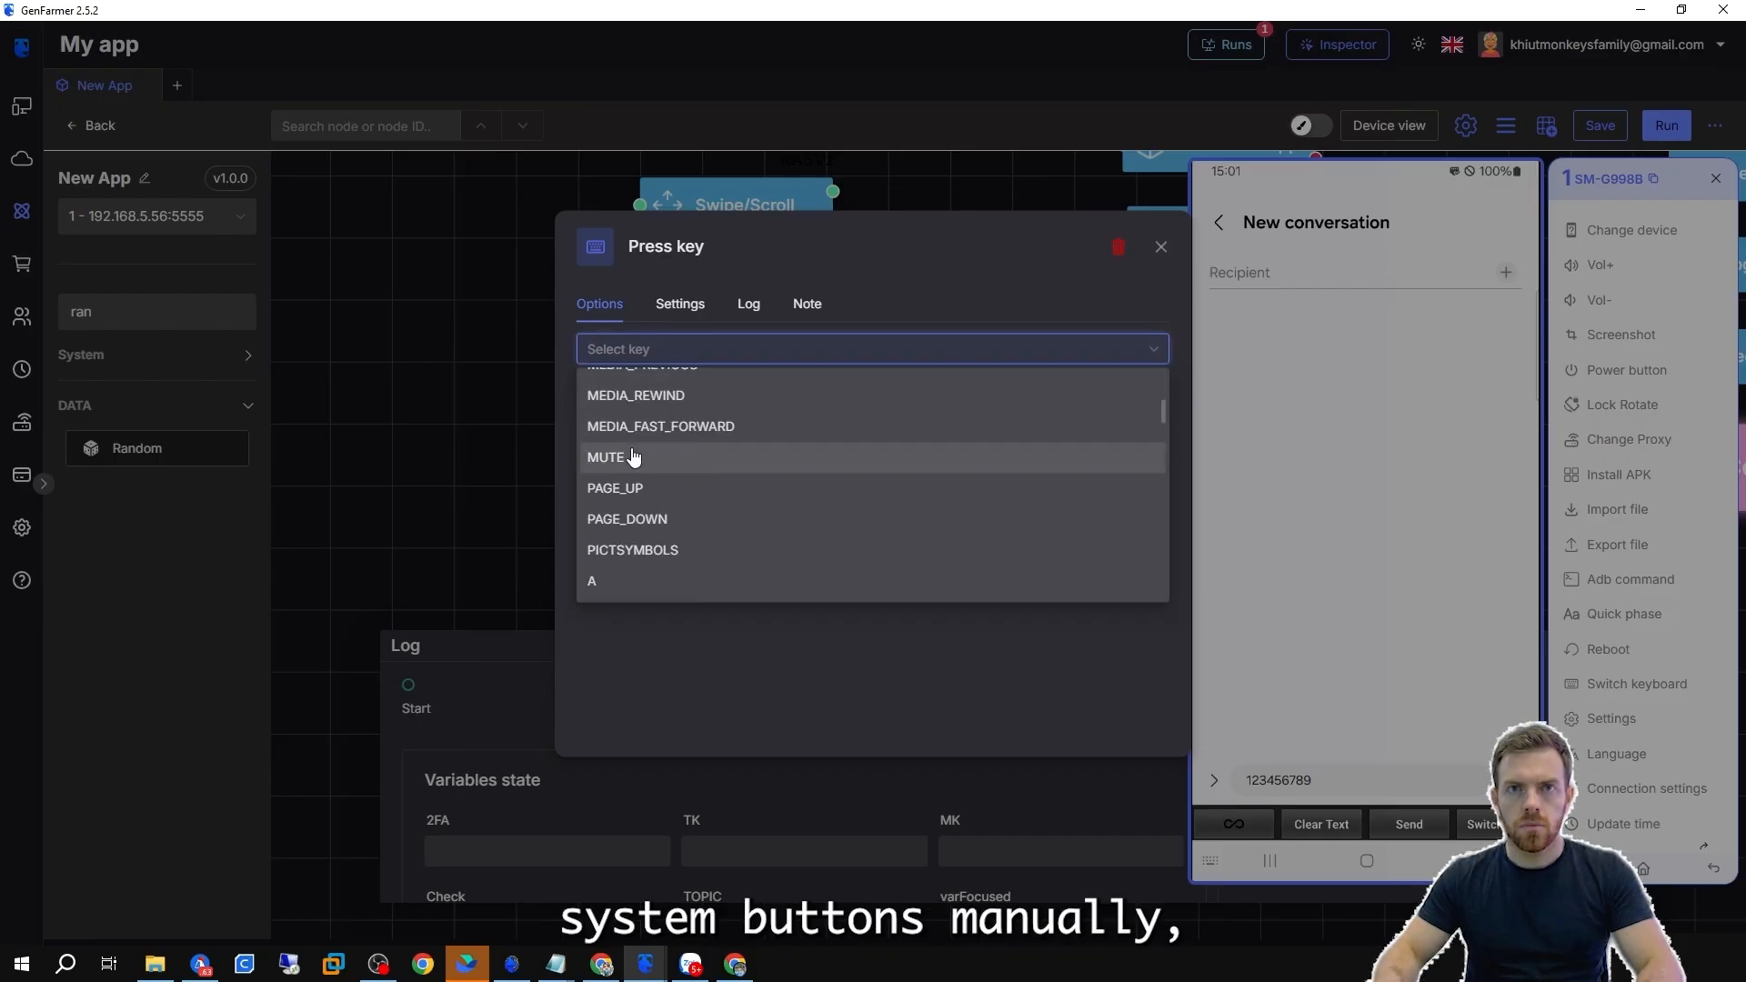
{"action": "scroll", "coordinate": [634, 457], "scroll_direction": "up", "scroll_amount": 5}
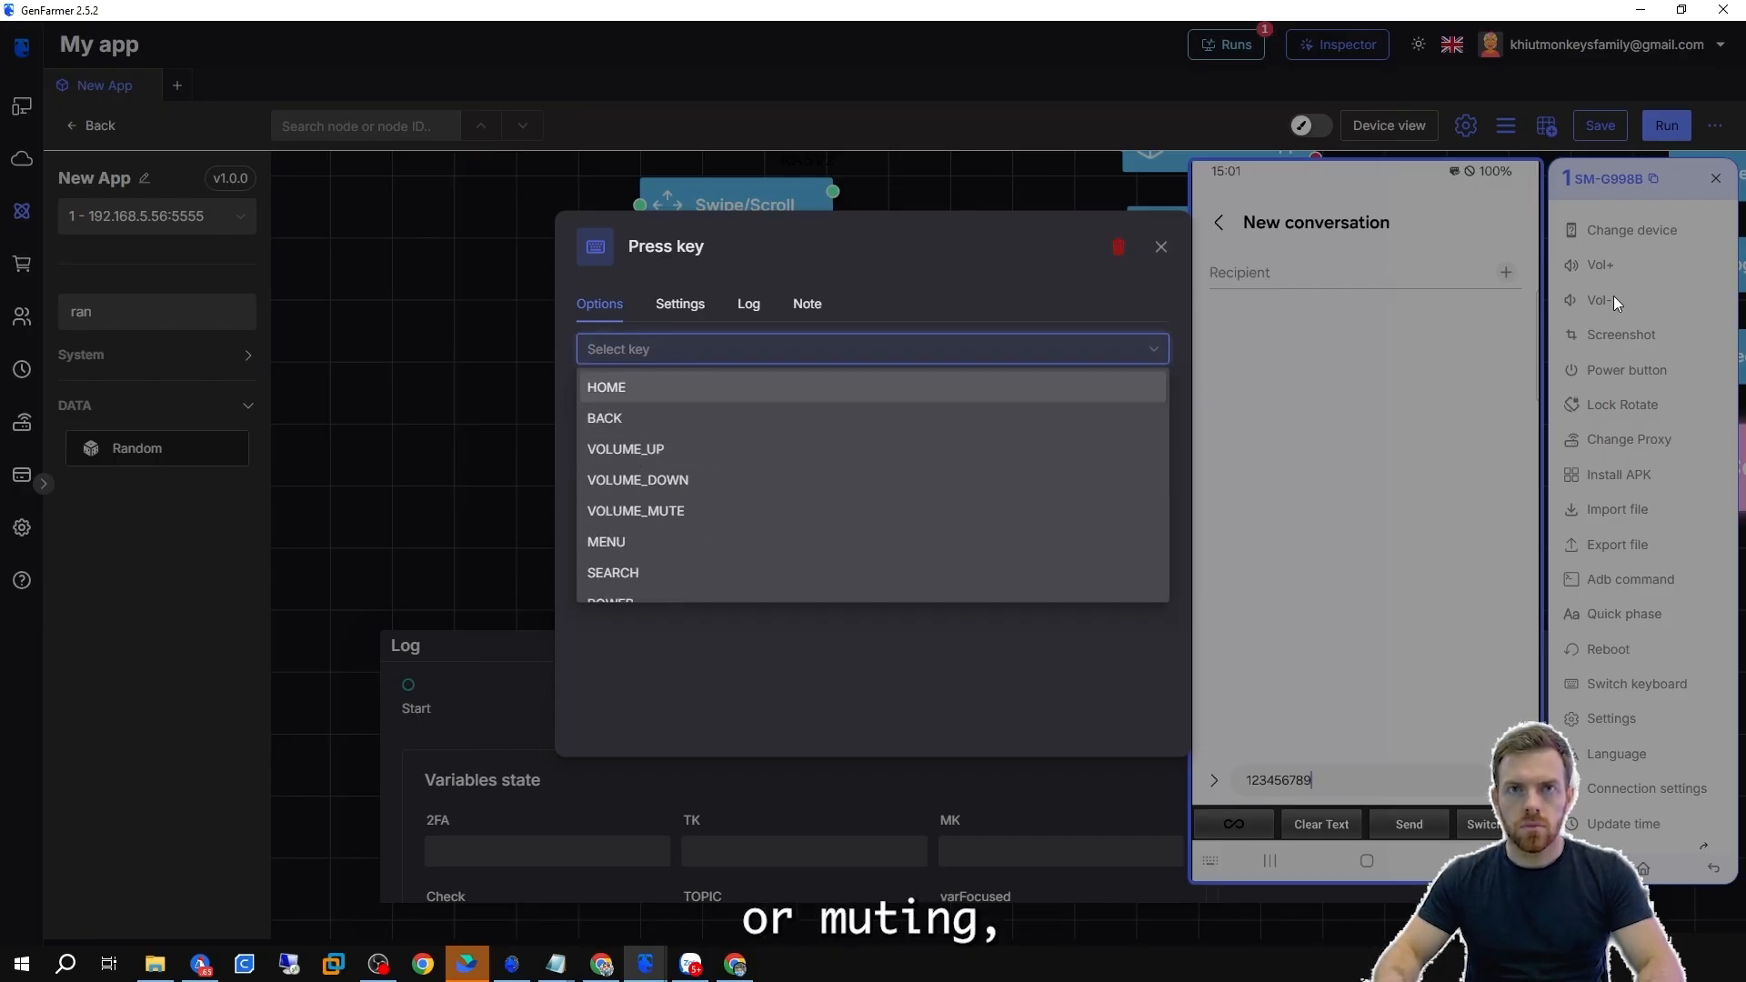
{"action": "scroll", "coordinate": [714, 568], "scroll_direction": "down", "scroll_amount": 1}
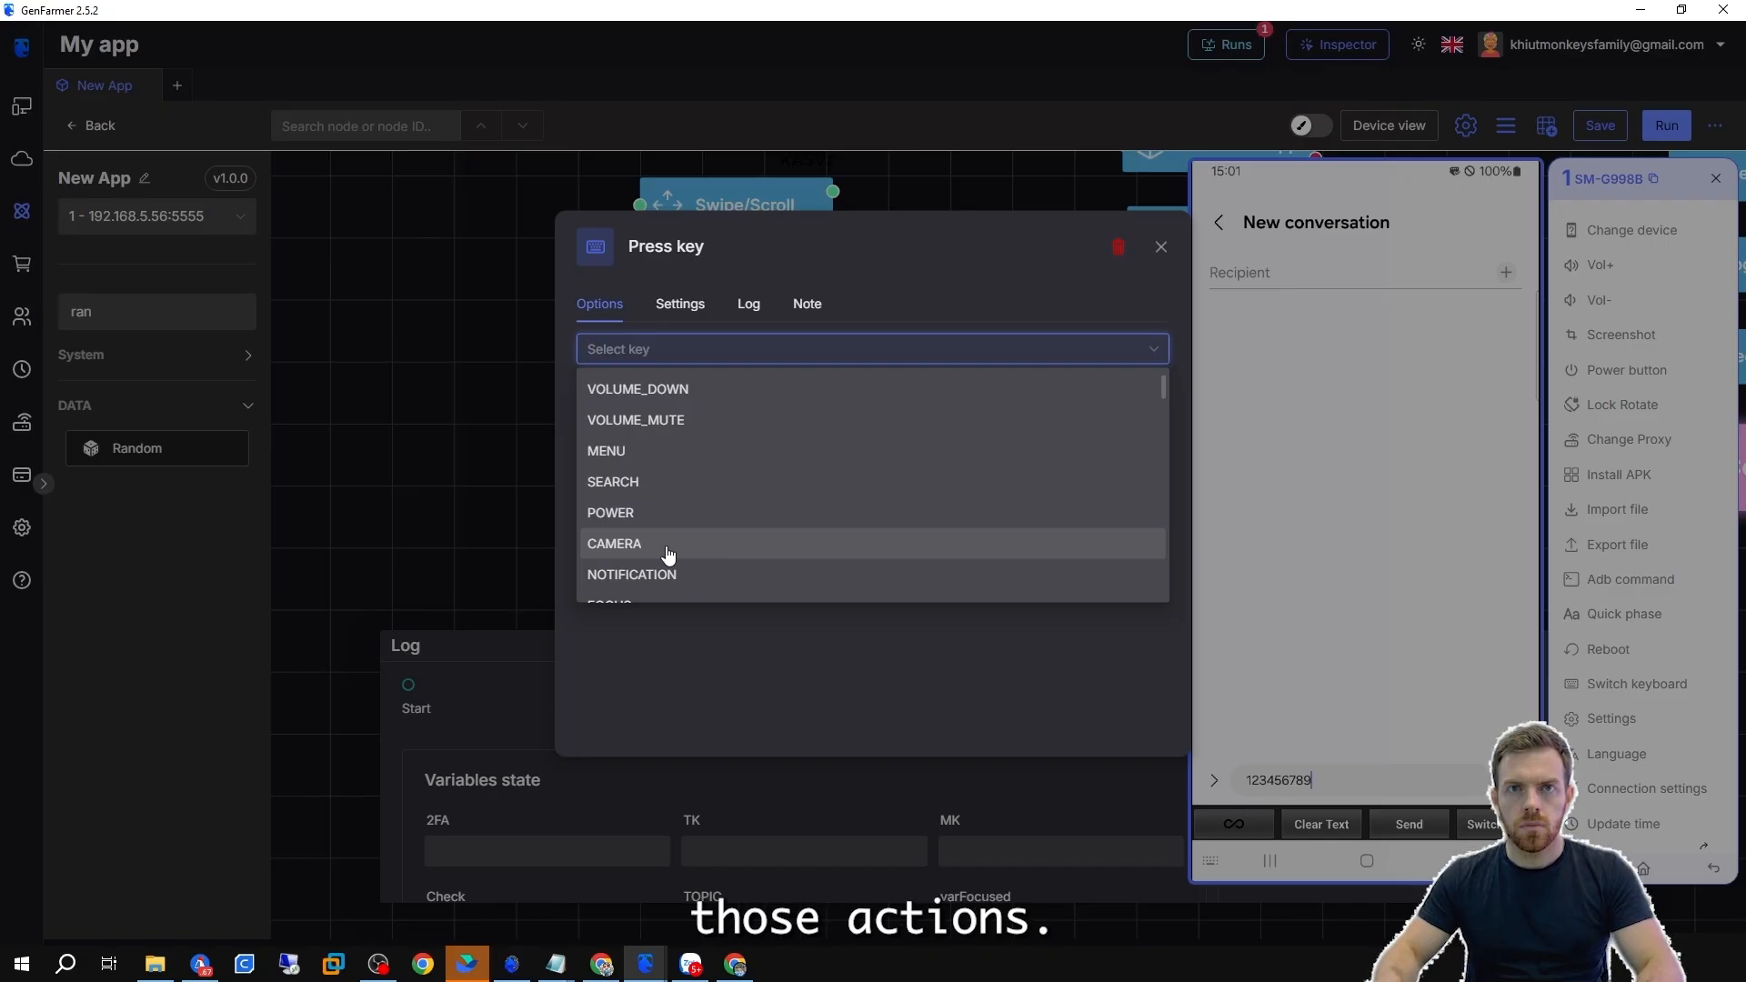
{"action": "scroll", "coordinate": [667, 555], "scroll_direction": "down", "scroll_amount": 5}
{"action": "scroll", "coordinate": [774, 496], "scroll_direction": "up", "scroll_amount": 8}
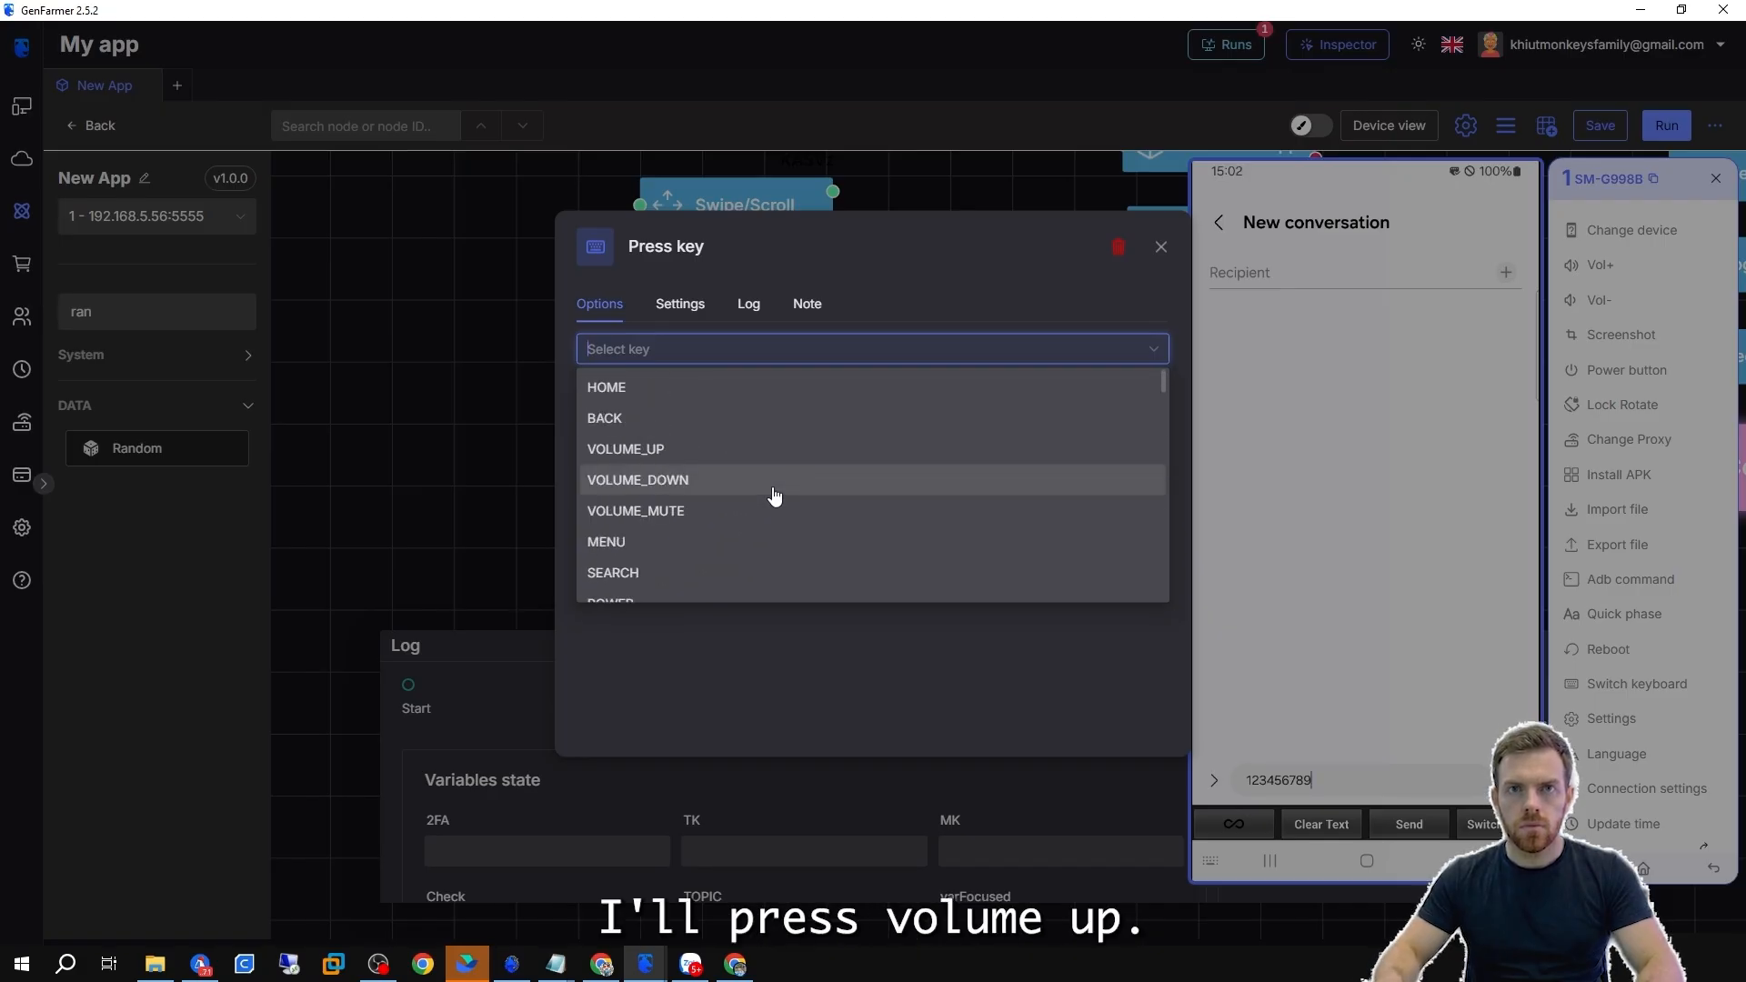
{"action": "left_click", "coordinate": [606, 450]}
{"action": "key", "text": "Escape"}
{"action": "left_click", "coordinate": [678, 348]}
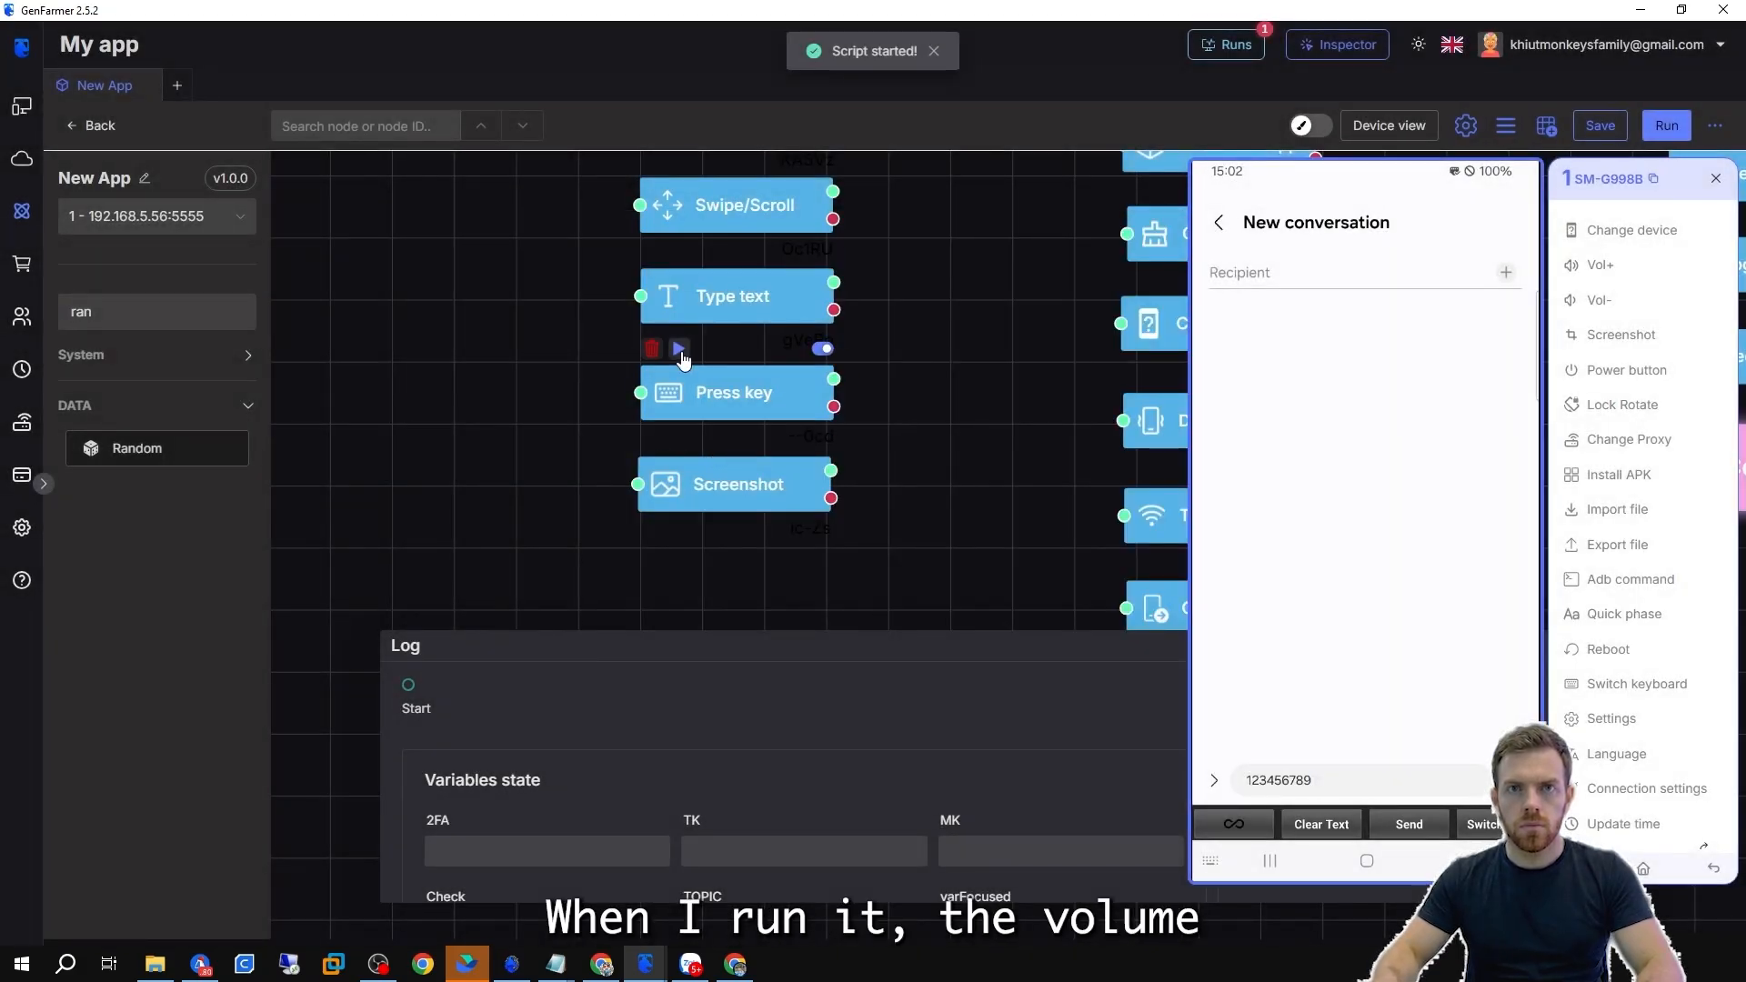
{"action": "left_click", "coordinate": [681, 352]}
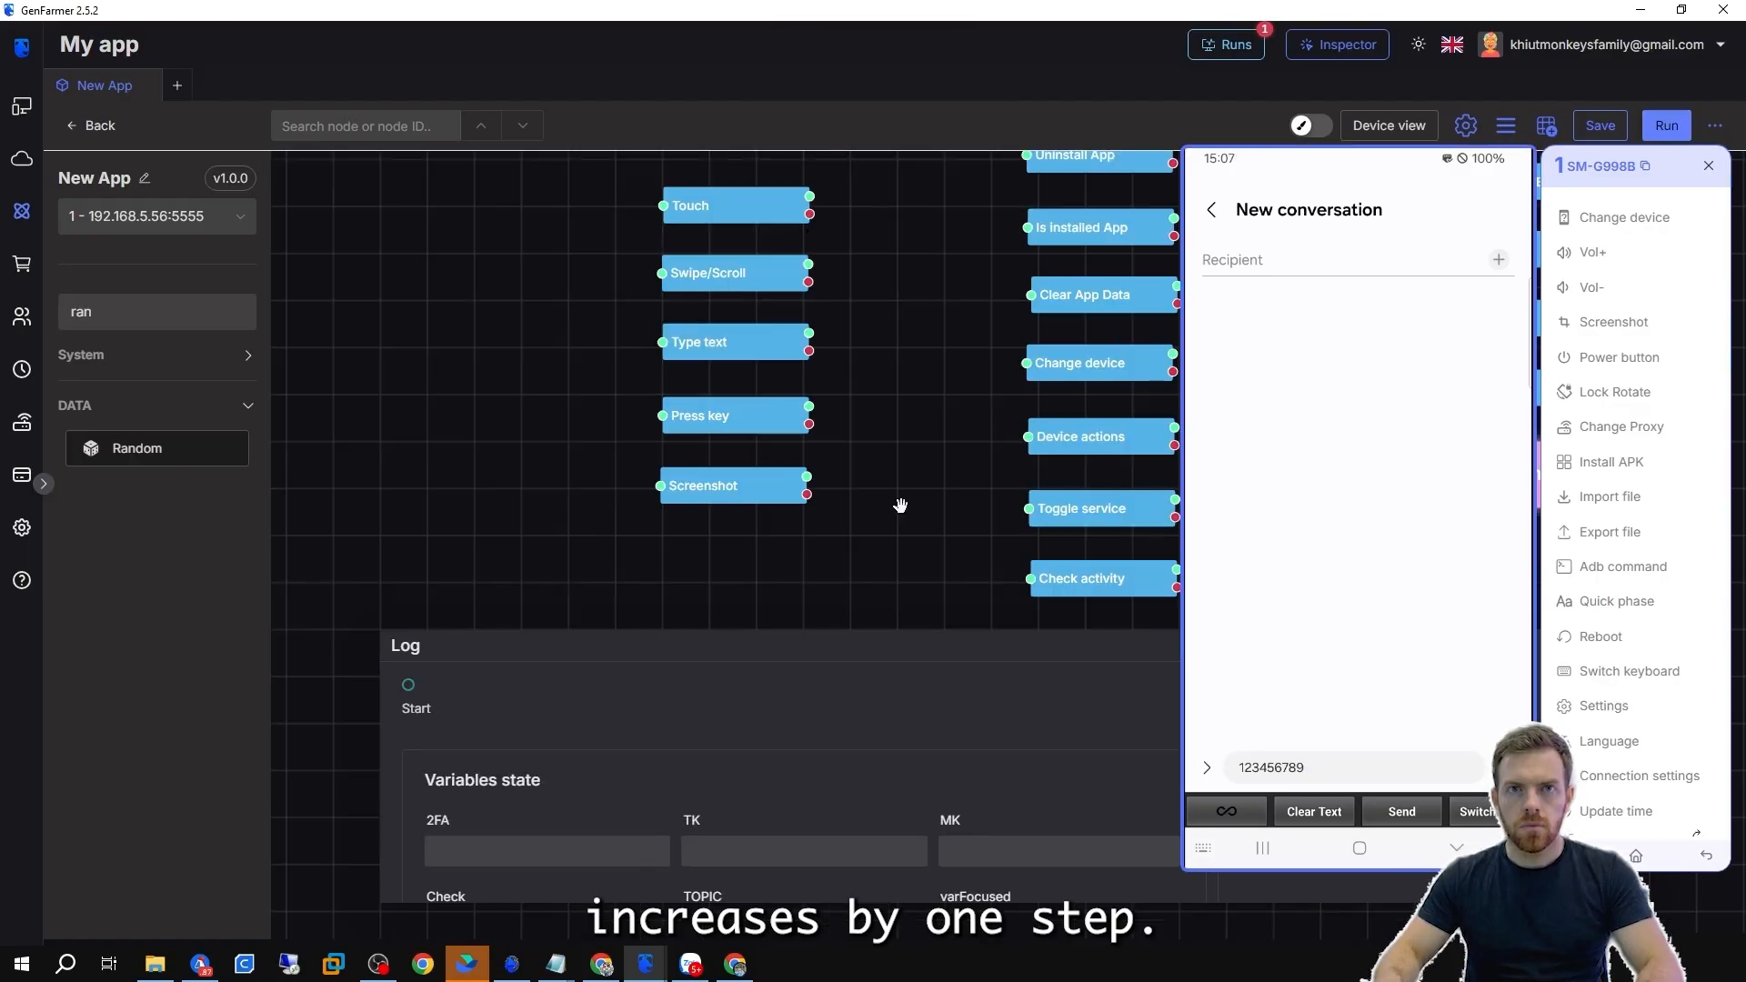
Set the Screenshot node's file name to Test.png and its output folder to Desktop\Genfarmer.
{"action": "double_click", "coordinate": [778, 486]}
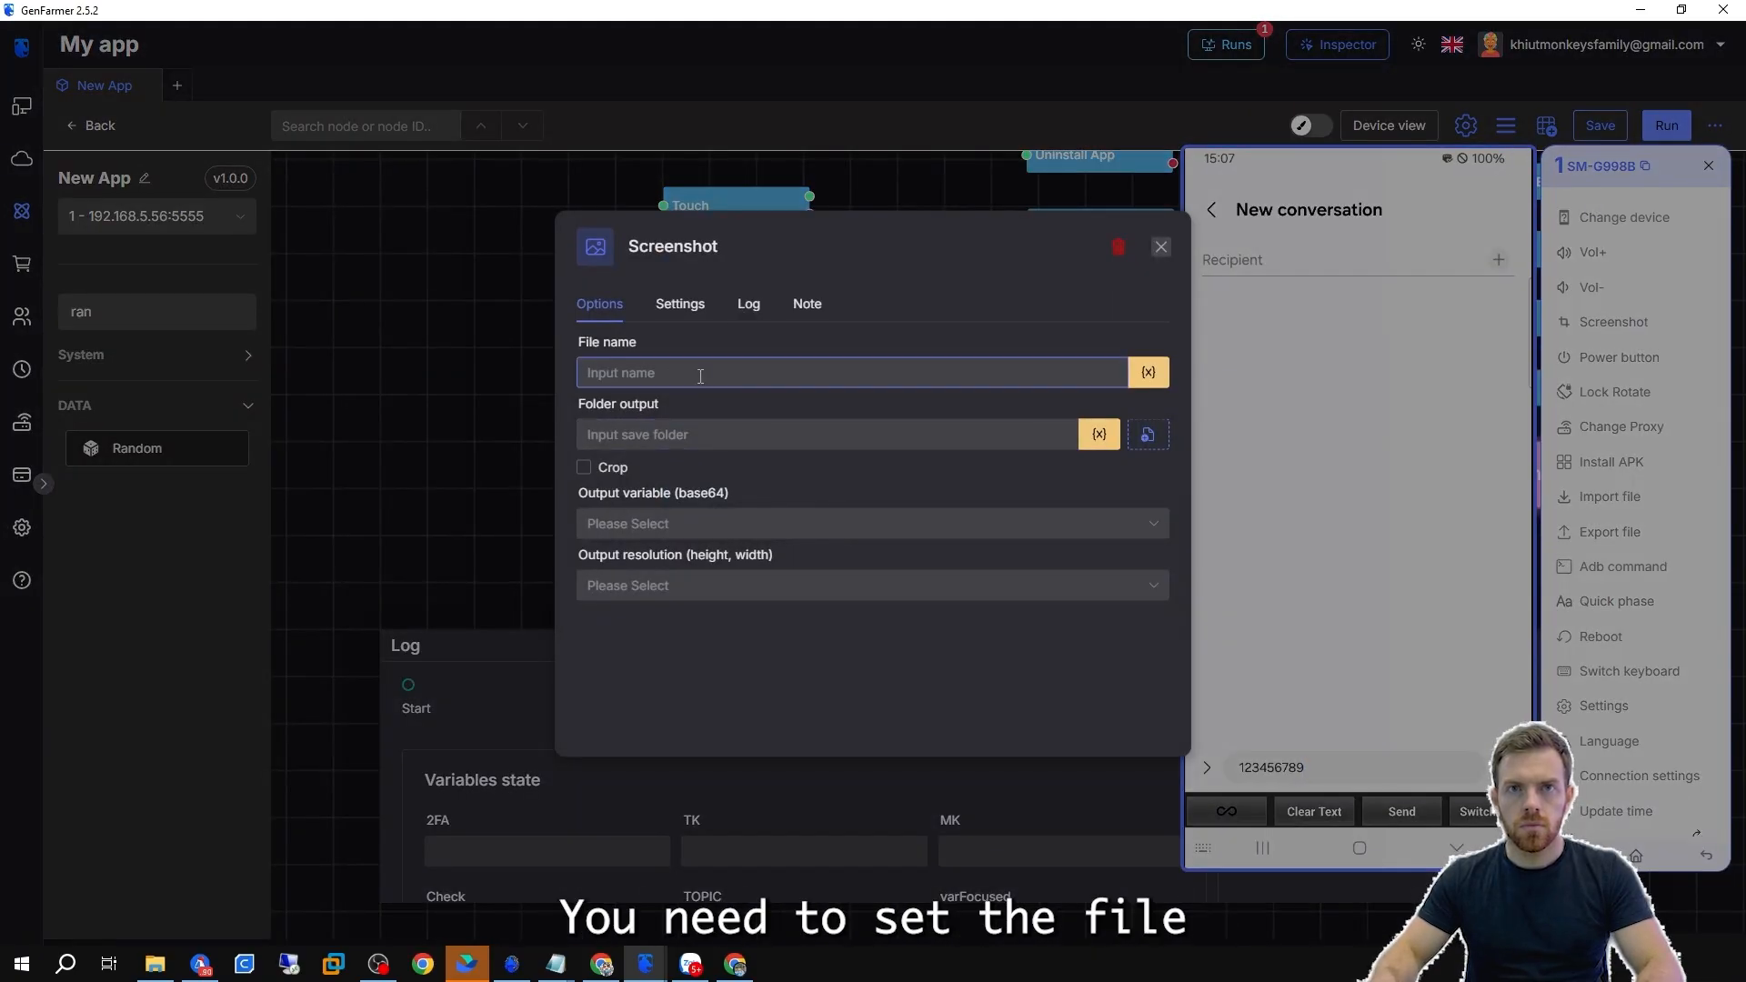
{"action": "left_click", "coordinate": [700, 376]}
{"action": "type", "text": "Test"}
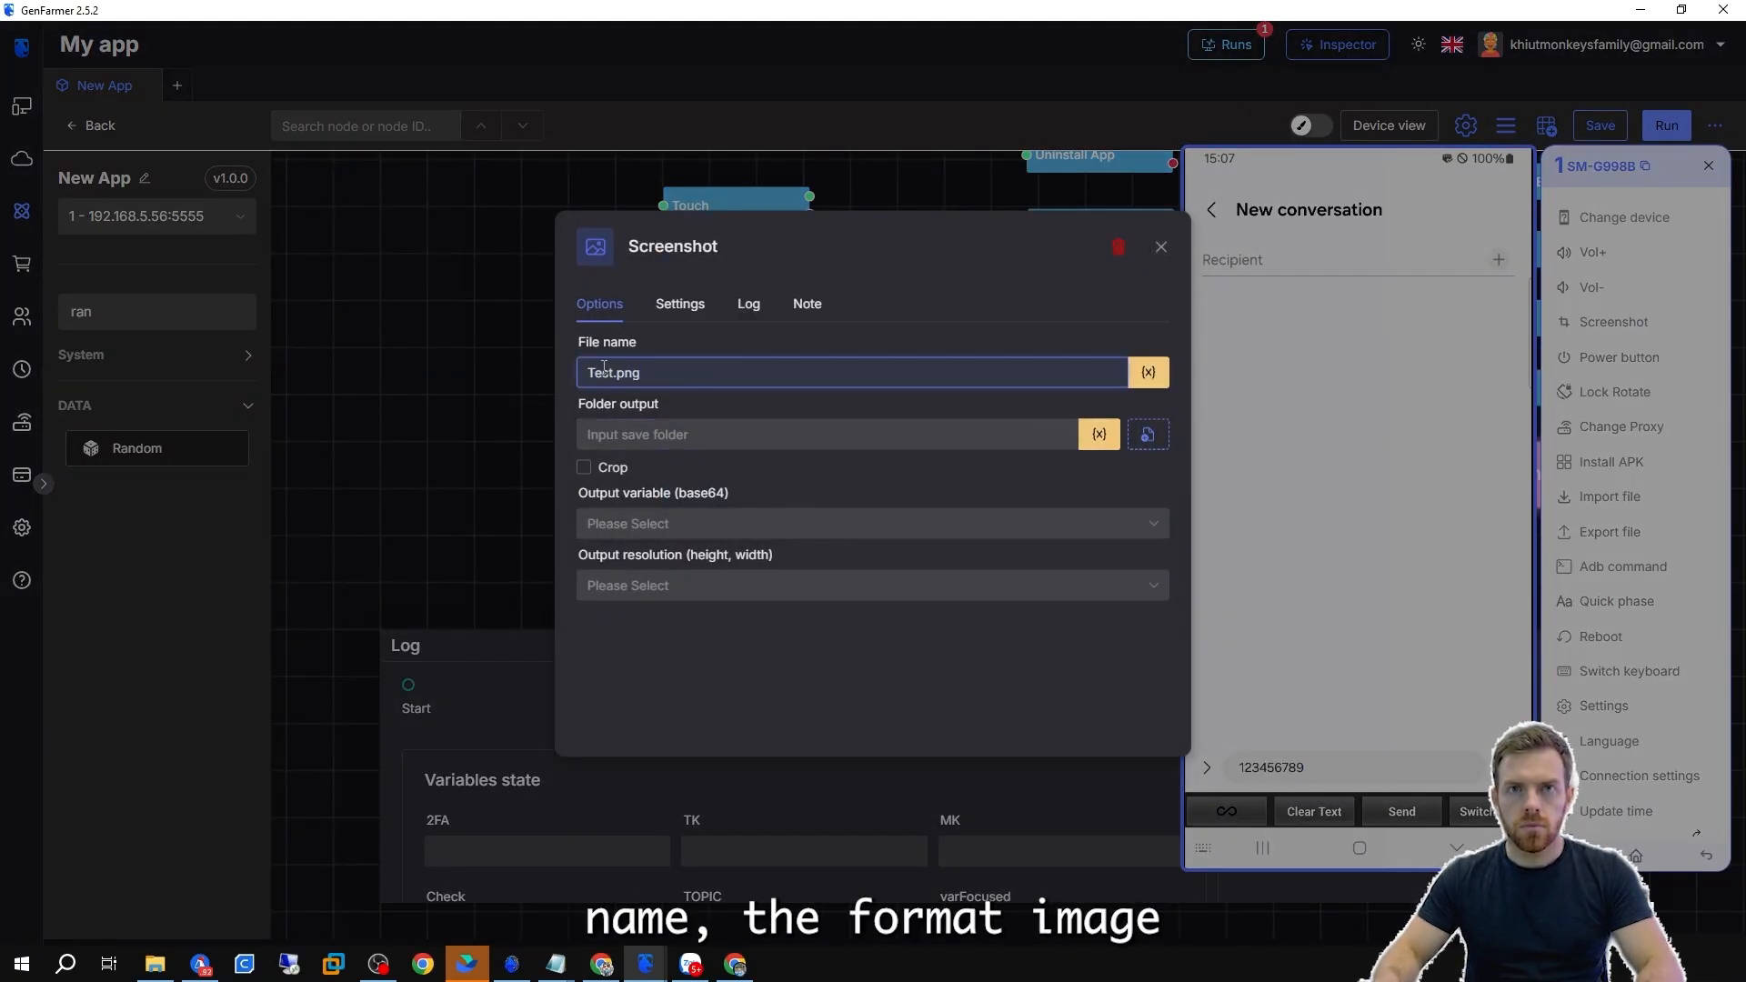
{"action": "left_click", "coordinate": [1152, 440]}
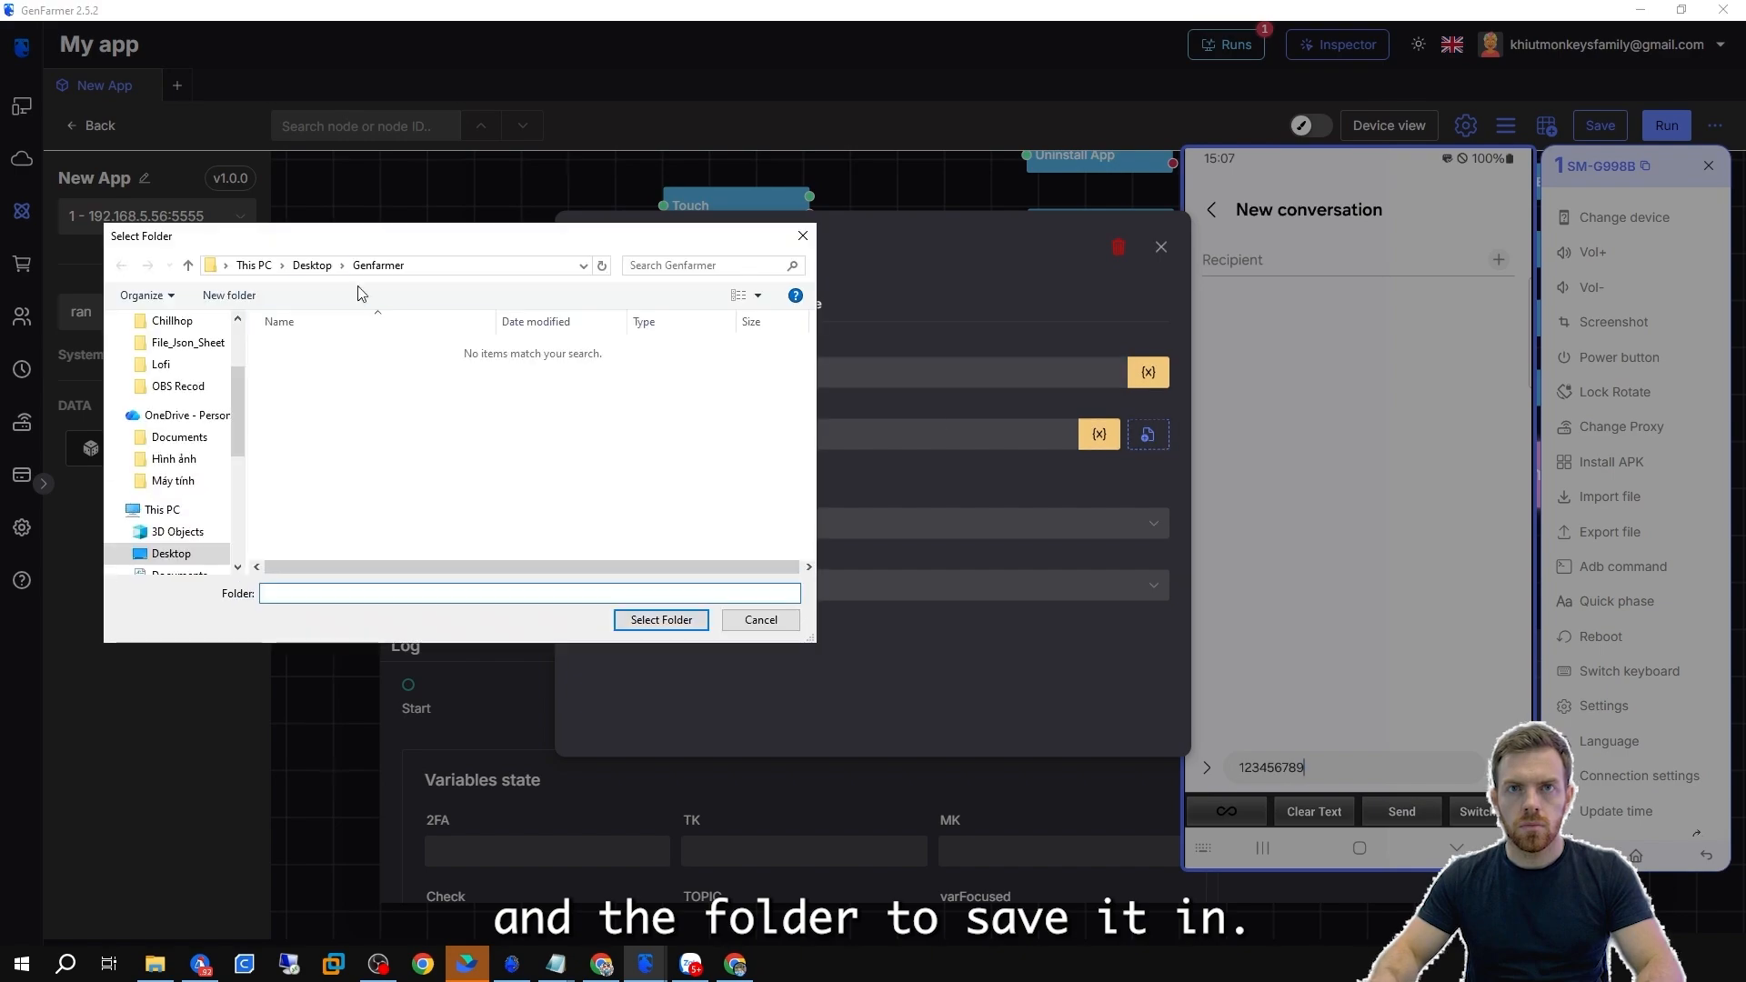
{"action": "left_click", "coordinate": [311, 366]}
{"action": "left_click", "coordinate": [668, 625]}
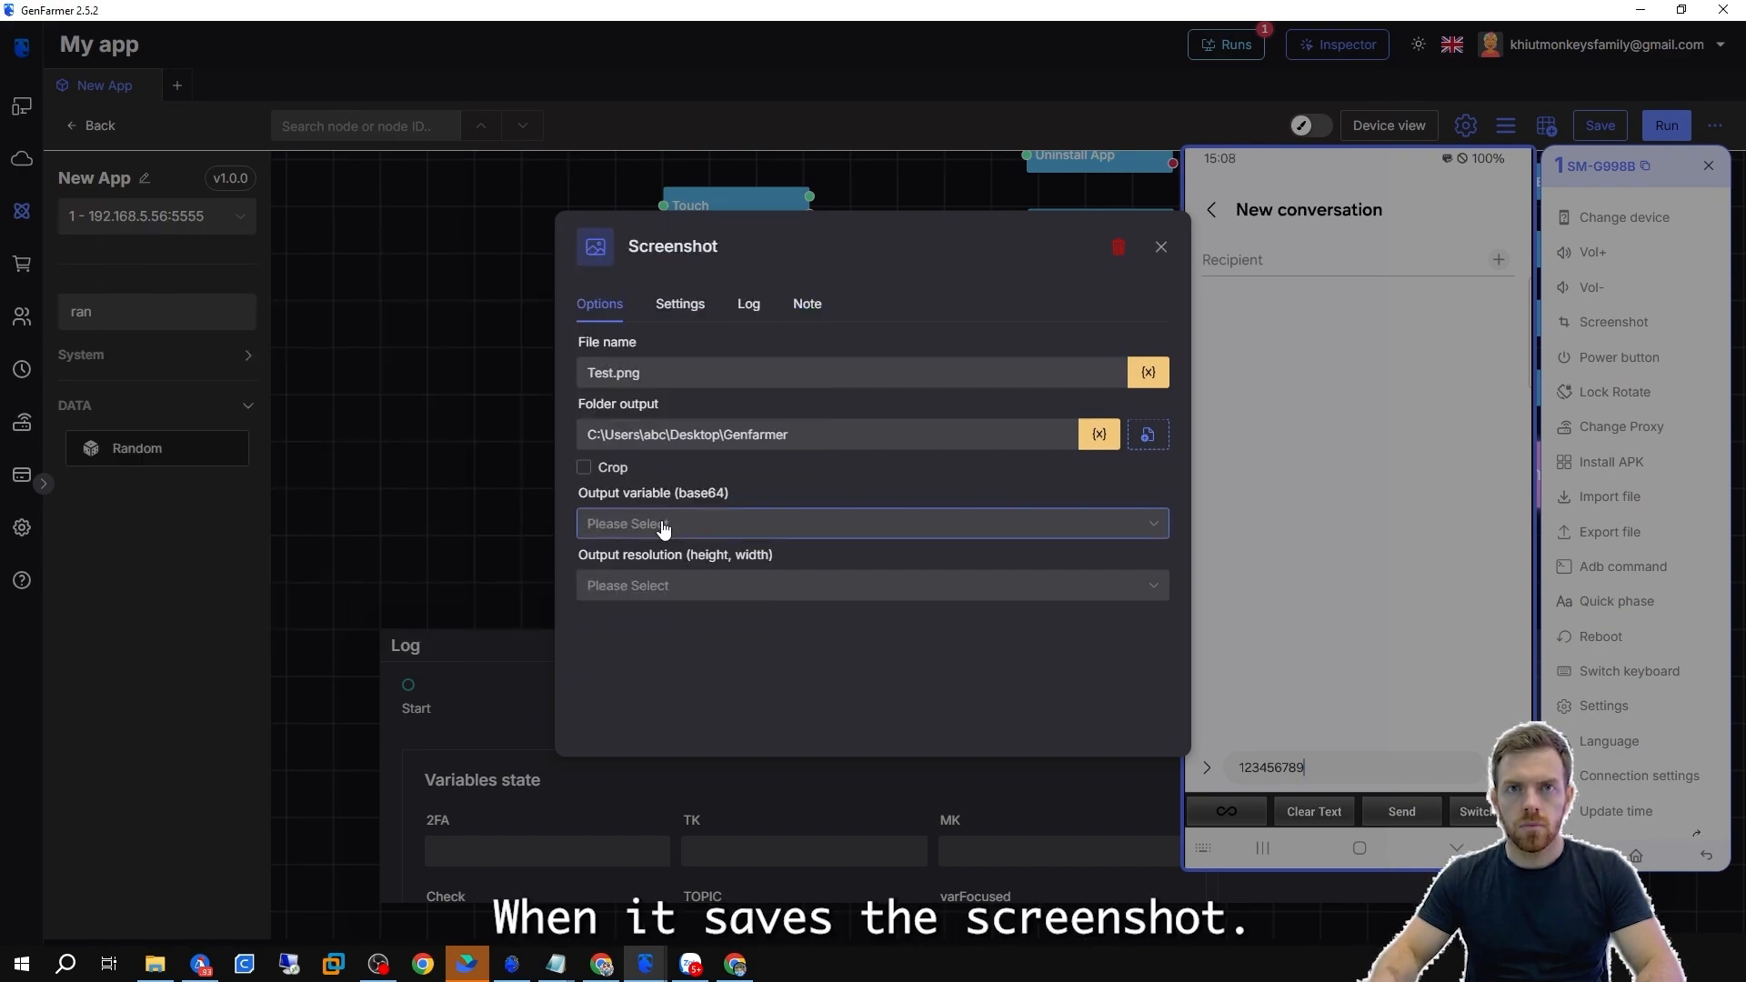
Create a VarBase64 variable and assign it as the screenshot's base64 output variable.
{"action": "left_click", "coordinate": [765, 524]}
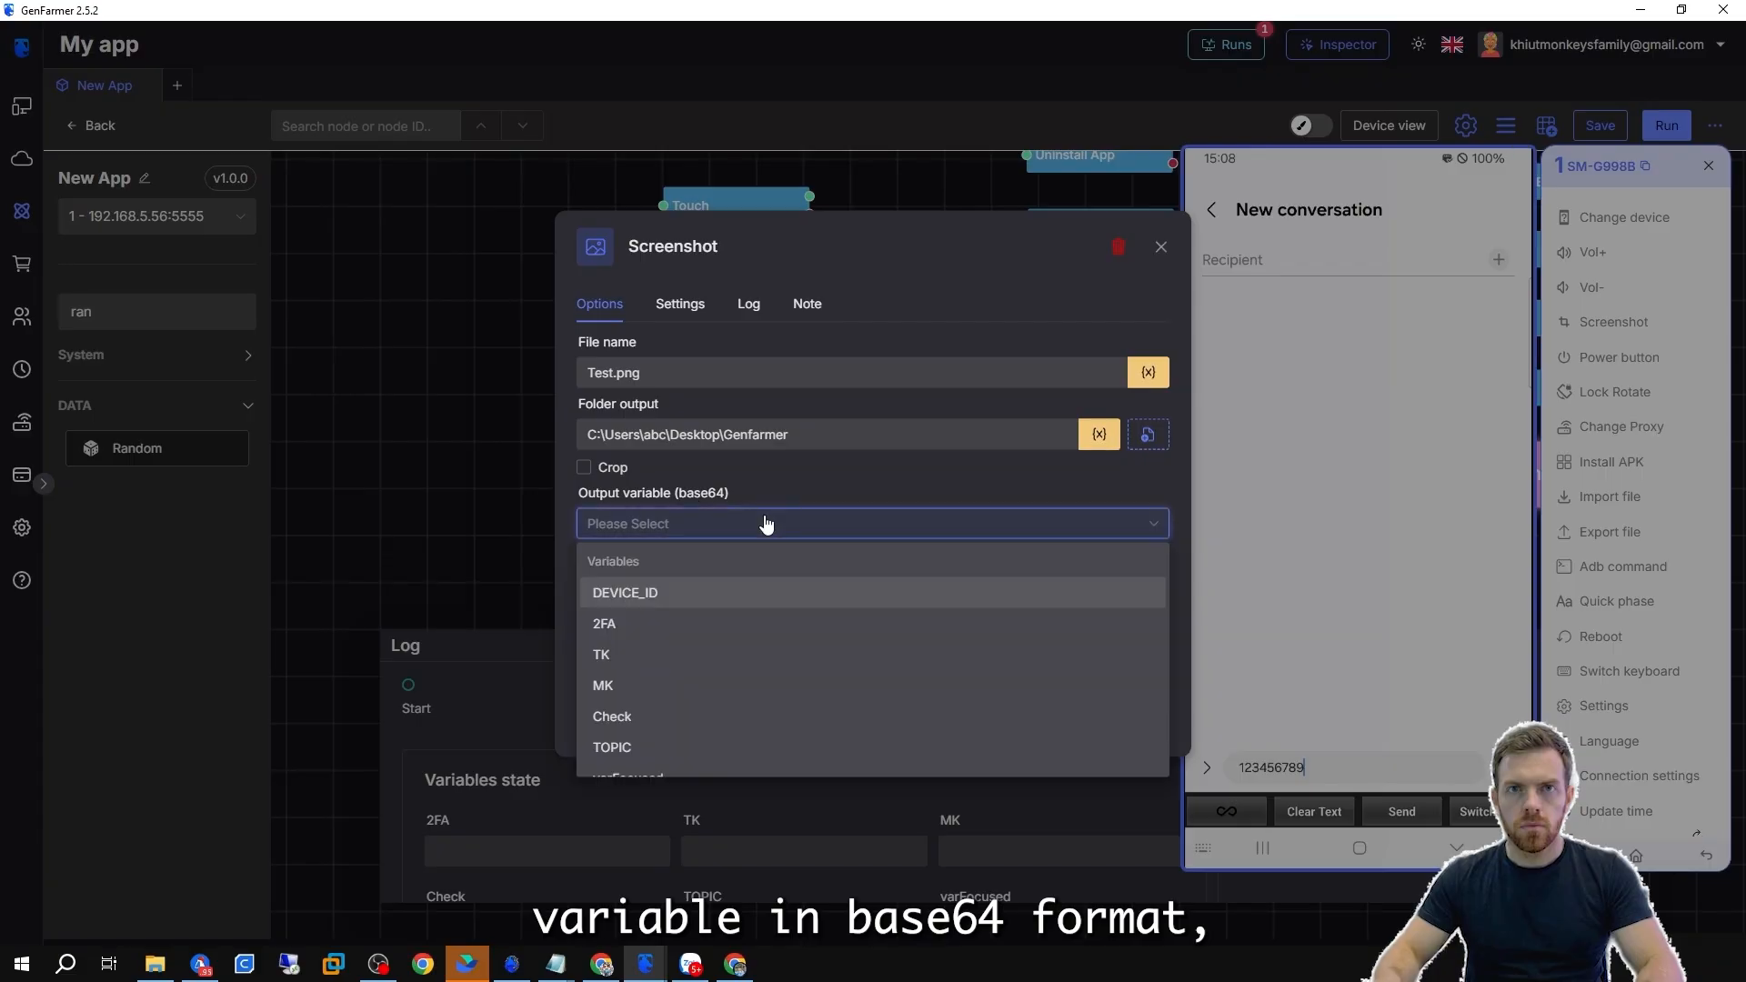
{"action": "type", "text": "Va"}
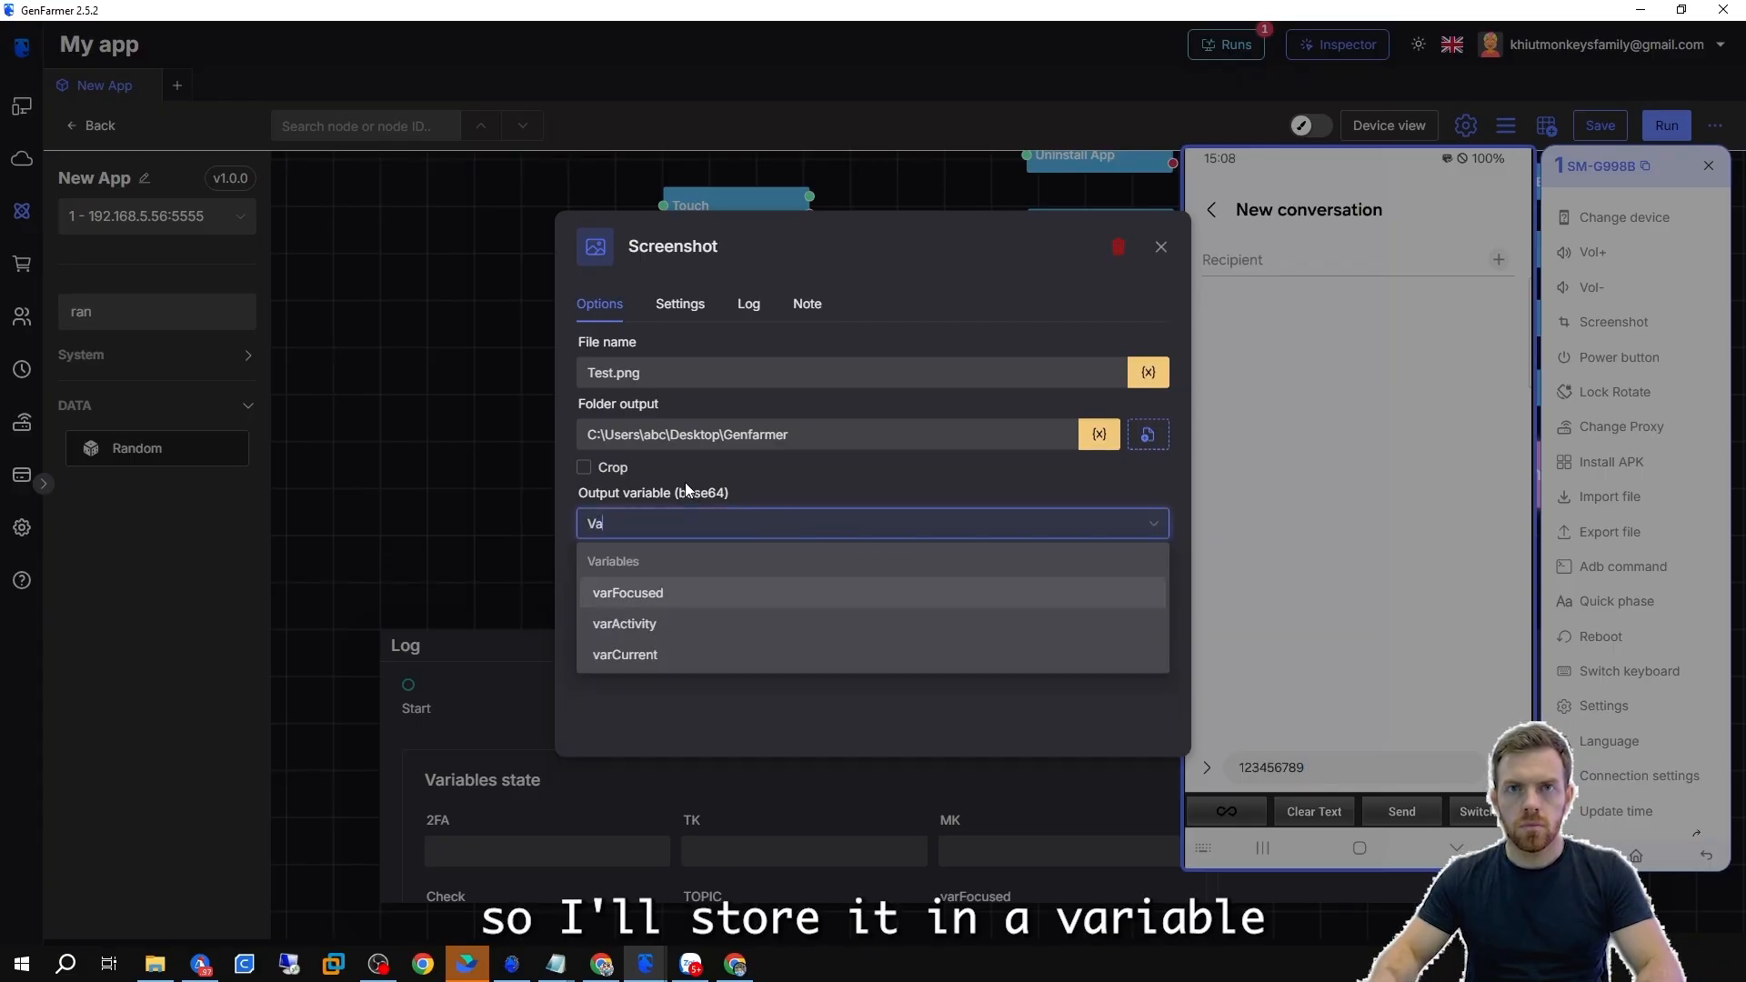
{"action": "type", "text": "rBase64"}
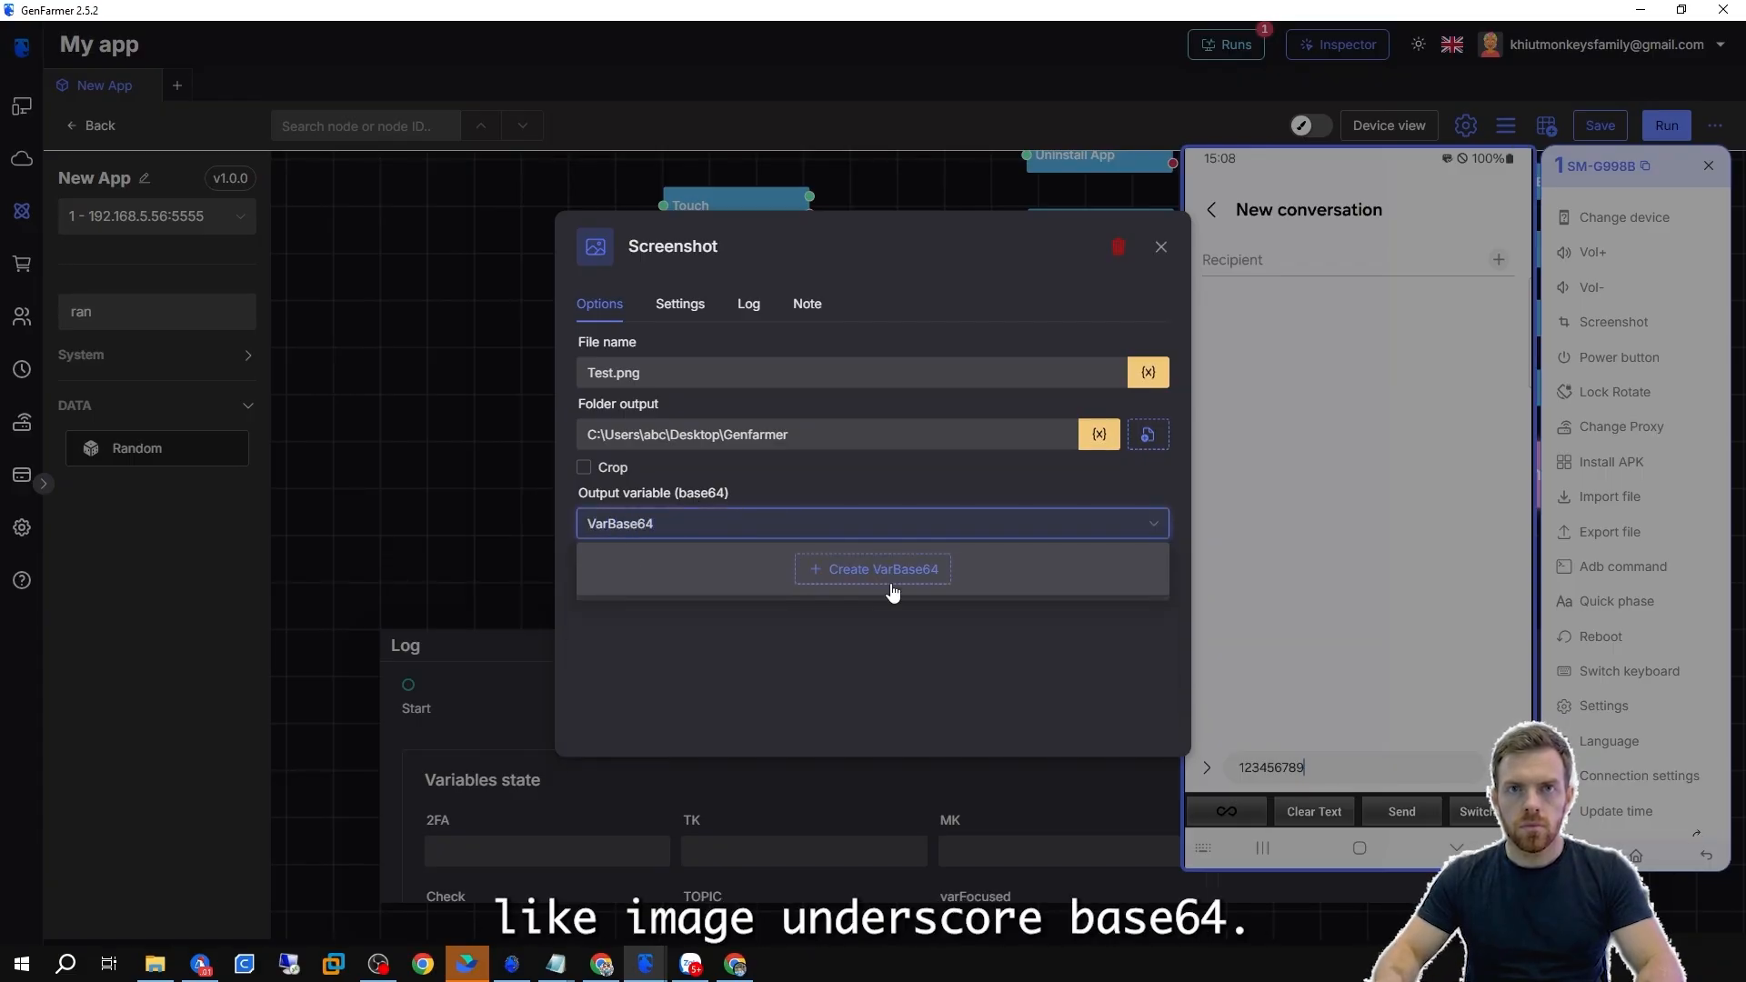
{"action": "left_click", "coordinate": [896, 571]}
Create a VarResolution variable and assign it as the screenshot's output resolution variable.
{"action": "left_click", "coordinate": [674, 596]}
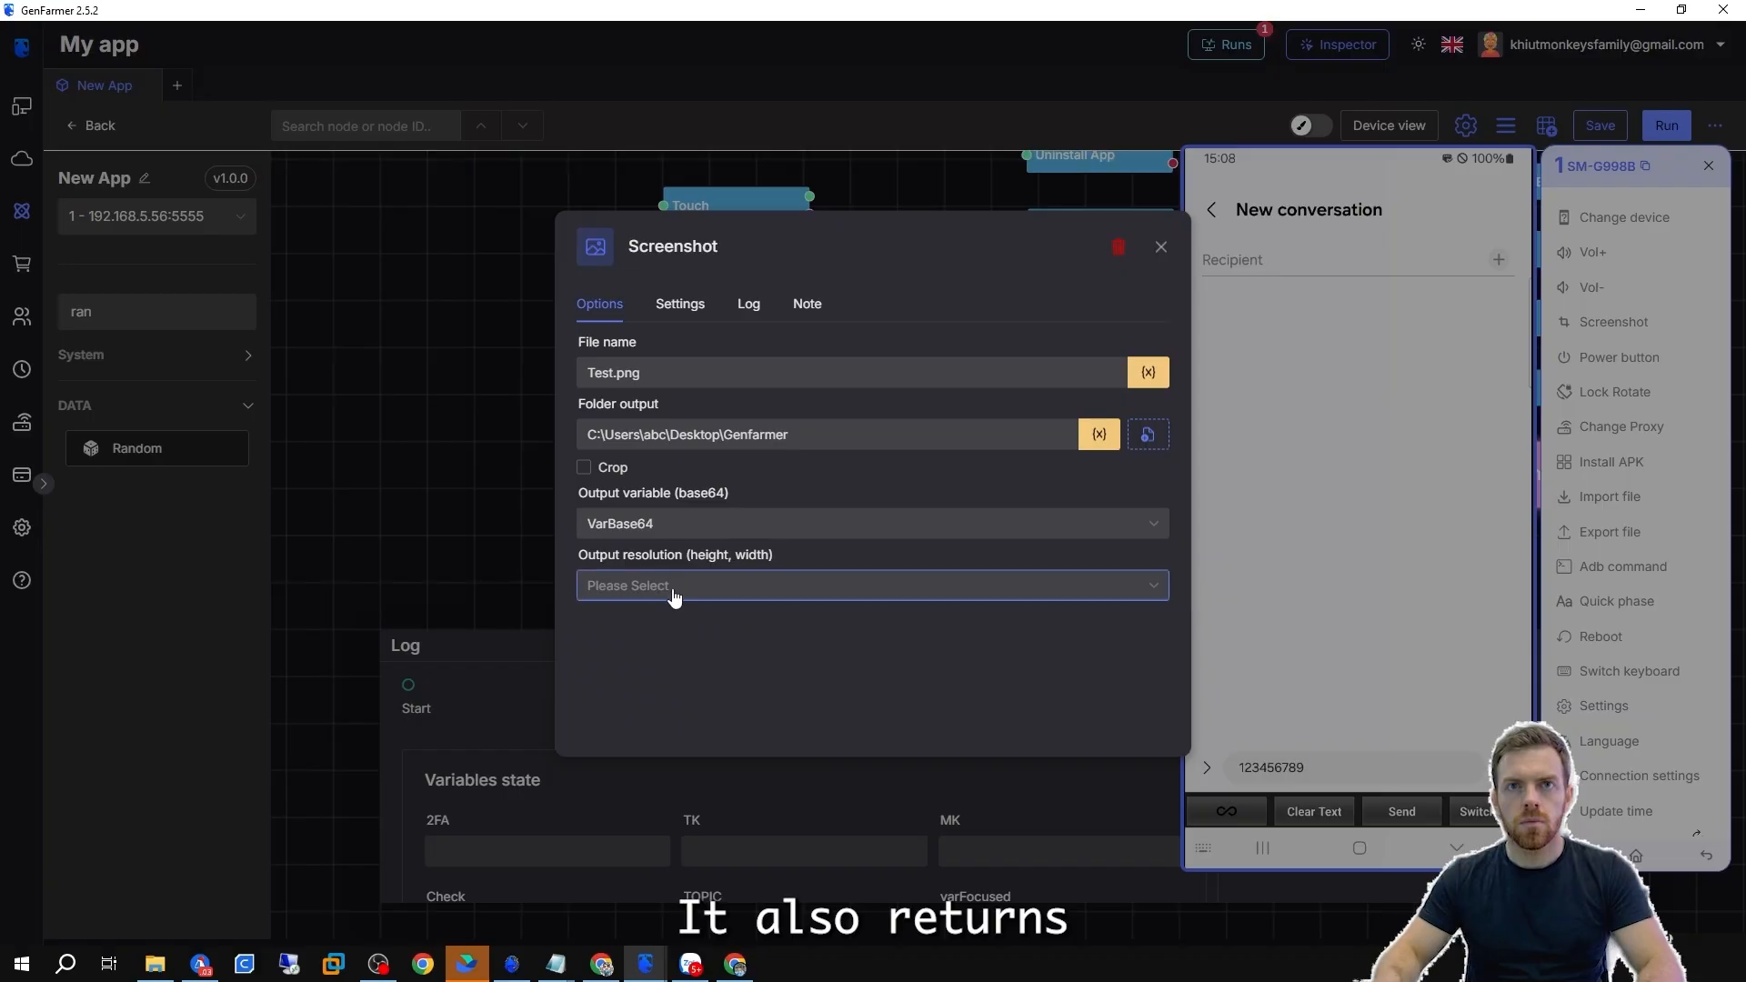
{"action": "type", "text": "VarRe"}
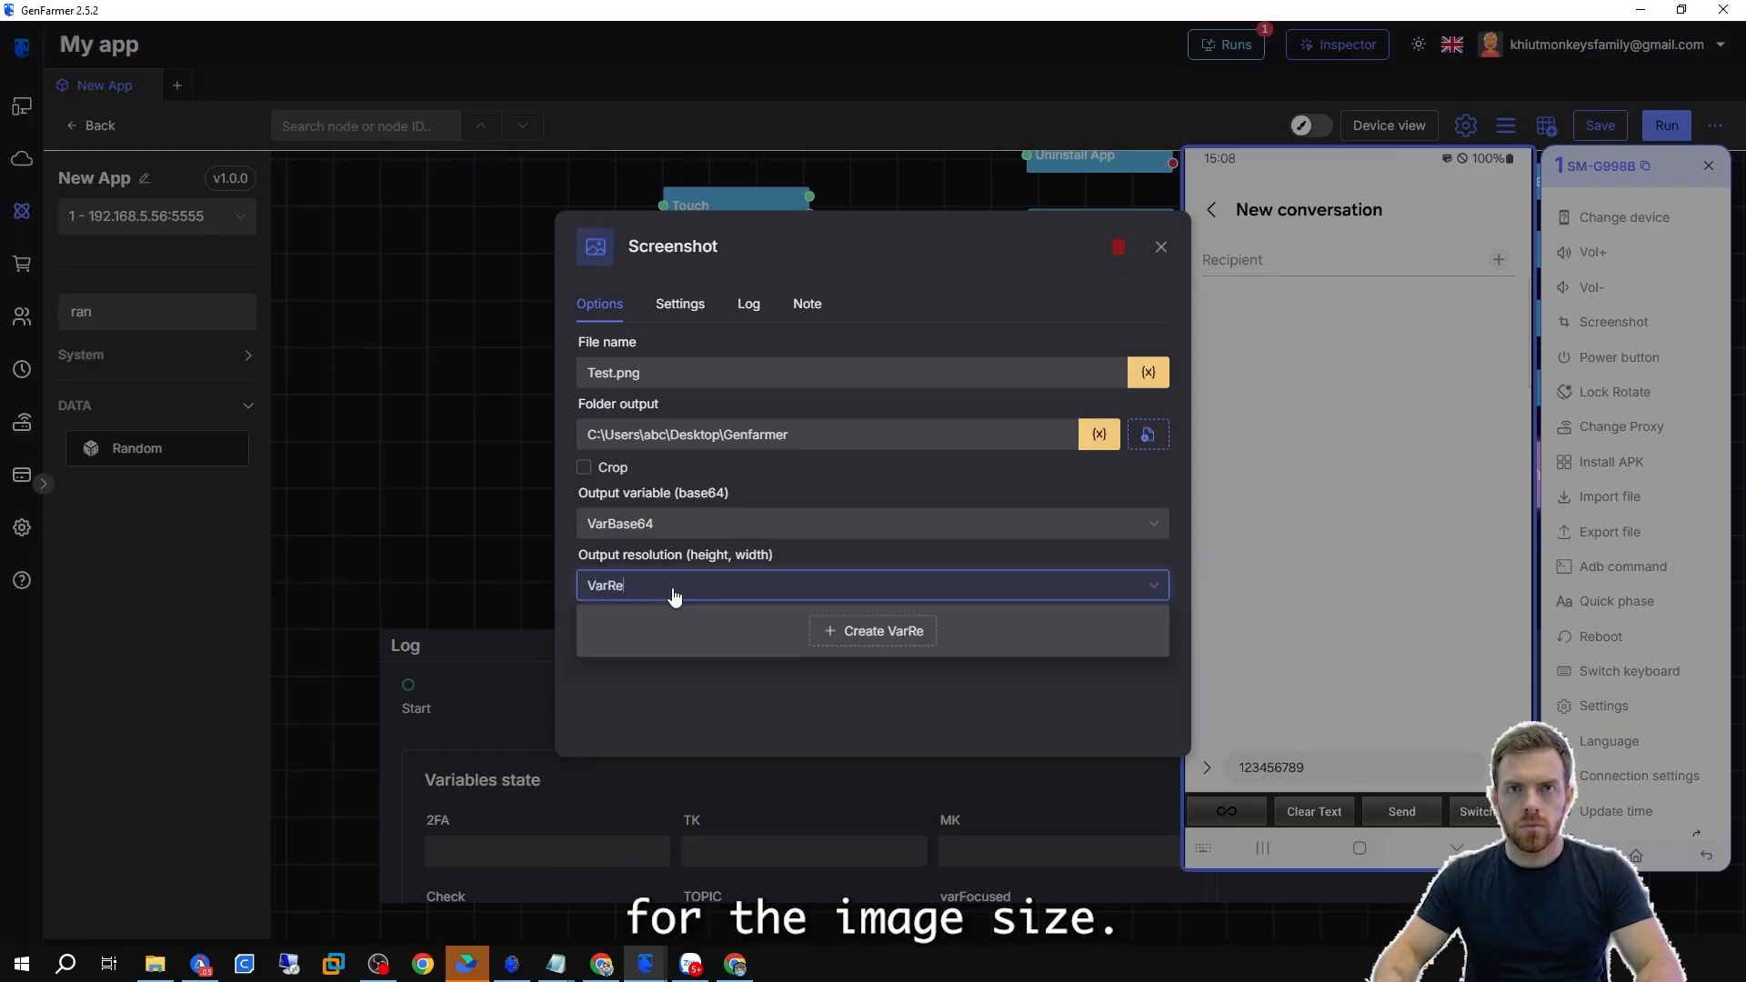
{"action": "type", "text": "solution"}
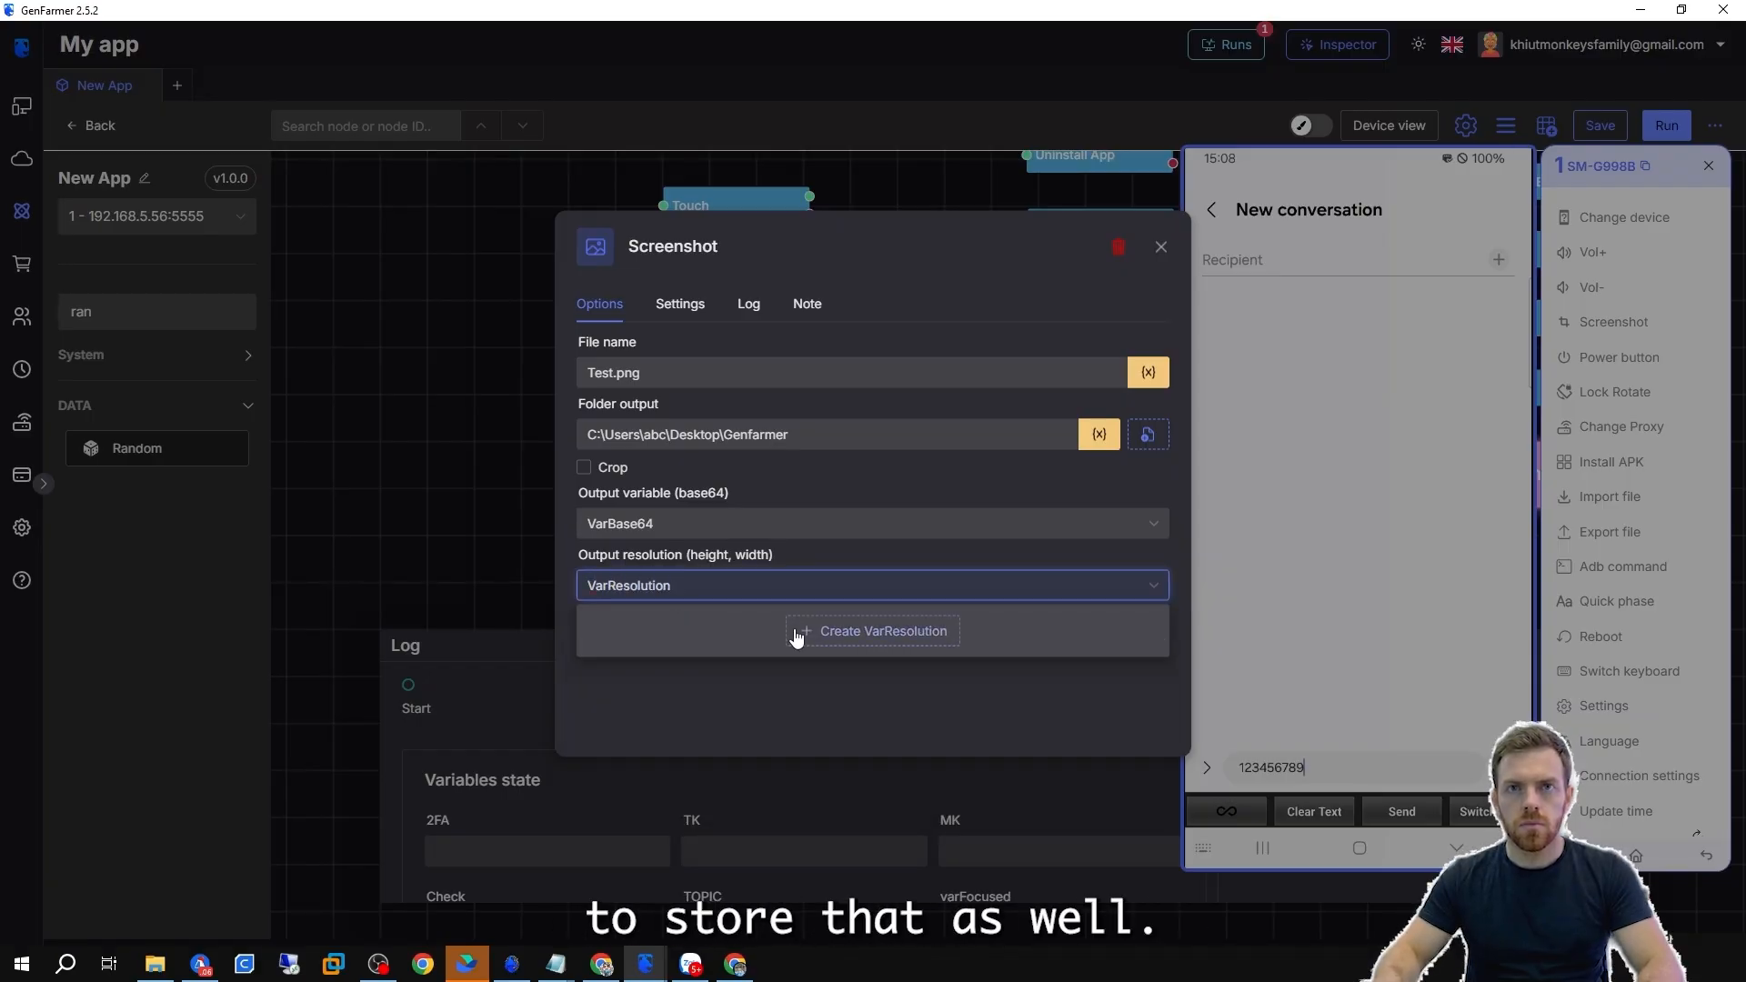
{"action": "left_click", "coordinate": [797, 638]}
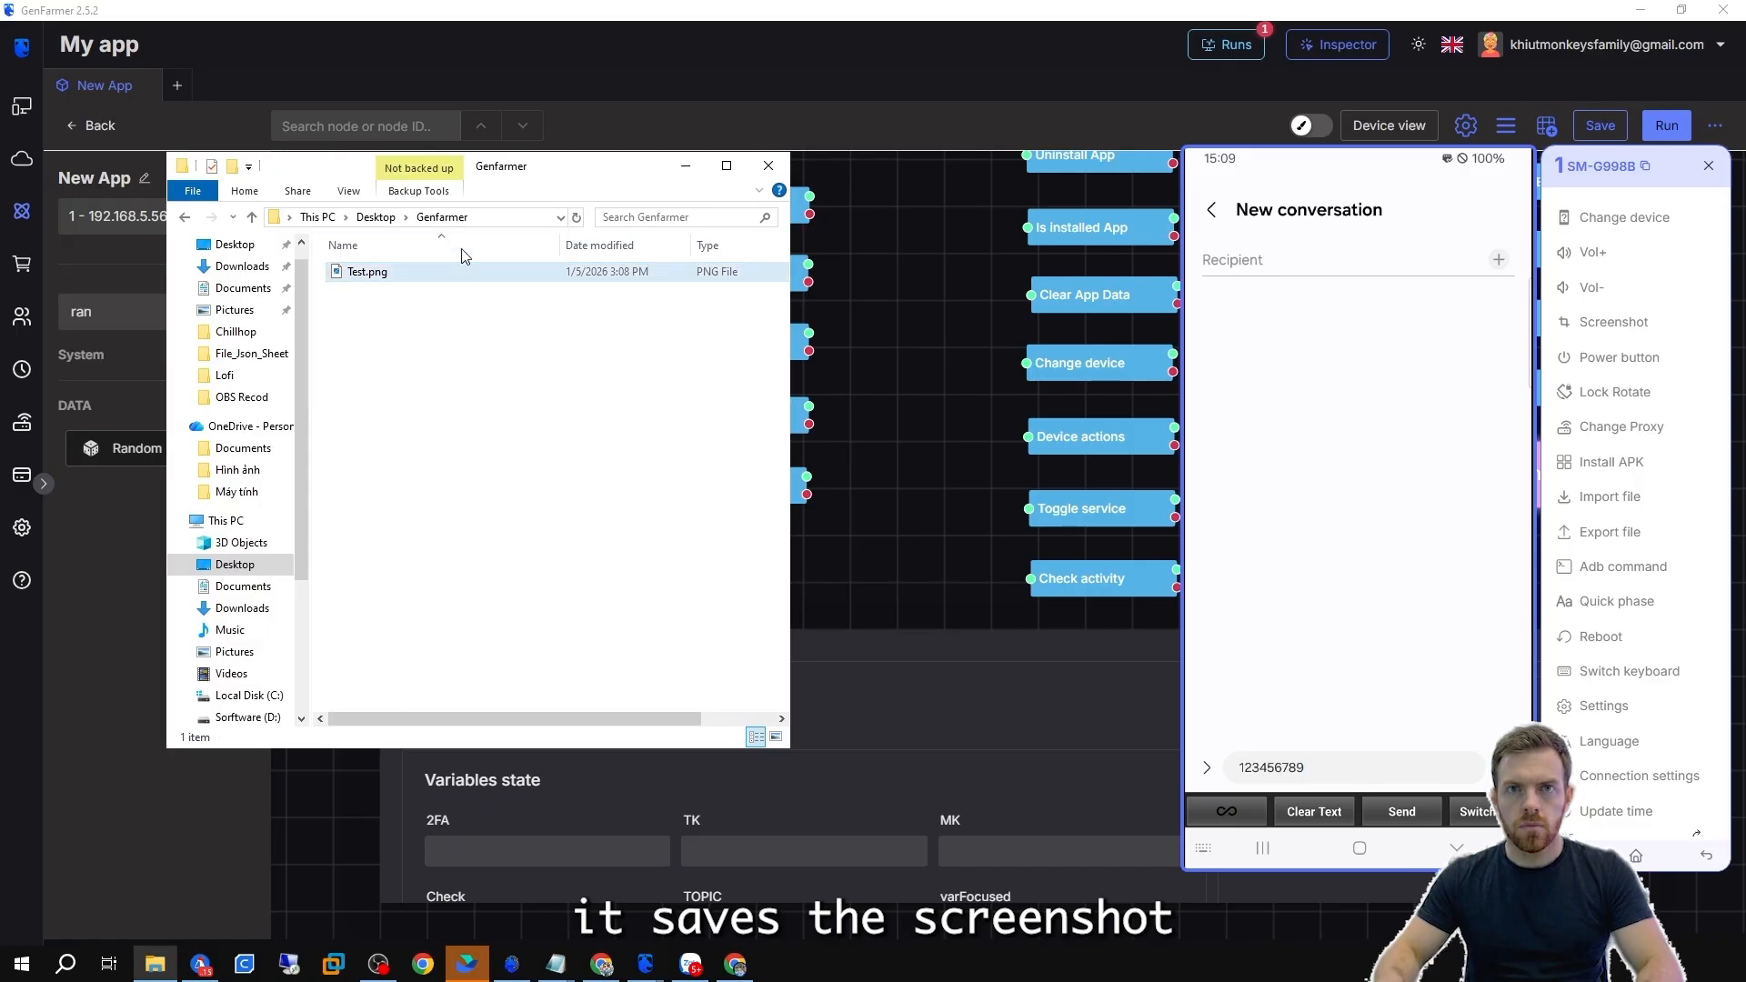
View the saved Test.png screenshot and the VarBase64 and VarResolution values in the log's variables state.
{"action": "double_click", "coordinate": [359, 272]}
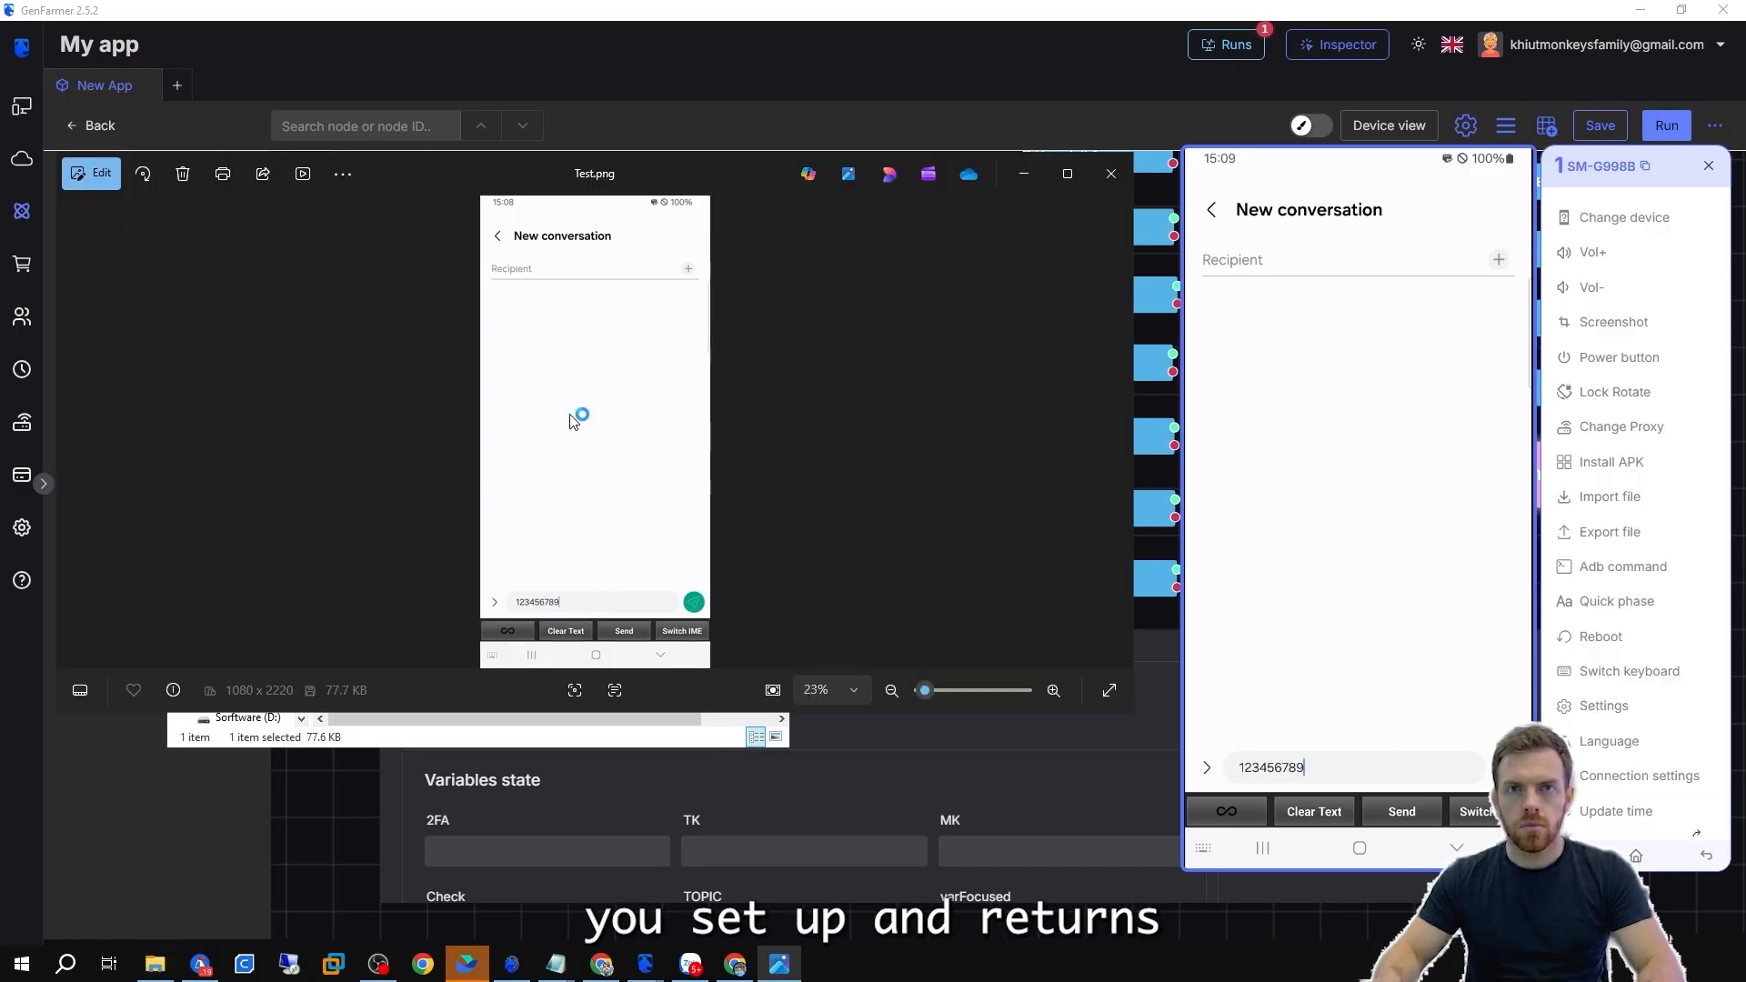
{"action": "left_click", "coordinate": [1111, 174]}
{"action": "left_click", "coordinate": [935, 745]}
{"action": "scroll", "coordinate": [935, 745], "scroll_direction": "down", "scroll_amount": 3}
{"action": "double_click", "coordinate": [531, 833]}
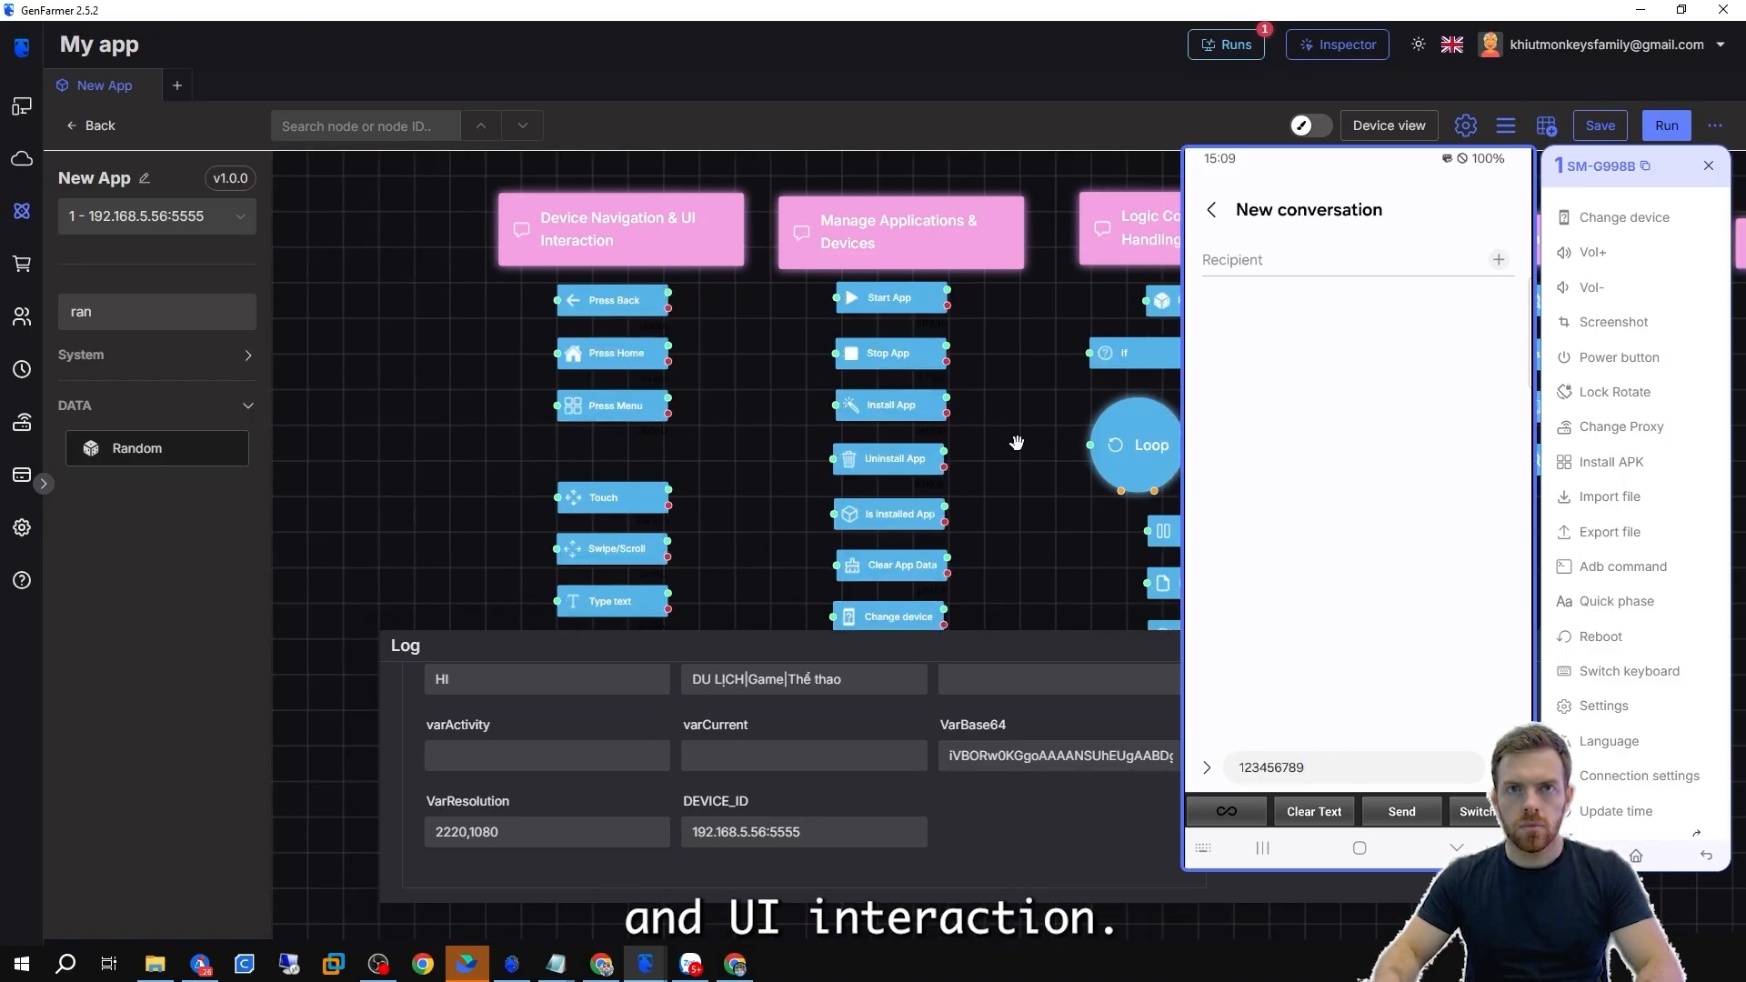
{"action": "left_click_drag", "start_coordinate": [1032, 365], "coordinate": [787, 438]}
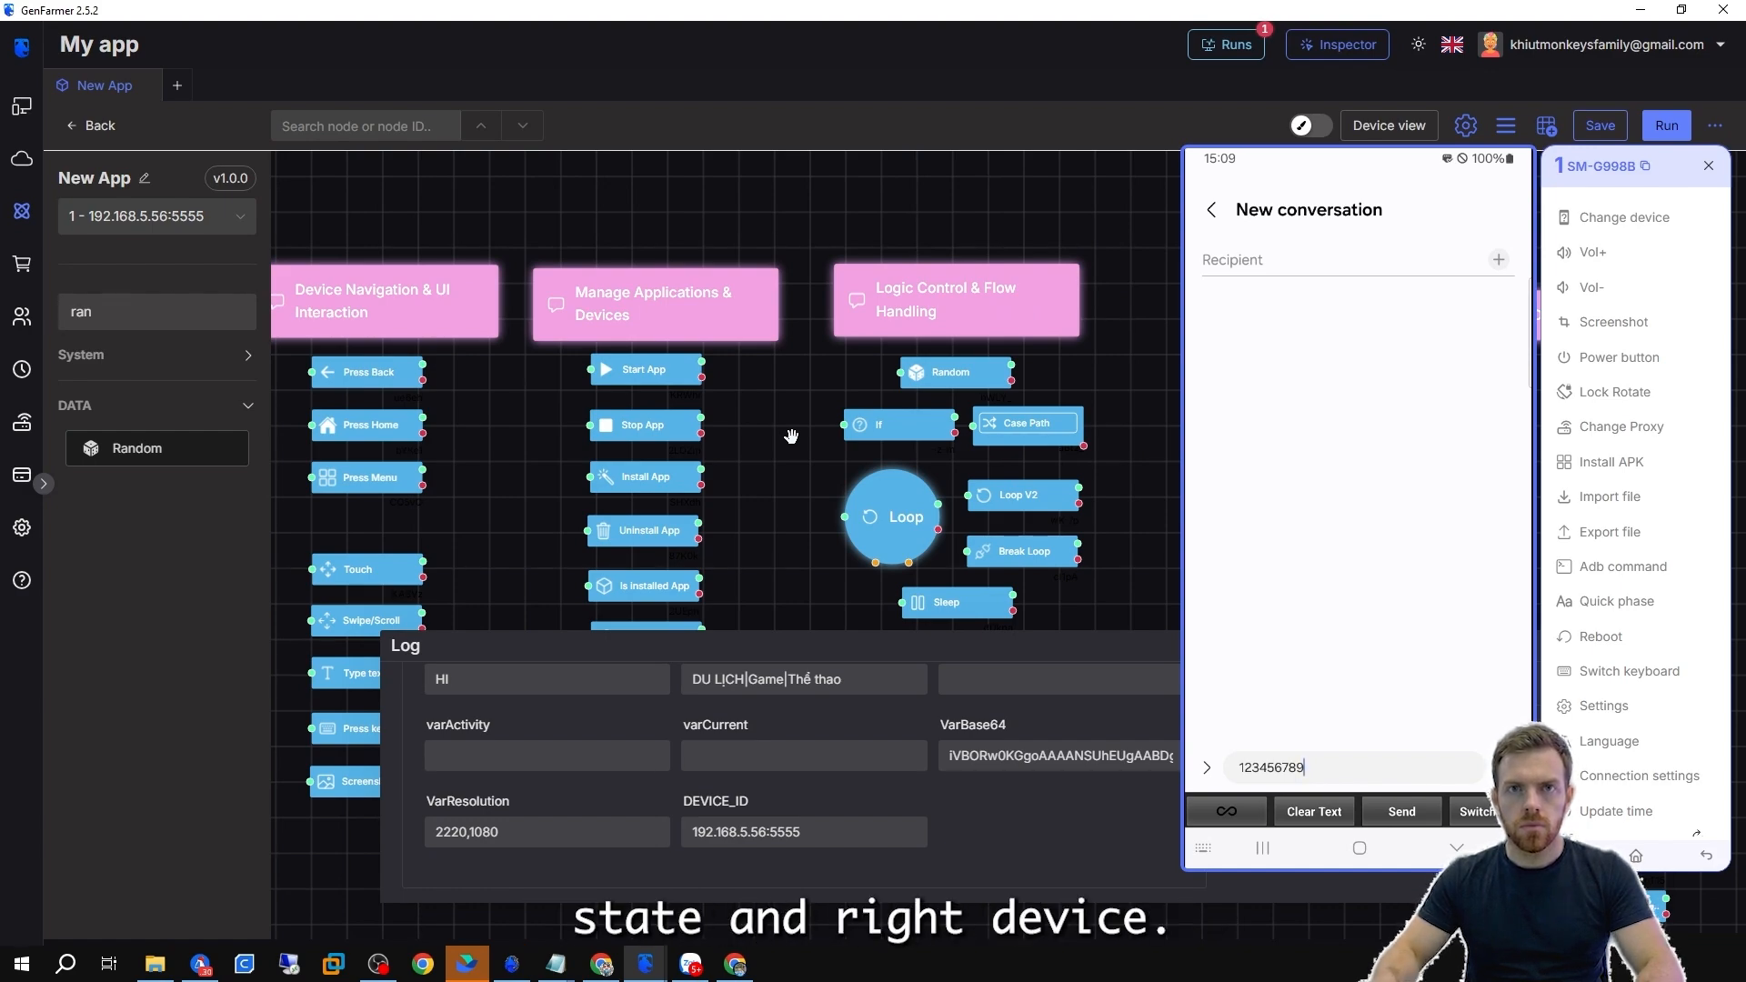
Examine the Start App node's package name and timeout options, and return the phone to its home screen.
{"action": "scroll", "coordinate": [785, 441], "scroll_direction": "up", "scroll_amount": 3}
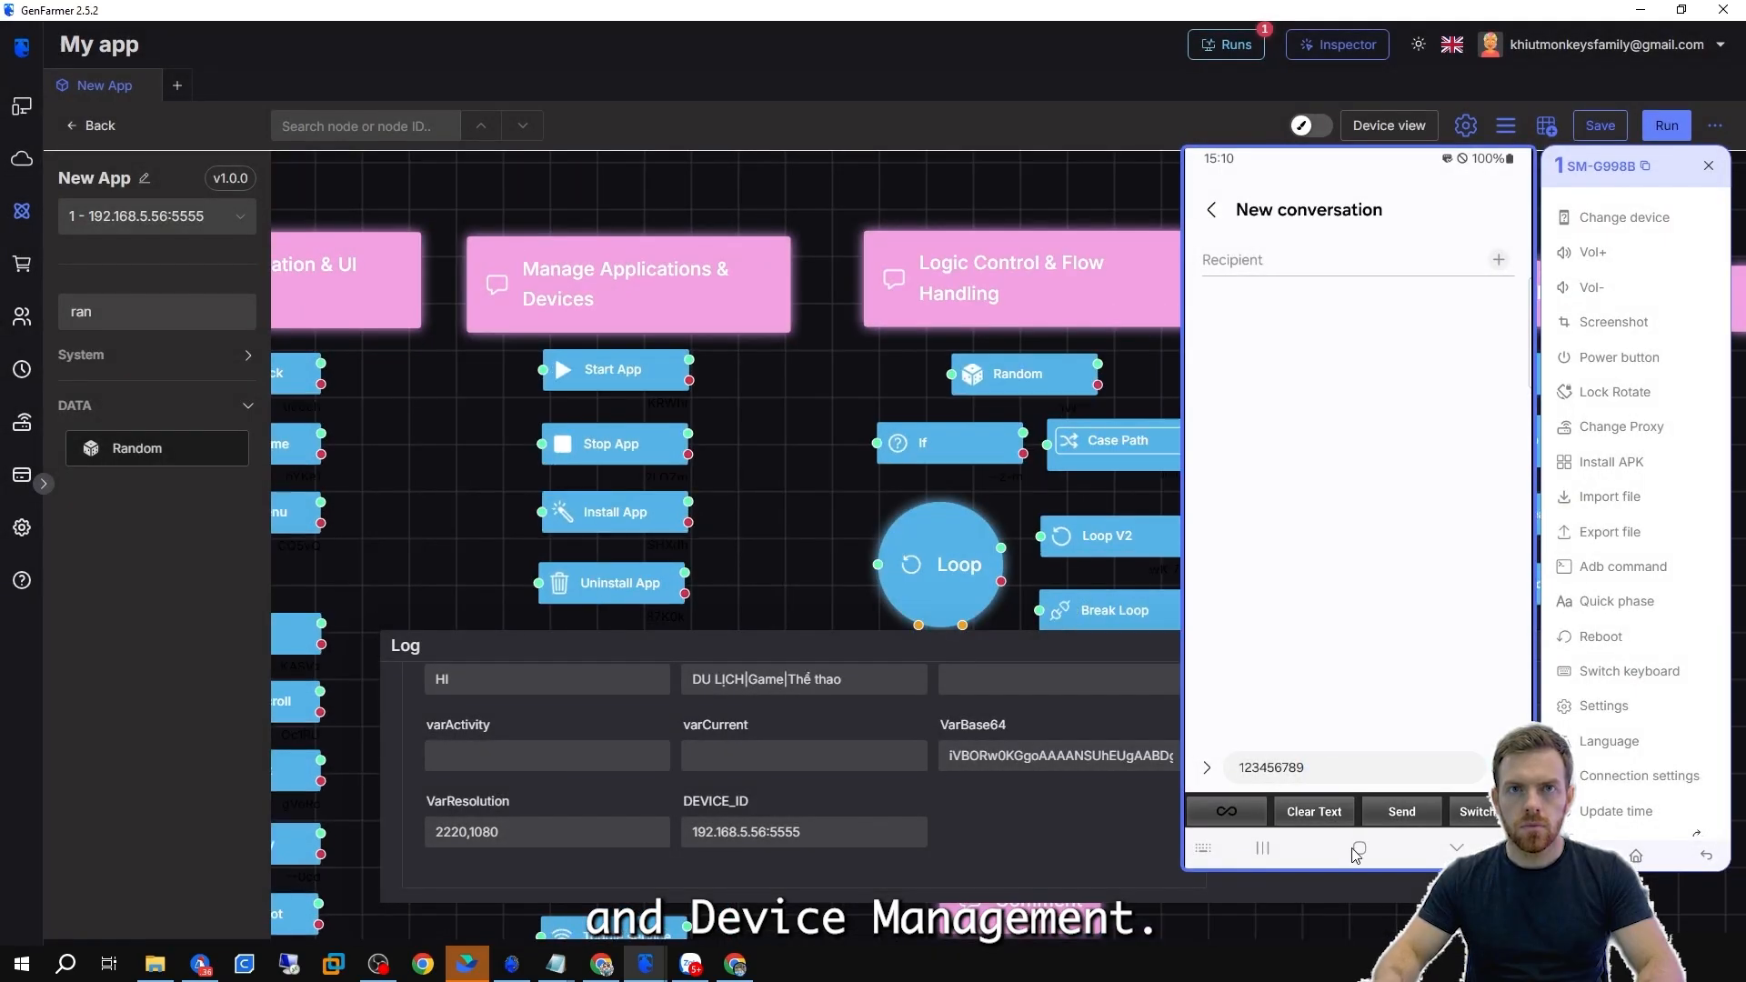
{"action": "left_click", "coordinate": [1355, 852]}
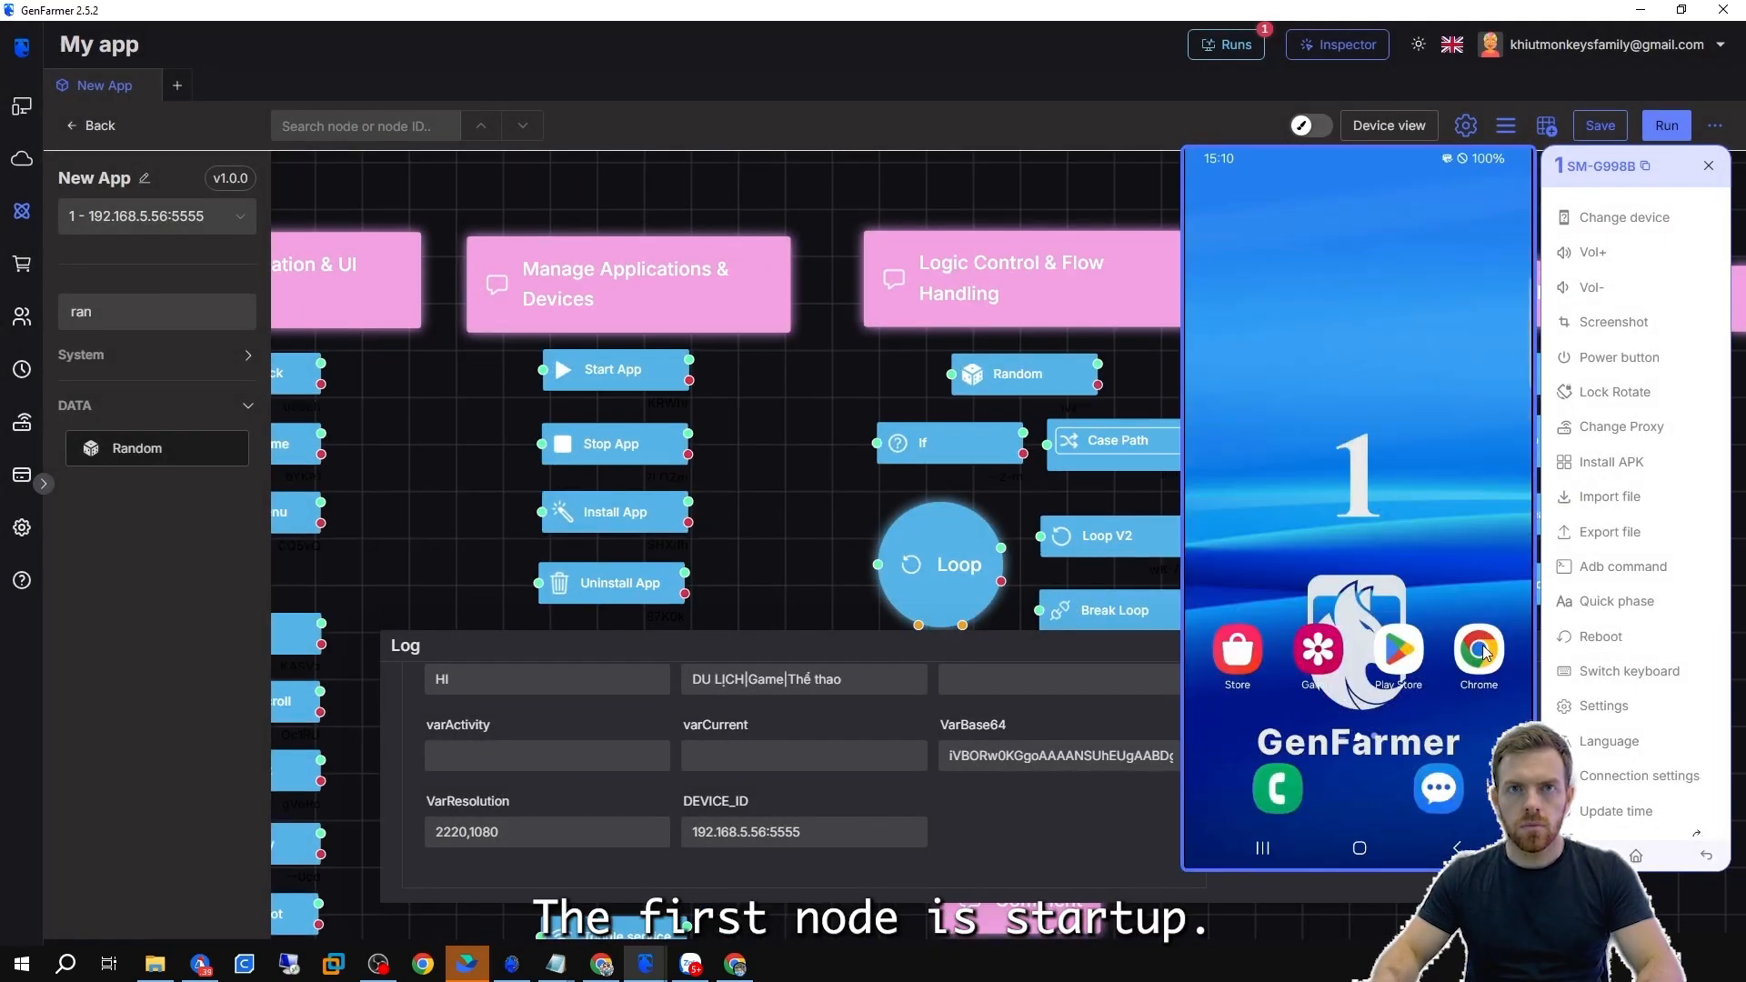
{"action": "double_click", "coordinate": [615, 366]}
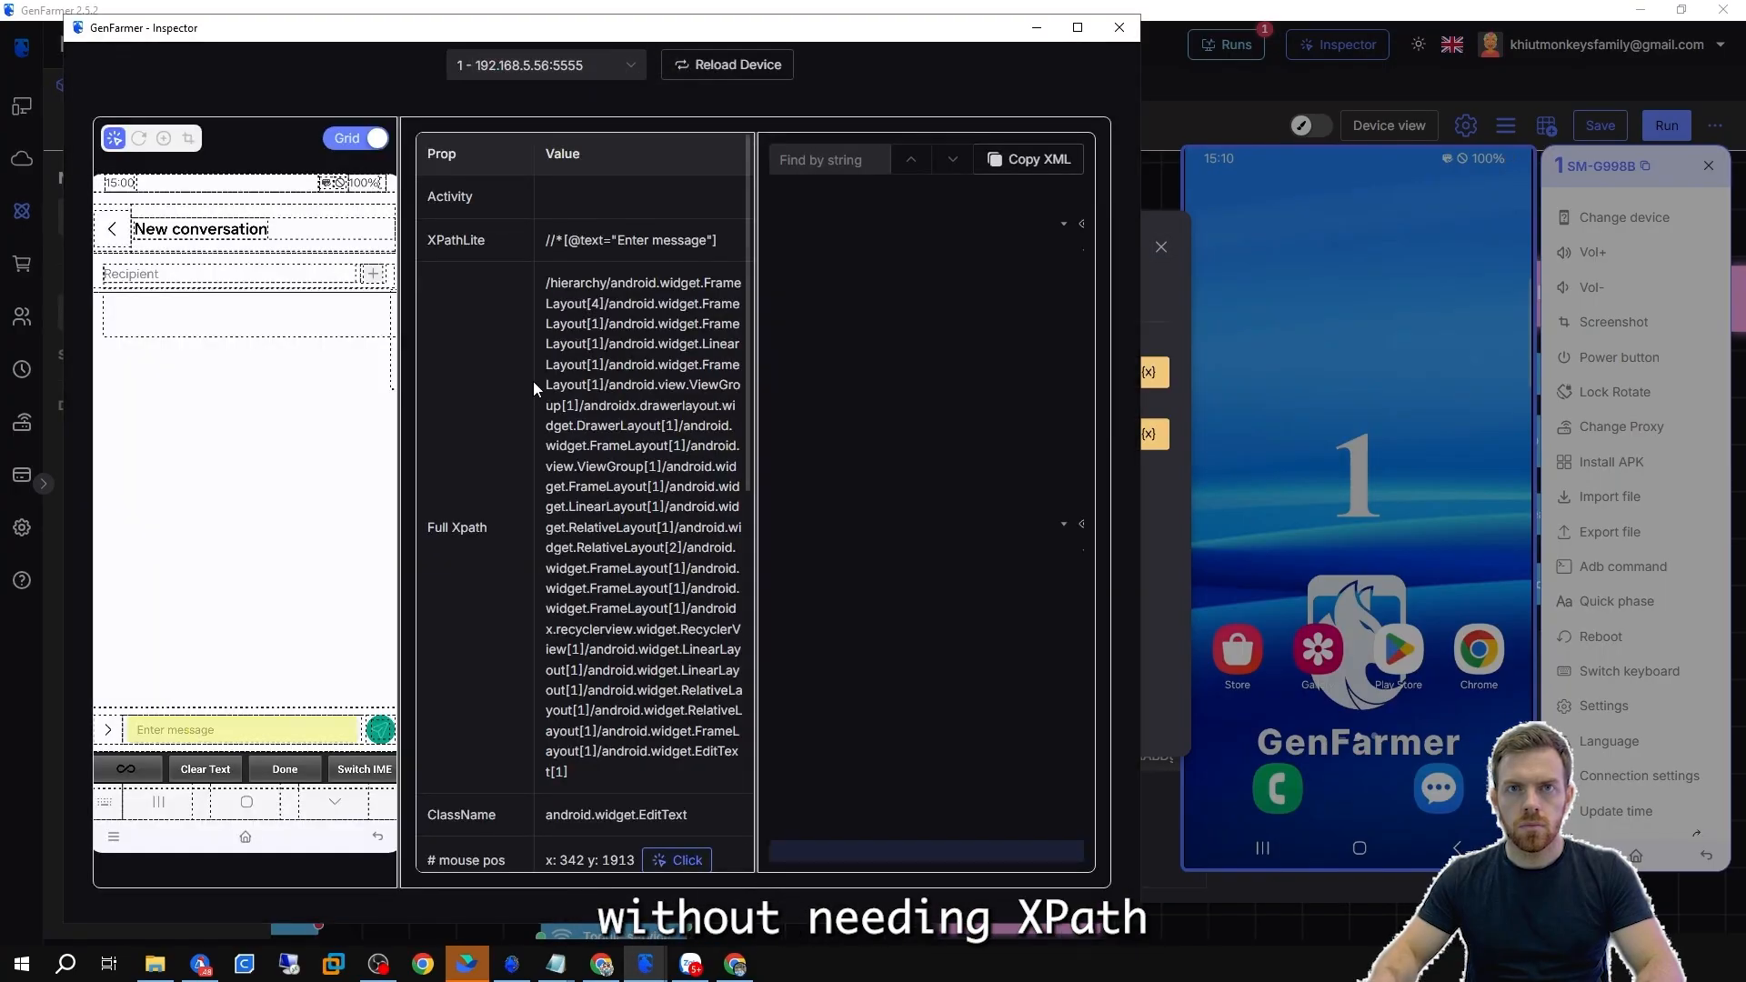
{"action": "left_click", "coordinate": [1120, 29]}
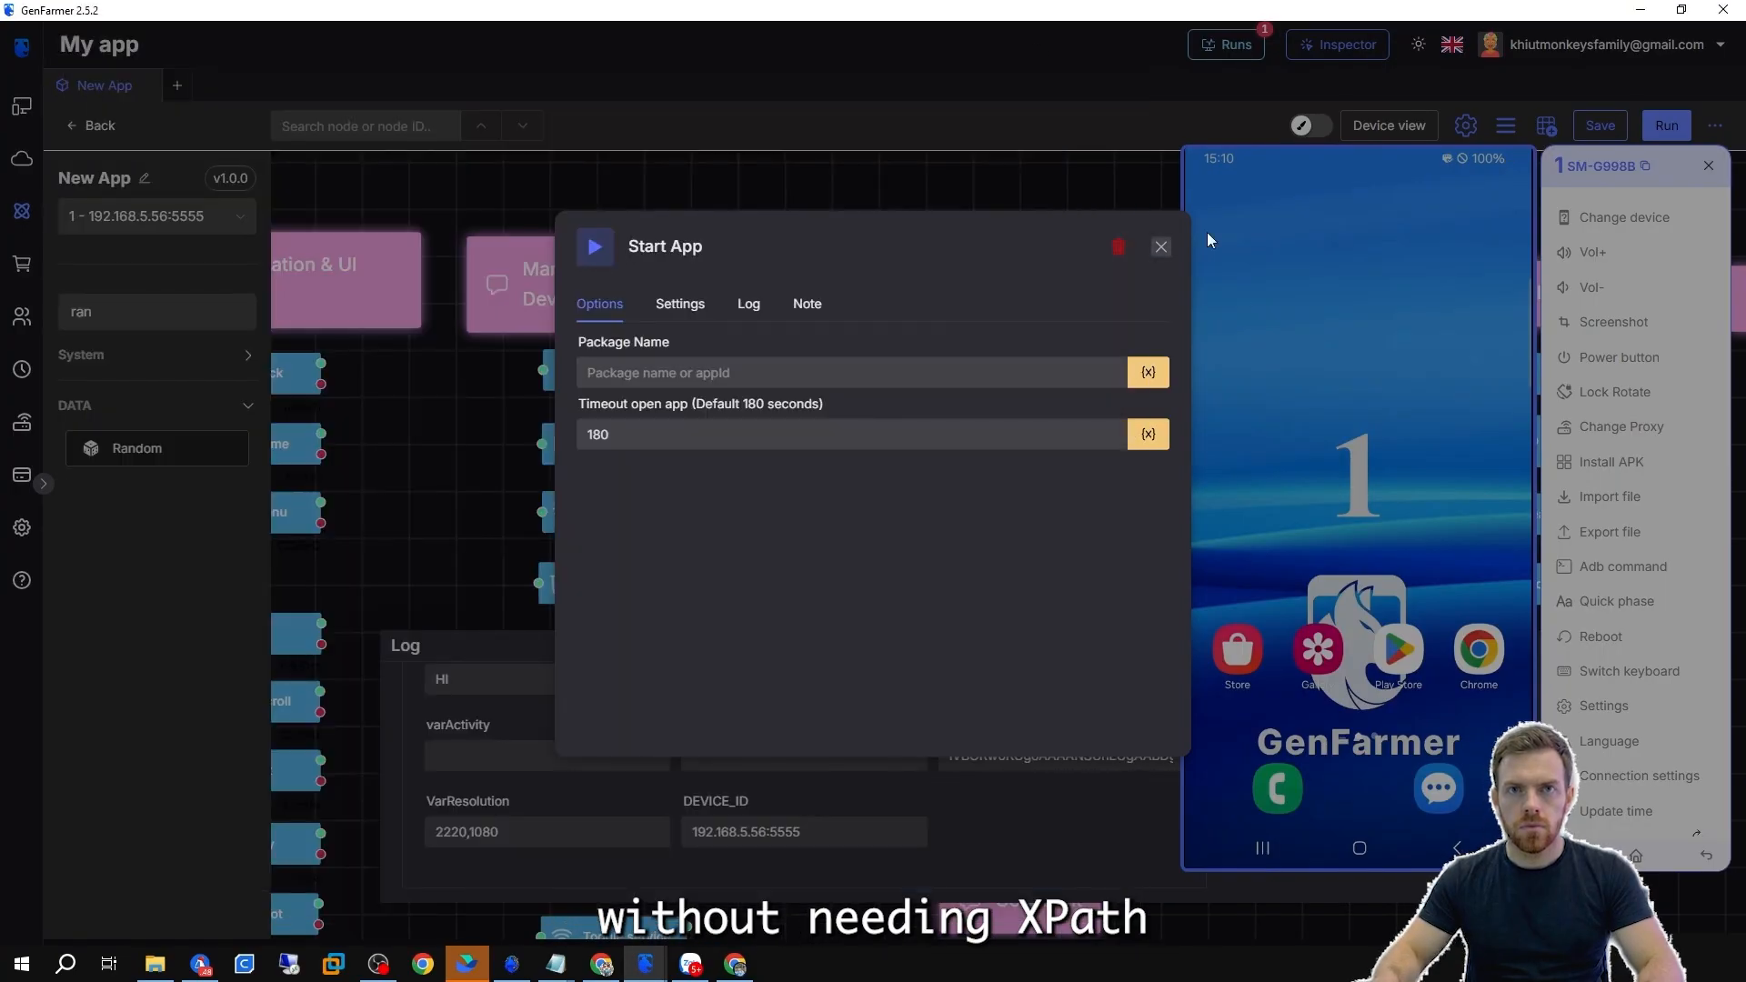
{"action": "left_click", "coordinate": [1162, 246]}
Open Chrome on the phone and copy its package name com.android.chrome from the Inspector.
{"action": "left_click", "coordinate": [1481, 651]}
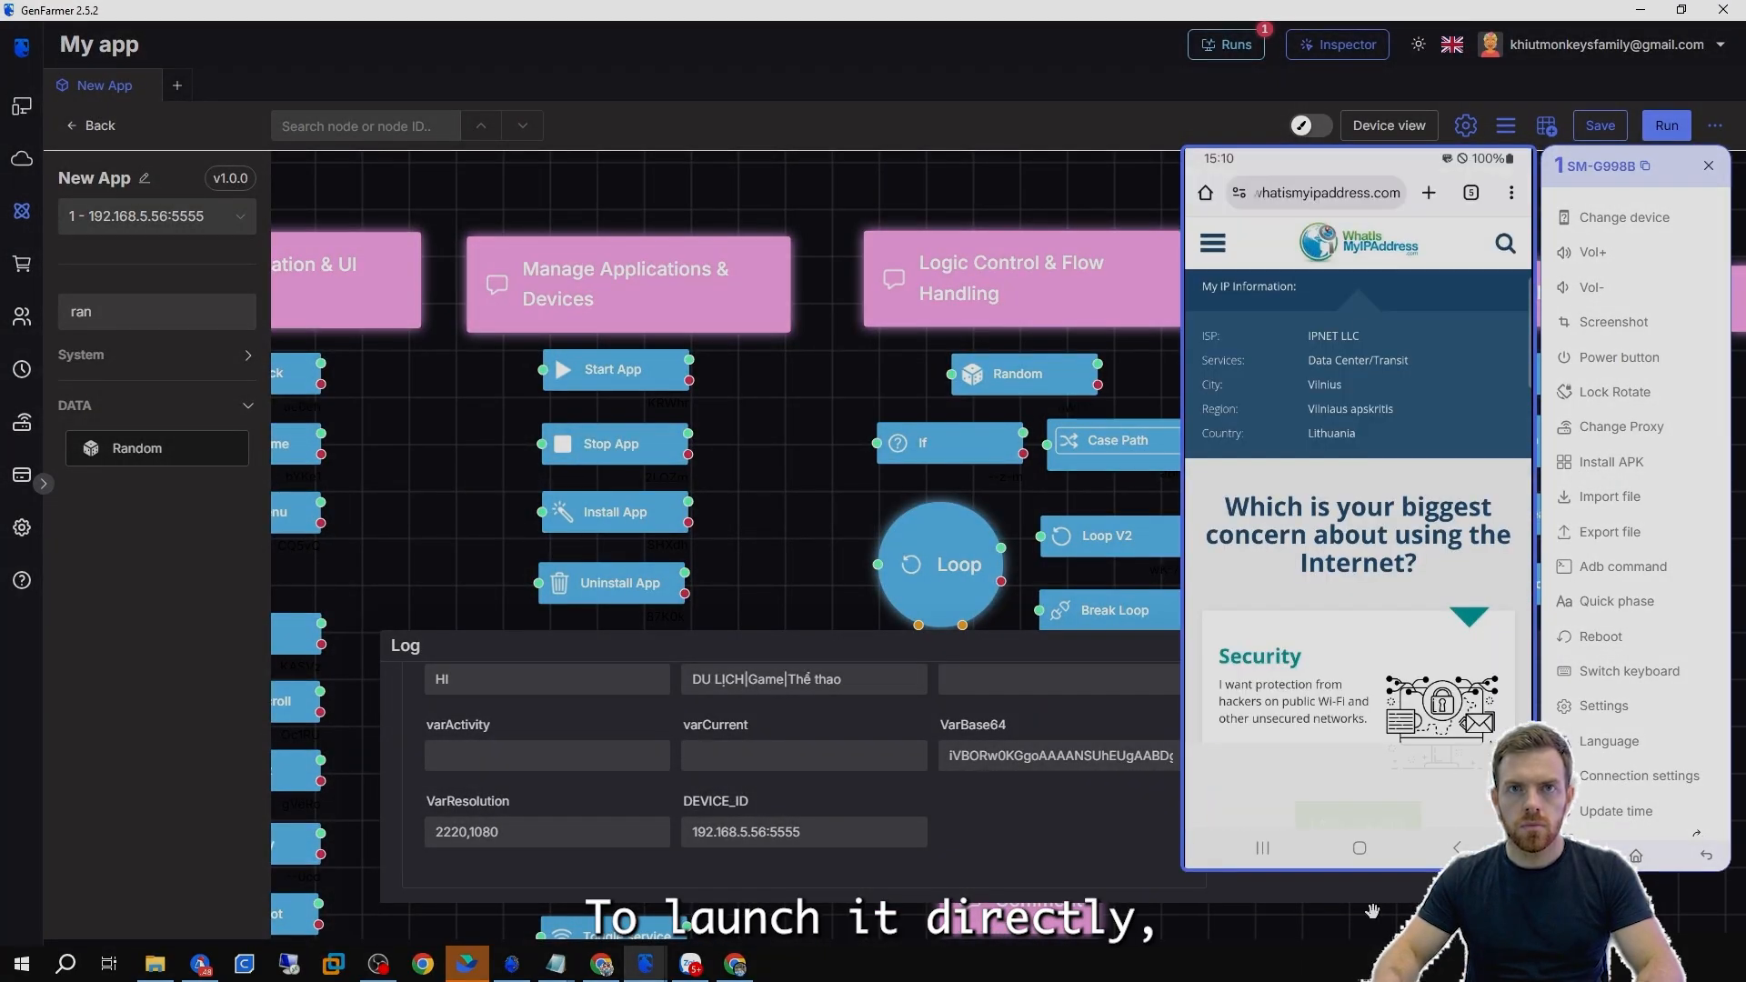
{"action": "left_click", "coordinate": [645, 963]}
{"action": "left_click", "coordinate": [738, 883]}
{"action": "left_click", "coordinate": [139, 138]}
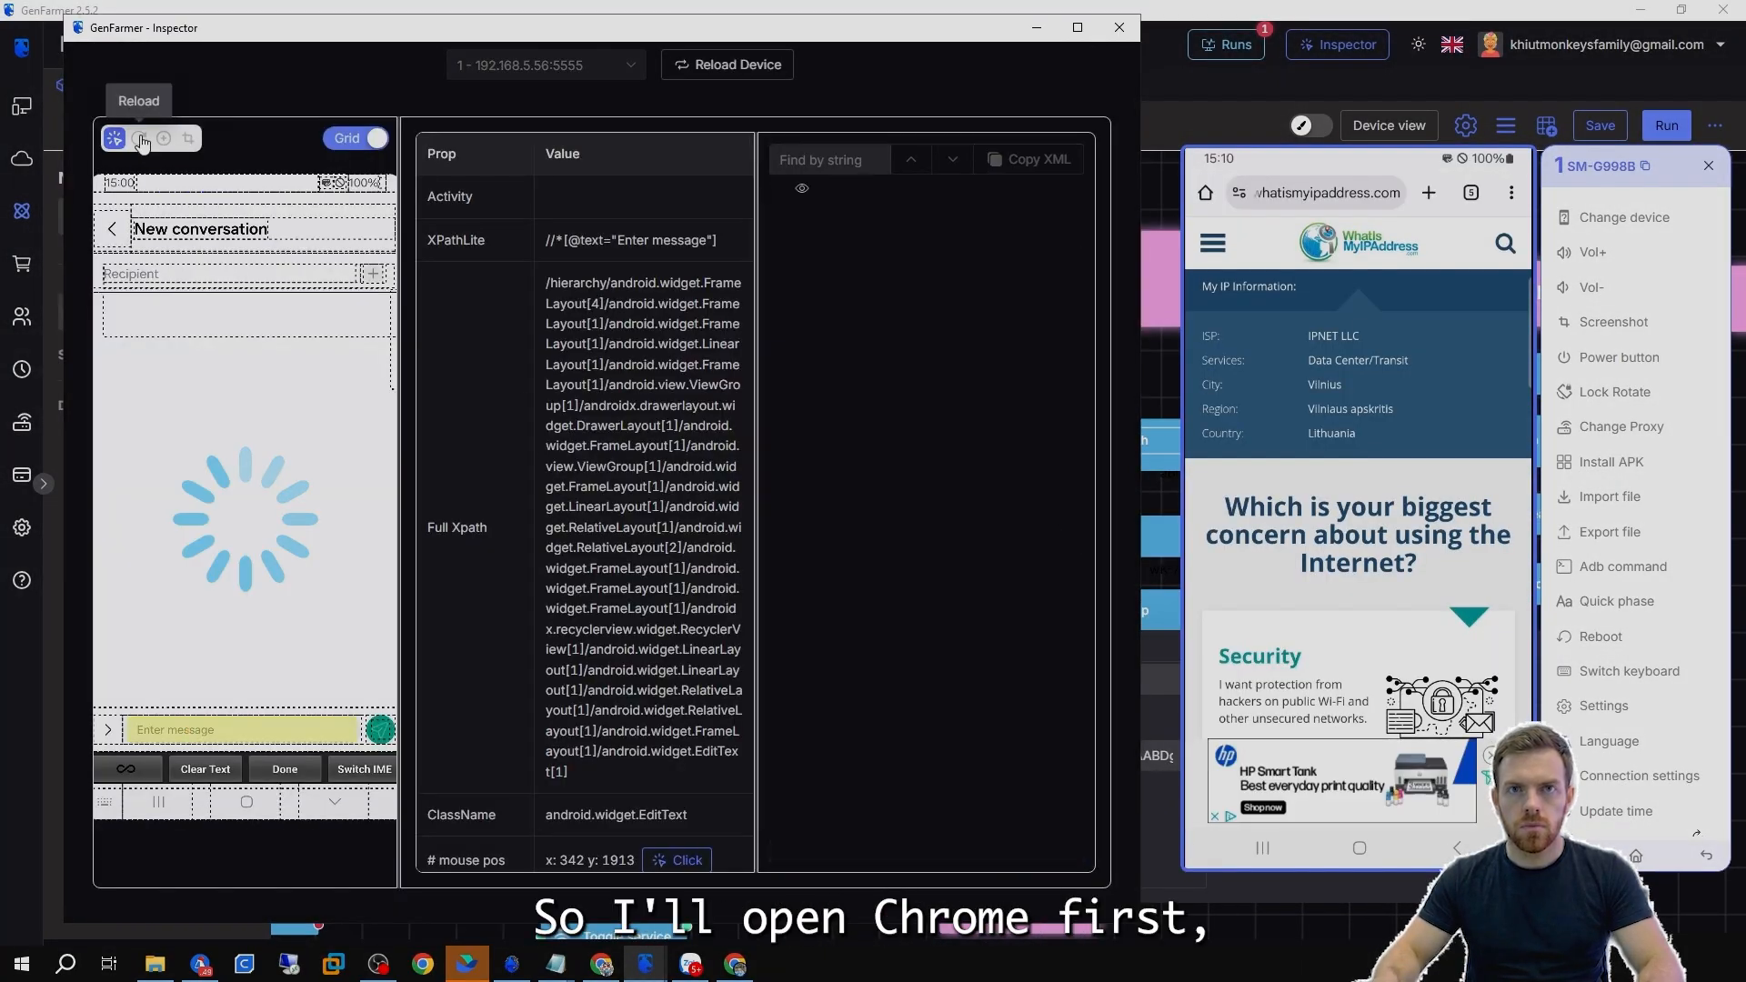
{"action": "left_click", "coordinate": [335, 272]}
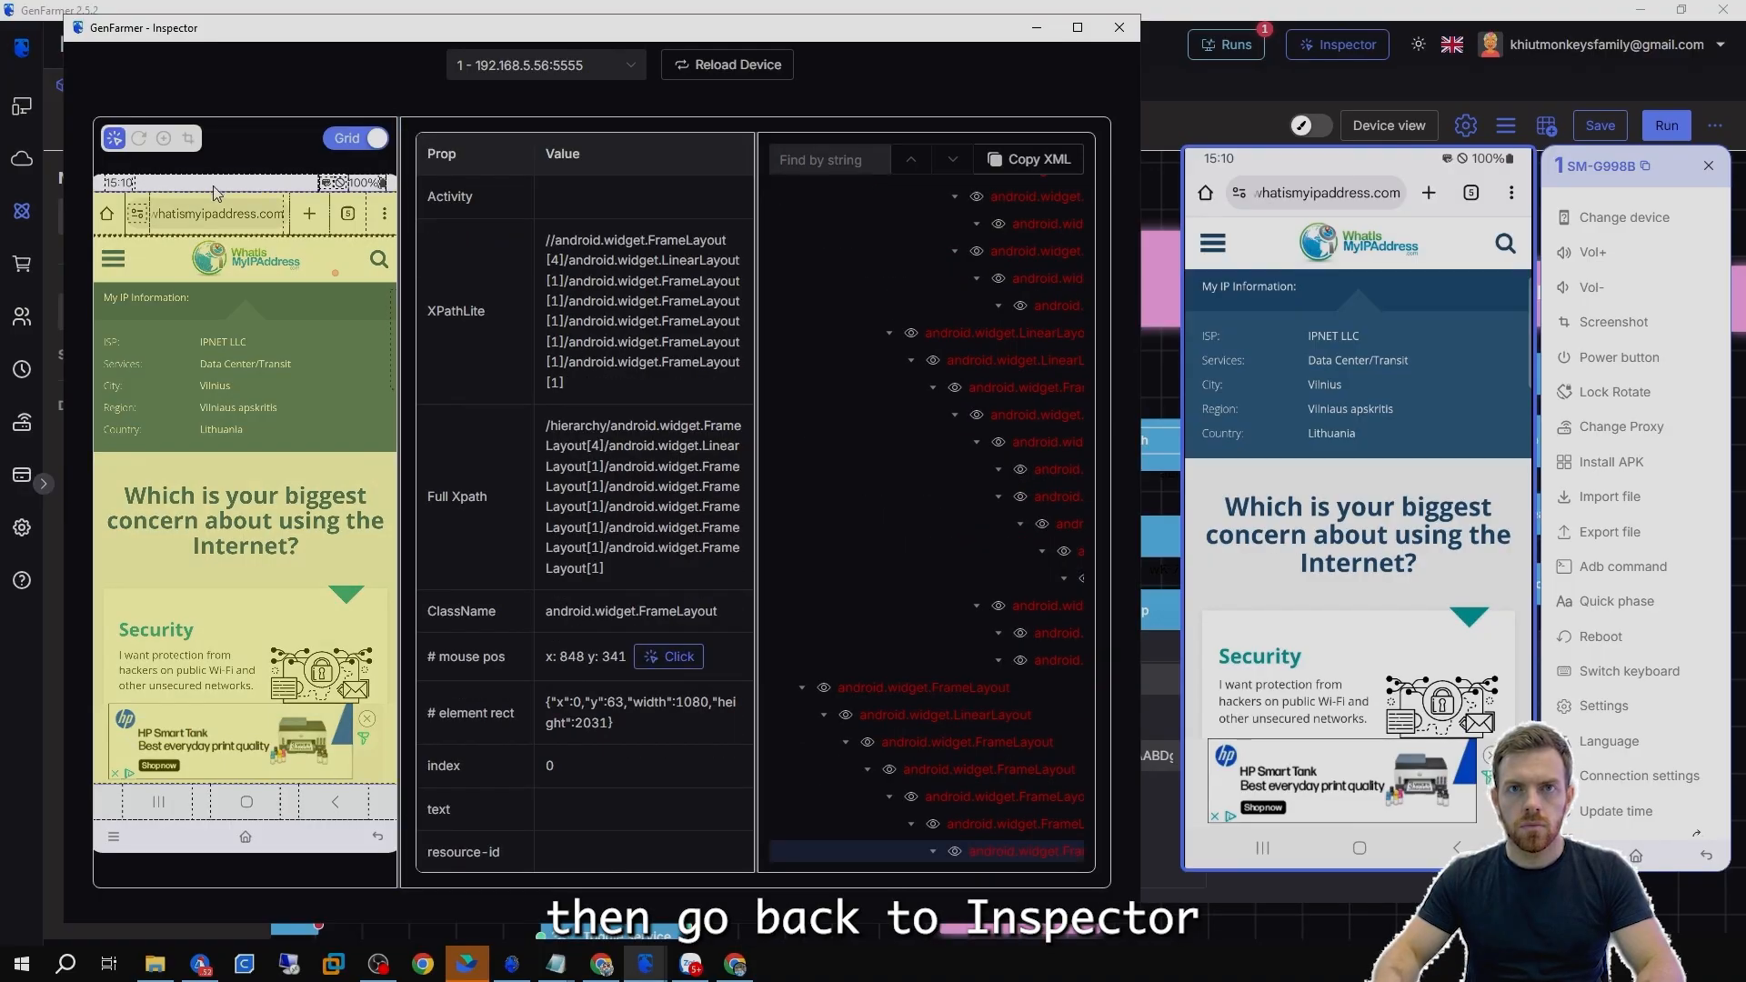
{"action": "scroll", "coordinate": [546, 437], "scroll_direction": "down", "scroll_amount": 5}
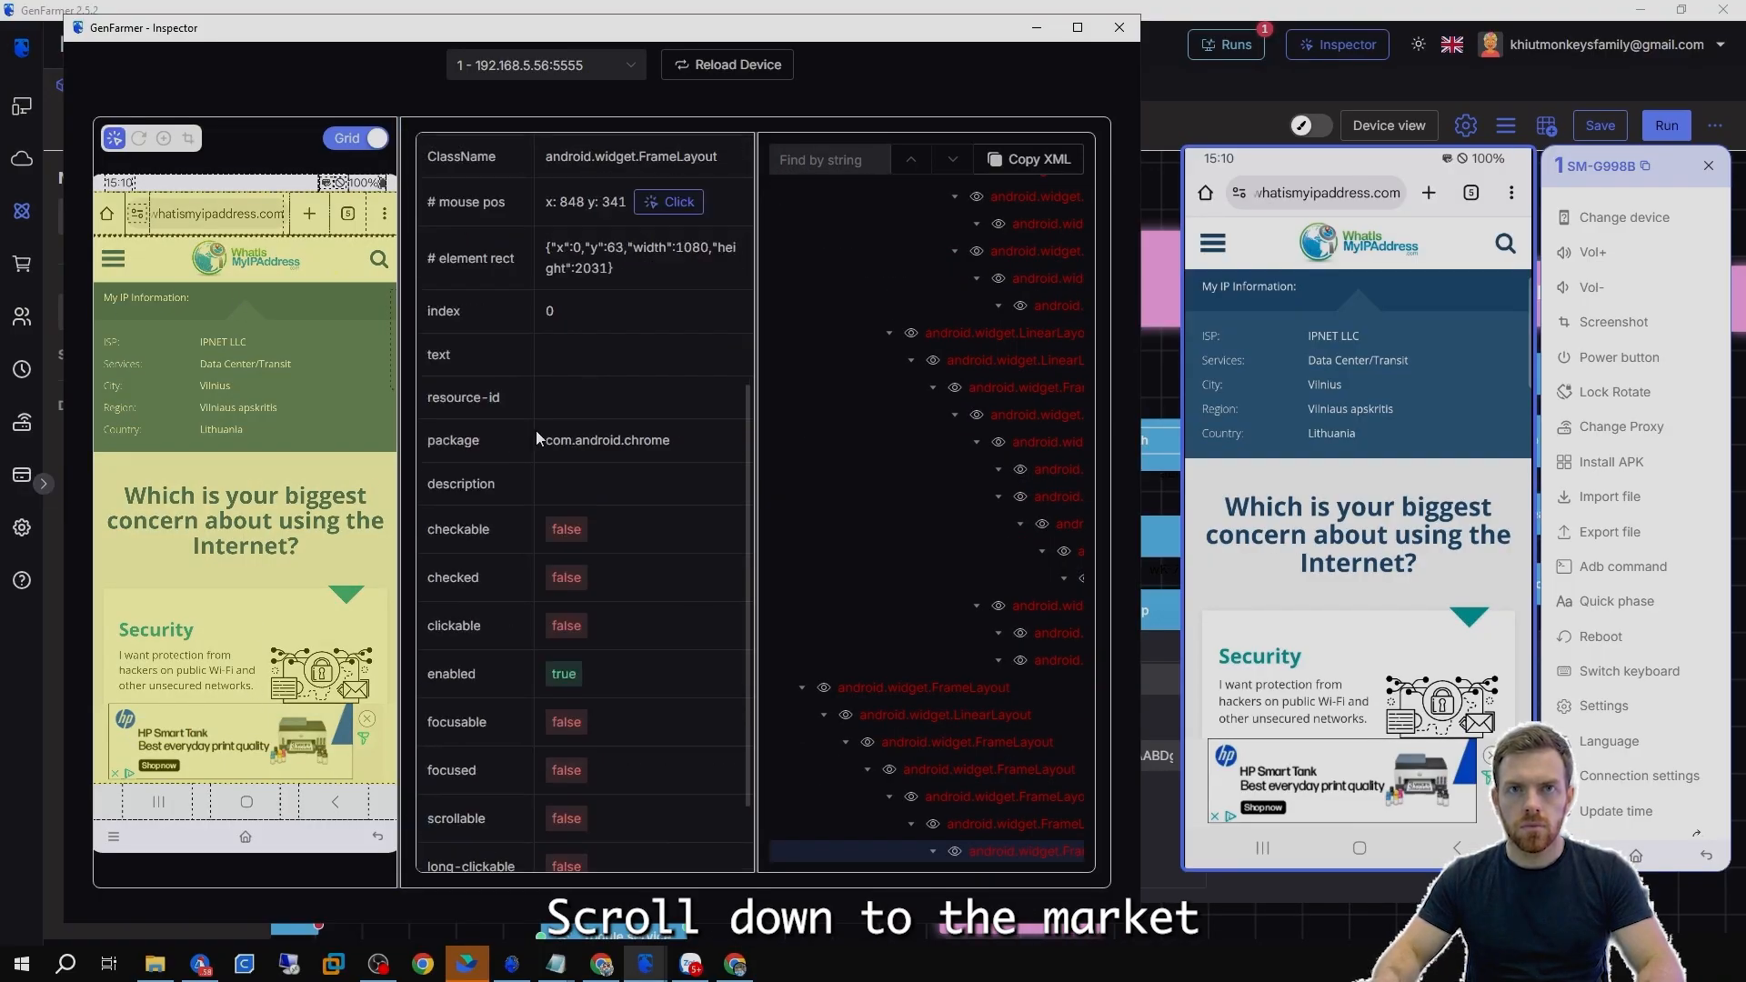
{"action": "triple_click", "coordinate": [537, 433]}
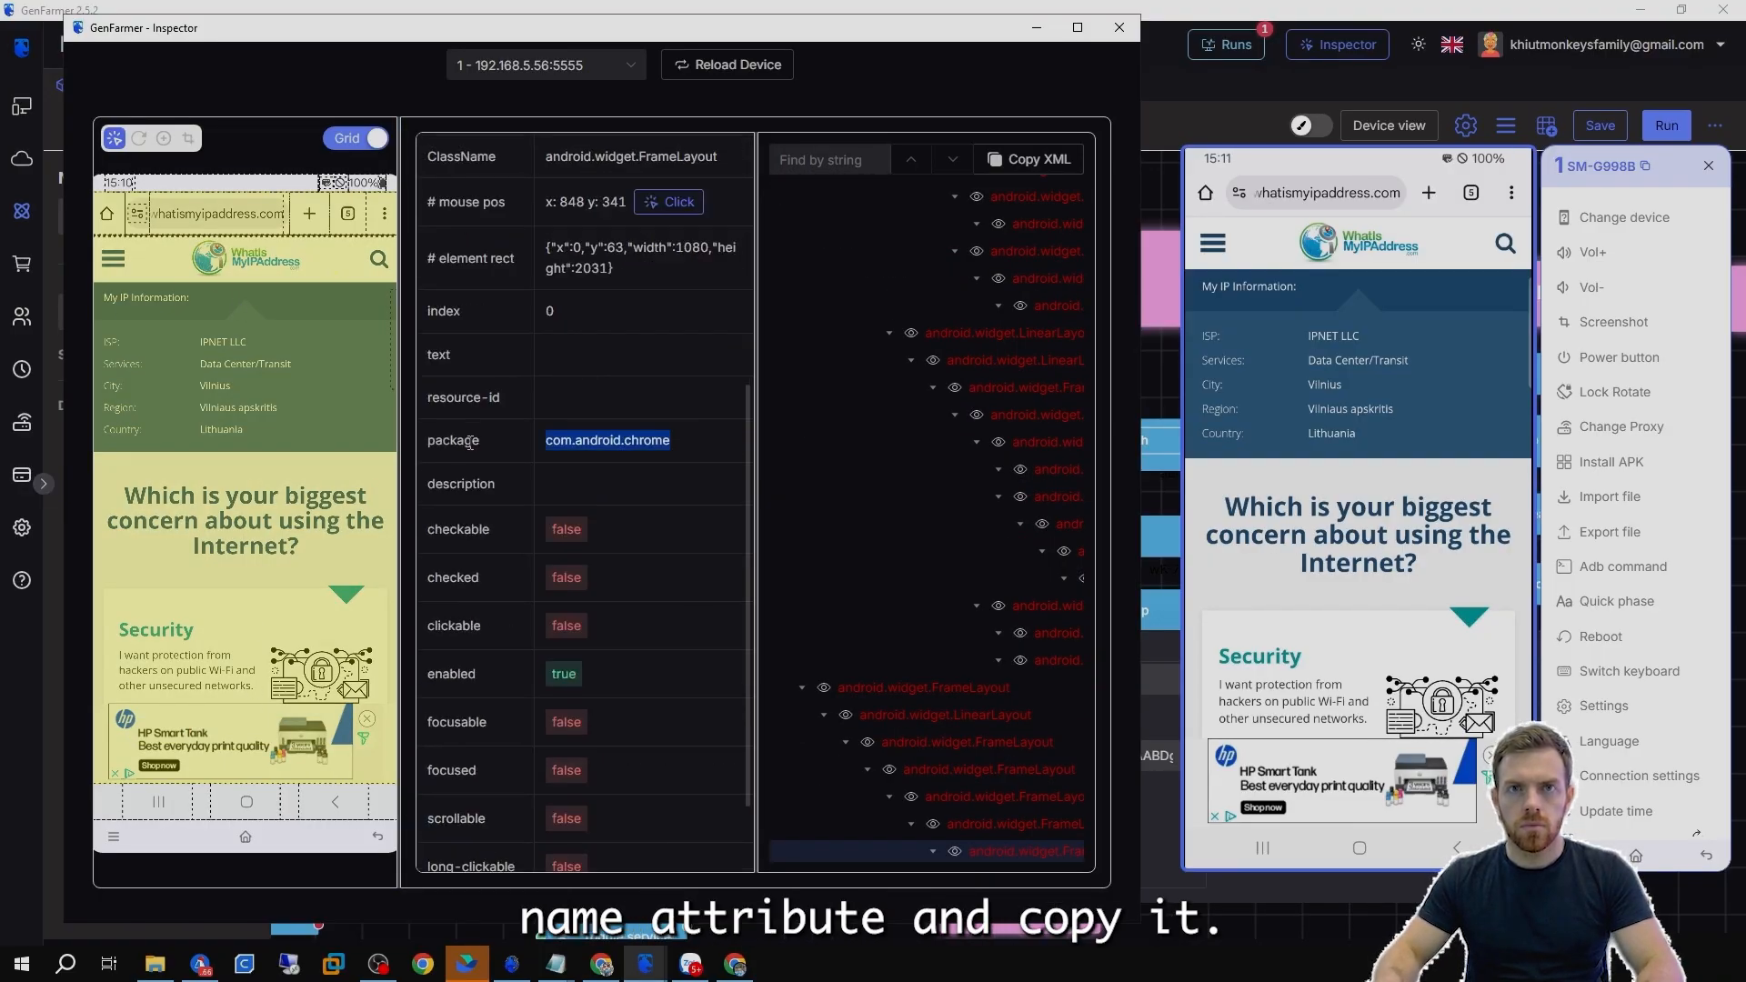
{"action": "key", "text": "ctrl+c"}
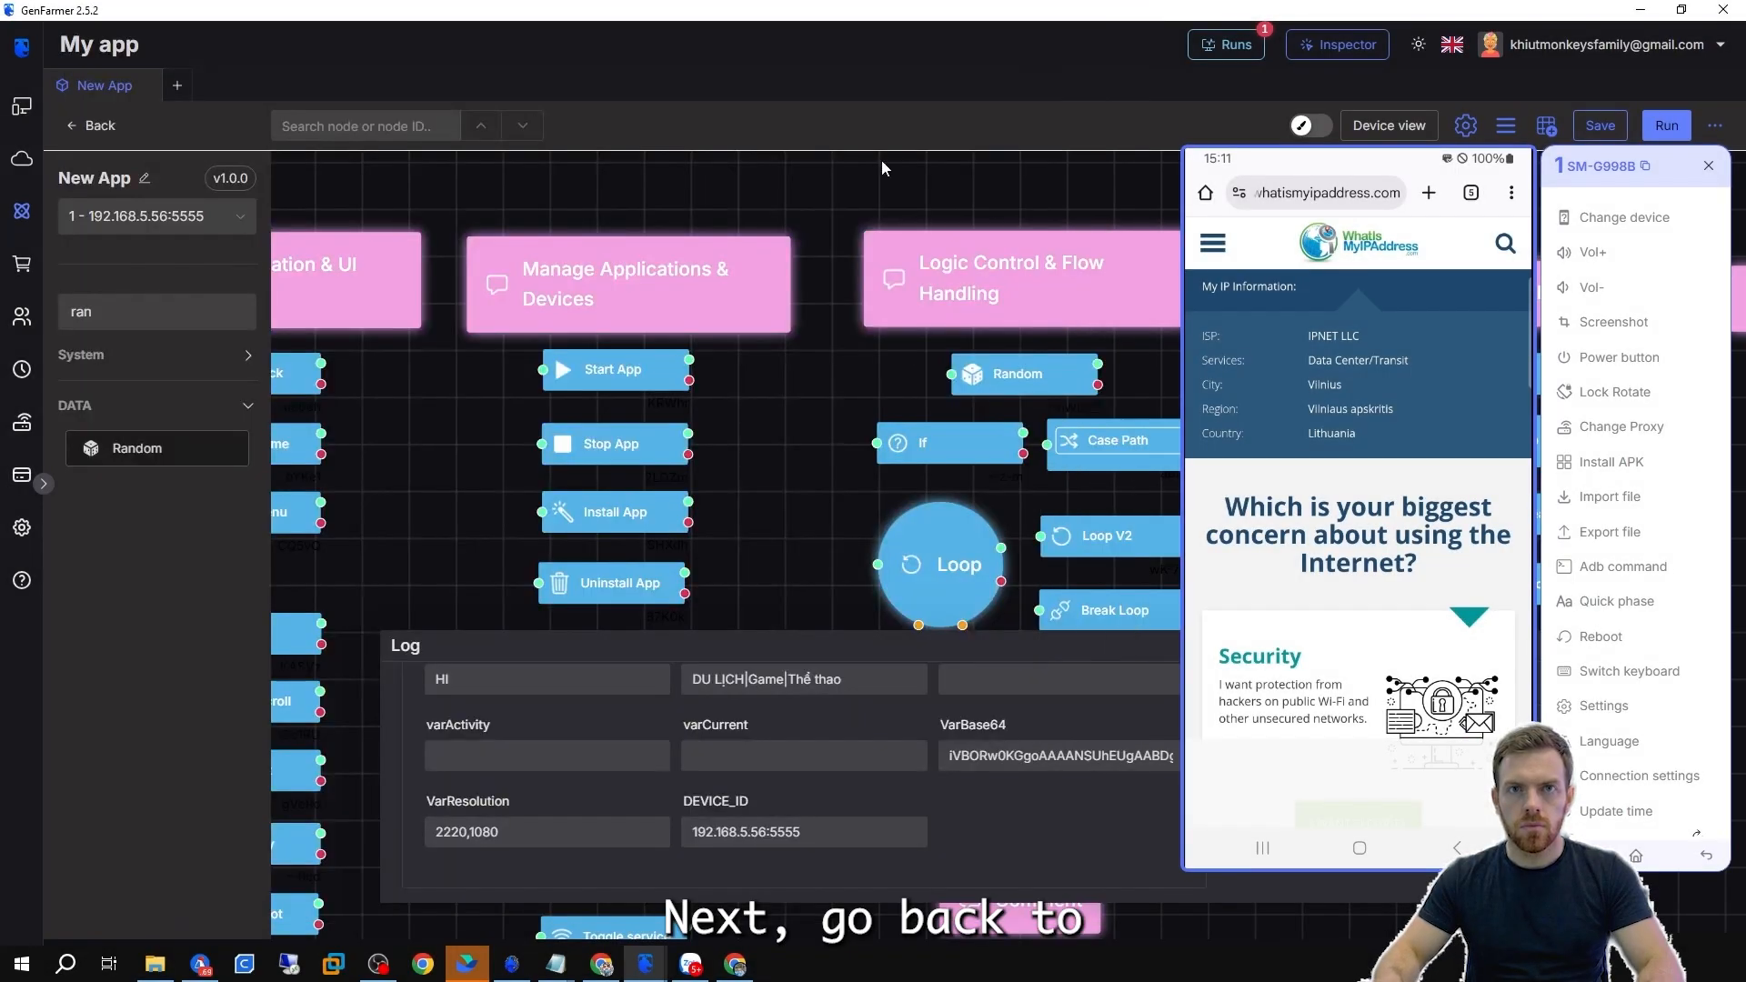
Set the Start App node's package name to com.android.chrome.
{"action": "double_click", "coordinate": [613, 370]}
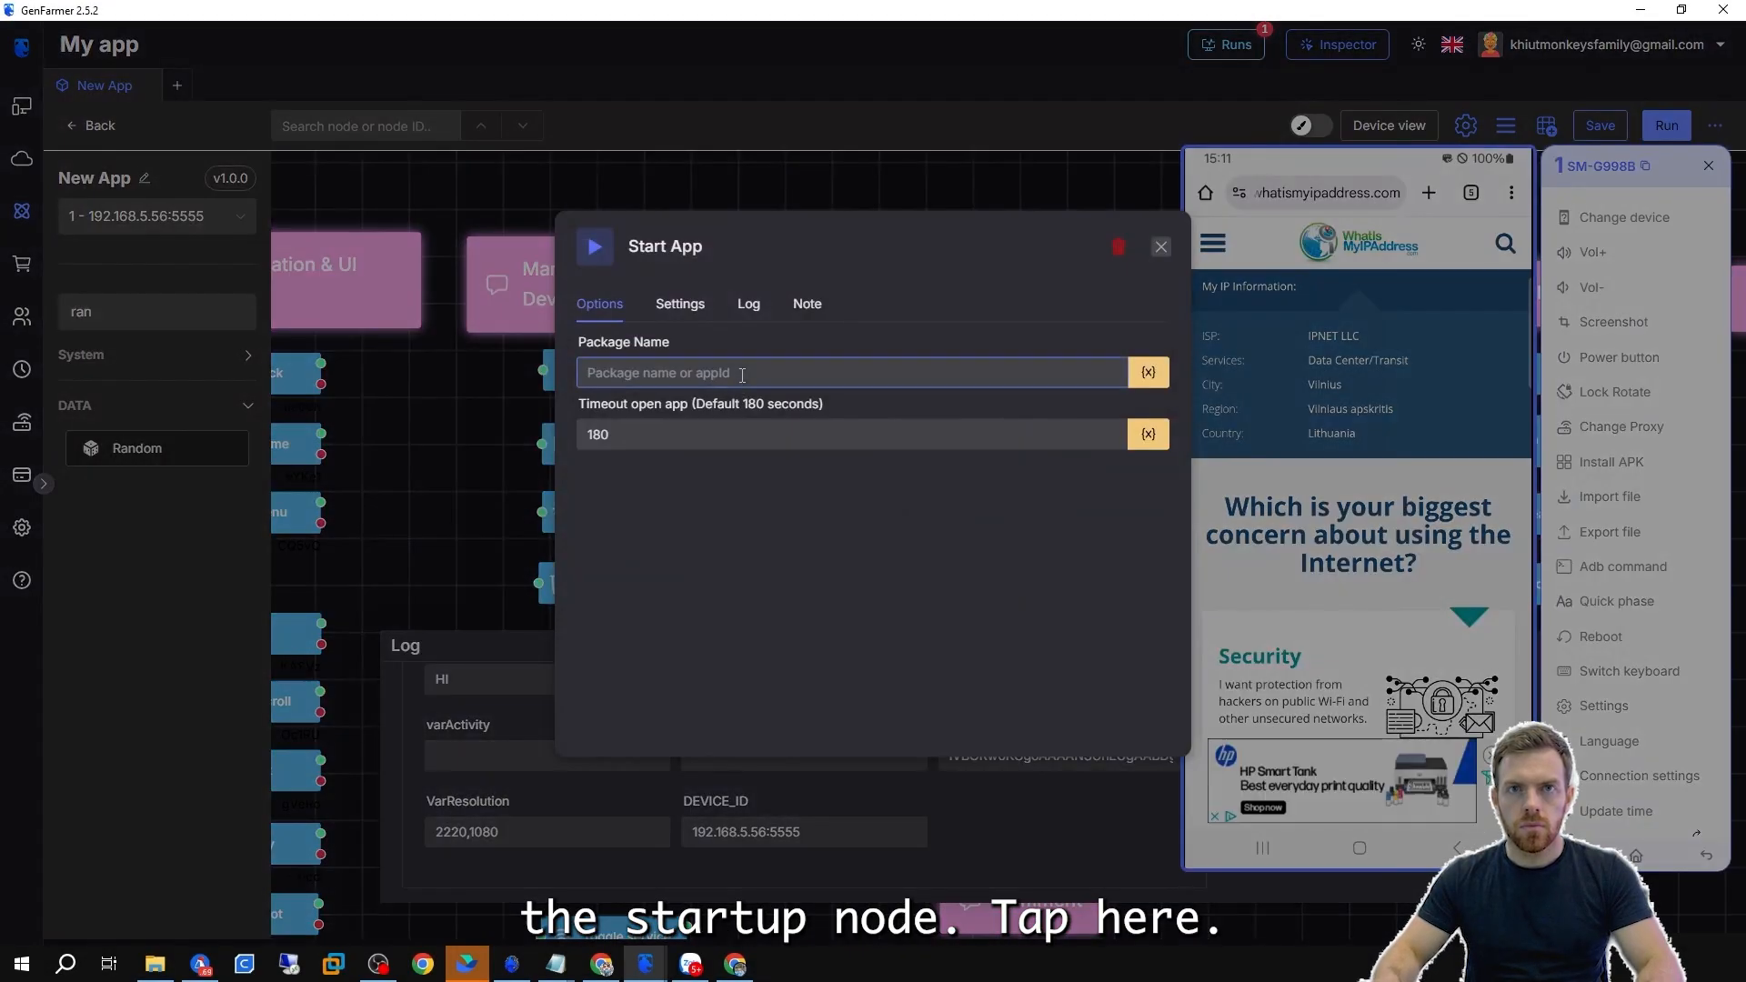
{"action": "left_click", "coordinate": [743, 375]}
{"action": "key", "text": "ctrl+v"}
{"action": "left_click", "coordinate": [457, 436]}
Close all recent apps on the phone and return to its home screen.
{"action": "left_click", "coordinate": [1263, 848]}
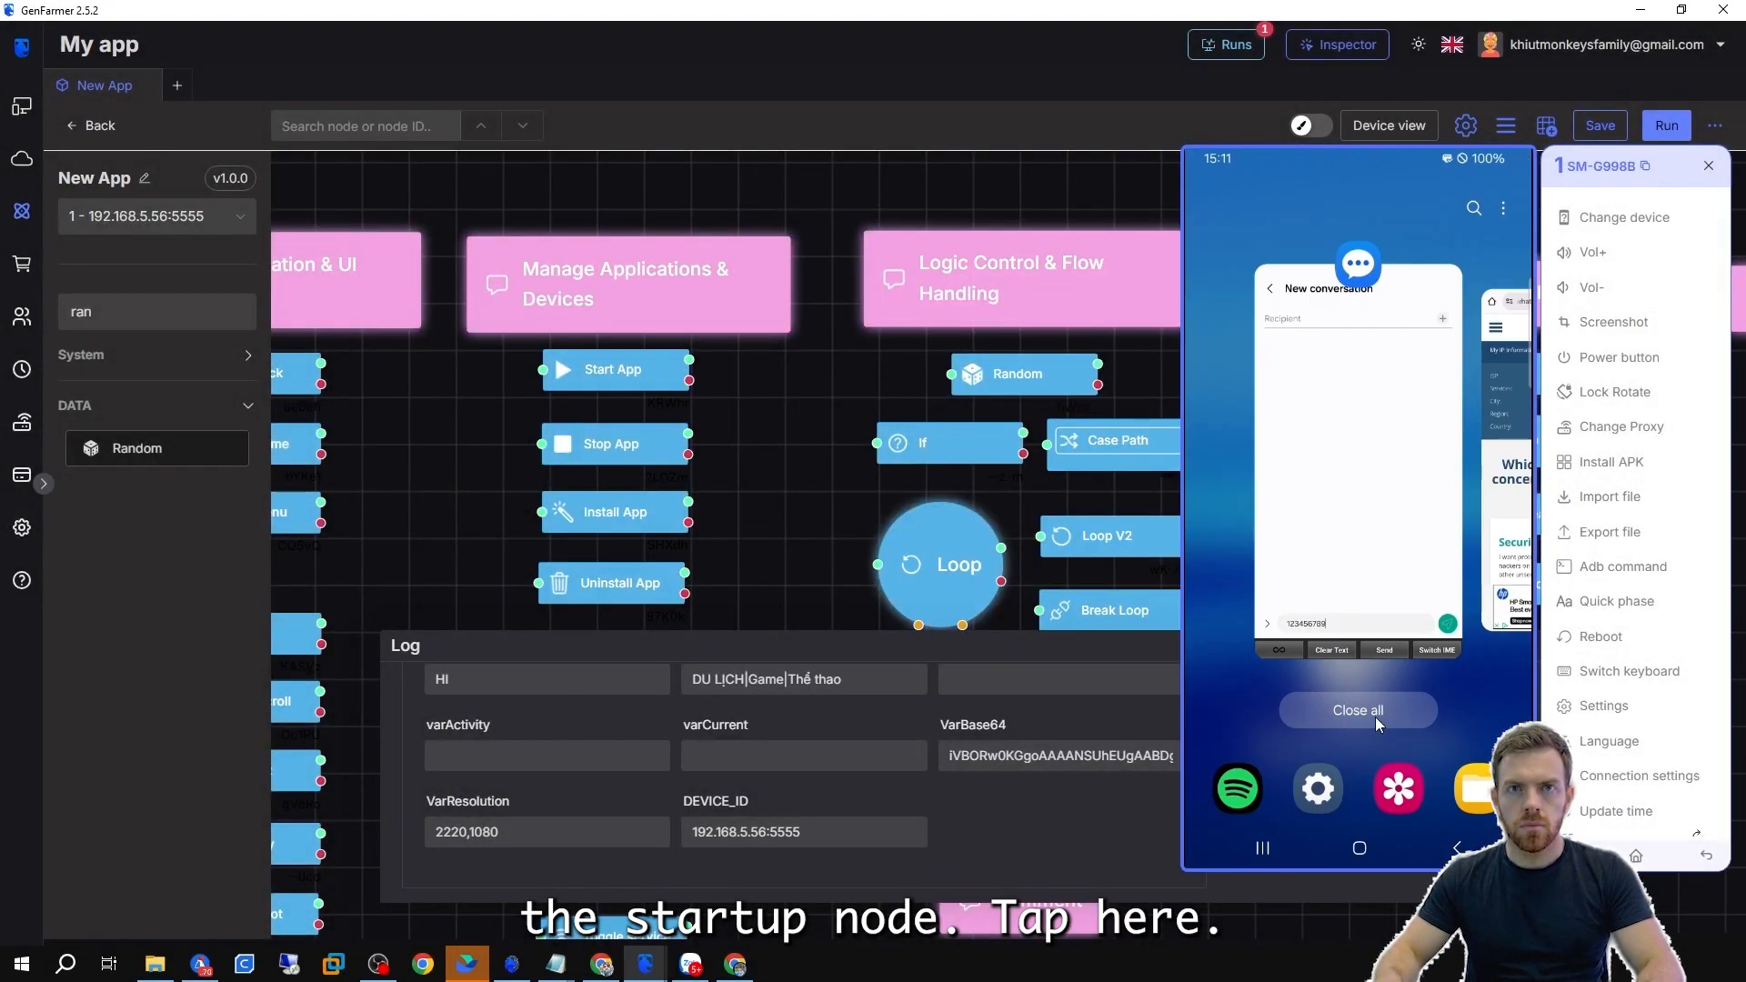
{"action": "left_click", "coordinate": [1378, 725]}
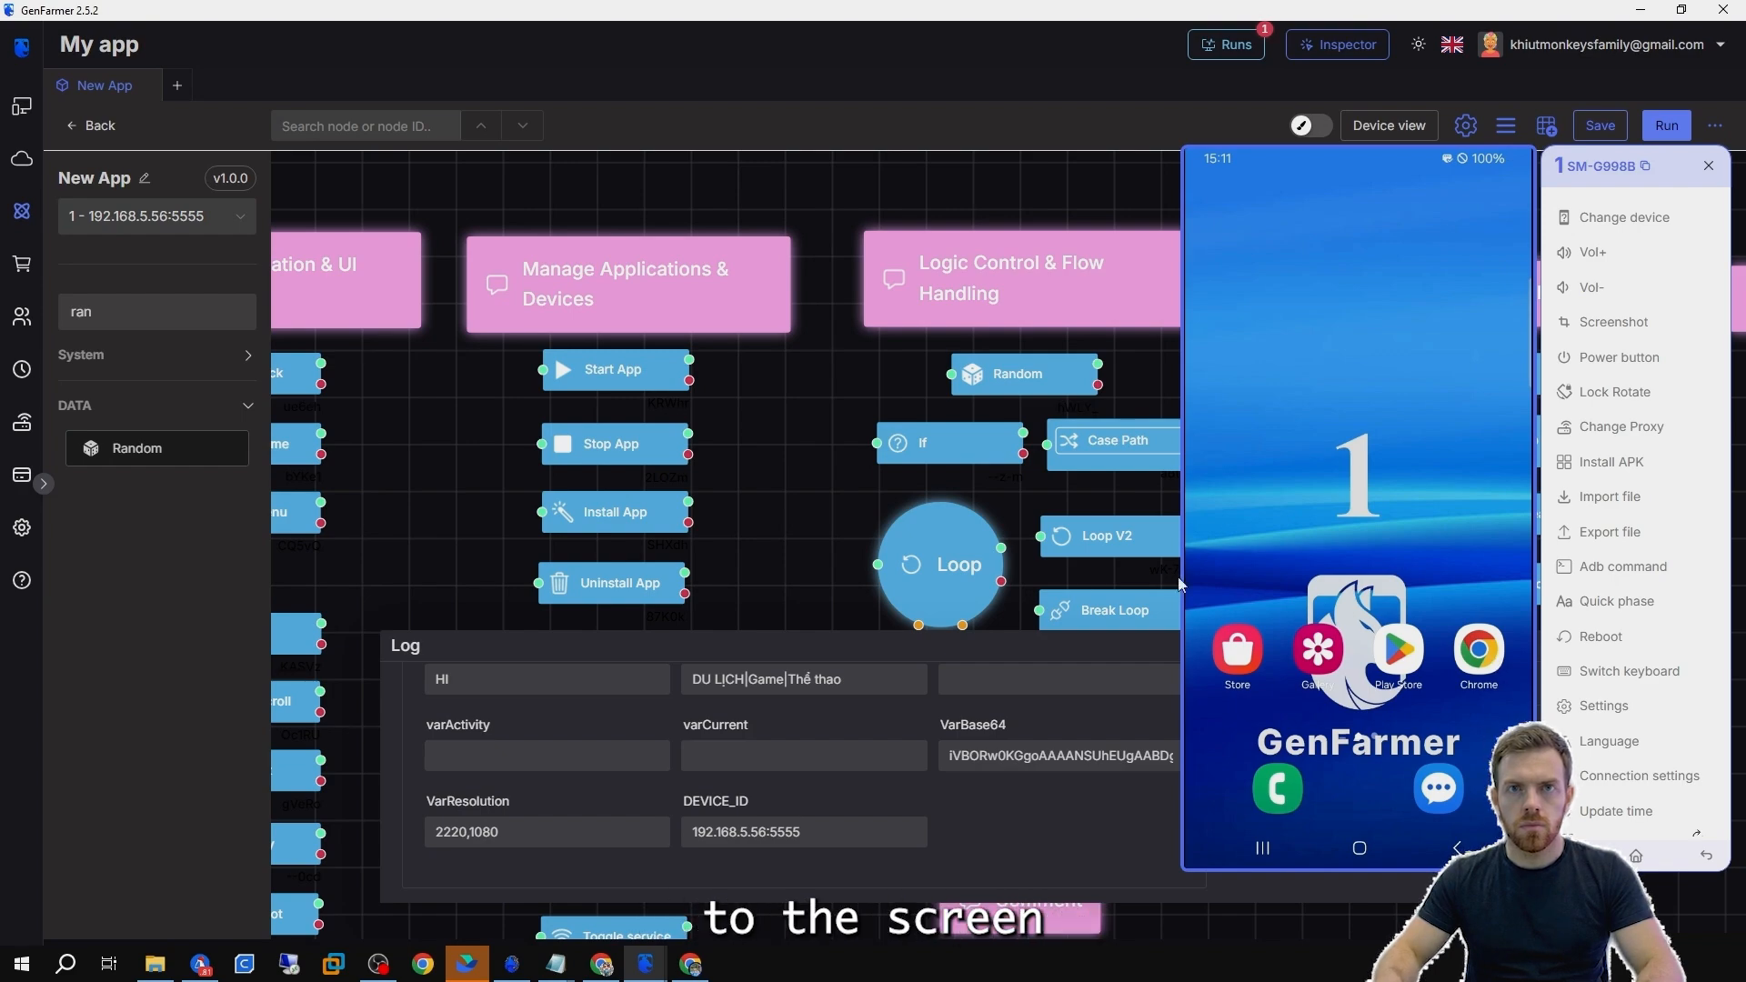
{"action": "left_click_drag", "start_coordinate": [741, 485], "coordinate": [793, 498]}
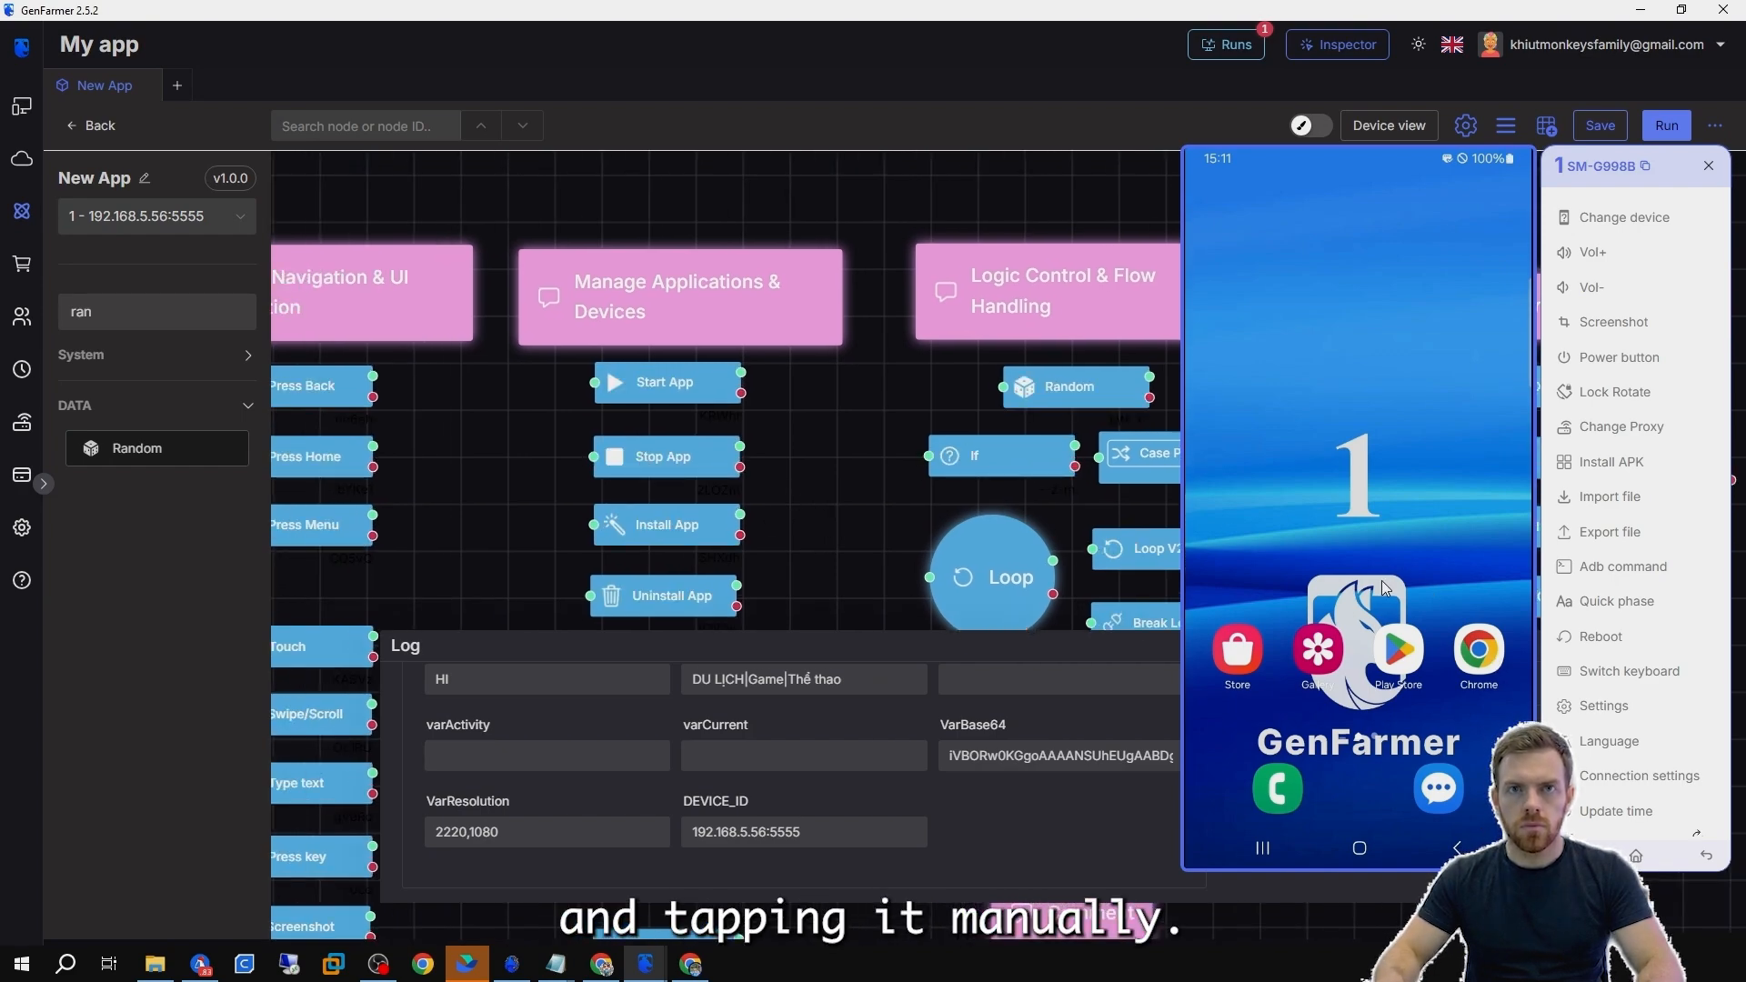
{"action": "left_click_drag", "start_coordinate": [1382, 587], "coordinate": [1427, 260]}
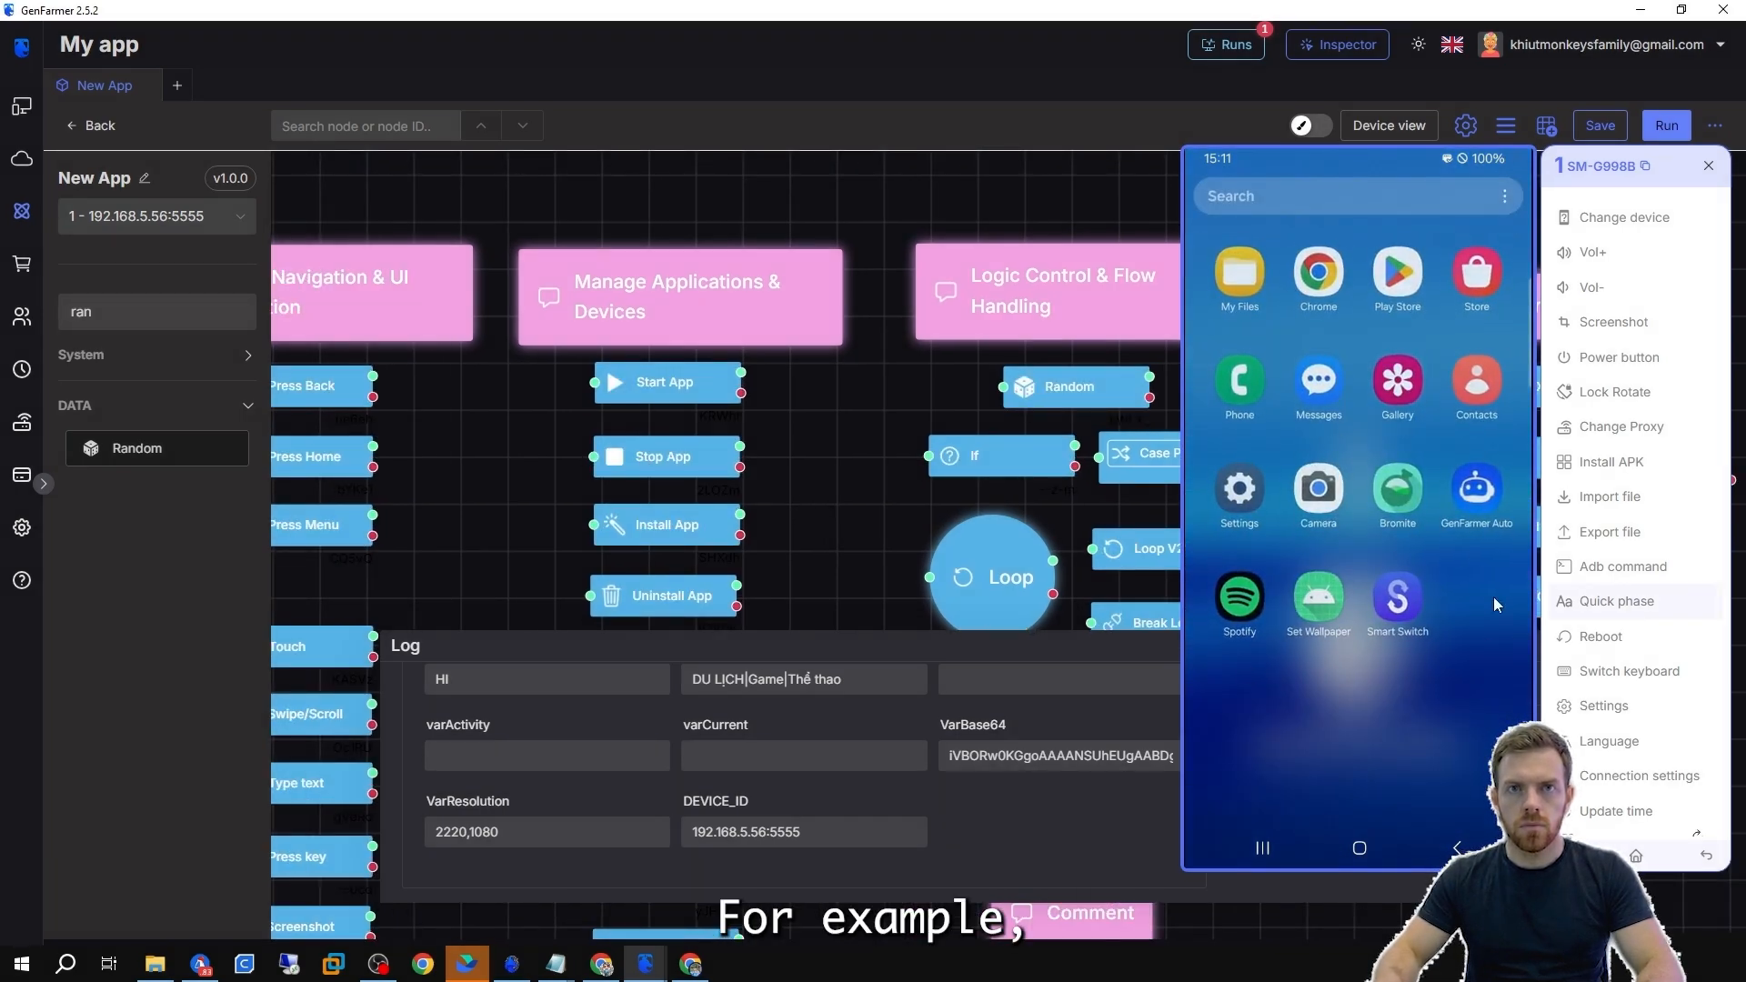
{"action": "left_click", "coordinate": [1360, 848]}
{"action": "left_click_drag", "start_coordinate": [1255, 228], "coordinate": [1229, 521]}
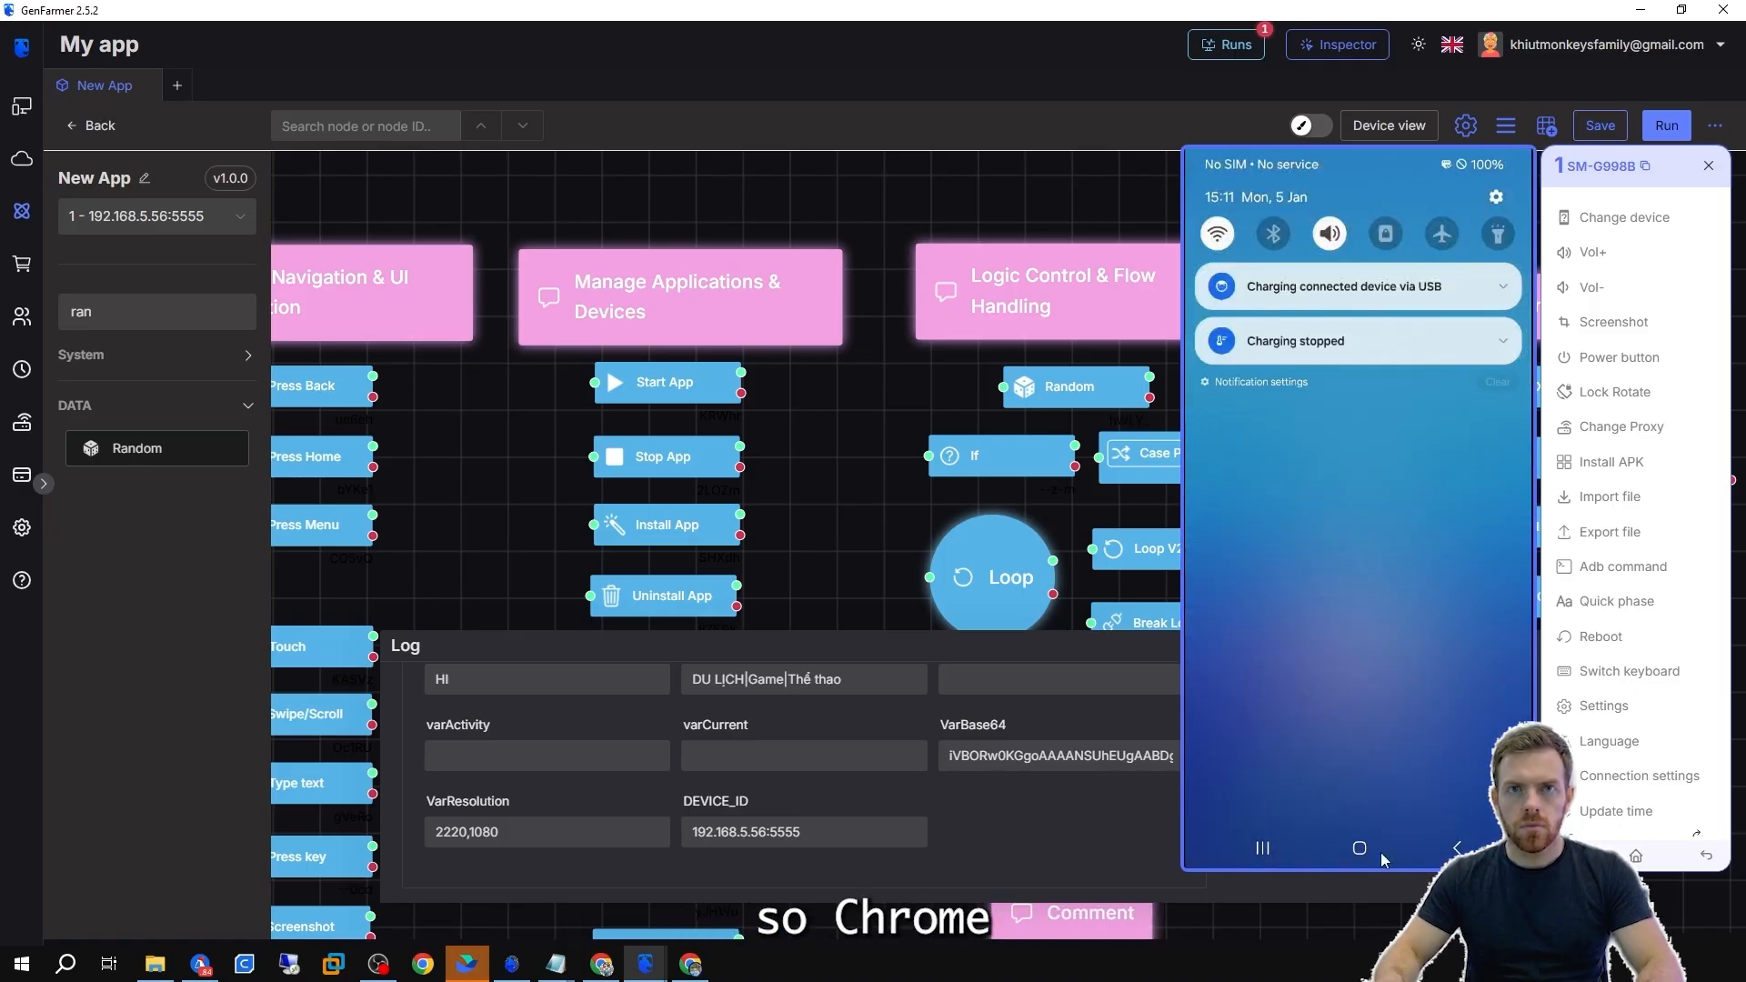
{"action": "left_click", "coordinate": [1362, 849]}
{"action": "left_click_drag", "start_coordinate": [1459, 557], "coordinate": [1355, 553]}
Run the Start App node to launch Chrome on the phone.
{"action": "double_click", "coordinate": [677, 386]}
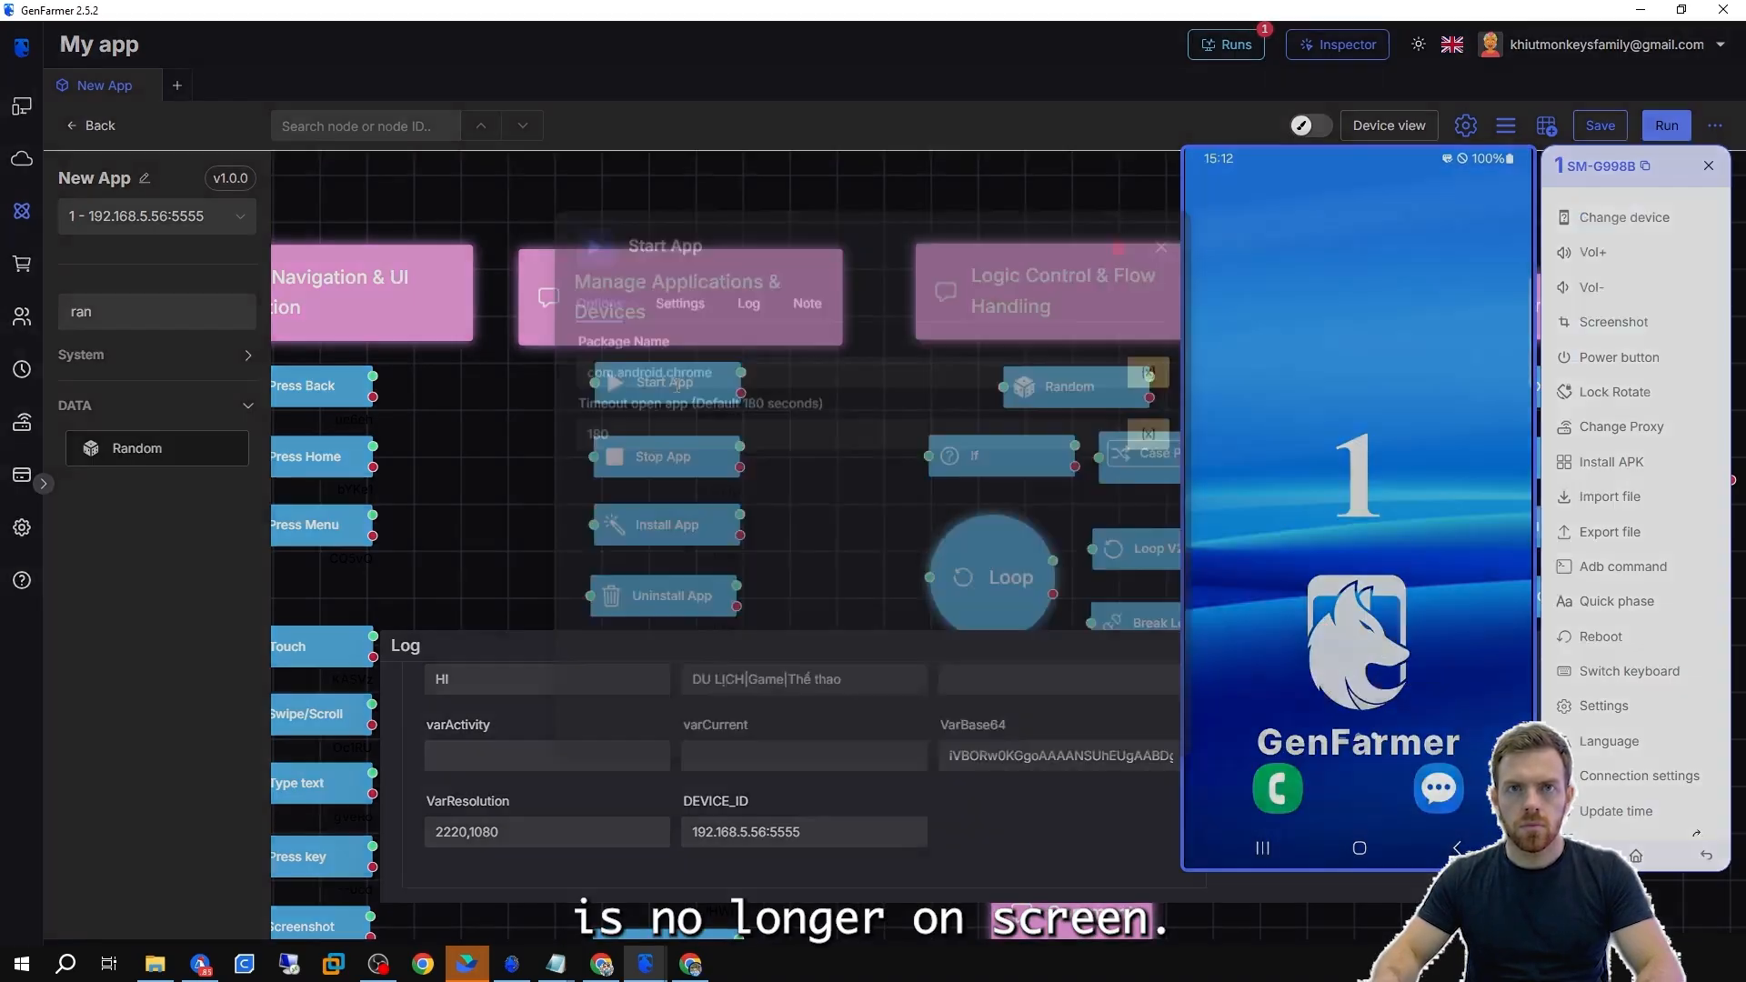
{"action": "key", "text": "Escape"}
{"action": "left_click", "coordinate": [621, 352]}
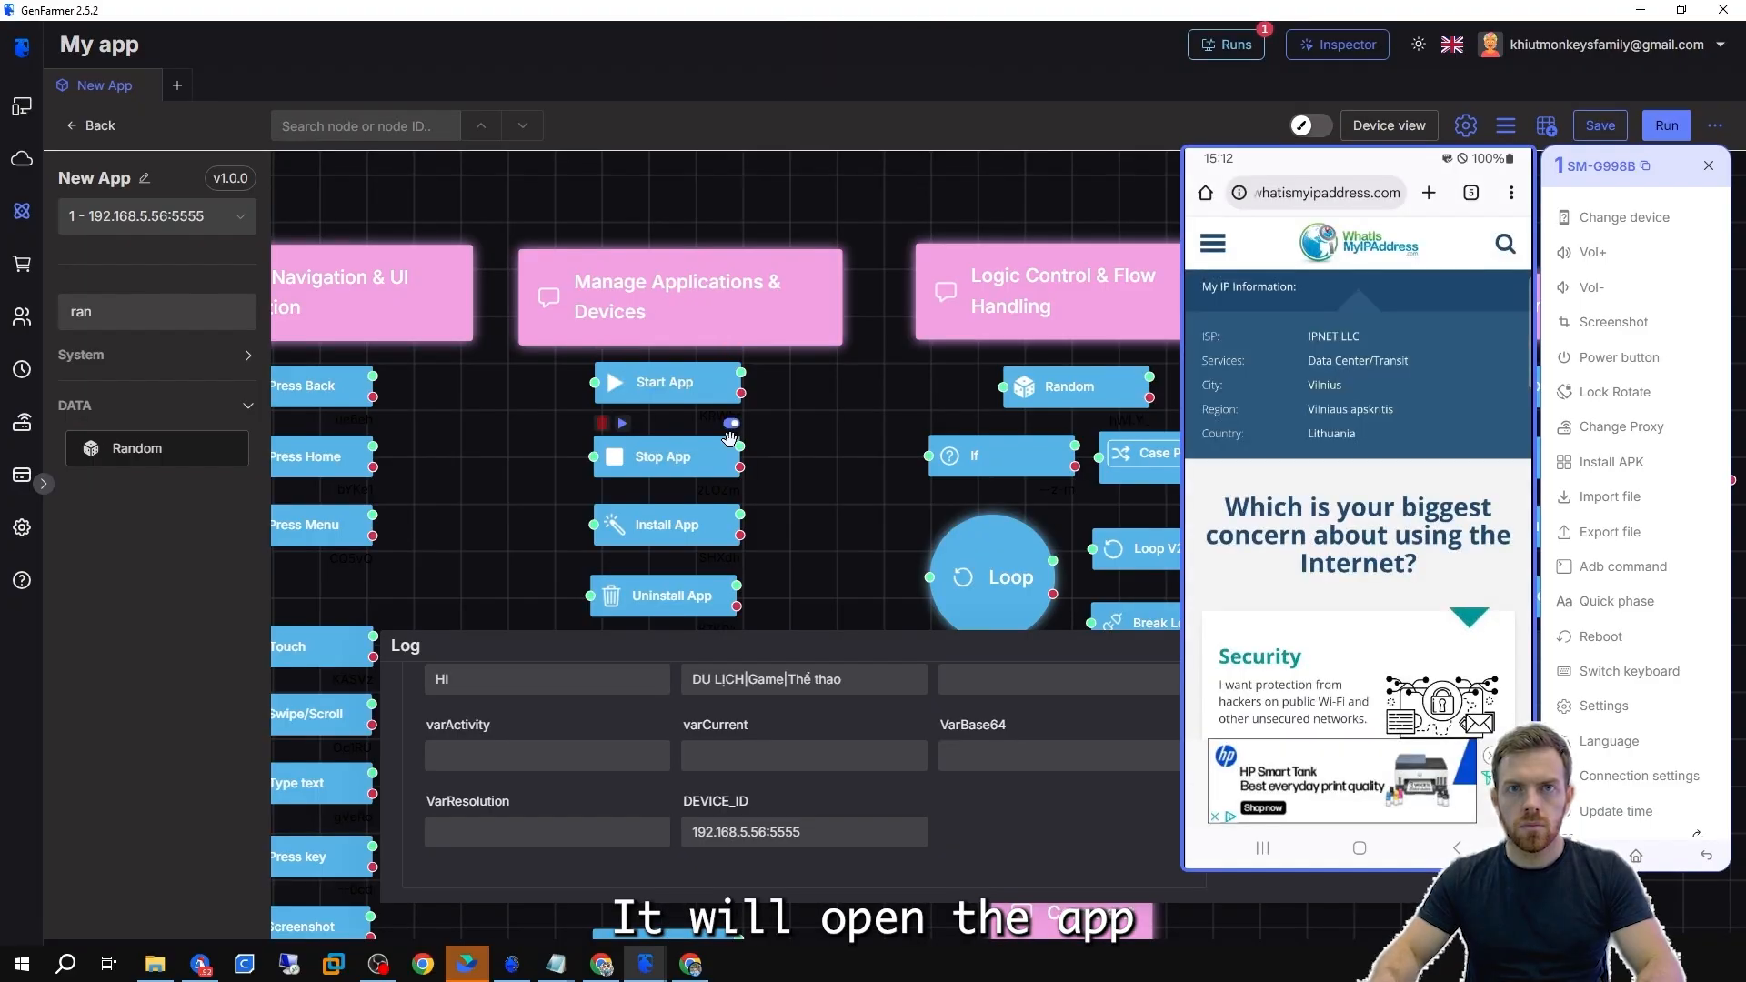
Set the Stop App node's package name to com.android.chrome and run it to close Chrome.
{"action": "double_click", "coordinate": [678, 464]}
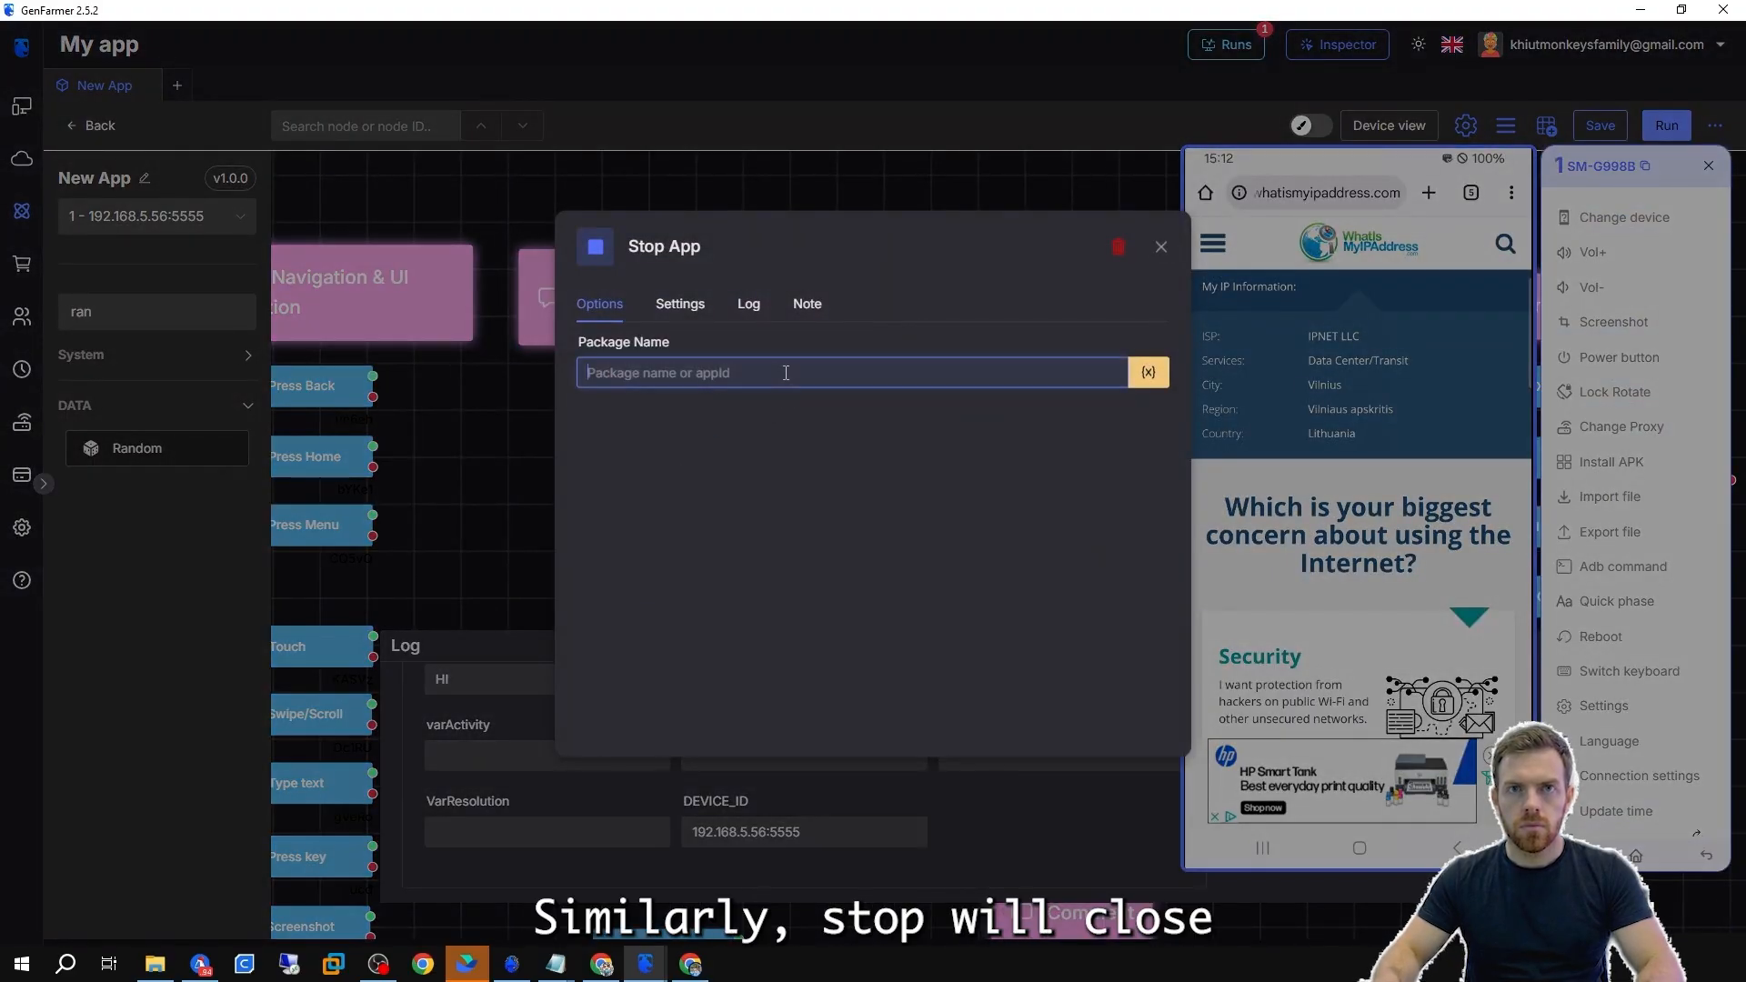
{"action": "key", "text": "ctrl+v"}
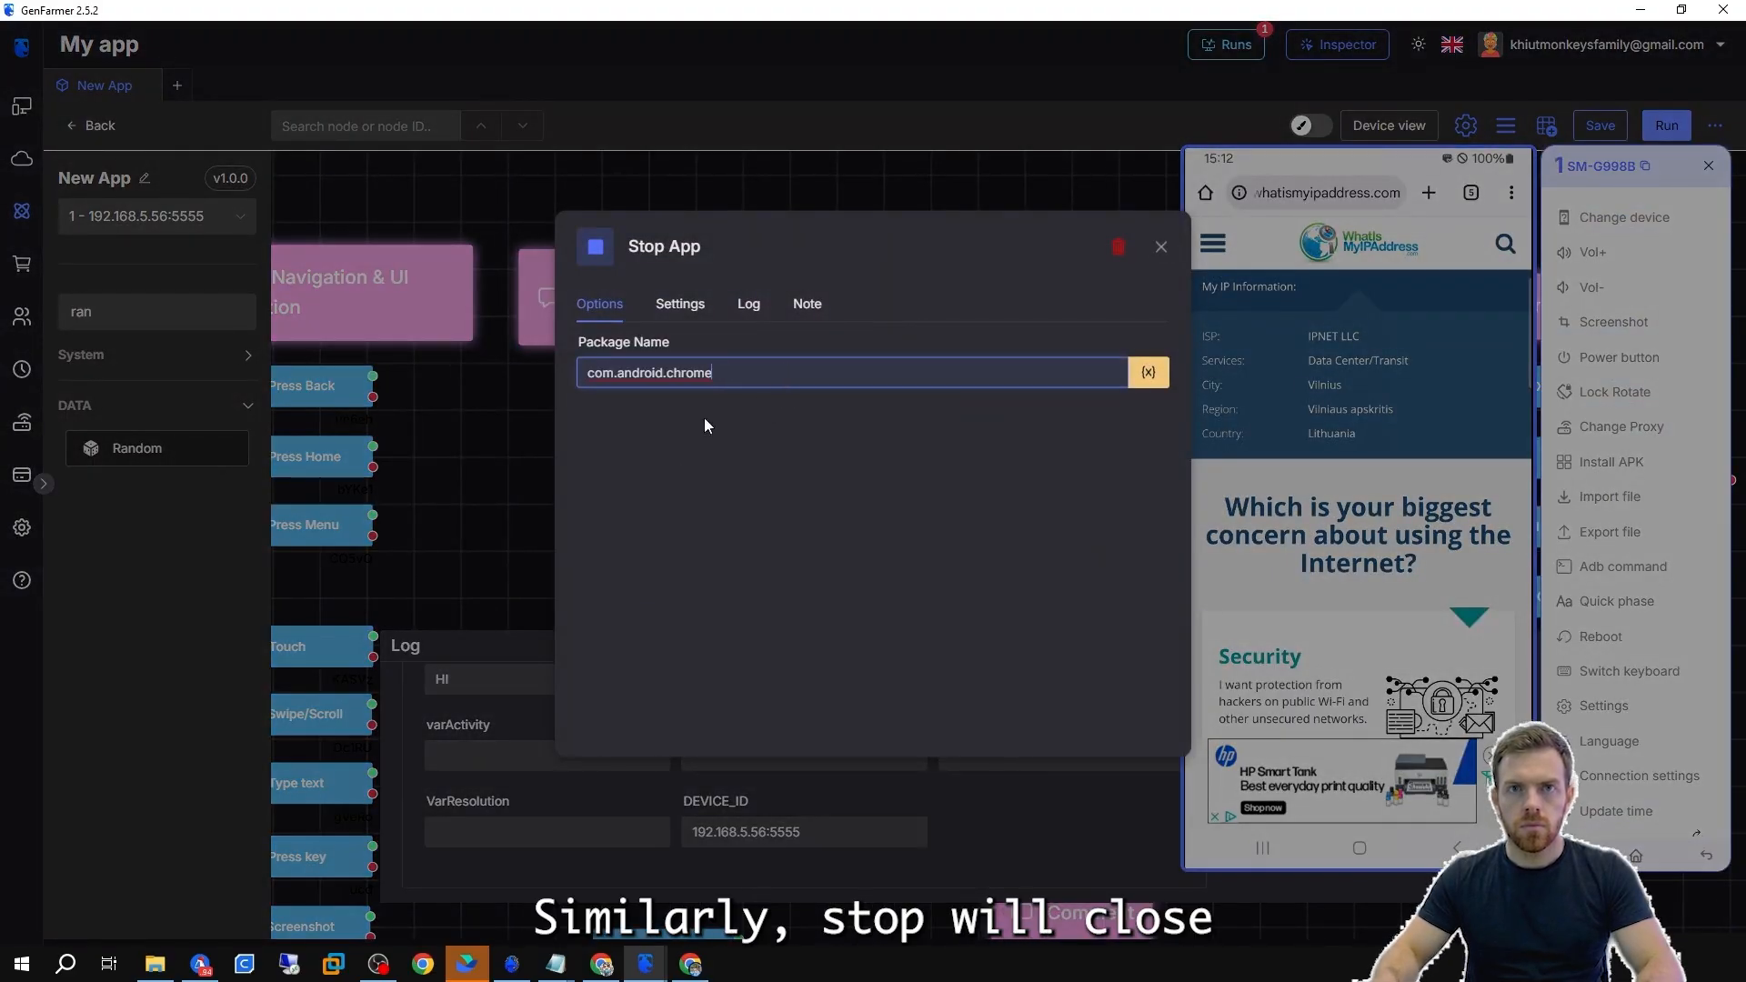
{"action": "left_click", "coordinate": [510, 442]}
{"action": "left_click", "coordinate": [623, 423]}
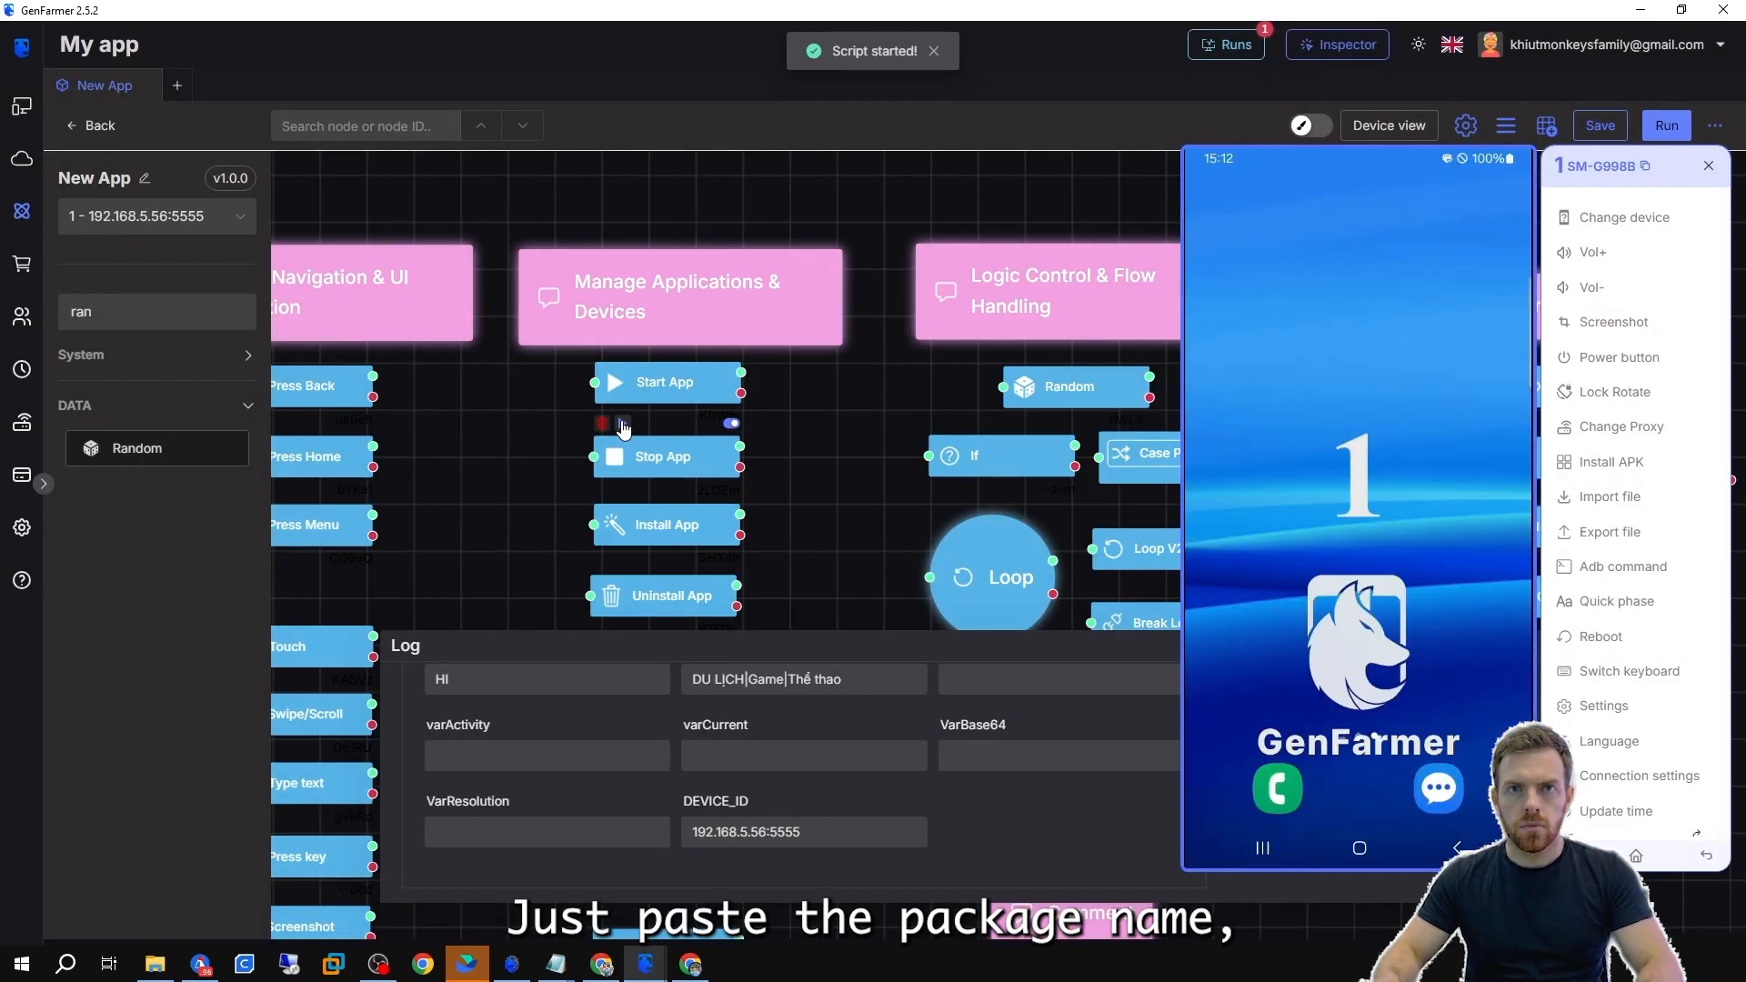
Open the Install App node's options to examine its APK path field.
{"action": "left_click_drag", "start_coordinate": [811, 558], "coordinate": [831, 417]}
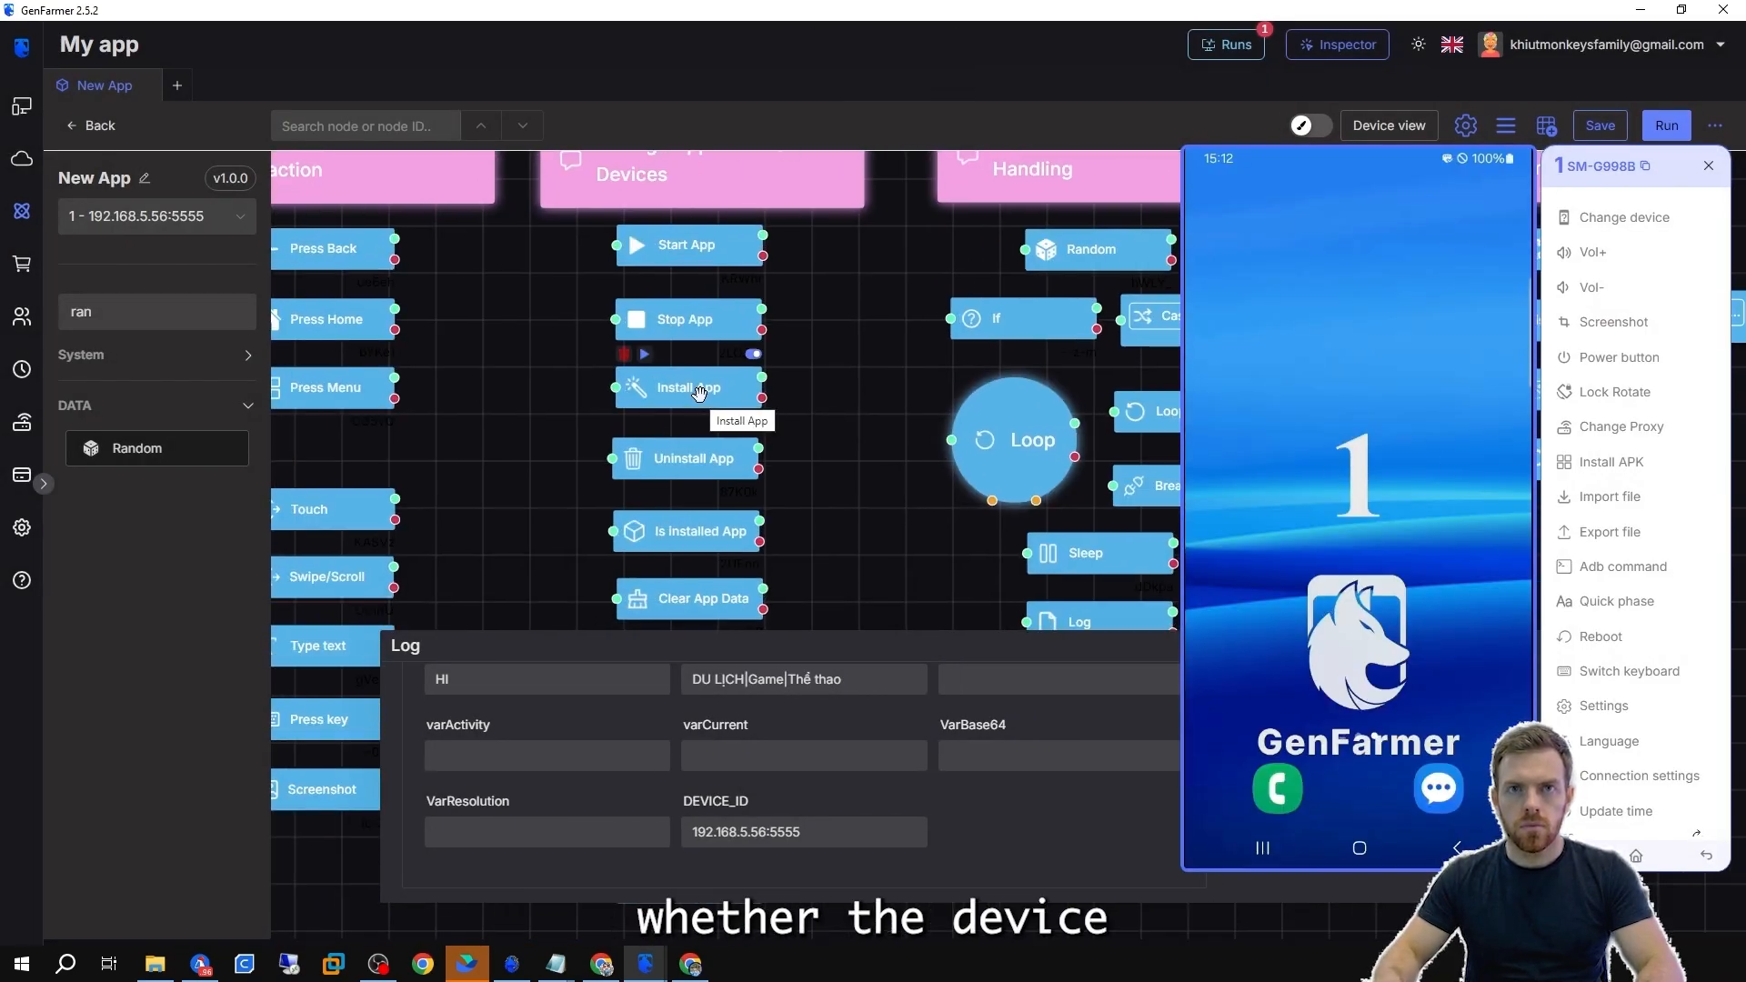
{"action": "double_click", "coordinate": [692, 389]}
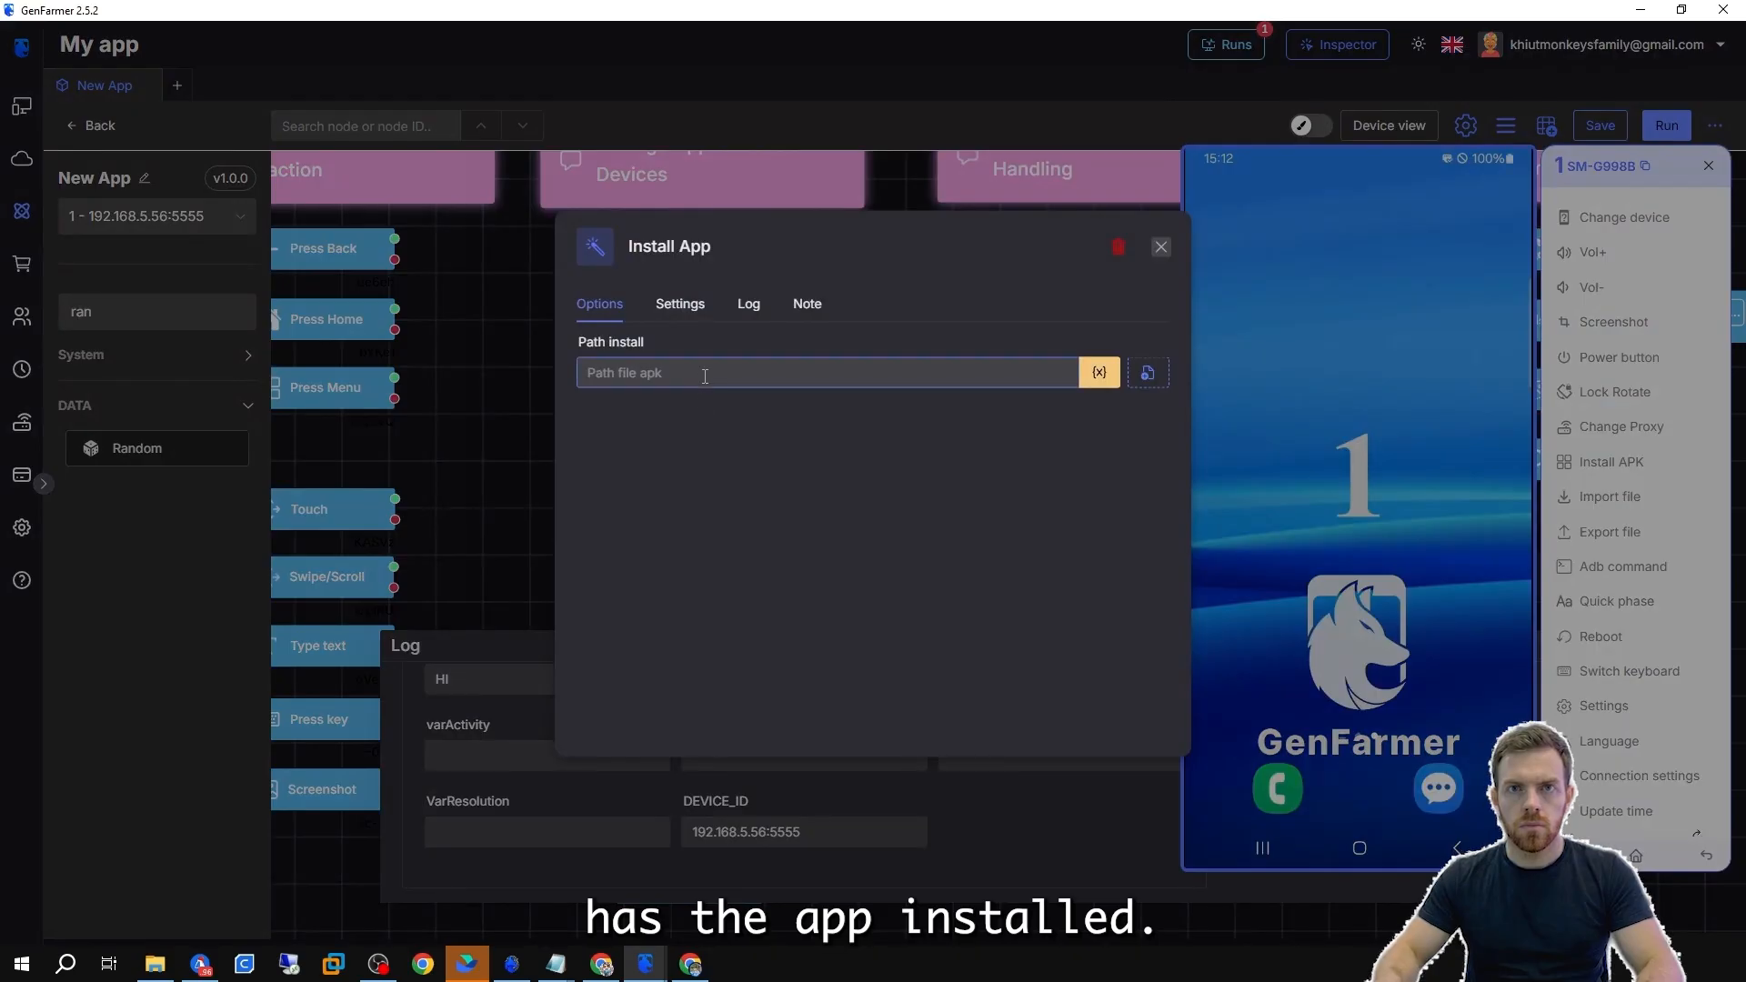
{"action": "left_click", "coordinate": [469, 428]}
Rearrange the nodes so Is installed App sits between Stop App and Install App.
{"action": "left_click_drag", "start_coordinate": [694, 542], "coordinate": [839, 384]}
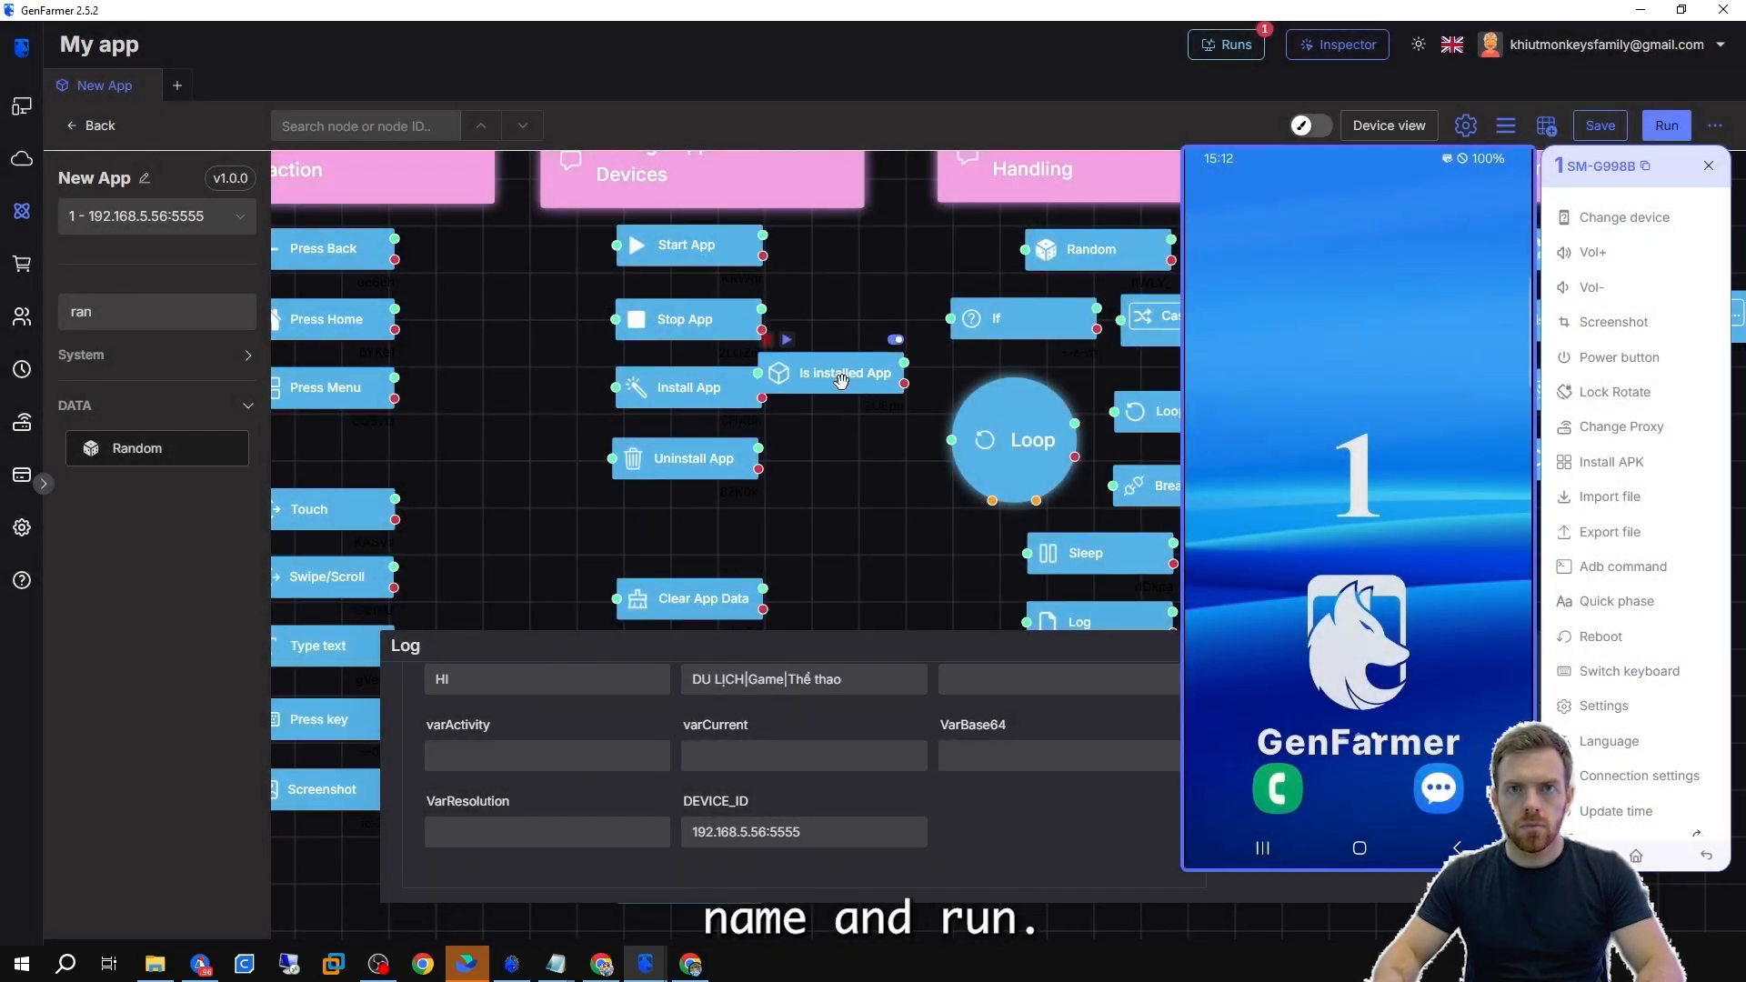
{"action": "left_click_drag", "start_coordinate": [676, 477], "coordinate": [688, 542]}
{"action": "left_click_drag", "start_coordinate": [691, 394], "coordinate": [692, 459]}
{"action": "left_click_drag", "start_coordinate": [823, 382], "coordinate": [718, 400]}
Open the Is installed App node's options, close them, and run the node.
{"action": "double_click", "coordinate": [728, 396]}
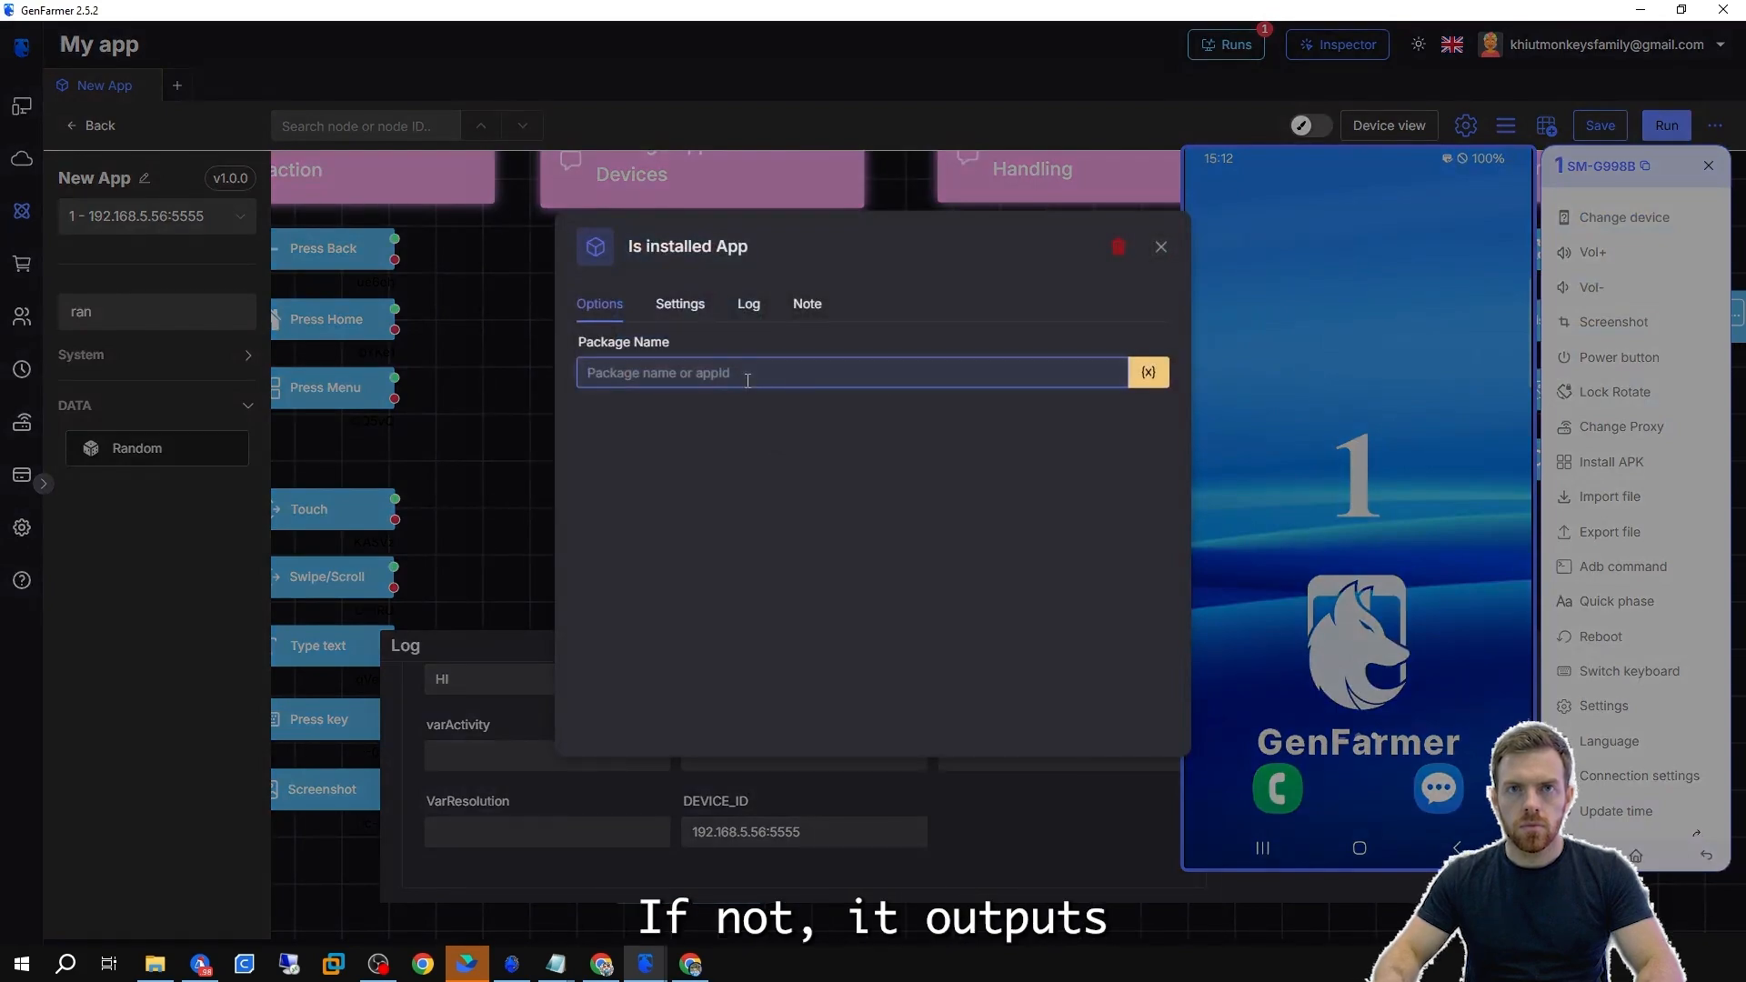
{"action": "left_click", "coordinate": [508, 402]}
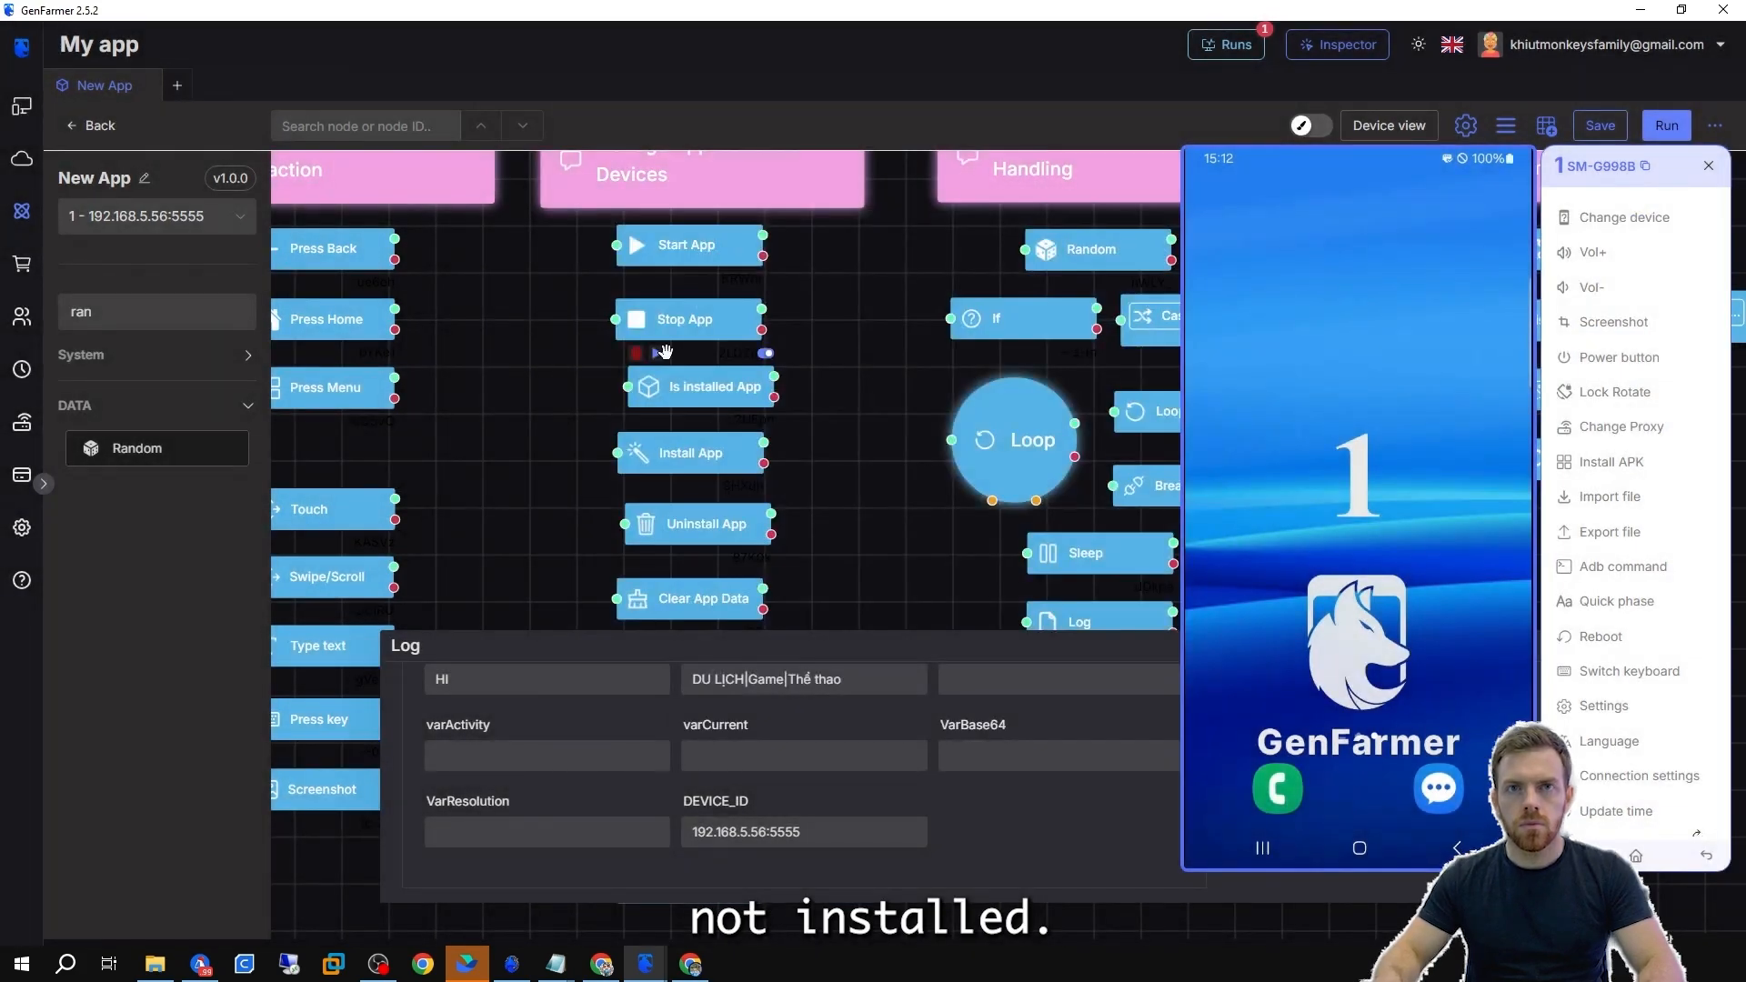
{"action": "left_click", "coordinate": [664, 353]}
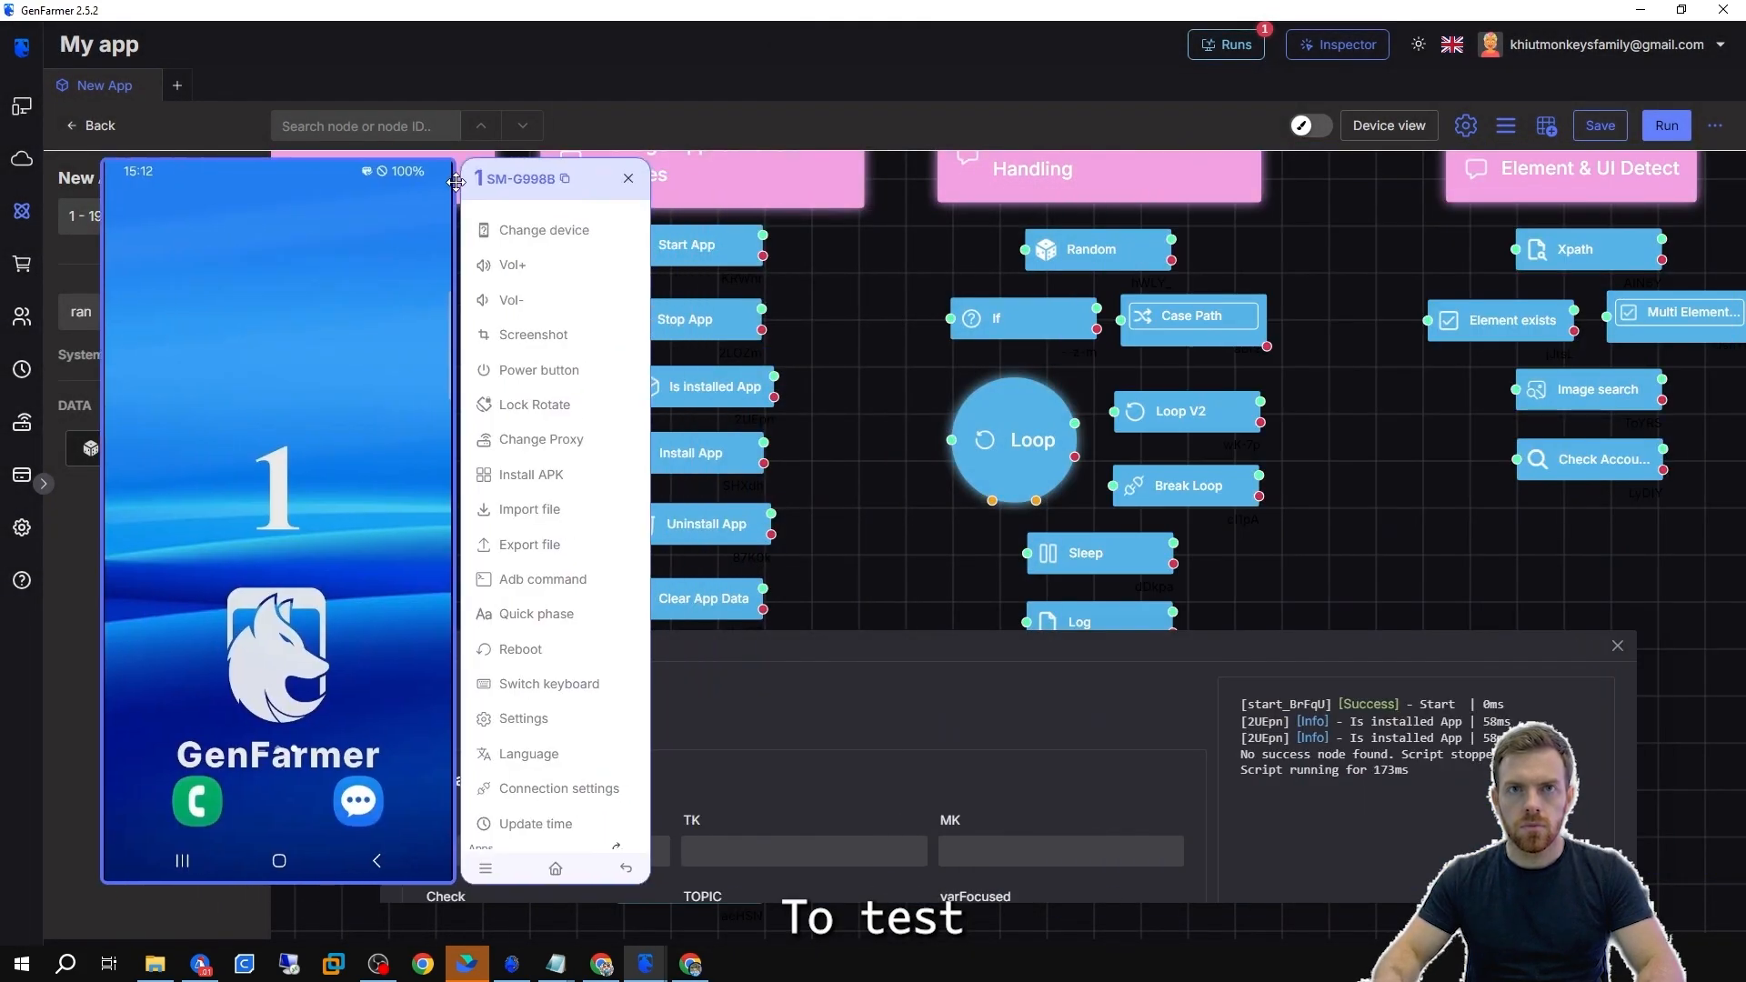
{"action": "left_click_drag", "start_coordinate": [639, 226], "coordinate": [839, 266]}
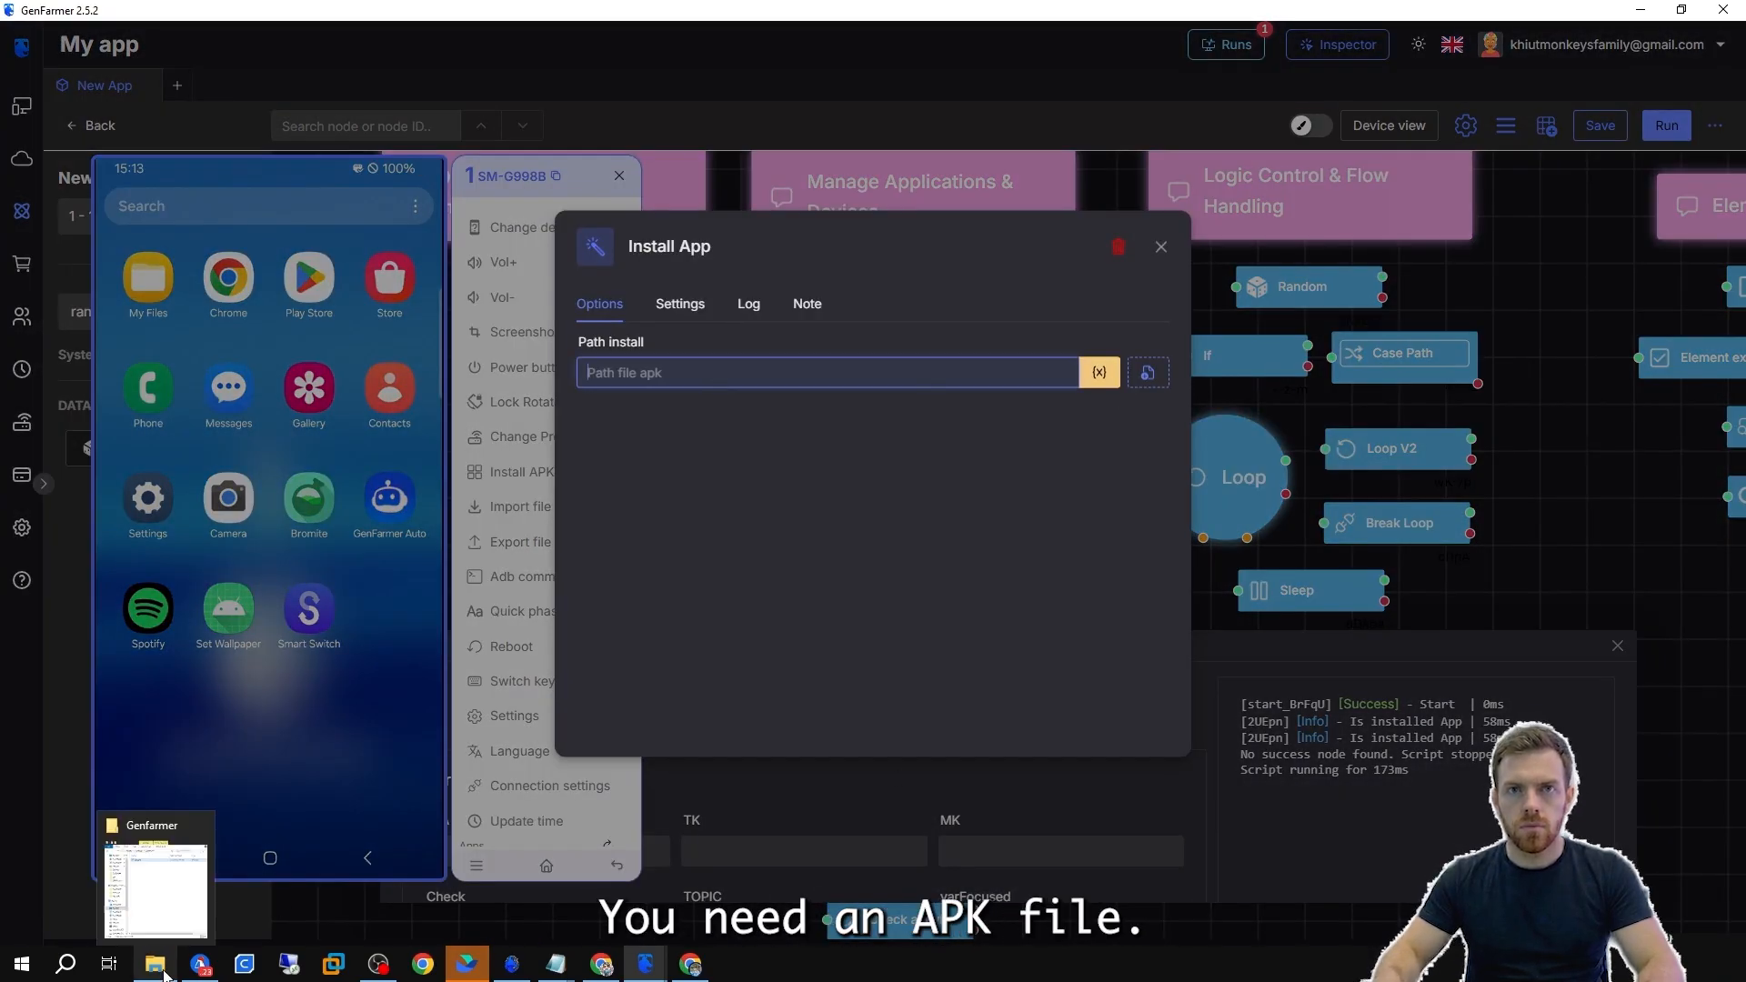
{"action": "left_click", "coordinate": [329, 709]}
{"action": "left_click_drag", "start_coordinate": [337, 864], "coordinate": [290, 471]}
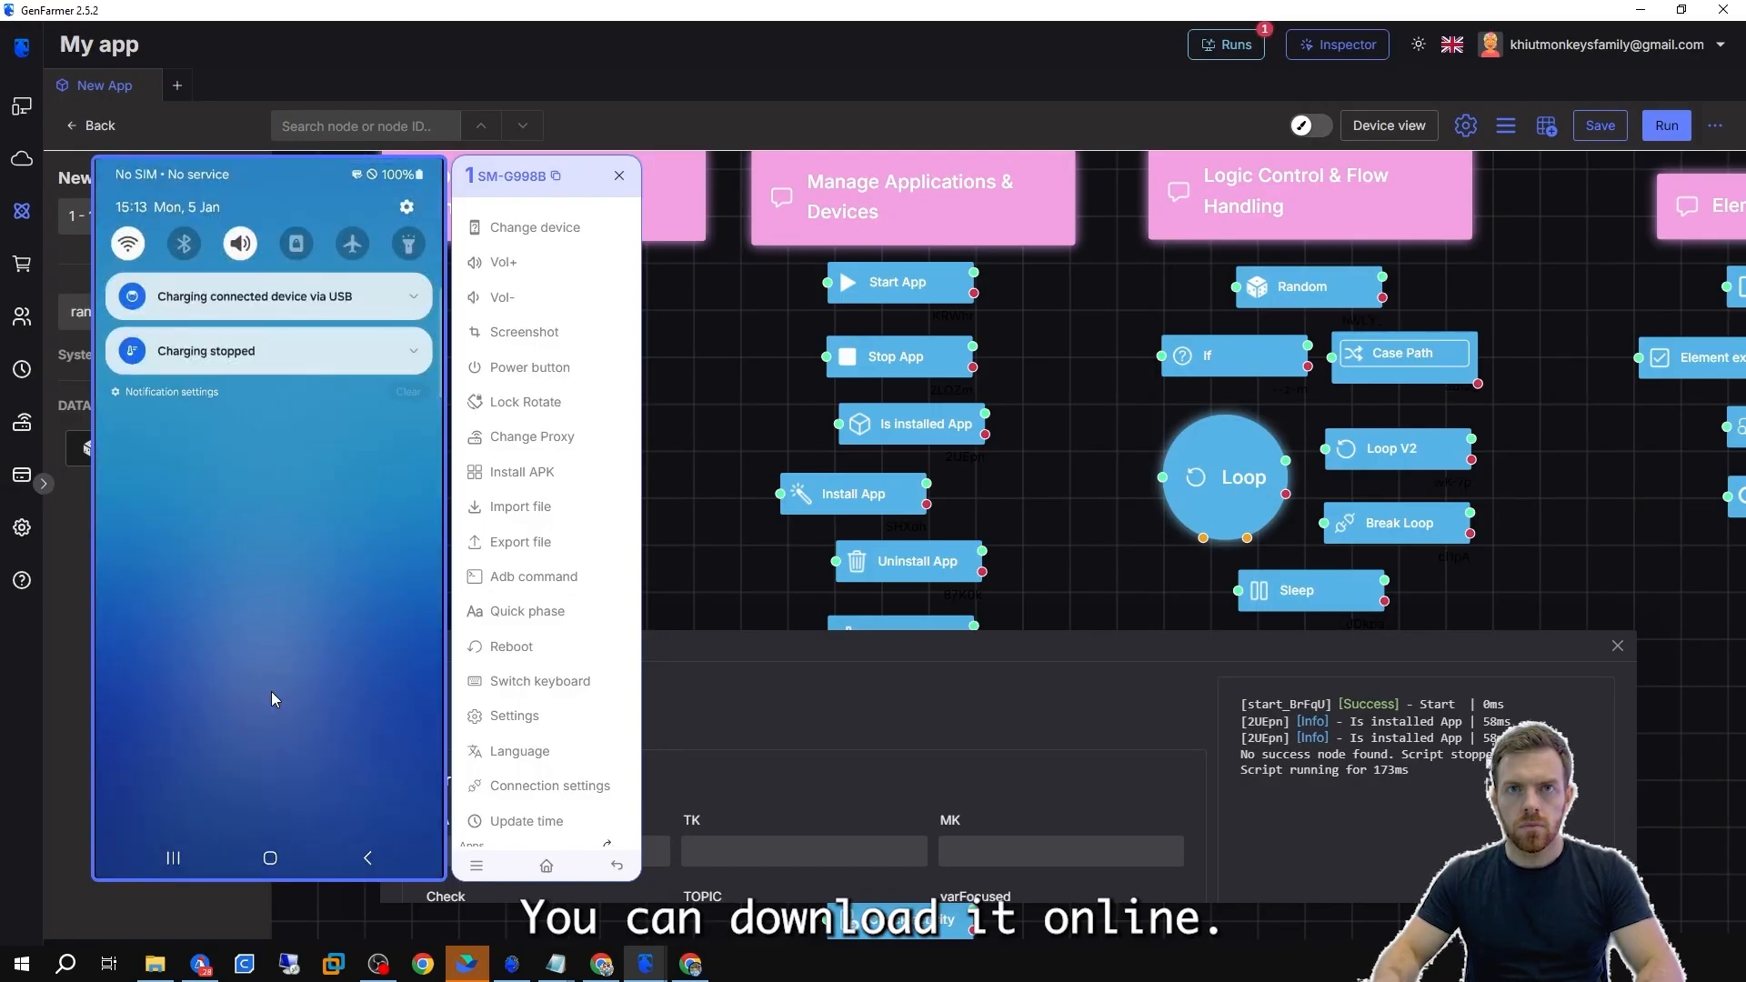
{"action": "left_click_drag", "start_coordinate": [275, 698], "coordinate": [312, 421]}
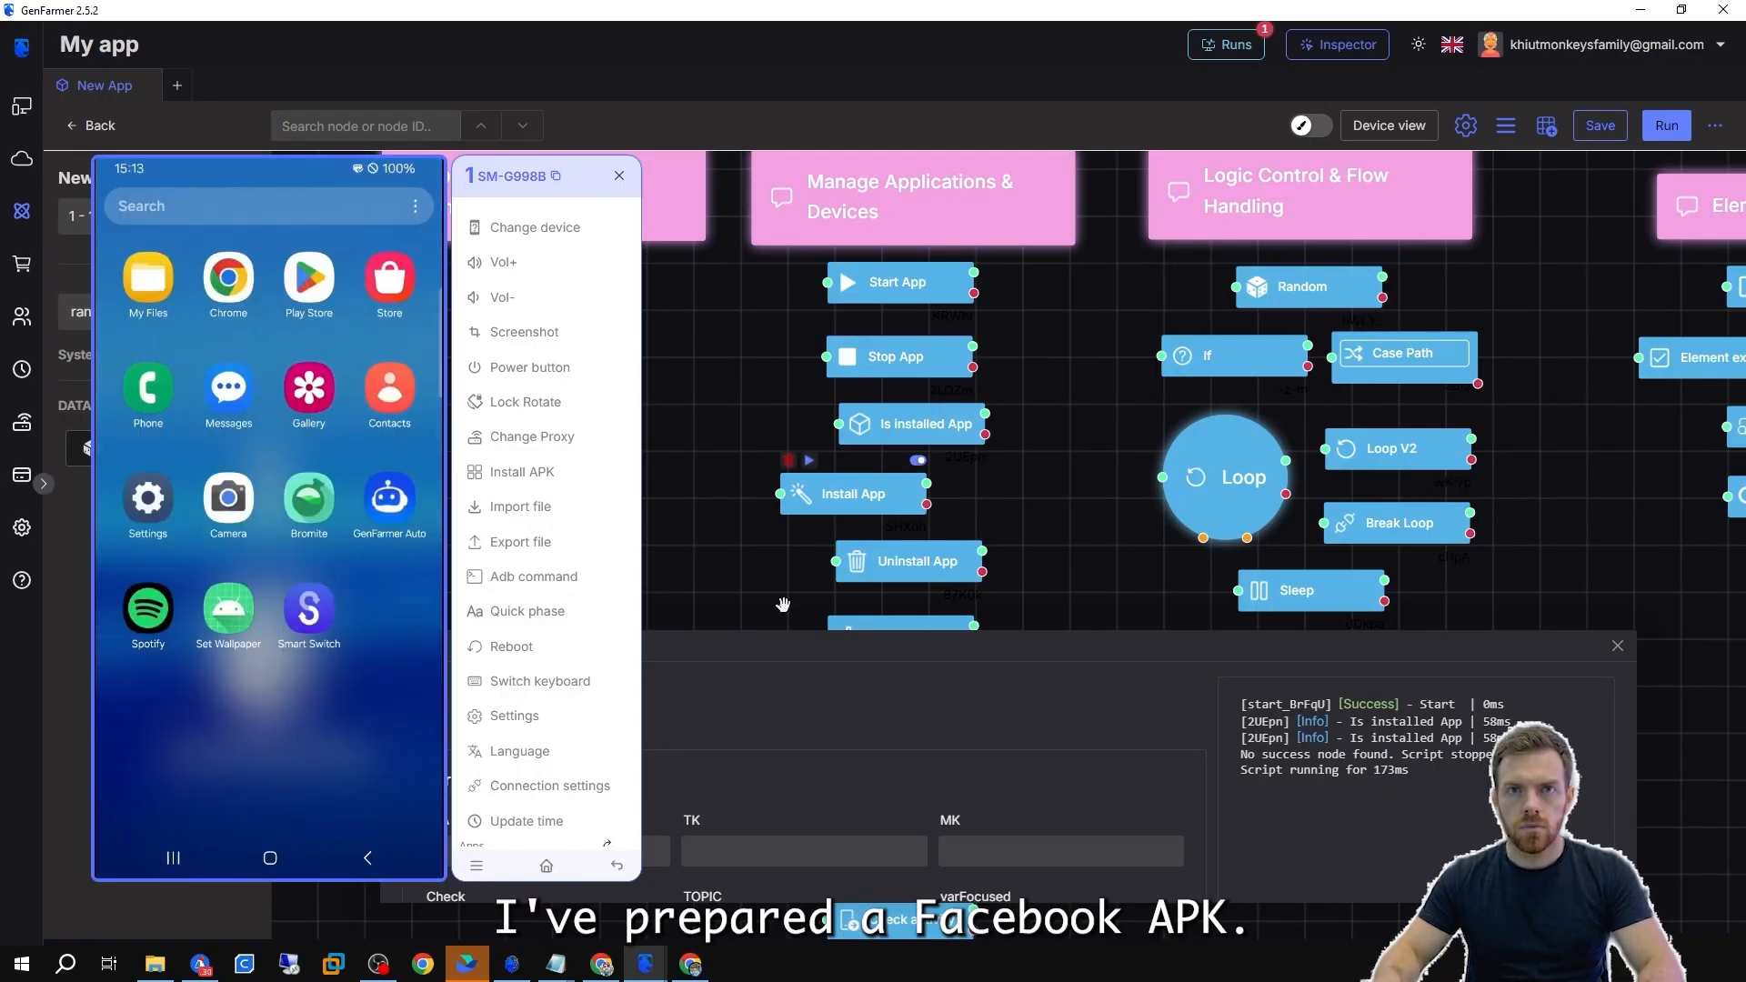
Set the Install App node's path to a Facebook APK in Genlogin (F:)\GenFarmer\APP_APK.
{"action": "double_click", "coordinate": [852, 496]}
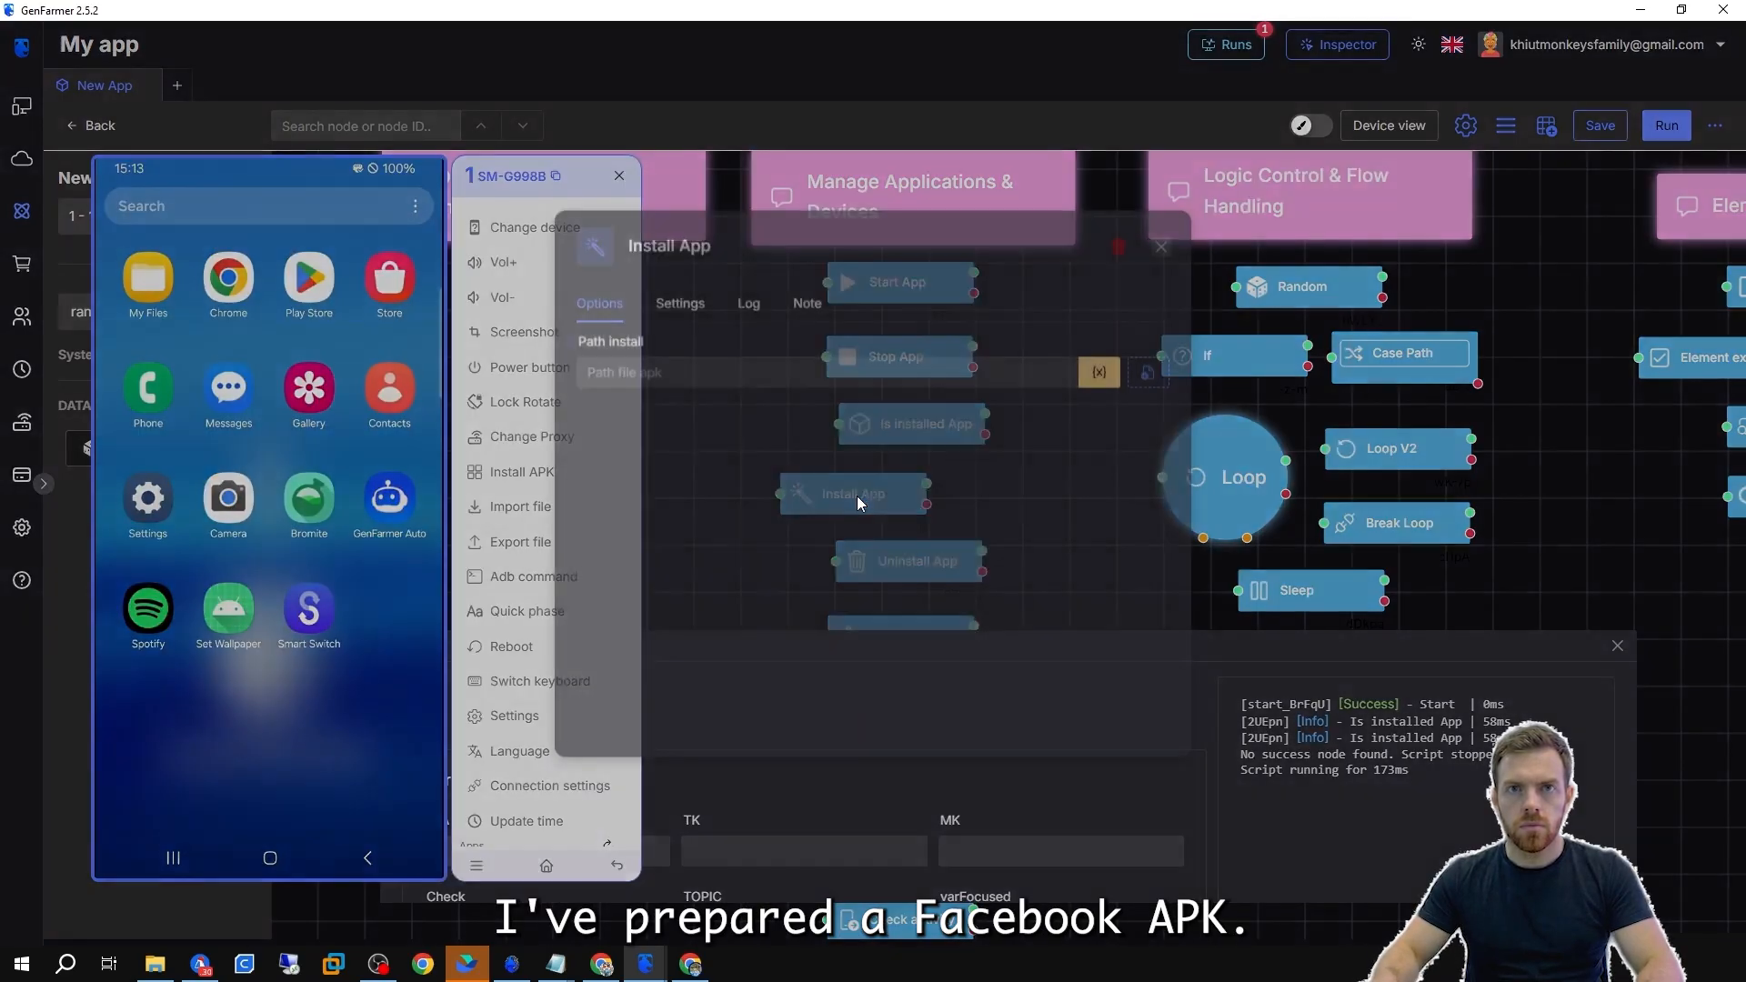
{"action": "left_click", "coordinate": [1148, 373]}
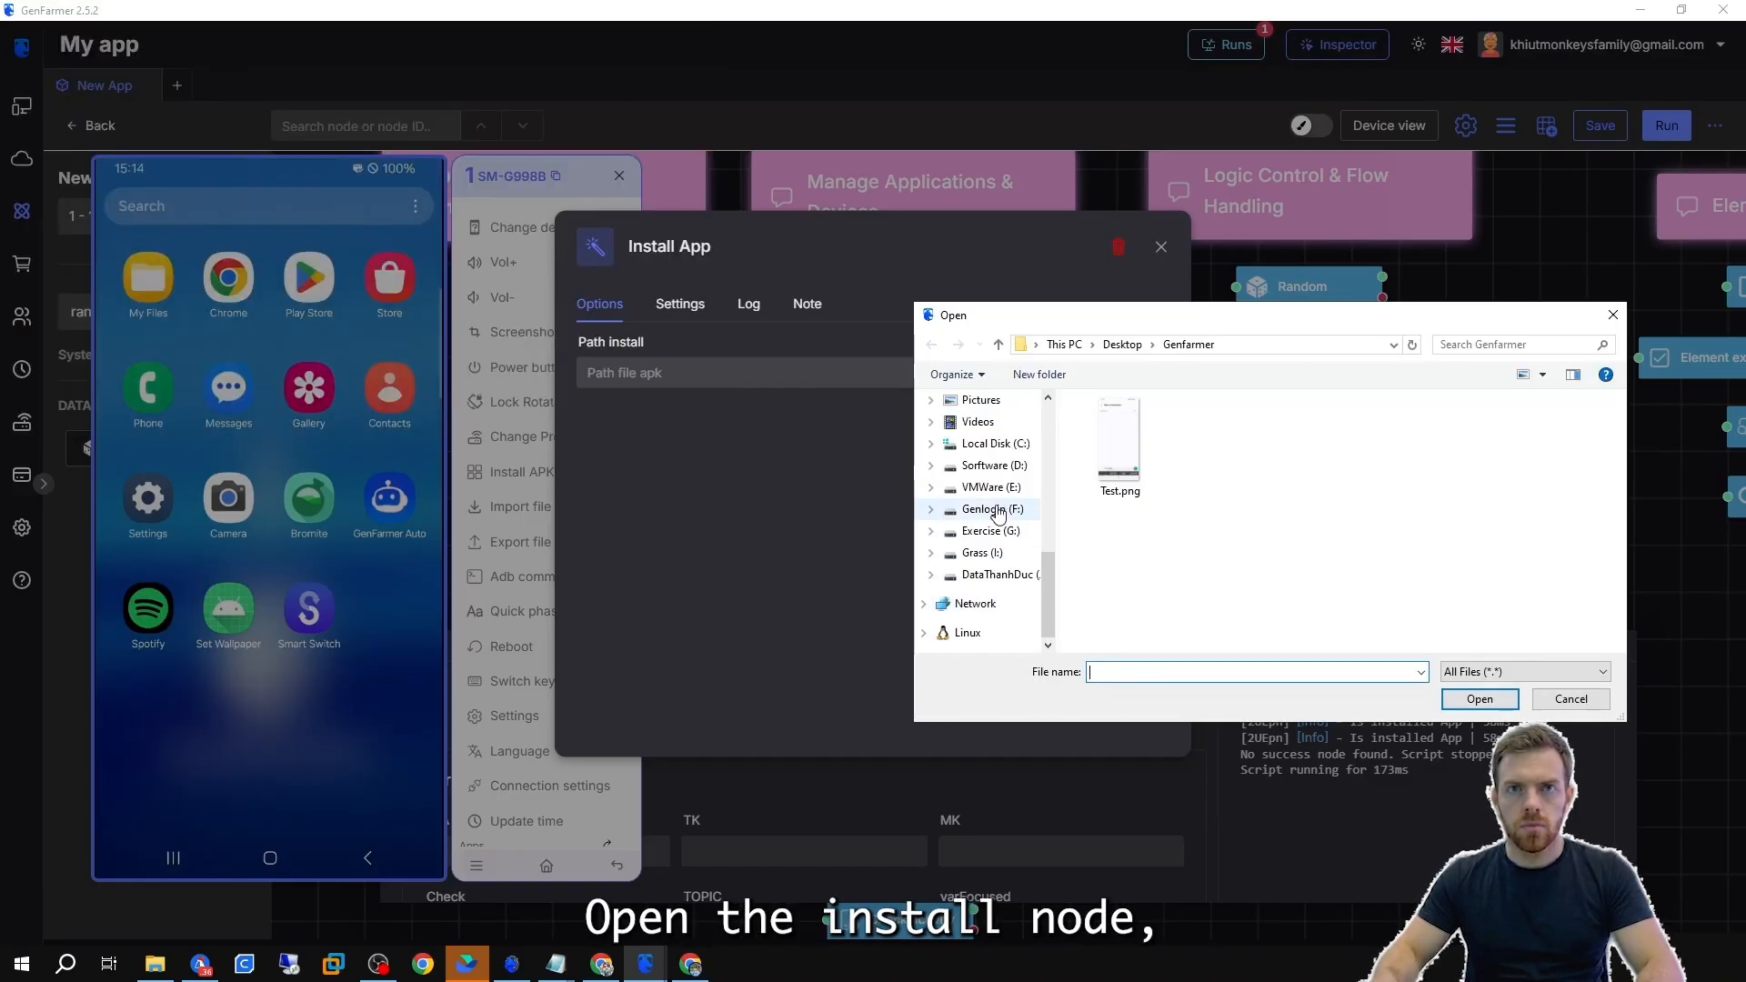
{"action": "left_click", "coordinate": [999, 512]}
{"action": "double_click", "coordinate": [1551, 450]}
{"action": "double_click", "coordinate": [1208, 450]}
{"action": "left_click", "coordinate": [1208, 448]}
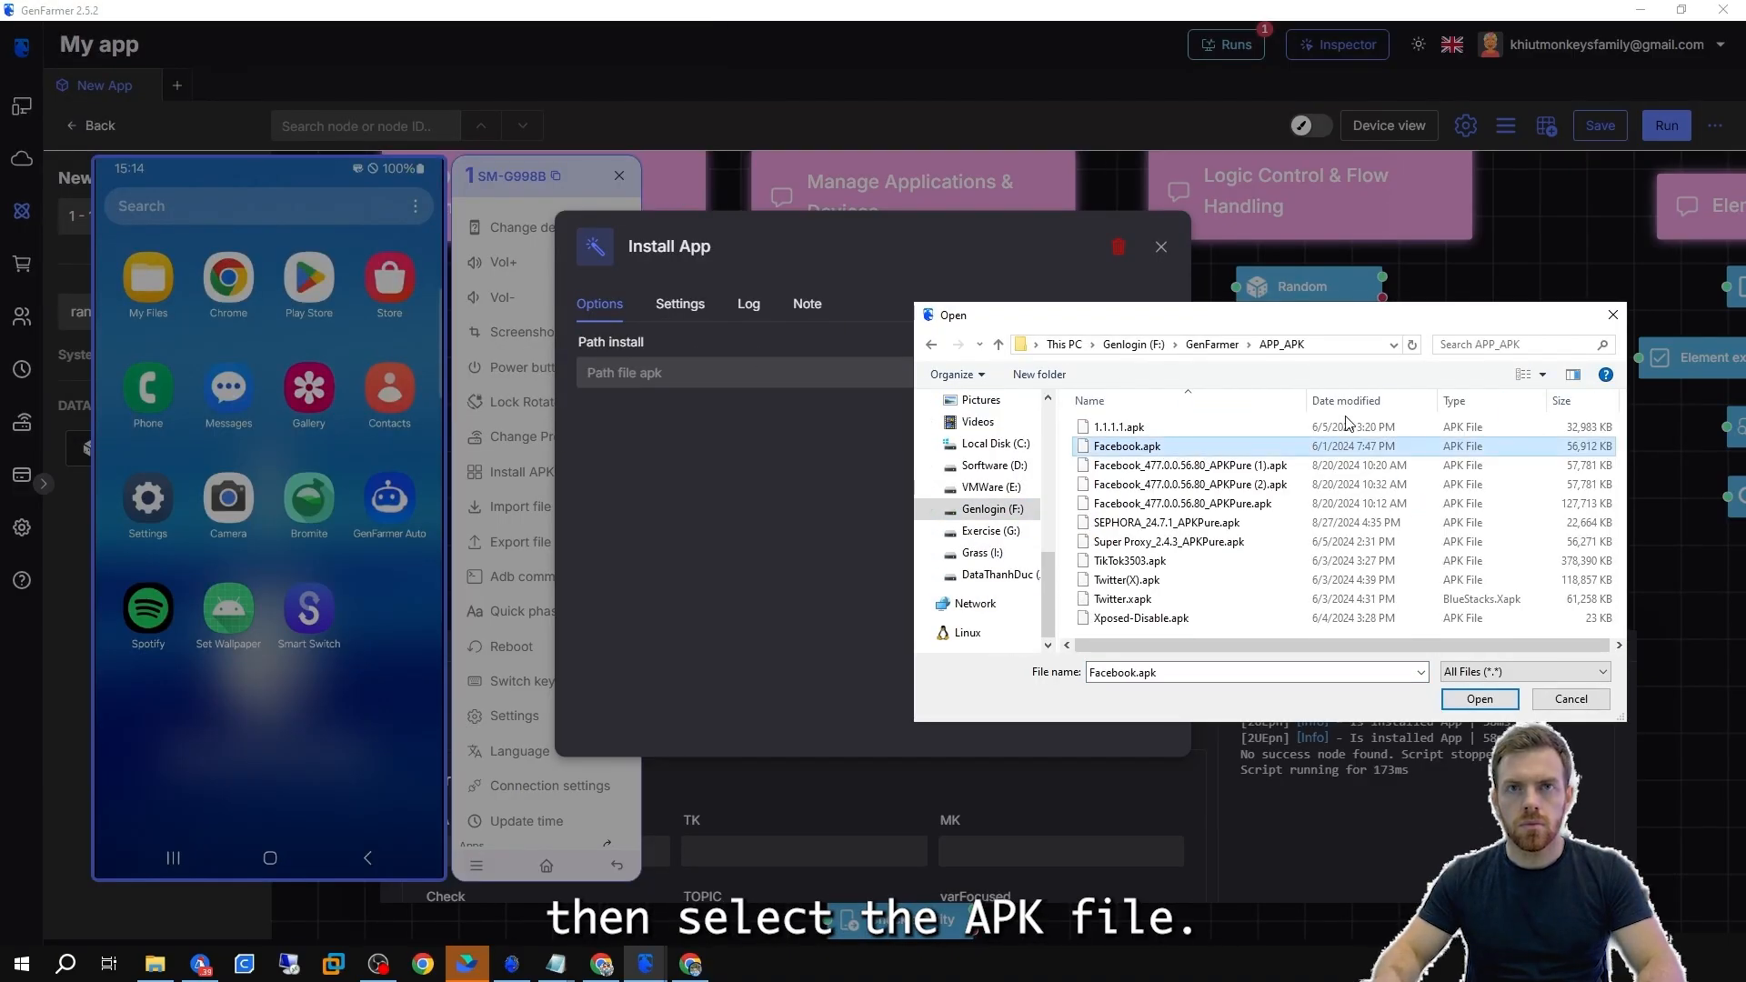
{"action": "left_click", "coordinate": [1277, 486]}
{"action": "left_click", "coordinate": [1492, 700]}
{"action": "left_click", "coordinate": [1161, 247]}
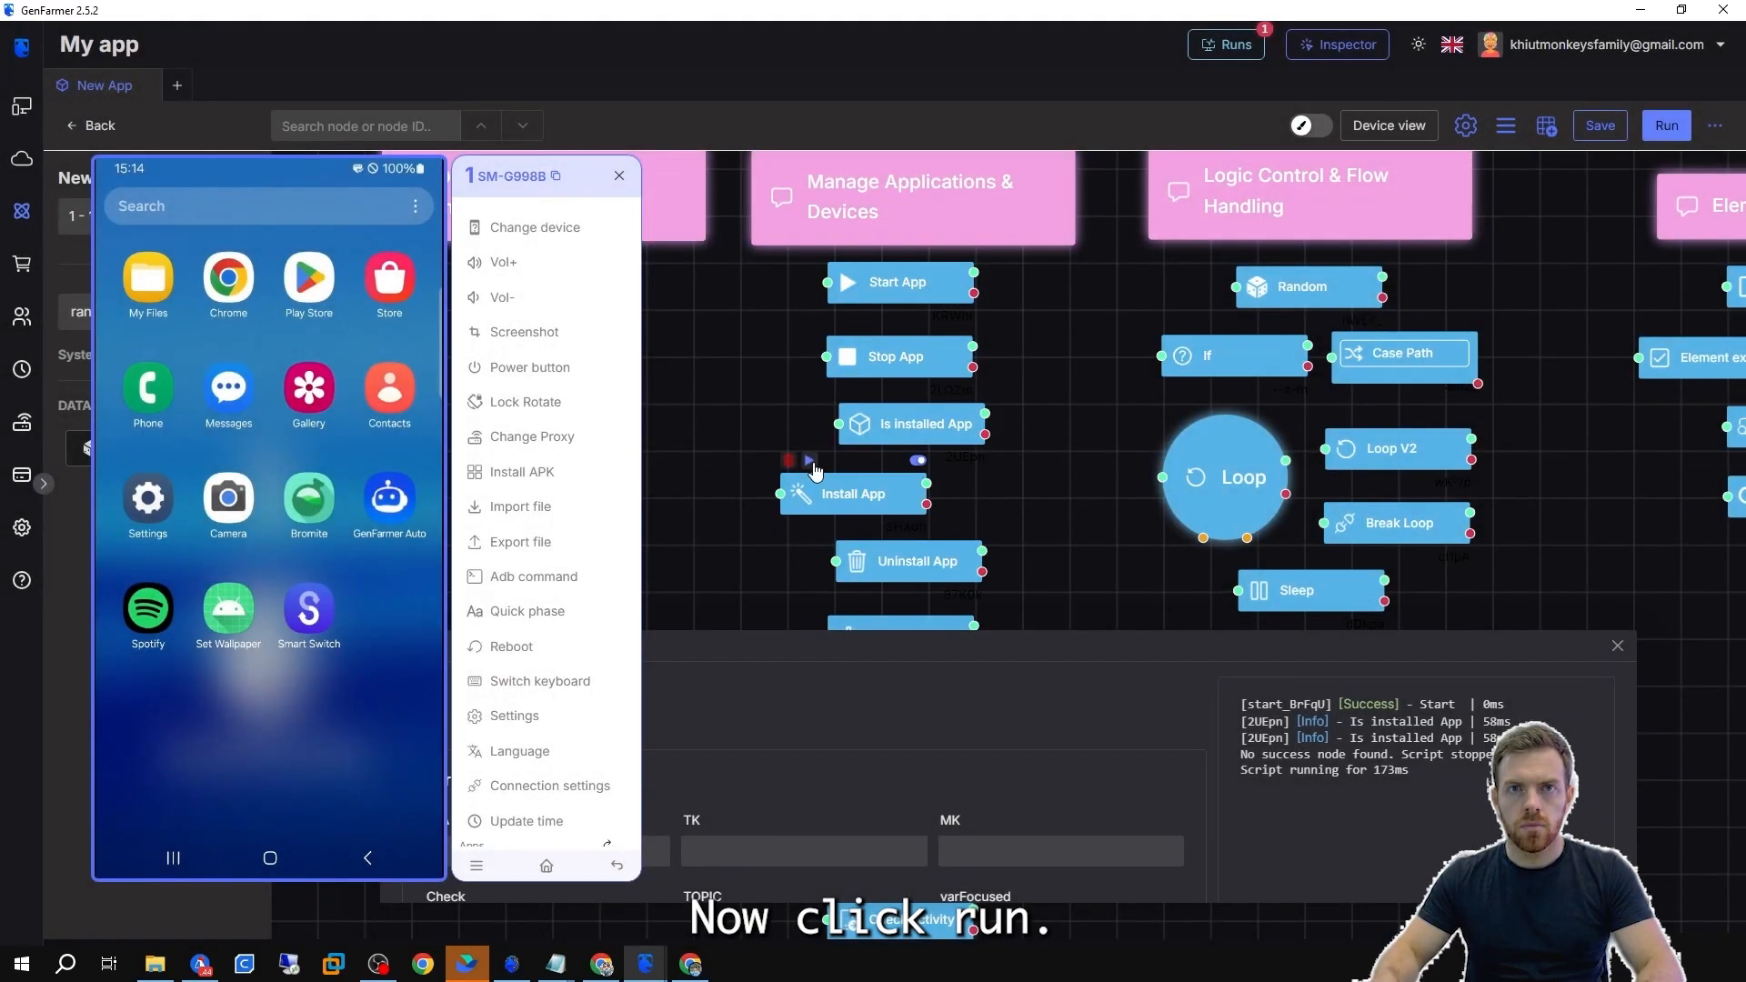
Run the Install App node to install Facebook on the phone.
{"action": "left_click", "coordinate": [809, 462]}
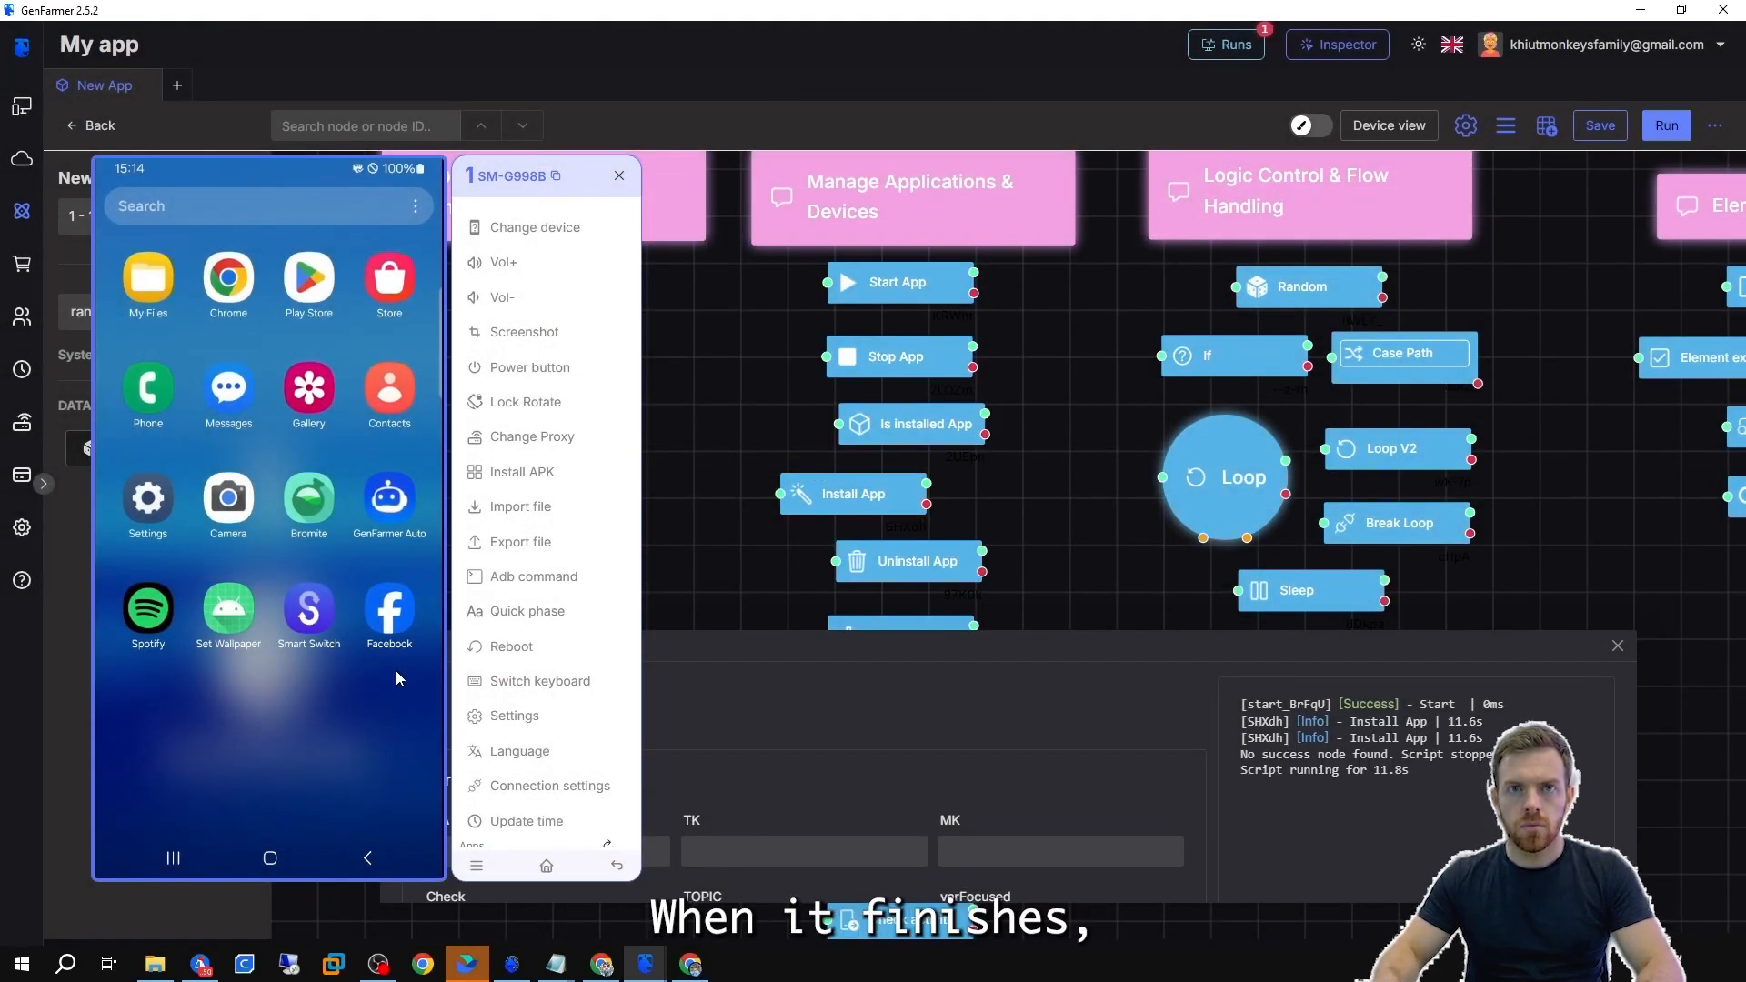
{"action": "left_click_drag", "start_coordinate": [340, 670], "coordinate": [351, 779]}
{"action": "left_click_drag", "start_coordinate": [312, 369], "coordinate": [316, 300]}
{"action": "left_click_drag", "start_coordinate": [337, 521], "coordinate": [349, 322]}
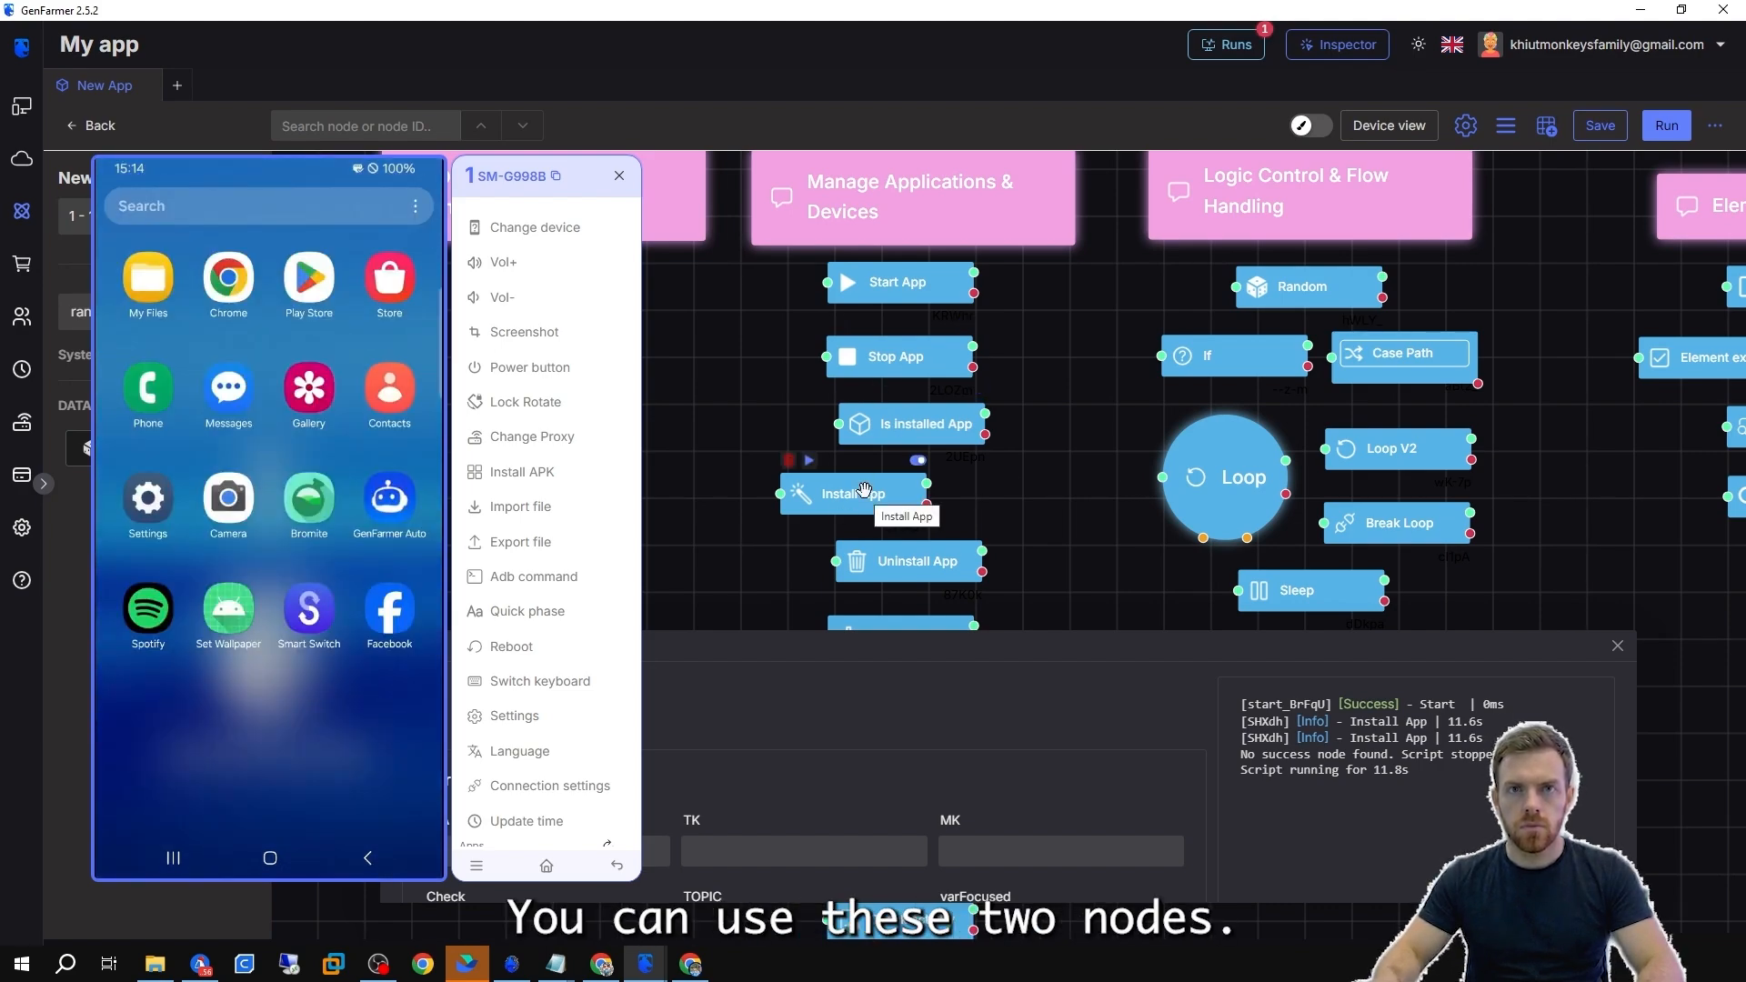
Move the Install App node to the right of the Is installed App node.
{"action": "left_click_drag", "start_coordinate": [858, 507], "coordinate": [1000, 503]}
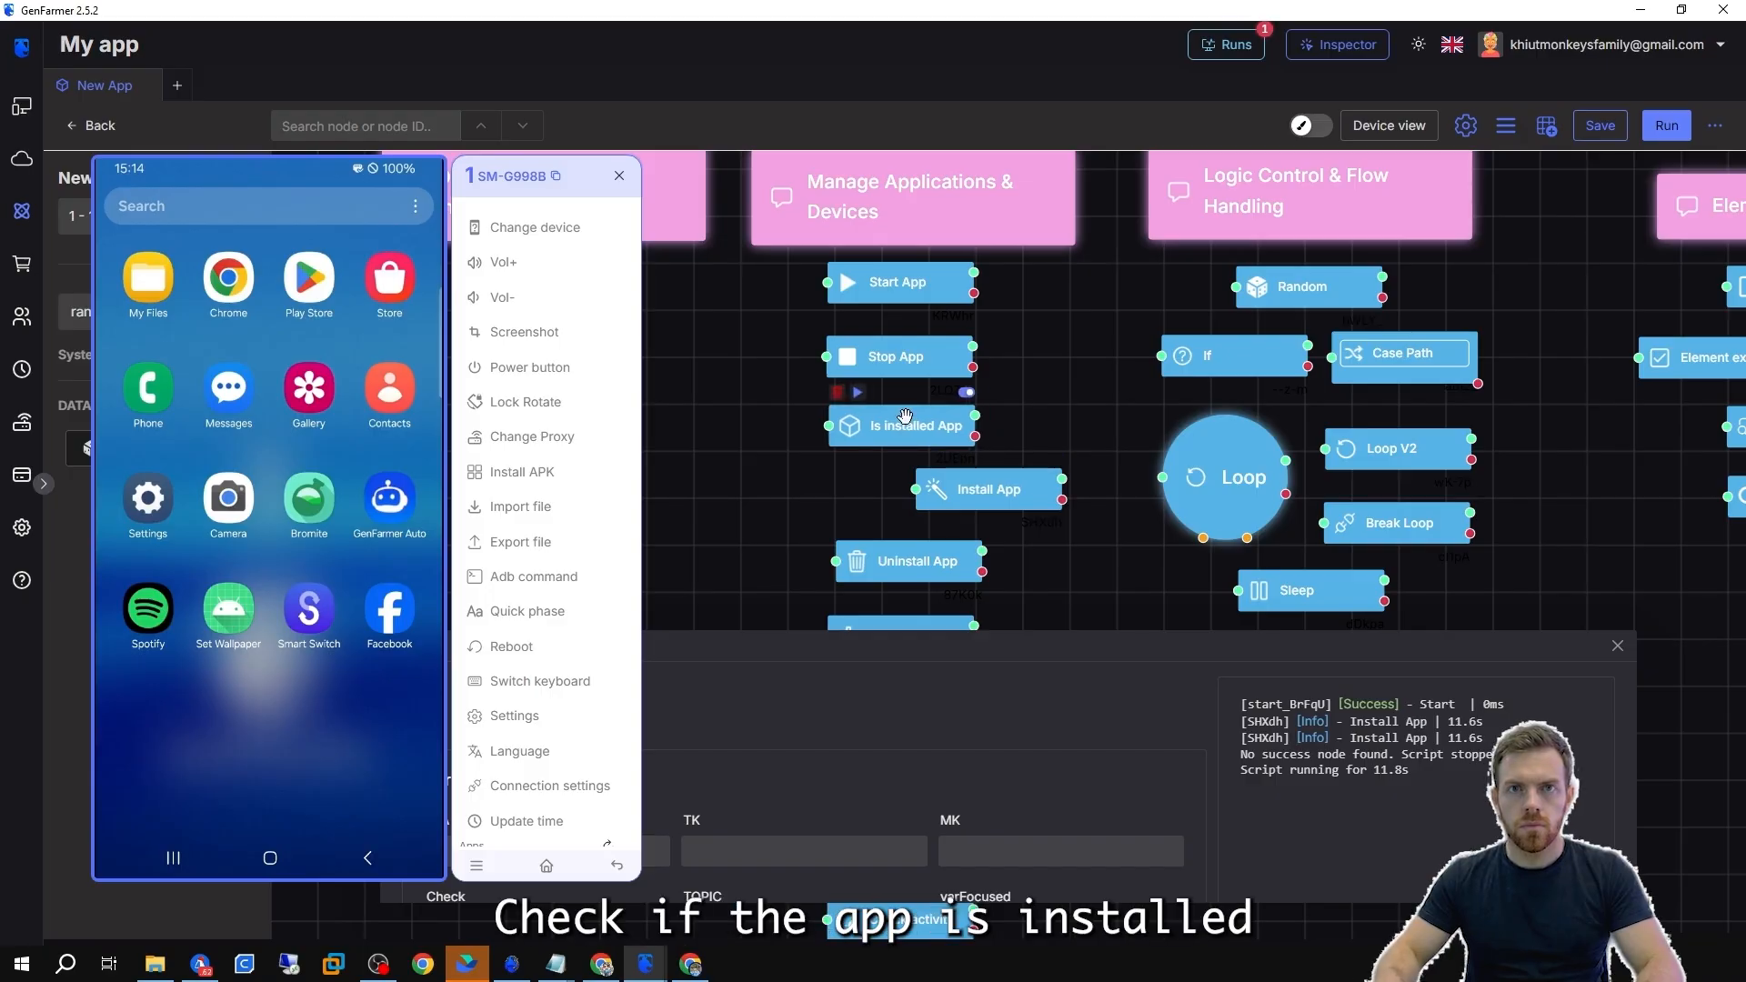
Review the Install App and Is installed App node options without changing them.
{"action": "double_click", "coordinate": [990, 496]}
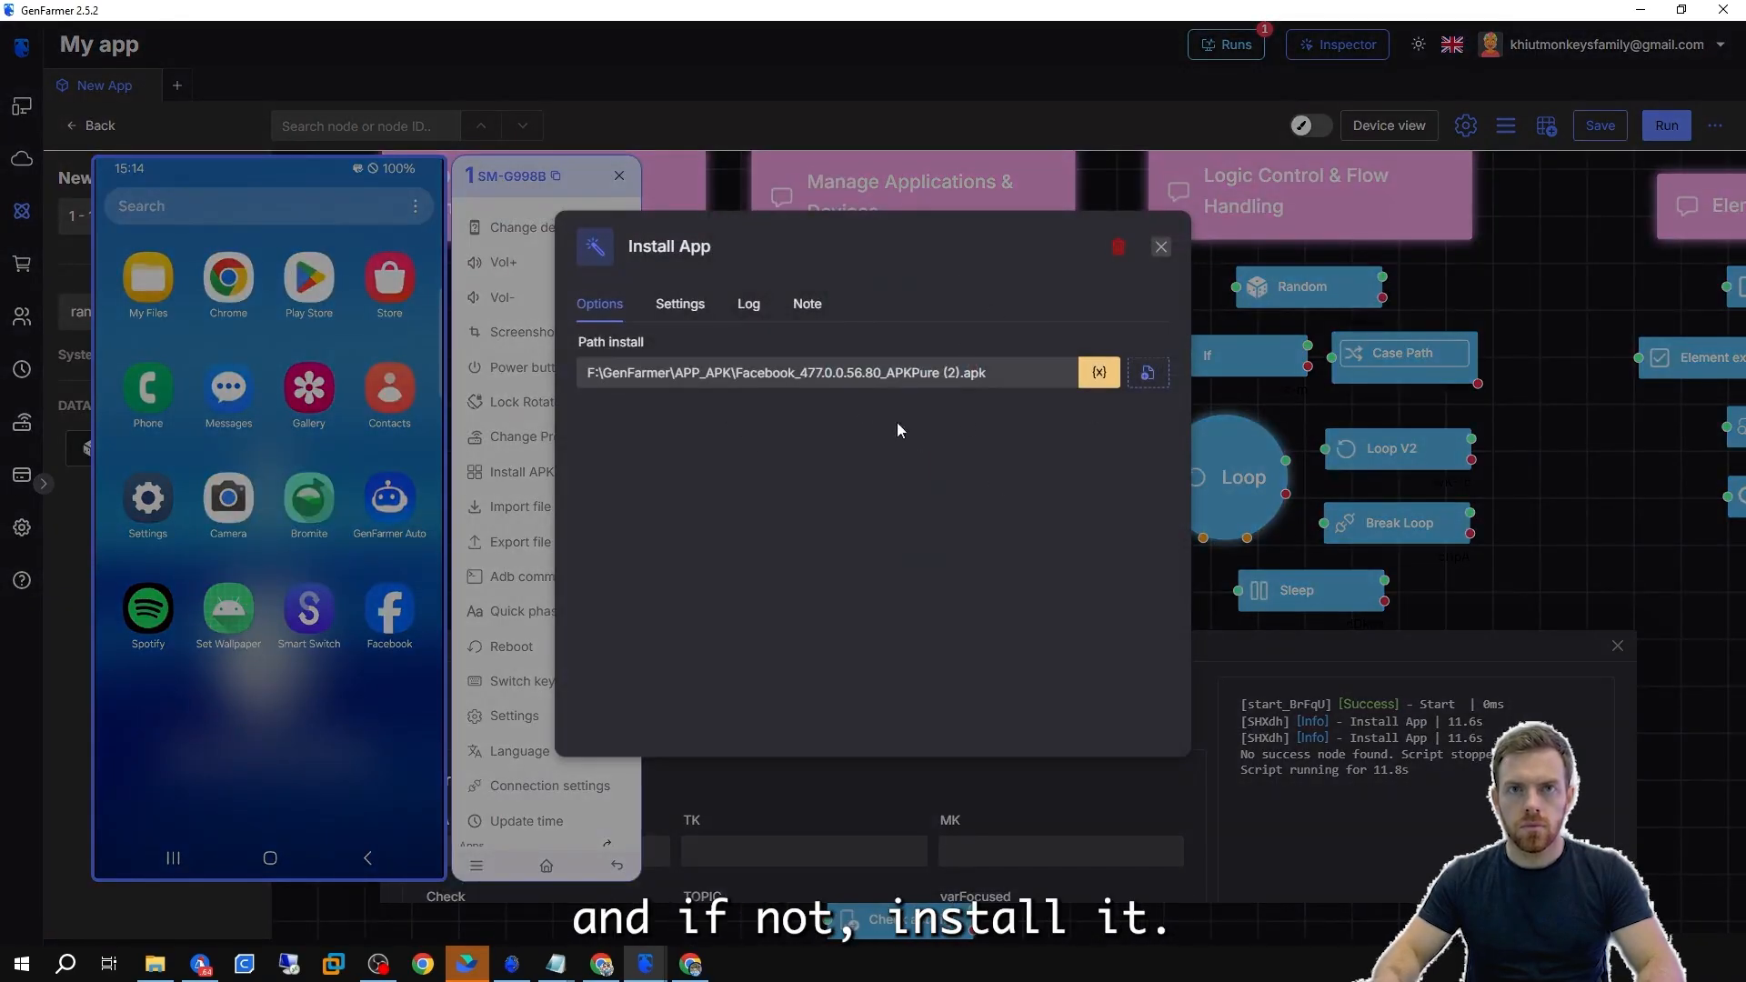
{"action": "left_click", "coordinate": [1317, 416]}
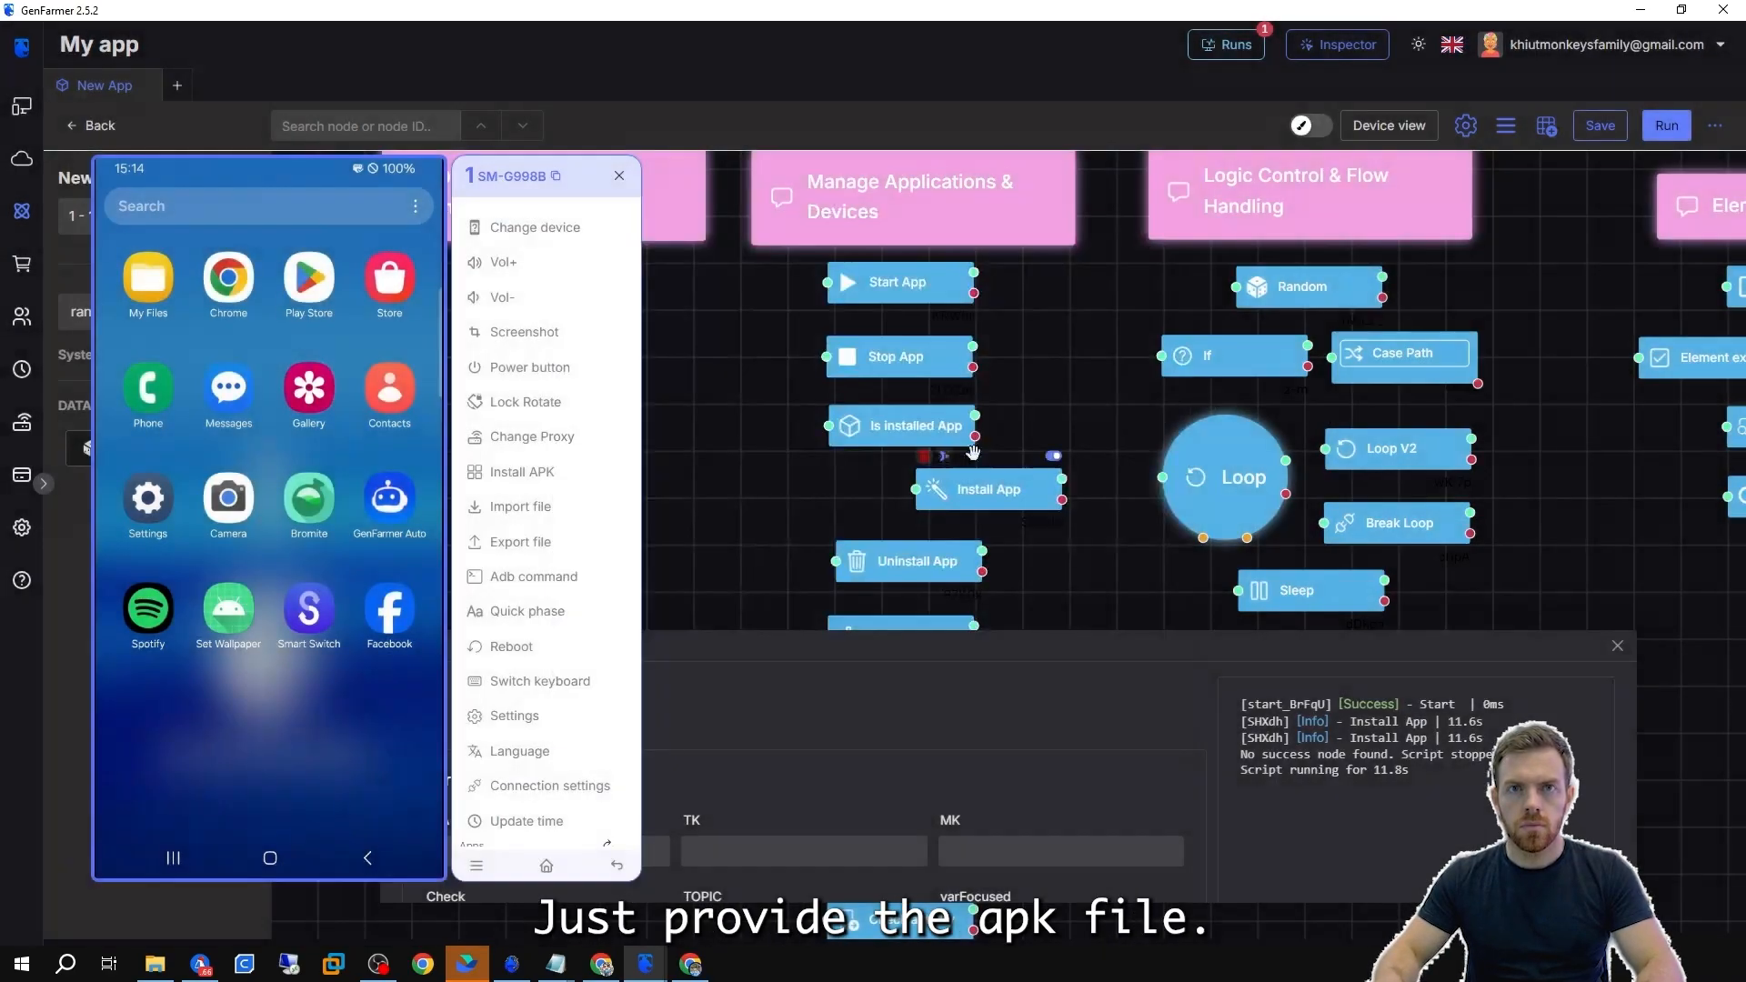
{"action": "double_click", "coordinate": [875, 399]}
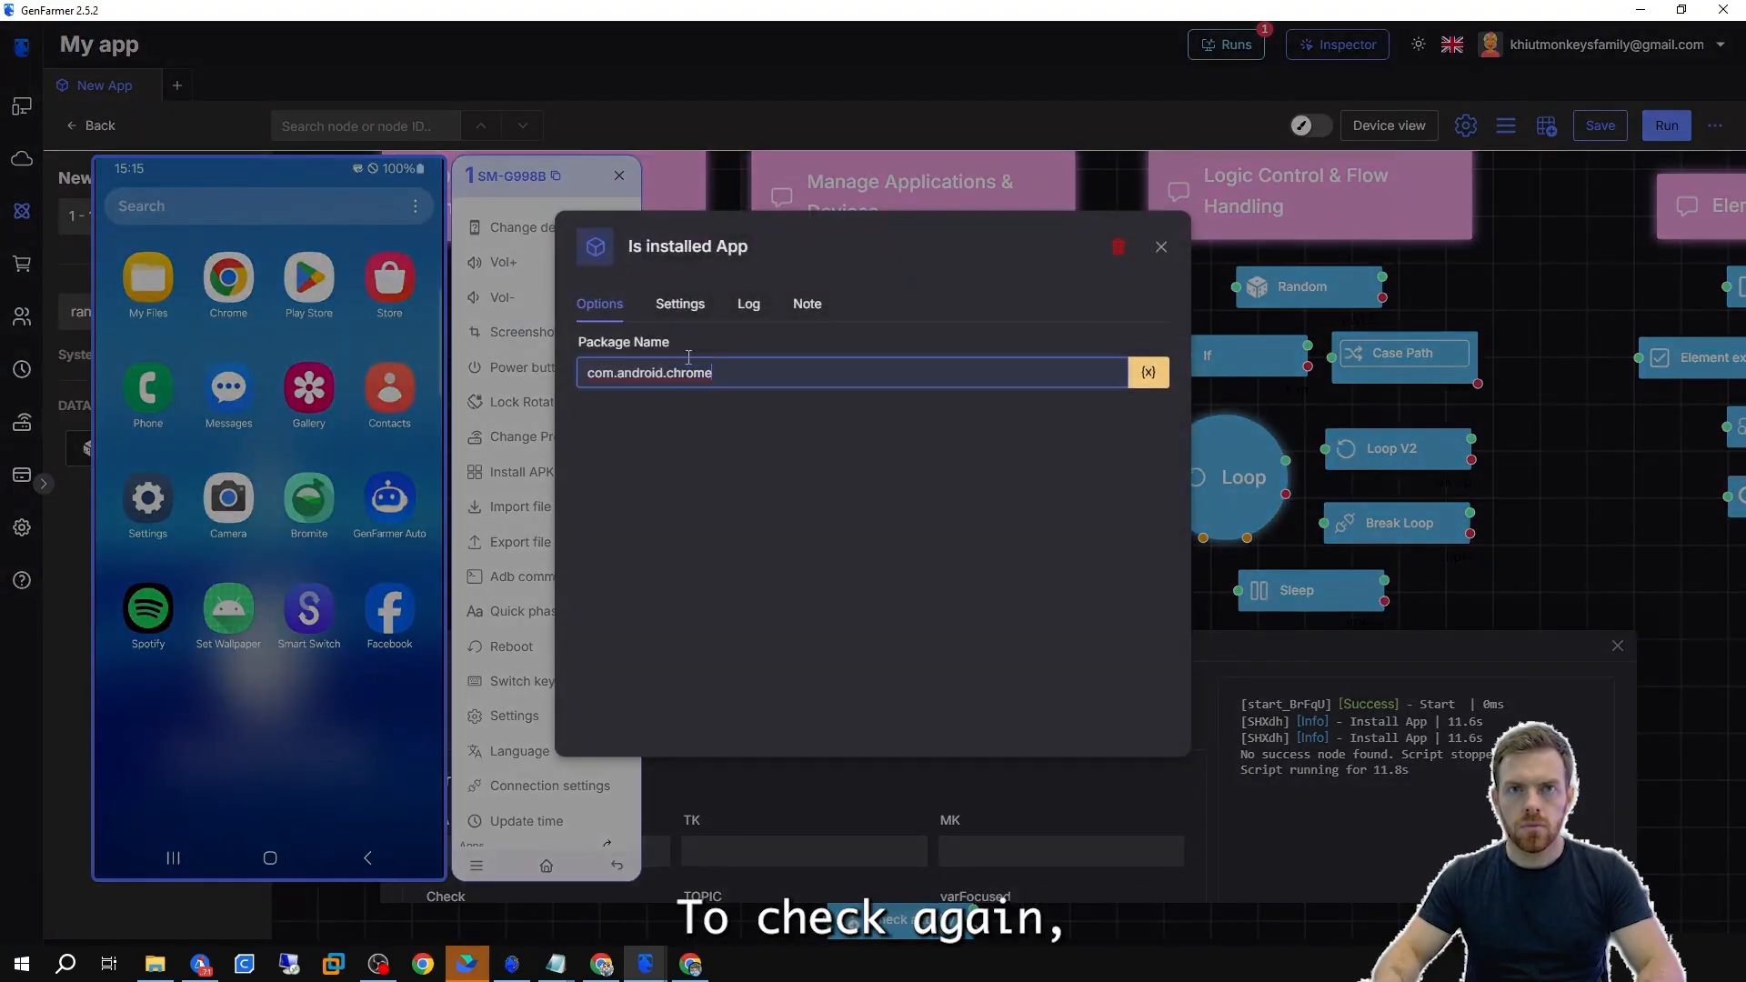
{"action": "left_click", "coordinate": [1501, 615]}
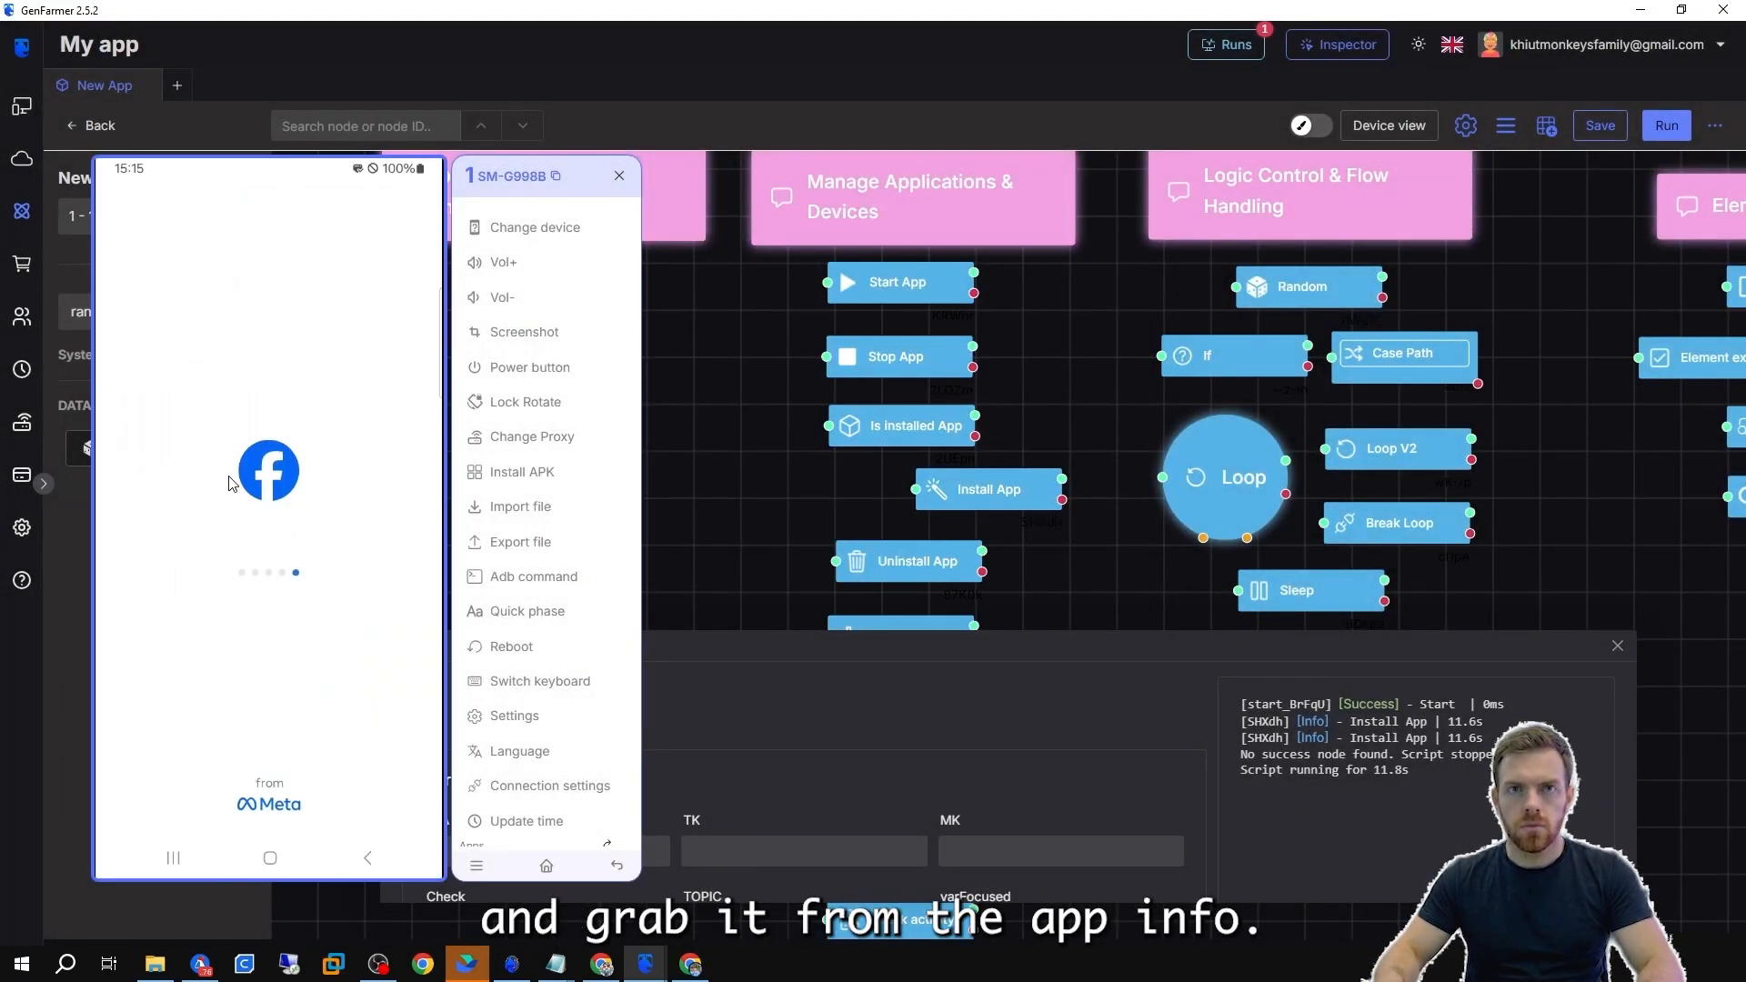
Copy Facebook's package name com.facebook.katana from the Inspector's element properties.
{"action": "left_click", "coordinate": [663, 962]}
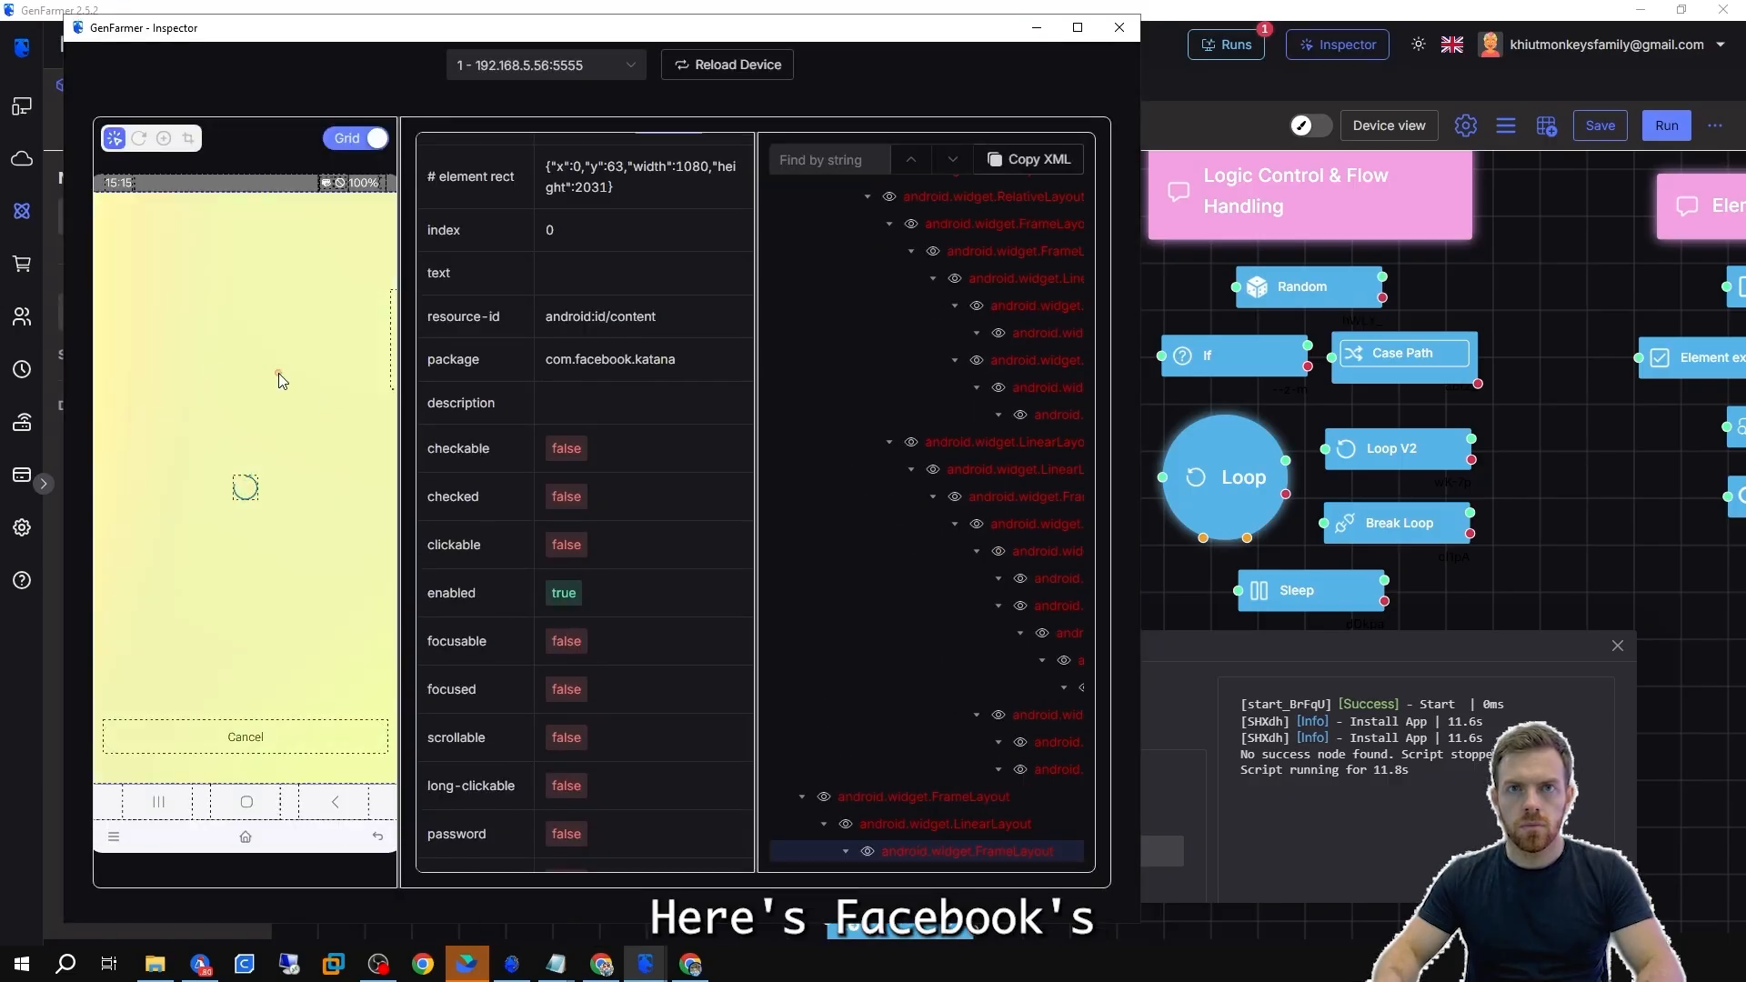
{"action": "left_click_drag", "start_coordinate": [711, 361], "coordinate": [521, 361]}
{"action": "key", "text": "ctrl+c"}
{"action": "left_click", "coordinate": [1173, 403]}
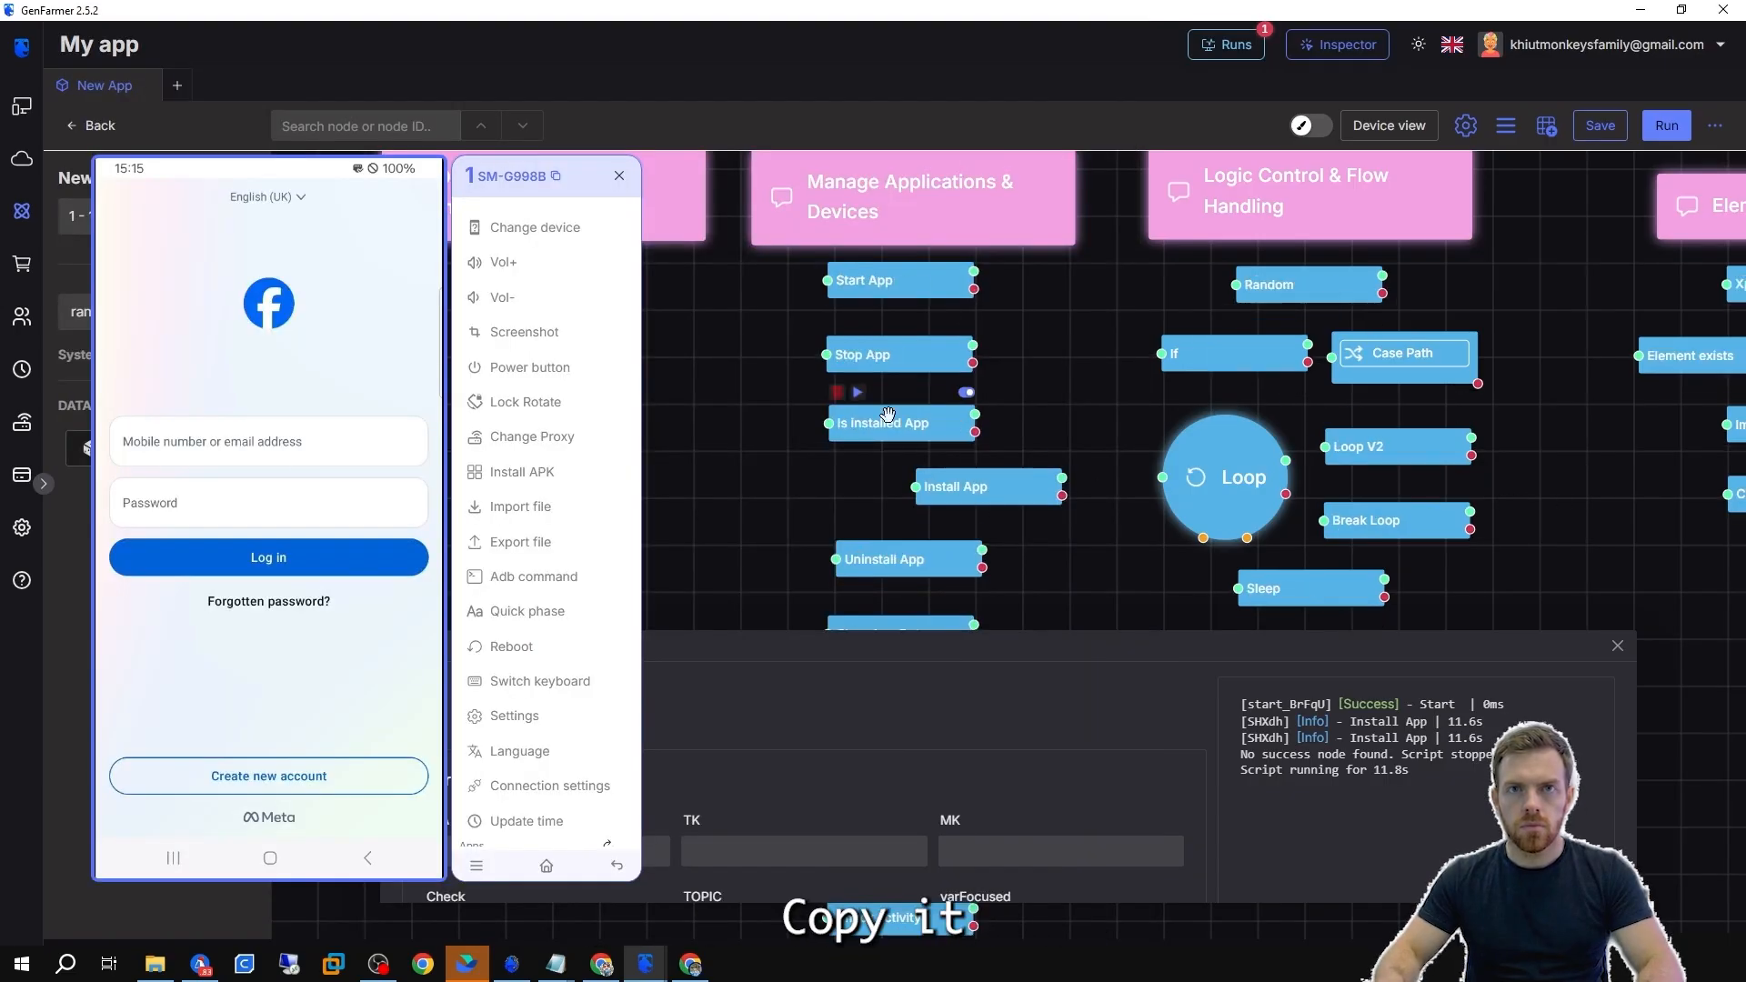
Set the Is installed App node's package name to com.facebook.katana.
{"action": "double_click", "coordinate": [888, 418]}
{"action": "left_click", "coordinate": [801, 380]}
{"action": "key", "text": "ctrl+v"}
{"action": "left_click", "coordinate": [605, 375]}
{"action": "key", "text": "BackSpace"}
{"action": "key", "text": "BackSpace"}
{"action": "key", "text": "BackSpace"}
{"action": "key", "text": "BackSpace"}
{"action": "key", "text": "BackSpace"}
{"action": "left_click", "coordinate": [1223, 445]}
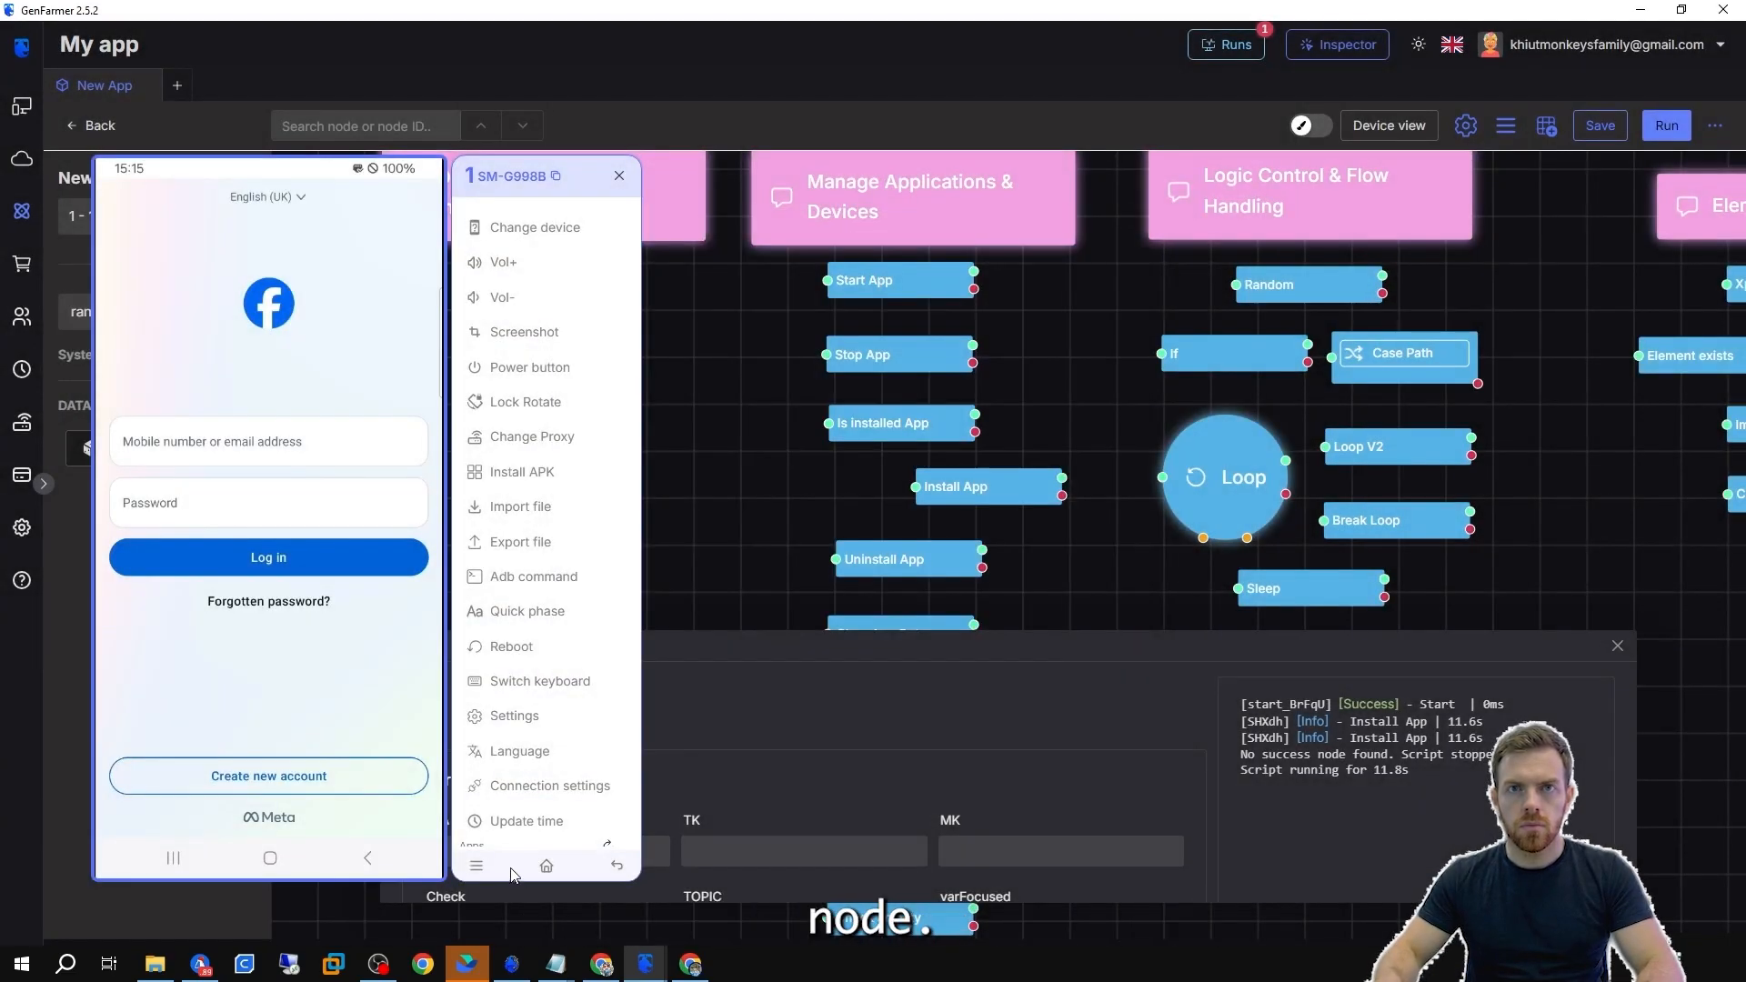
Return the phone to its home screen and set the Uninstall App node's package name to com.facebook.katana.
{"action": "left_click", "coordinate": [546, 866]}
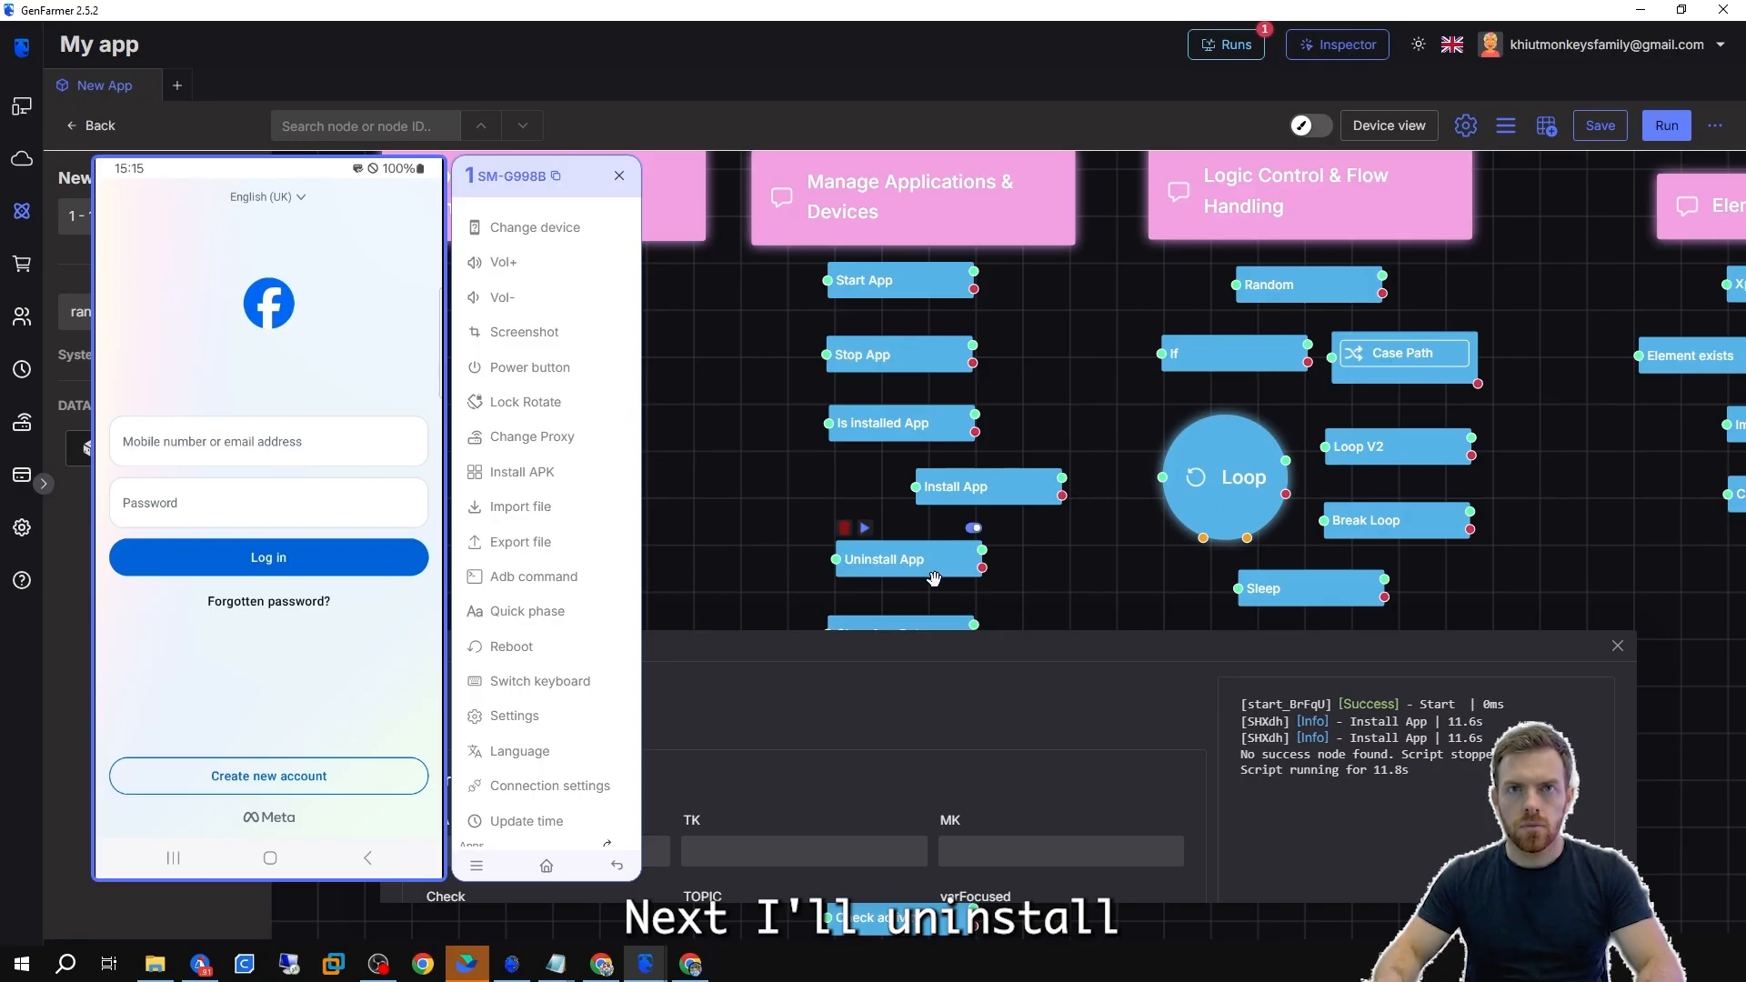
{"action": "double_click", "coordinate": [943, 557]}
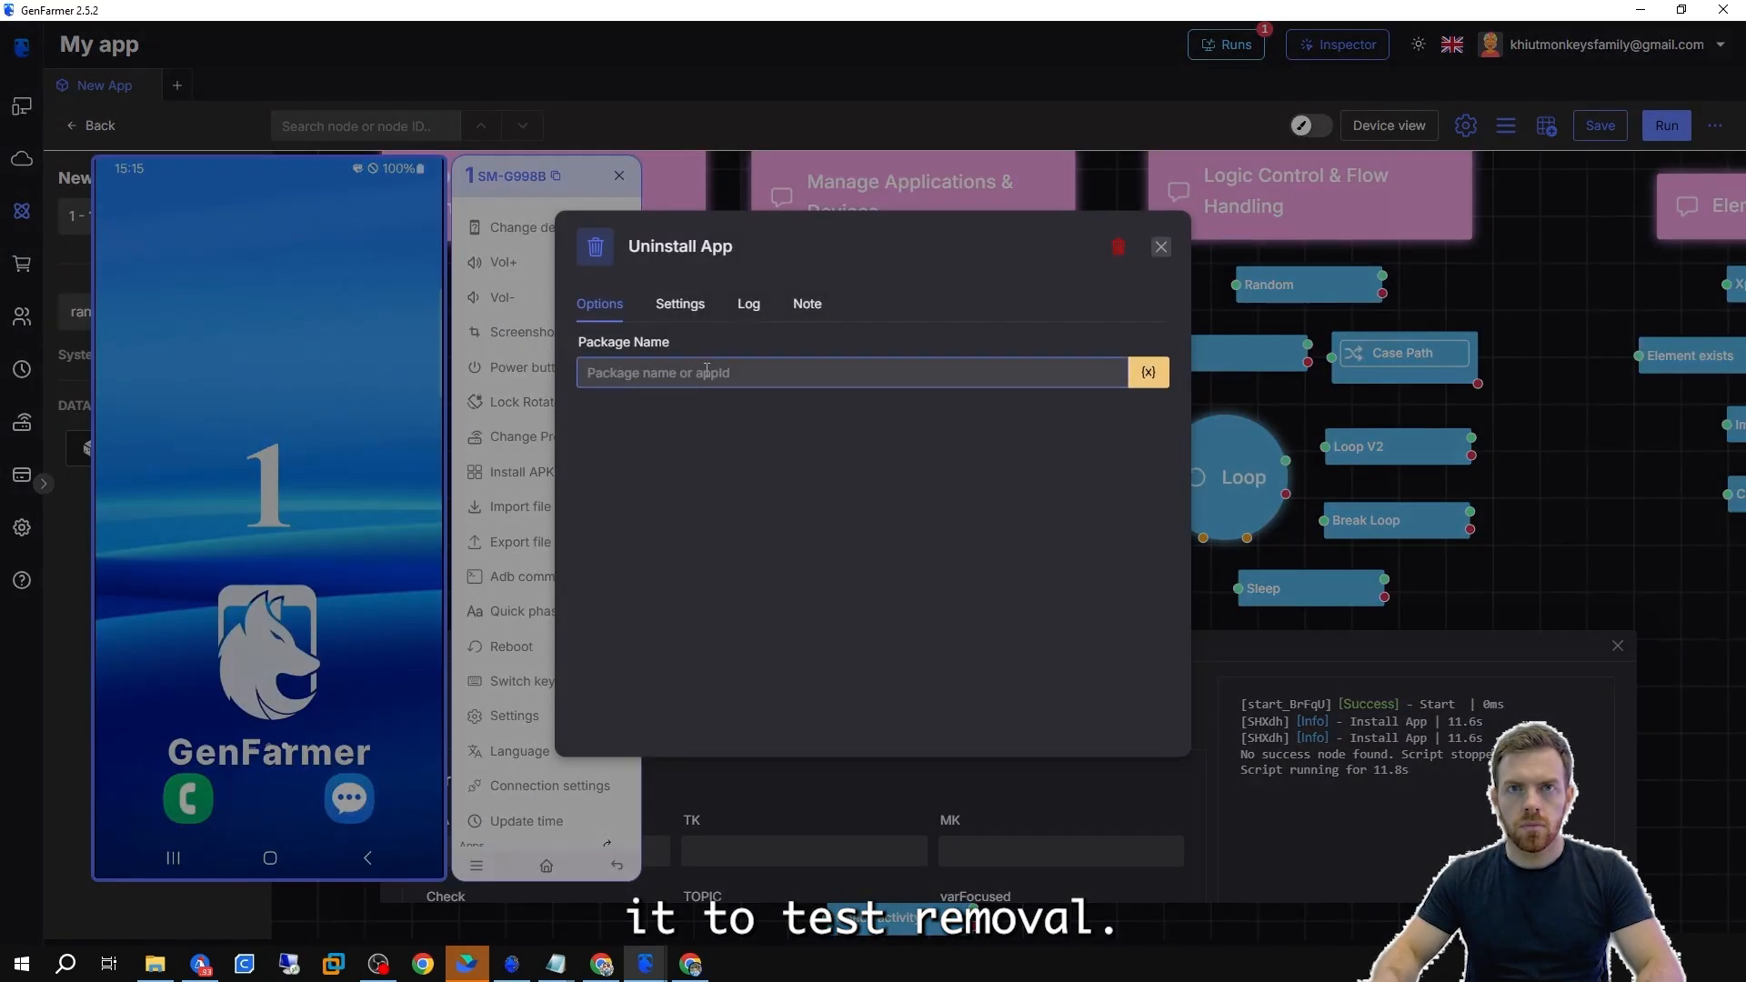
{"action": "left_click", "coordinate": [706, 372]}
{"action": "key", "text": "ctrl+v"}
{"action": "left_click_drag", "start_coordinate": [604, 375], "coordinate": [545, 374]}
{"action": "key", "text": "BackSpace"}
{"action": "left_click", "coordinate": [349, 715]}
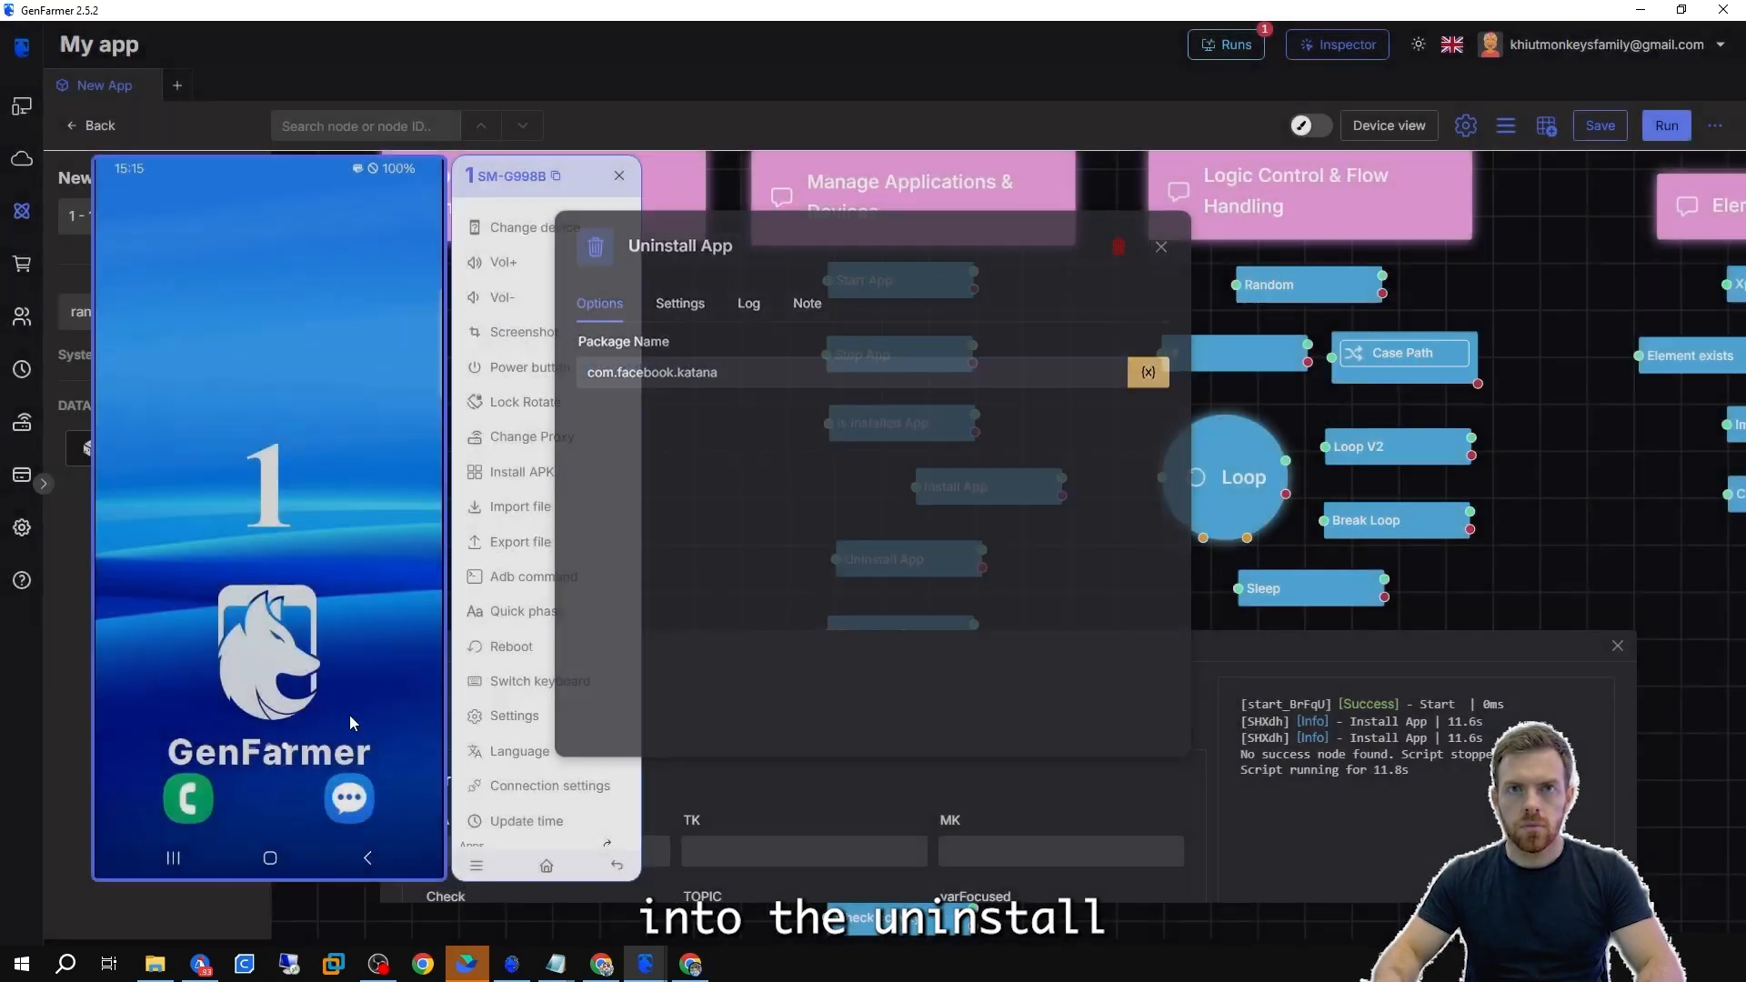
Open the phone's app list and run the Uninstall App node to remove Facebook.
{"action": "left_click_drag", "start_coordinate": [350, 715], "coordinate": [433, 471]}
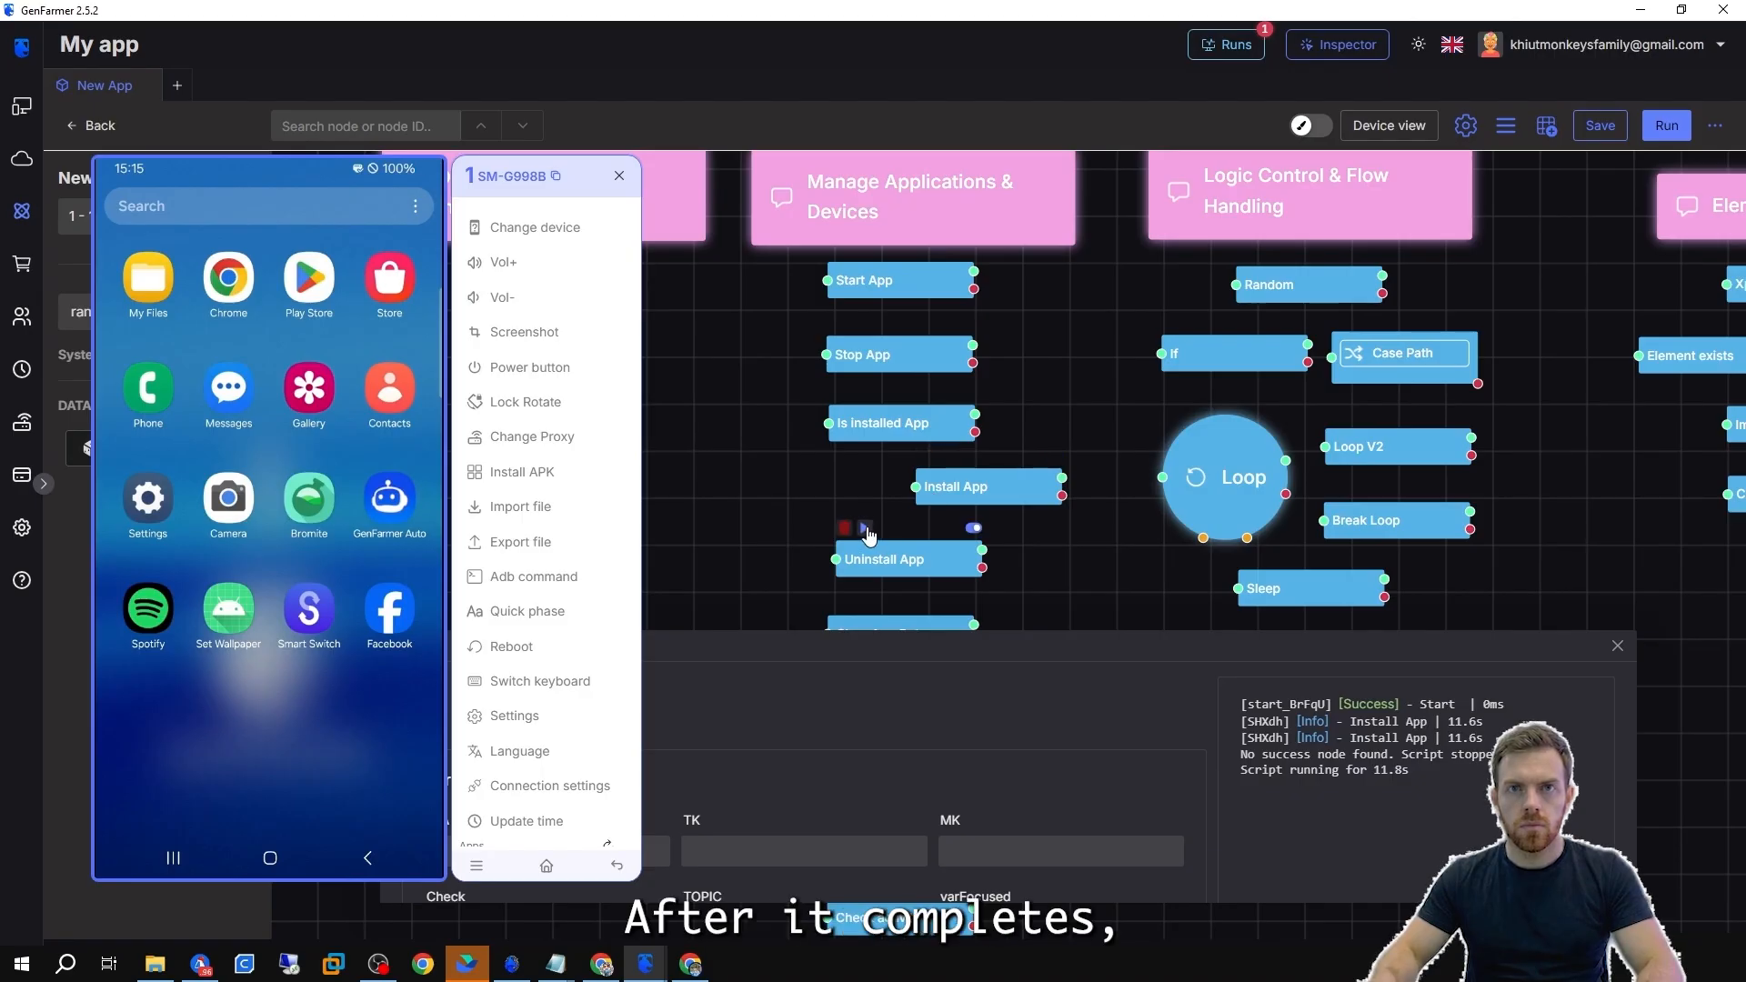
{"action": "left_click", "coordinate": [867, 531]}
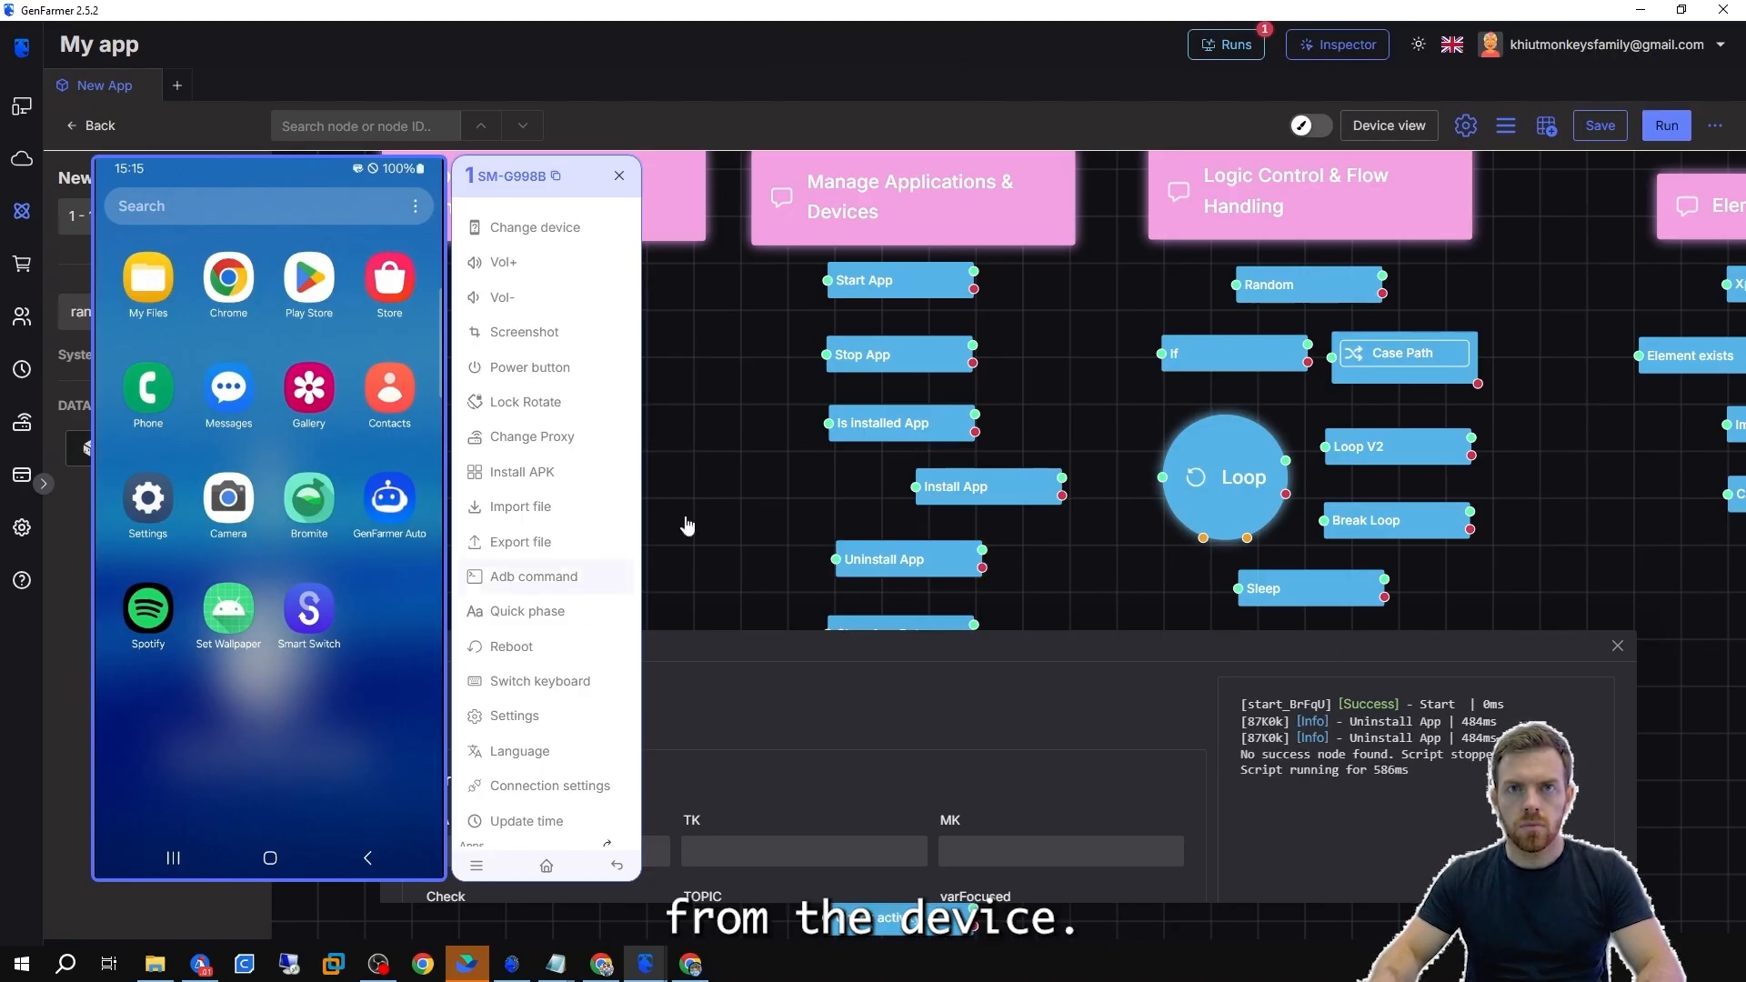
Connect the Is installed App node's failure output to the Install App node's input.
{"action": "left_click_drag", "start_coordinate": [975, 432], "coordinate": [906, 488]}
{"action": "double_click", "coordinate": [880, 424]}
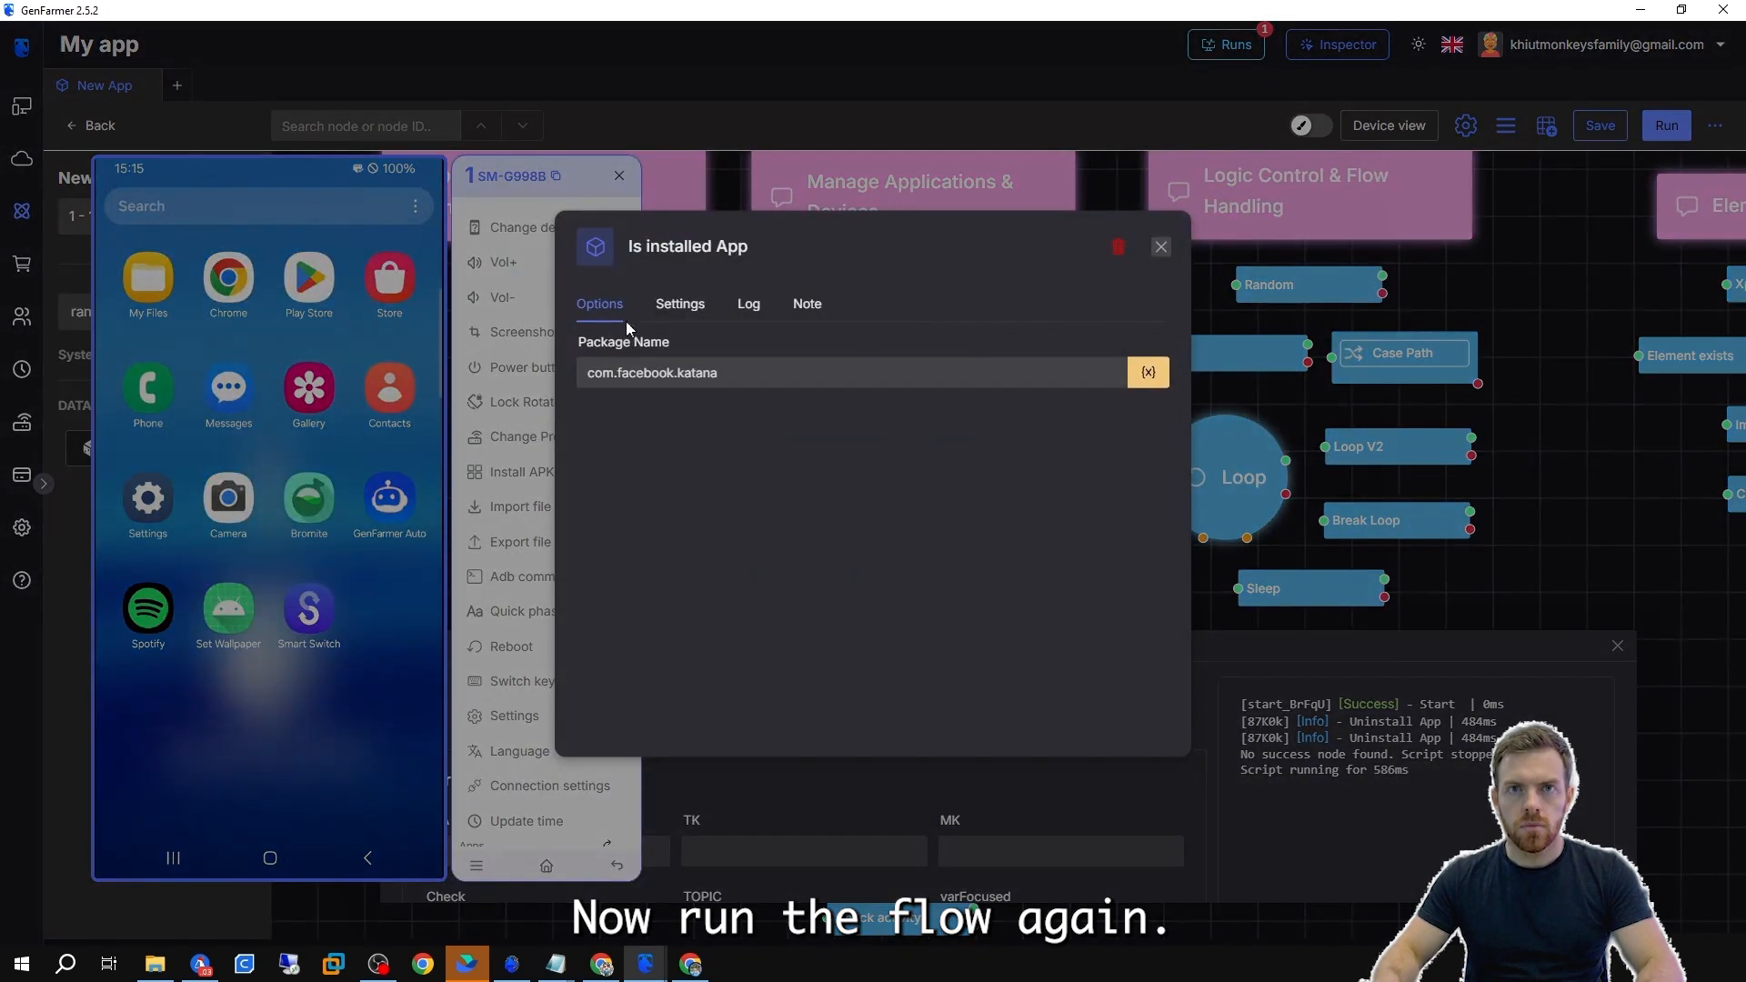
{"action": "left_click", "coordinate": [1605, 530]}
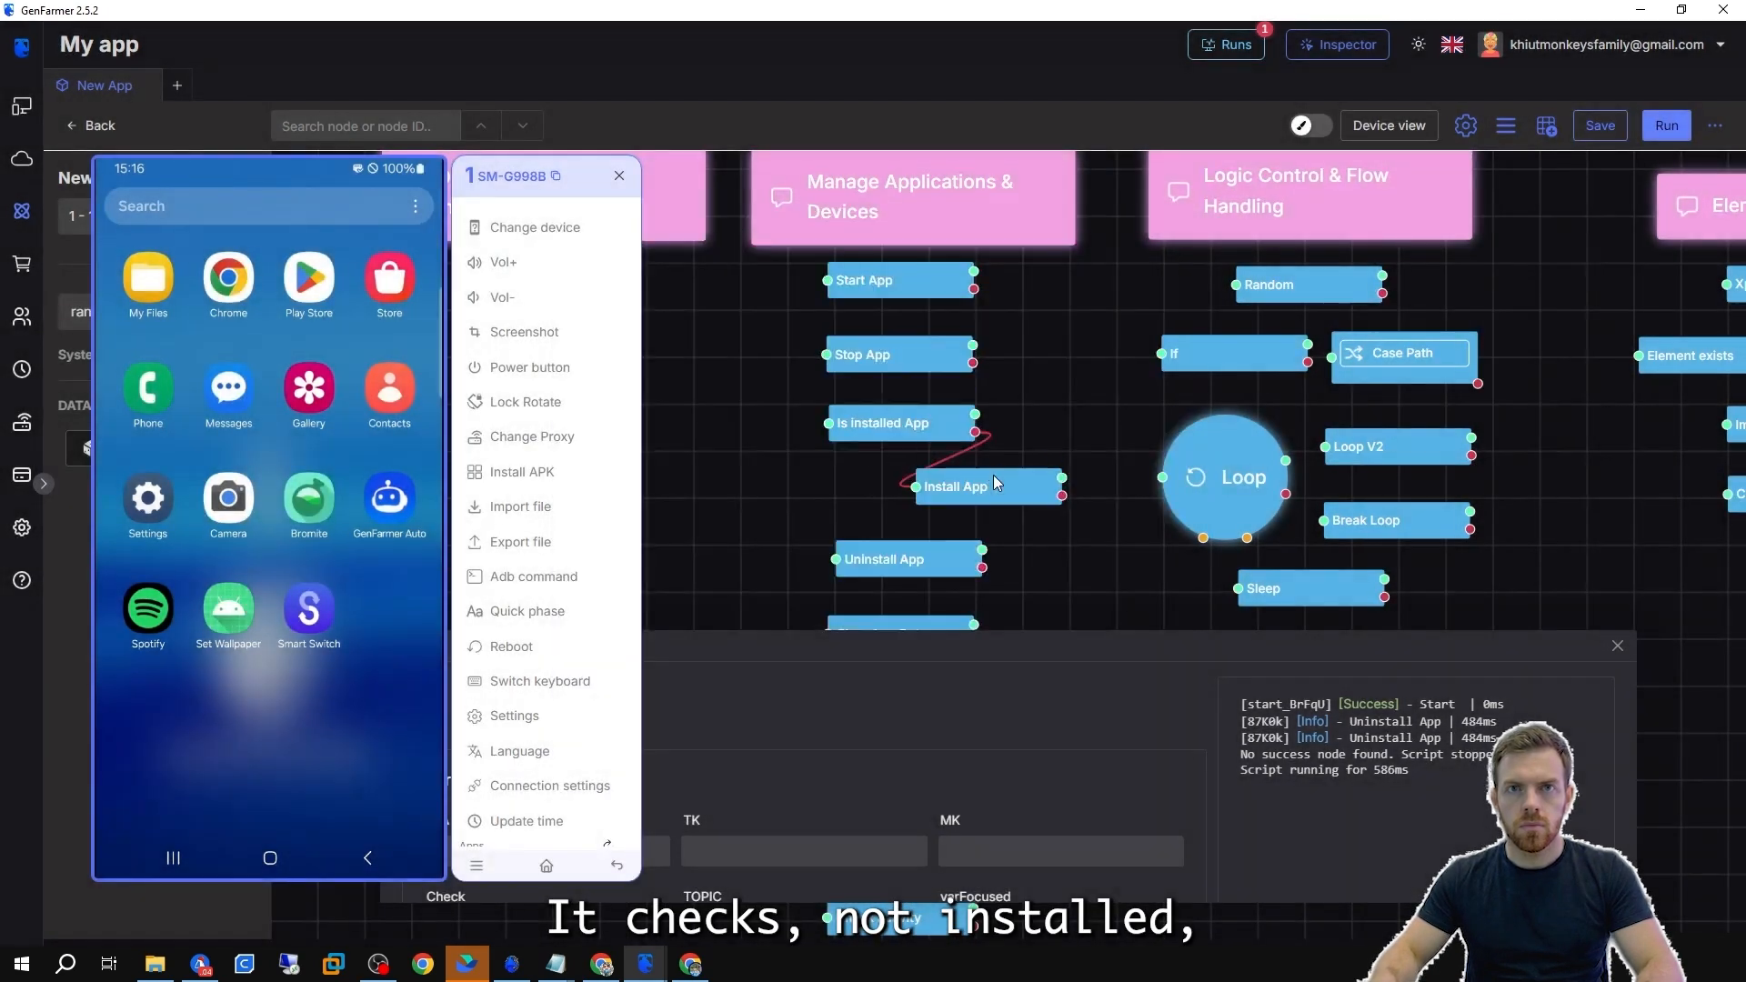
Run the flow from the Is installed App node so Facebook gets installed when missing.
{"action": "double_click", "coordinate": [993, 478]}
{"action": "left_click", "coordinate": [1607, 547]}
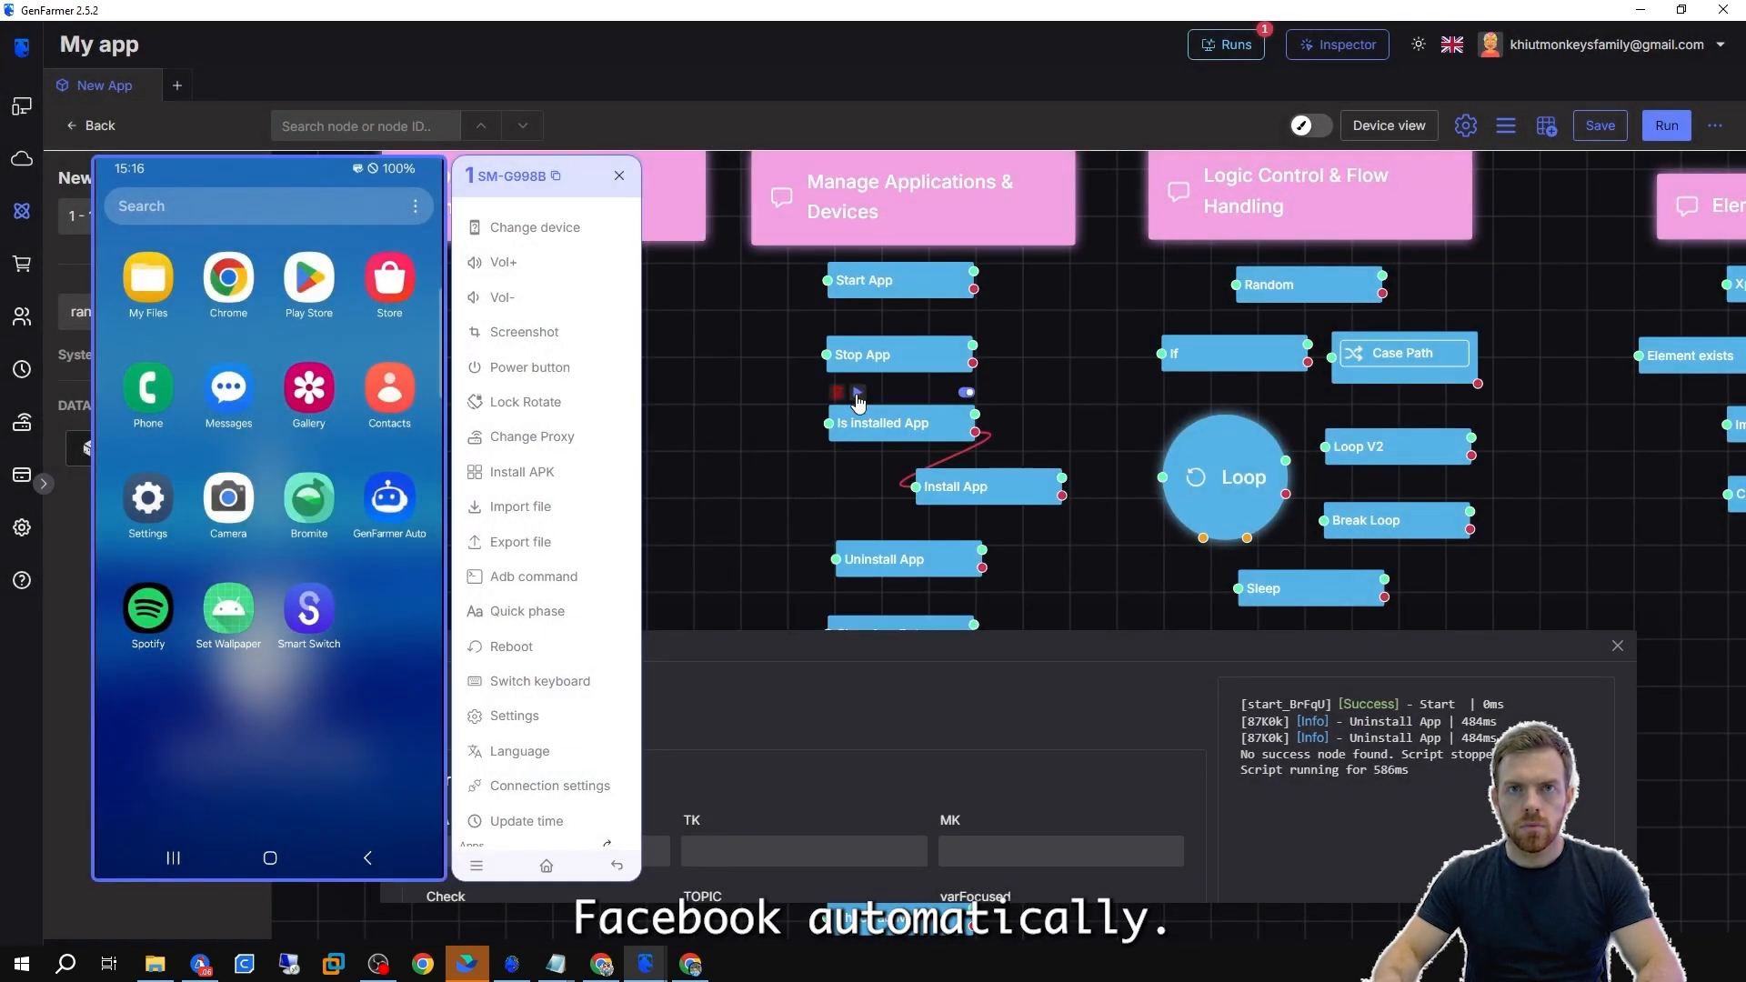
{"action": "left_click", "coordinate": [856, 395]}
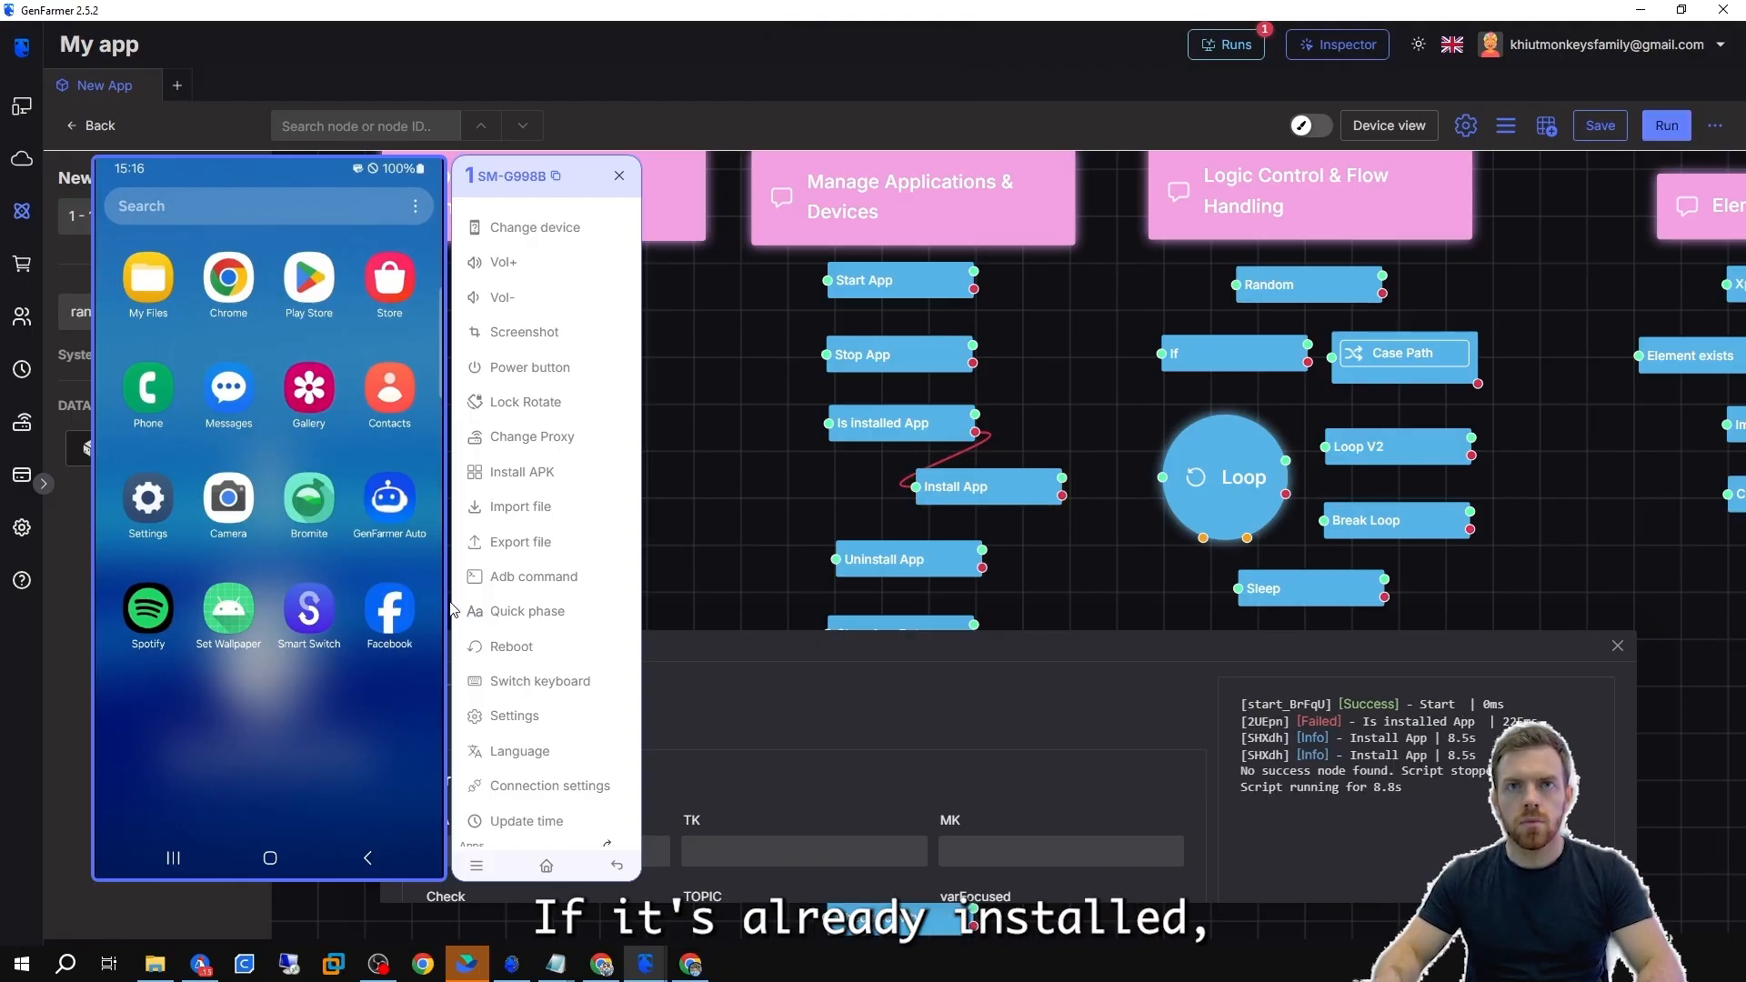
Move the Install App node beneath the Is installed App node and close the log panel.
{"action": "left_click_drag", "start_coordinate": [1014, 487], "coordinate": [930, 496]}
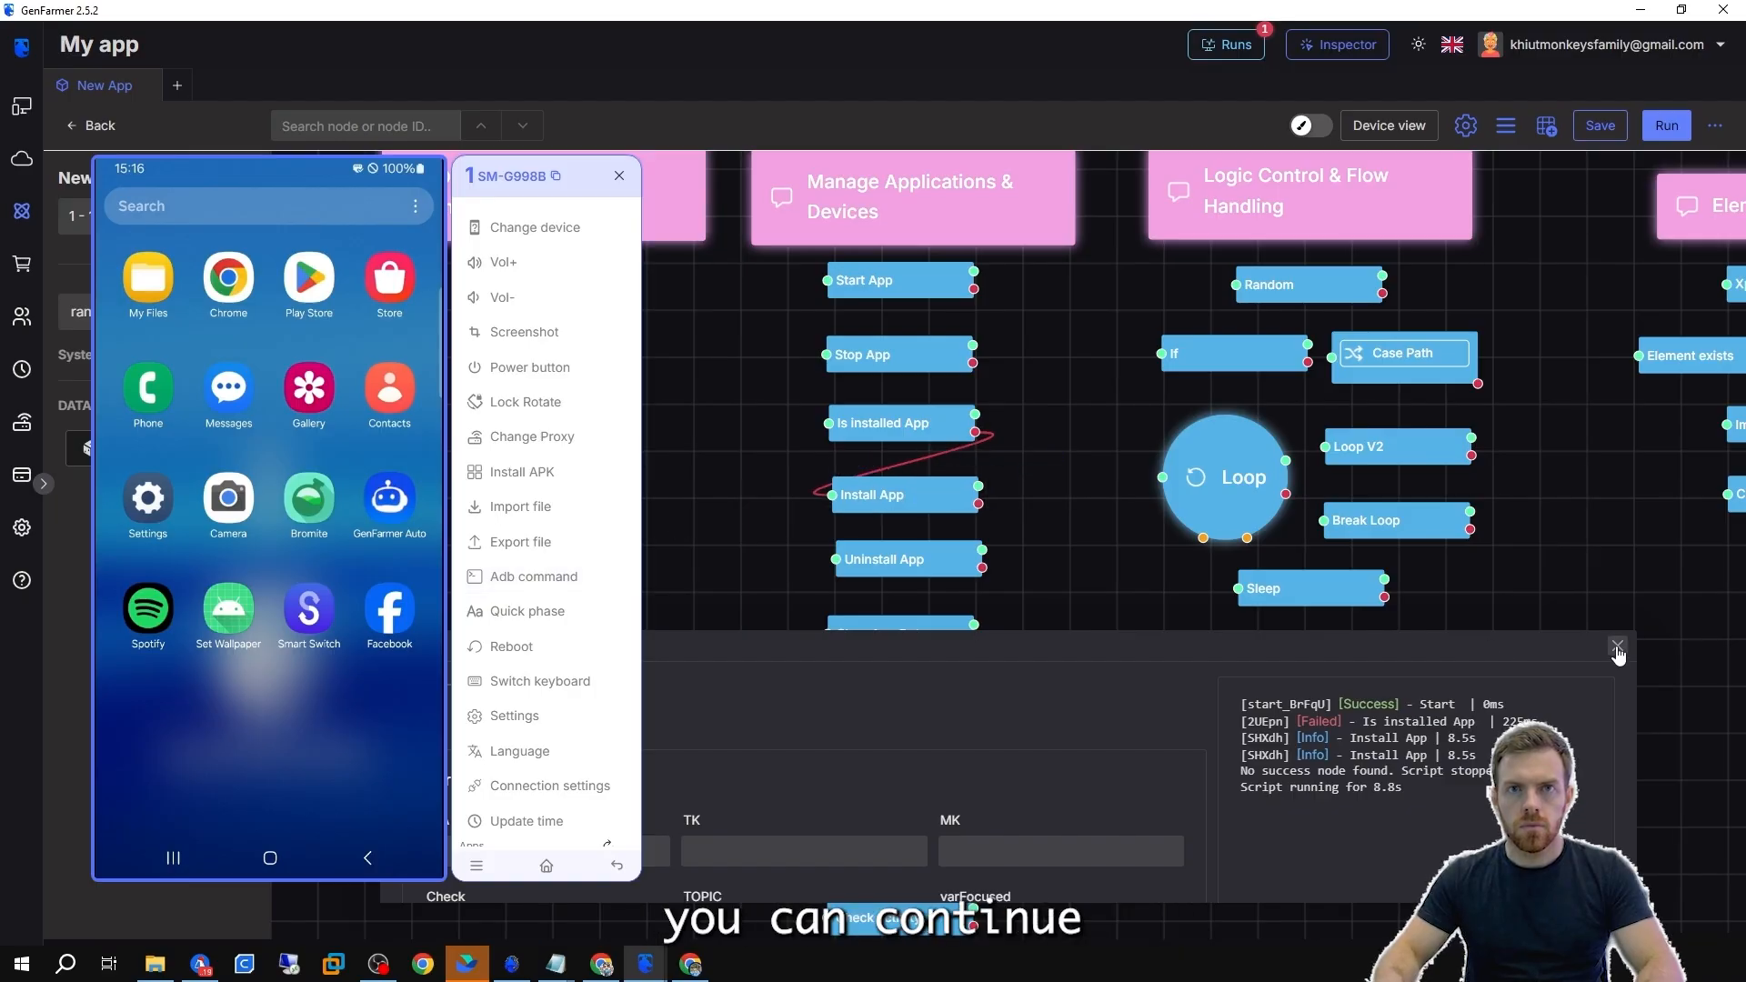
{"action": "left_click", "coordinate": [1618, 647]}
{"action": "left_click_drag", "start_coordinate": [1034, 645], "coordinate": [1054, 524]}
Set the Clear App Data node's package name to com.facebook.katana and run the node.
{"action": "double_click", "coordinate": [898, 512]}
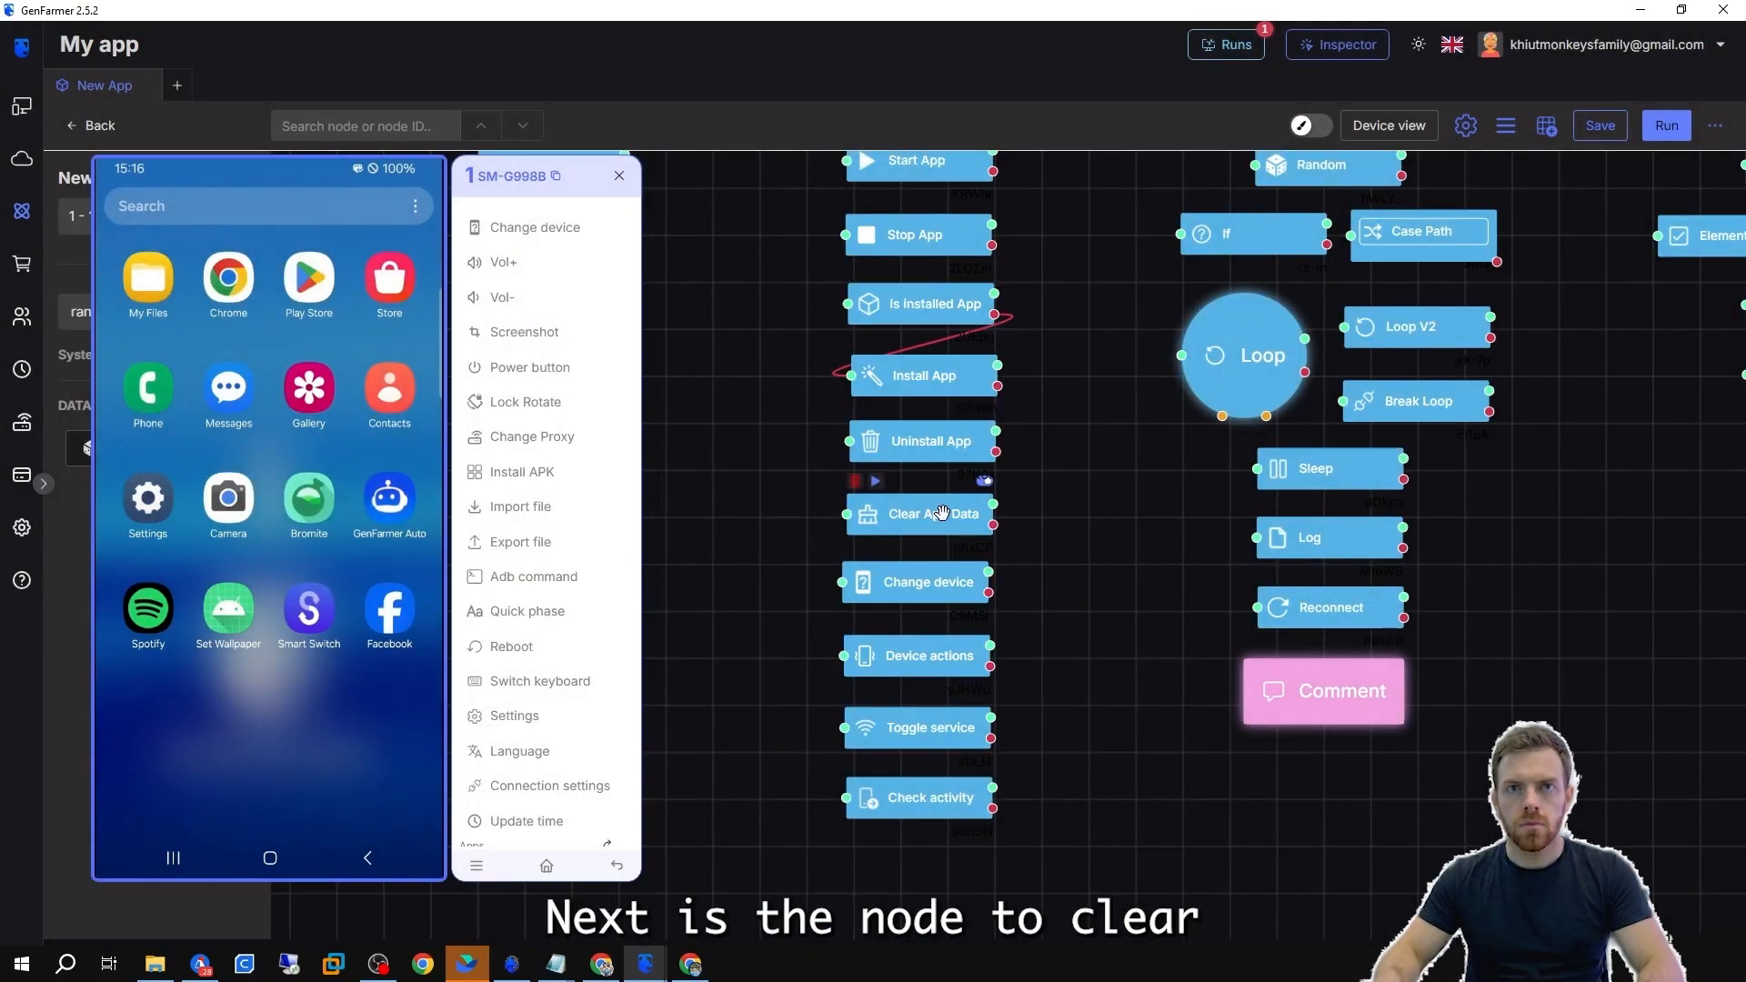
{"action": "double_click", "coordinate": [898, 512]}
{"action": "key", "text": "ctrl+v"}
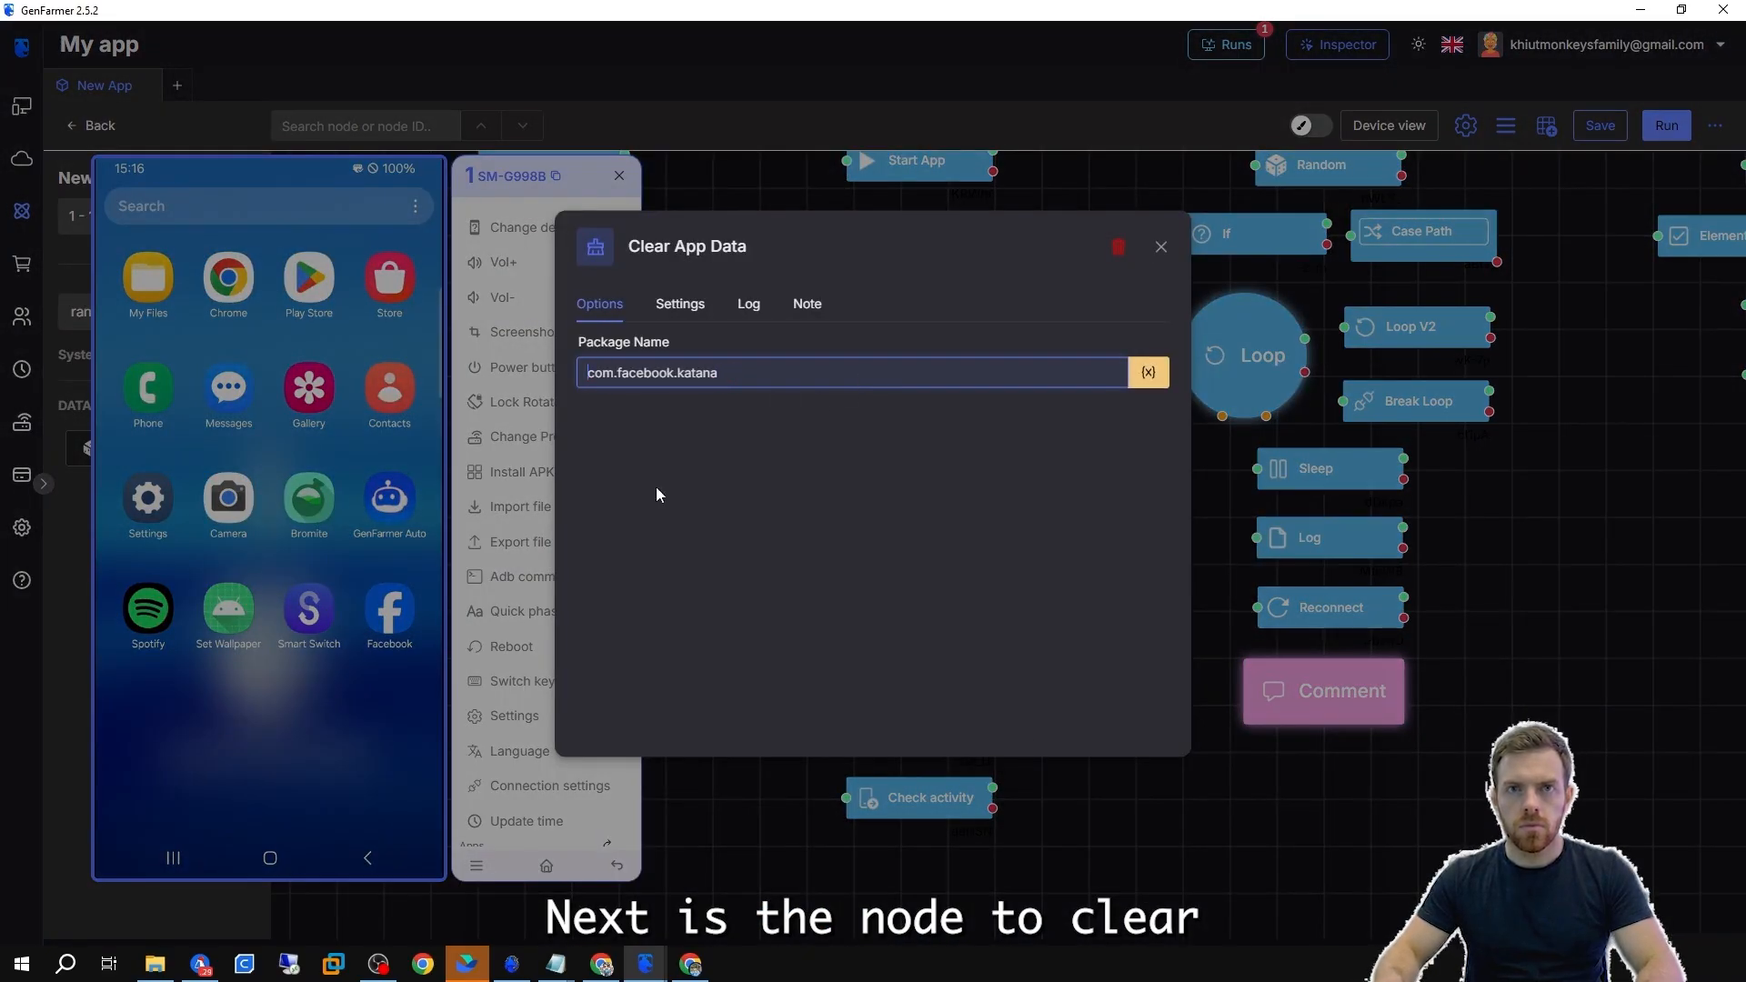
{"action": "key", "text": "Escape"}
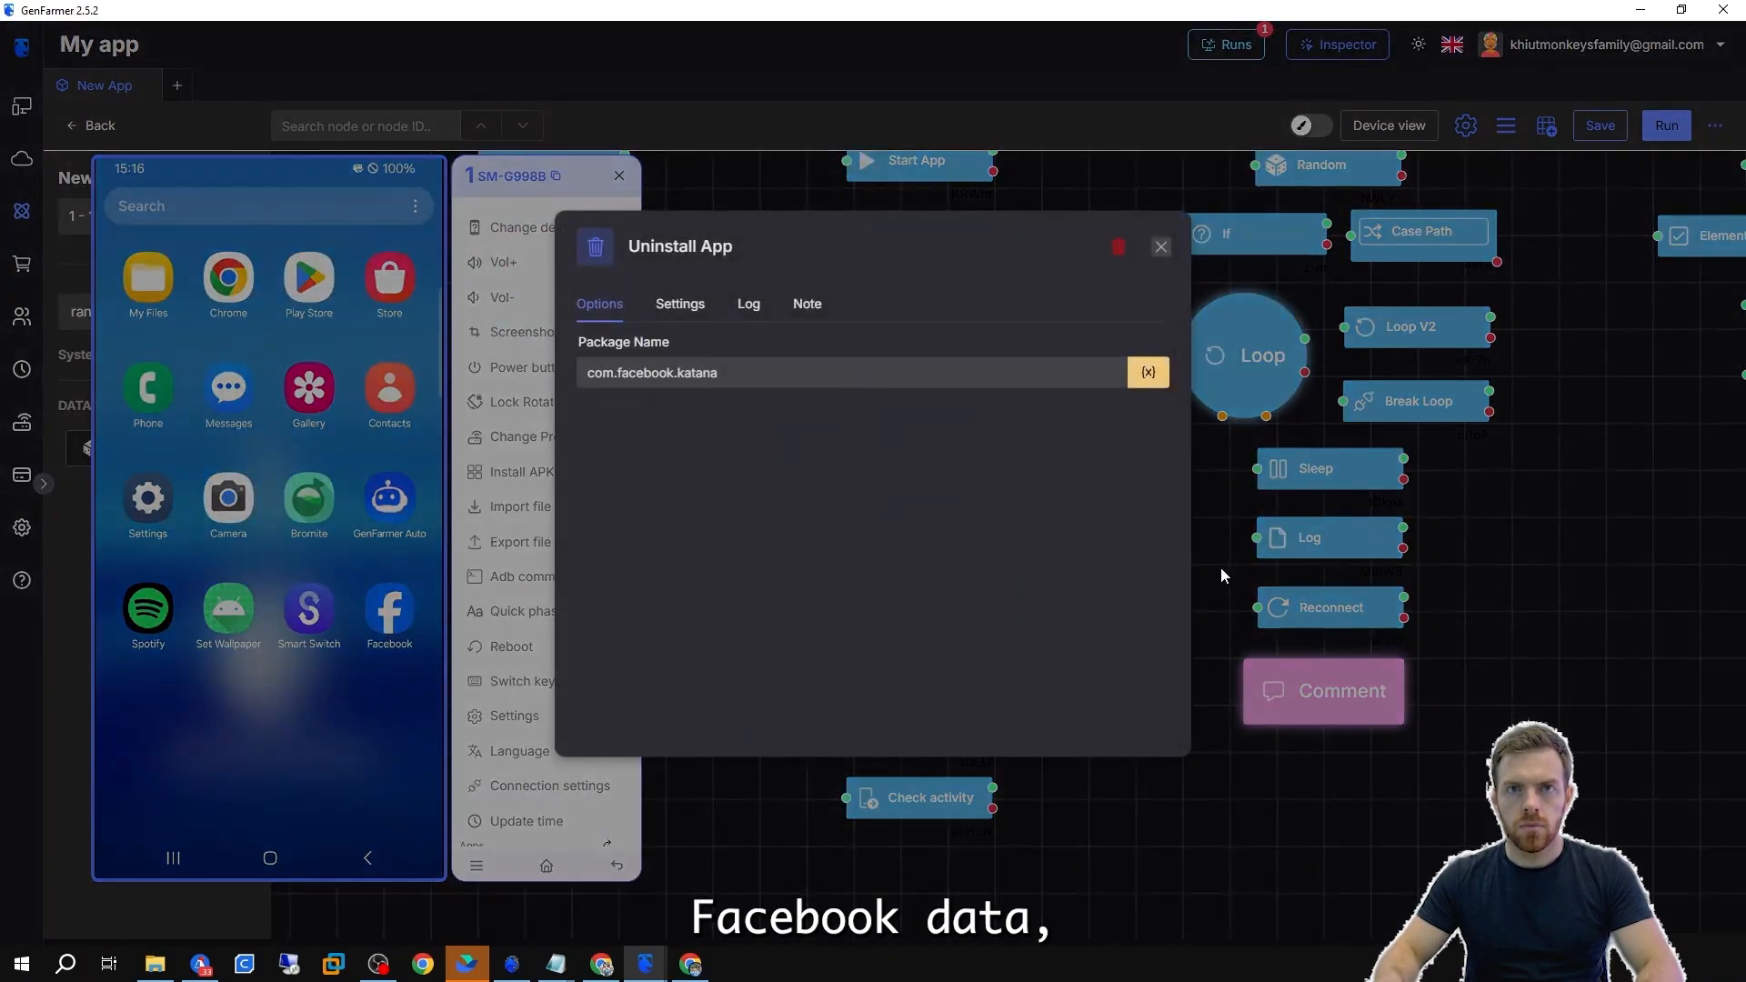
{"action": "left_click", "coordinate": [876, 483]}
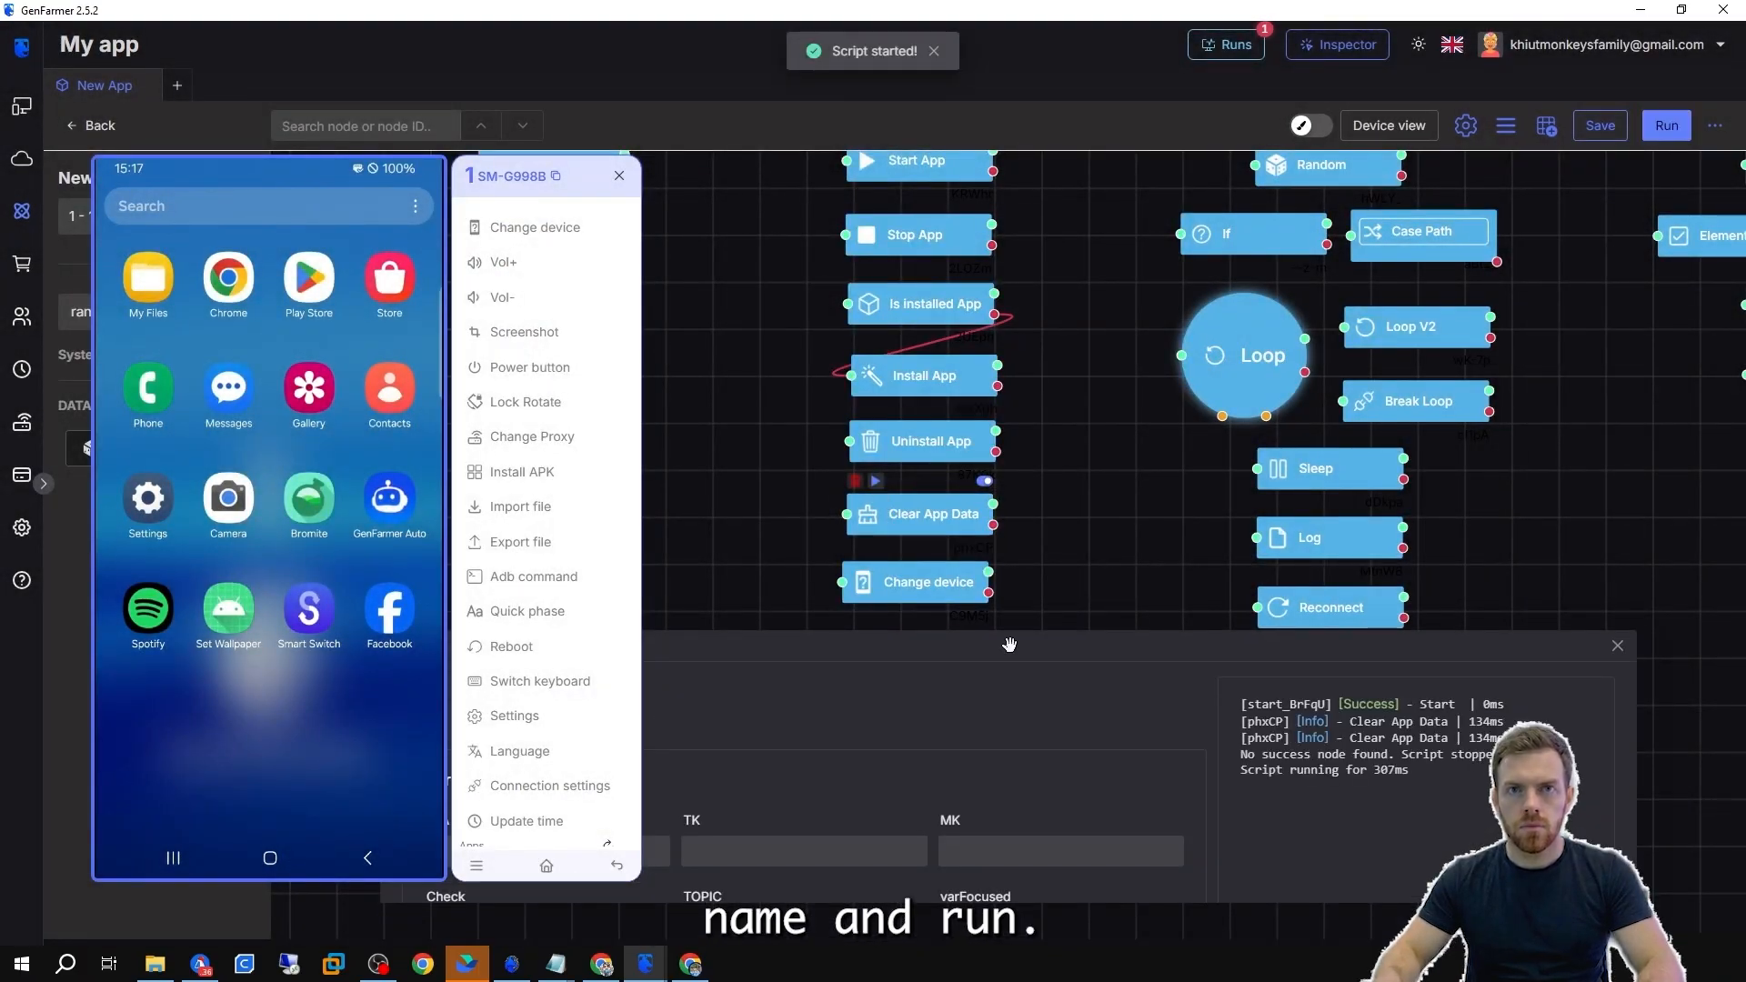
Review the Change device node's options, keeping Change info selected.
{"action": "left_click_drag", "start_coordinate": [1331, 738], "coordinate": [1460, 755]}
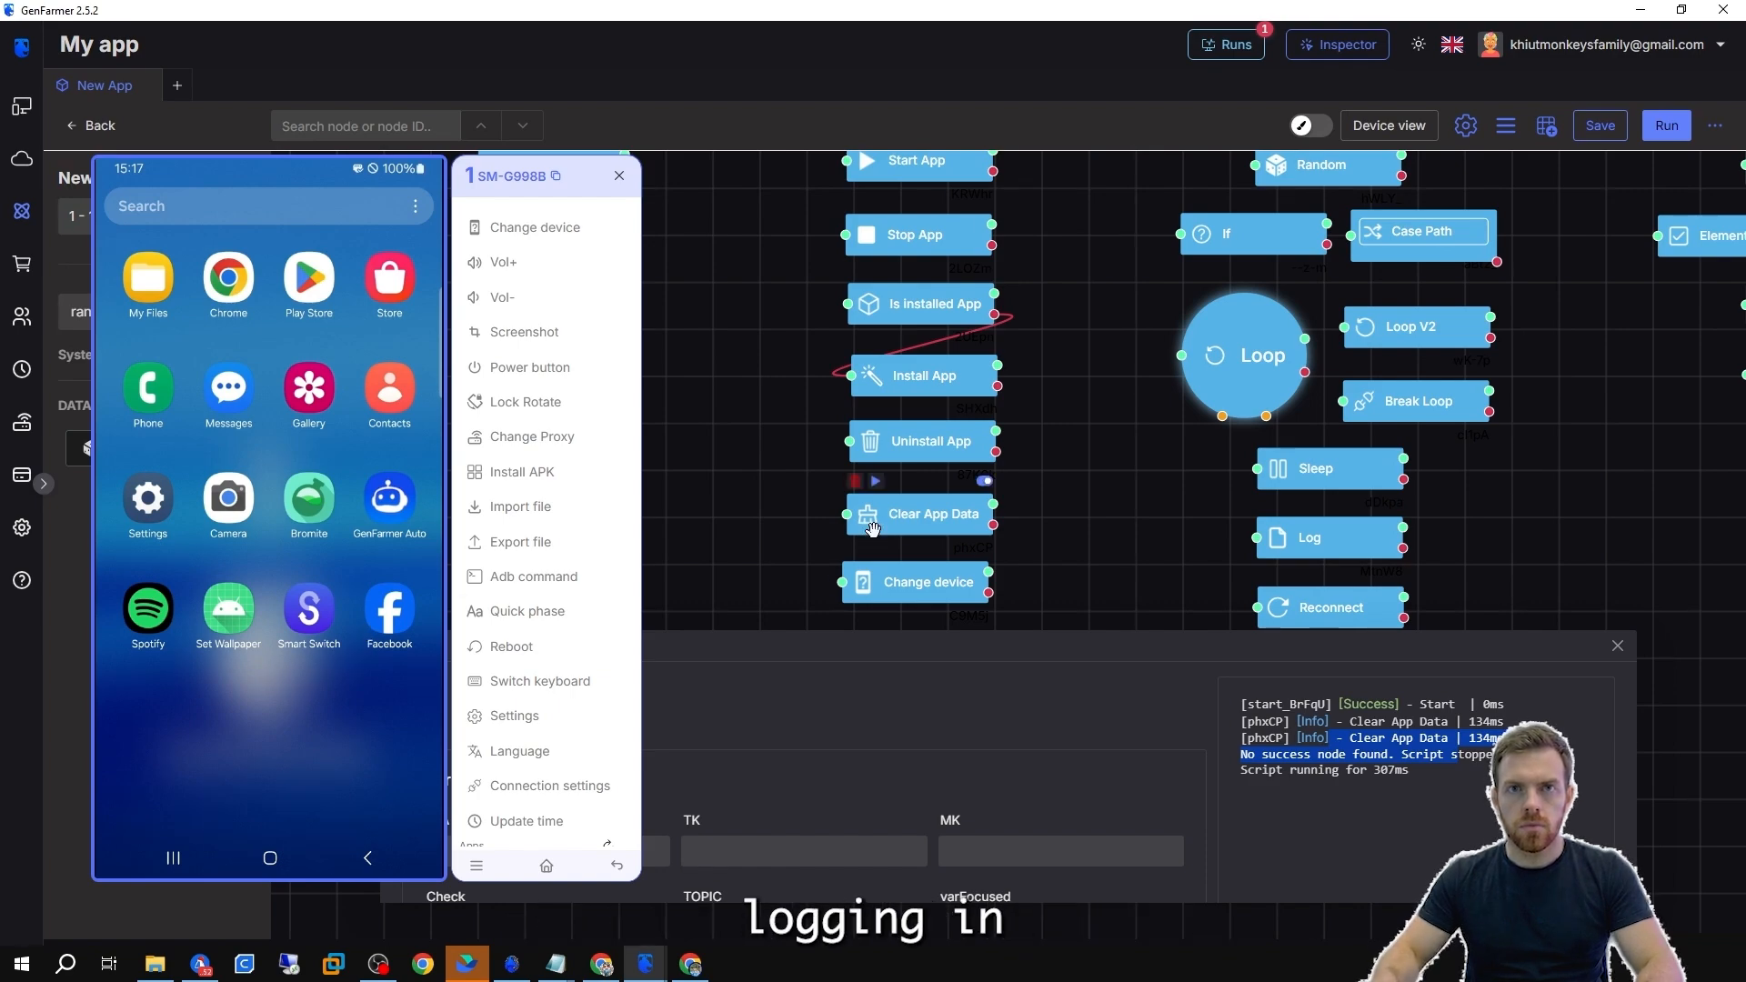
{"action": "left_click_drag", "start_coordinate": [1085, 550], "coordinate": [1055, 354]}
{"action": "double_click", "coordinate": [919, 390]}
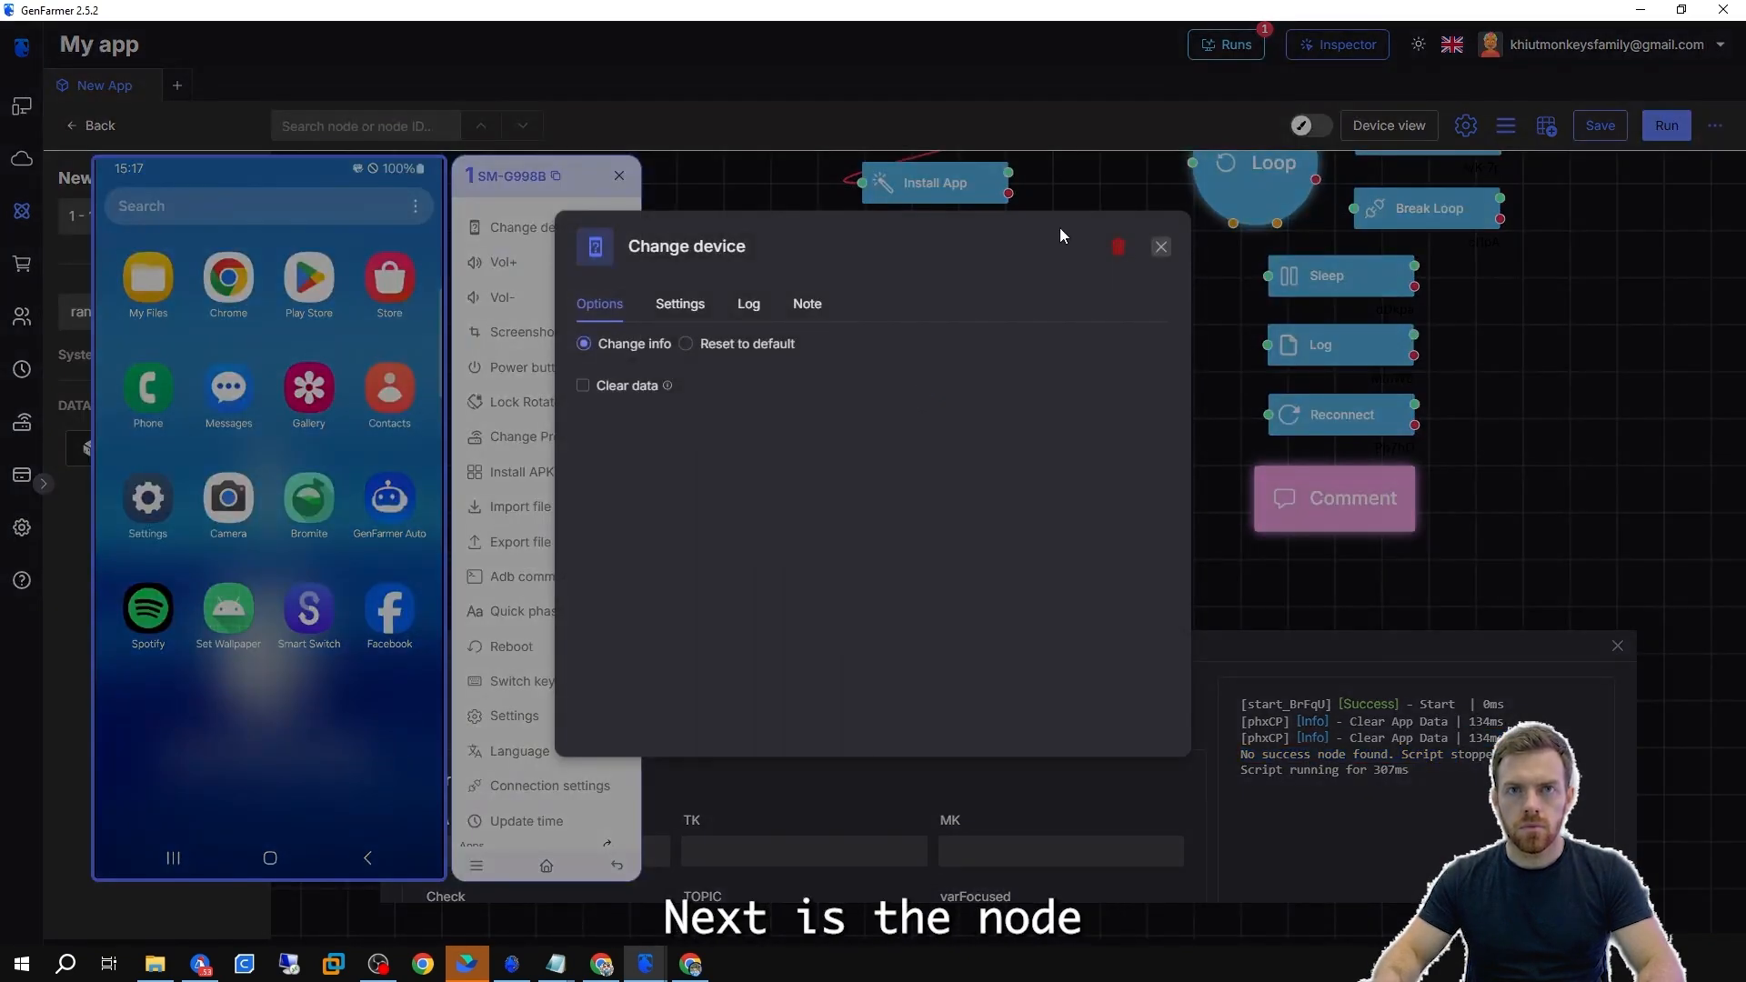
{"action": "left_click", "coordinate": [639, 352]}
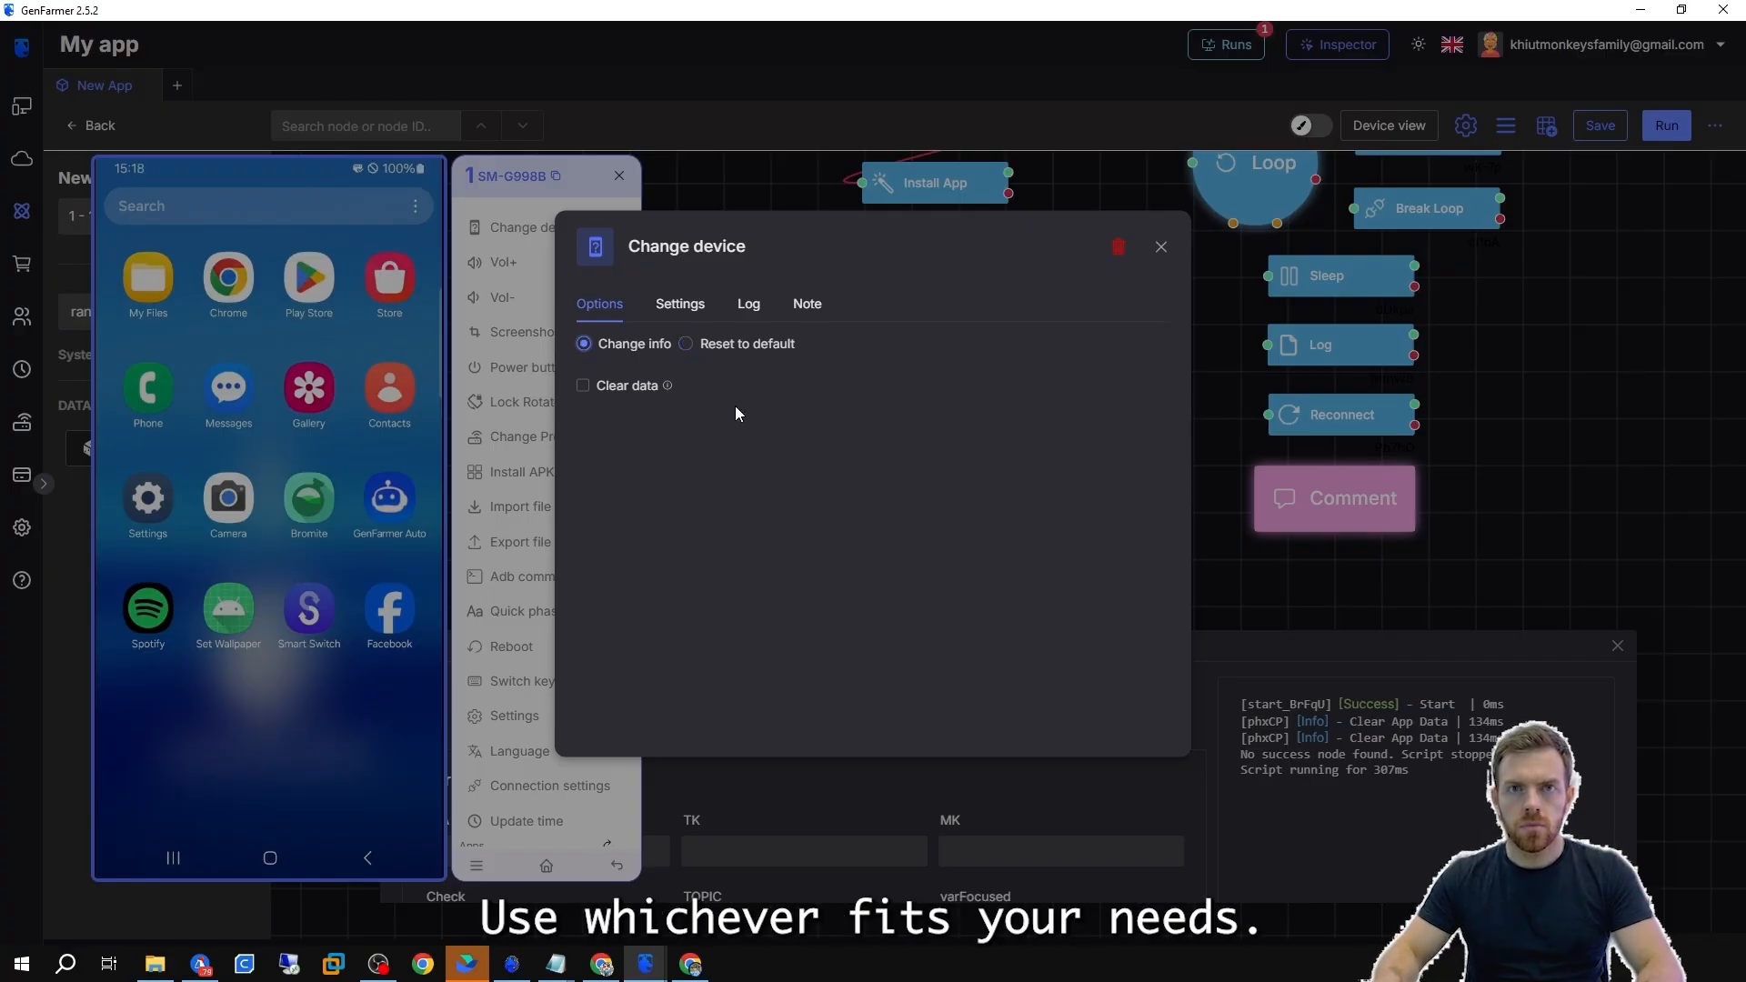
{"action": "left_click", "coordinate": [1368, 589]}
Review the Toggle service node's actions: Airplane mode, Wifi, 3g/4g and Location.
{"action": "scroll", "coordinate": [1150, 529], "scroll_direction": "down", "scroll_amount": 1}
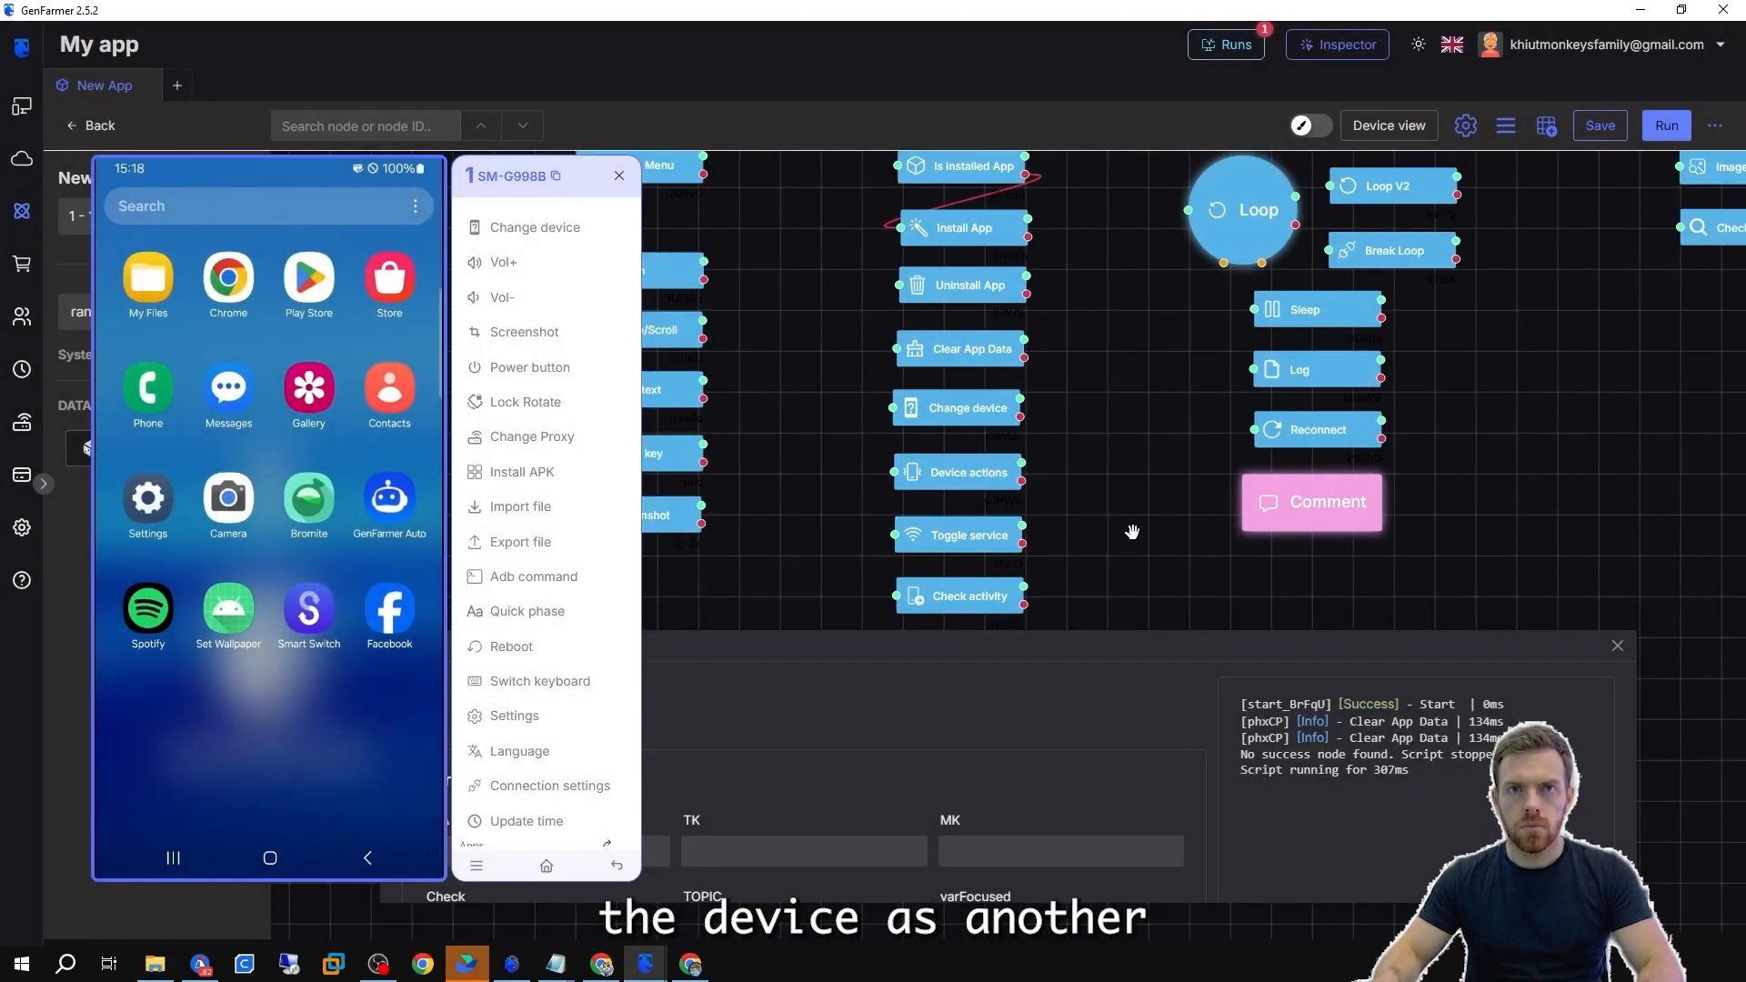
{"action": "left_click_drag", "start_coordinate": [1133, 531], "coordinate": [1107, 440]}
{"action": "scroll", "coordinate": [935, 455], "scroll_direction": "up", "scroll_amount": 2}
{"action": "double_click", "coordinate": [935, 458]}
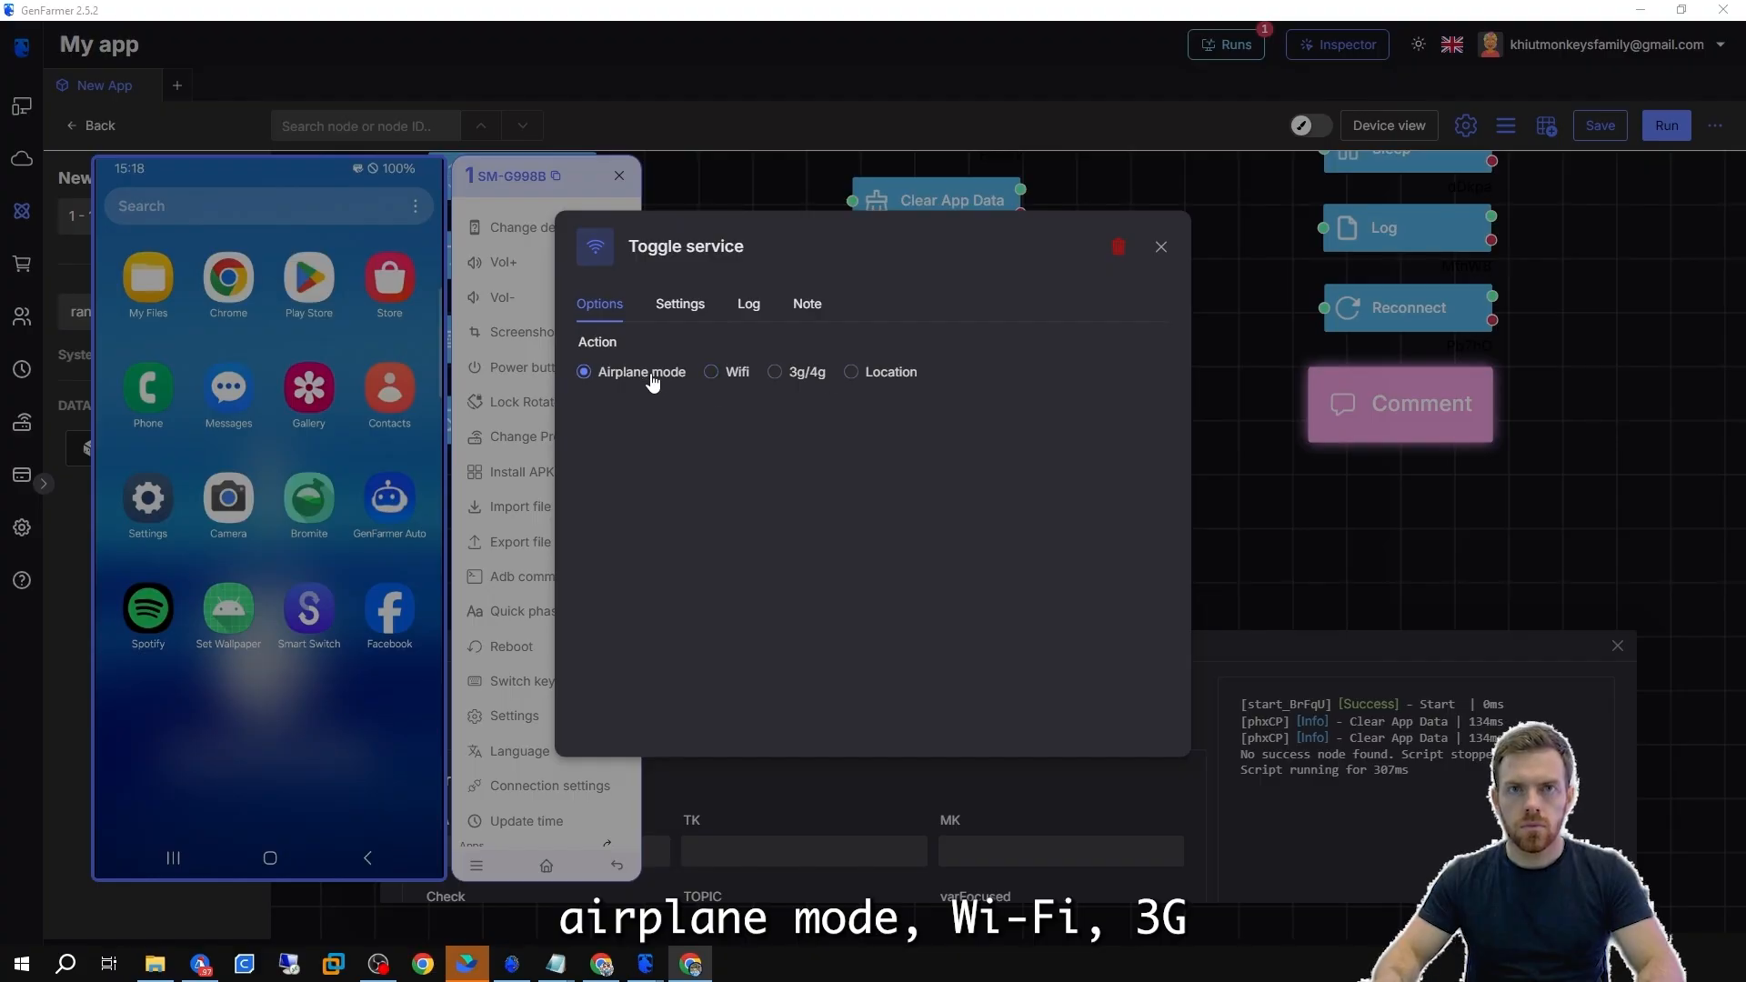
{"action": "left_click", "coordinate": [712, 372]}
{"action": "left_click", "coordinate": [775, 372]}
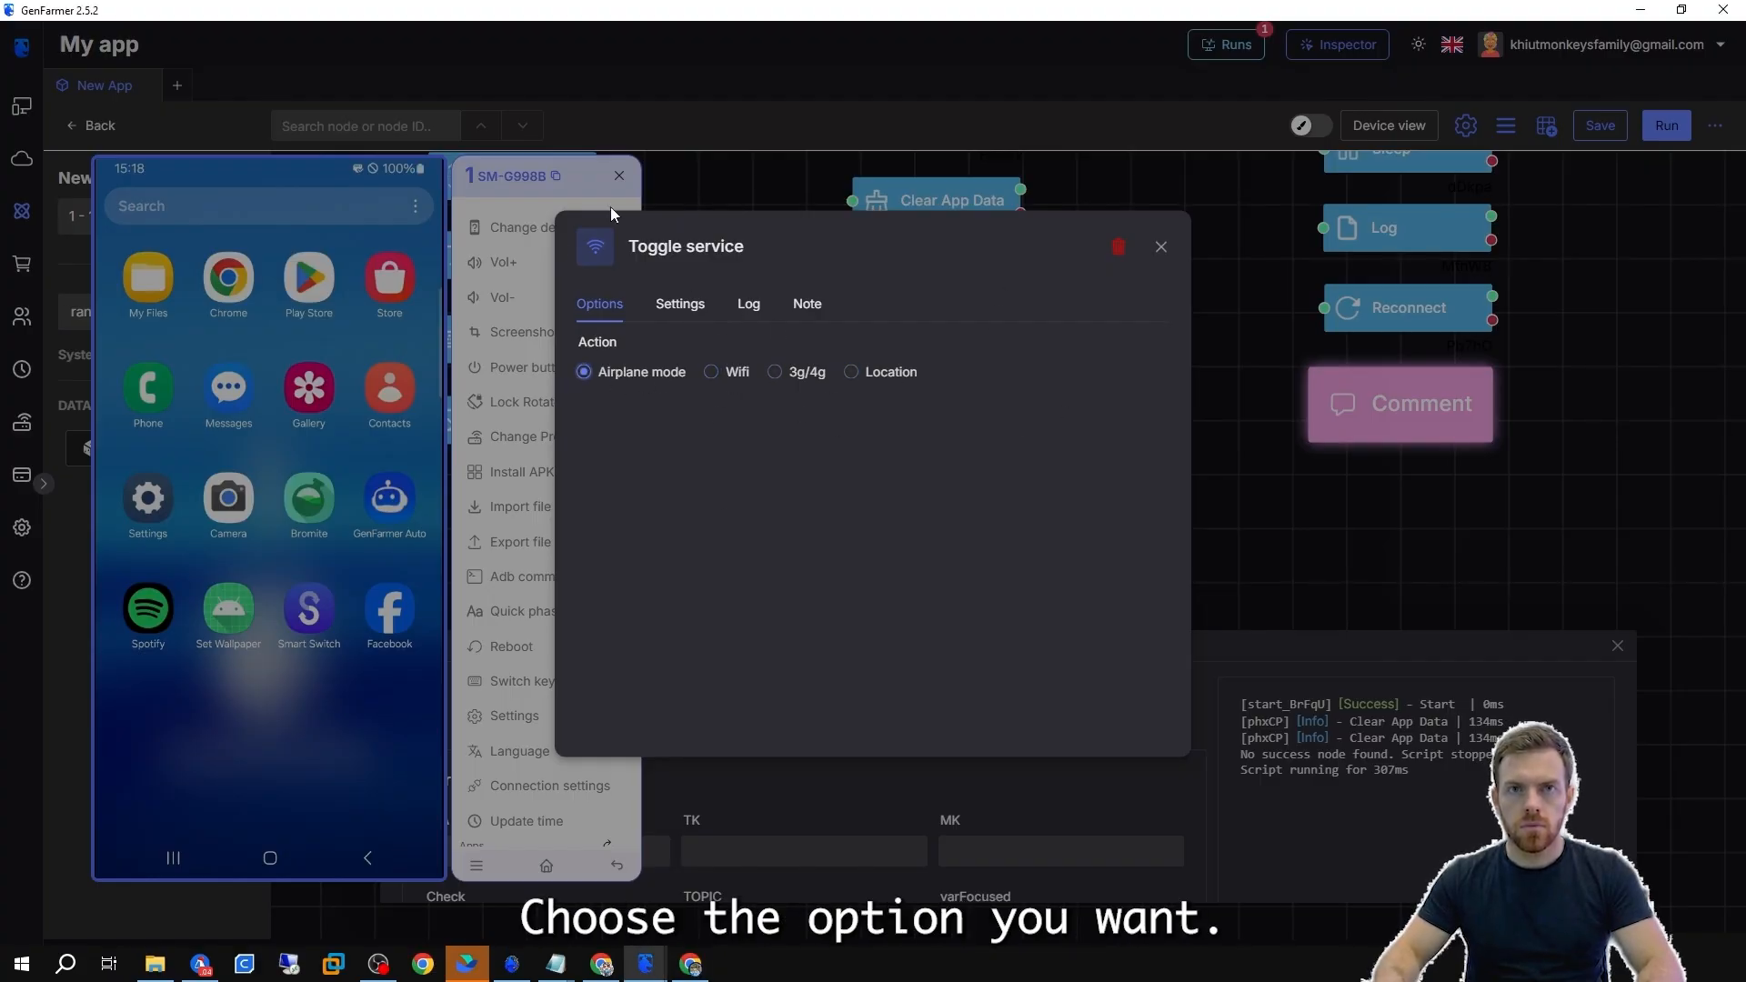
{"action": "left_click", "coordinate": [1235, 506]}
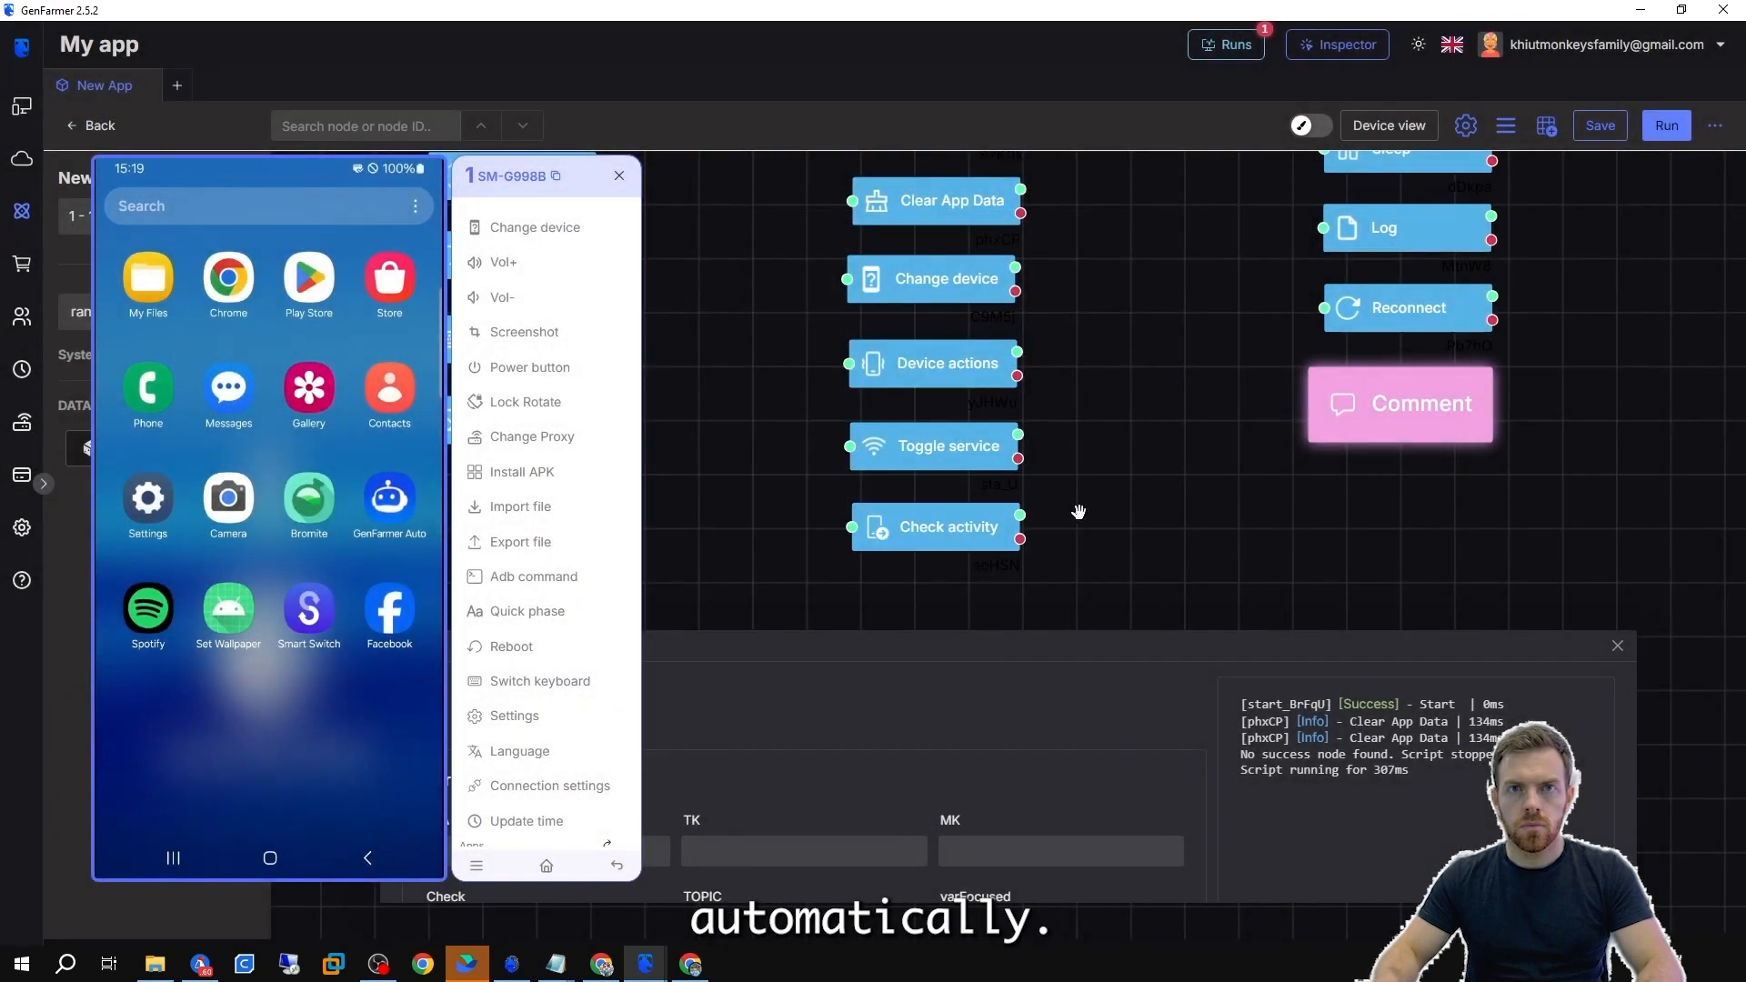
Review the Check activity node's output variables and move the phone window beside the canvas.
{"action": "double_click", "coordinate": [957, 536]}
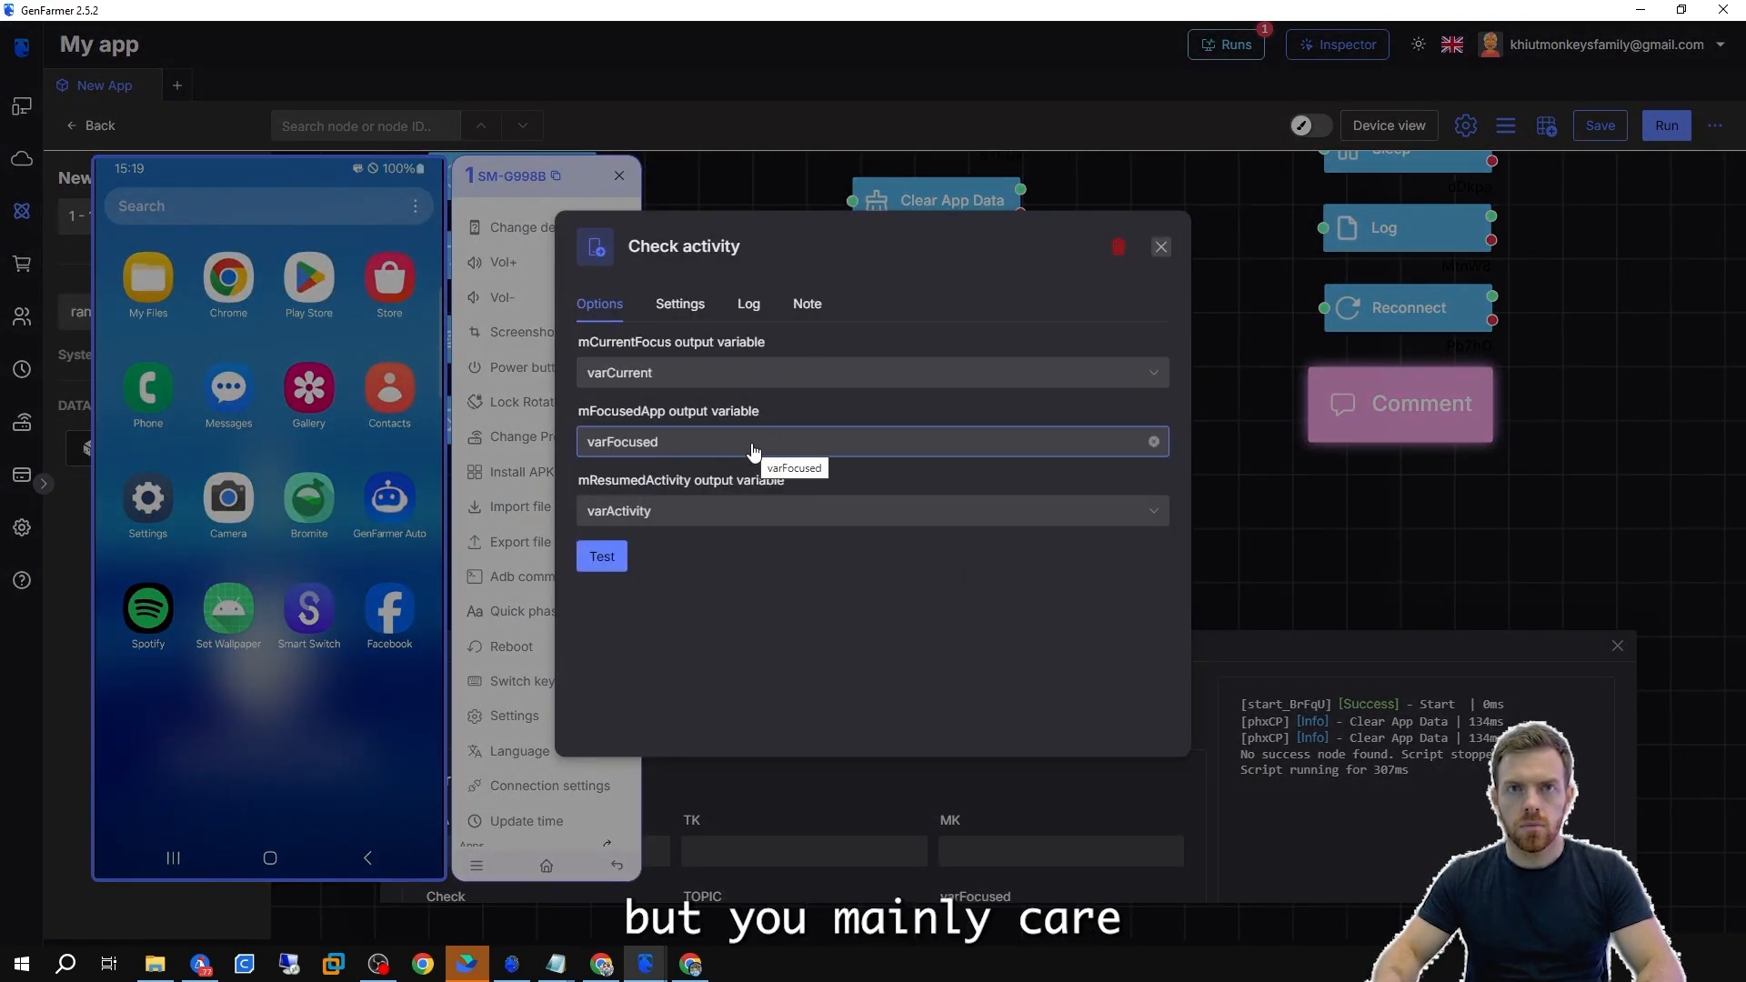
{"action": "left_click", "coordinate": [1162, 246]}
{"action": "left_click_drag", "start_coordinate": [460, 185], "coordinate": [1564, 180]}
Connect a Start App node to the Check activity node.
{"action": "scroll", "coordinate": [1060, 283], "scroll_direction": "down", "scroll_amount": 3}
{"action": "left_click_drag", "start_coordinate": [1060, 283], "coordinate": [1045, 468]}
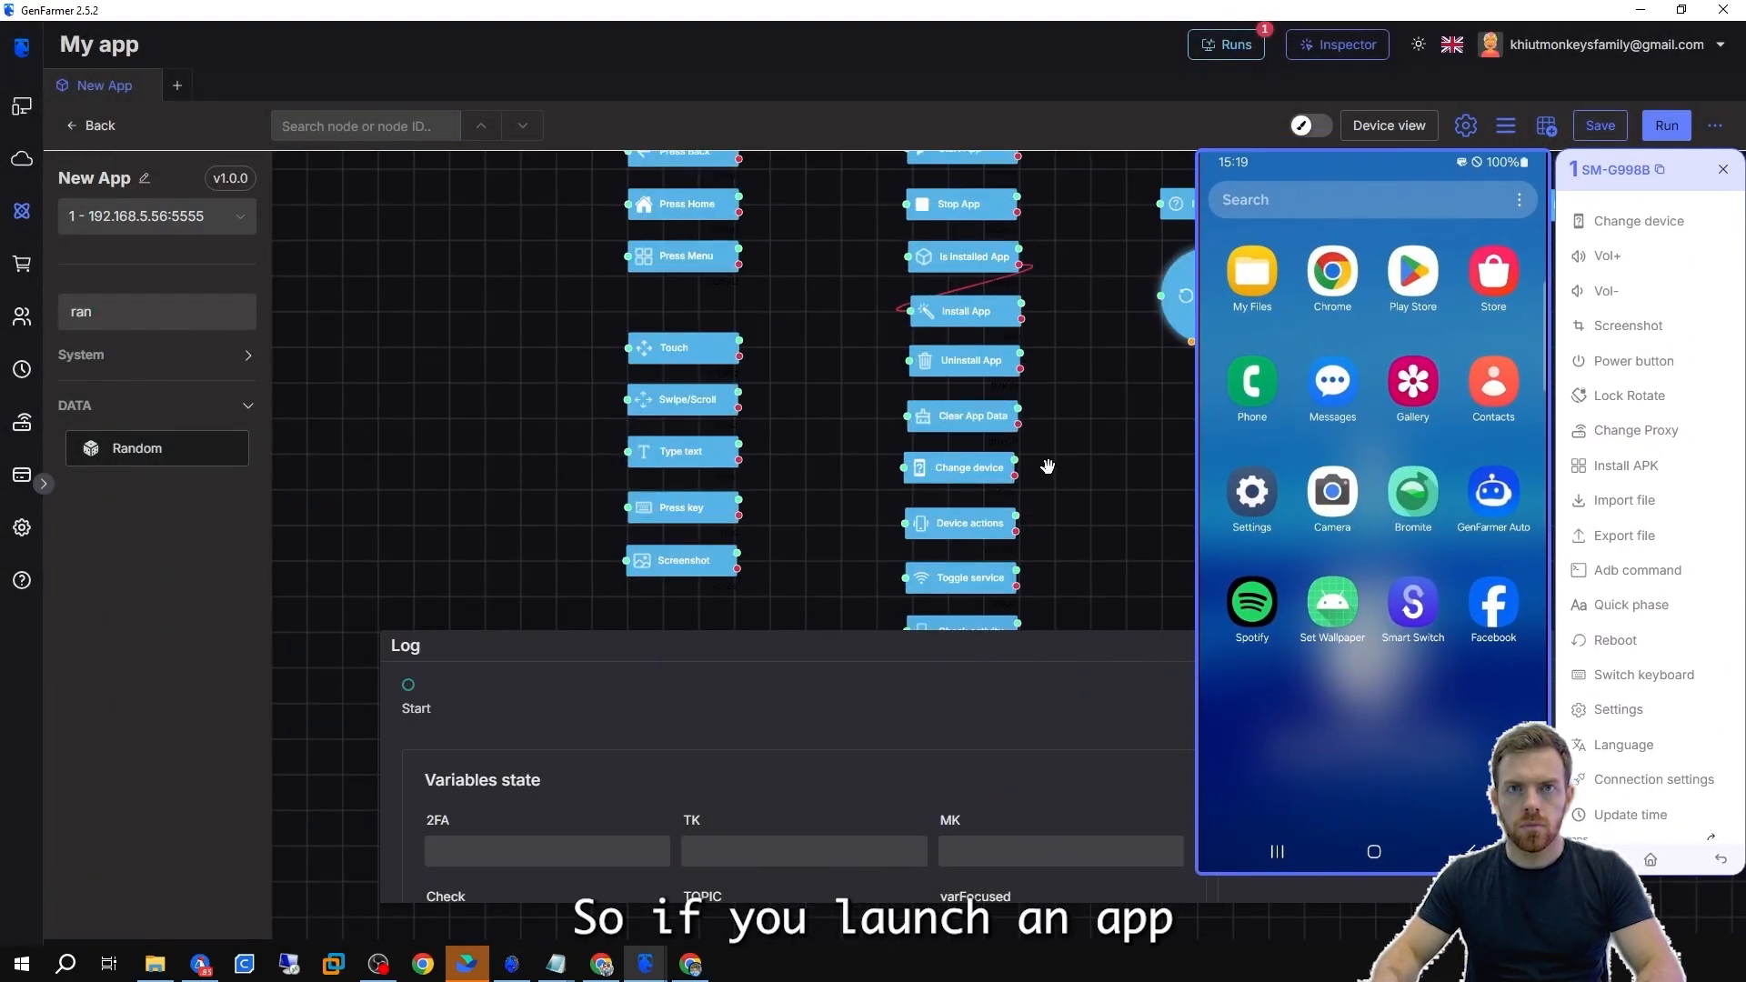
{"action": "scroll", "coordinate": [1045, 467], "scroll_direction": "down", "scroll_amount": 2}
{"action": "left_click_drag", "start_coordinate": [984, 226], "coordinate": [865, 598]}
{"action": "left_click_drag", "start_coordinate": [890, 534], "coordinate": [874, 328]}
{"action": "scroll", "coordinate": [875, 327], "scroll_direction": "up", "scroll_amount": 2}
{"action": "left_click_drag", "start_coordinate": [739, 445], "coordinate": [796, 444]}
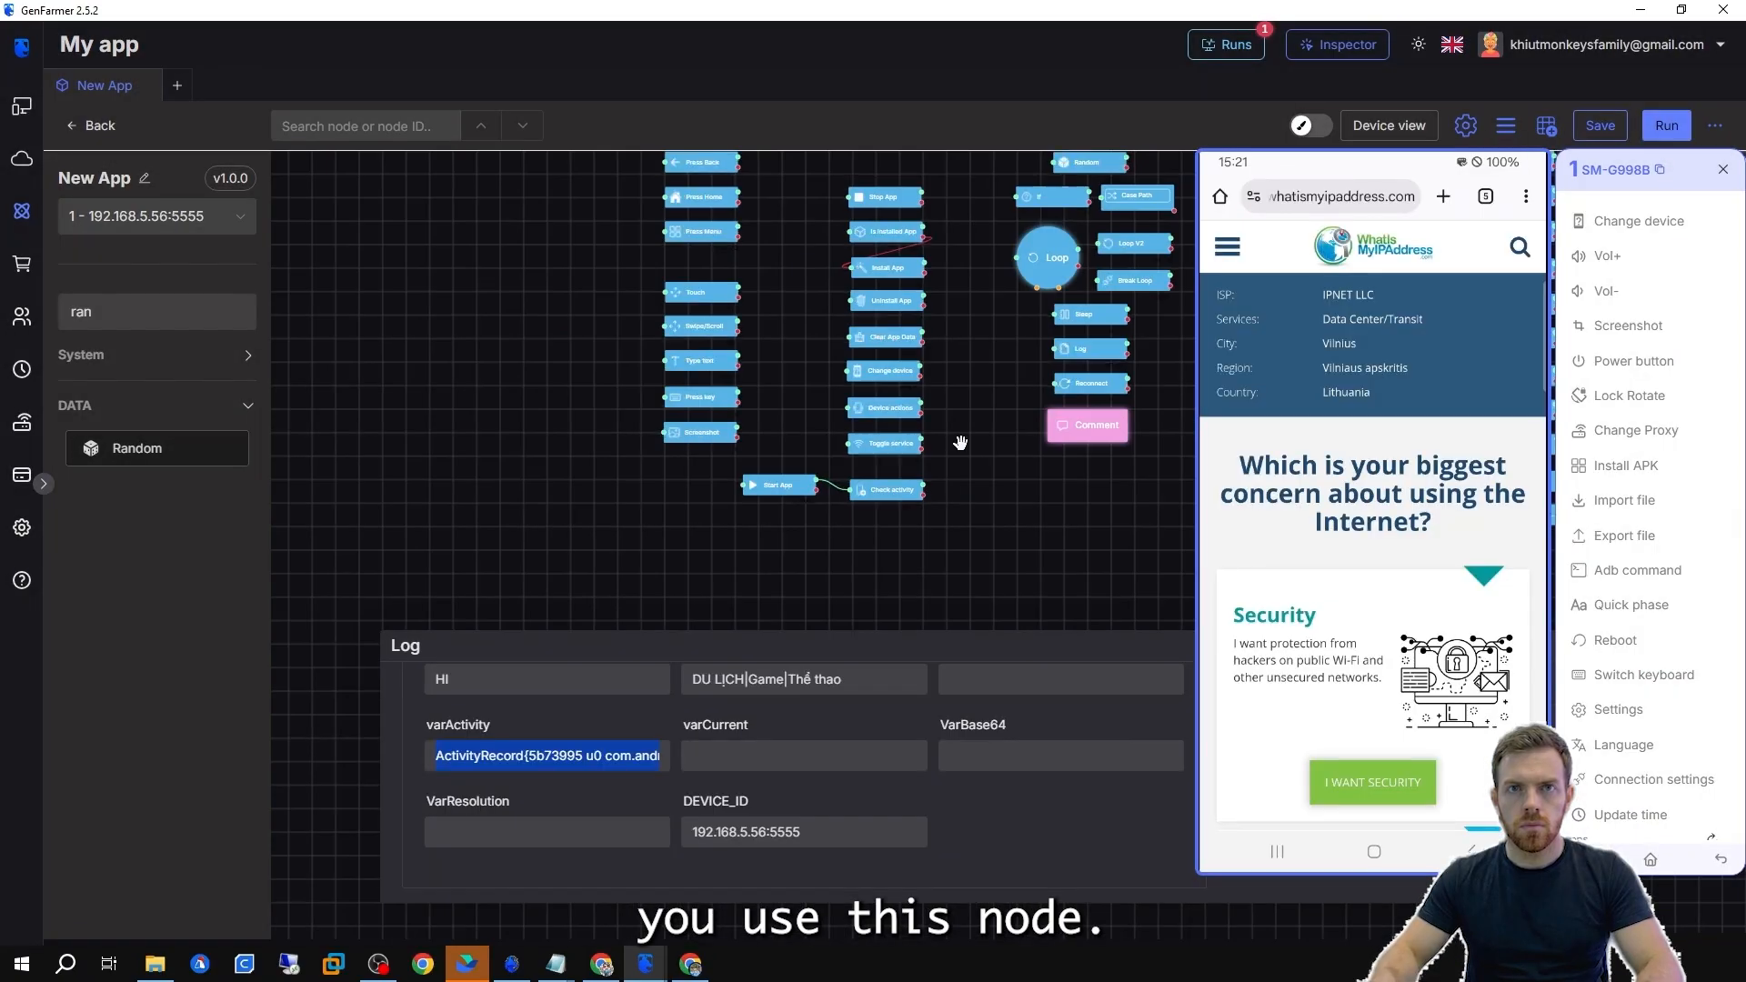
Open the Random node in the Logic Control area and set its type to Number.
{"action": "left_click_drag", "start_coordinate": [891, 191], "coordinate": [638, 454]}
{"action": "scroll", "coordinate": [631, 329], "scroll_direction": "up", "scroll_amount": 2}
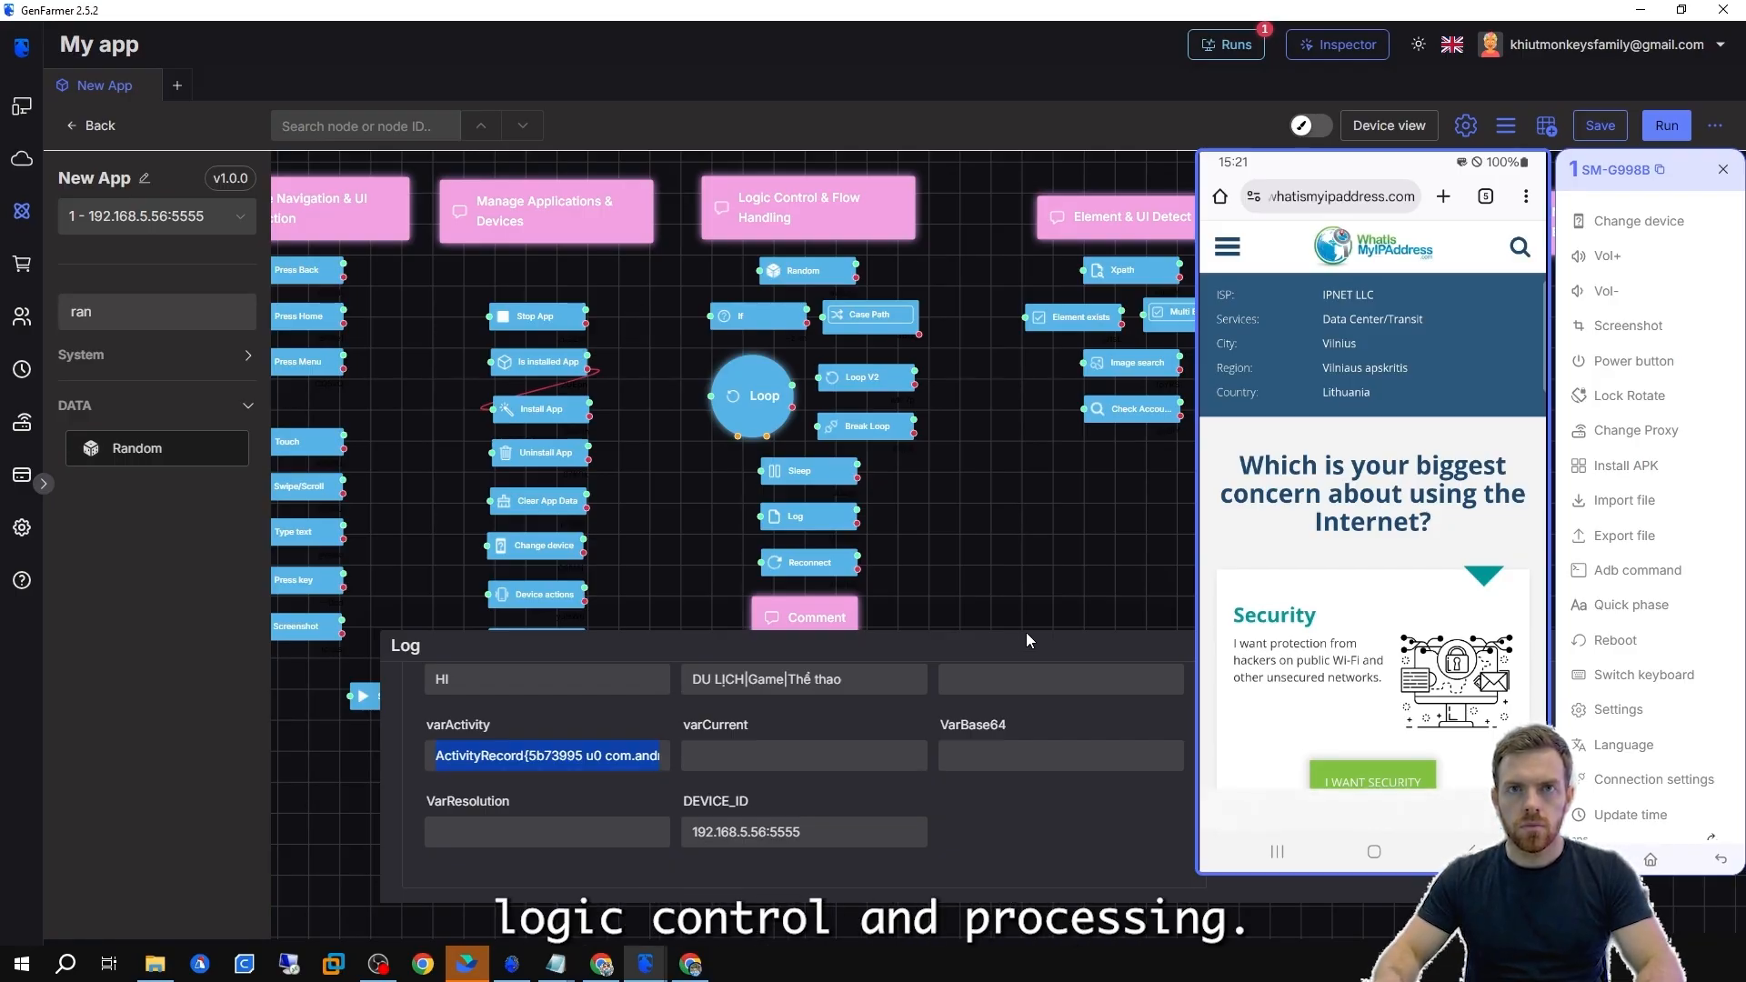
{"action": "left_click_drag", "start_coordinate": [1026, 631], "coordinate": [1021, 779]}
{"action": "scroll", "coordinate": [920, 267], "scroll_direction": "up", "scroll_amount": 4}
{"action": "left_click_drag", "start_coordinate": [921, 267], "coordinate": [1014, 417]}
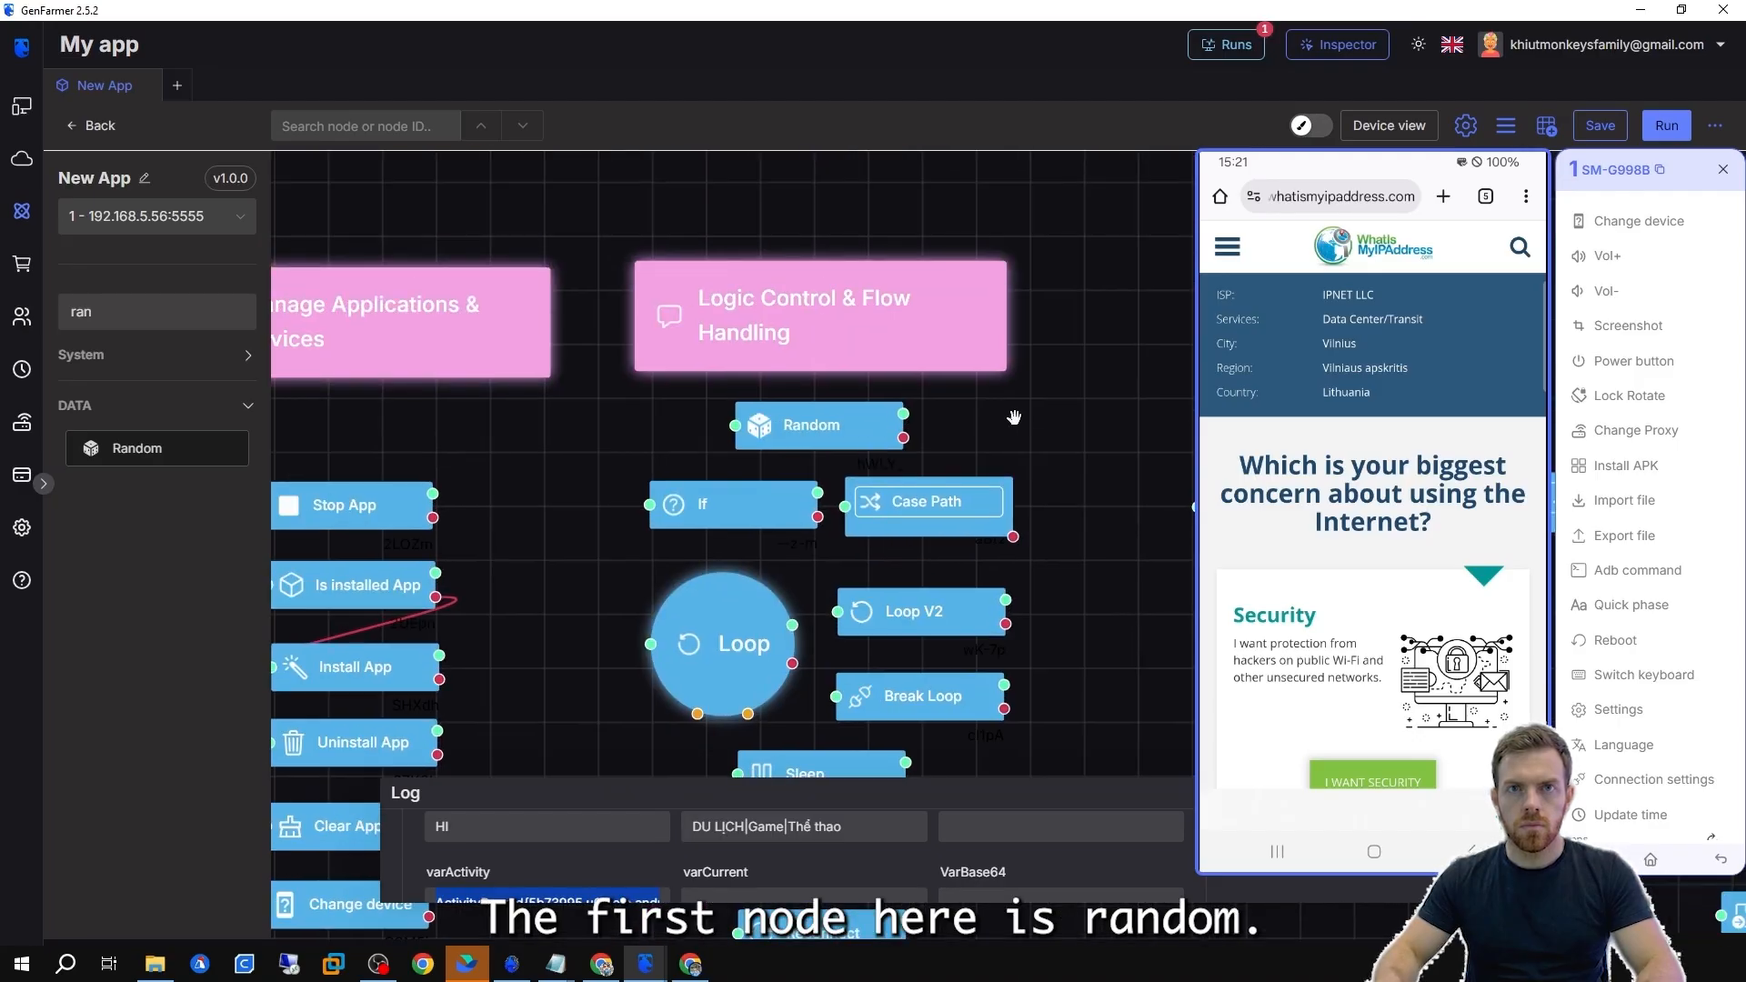
{"action": "double_click", "coordinate": [814, 426]}
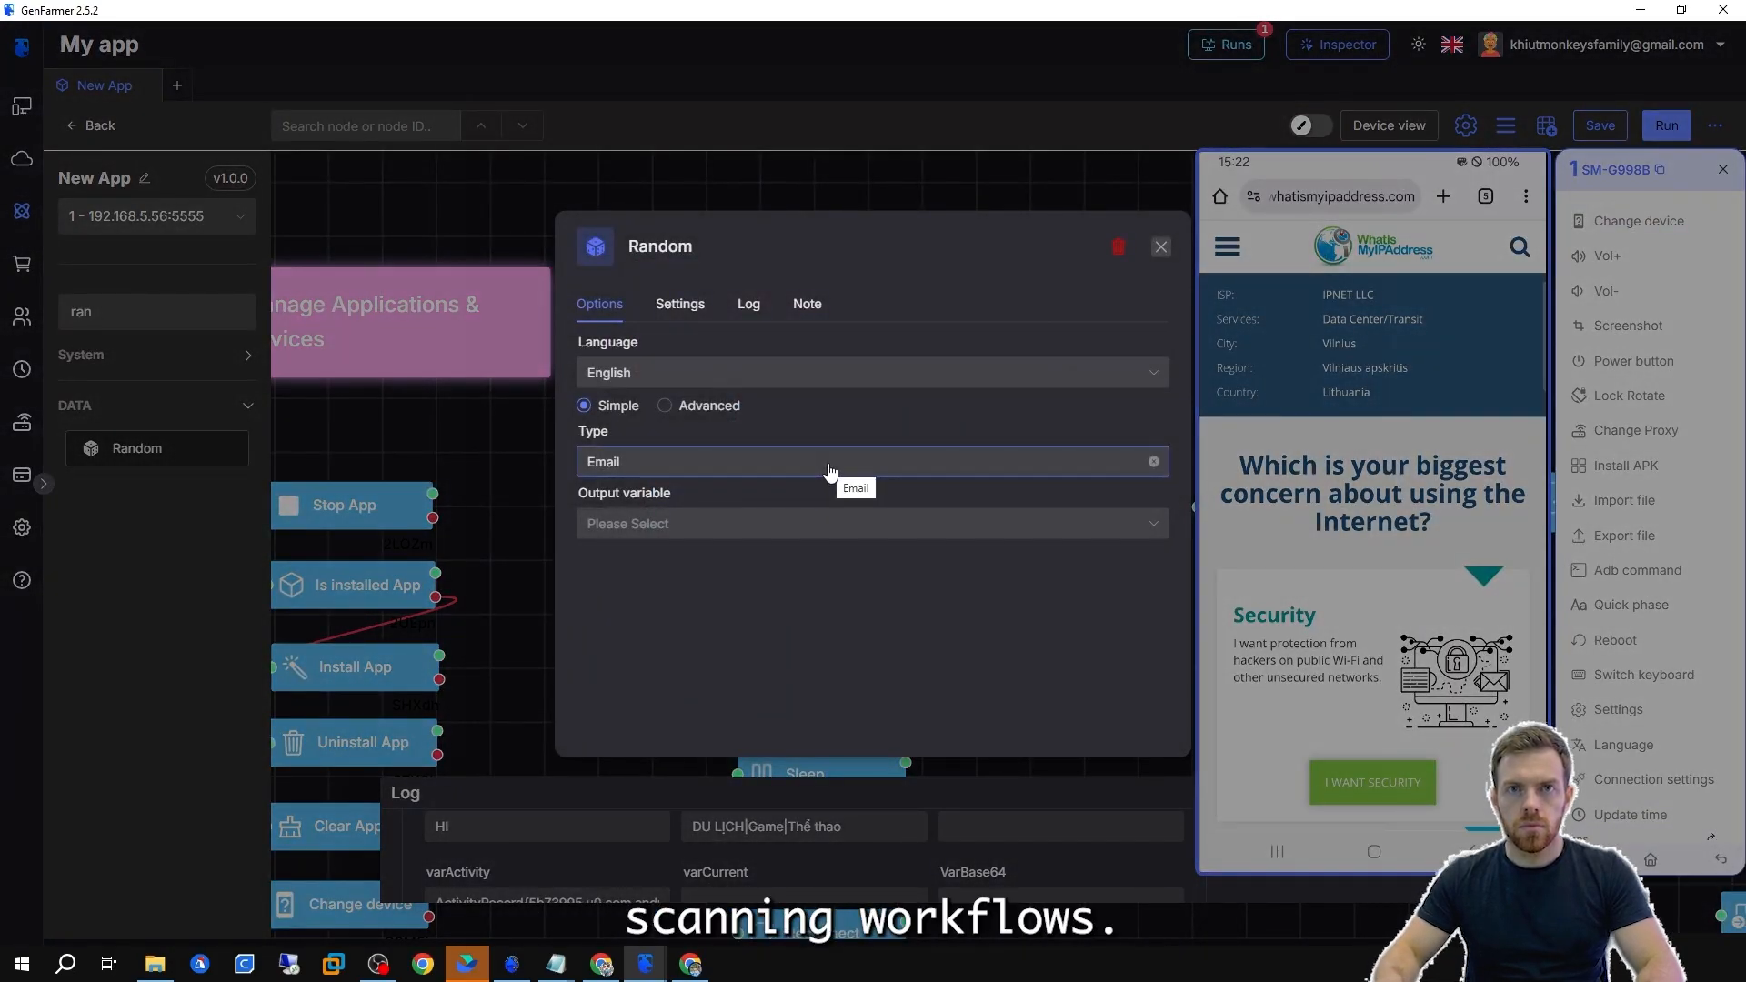
{"action": "left_click", "coordinate": [830, 471]}
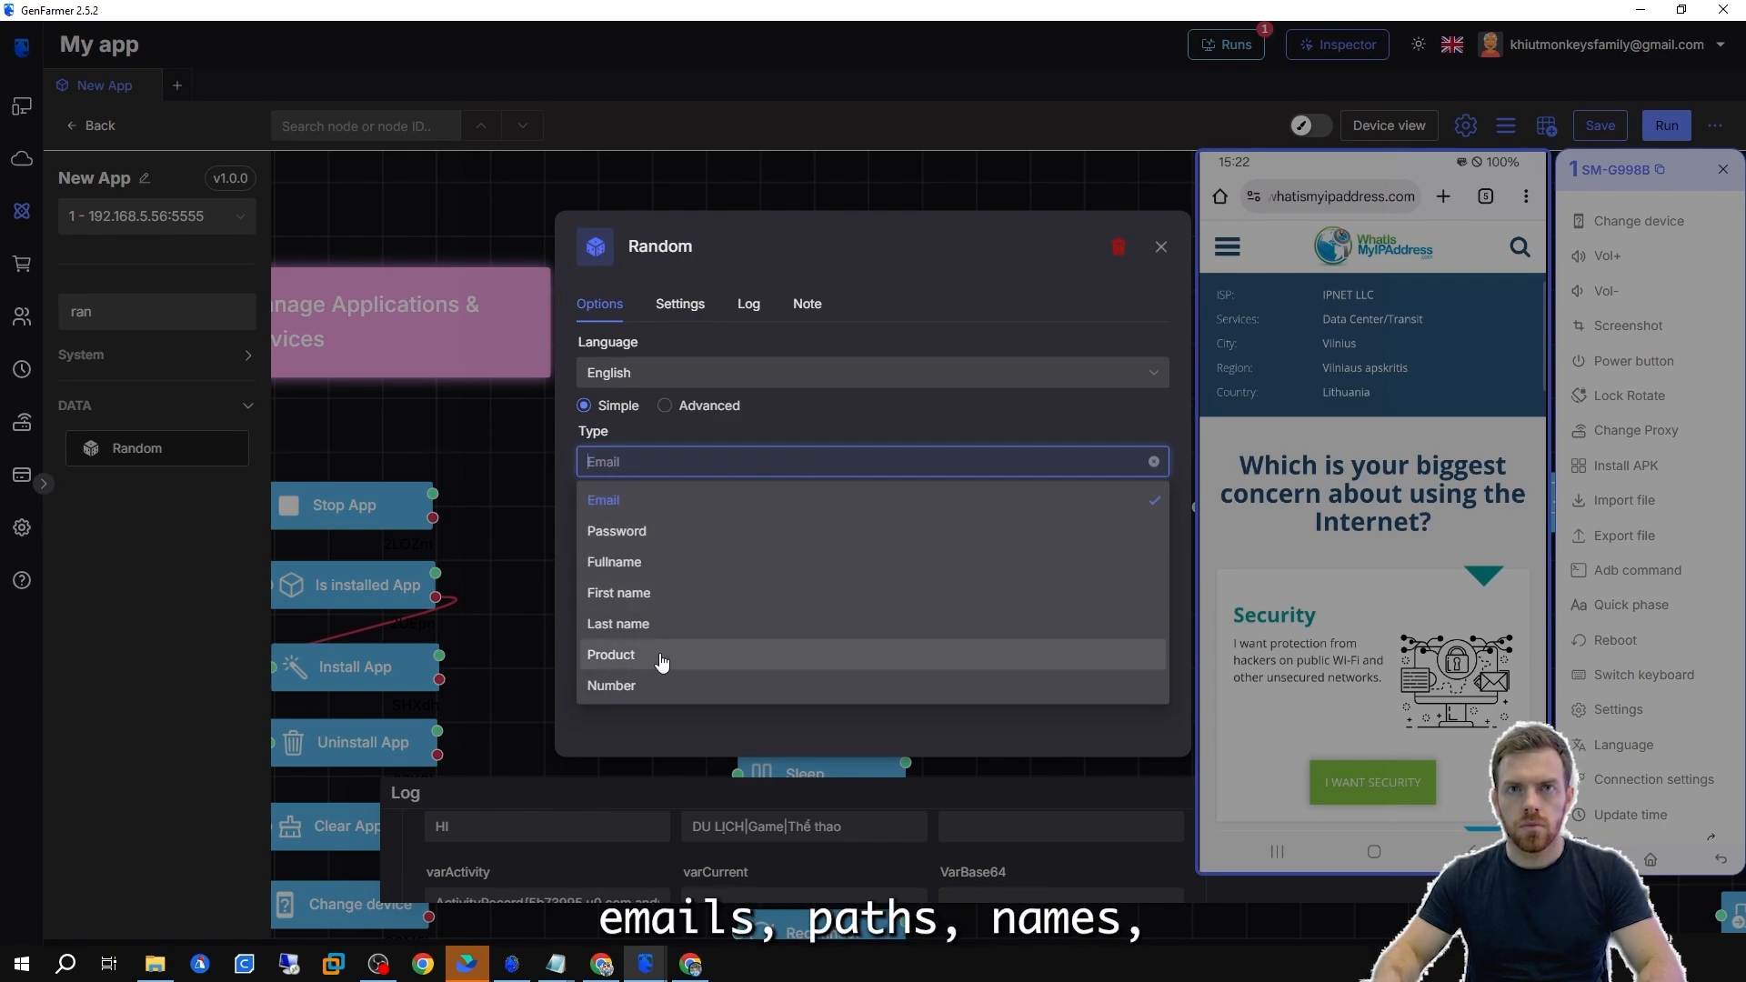
{"action": "left_click", "coordinate": [618, 686]}
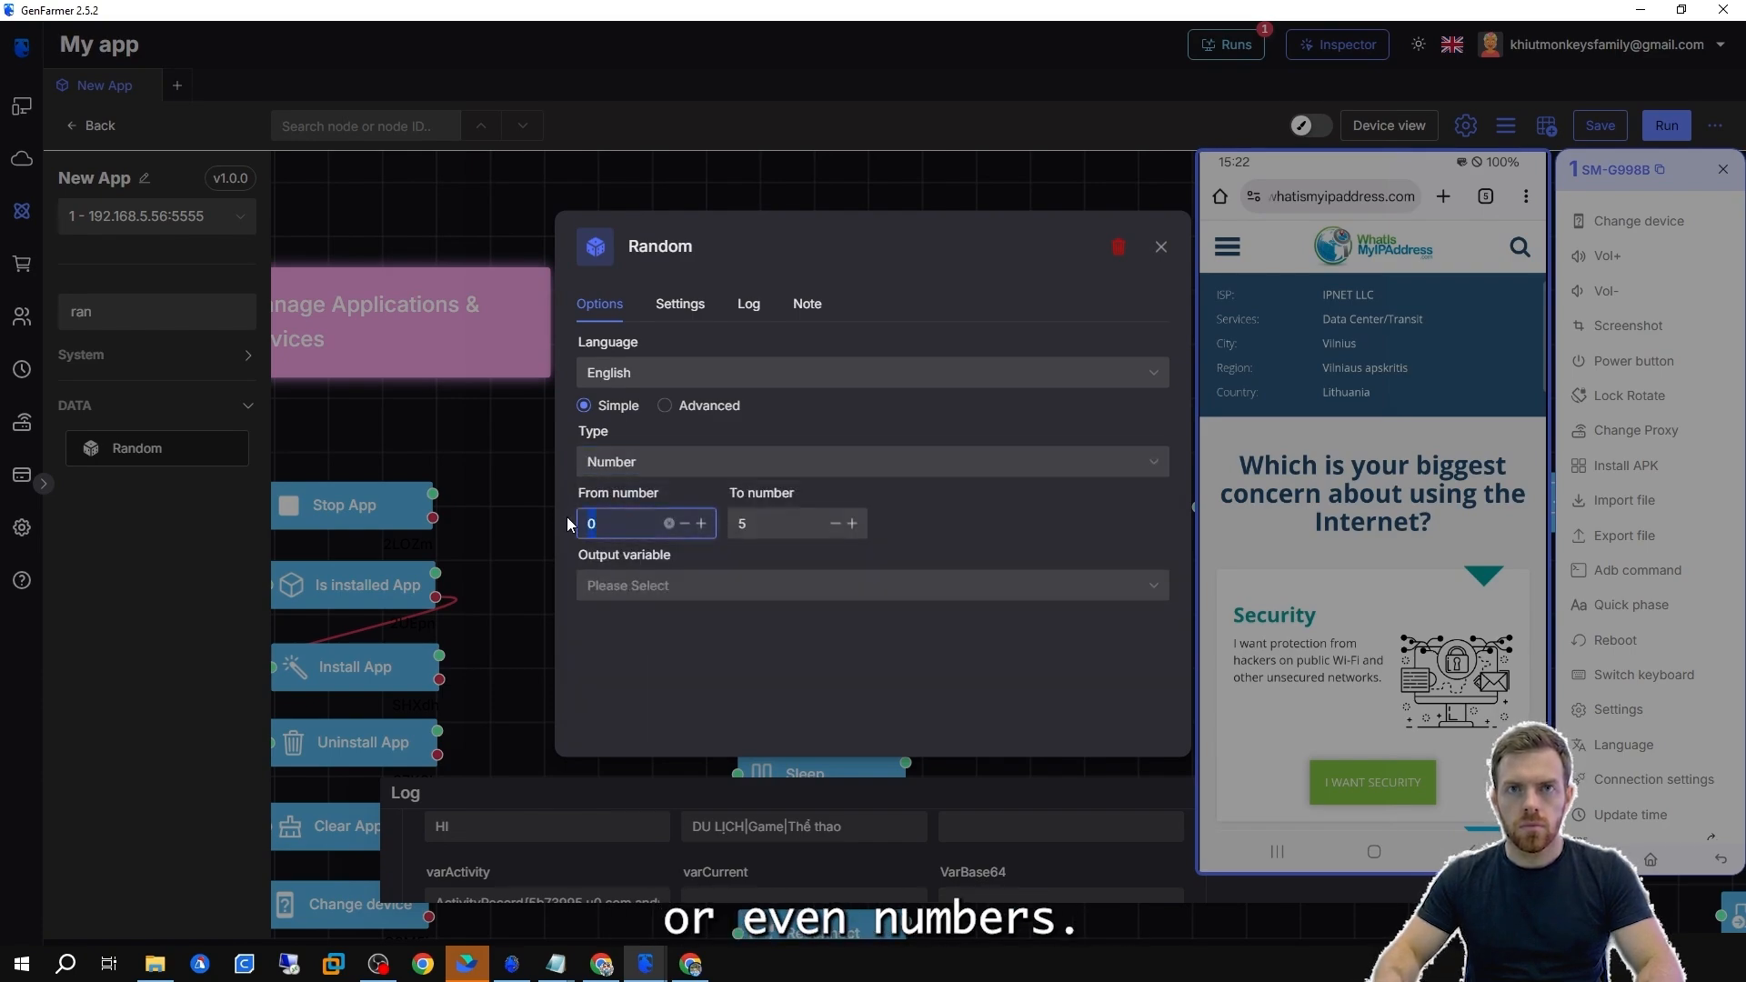
Set the Random node's range to start at 1 and create a new output variable named Flow.
{"action": "type", "text": "1"}
{"action": "left_click", "coordinate": [677, 587]}
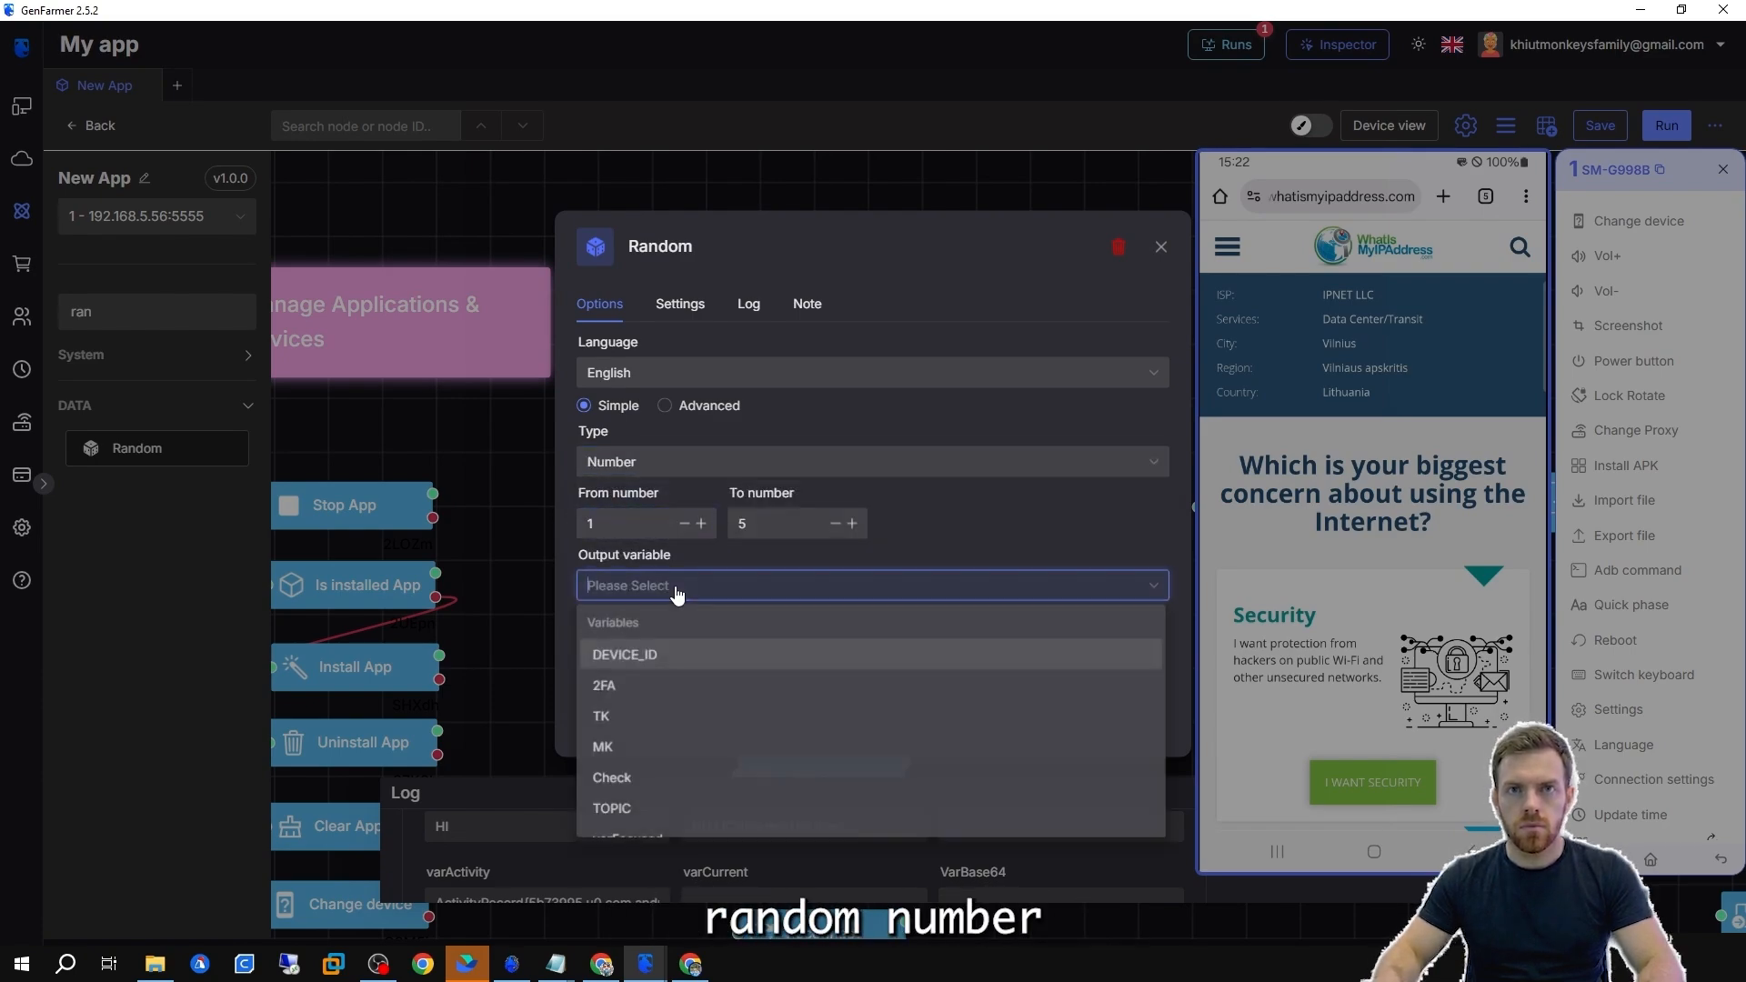
{"action": "type", "text": "R"}
{"action": "key", "text": "BackSpace"}
{"action": "type", "text": "5.0"}
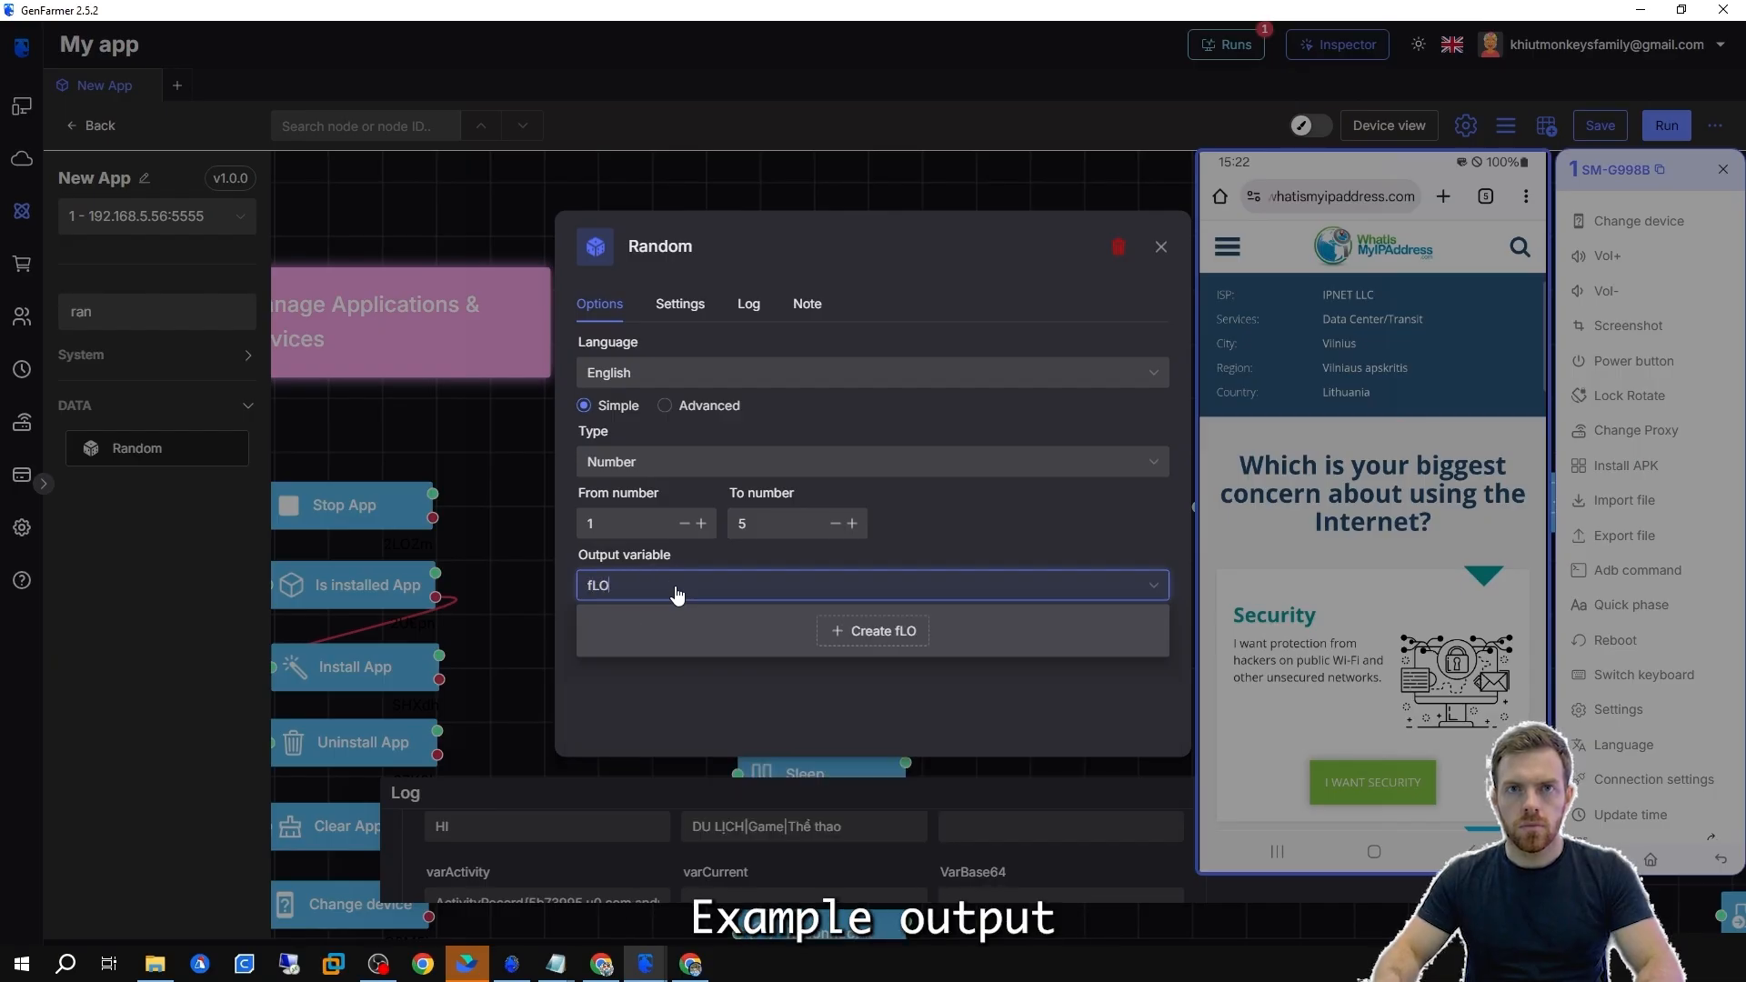
{"action": "key", "text": "BackSpace"}
{"action": "key", "text": "BackSpace"}
{"action": "key", "text": "BackSpace"}
{"action": "type", "text": "Flow"}
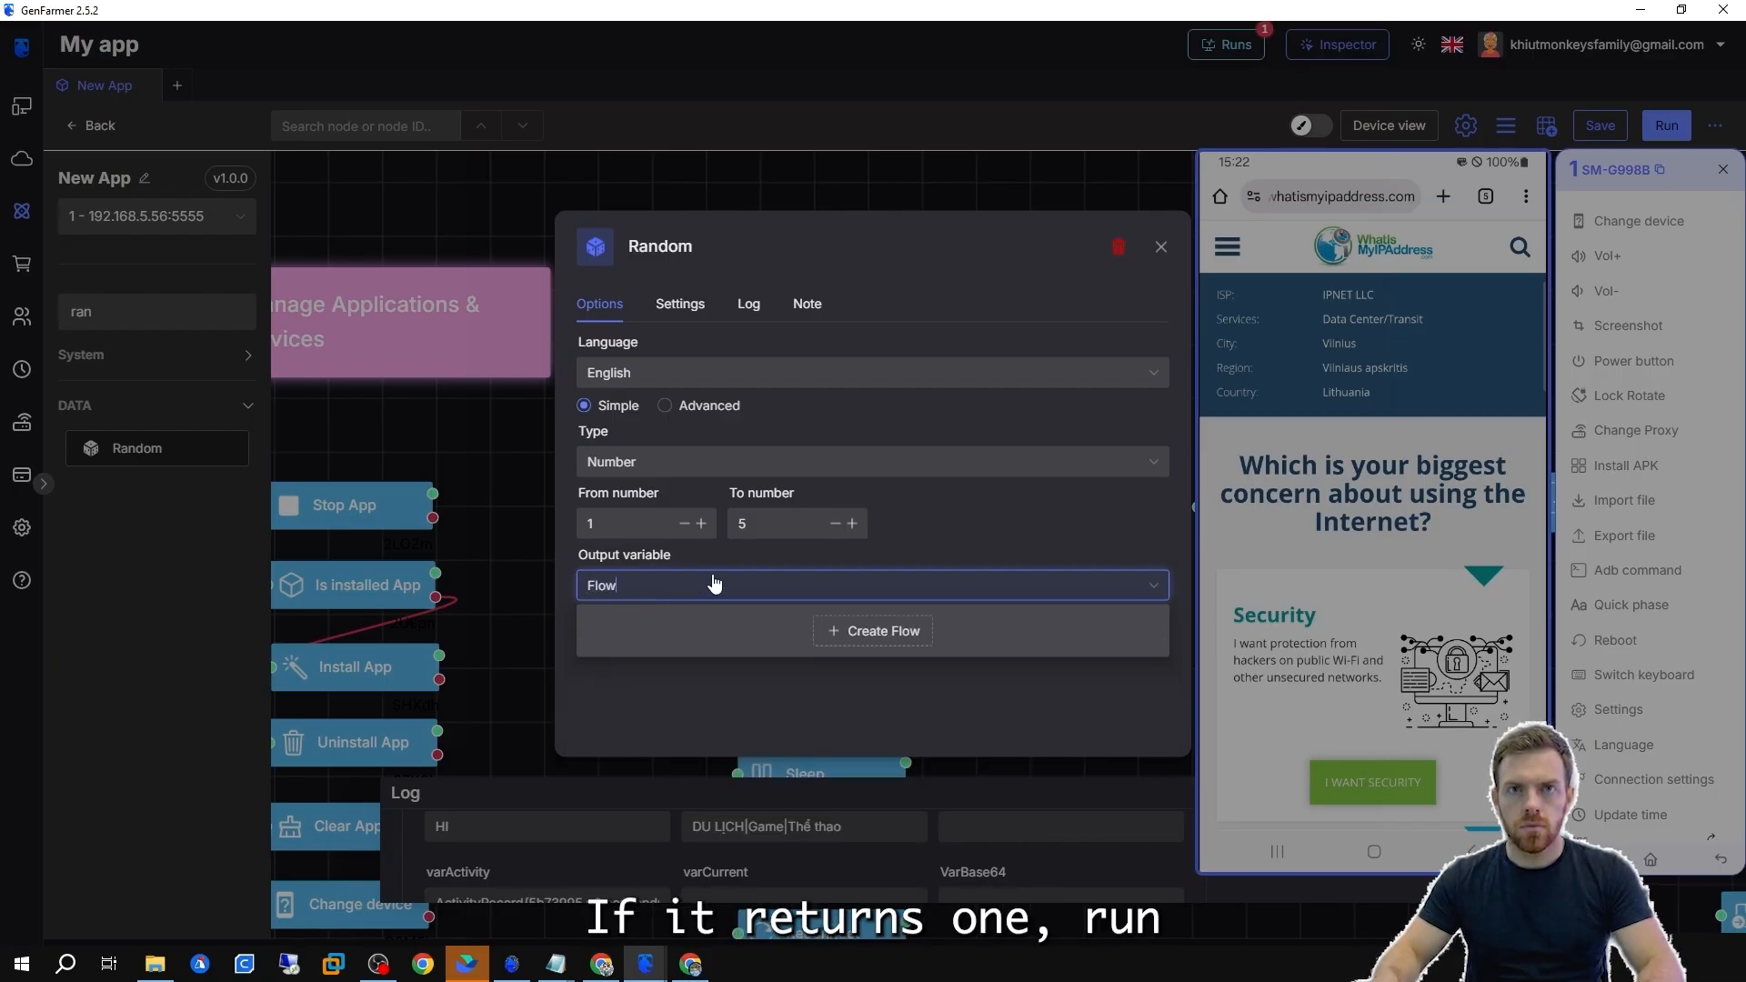
{"action": "left_click", "coordinate": [874, 632]}
{"action": "left_click", "coordinate": [606, 525]}
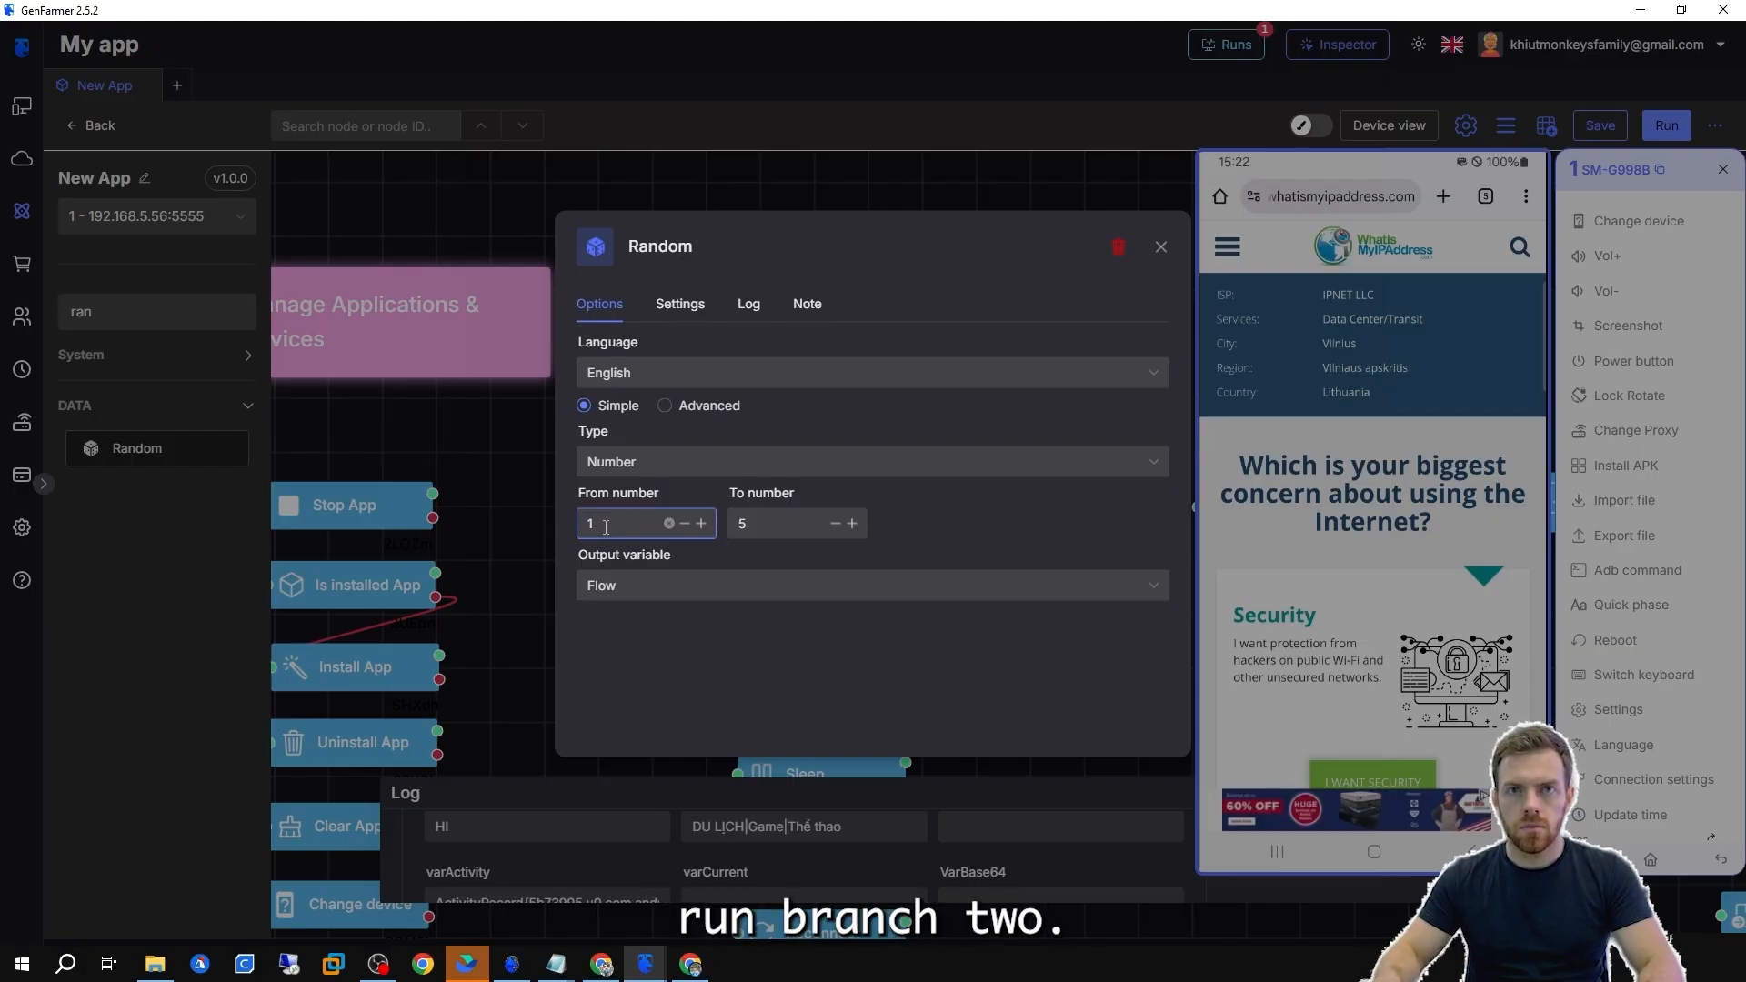
{"action": "left_click", "coordinate": [736, 495]}
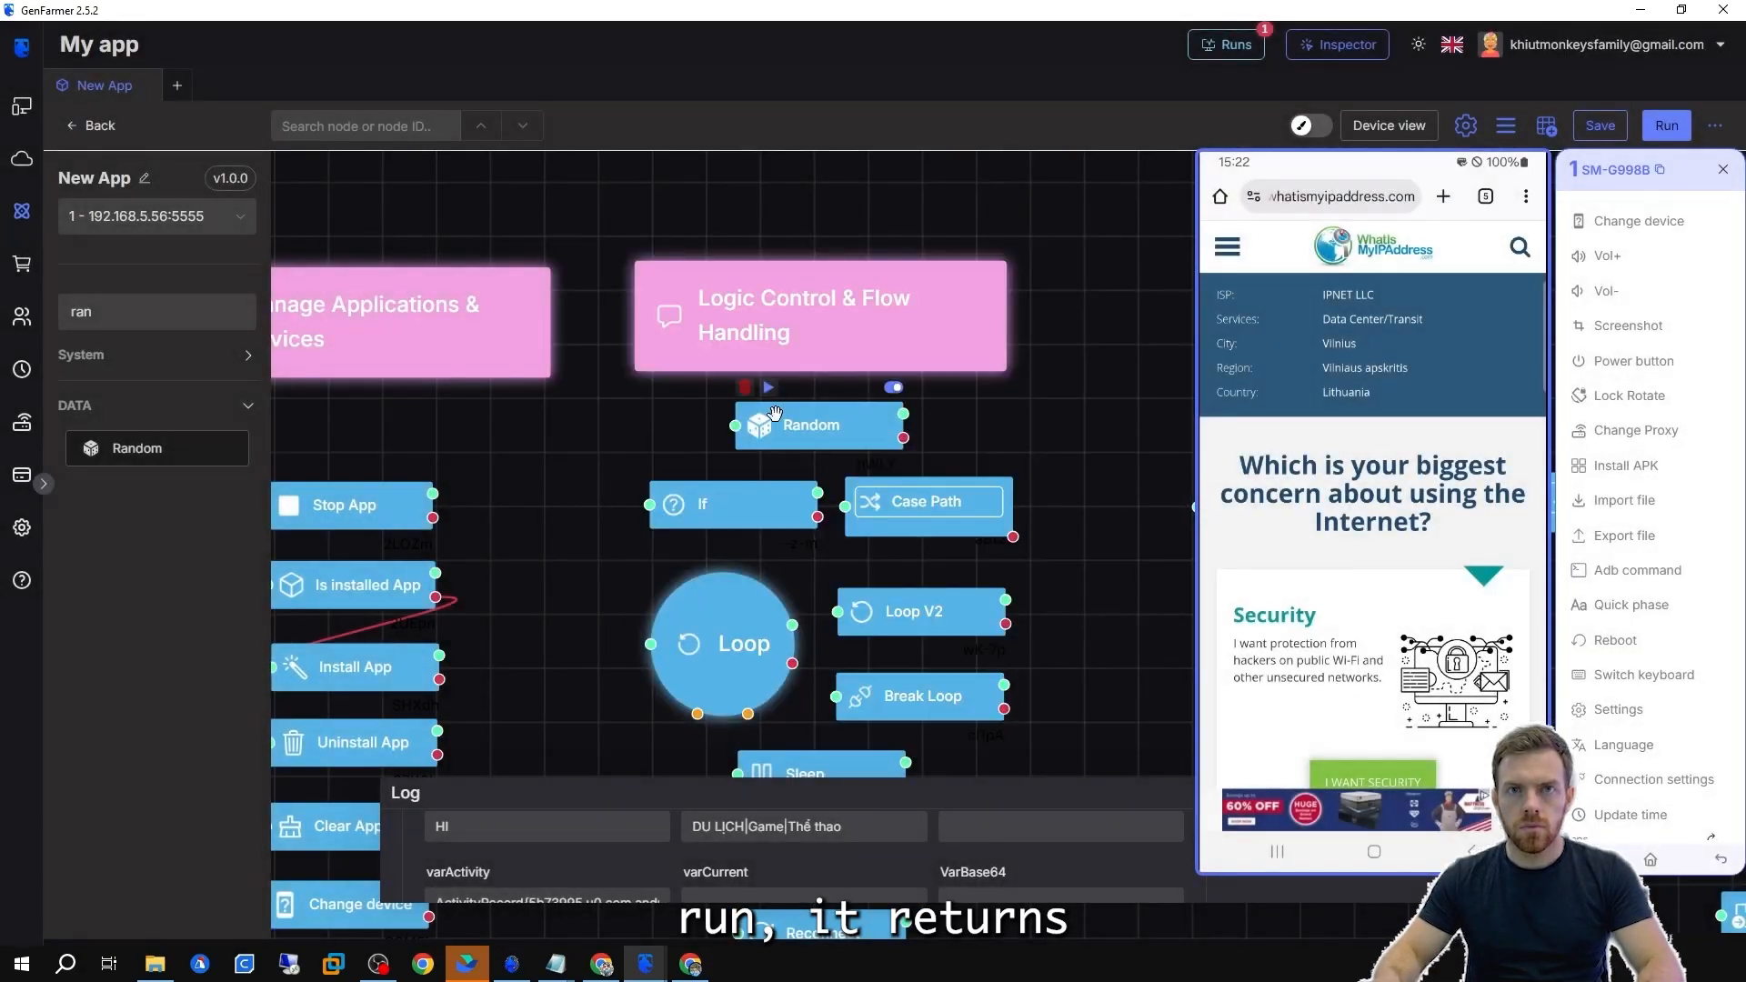
Run the Random node and check the Flow variable in the log.
{"action": "left_click", "coordinate": [767, 389]}
{"action": "left_click_drag", "start_coordinate": [993, 779], "coordinate": [994, 652]}
{"action": "scroll", "coordinate": [818, 783], "scroll_direction": "down", "scroll_amount": 1}
{"action": "left_click", "coordinate": [753, 834]}
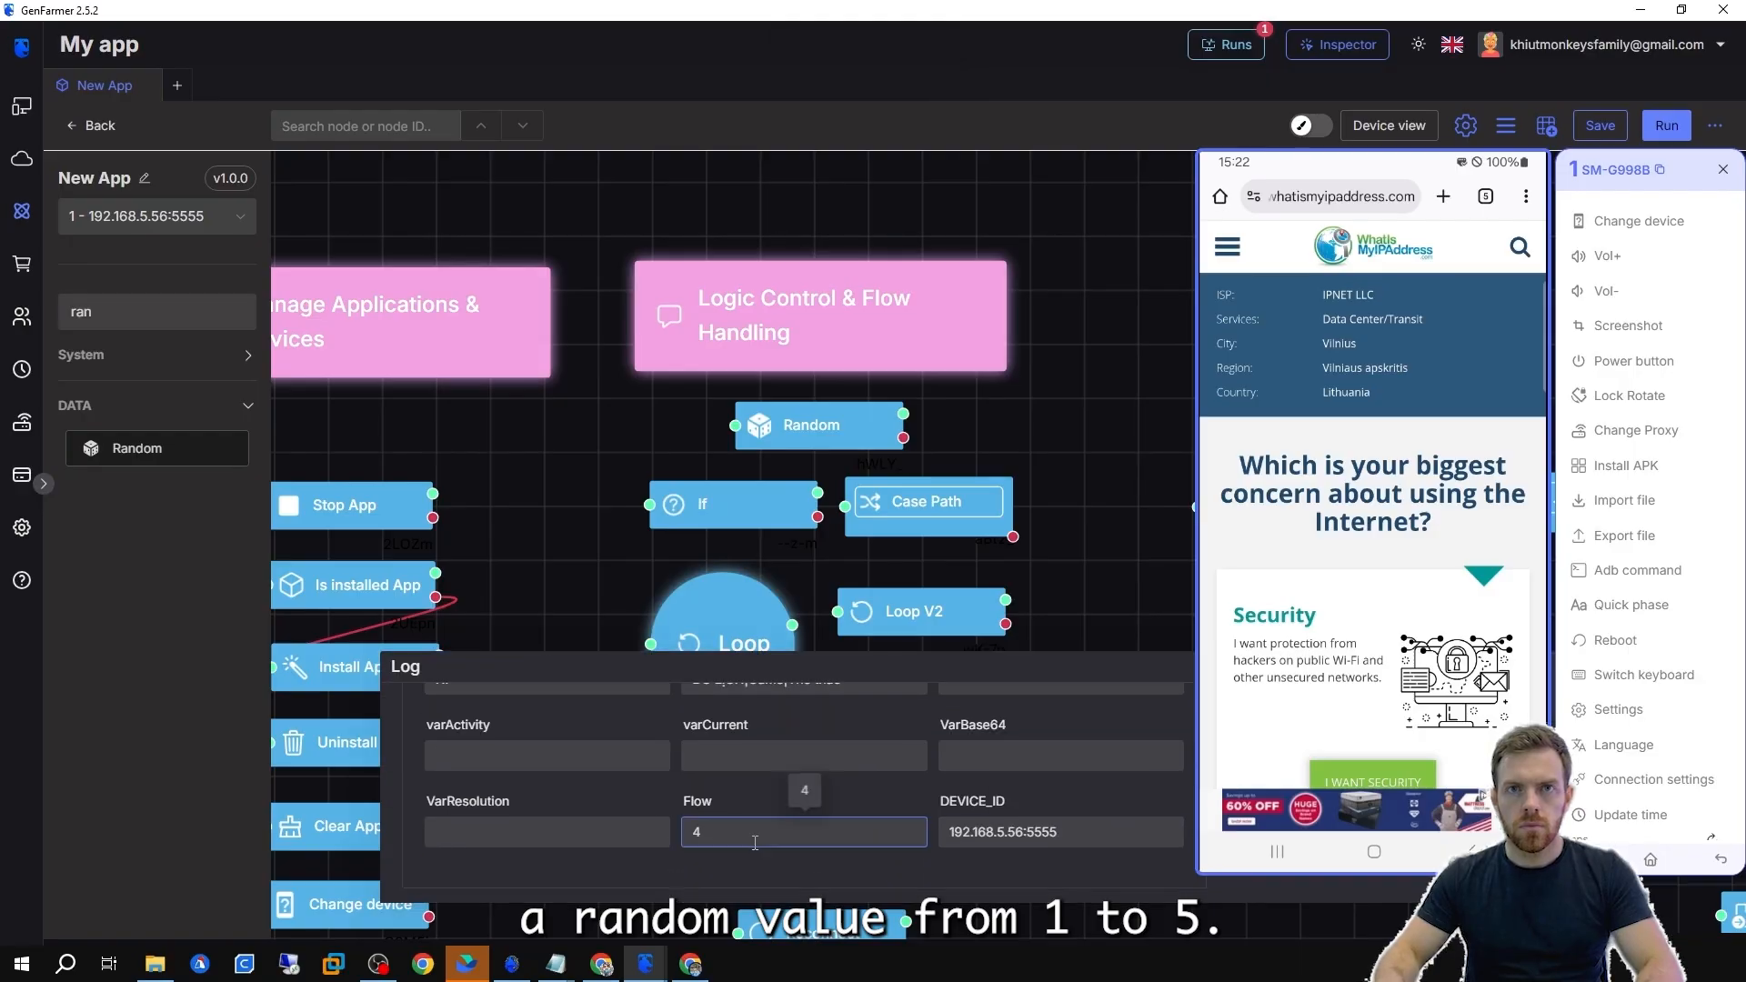
Switch the Random node's type to Email and run it.
{"action": "double_click", "coordinate": [788, 427]}
{"action": "left_click", "coordinate": [697, 462]}
{"action": "left_click", "coordinate": [695, 503]}
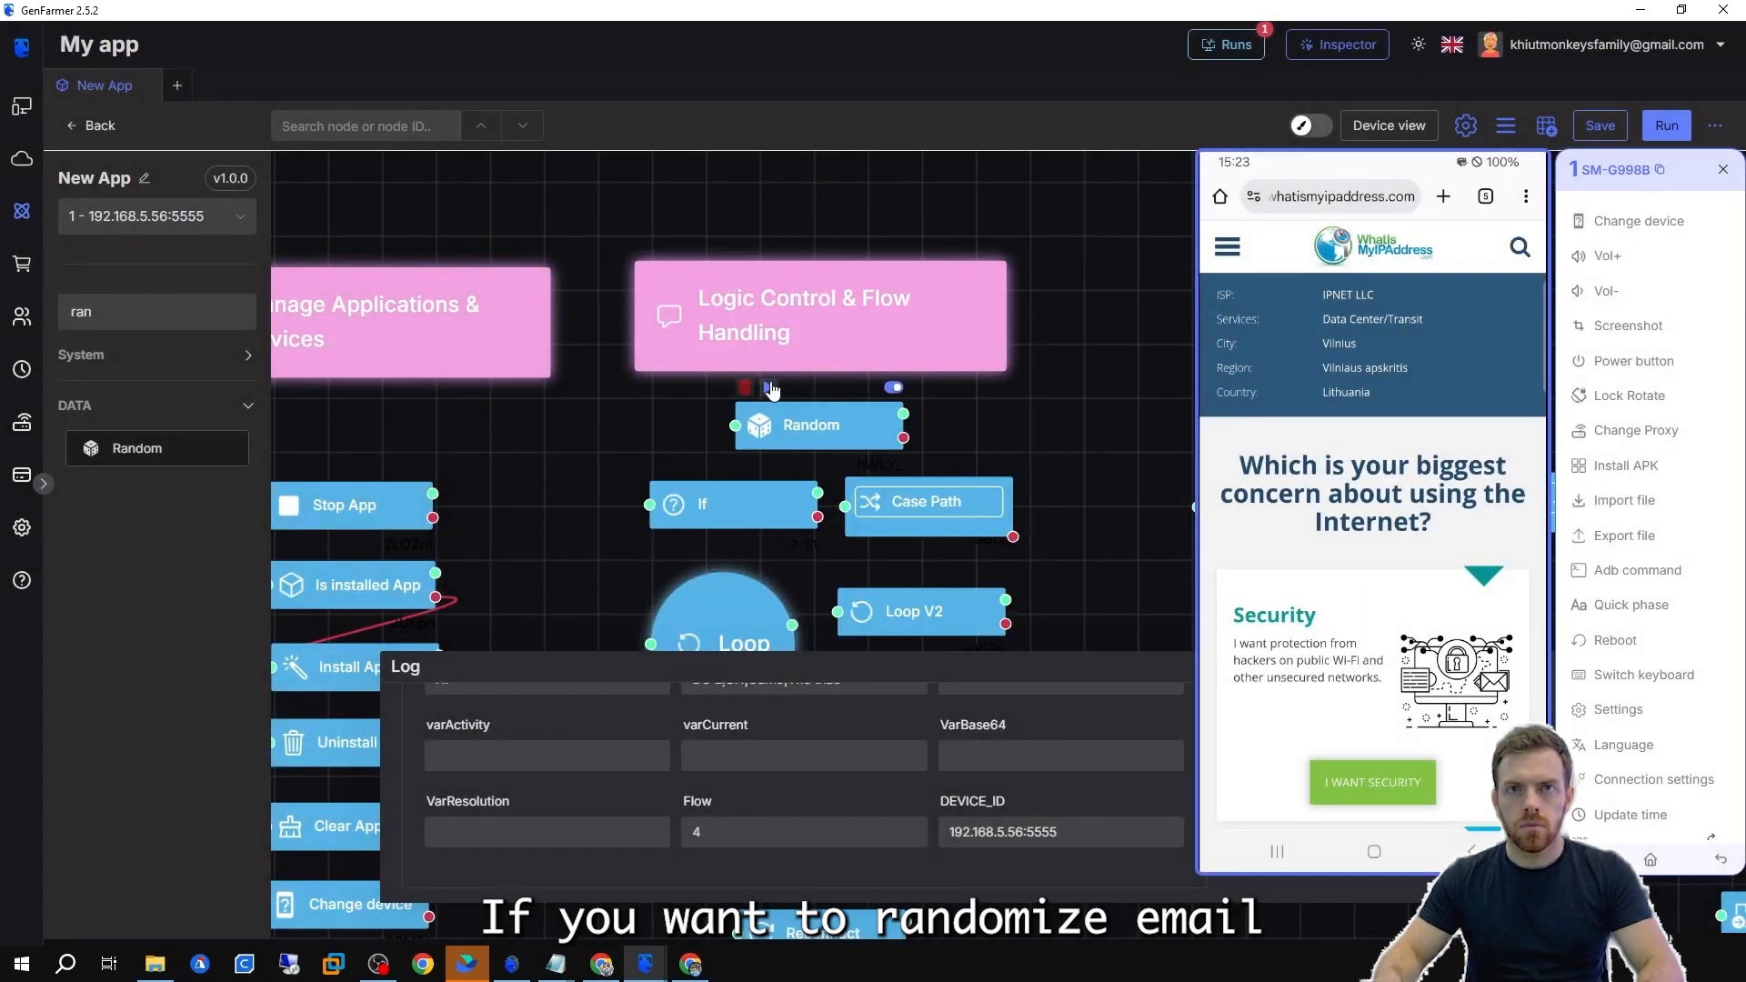
{"action": "left_click", "coordinate": [769, 389]}
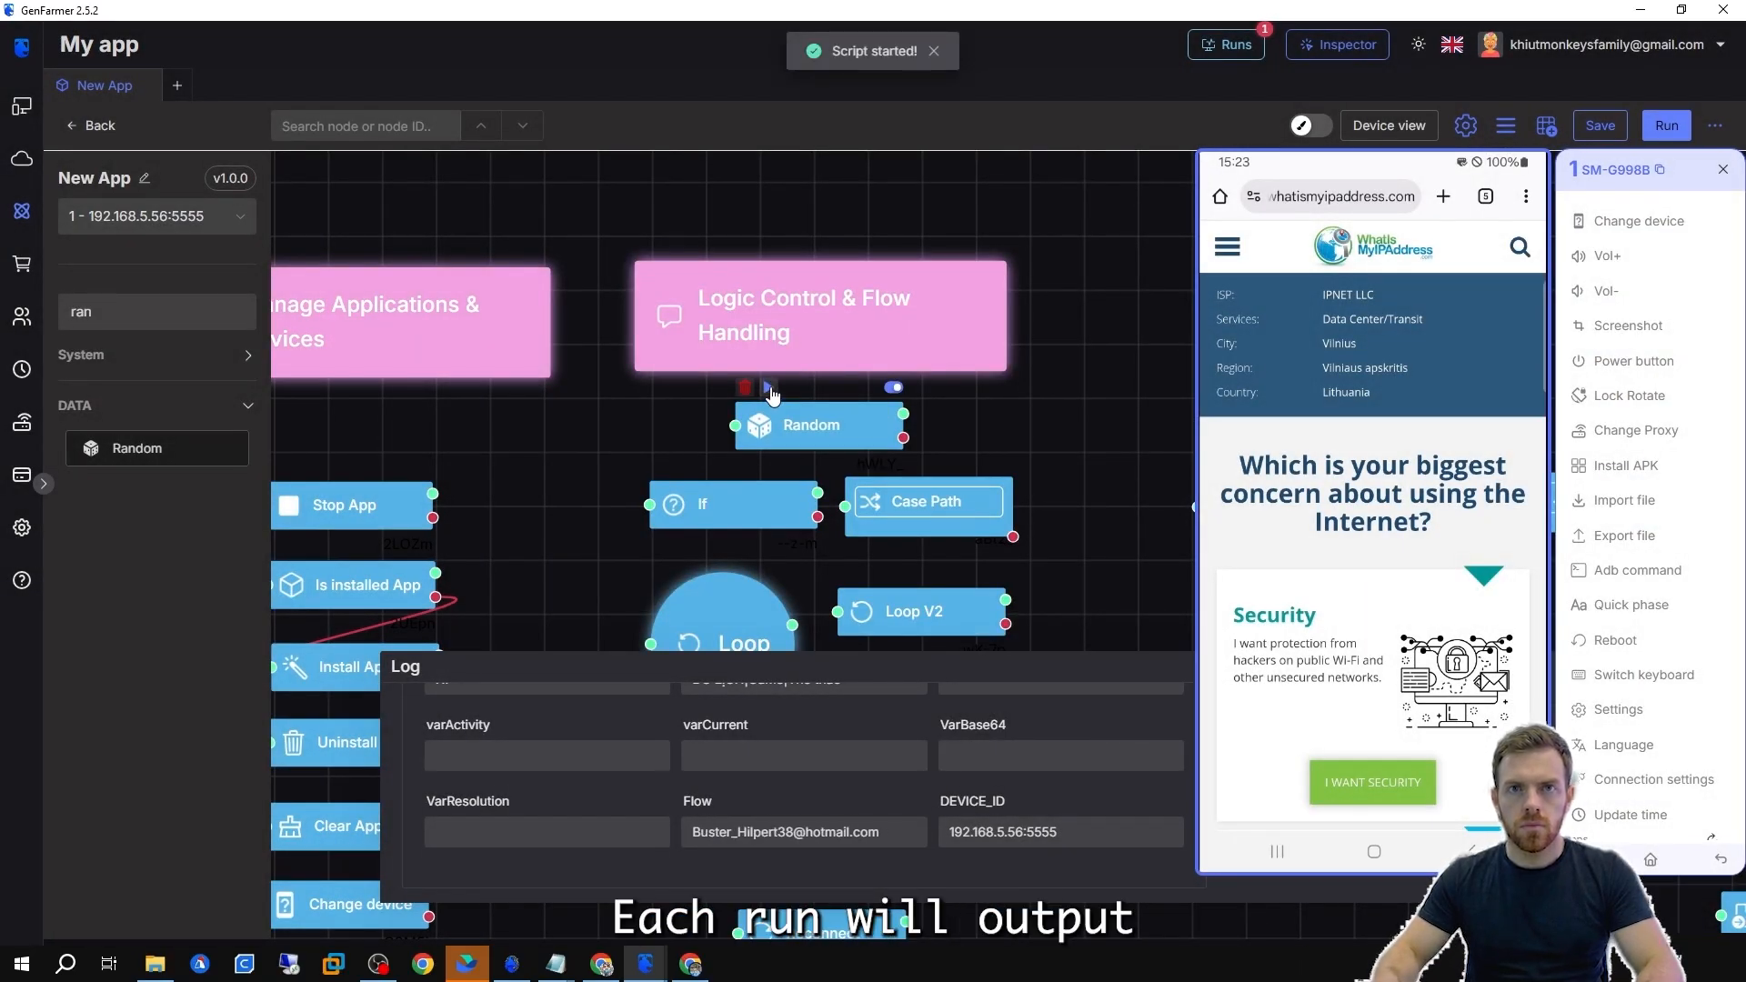
Switch the Random node's type to Password and run it several times.
{"action": "double_click", "coordinate": [809, 423]}
{"action": "left_click", "coordinate": [691, 462]}
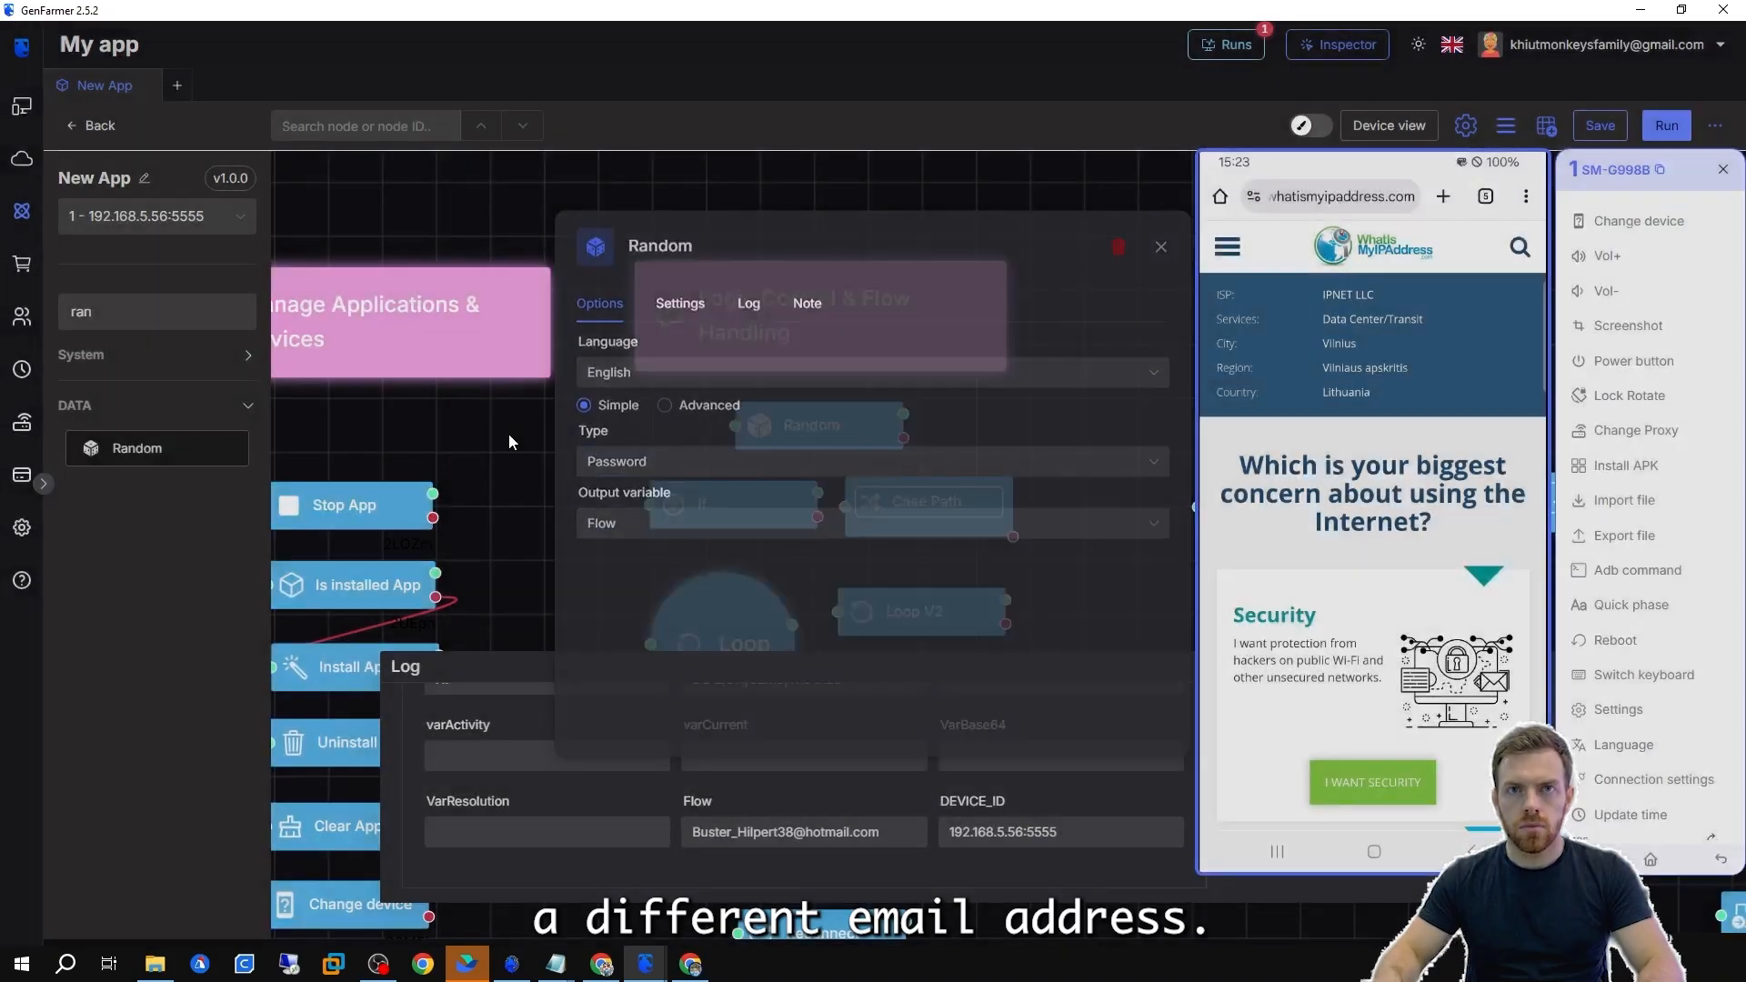
{"action": "left_click", "coordinate": [769, 389]}
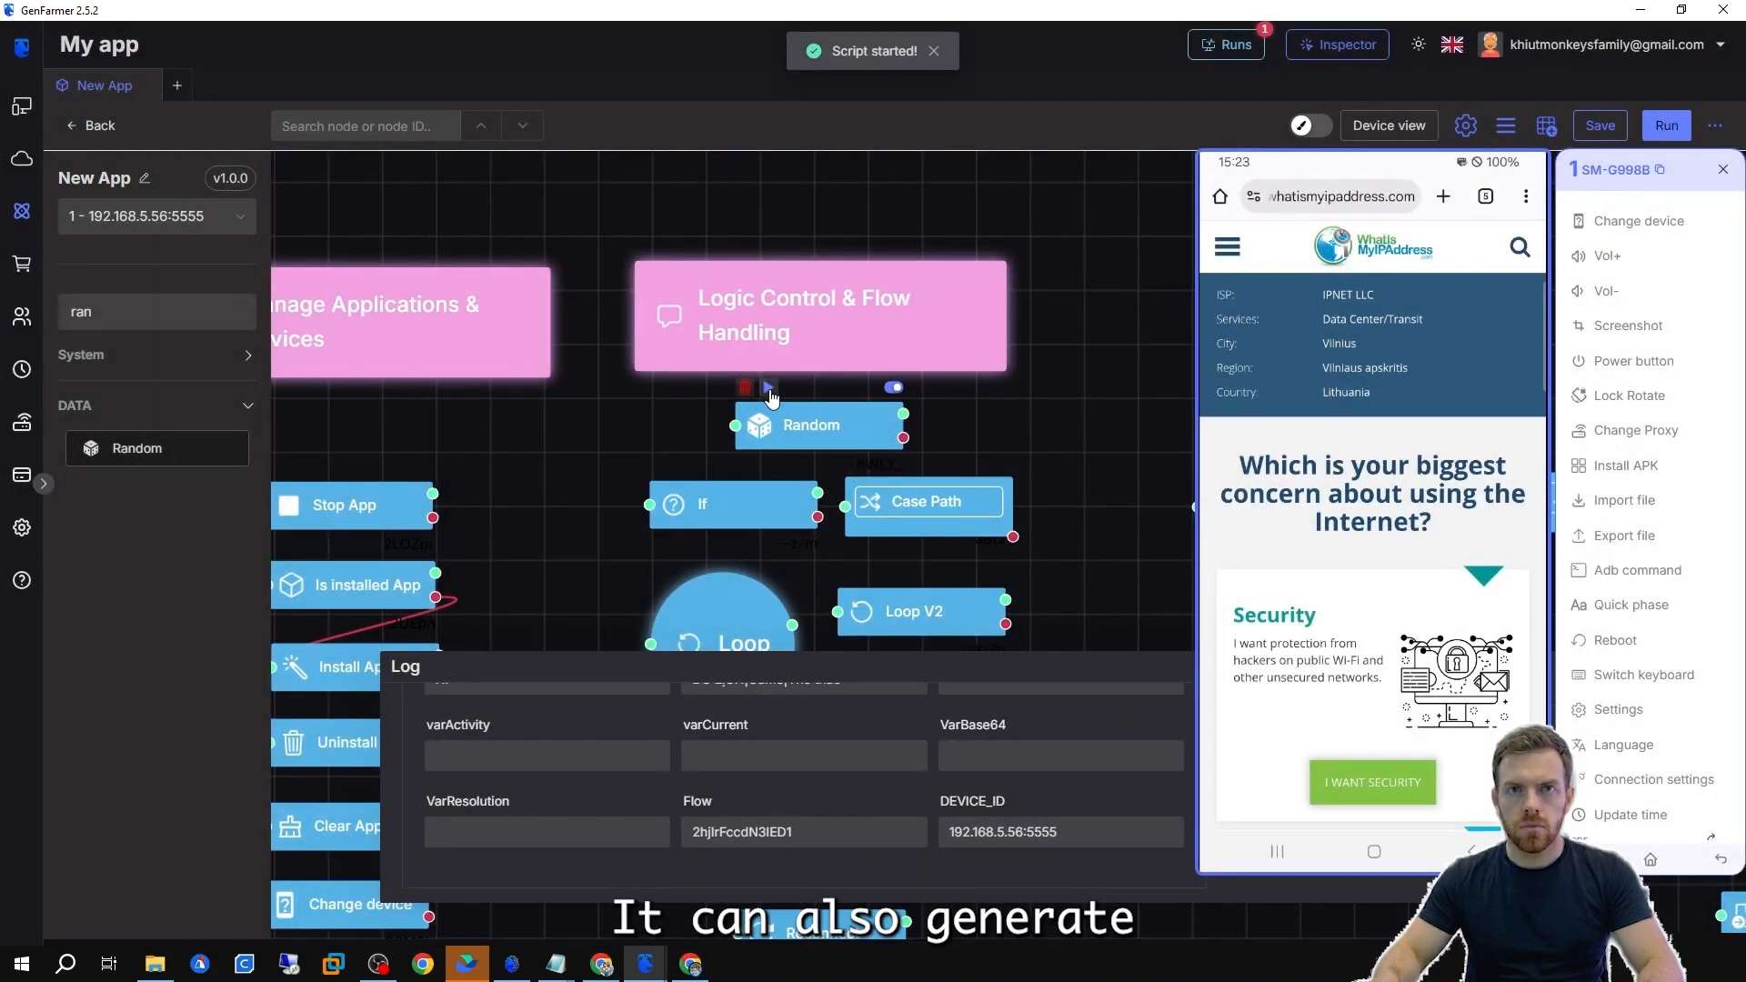
{"action": "left_click", "coordinate": [769, 389]}
{"action": "left_click", "coordinate": [769, 390]}
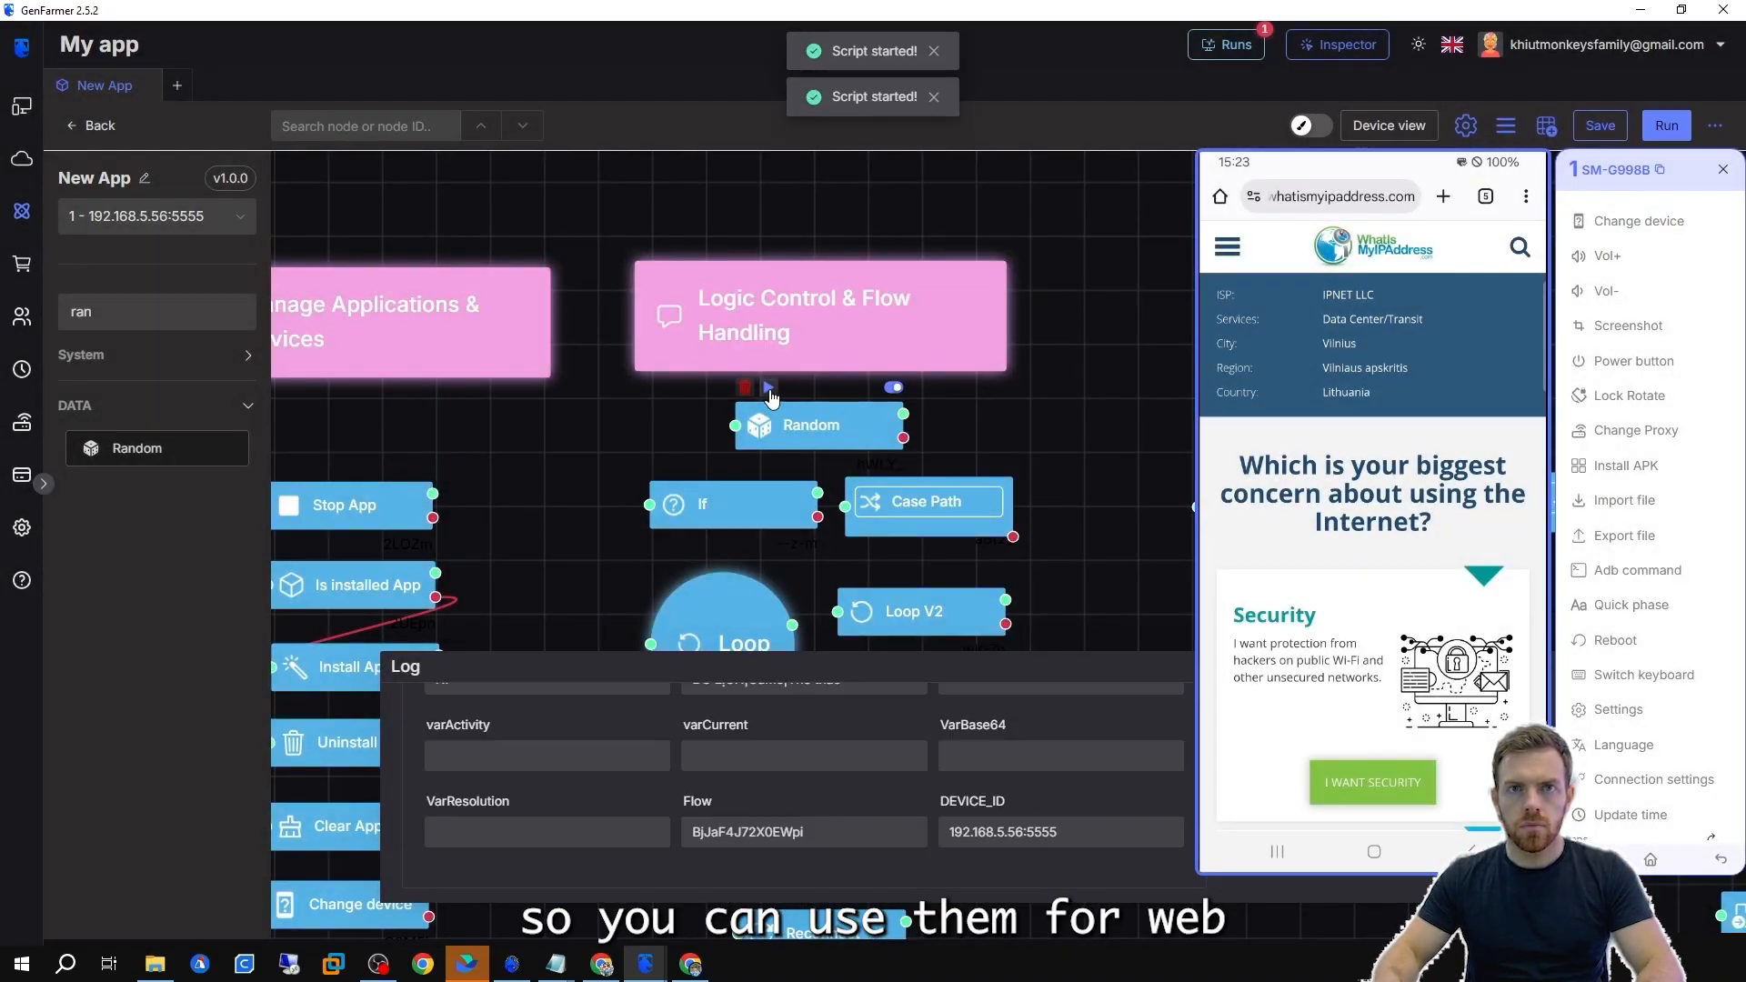
{"action": "left_click", "coordinate": [769, 389]}
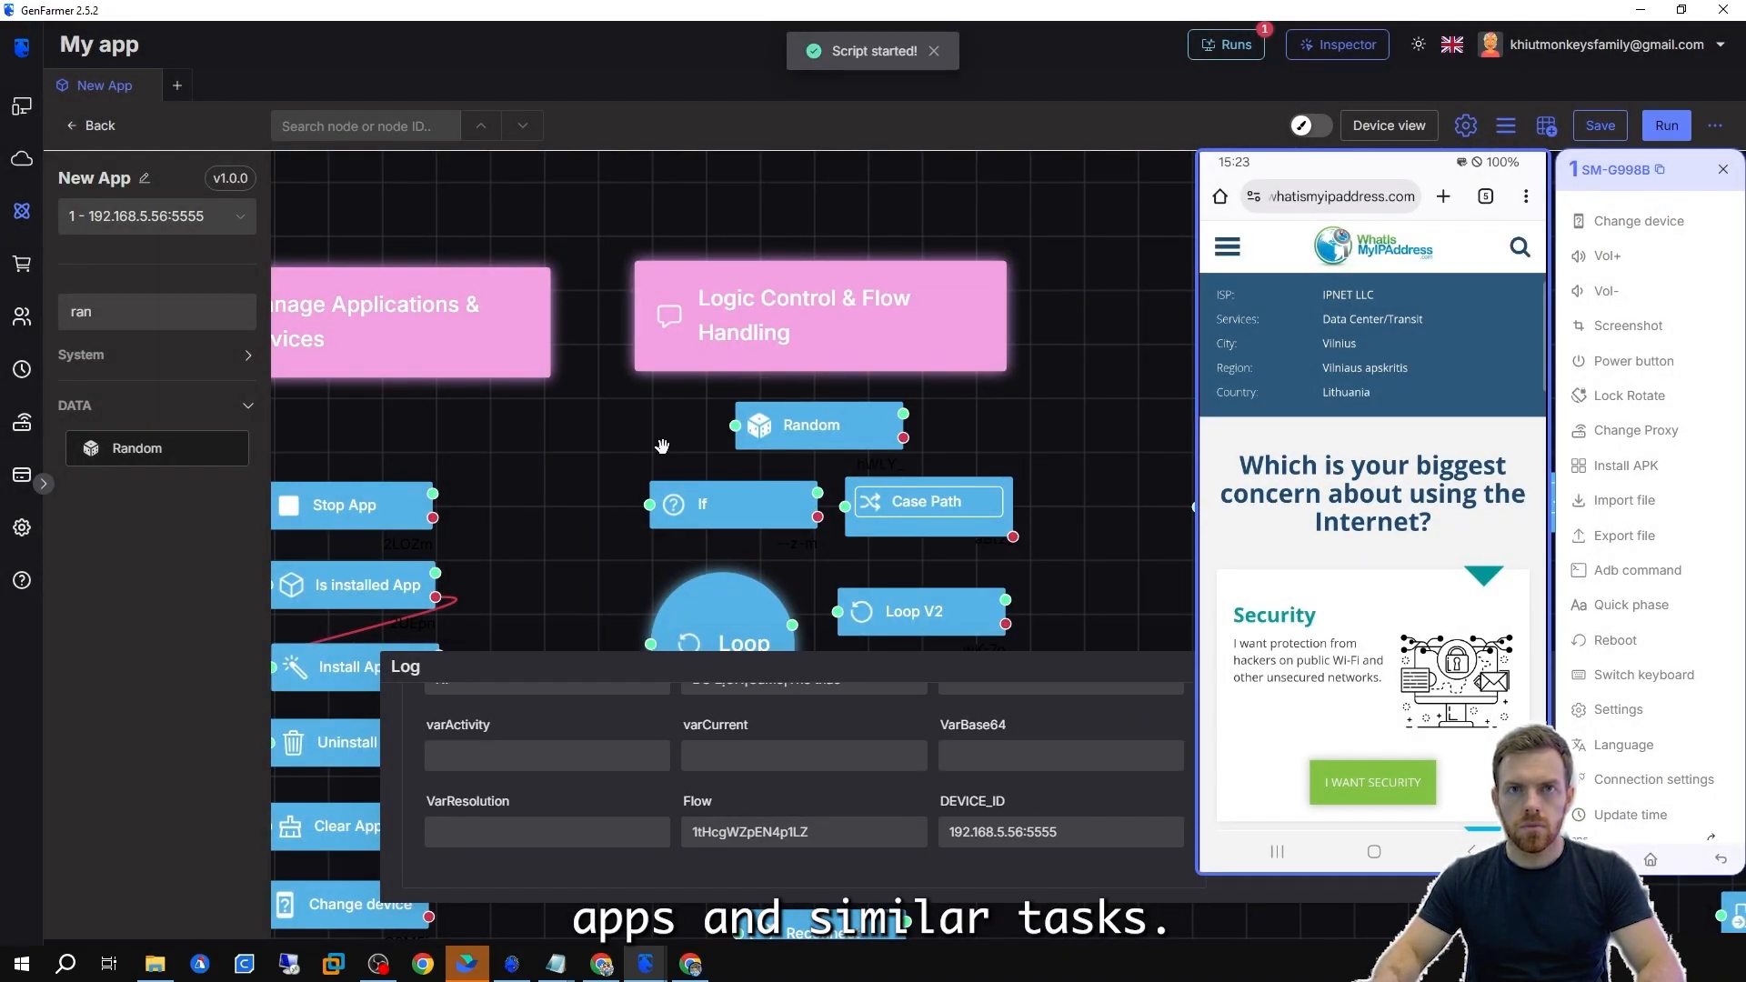
Examine the If node's left operand, operator and right operand options.
{"action": "scroll", "coordinate": [659, 415], "scroll_direction": "down", "scroll_amount": 3}
{"action": "scroll", "coordinate": [659, 416], "scroll_direction": "up", "scroll_amount": 3}
{"action": "double_click", "coordinate": [718, 478]}
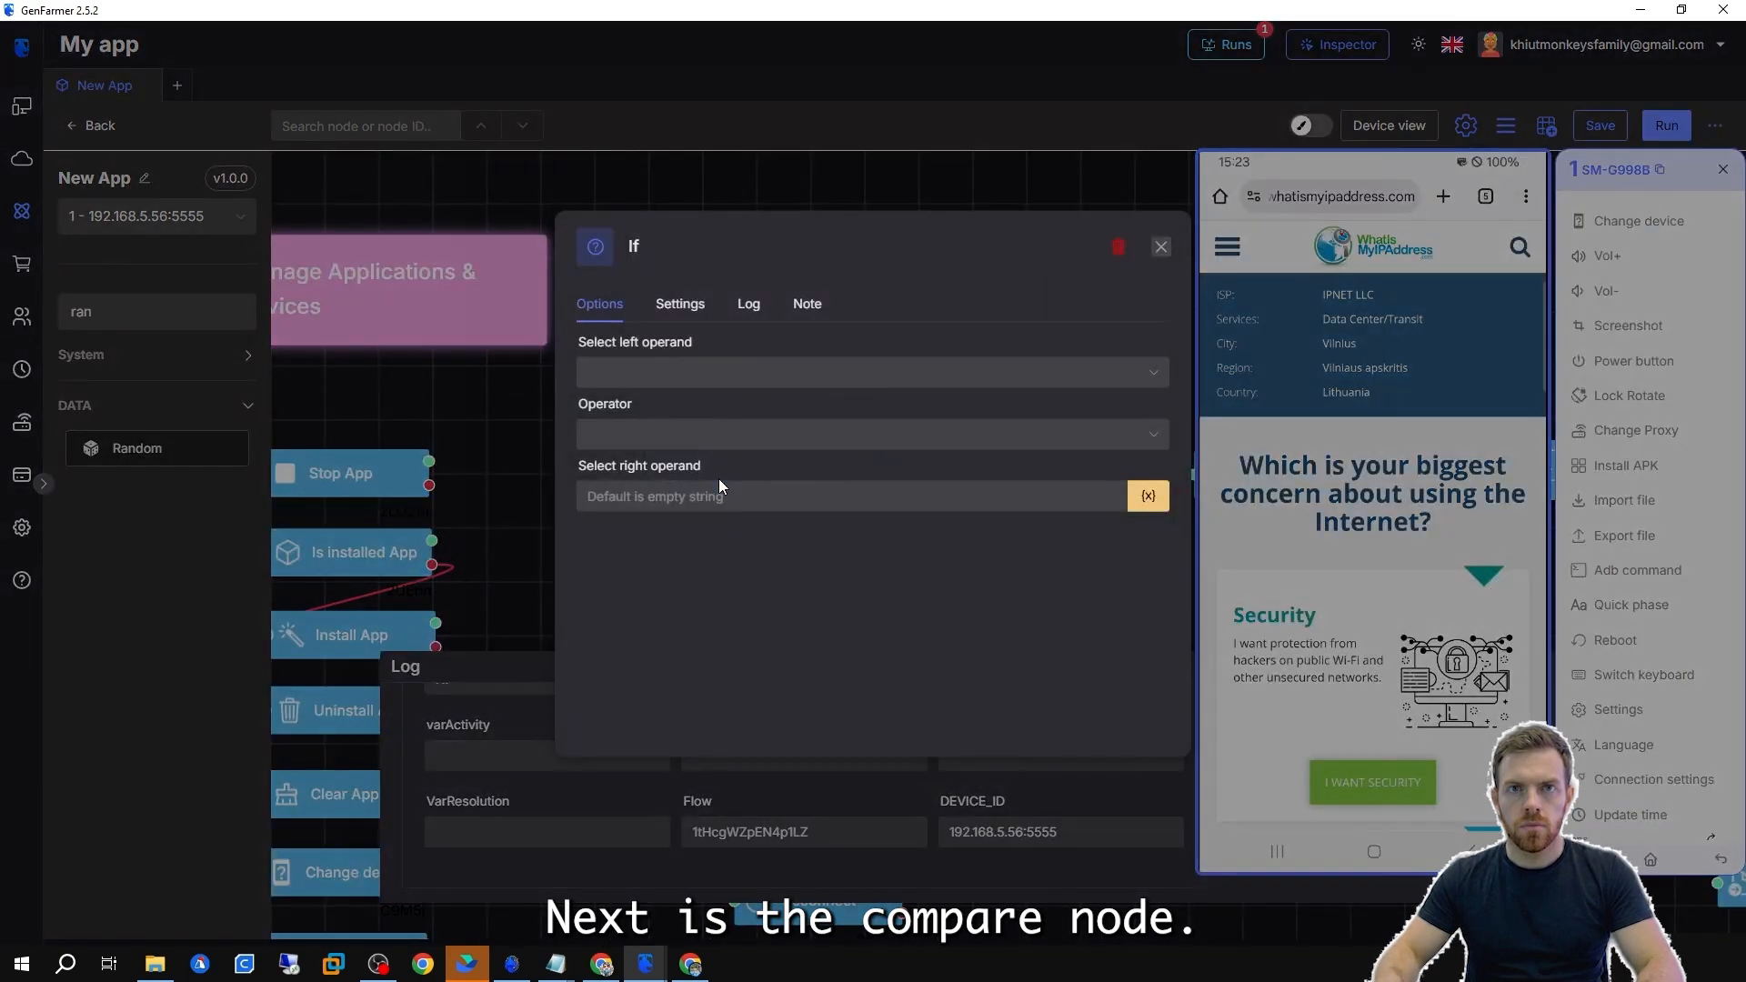
{"action": "left_click", "coordinate": [735, 380]}
{"action": "left_click", "coordinate": [823, 372]}
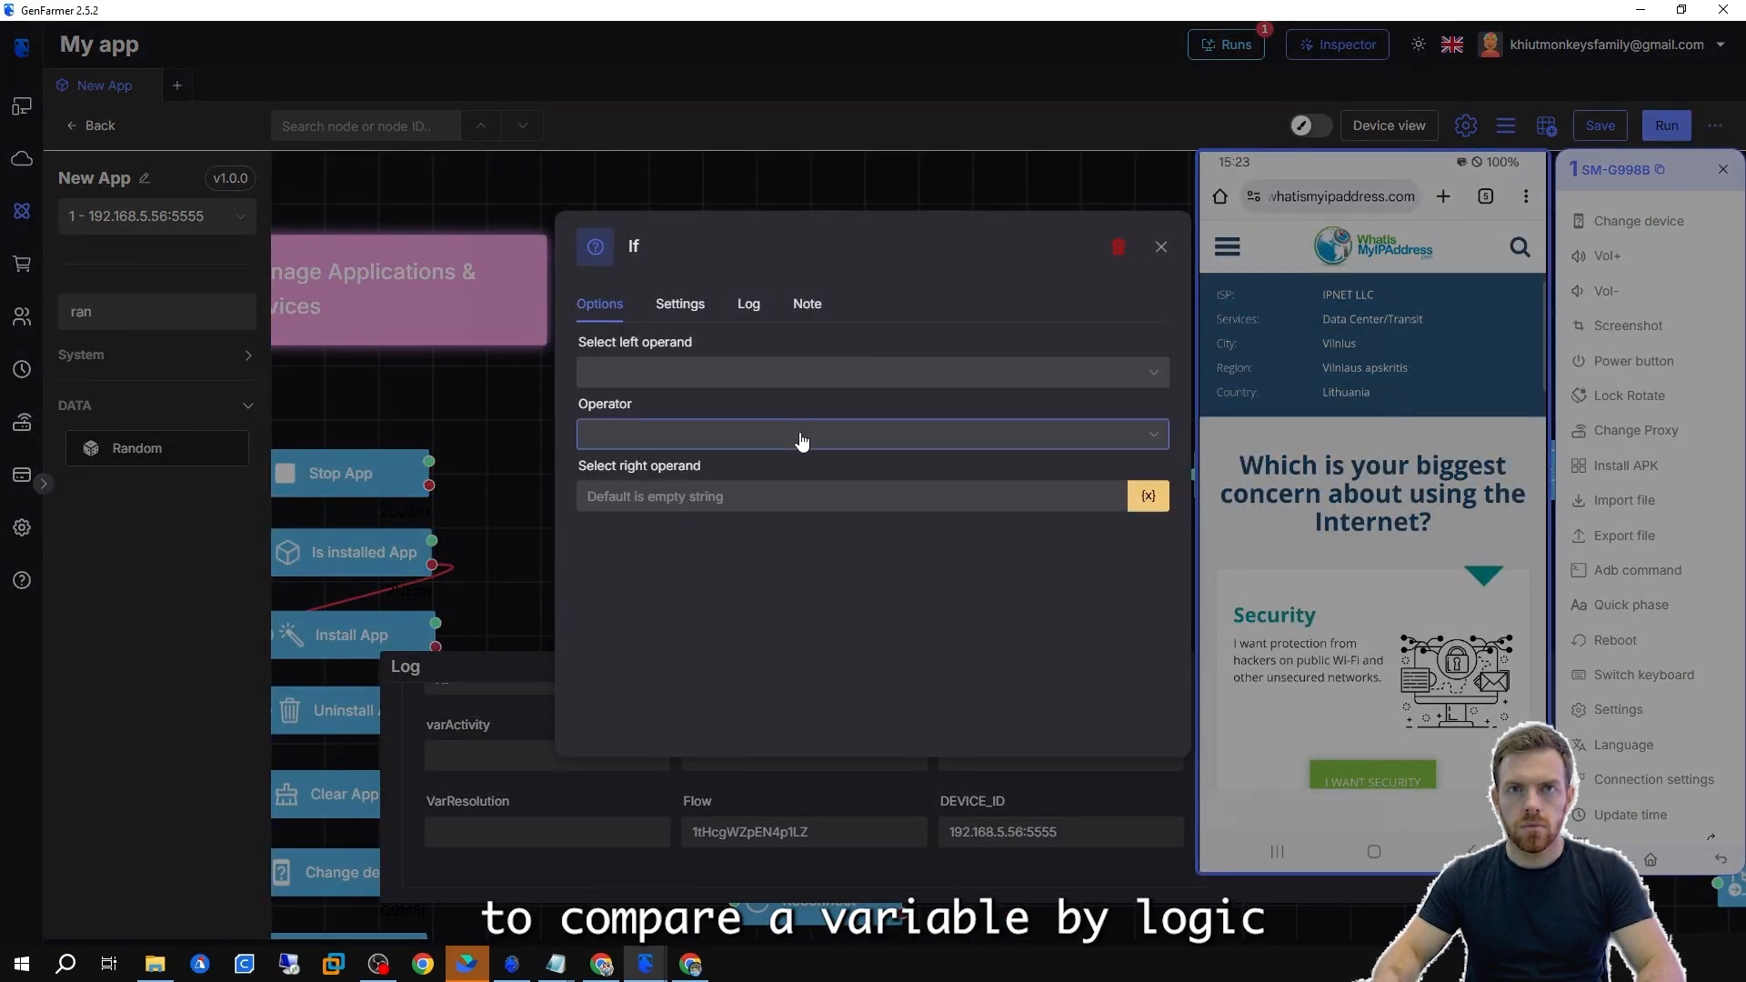
{"action": "left_click", "coordinate": [801, 439]}
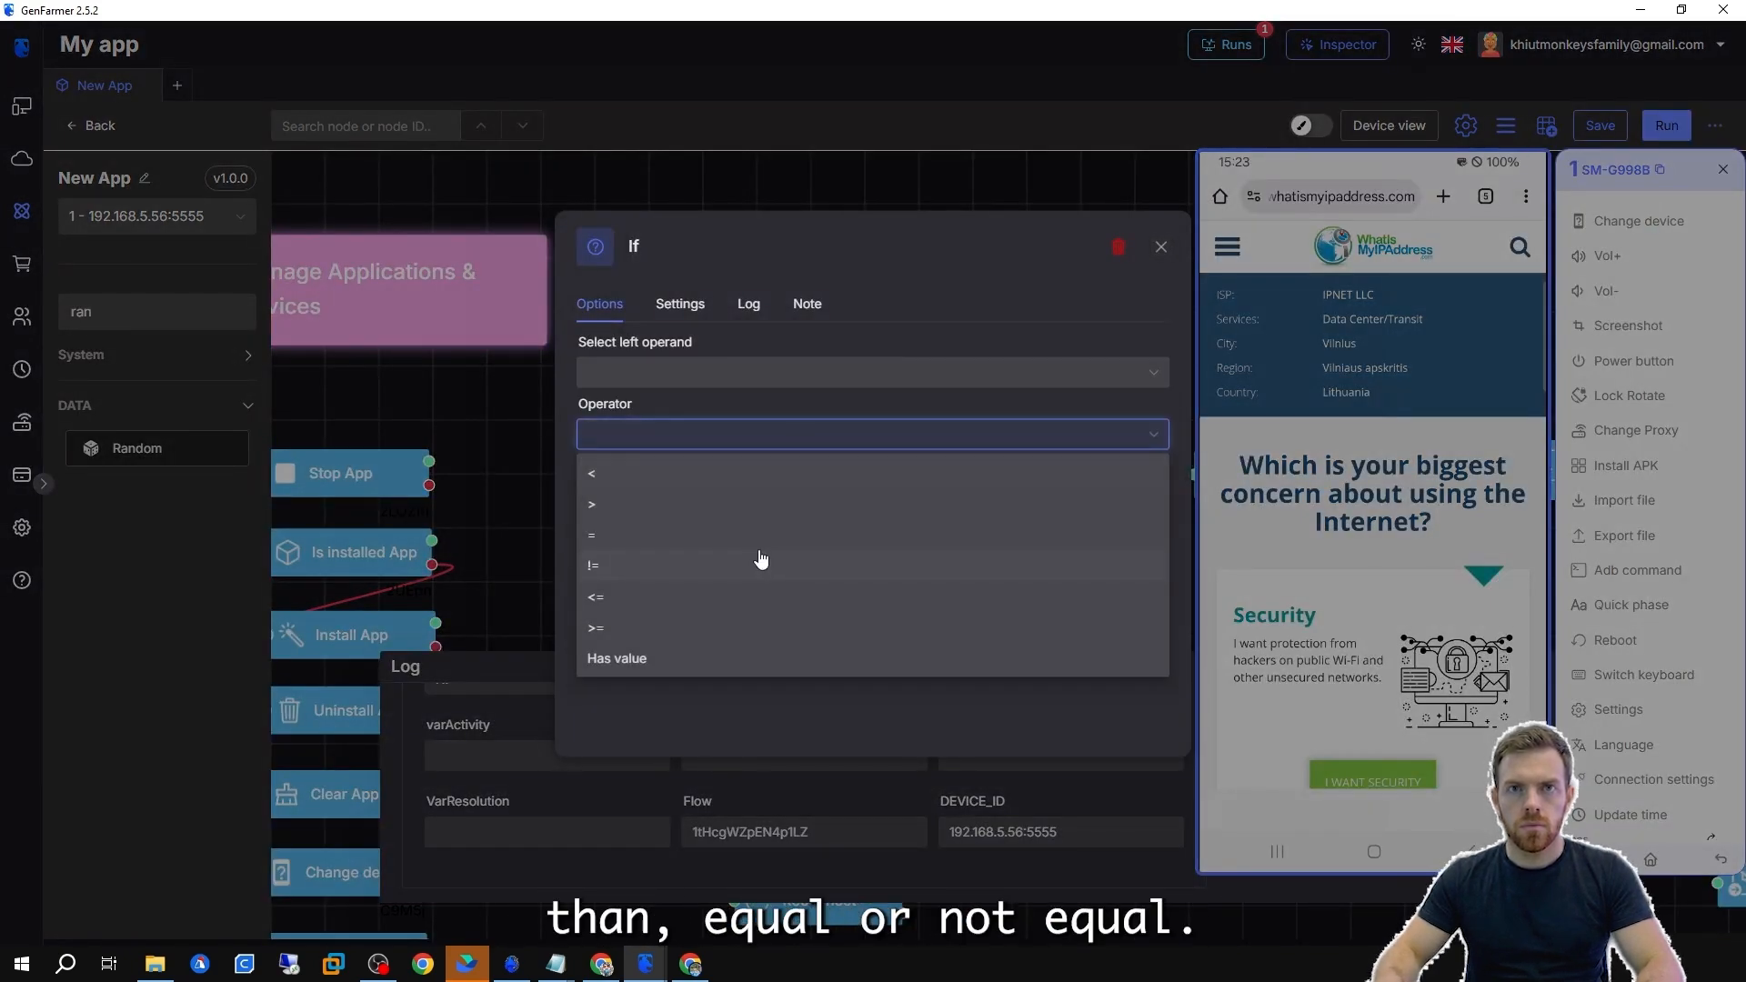
{"action": "left_click", "coordinate": [748, 378]}
{"action": "scroll", "coordinate": [679, 600], "scroll_direction": "down", "scroll_amount": 3}
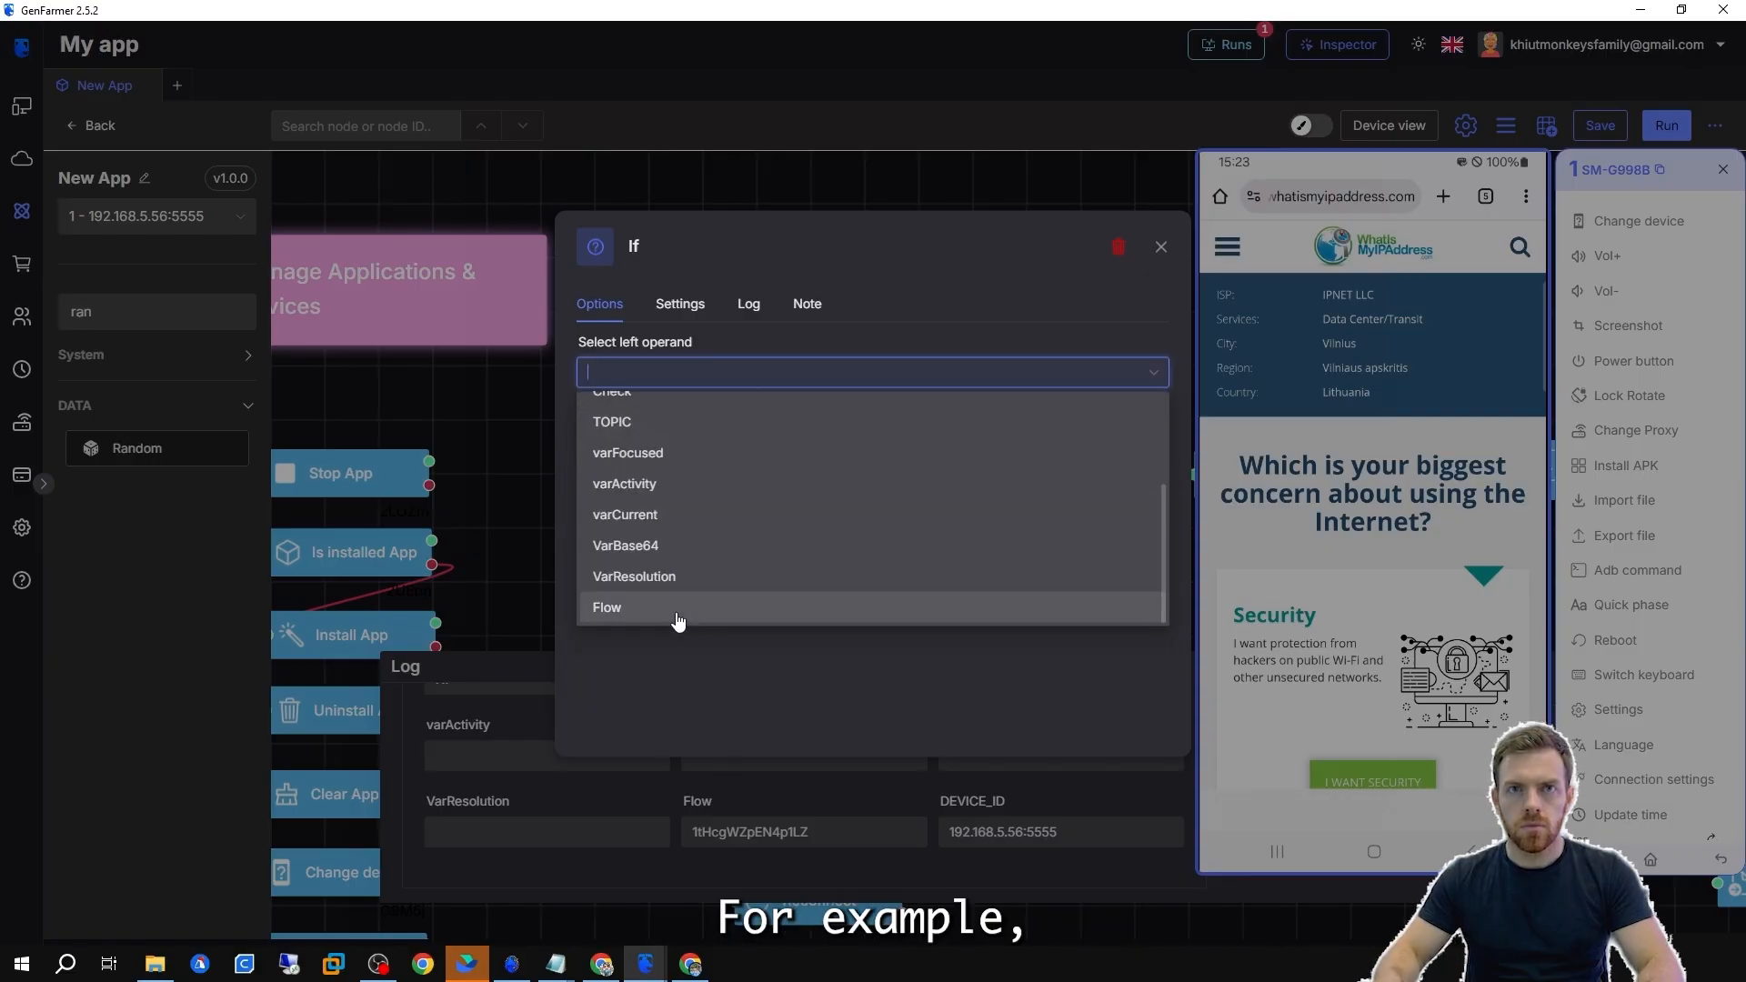
{"action": "key", "text": "Escape"}
{"action": "key", "text": "Escape"}
Connect the Random node to the If node and run the flow from Random.
{"action": "scroll", "coordinate": [885, 386], "scroll_direction": "down", "scroll_amount": 6}
{"action": "scroll", "coordinate": [1038, 351], "scroll_direction": "down", "scroll_amount": 3}
{"action": "left_click_drag", "start_coordinate": [802, 582], "coordinate": [709, 448]}
{"action": "left_click_drag", "start_coordinate": [808, 254], "coordinate": [728, 354]}
{"action": "scroll", "coordinate": [701, 378], "scroll_direction": "up", "scroll_amount": 10}
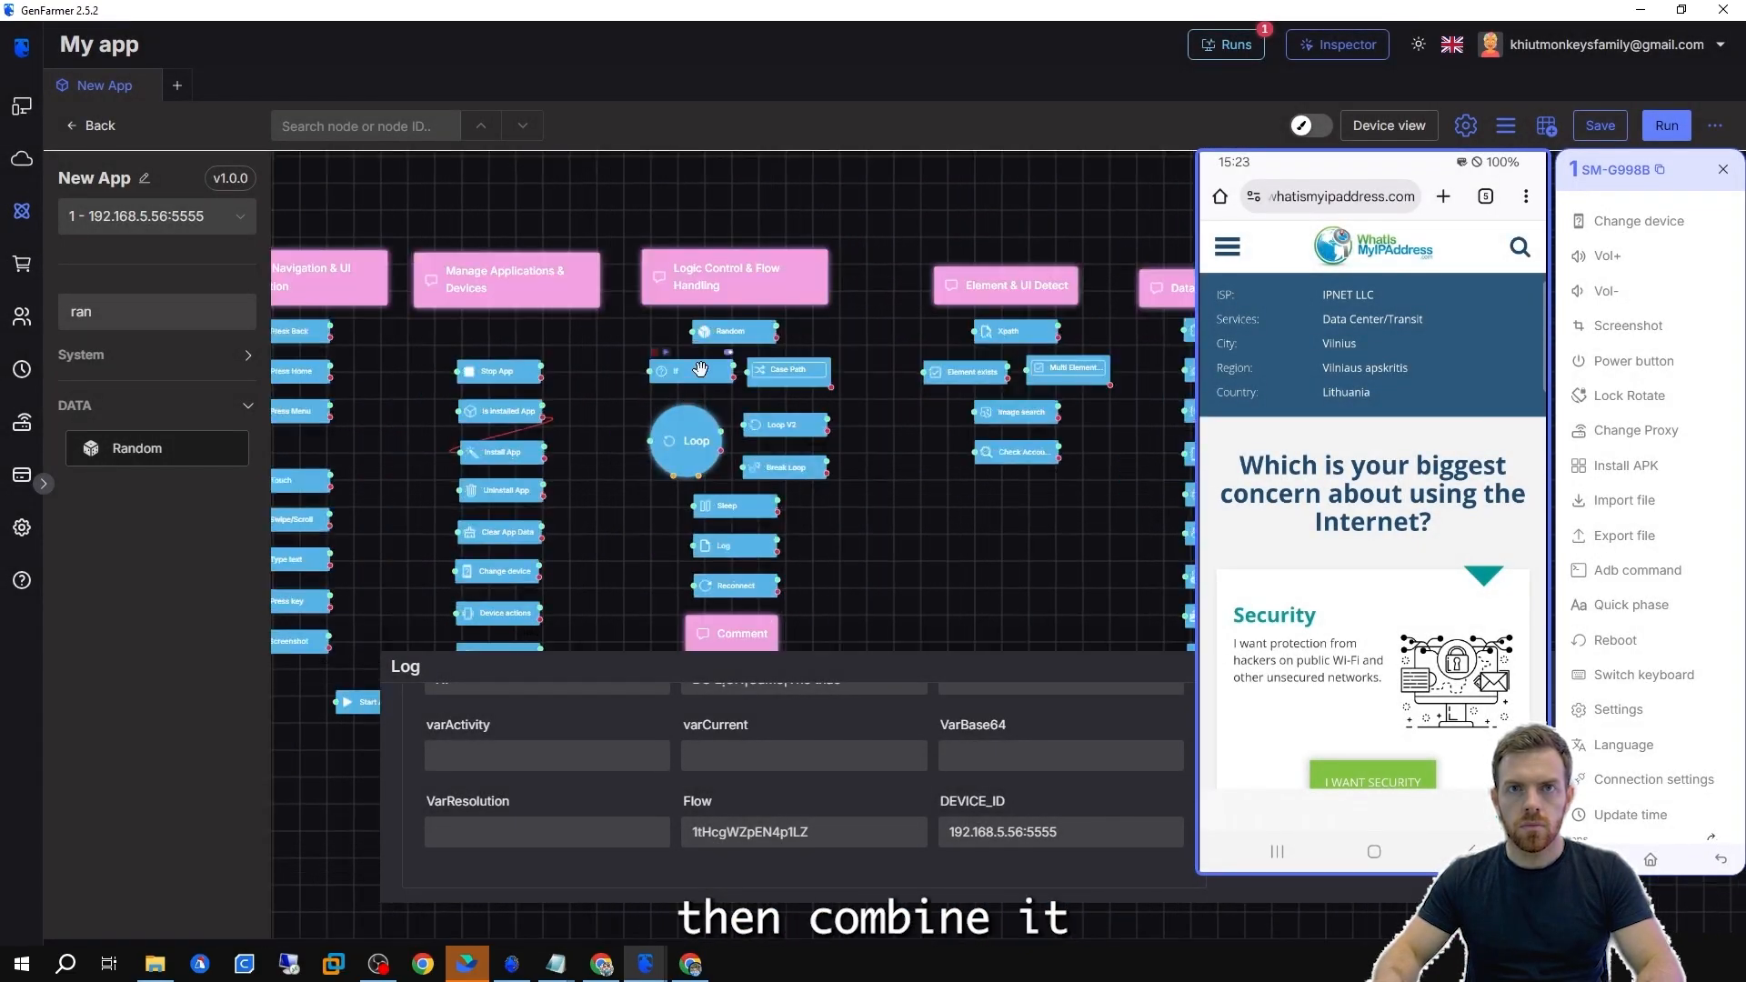
{"action": "double_click", "coordinate": [698, 382]}
{"action": "left_click", "coordinate": [647, 435]}
{"action": "left_click", "coordinate": [626, 510]}
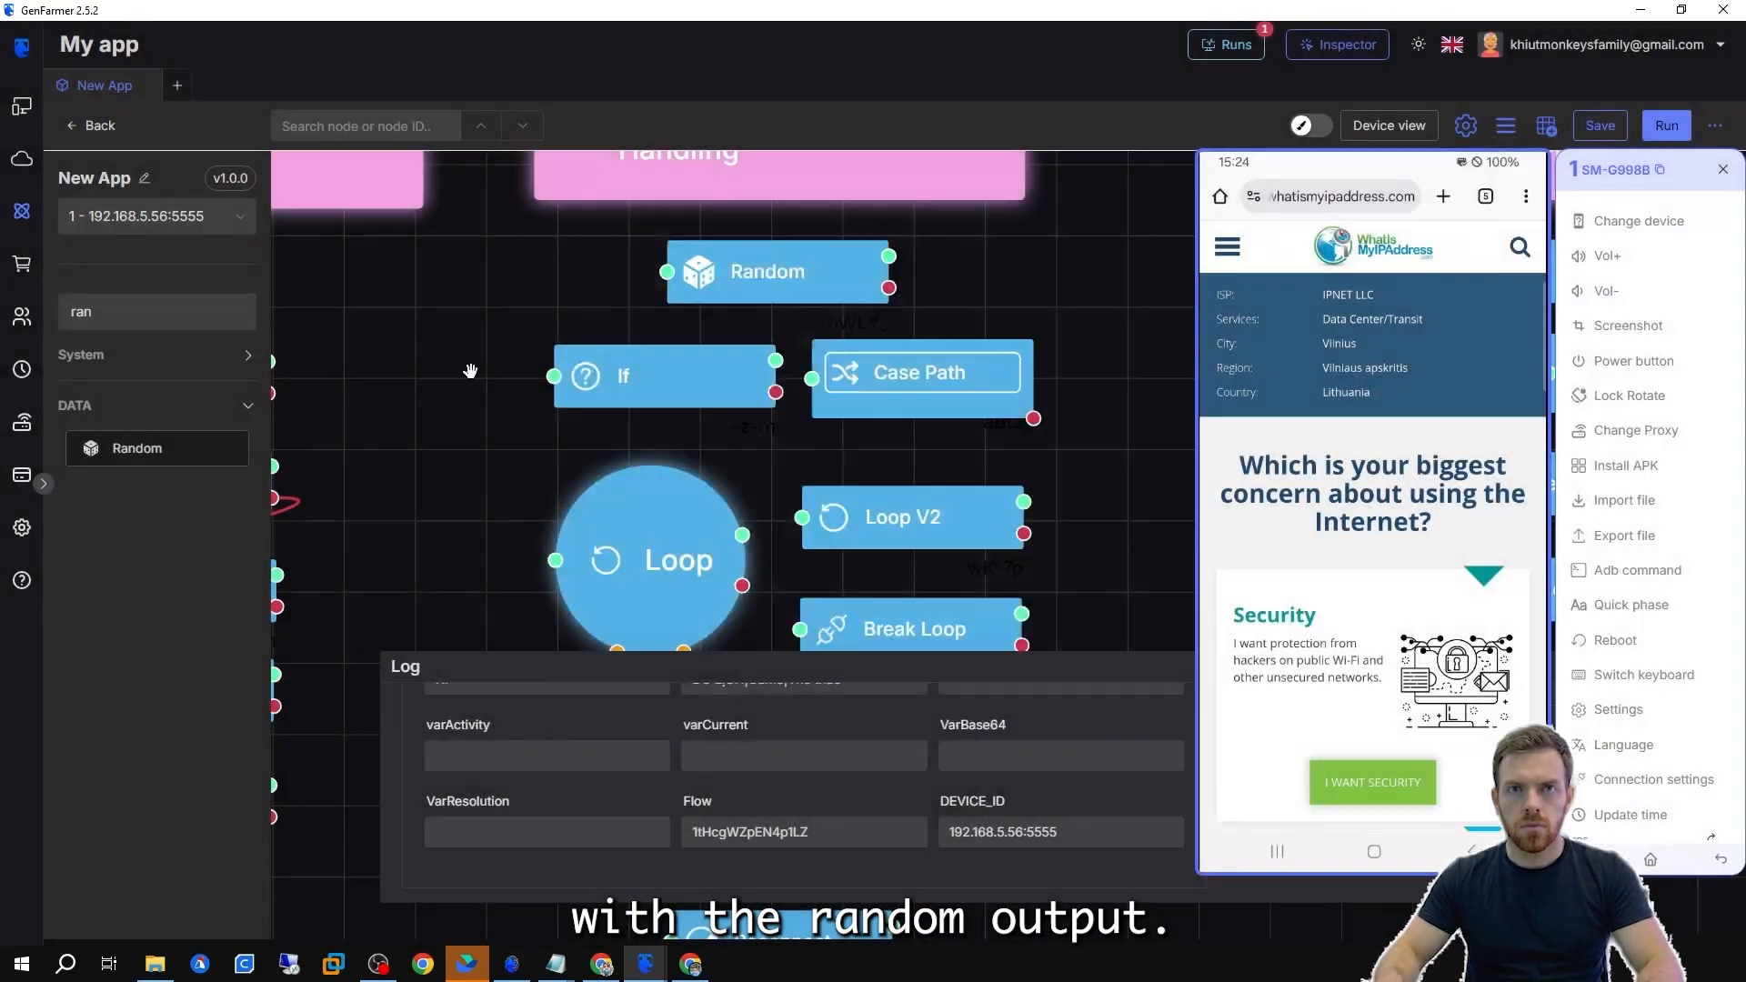
{"action": "key", "text": "Escape"}
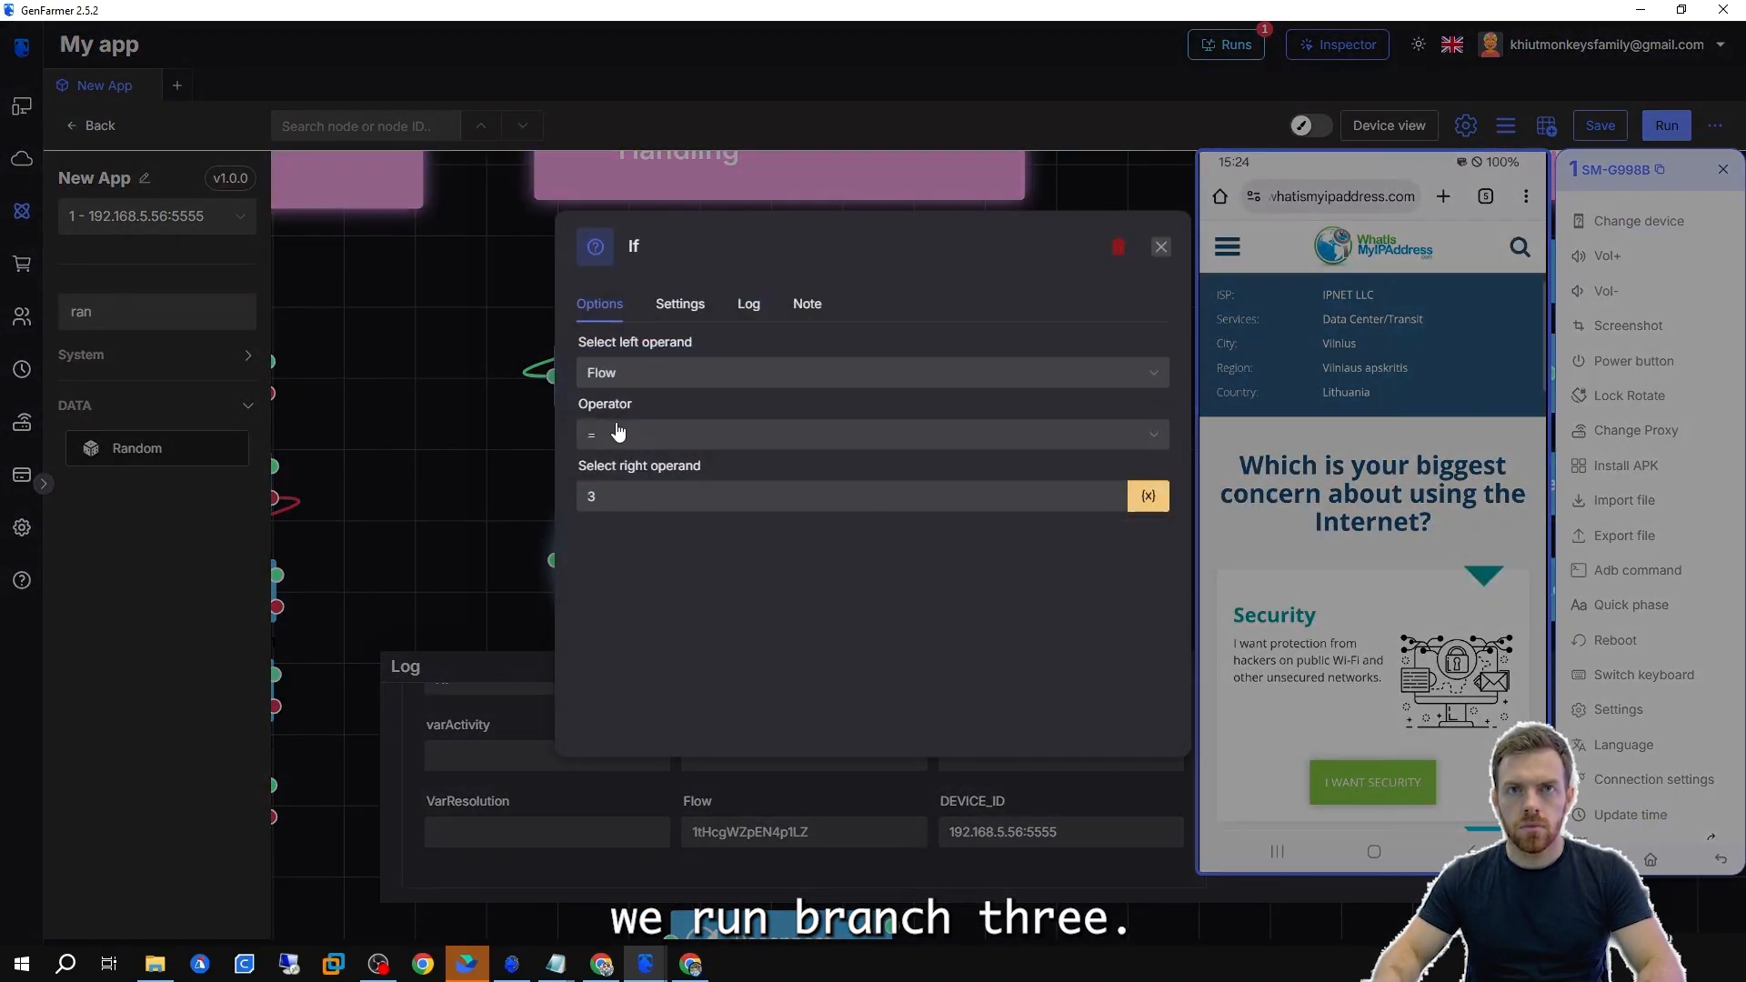
{"action": "key", "text": "Escape"}
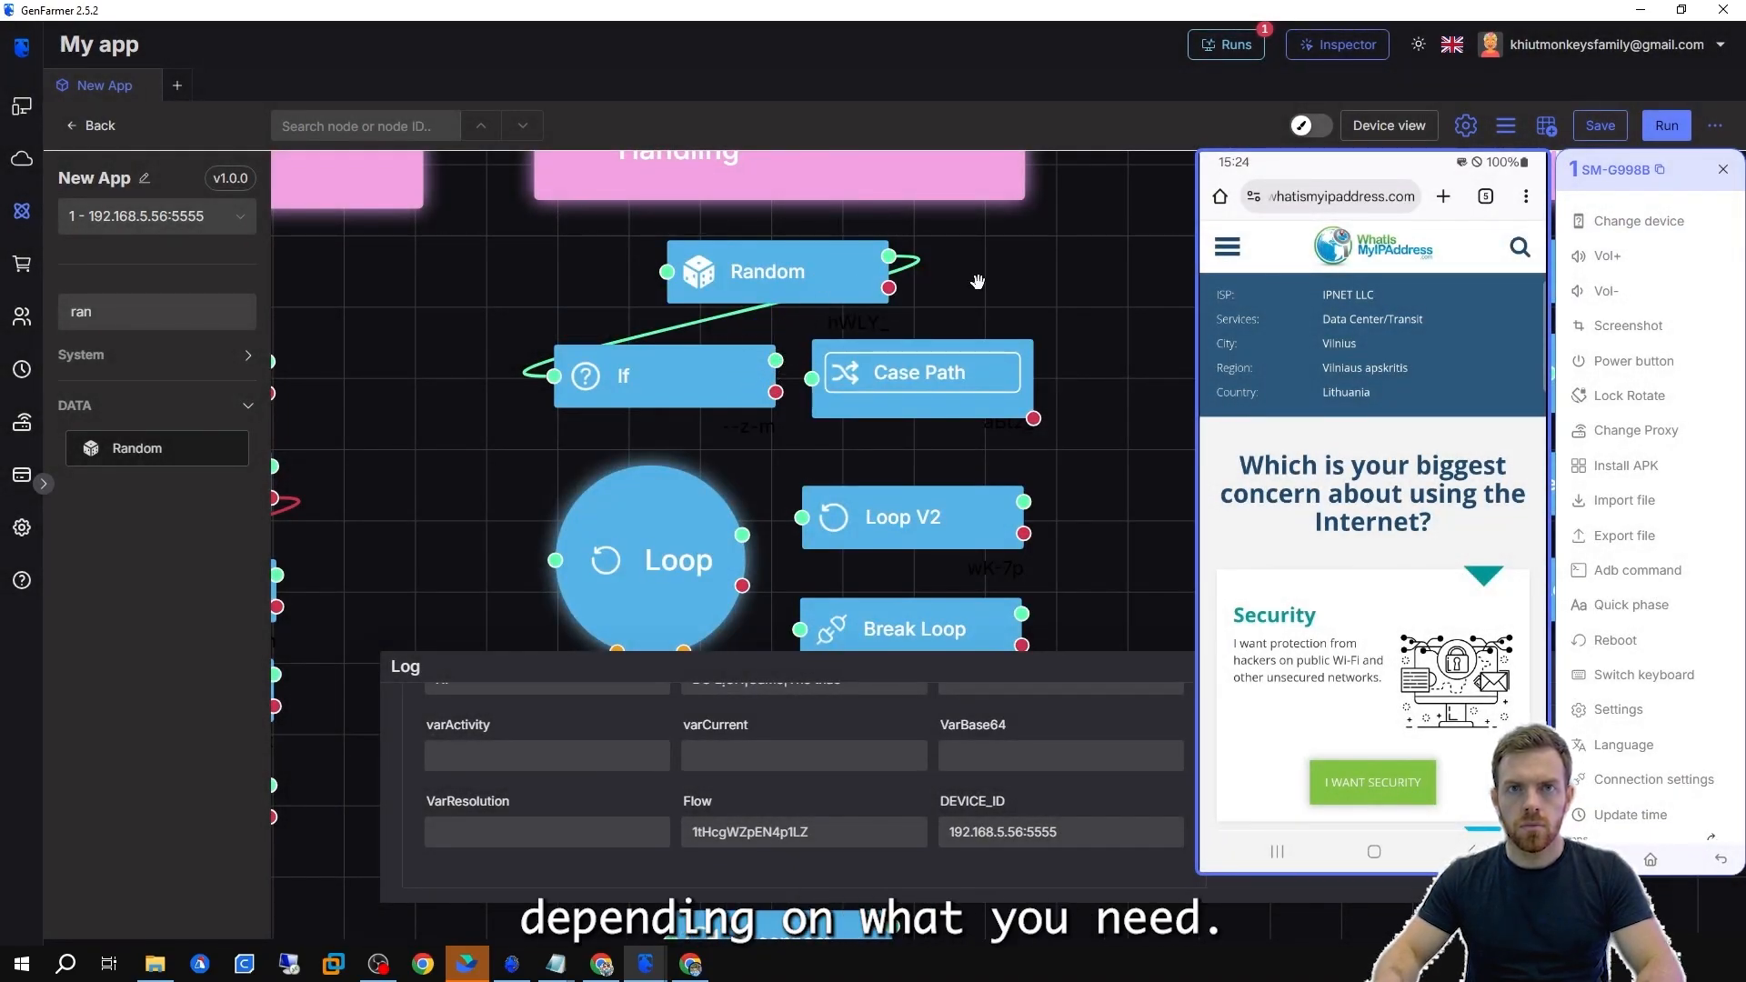
{"action": "left_click", "coordinate": [714, 225]}
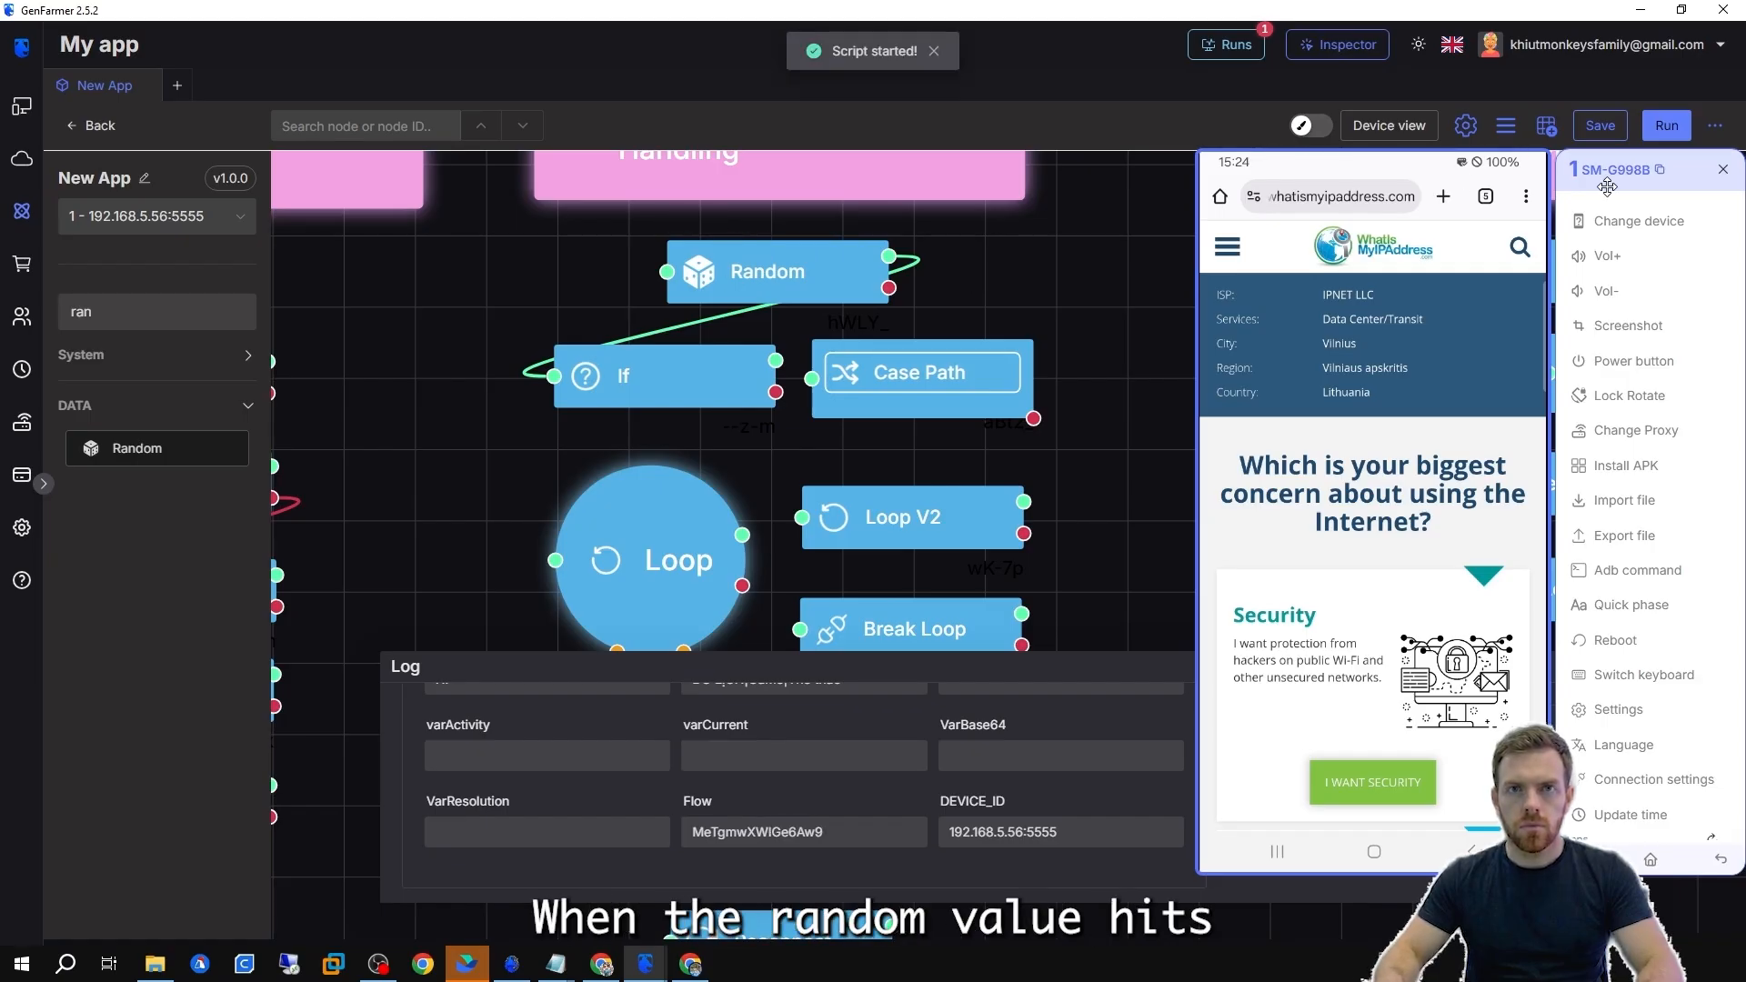
Move the phone window beside the canvas and review the run log and Flow value.
{"action": "left_click_drag", "start_coordinate": [1601, 182], "coordinate": [439, 202]}
{"action": "double_click", "coordinate": [782, 272]}
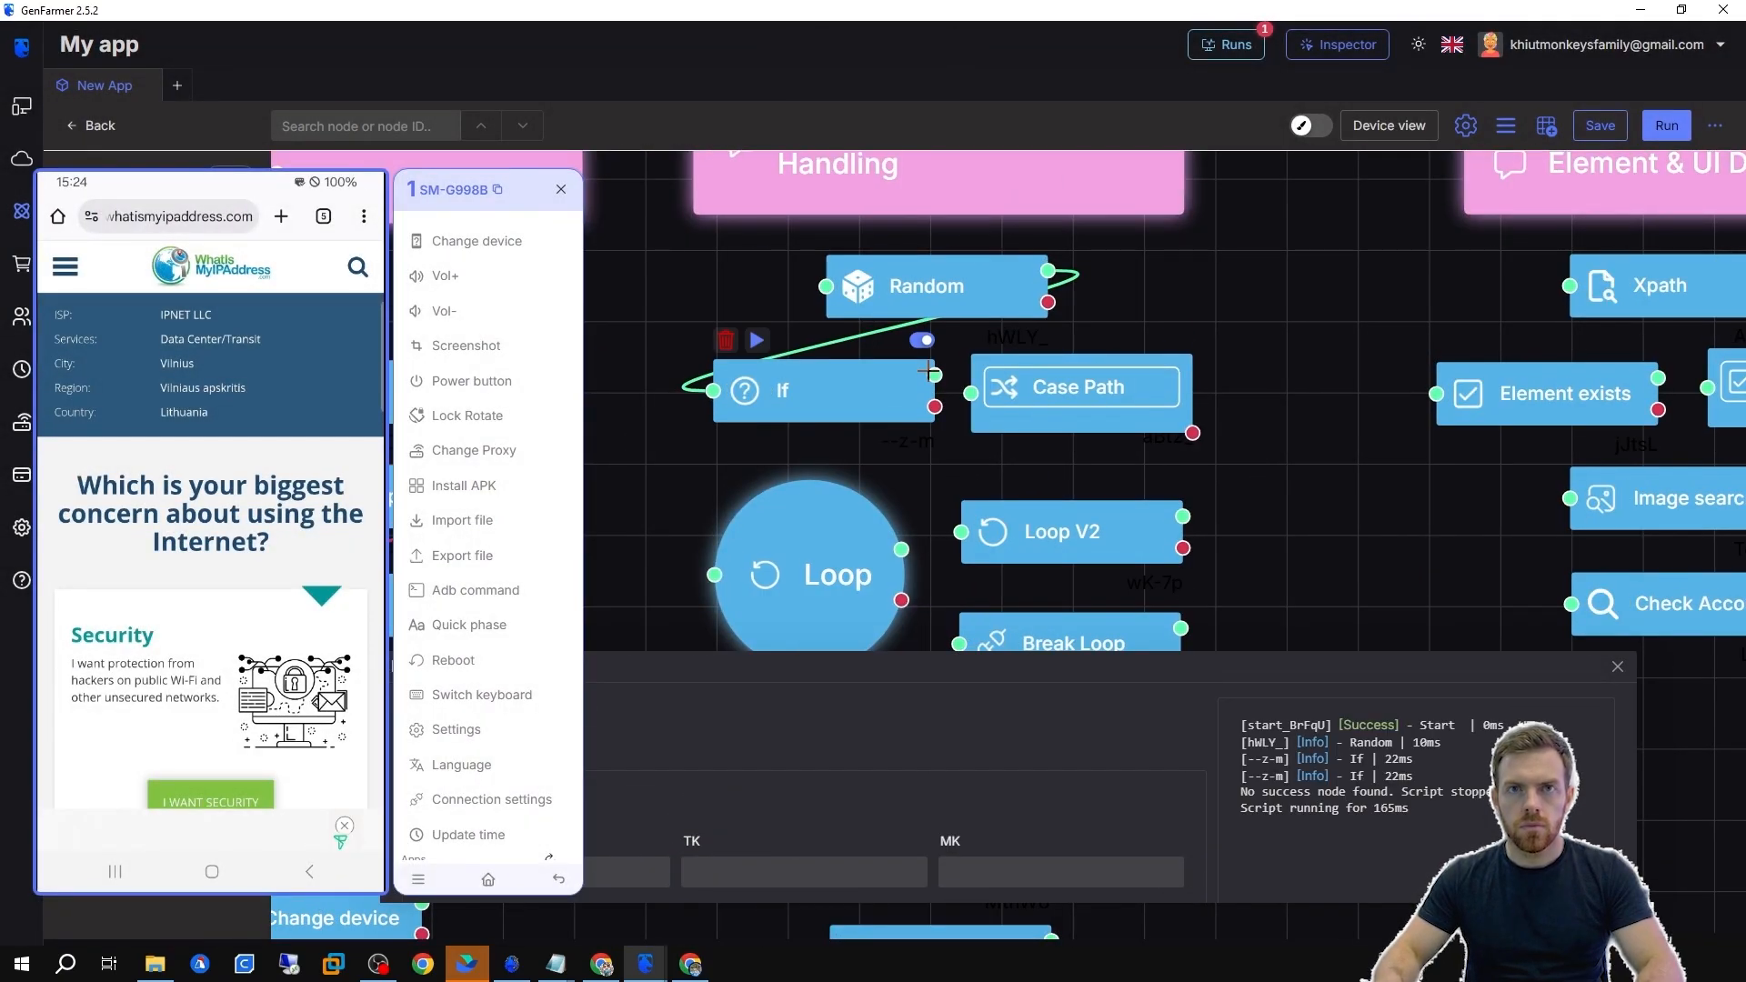
{"action": "scroll", "coordinate": [782, 831], "scroll_direction": "down", "scroll_amount": 3}
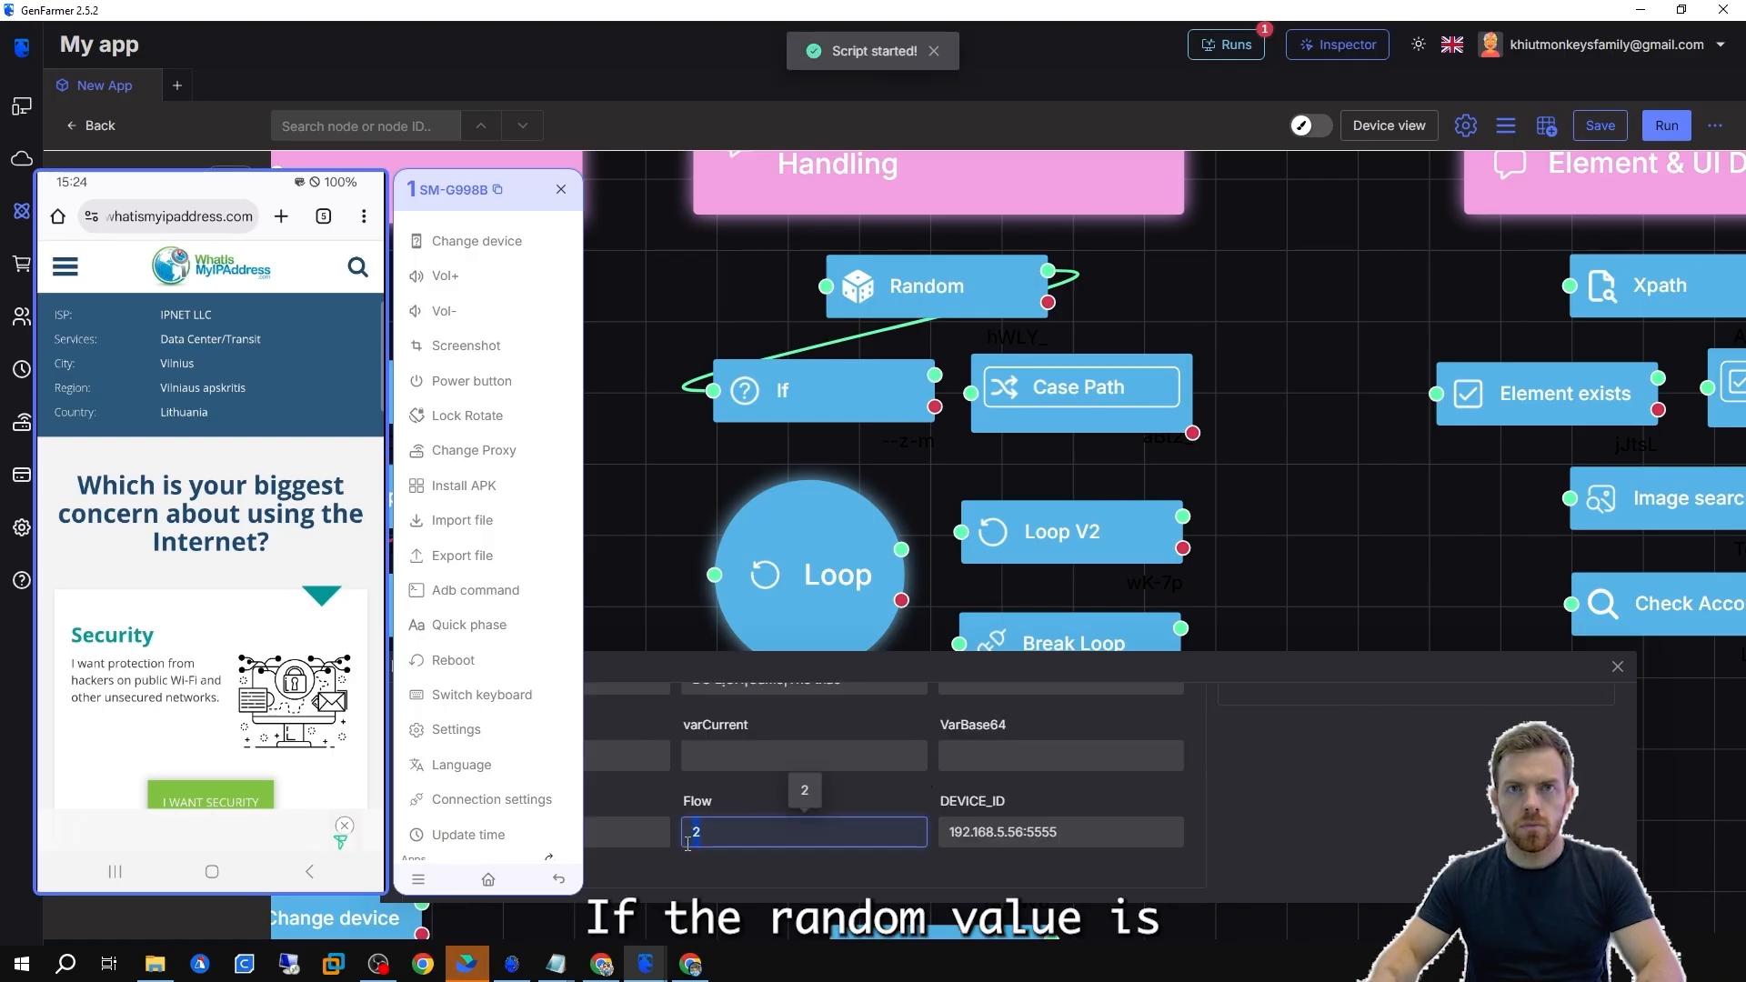
{"action": "scroll", "coordinate": [1092, 792], "scroll_direction": "up", "scroll_amount": 3}
{"action": "left_click_drag", "start_coordinate": [1241, 775], "coordinate": [1400, 826]}
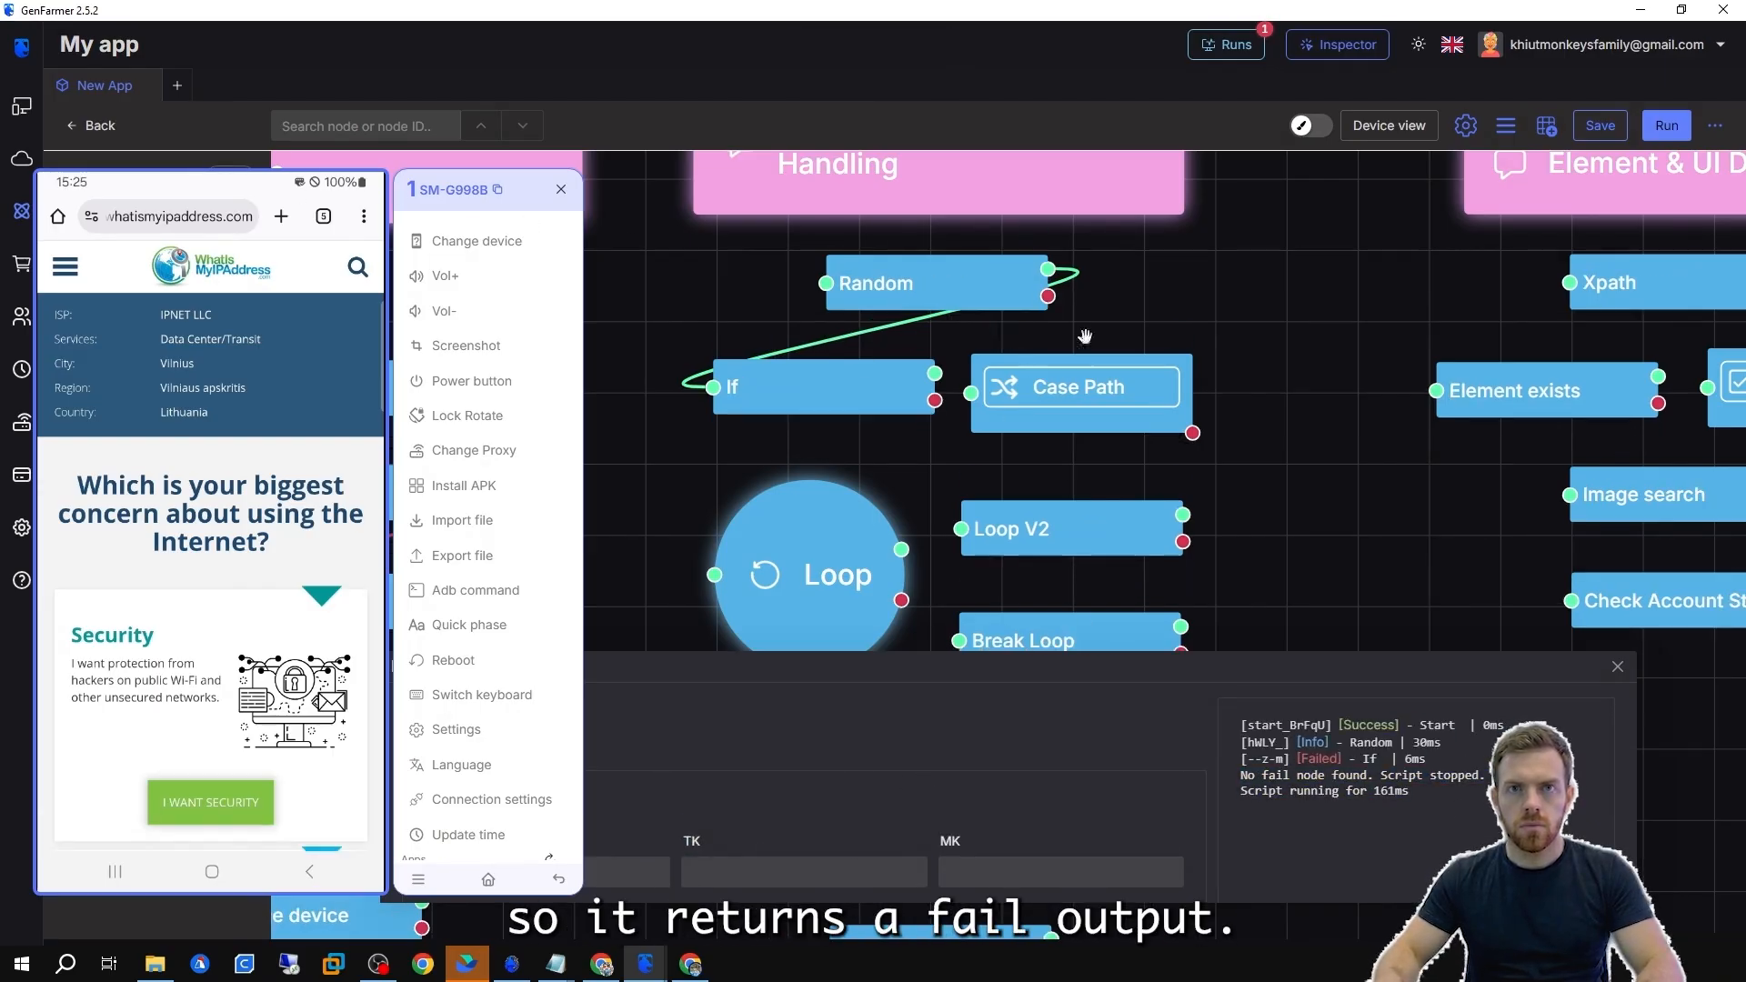
{"action": "mouse_move", "coordinate": [1078, 393]}
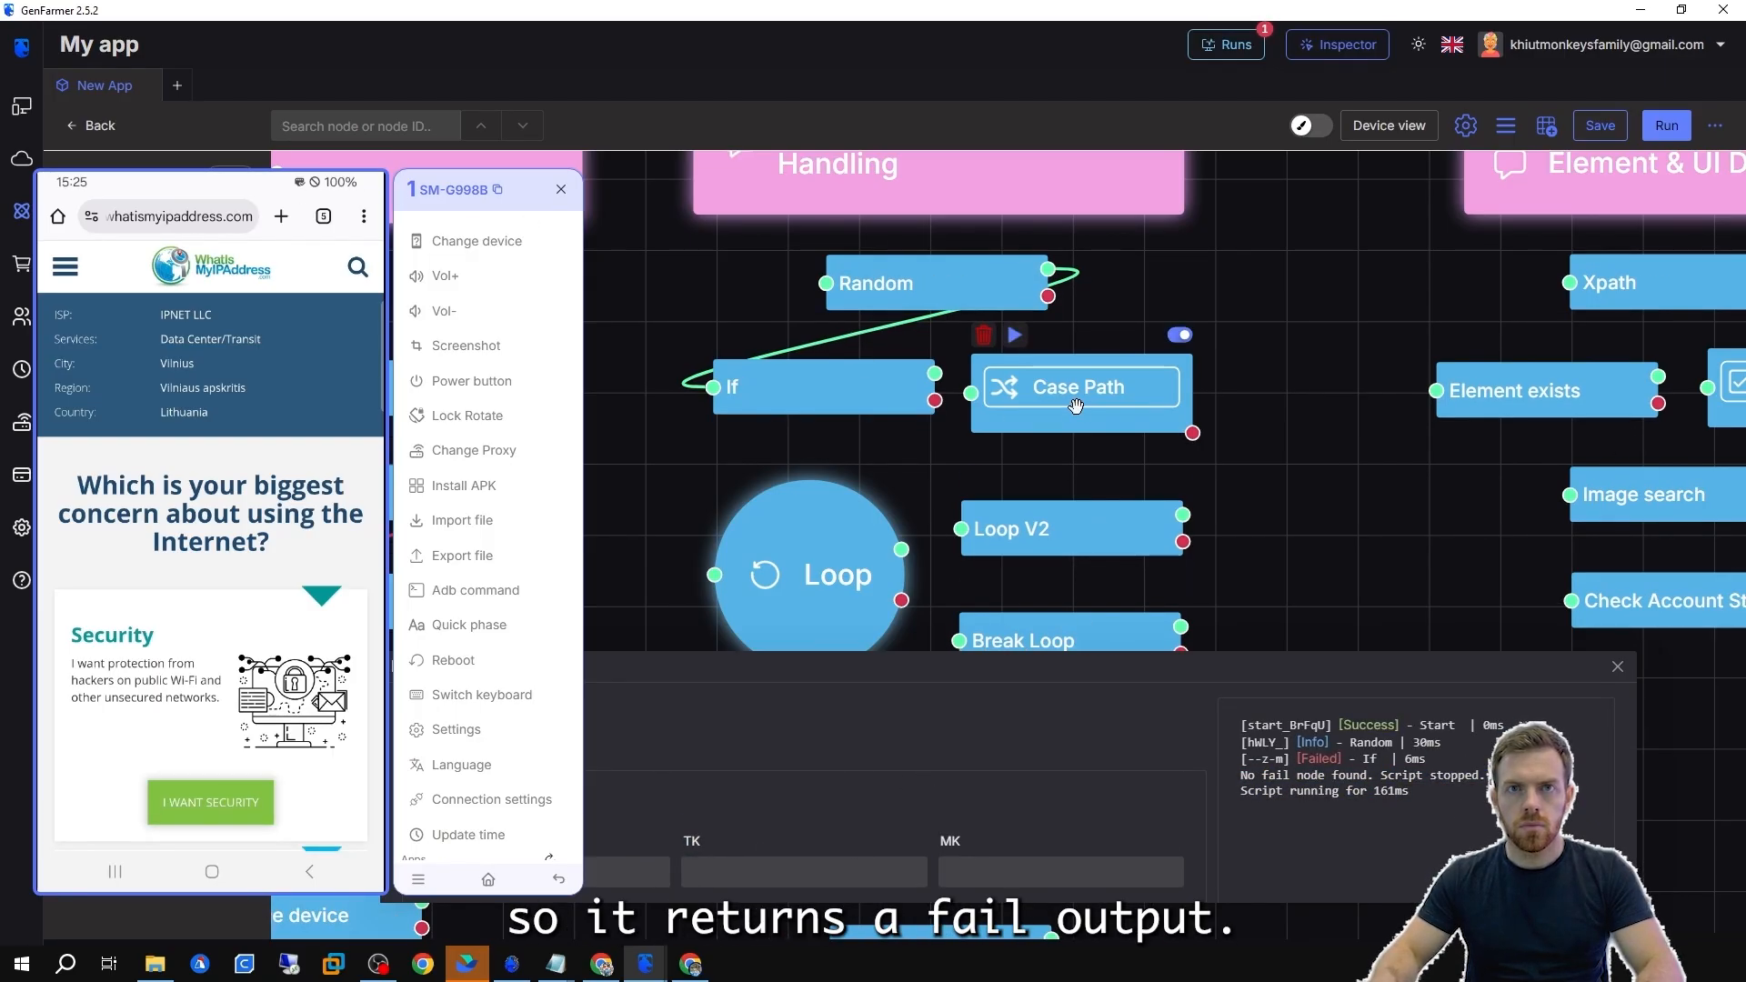
Duplicate the If node below the original.
{"action": "left_click_drag", "start_coordinate": [889, 390], "coordinate": [713, 424]}
{"action": "right_click", "coordinate": [889, 359]}
{"action": "left_click", "coordinate": [946, 406]}
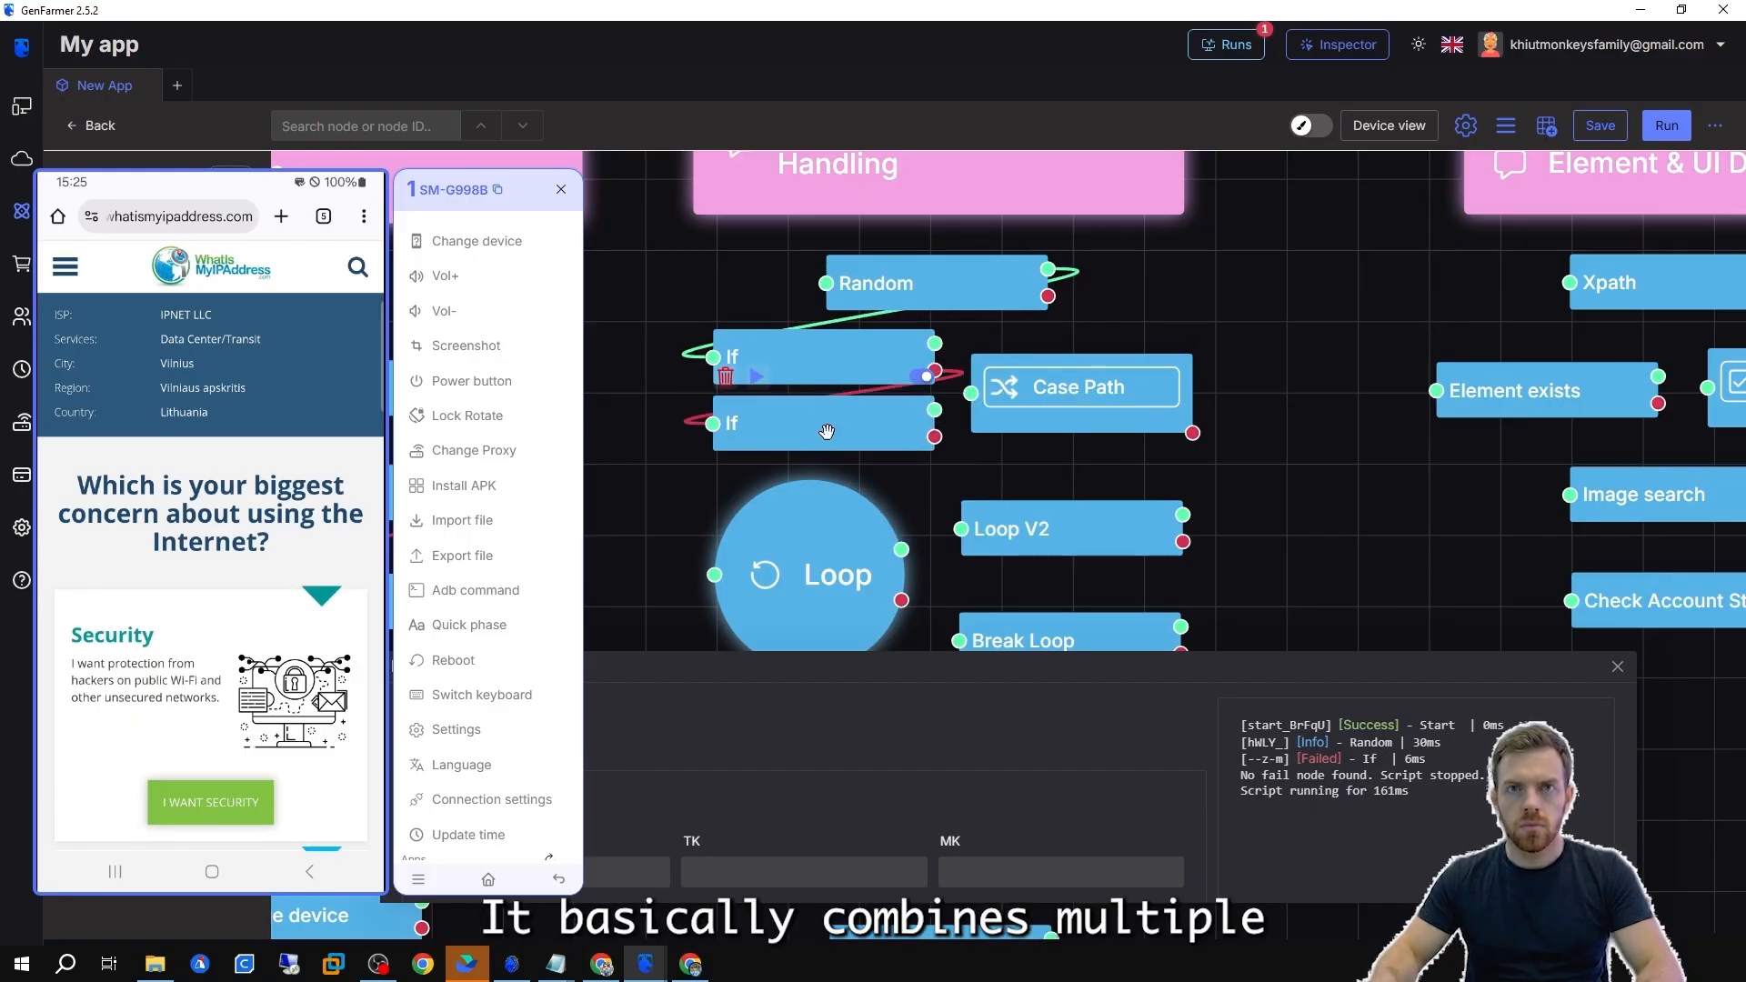
Set the duplicated If node's right operand to 2.
{"action": "double_click", "coordinate": [826, 428]}
{"action": "left_click", "coordinate": [846, 496]}
{"action": "type", "text": "2"}
{"action": "left_click", "coordinate": [1304, 462]}
{"action": "left_click_drag", "start_coordinate": [1110, 387], "coordinate": [1110, 391]}
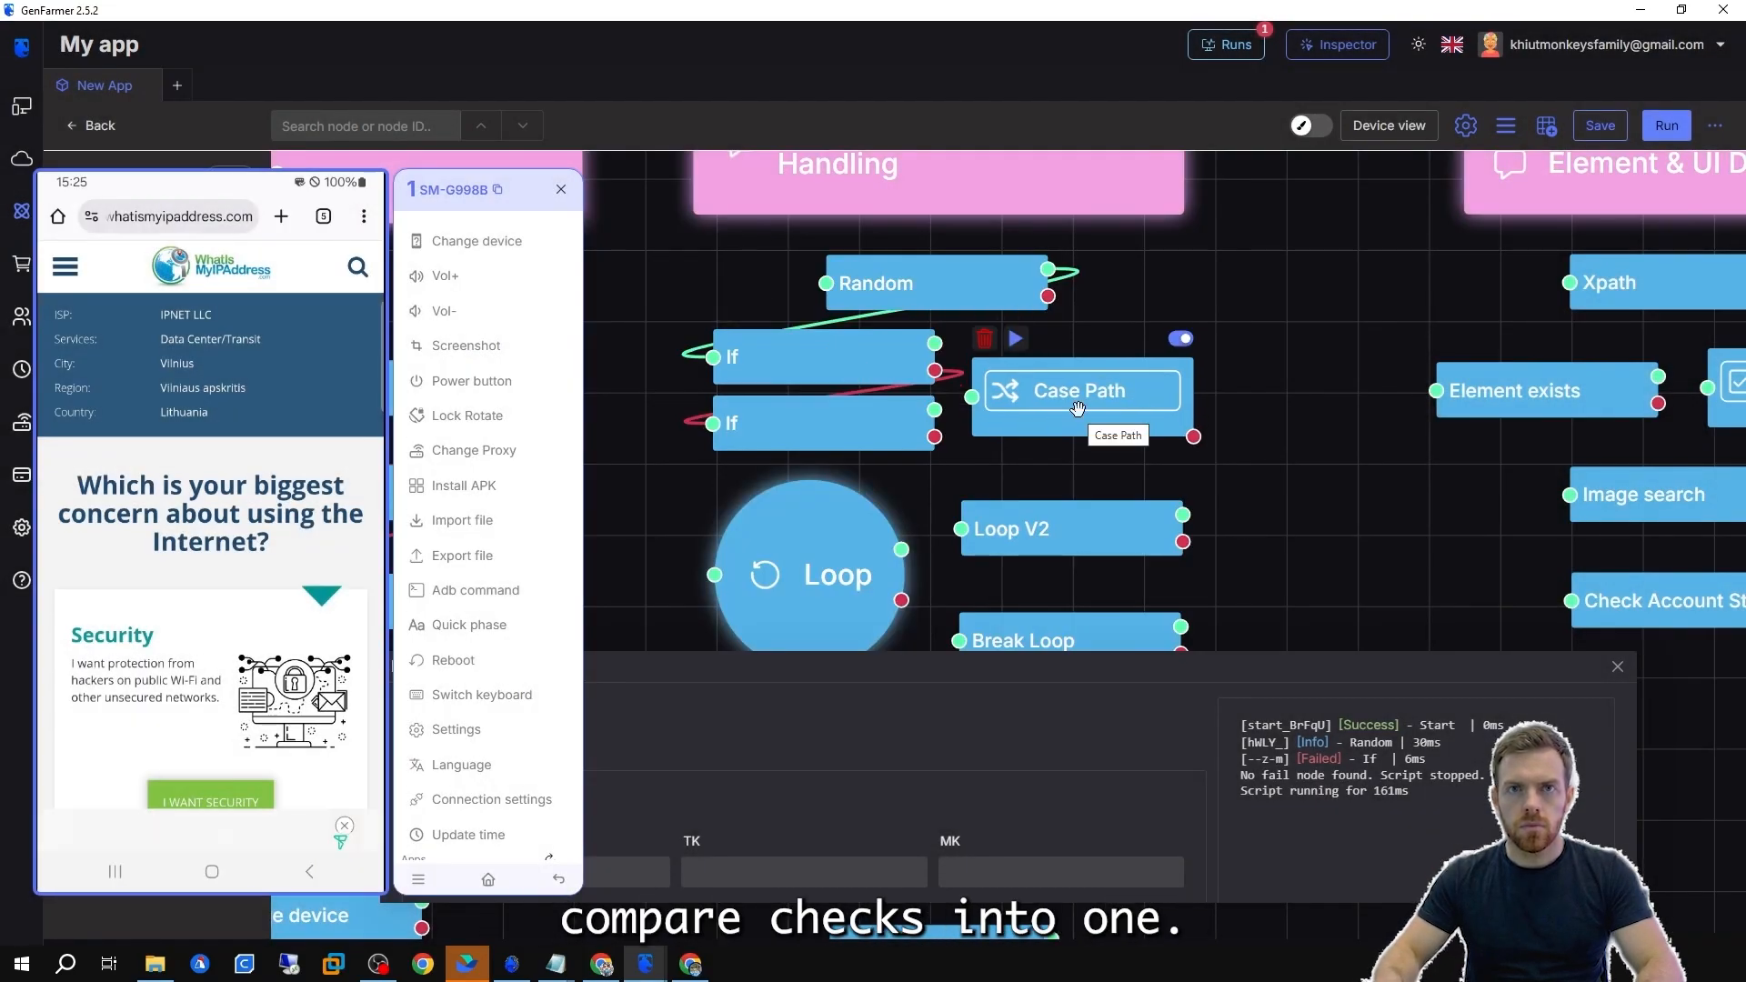
Open the Case Path node and add a case labelled 3 with the condition Flow = 3.
{"action": "double_click", "coordinate": [1080, 406]}
{"action": "left_click", "coordinate": [873, 349]}
{"action": "left_click_drag", "start_coordinate": [709, 346], "coordinate": [588, 390]}
{"action": "type", "text": "3"}
{"action": "left_click", "coordinate": [1070, 349]}
{"action": "left_click", "coordinate": [844, 458]}
{"action": "scroll", "coordinate": [714, 637], "scroll_direction": "down", "scroll_amount": 10}
{"action": "left_click", "coordinate": [712, 690]}
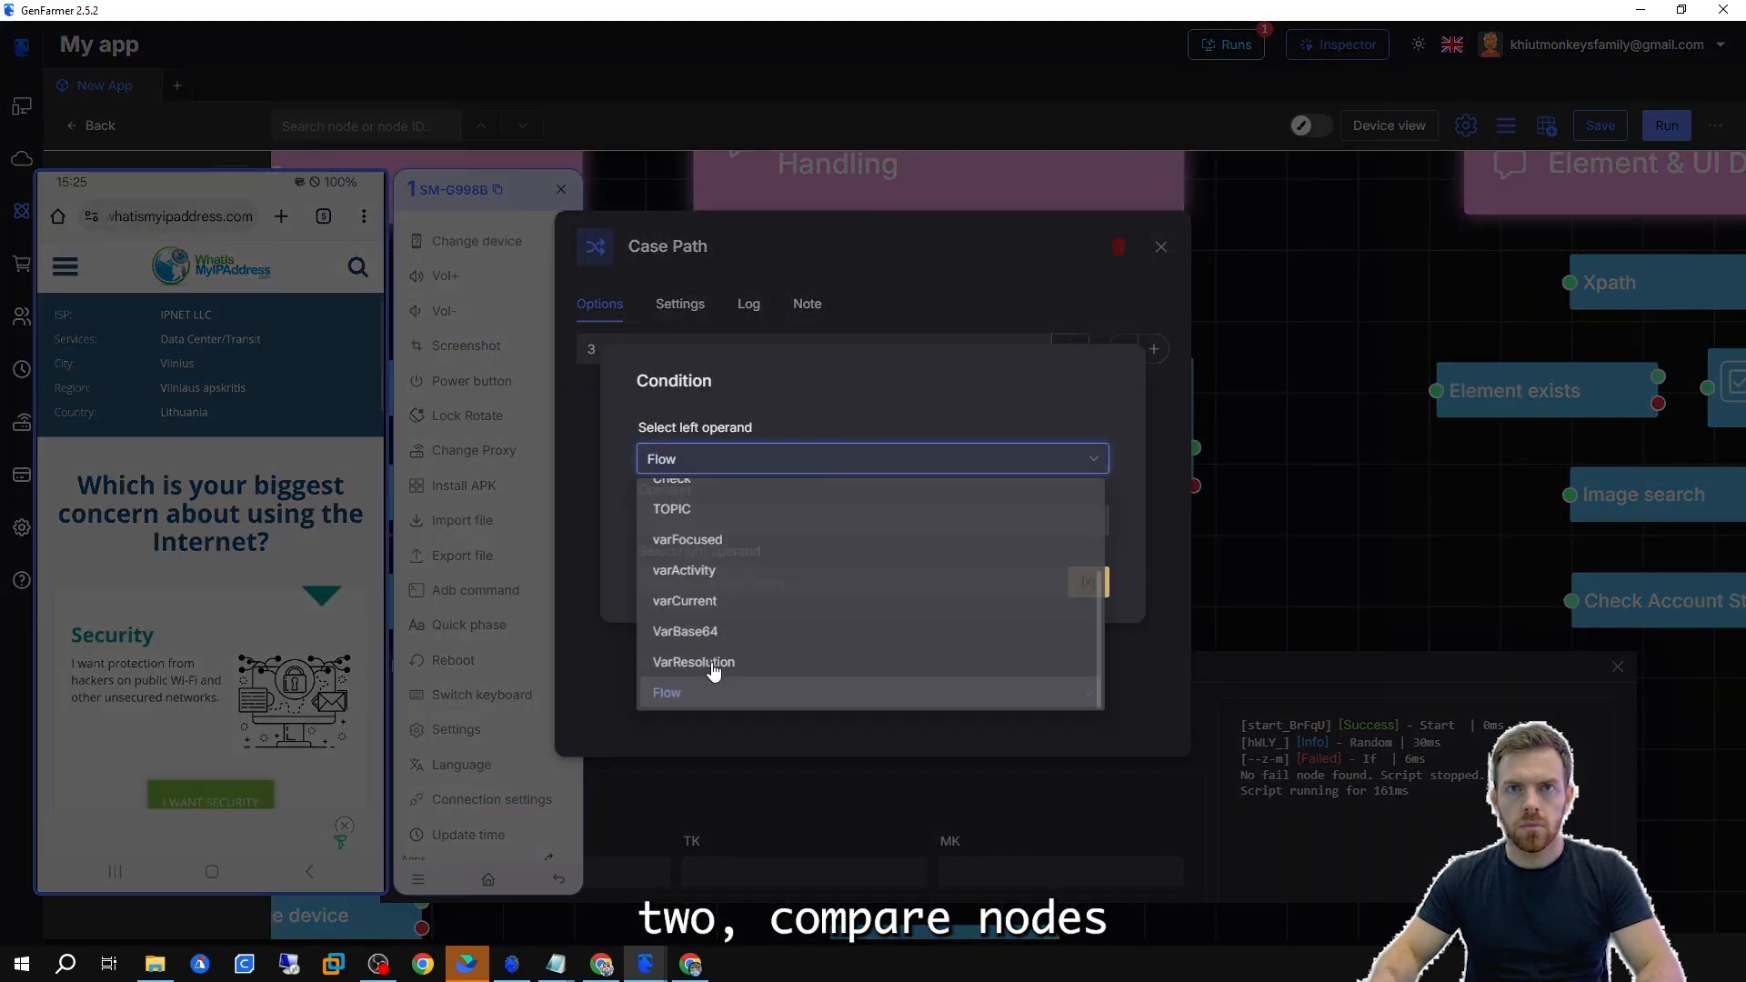
{"action": "left_click", "coordinate": [709, 520]}
{"action": "left_click", "coordinate": [703, 624]}
{"action": "left_click", "coordinate": [728, 582]}
{"action": "type", "text": "3"}
{"action": "left_click", "coordinate": [1177, 494]}
Add a second case labelled 2 with a Flow = condition.
{"action": "left_click", "coordinate": [1154, 349]}
{"action": "double_click", "coordinate": [624, 390]}
{"action": "type", "text": "2"}
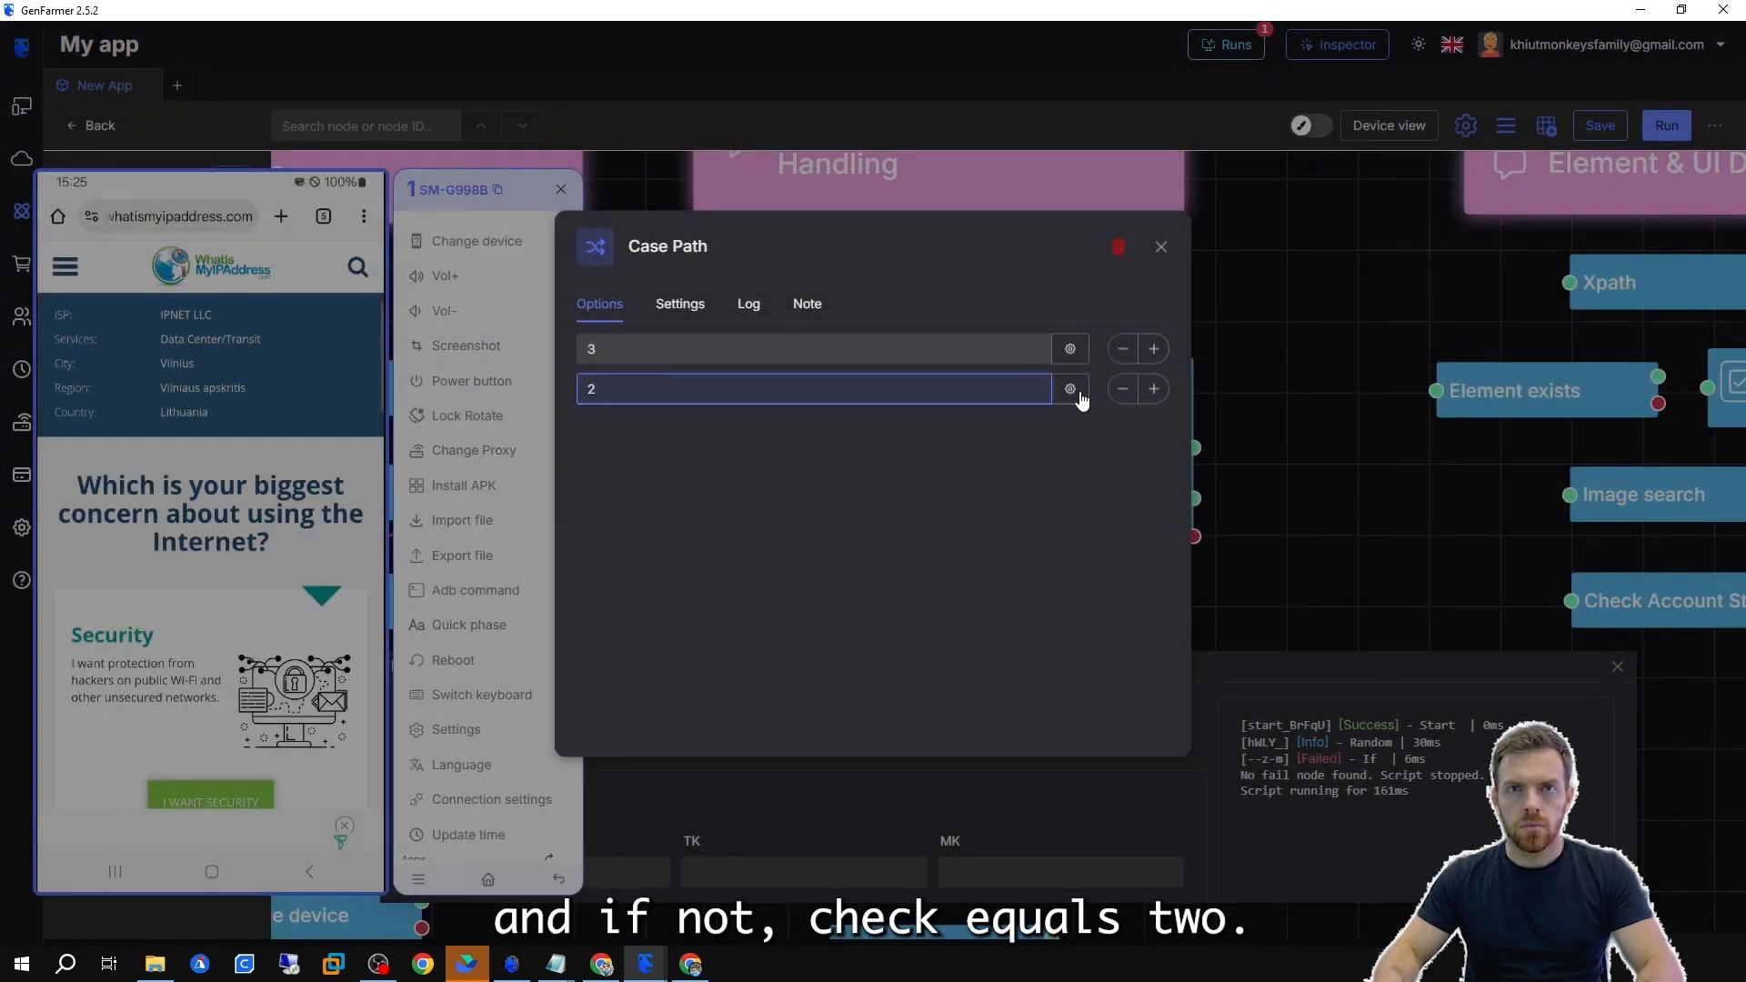
{"action": "left_click", "coordinate": [1071, 389]}
{"action": "left_click", "coordinate": [846, 458]}
{"action": "scroll", "coordinate": [759, 637], "scroll_direction": "down", "scroll_amount": 10}
{"action": "left_click", "coordinate": [751, 693]}
{"action": "left_click", "coordinate": [700, 520]}
{"action": "left_click", "coordinate": [660, 626]}
{"action": "left_click", "coordinate": [1272, 516]}
{"action": "left_click", "coordinate": [1271, 509]}
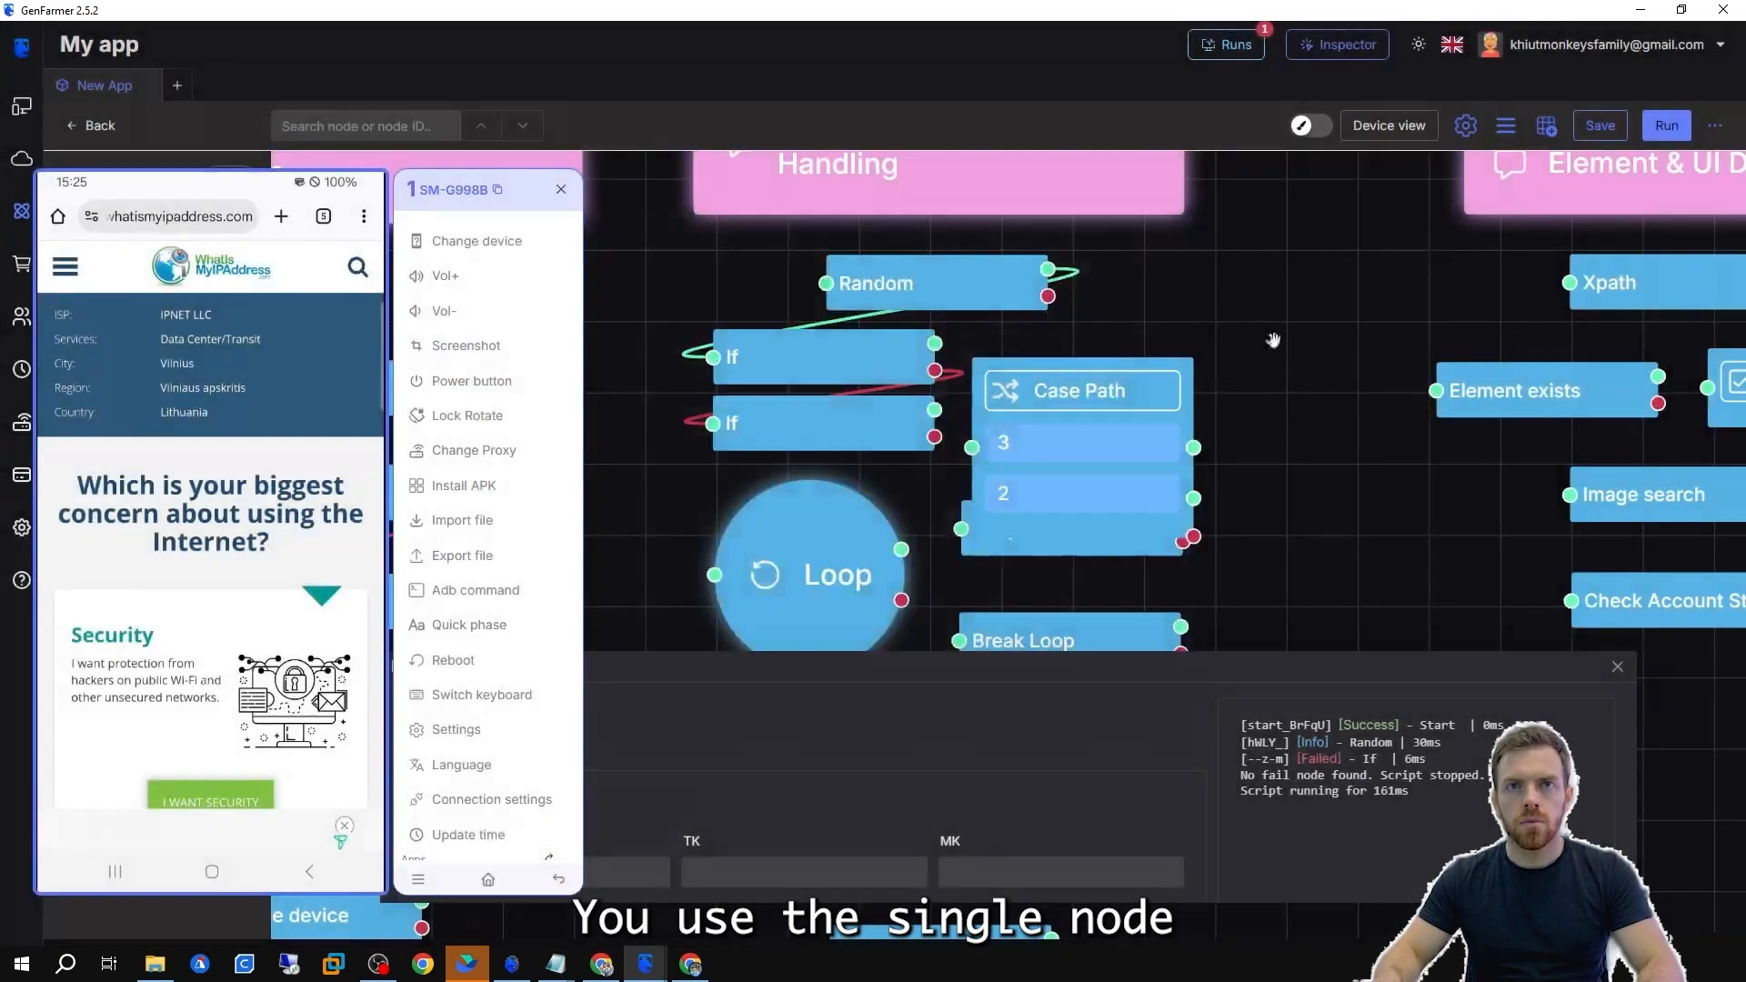
Move the Case Path node and connect the Random node's output to it.
{"action": "left_click_drag", "start_coordinate": [1131, 398], "coordinate": [1227, 336]}
{"action": "left_click", "coordinate": [883, 303]}
{"action": "left_click_drag", "start_coordinate": [1052, 250], "coordinate": [1073, 387]}
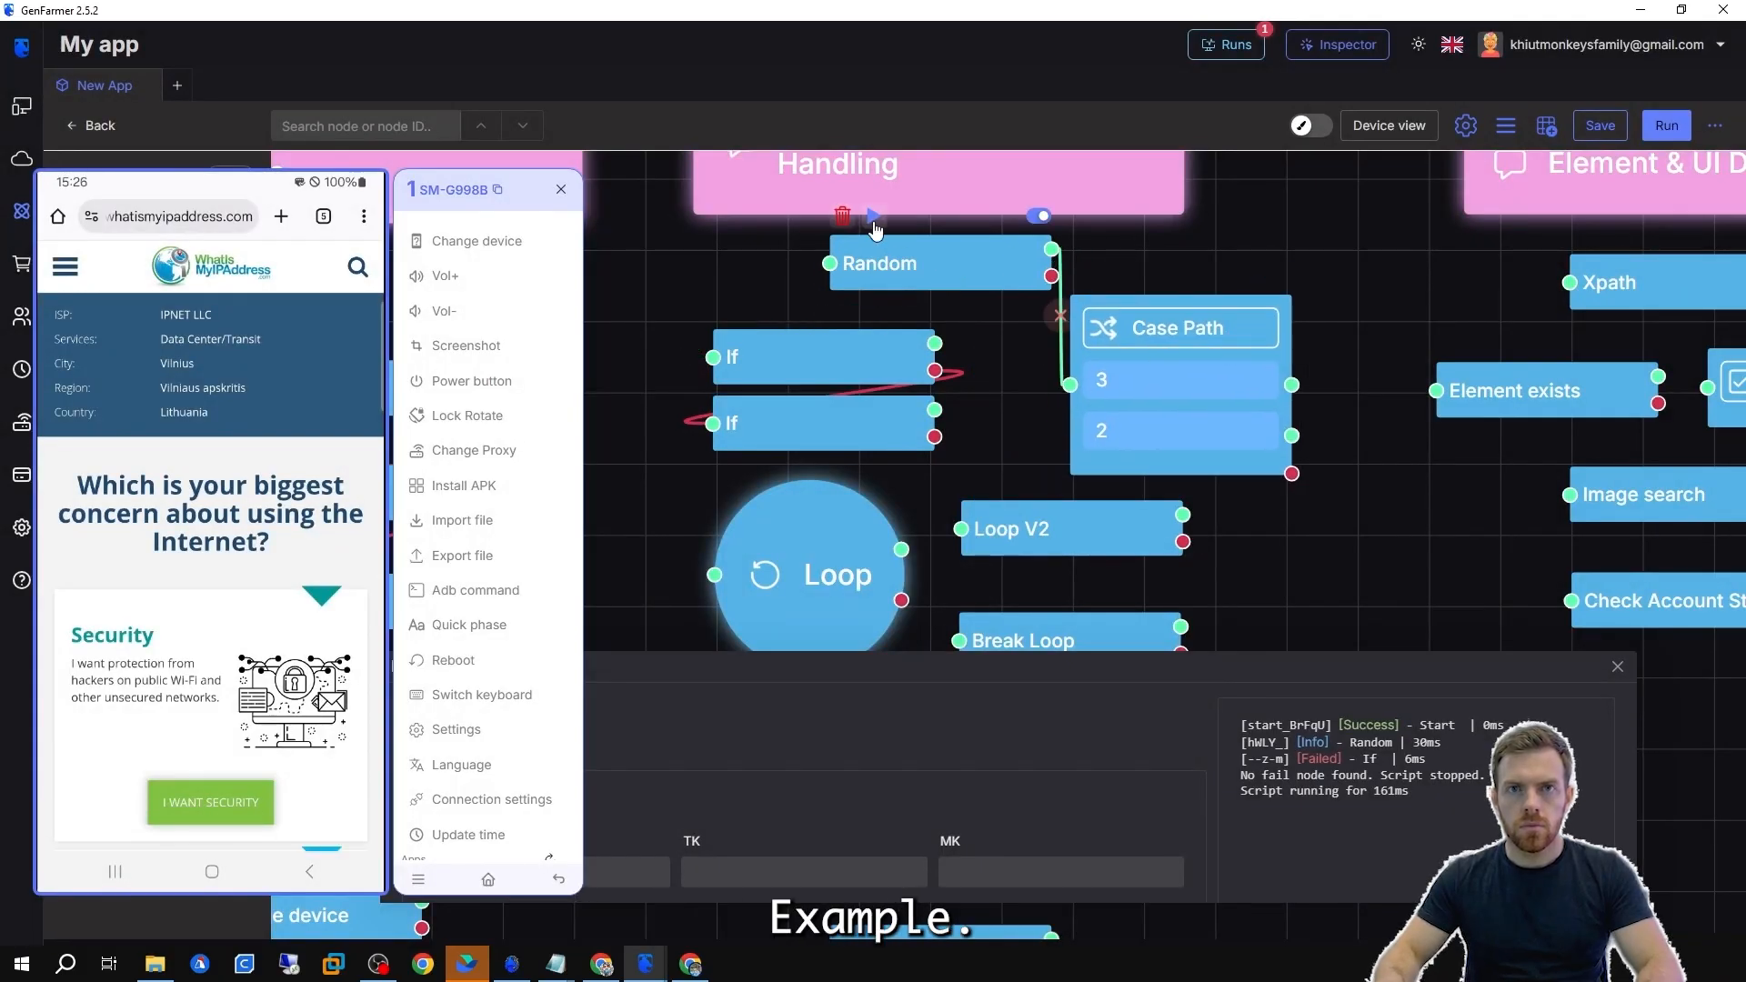
Run the flow from the Random node and check the Flow value and run log.
{"action": "left_click", "coordinate": [873, 220]}
{"action": "scroll", "coordinate": [1115, 765], "scroll_direction": "down", "scroll_amount": 10}
{"action": "left_click_drag", "start_coordinate": [685, 832], "coordinate": [703, 835]}
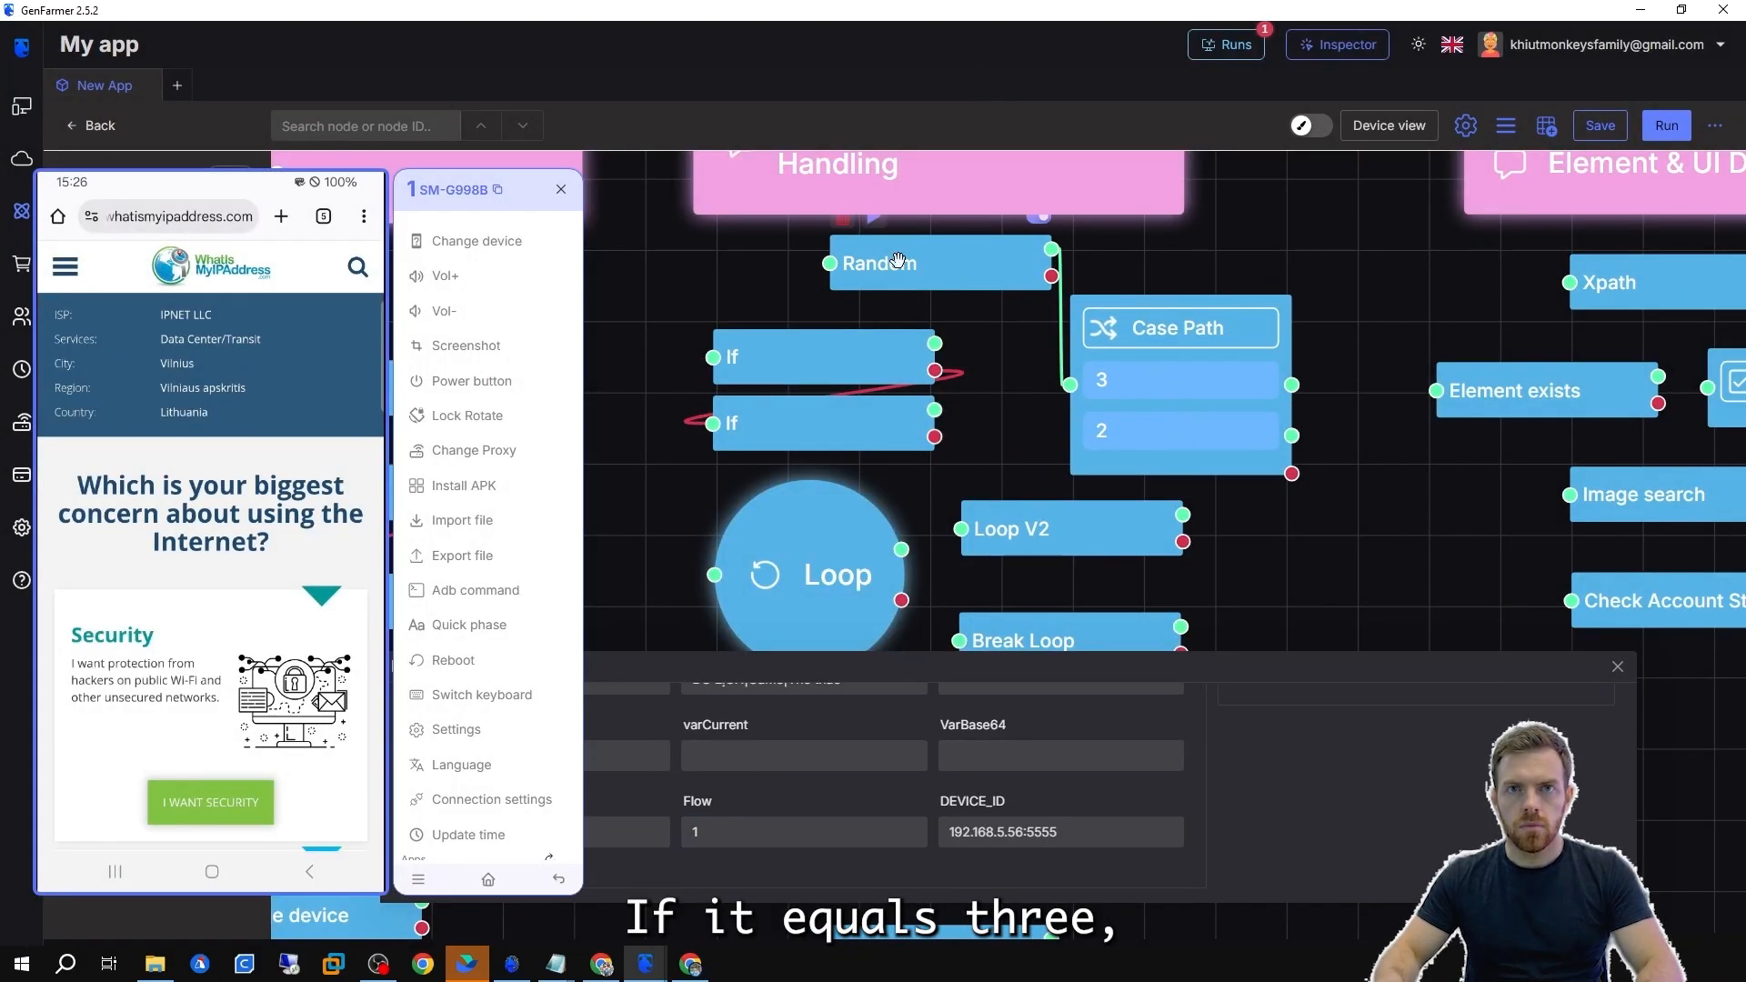
{"action": "scroll", "coordinate": [1167, 414], "scroll_direction": "down", "scroll_amount": 5}
{"action": "left_click_drag", "start_coordinate": [1050, 638], "coordinate": [1283, 492]}
{"action": "scroll", "coordinate": [1213, 442], "scroll_direction": "up", "scroll_amount": 4}
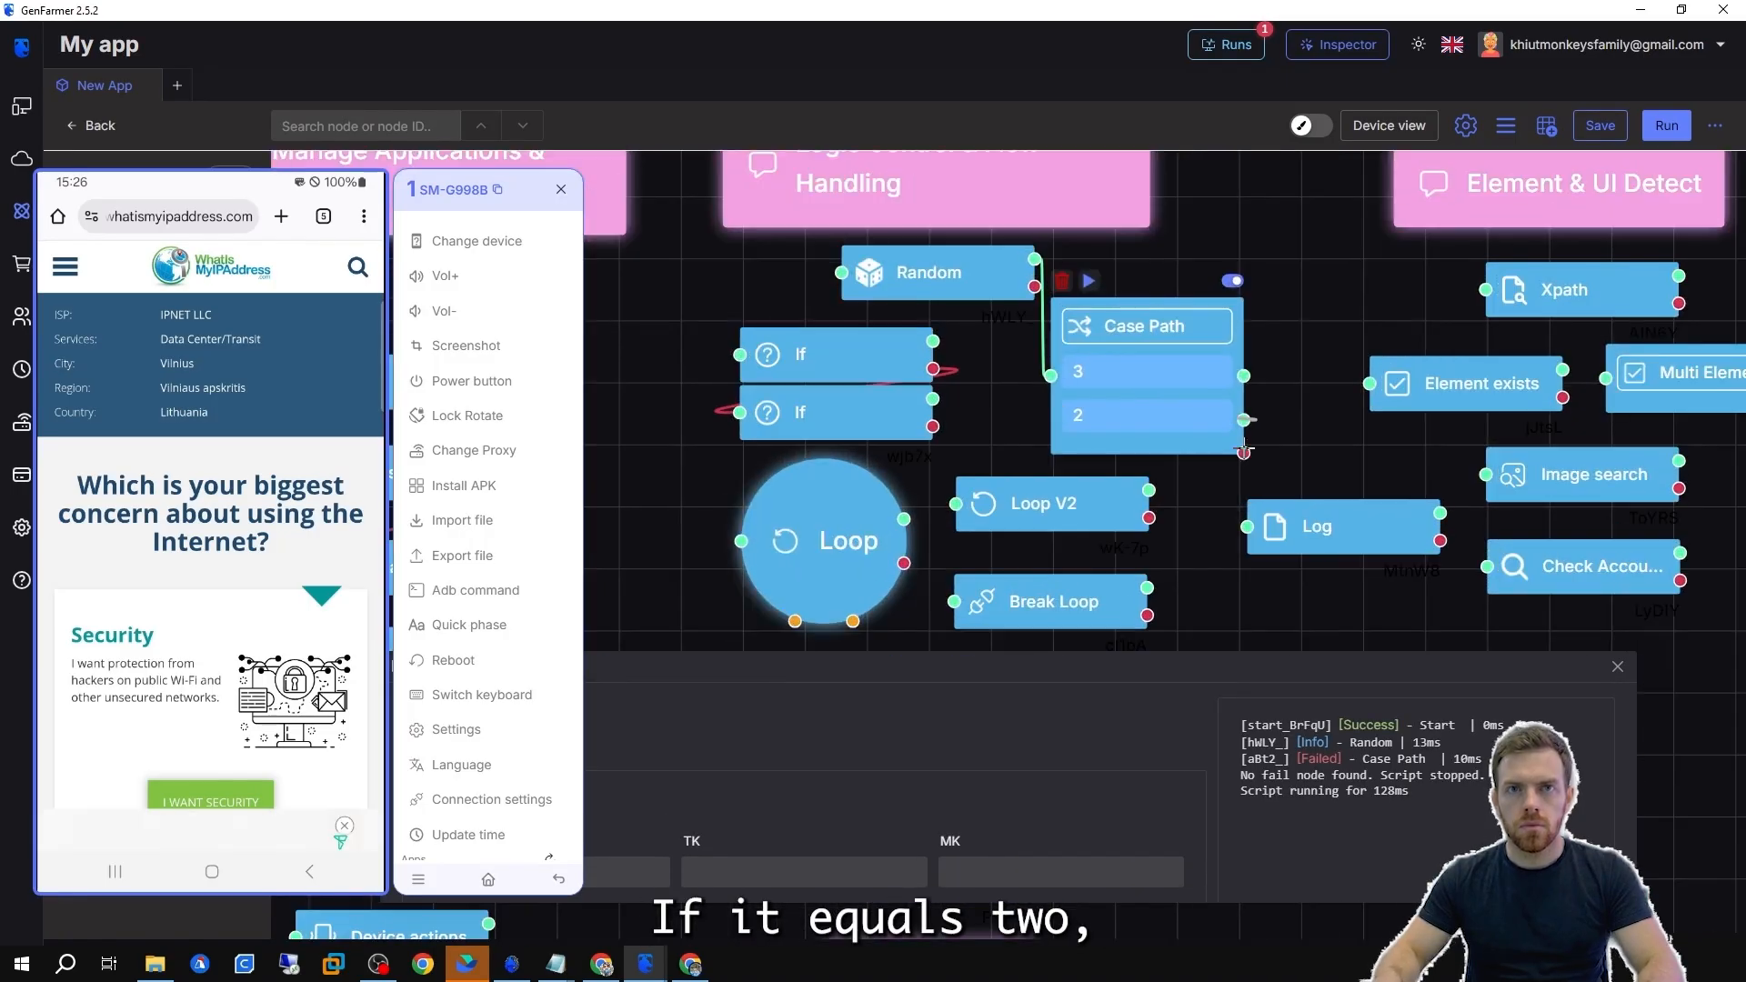
Connect the Case Path's case 2 output to a second Log node, set its message to 2, and run the flow.
{"action": "left_click_drag", "start_coordinate": [1243, 420], "coordinate": [1247, 527]}
{"action": "double_click", "coordinate": [1328, 526]}
{"action": "left_click", "coordinate": [643, 364]}
{"action": "type", "text": "2"}
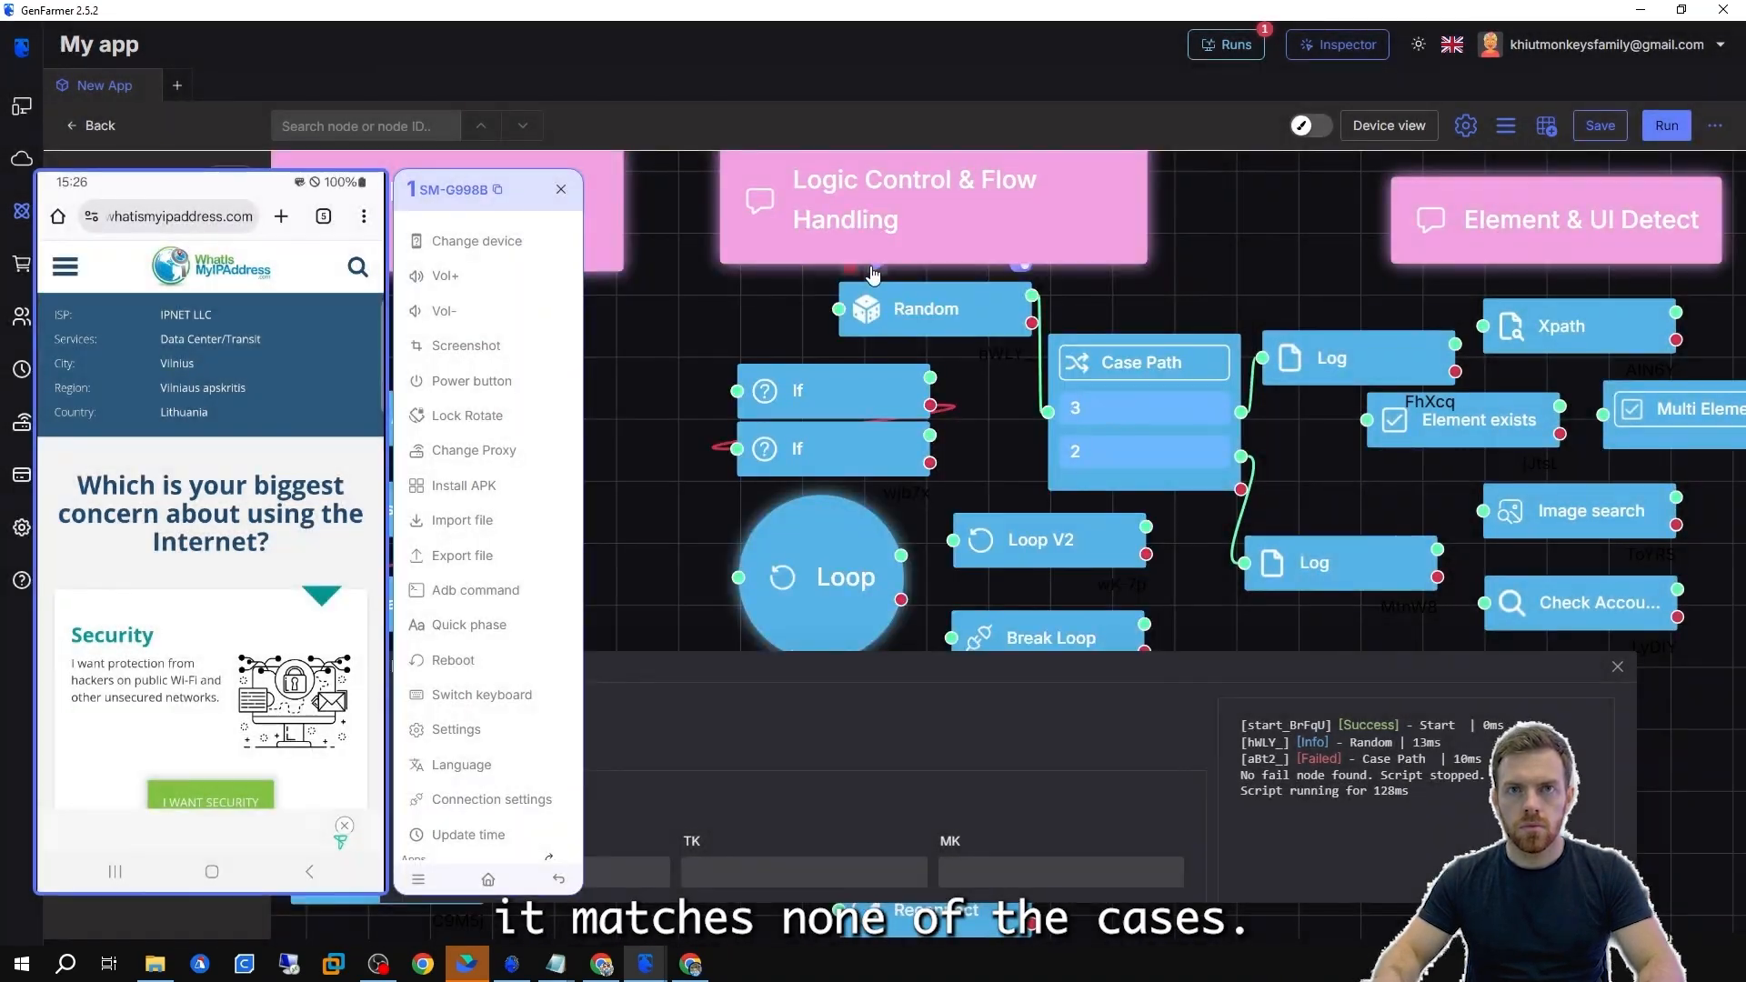
{"action": "left_click", "coordinate": [1667, 125]}
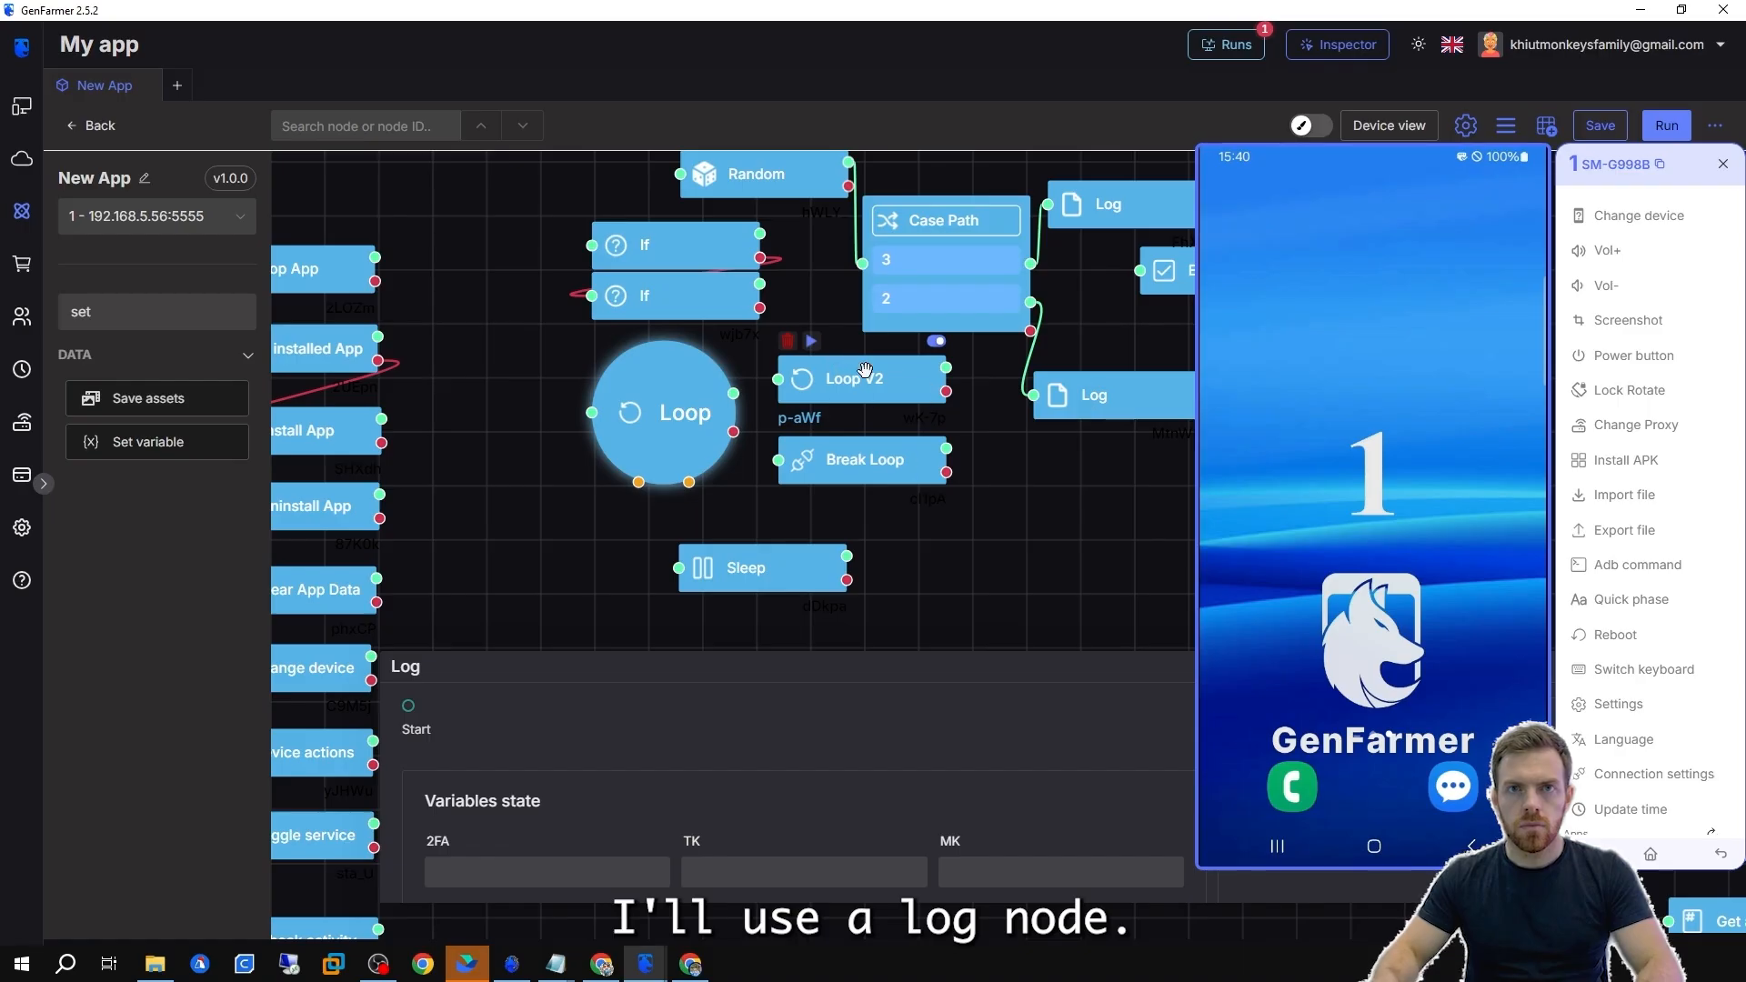
Set the Loop V2 node's Loop ID to CheckAcc so the Break Loop node shares it.
{"action": "left_click_drag", "start_coordinate": [853, 458], "coordinate": [852, 468]}
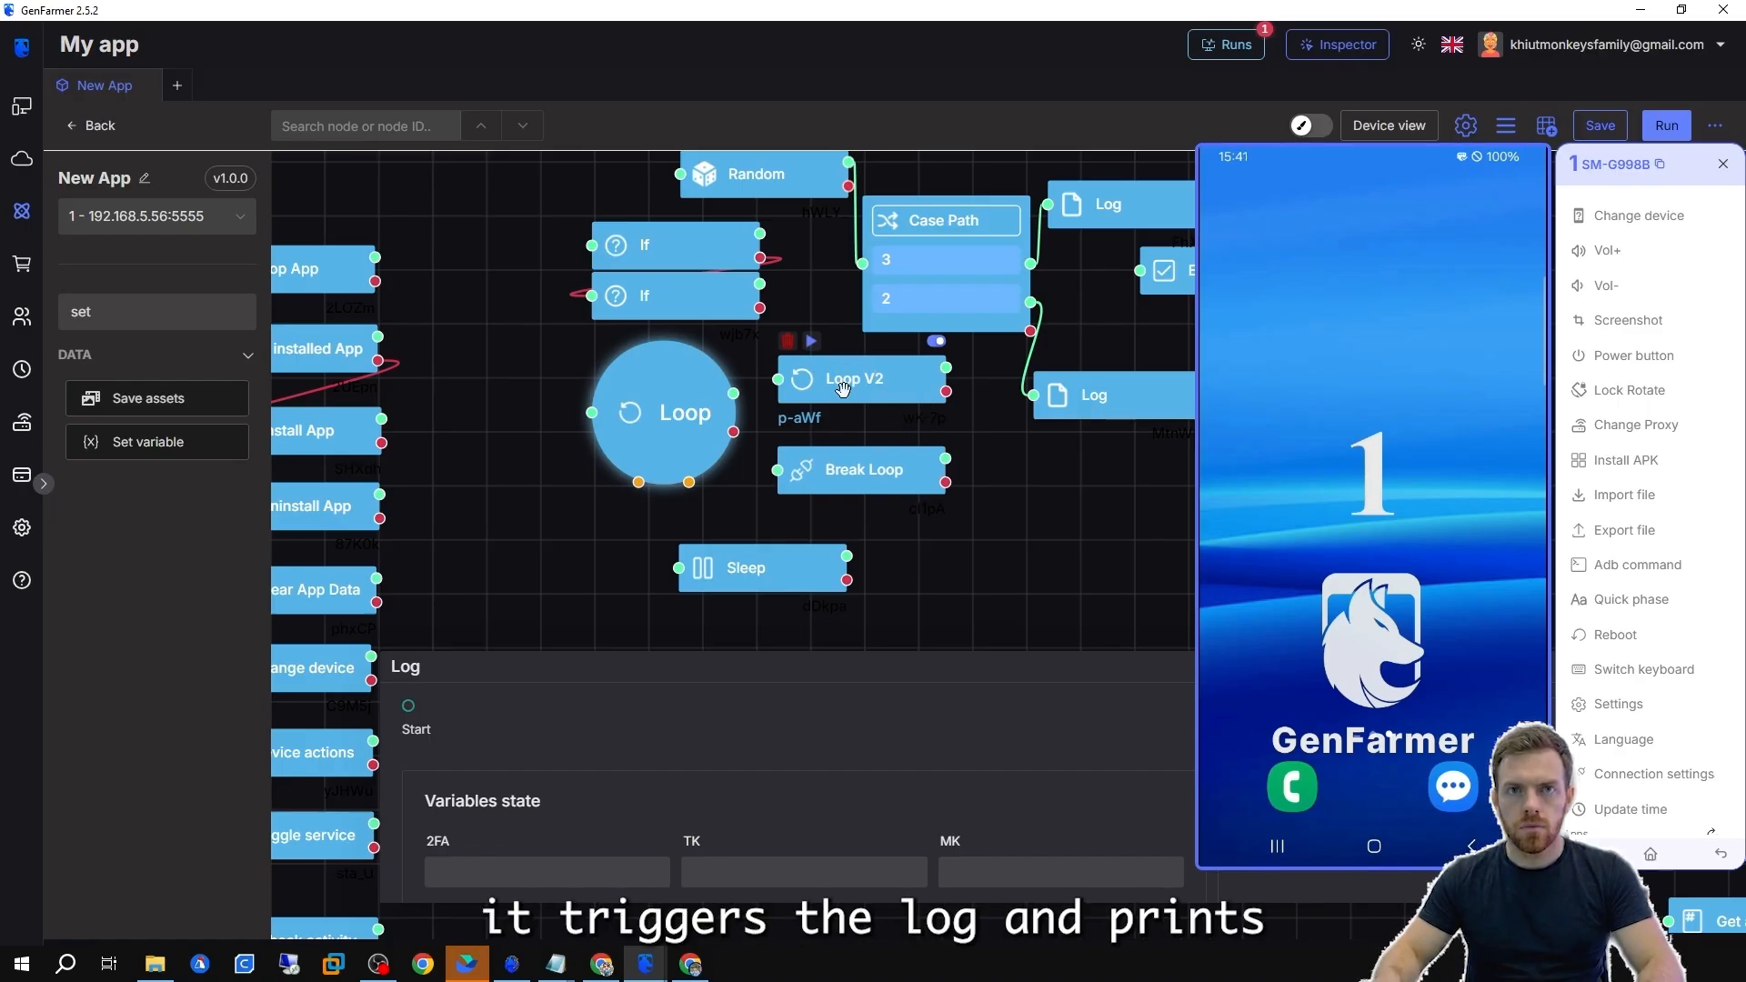
{"action": "double_click", "coordinate": [844, 389]}
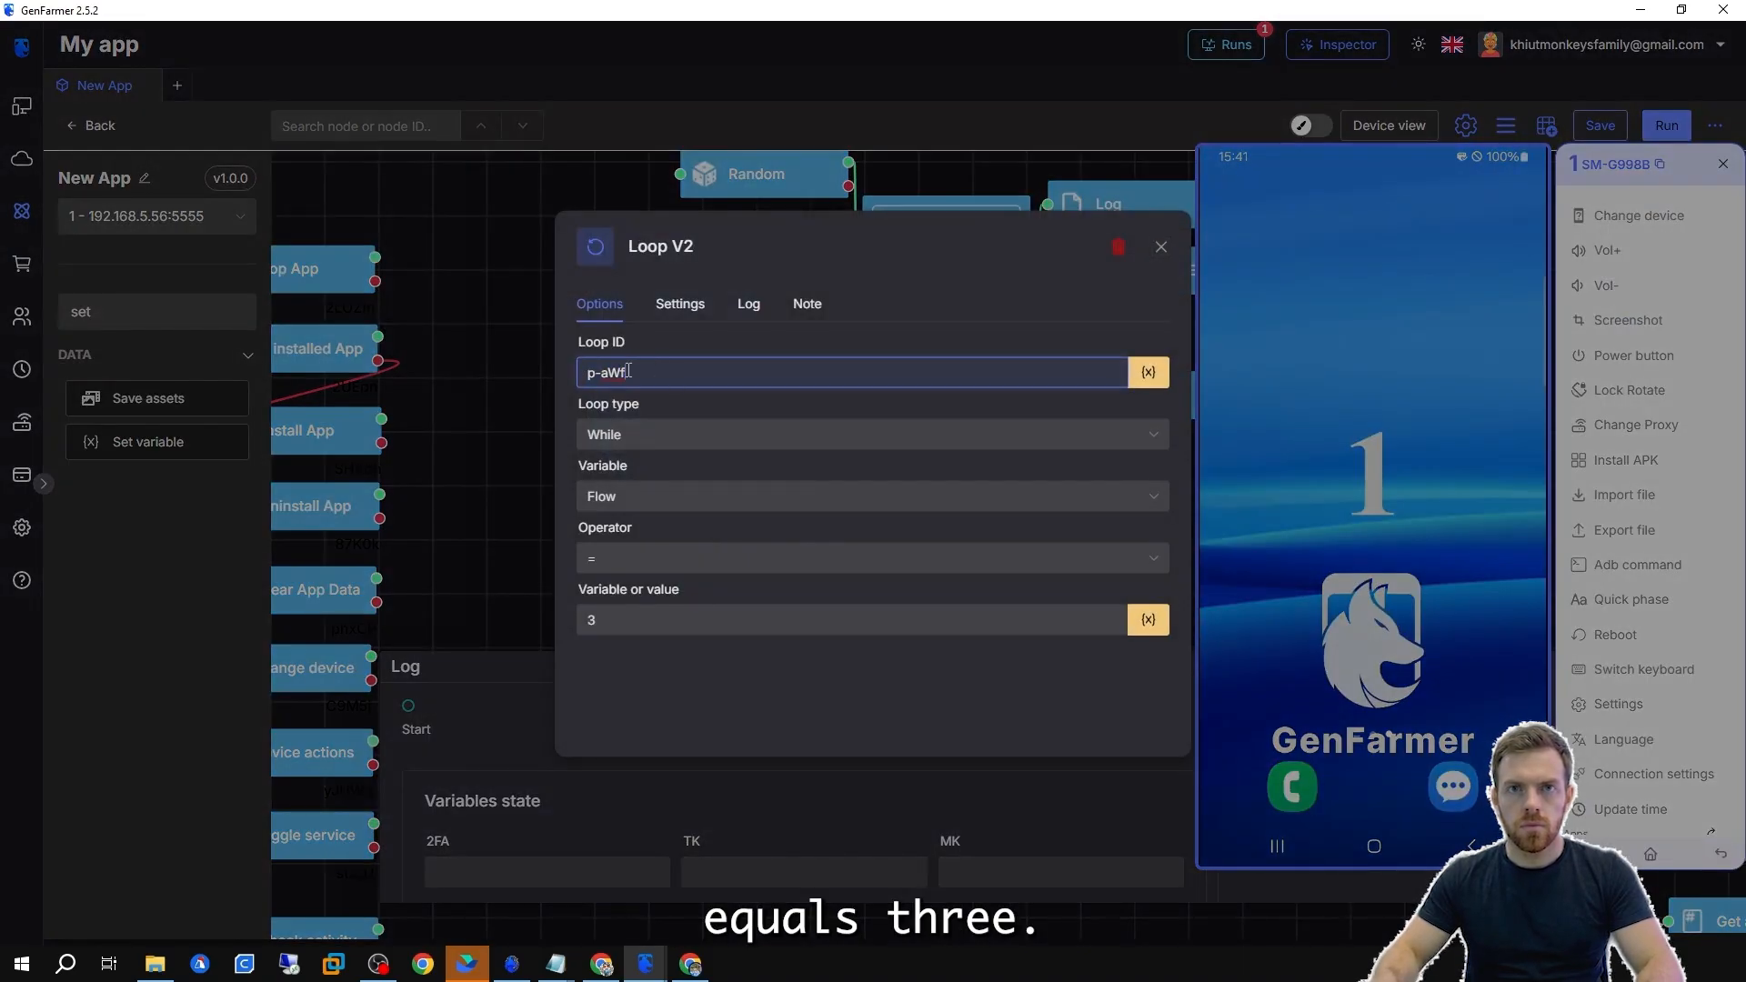
{"action": "left_click_drag", "start_coordinate": [628, 370], "coordinate": [587, 377]}
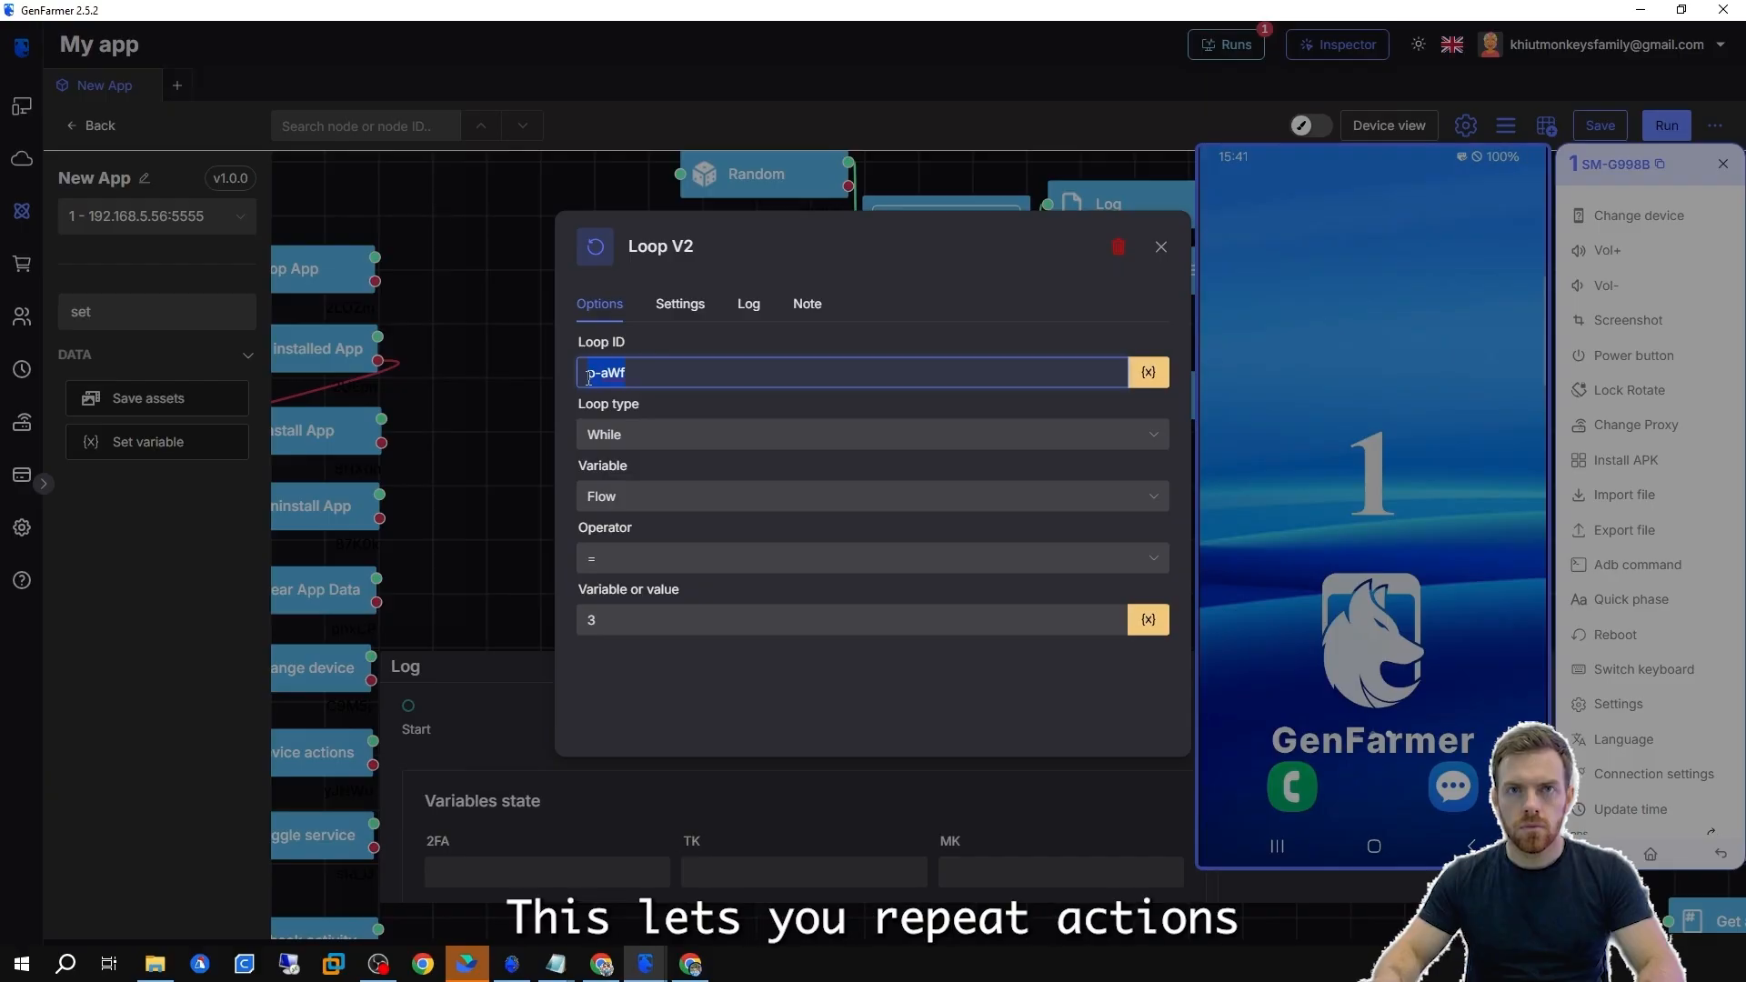
{"action": "type", "text": "CheckAcc"}
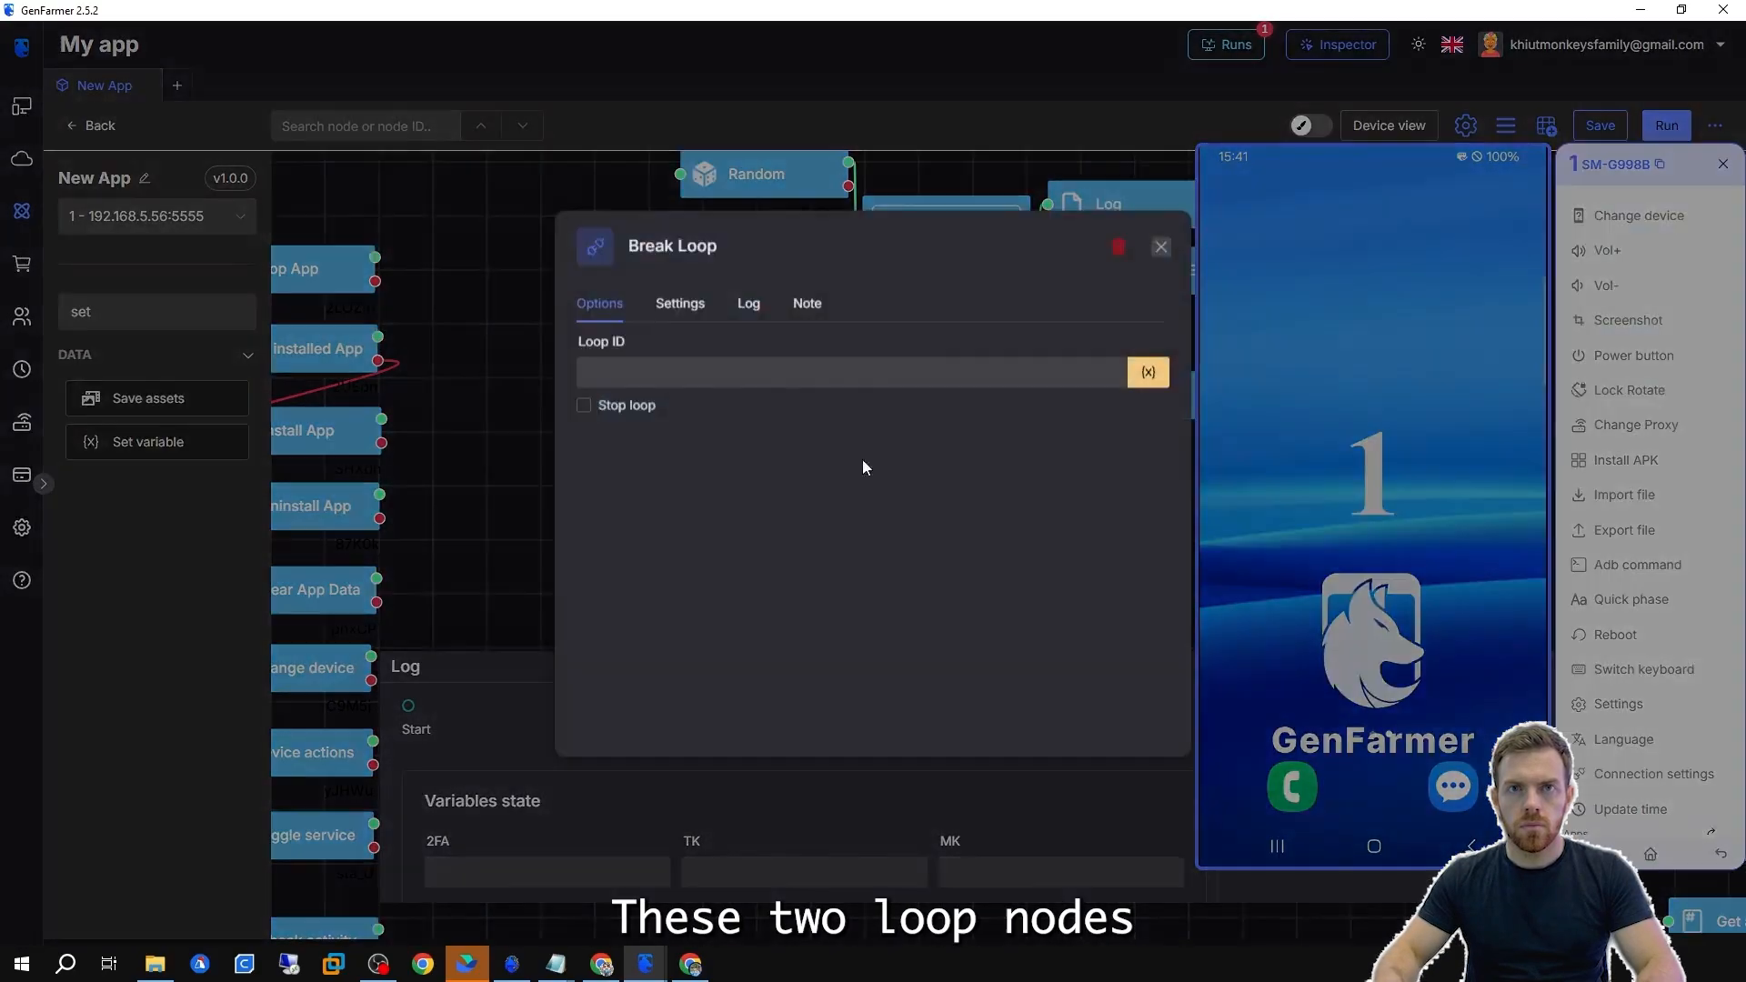
{"action": "type", "text": "CheckAcc"}
{"action": "left_click", "coordinate": [464, 416]}
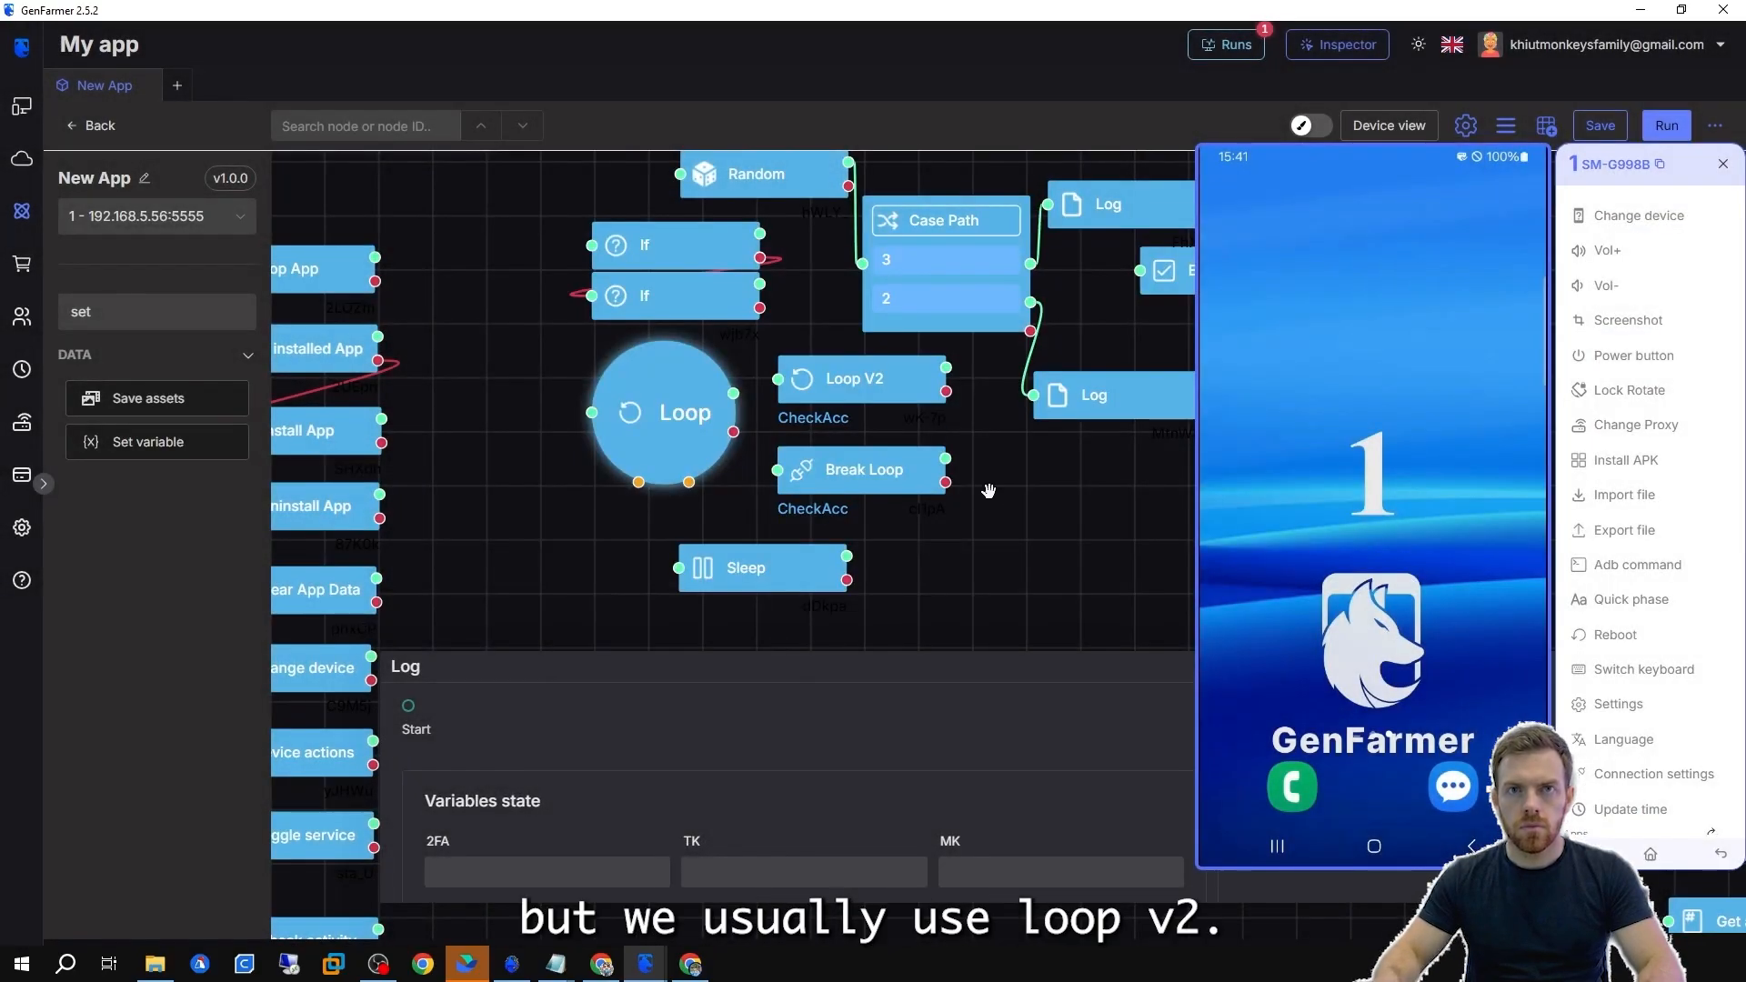
Enable the Stop loop option on the Break Loop node for loop CheckAcc.
{"action": "left_click", "coordinate": [904, 464]}
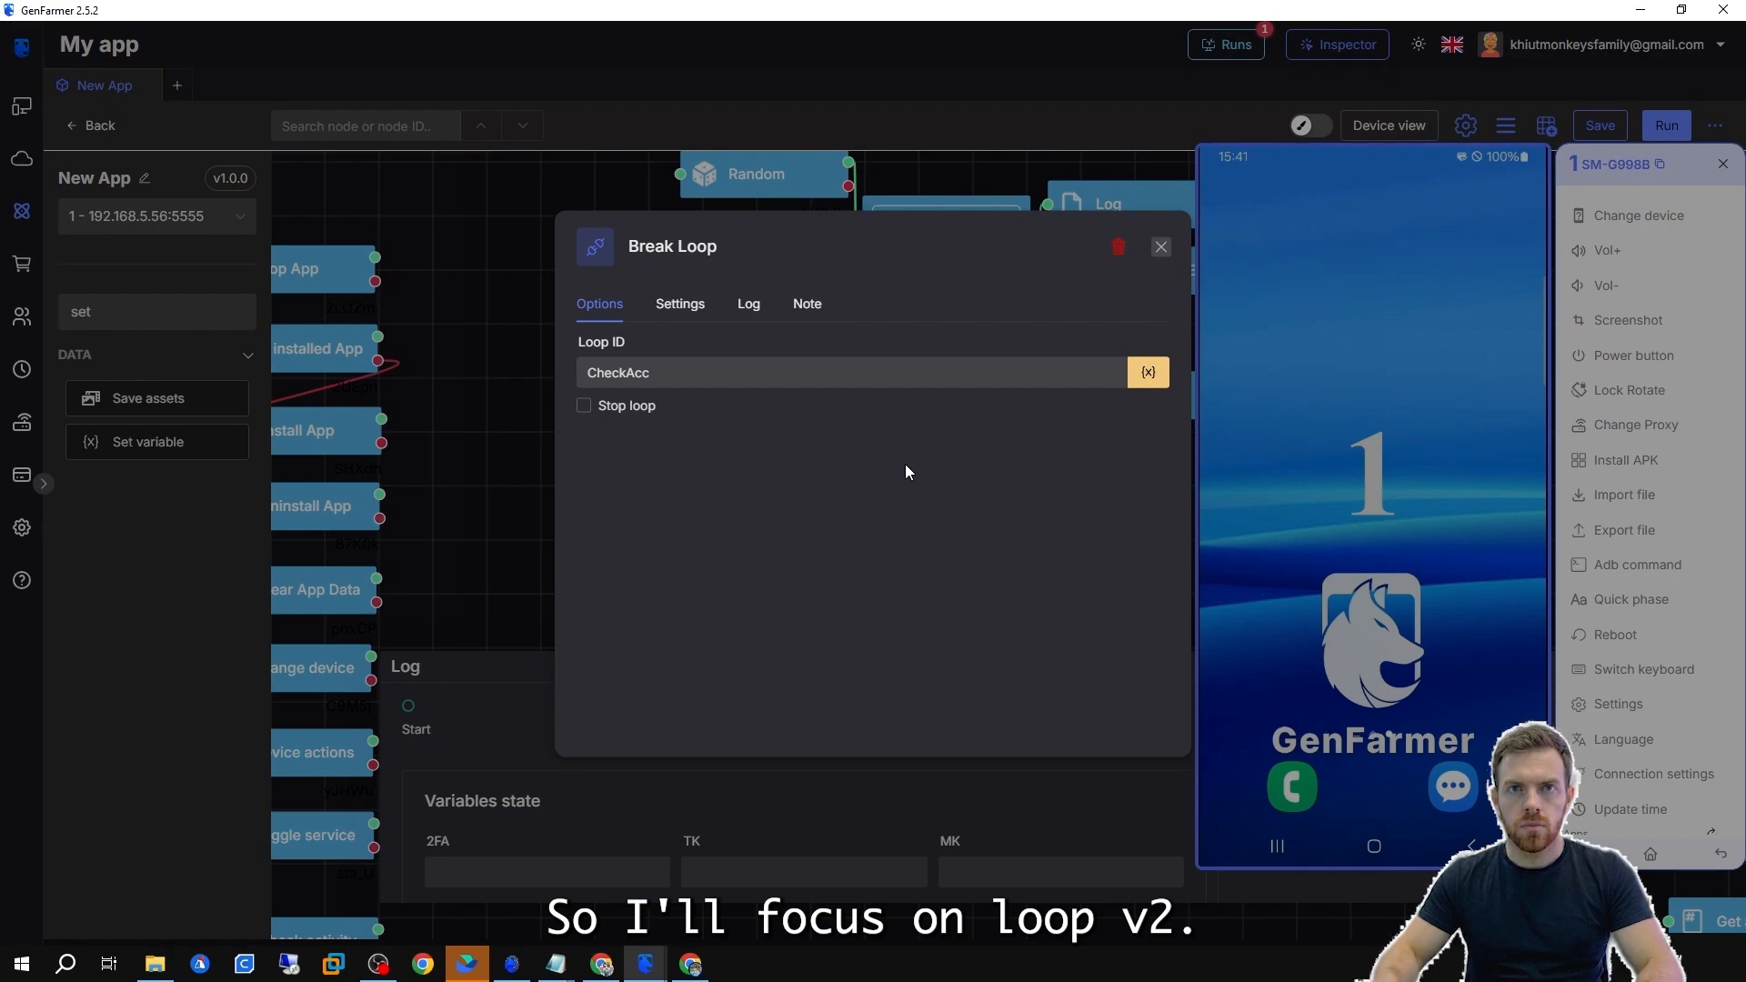
{"action": "left_click", "coordinate": [511, 465]}
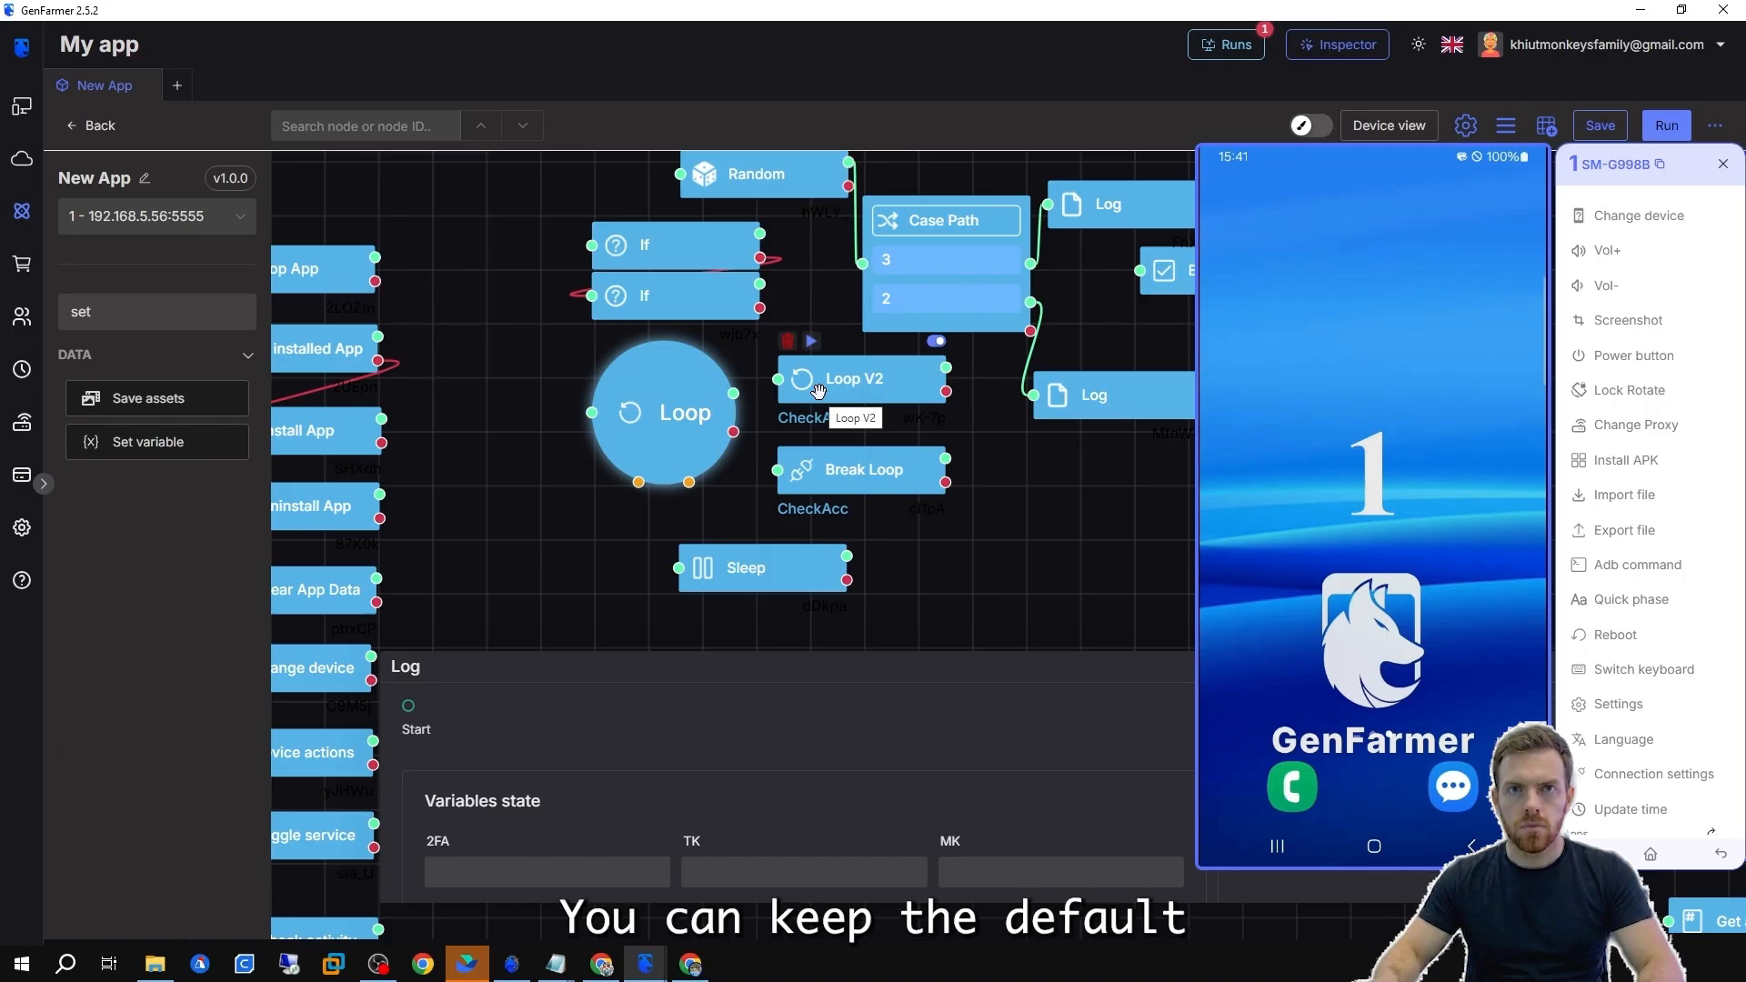
{"action": "left_click", "coordinate": [812, 466]}
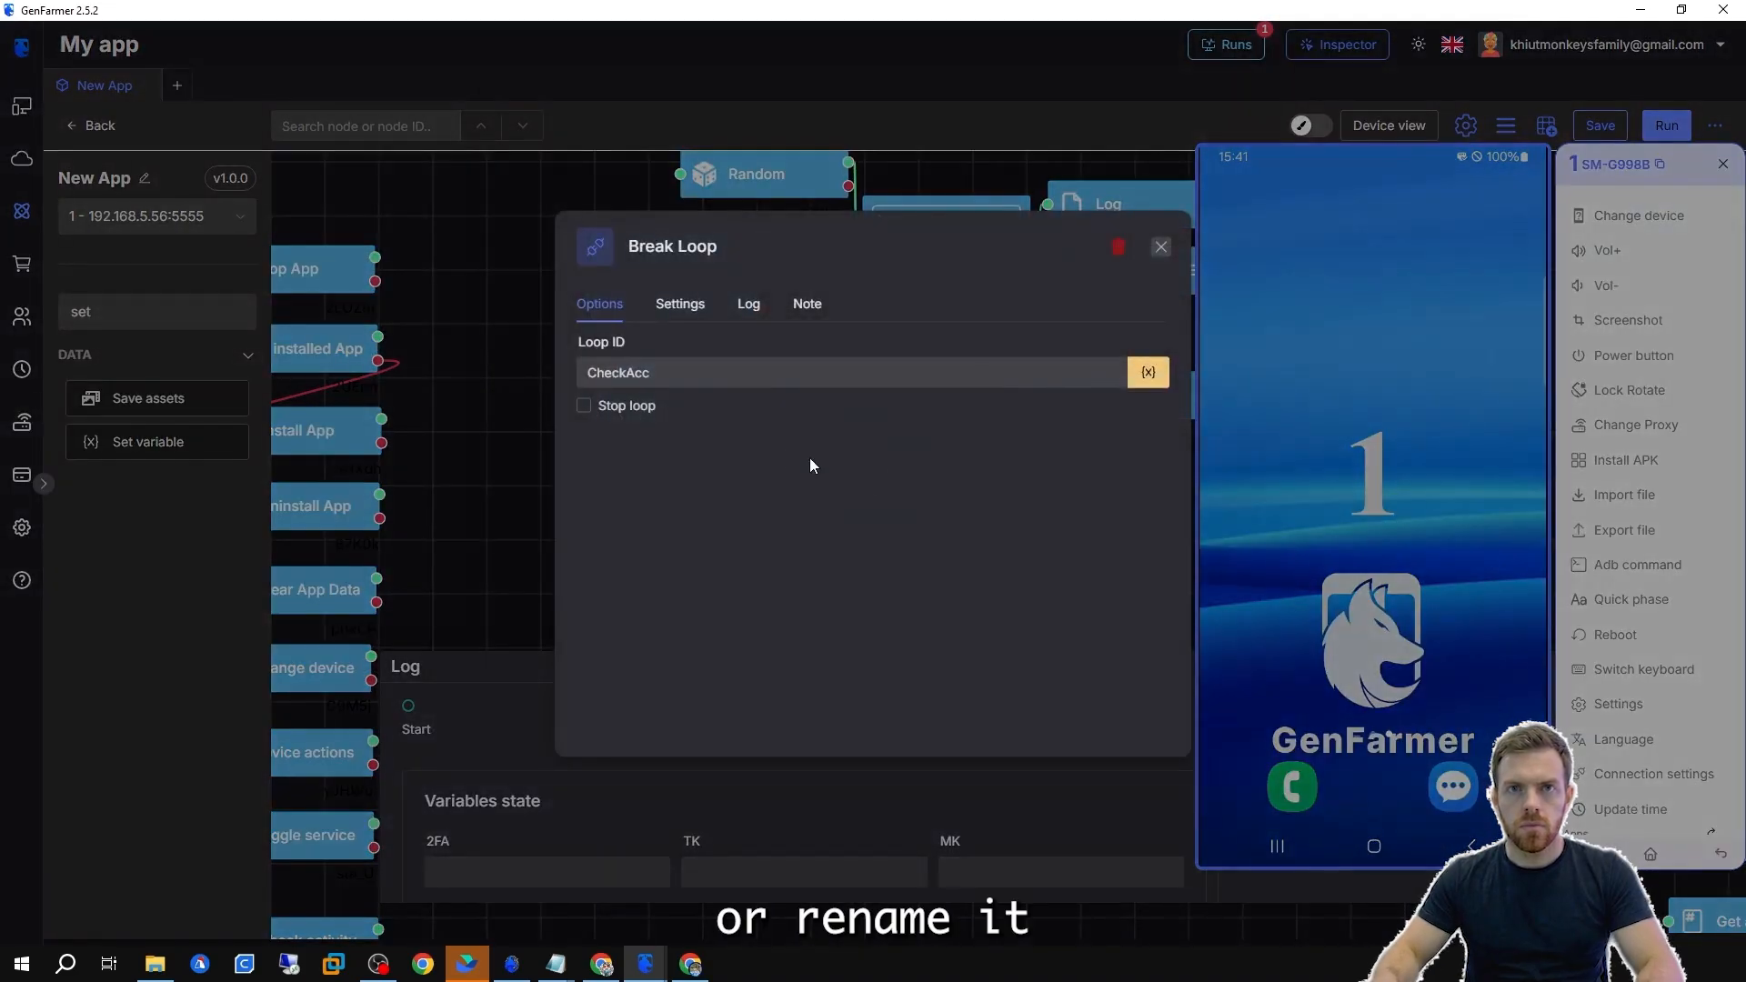
{"action": "left_click", "coordinate": [584, 405]}
{"action": "left_click", "coordinate": [484, 444]}
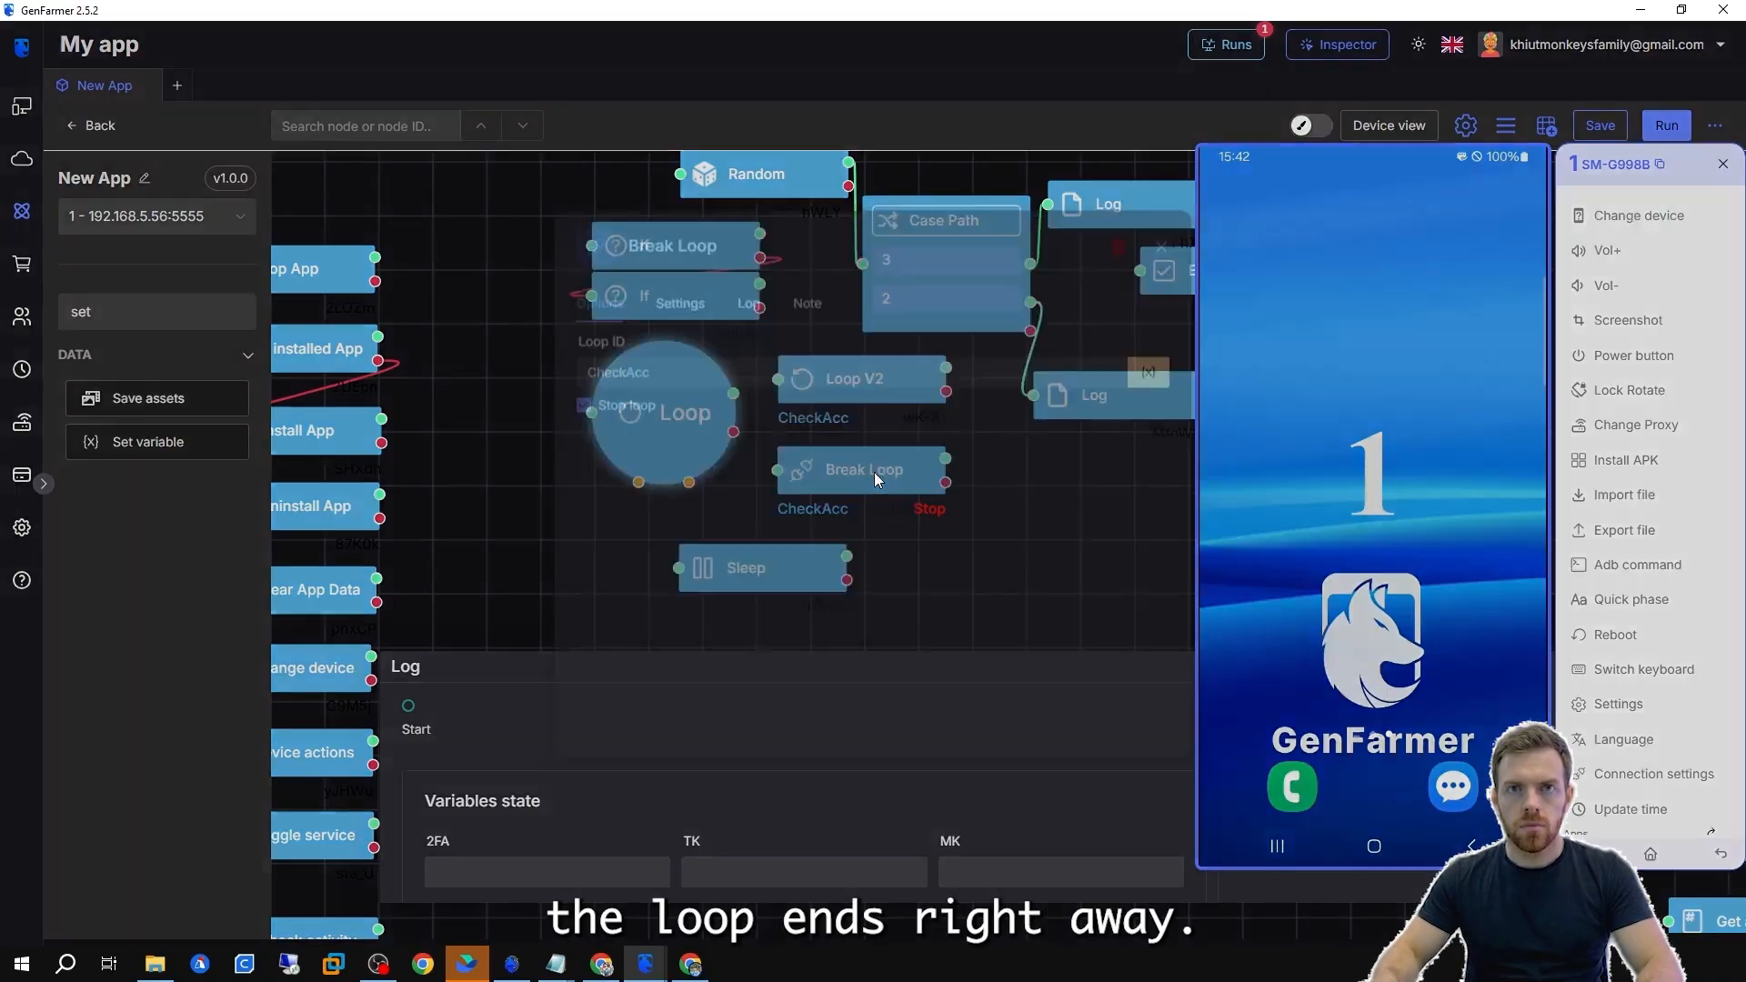
Change the Loop V2 node's loop type to For, running from 1 to 3.
{"action": "double_click", "coordinate": [875, 472]}
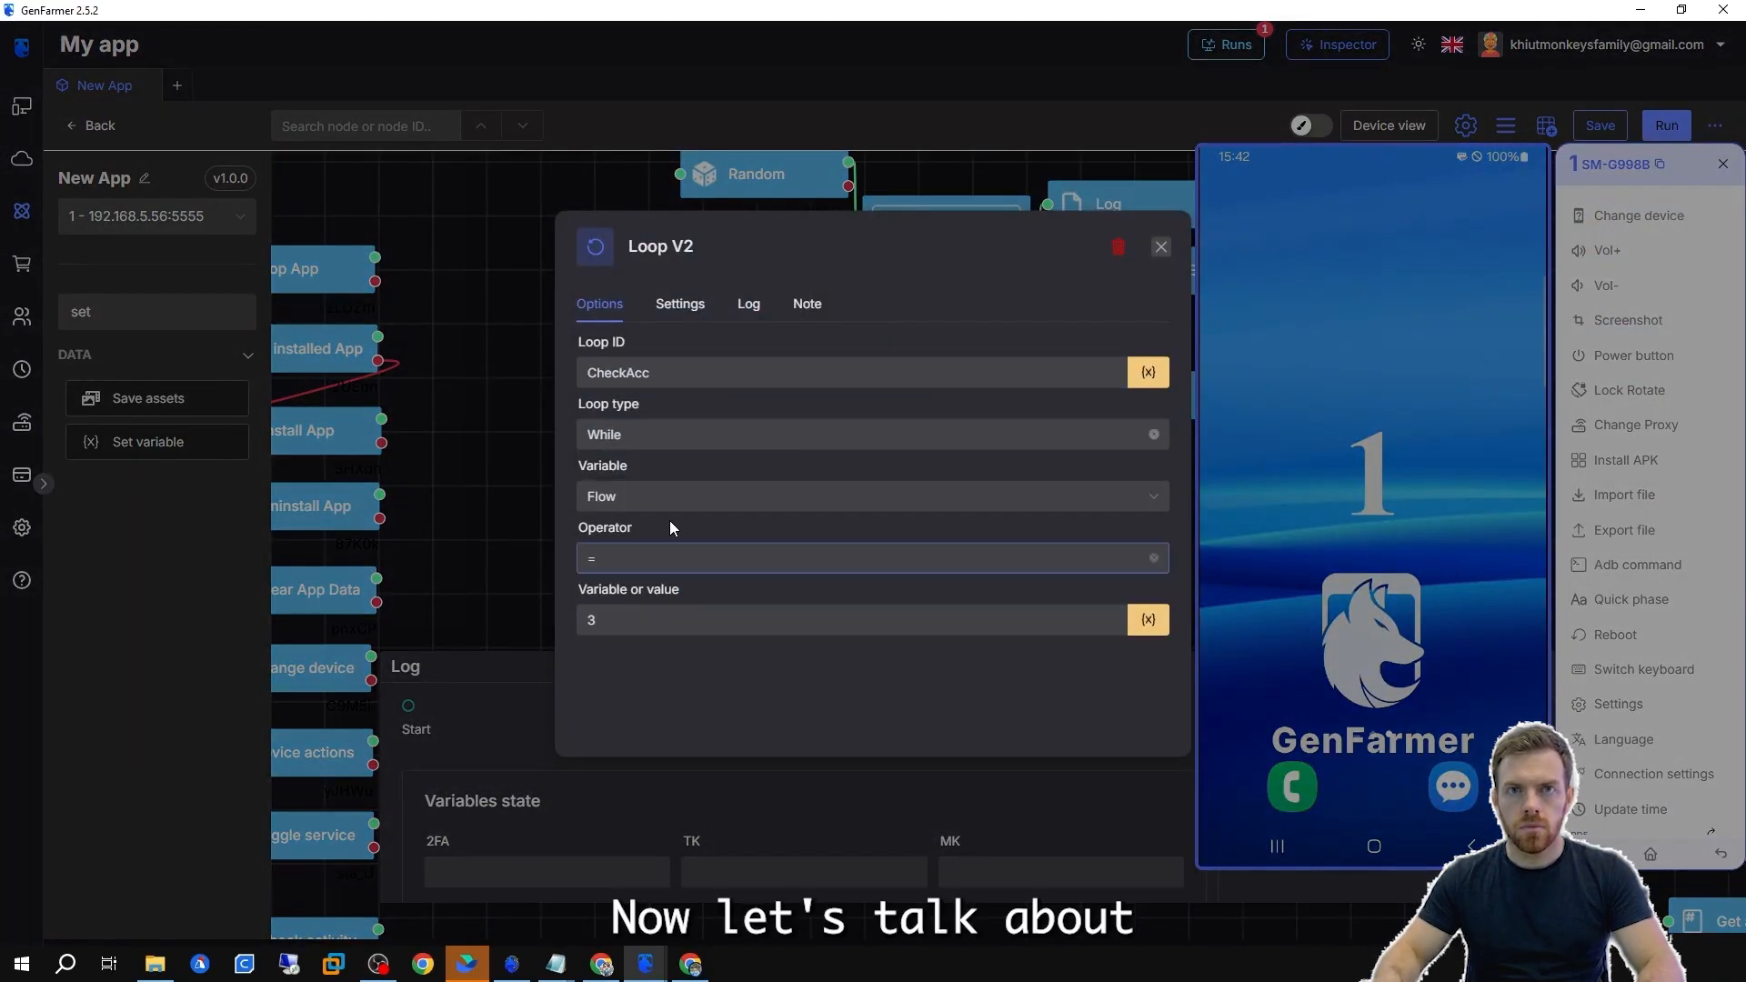
{"action": "left_click", "coordinate": [670, 499]}
{"action": "left_click", "coordinate": [808, 435]}
{"action": "left_click", "coordinate": [674, 472]}
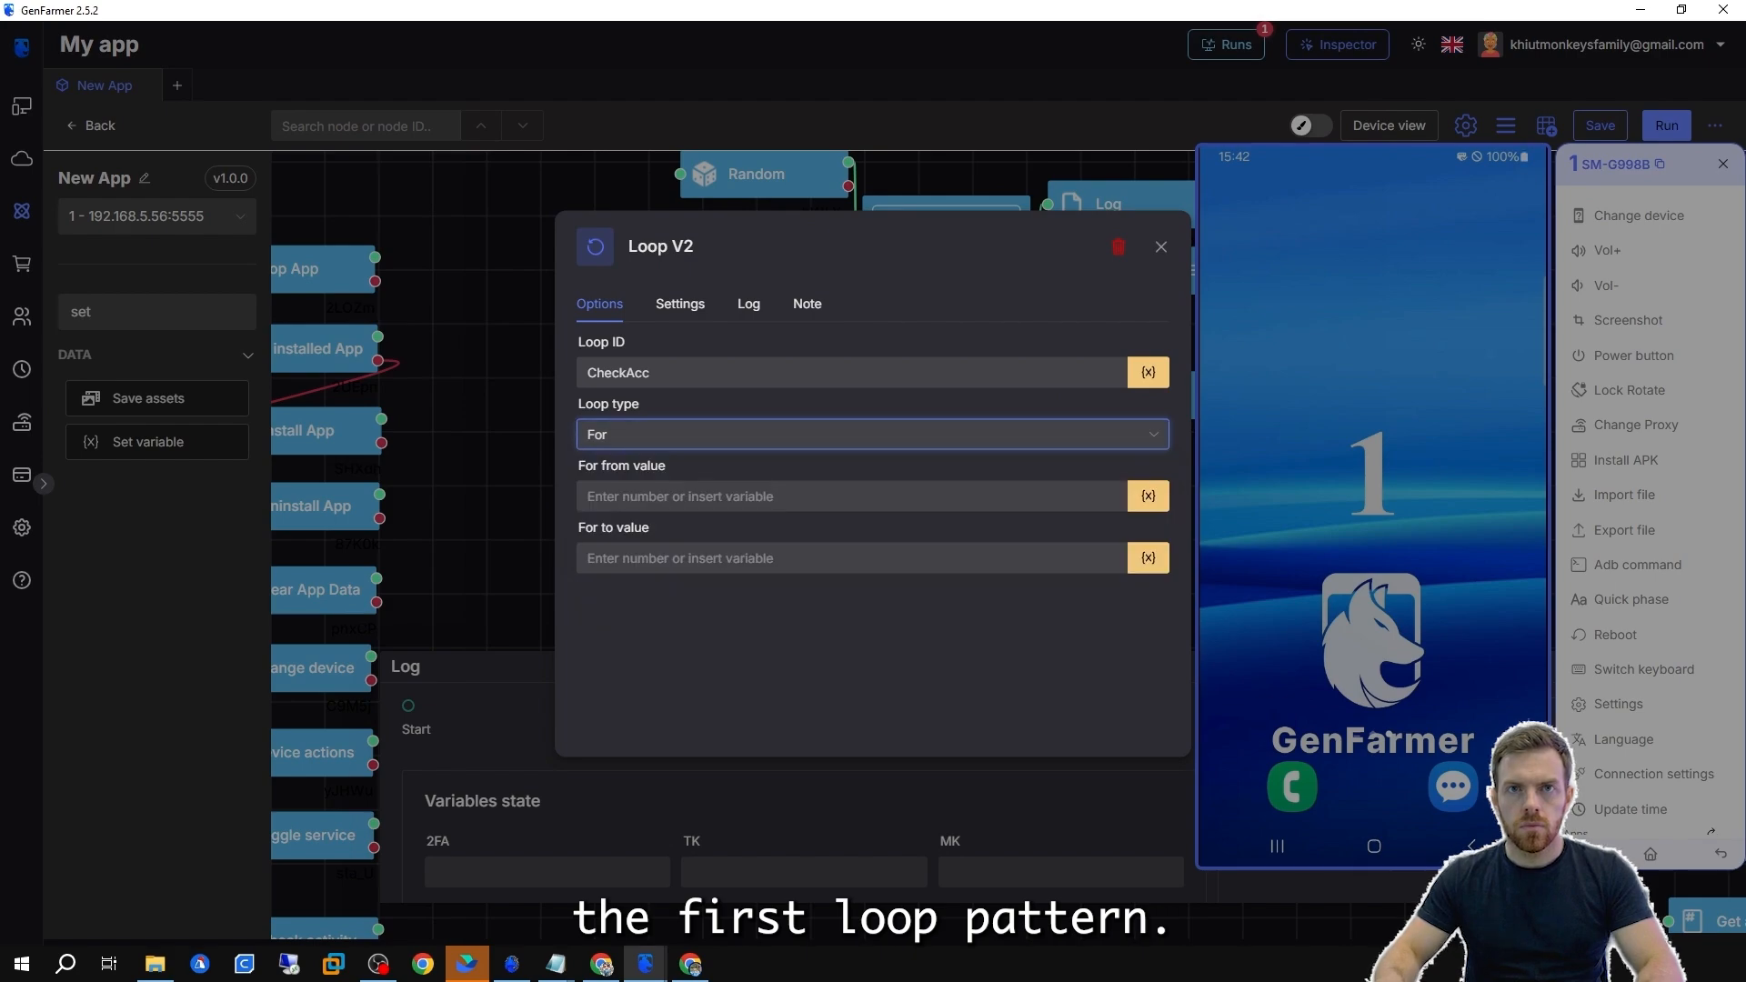
{"action": "left_click", "coordinate": [682, 498]}
{"action": "type", "text": "1"}
{"action": "left_click", "coordinate": [684, 558]}
{"action": "type", "text": "3"}
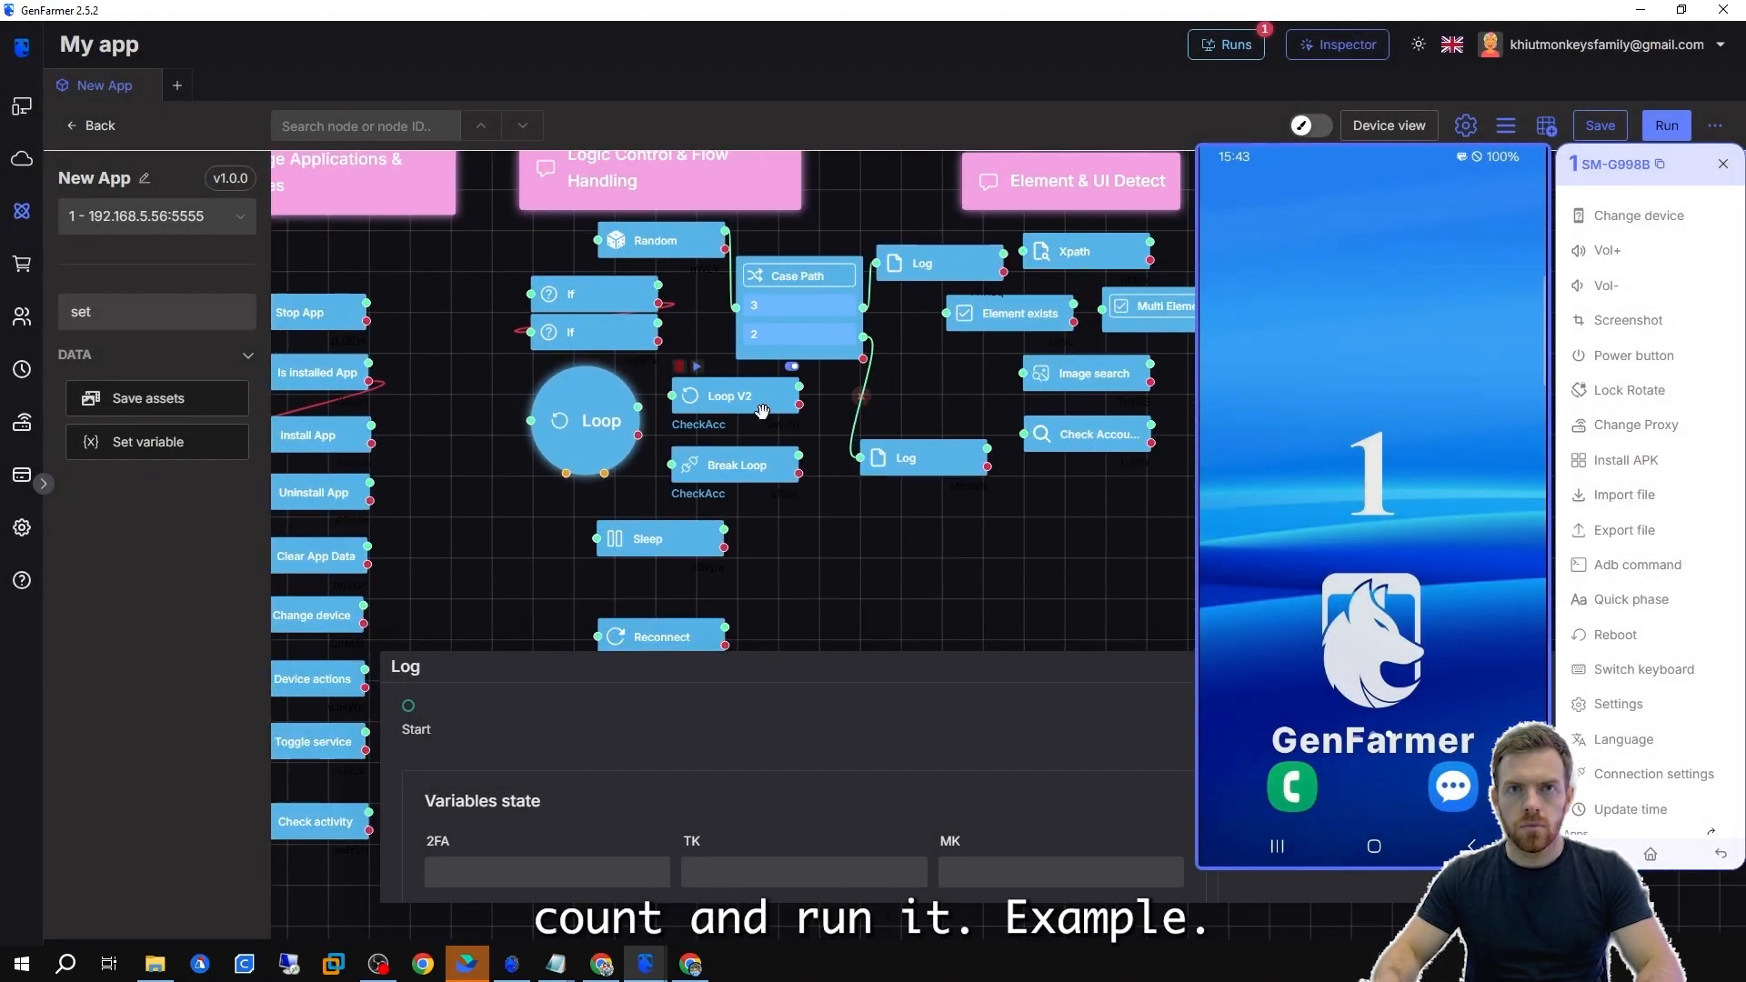
Connect both Log nodes and the Case Path's remaining output to the Break Loop node.
{"action": "mouse_move", "coordinate": [1003, 254]}
{"action": "left_mouse_down"}
{"action": "mouse_move", "coordinate": [856, 364]}
{"action": "mouse_move", "coordinate": [672, 465]}
{"action": "left_mouse_up"}
{"action": "left_click_drag", "start_coordinate": [986, 449], "coordinate": [671, 465]}
{"action": "left_click_drag", "start_coordinate": [863, 358], "coordinate": [672, 465]}
{"action": "double_click", "coordinate": [719, 398]}
{"action": "left_click", "coordinate": [607, 558]}
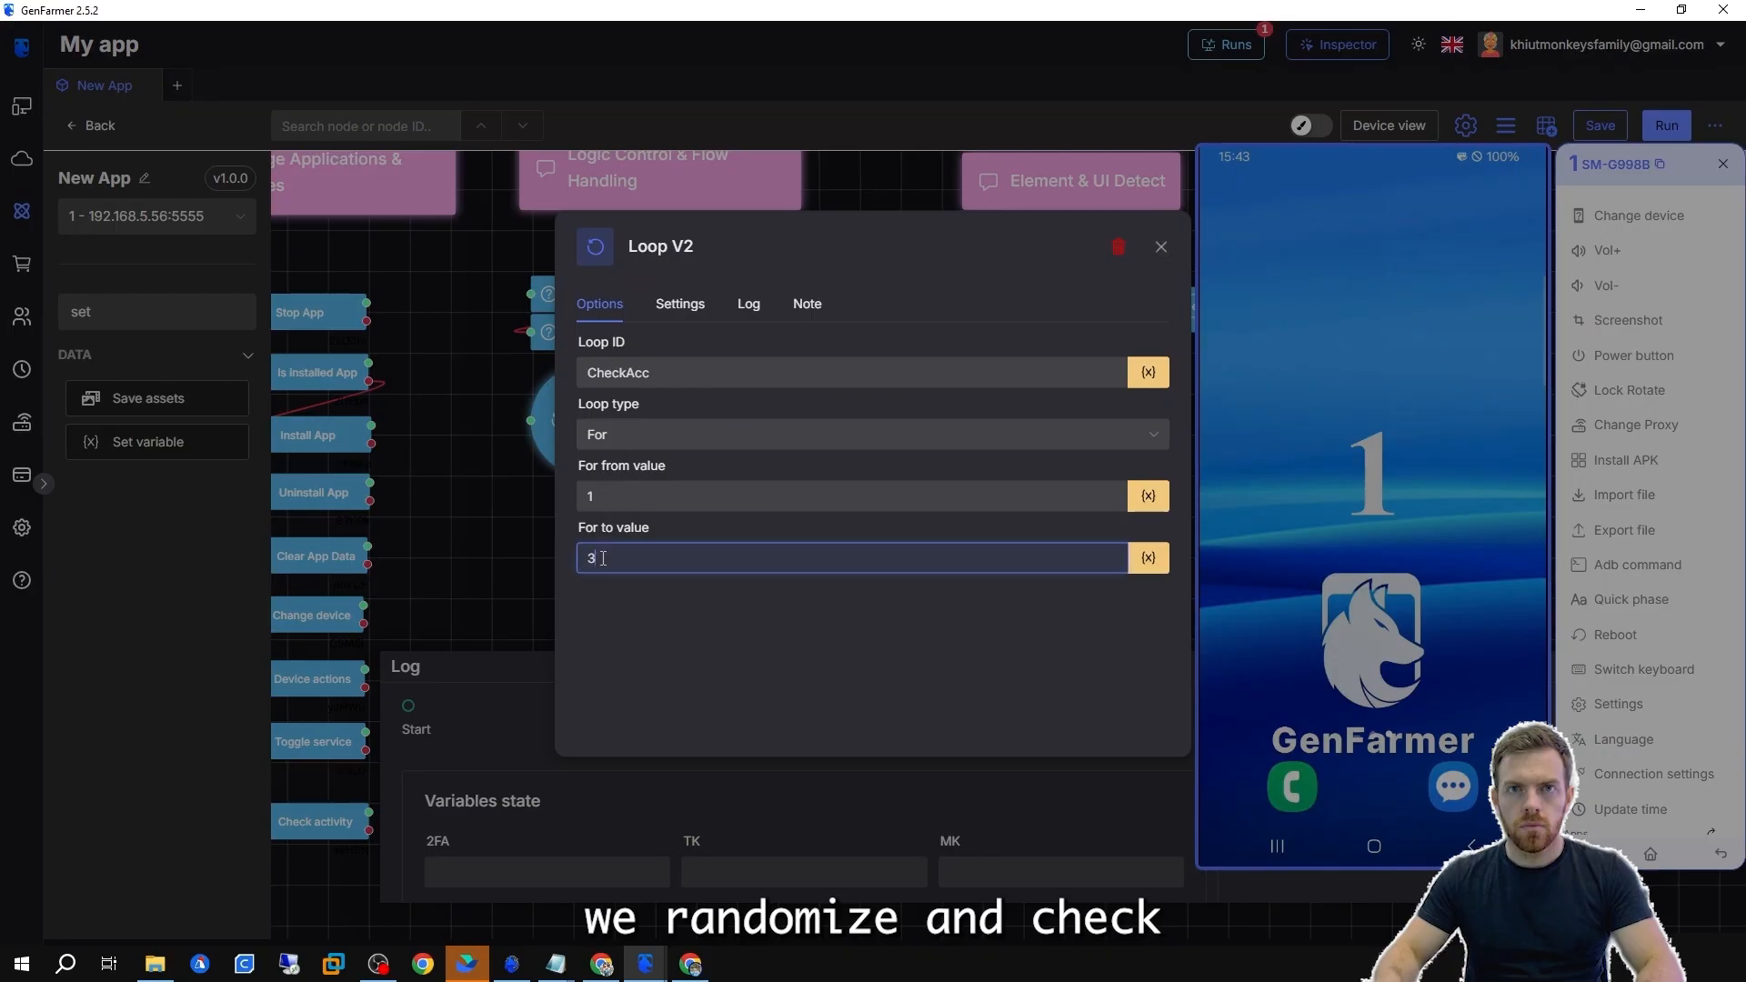
{"action": "left_click", "coordinate": [405, 546]}
Run the flow from the Loop V2 node and inspect the Flow variable and run log.
{"action": "left_click_drag", "start_coordinate": [1610, 170], "coordinate": [431, 172]}
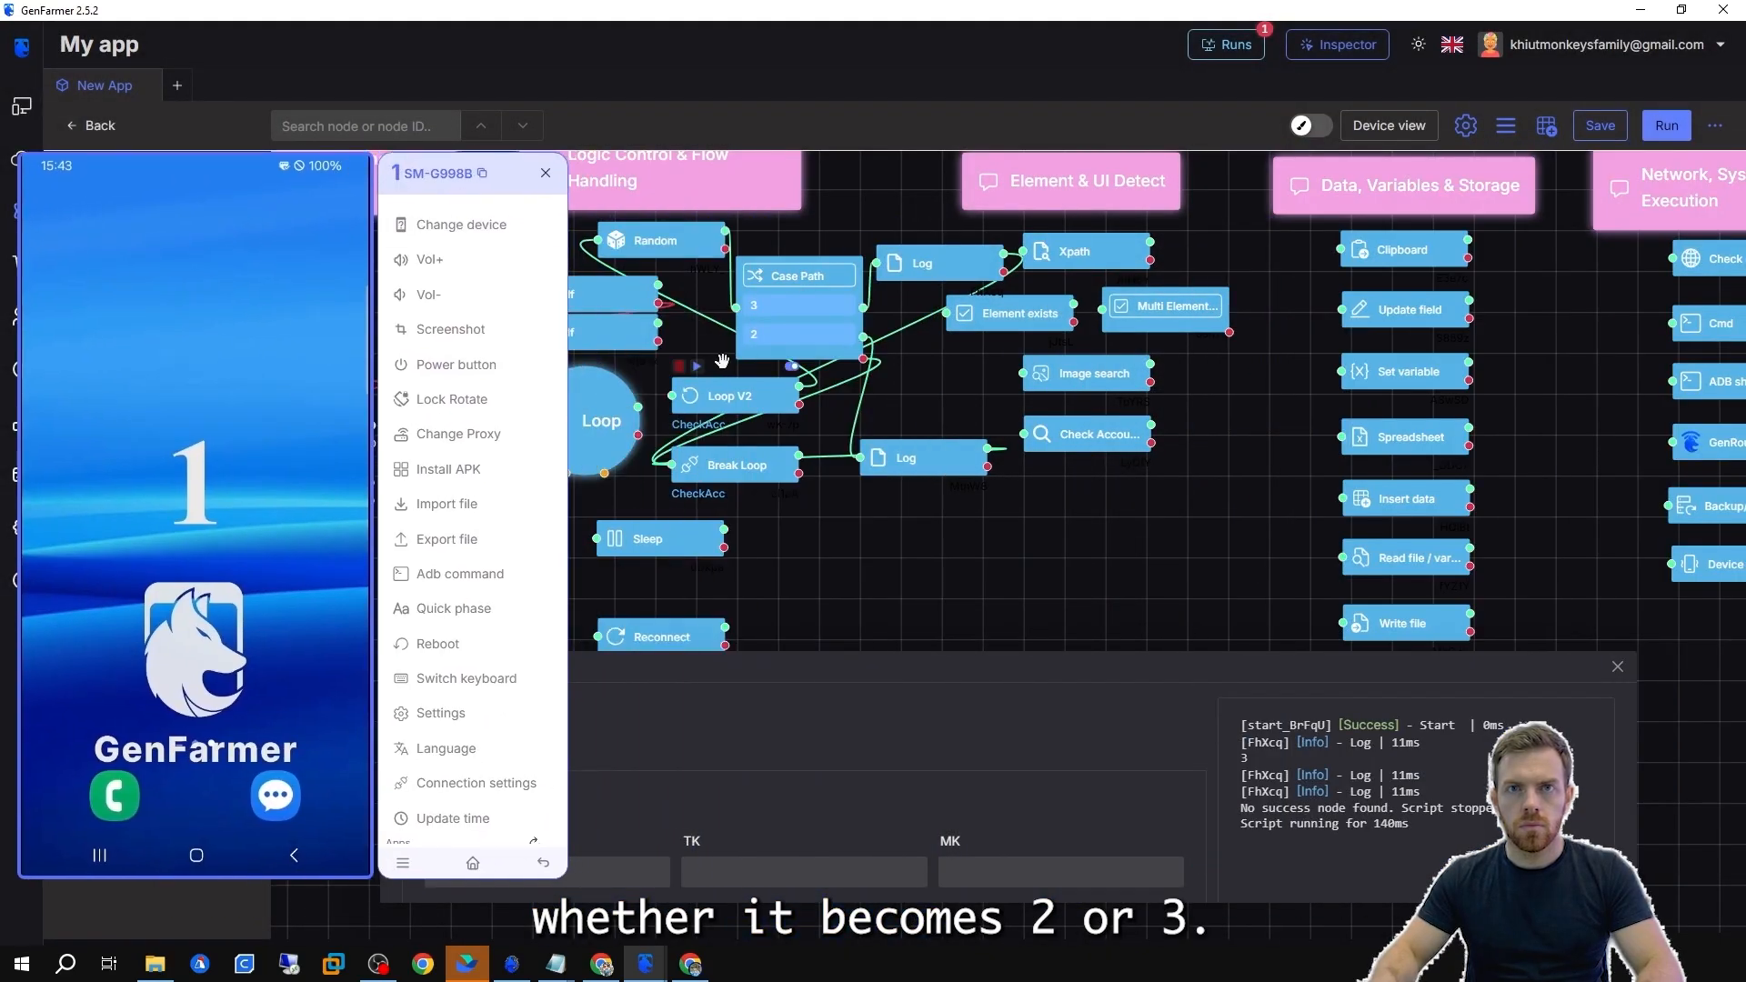
{"action": "left_click", "coordinate": [696, 369]}
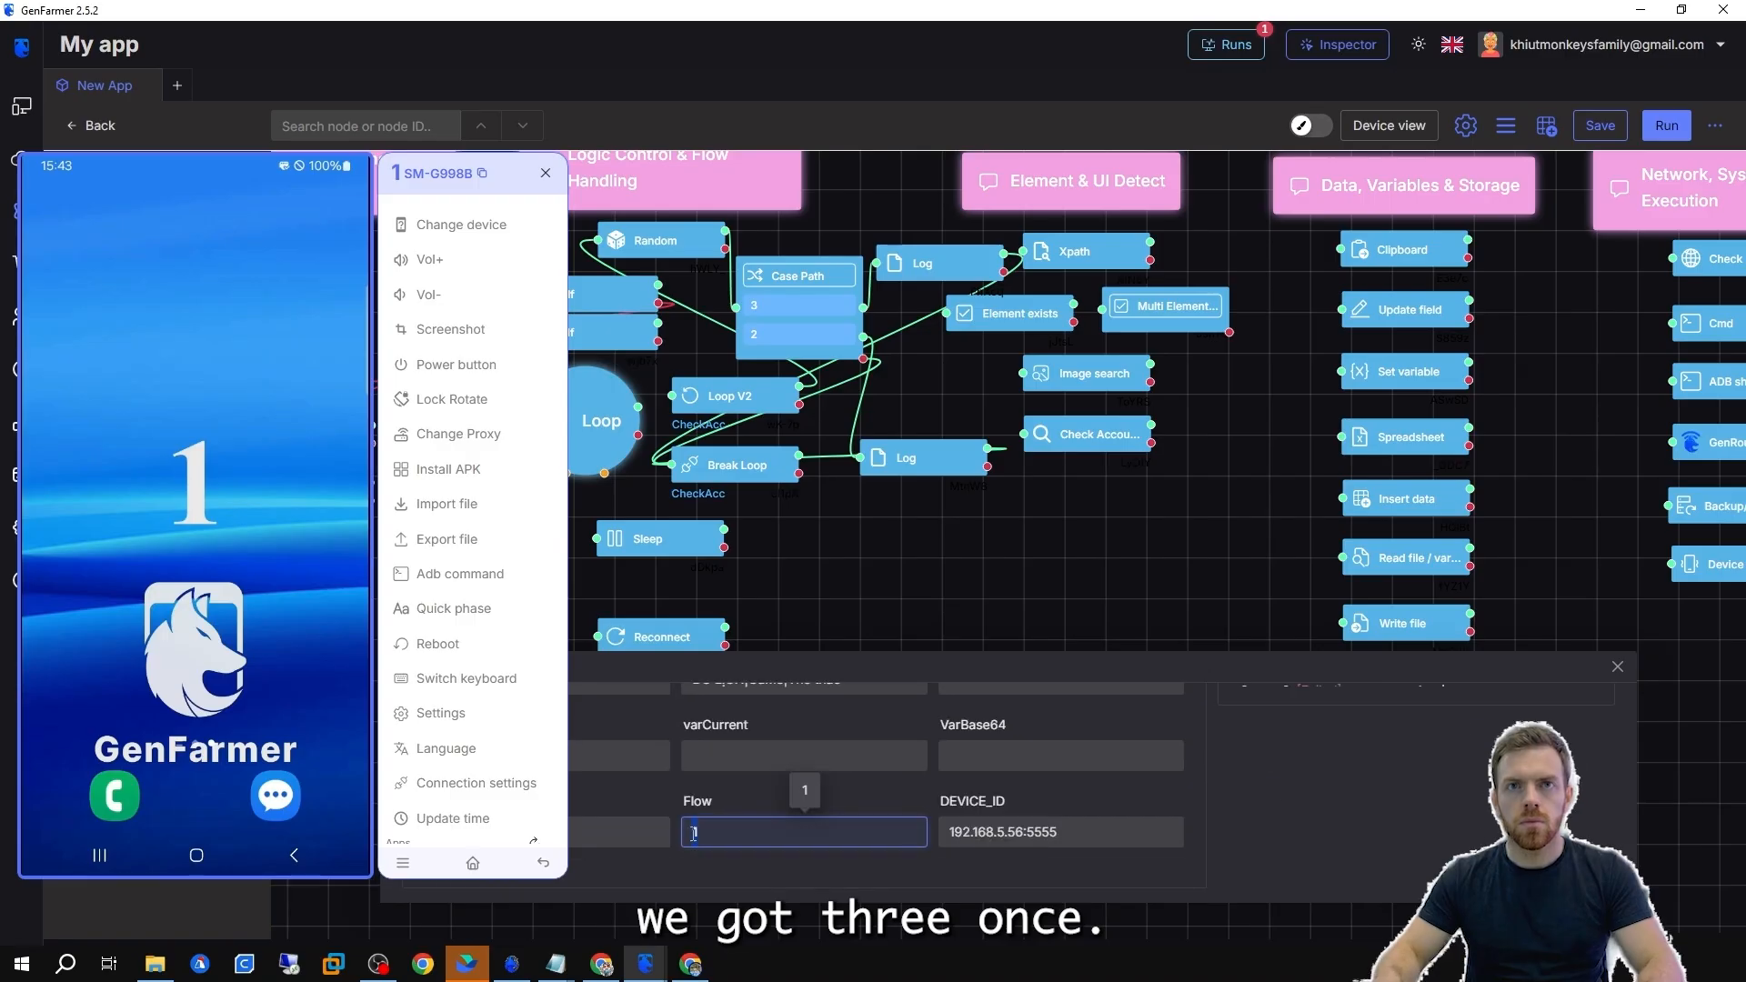
{"action": "left_click_drag", "start_coordinate": [388, 183], "coordinate": [1538, 184]}
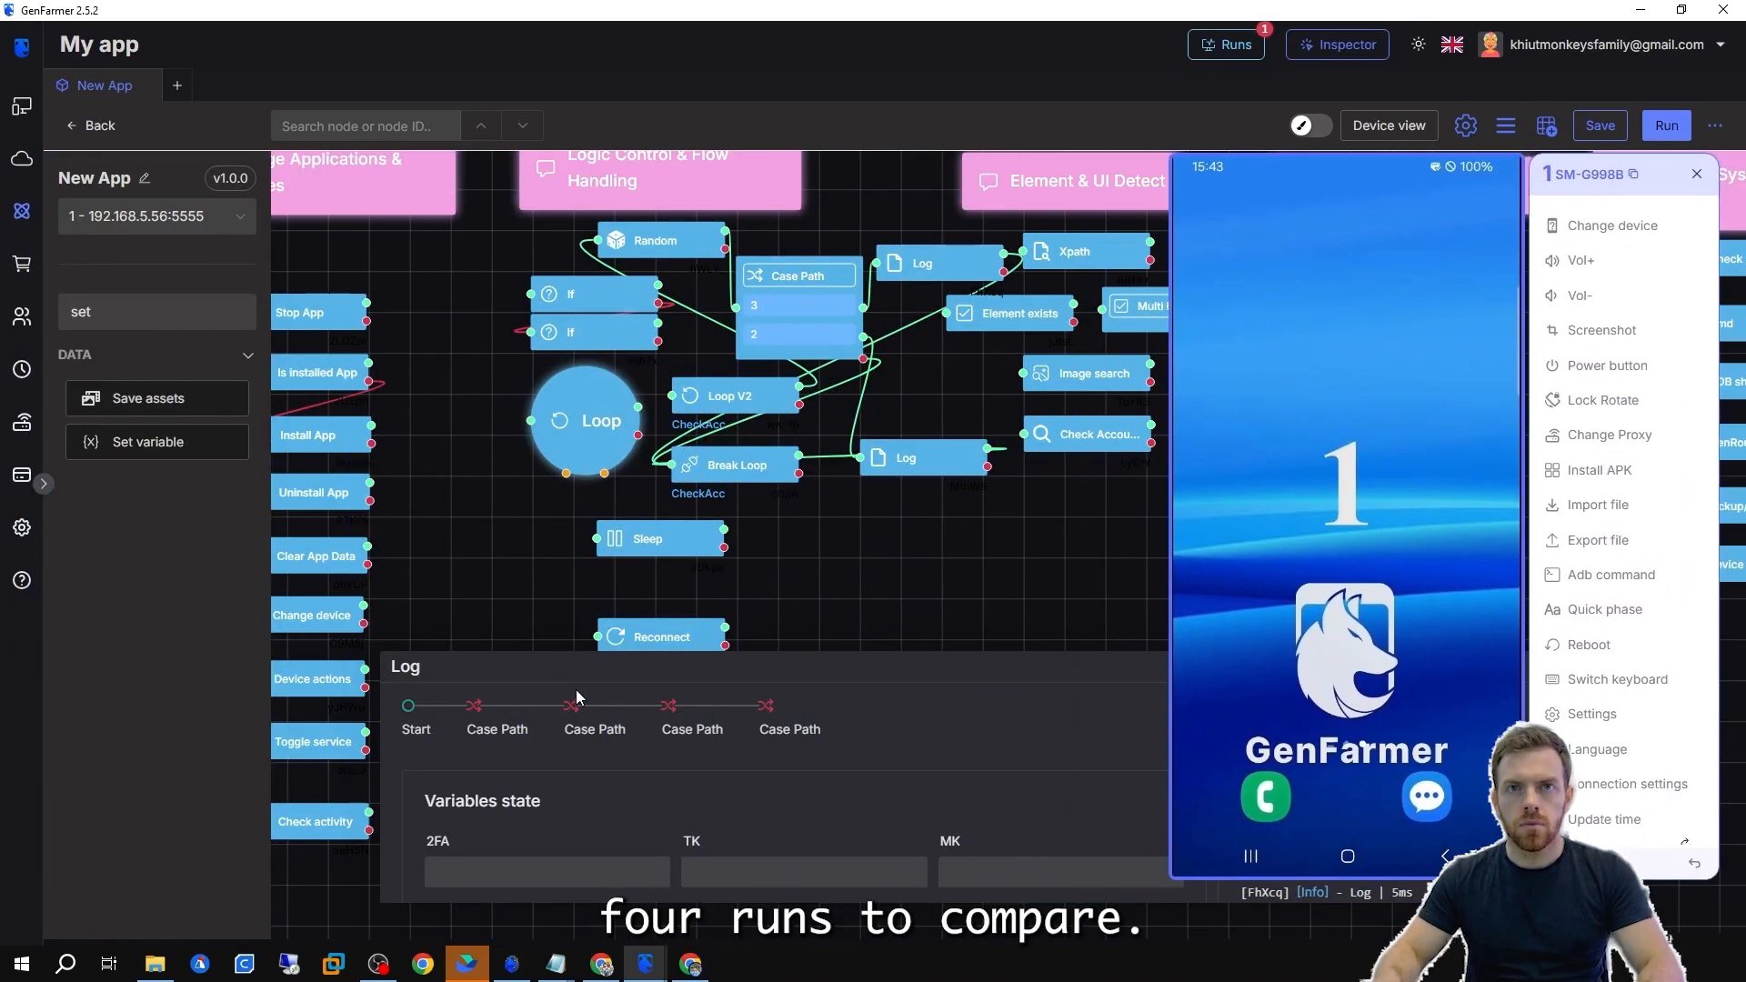
{"action": "double_click", "coordinate": [758, 400]}
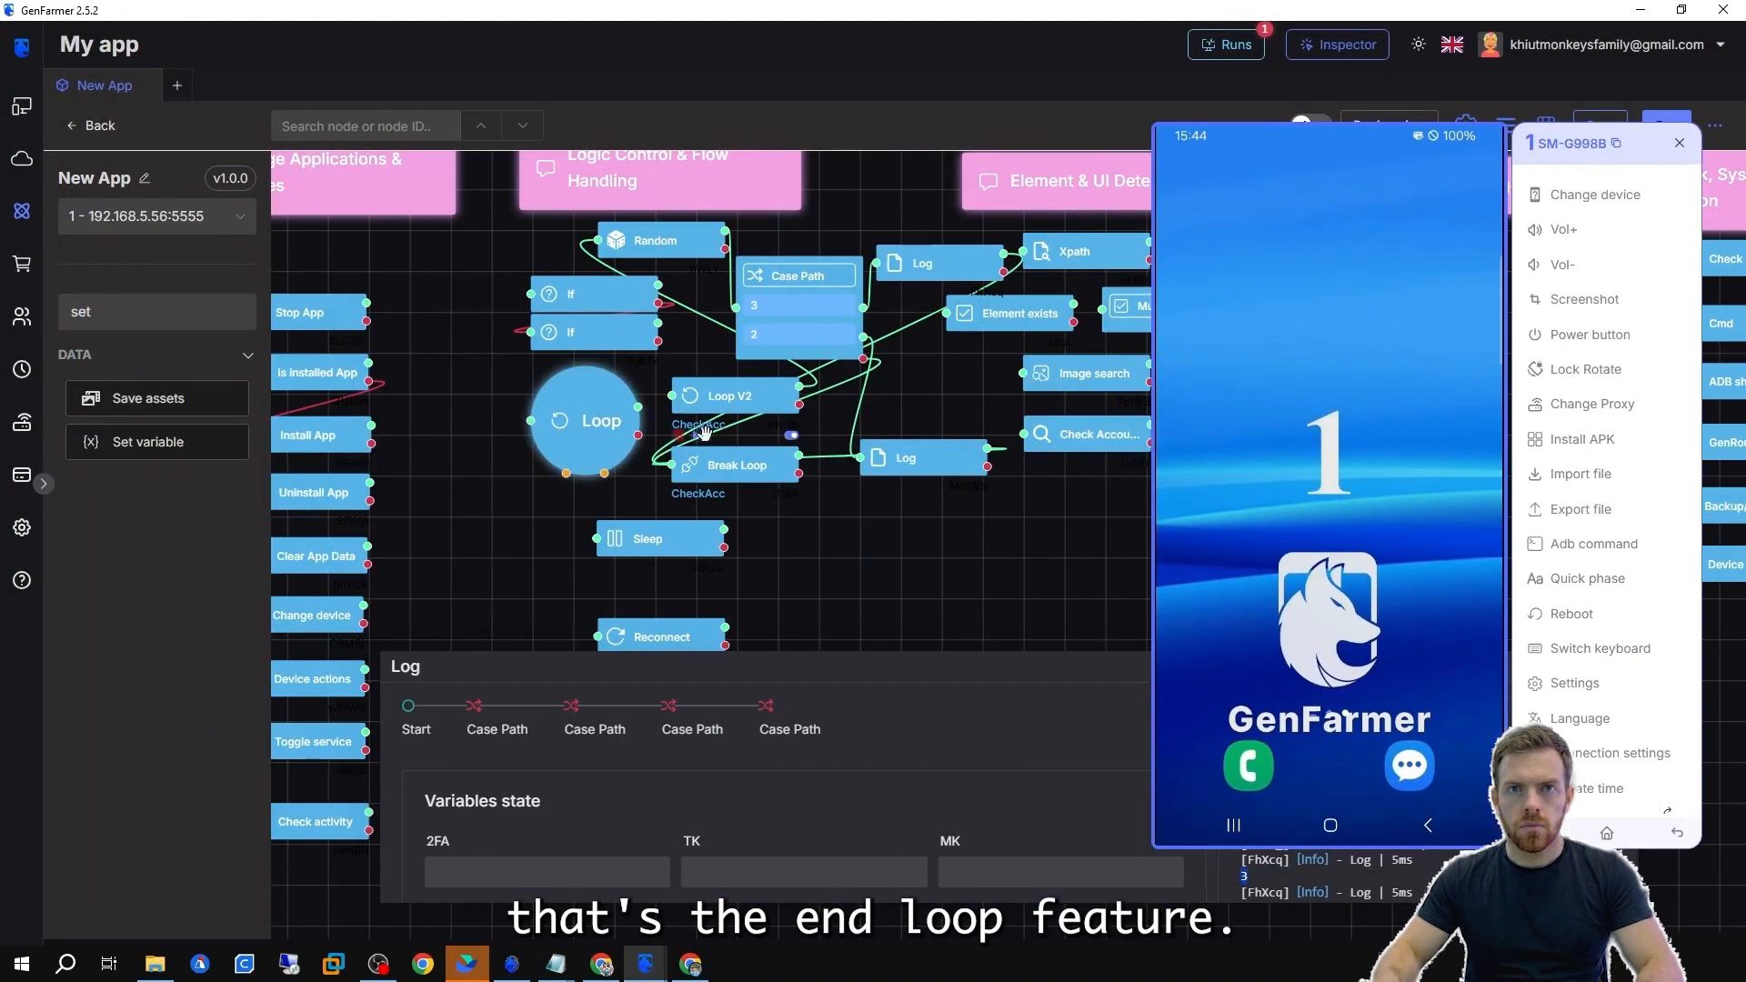
Switch the Loop V2 node to a While loop with the condition Flow = 3.
{"action": "double_click", "coordinate": [740, 393]}
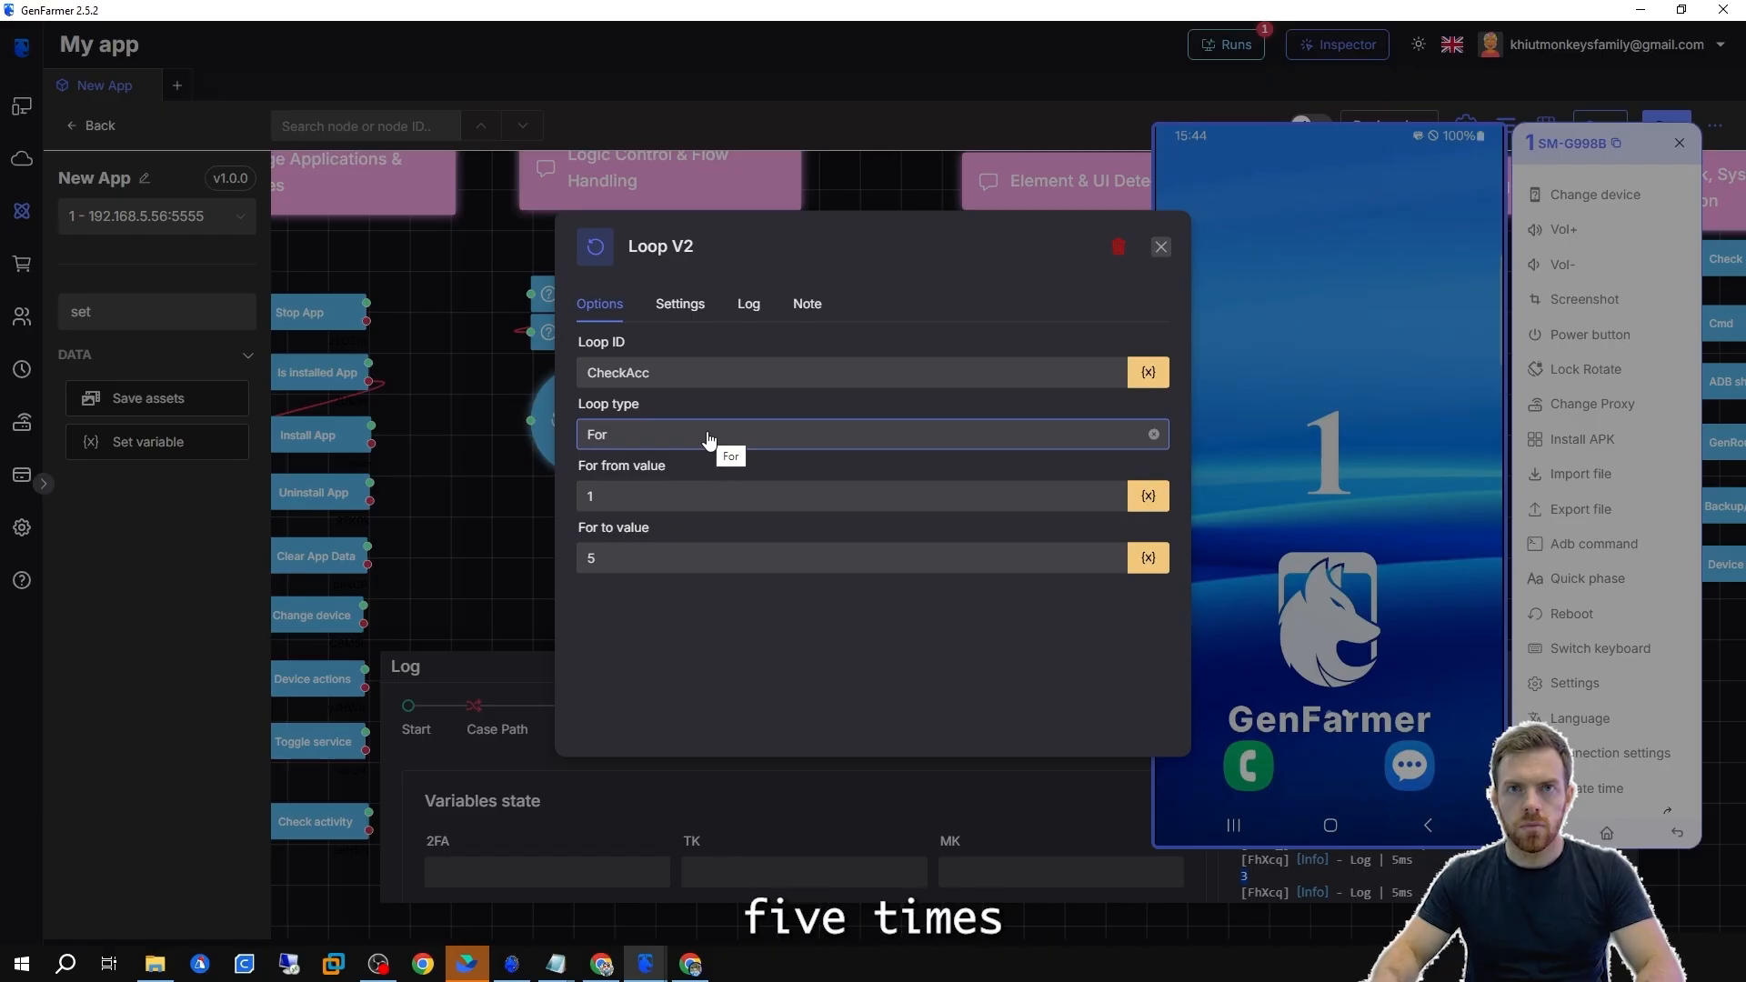
{"action": "left_click", "coordinate": [708, 439]}
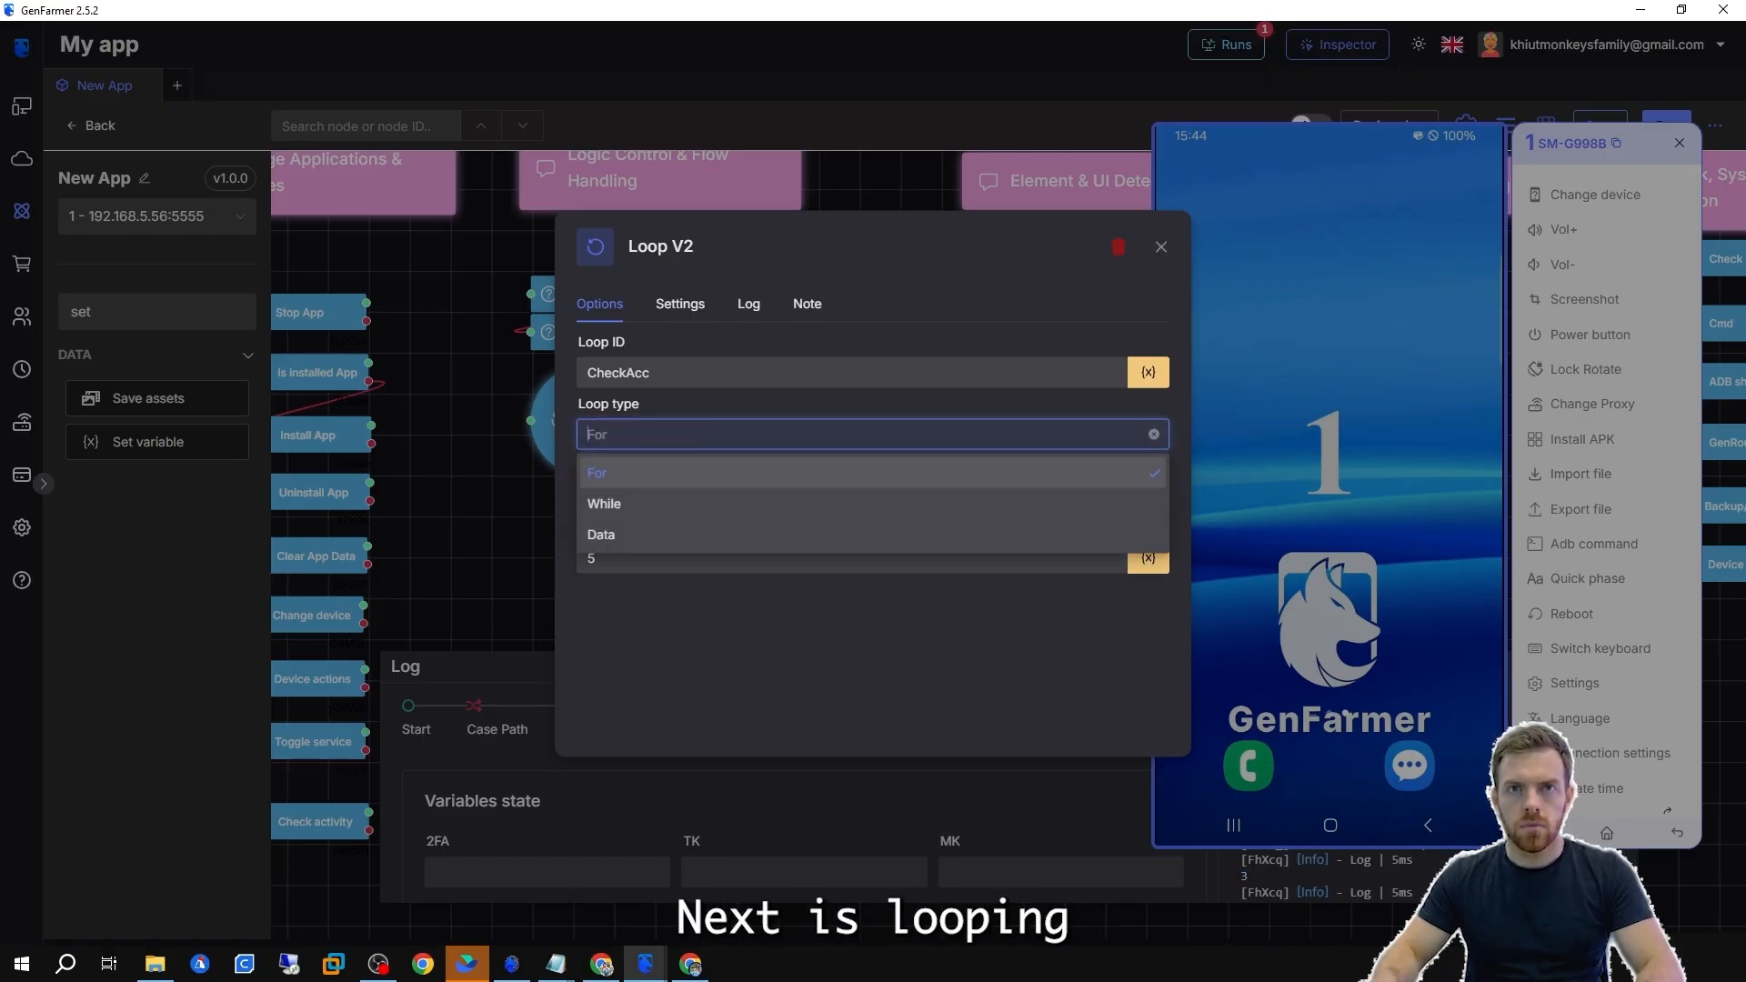
{"action": "left_click", "coordinate": [627, 502]}
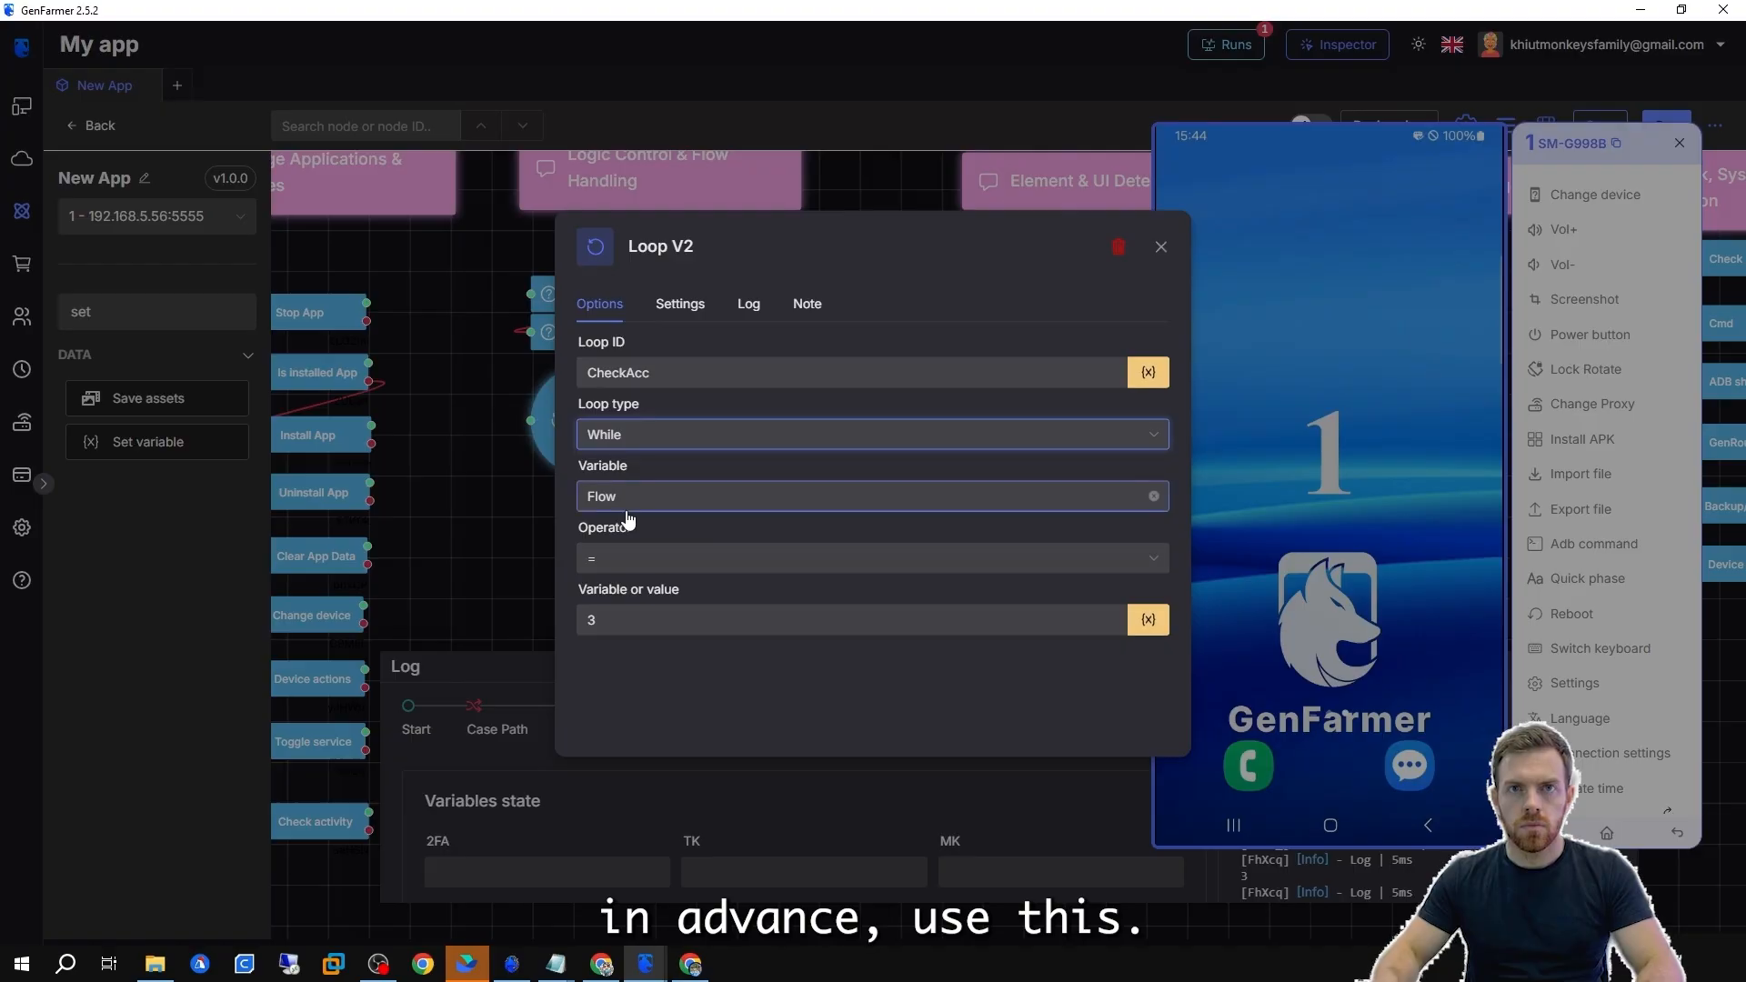
{"action": "left_click", "coordinate": [680, 500]}
{"action": "scroll", "coordinate": [641, 687], "scroll_direction": "down", "scroll_amount": 5}
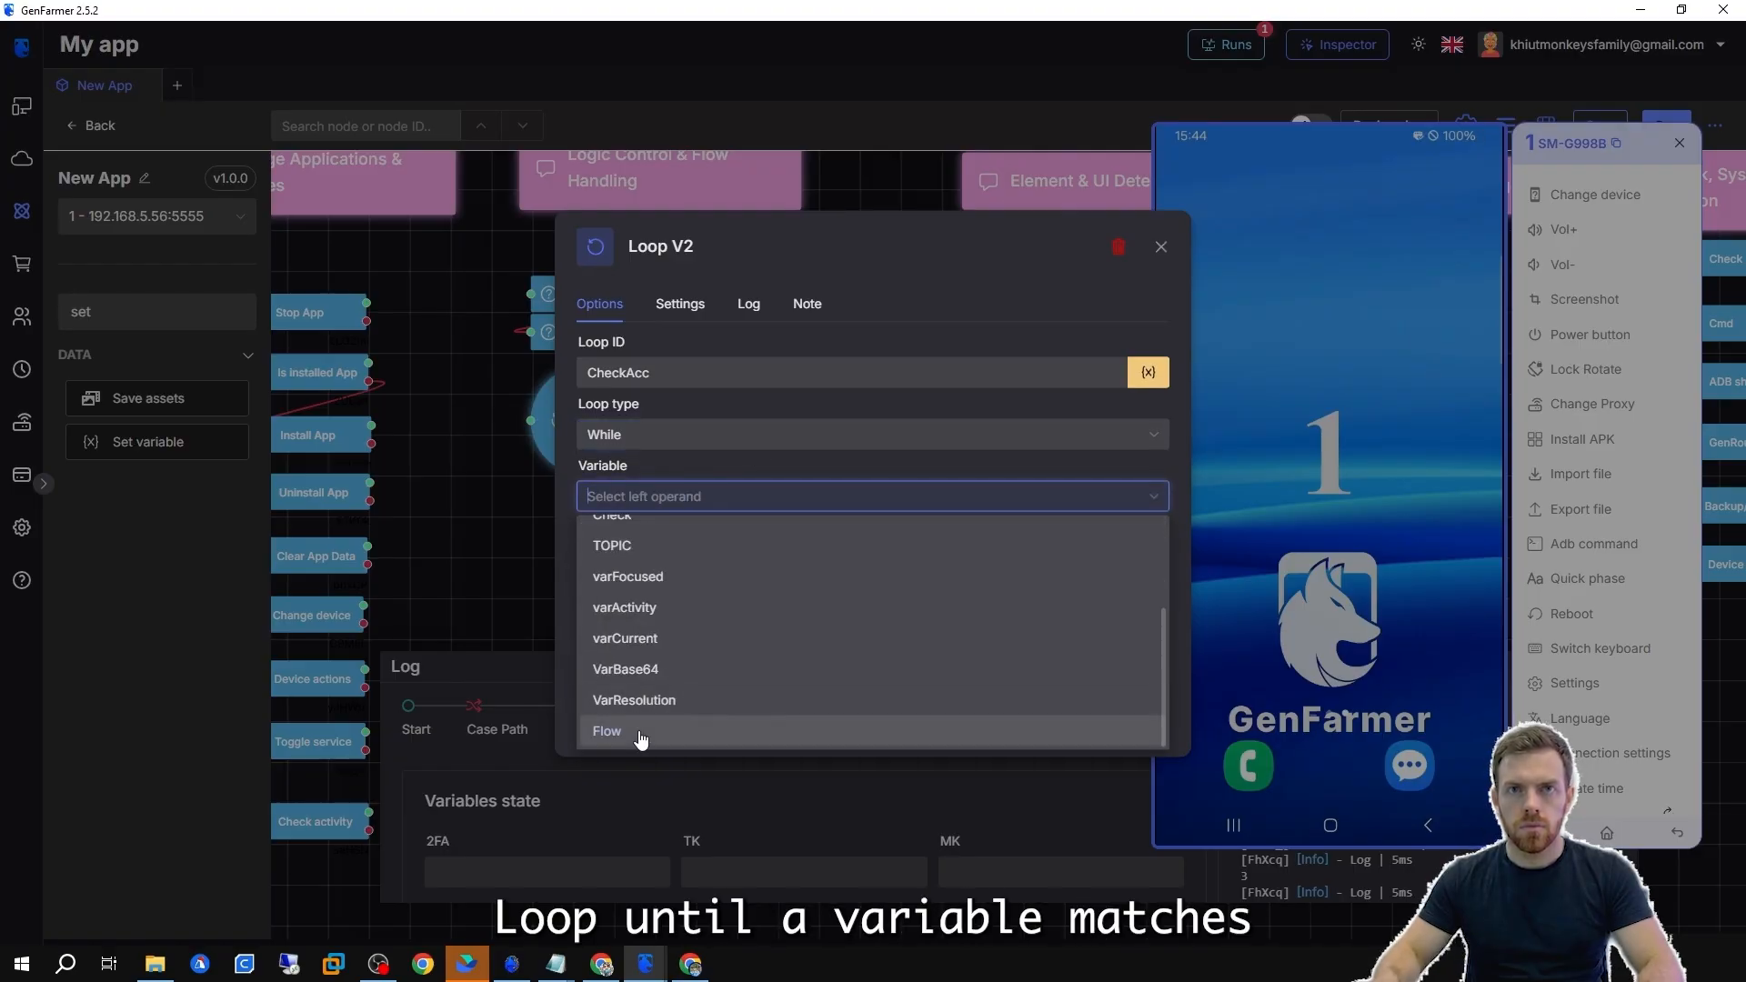
{"action": "left_click", "coordinate": [627, 725]}
{"action": "left_click", "coordinate": [580, 620]}
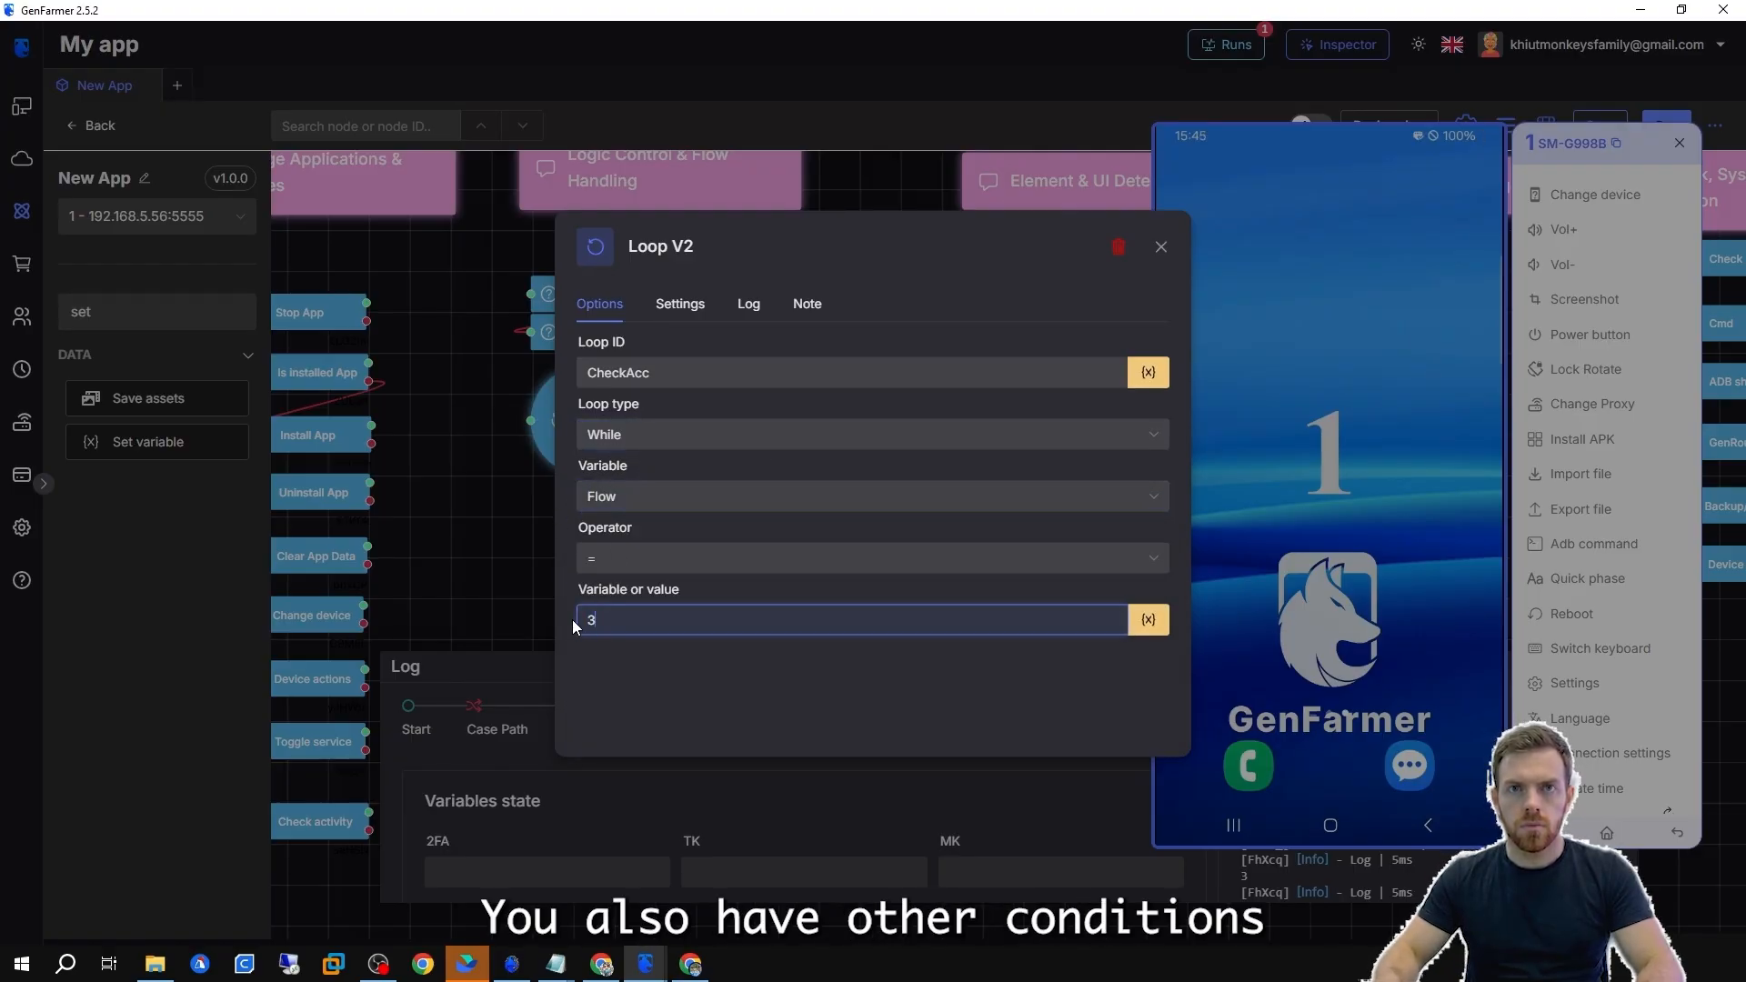
{"action": "left_click", "coordinate": [766, 561]}
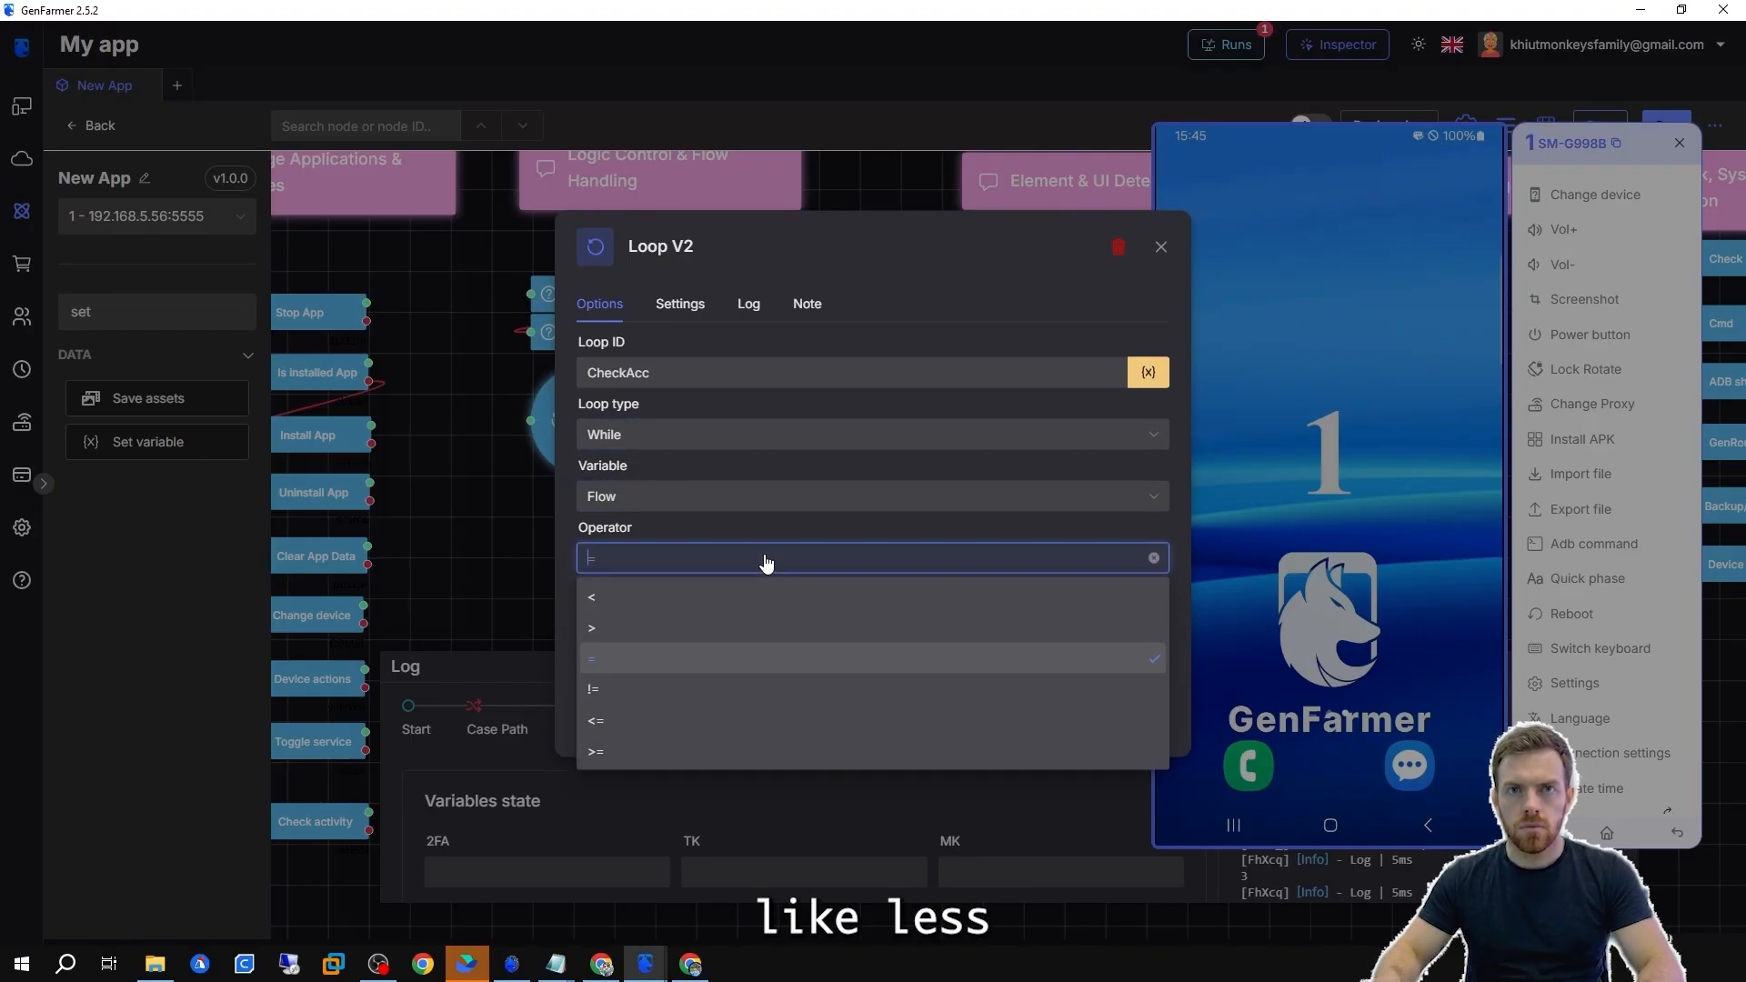
{"action": "left_click", "coordinate": [678, 621]}
{"action": "left_click", "coordinate": [678, 559]}
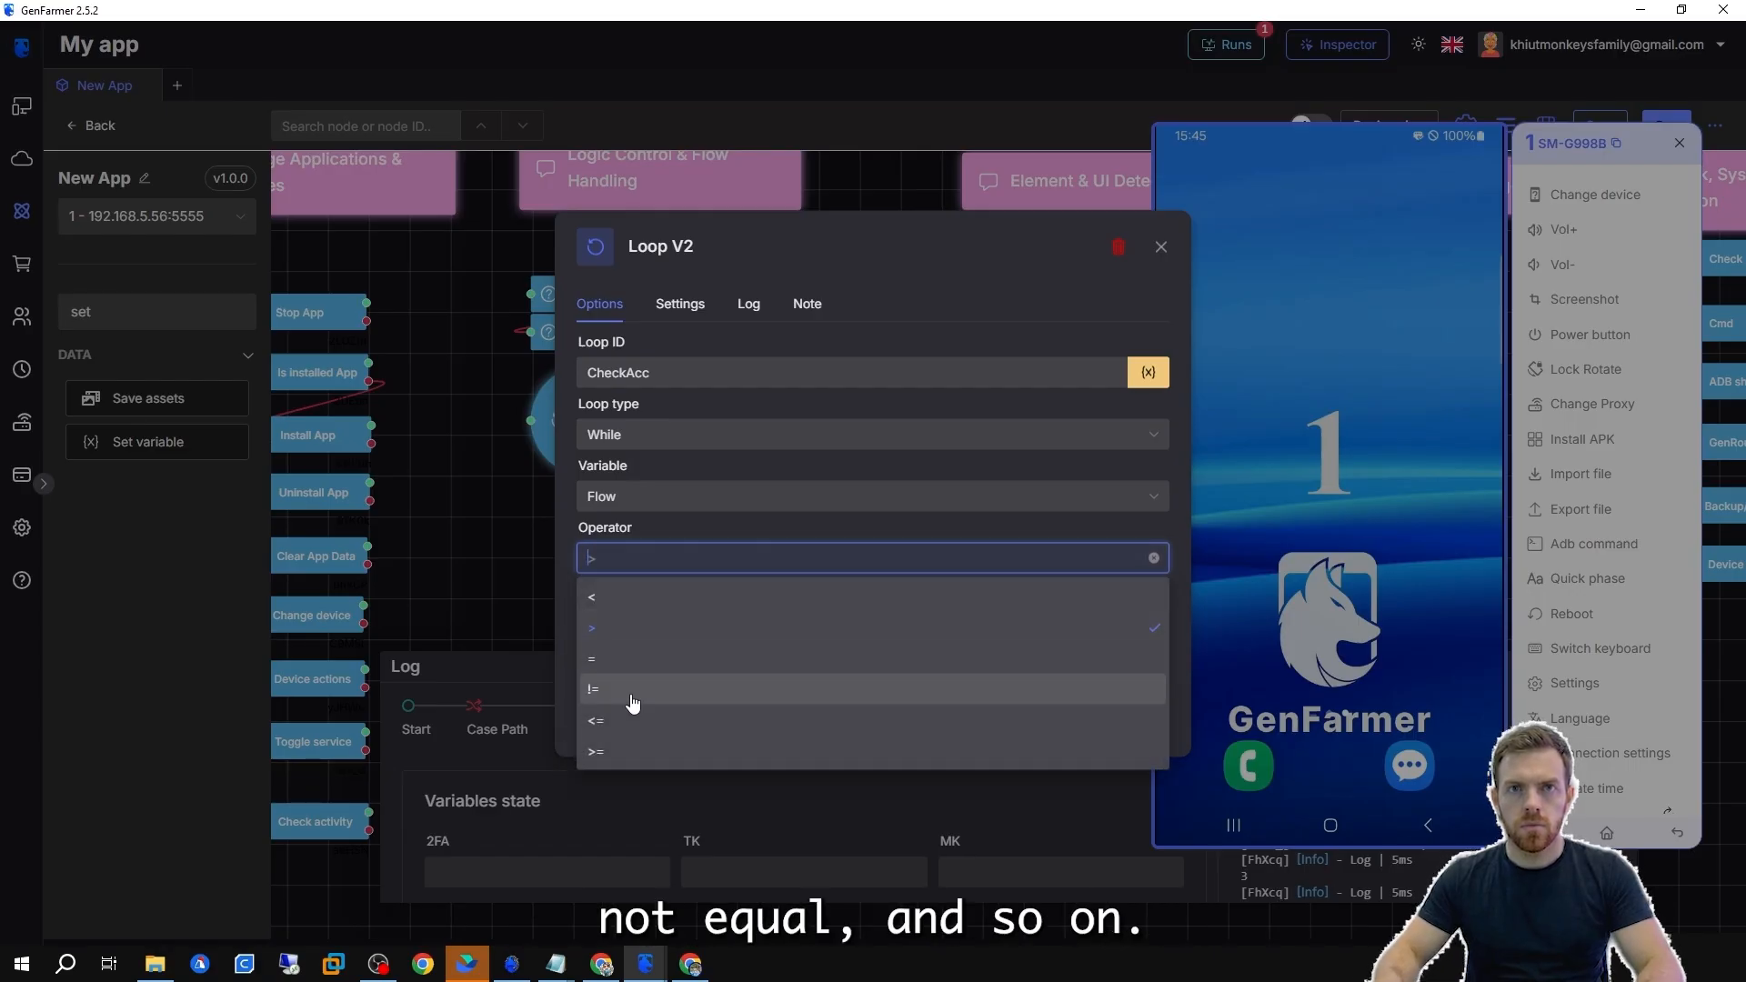
{"action": "left_click", "coordinate": [627, 664]}
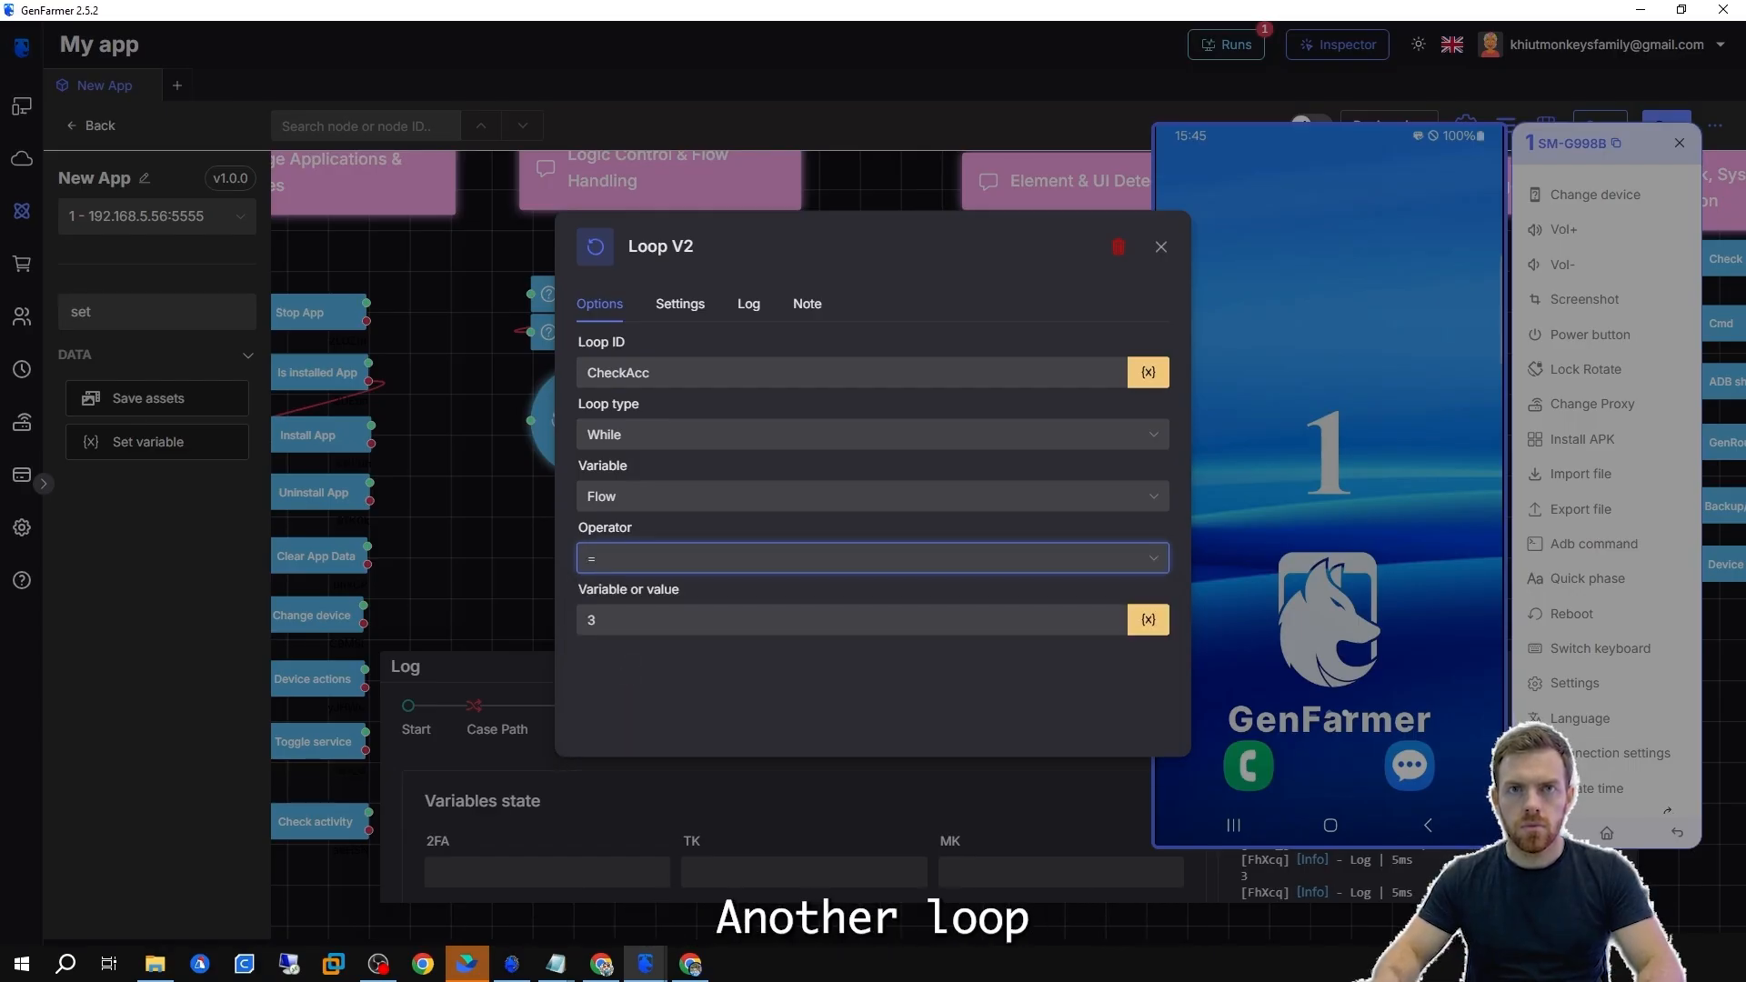
Change the Loop V2 node to a Data loop and set its spreadsheet ref key to the Flow variable.
{"action": "left_click", "coordinate": [681, 500]}
{"action": "left_click", "coordinate": [673, 443]}
{"action": "left_click", "coordinate": [653, 539]}
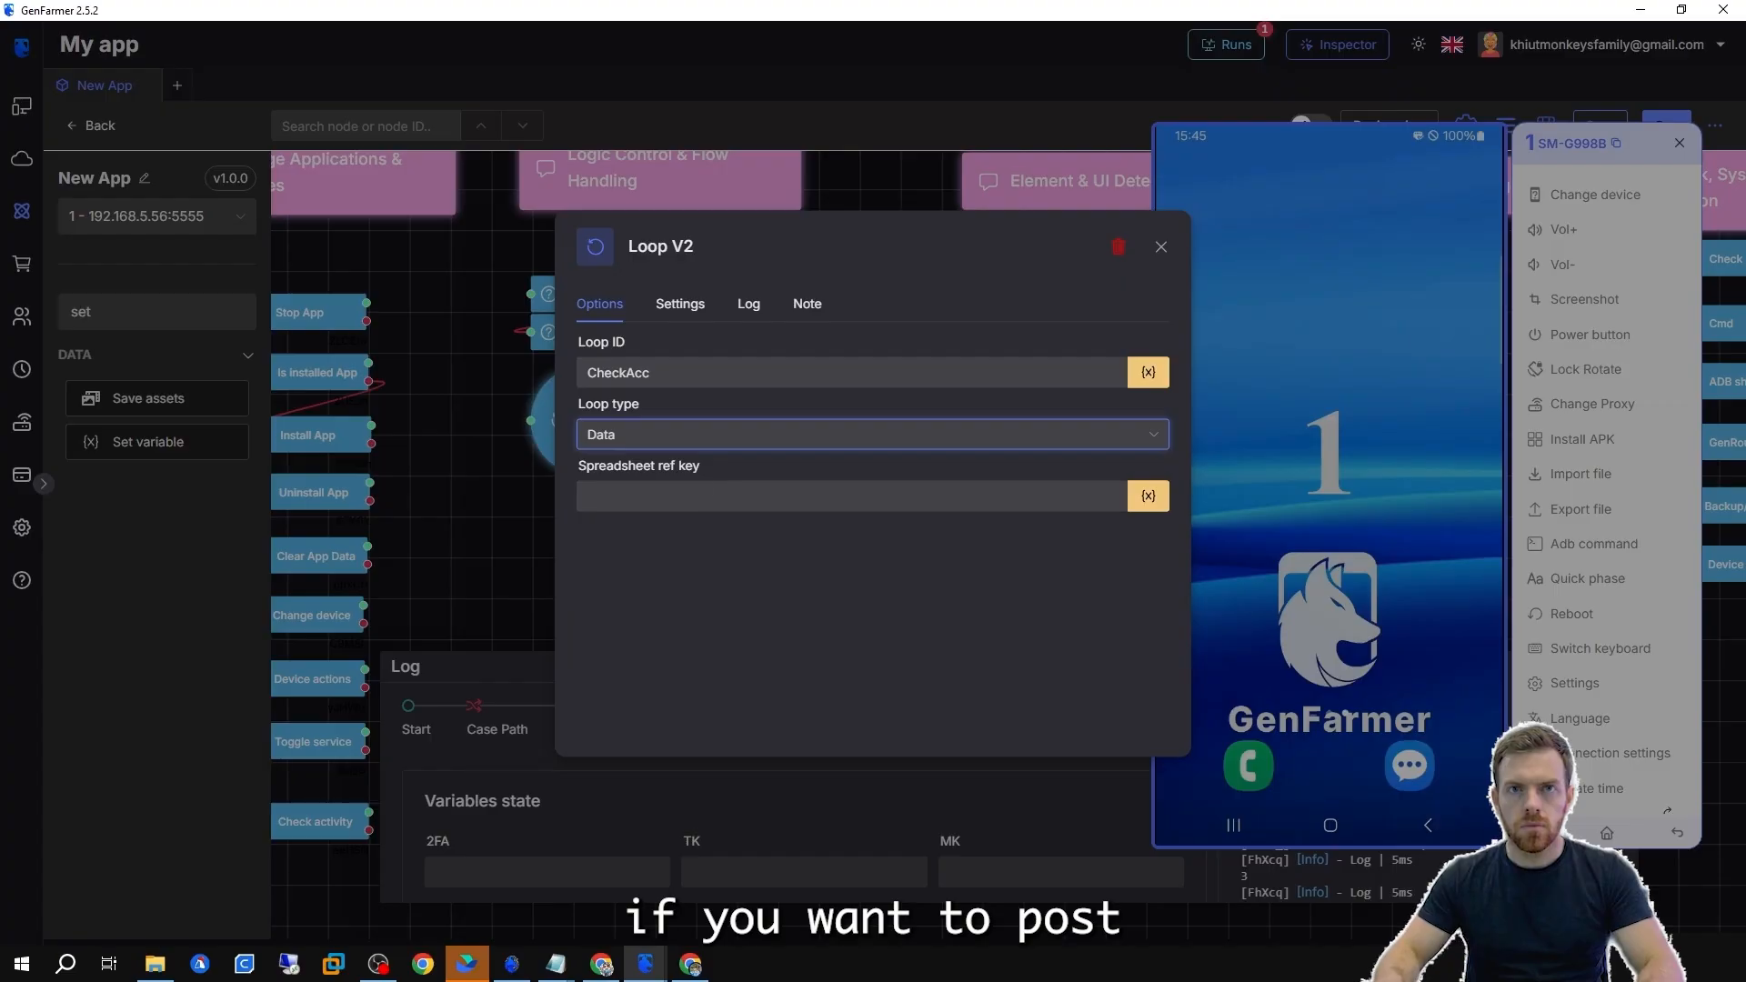
{"action": "left_click", "coordinate": [638, 437]}
{"action": "left_click", "coordinate": [603, 539]}
{"action": "left_click", "coordinate": [1149, 495]}
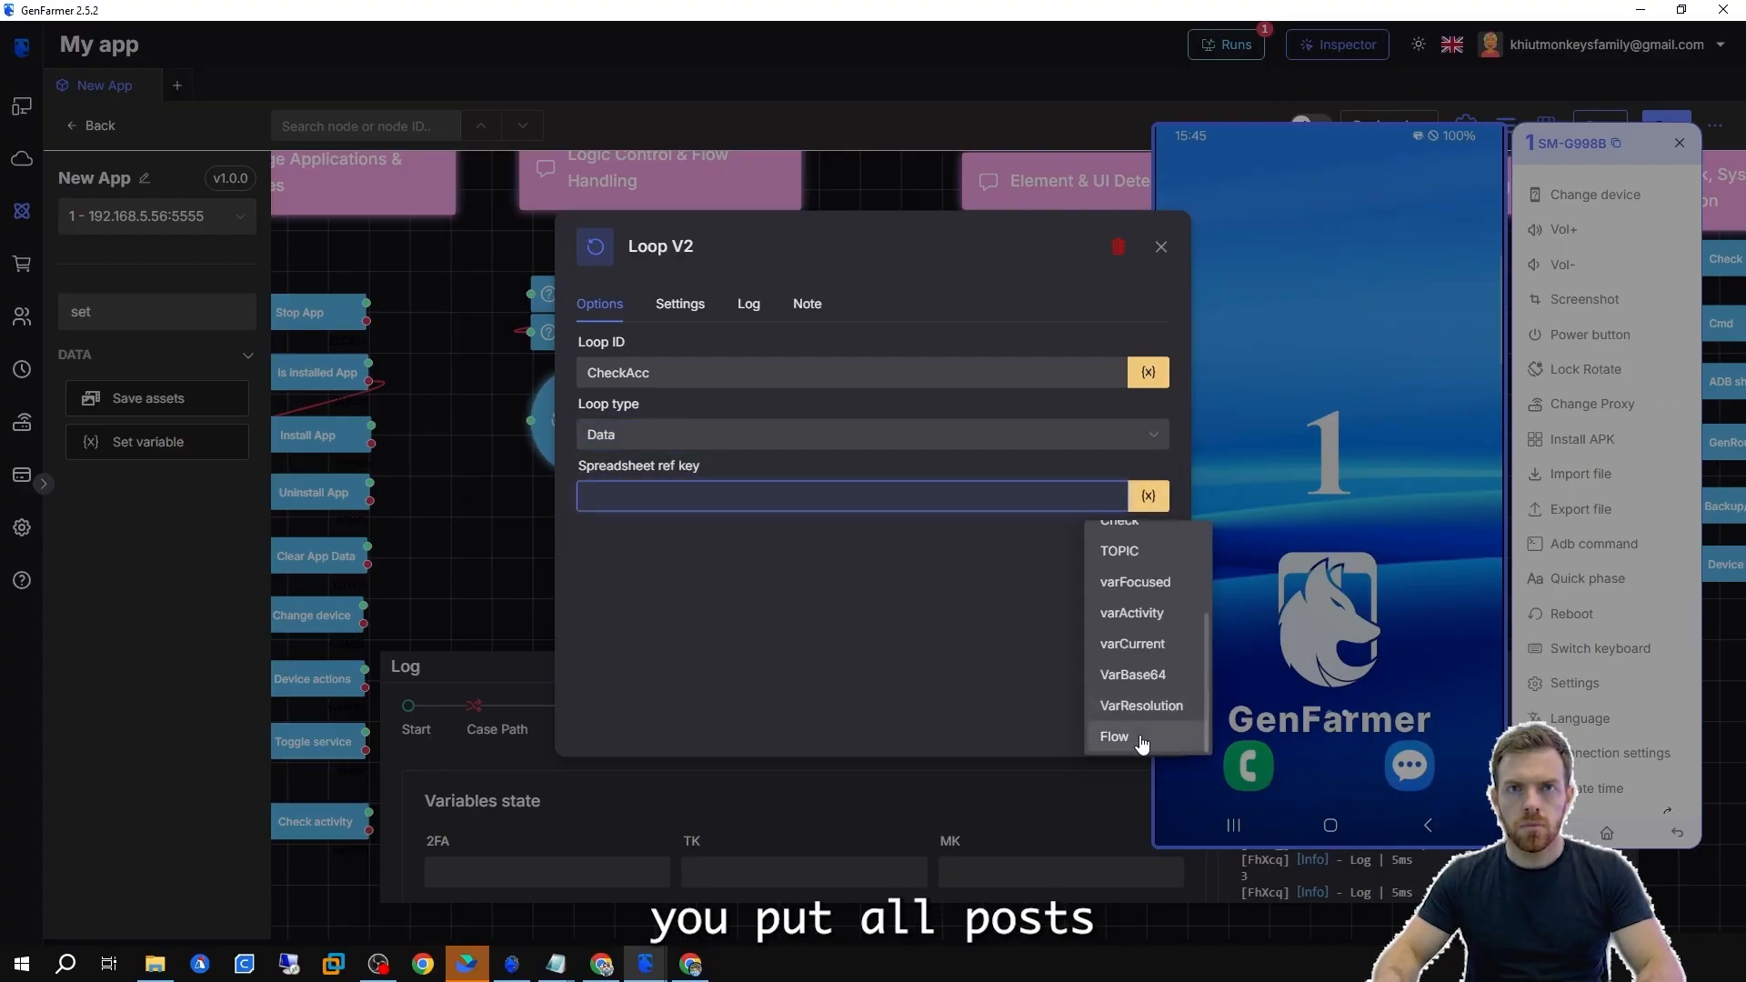
{"action": "left_click", "coordinate": [1112, 729]}
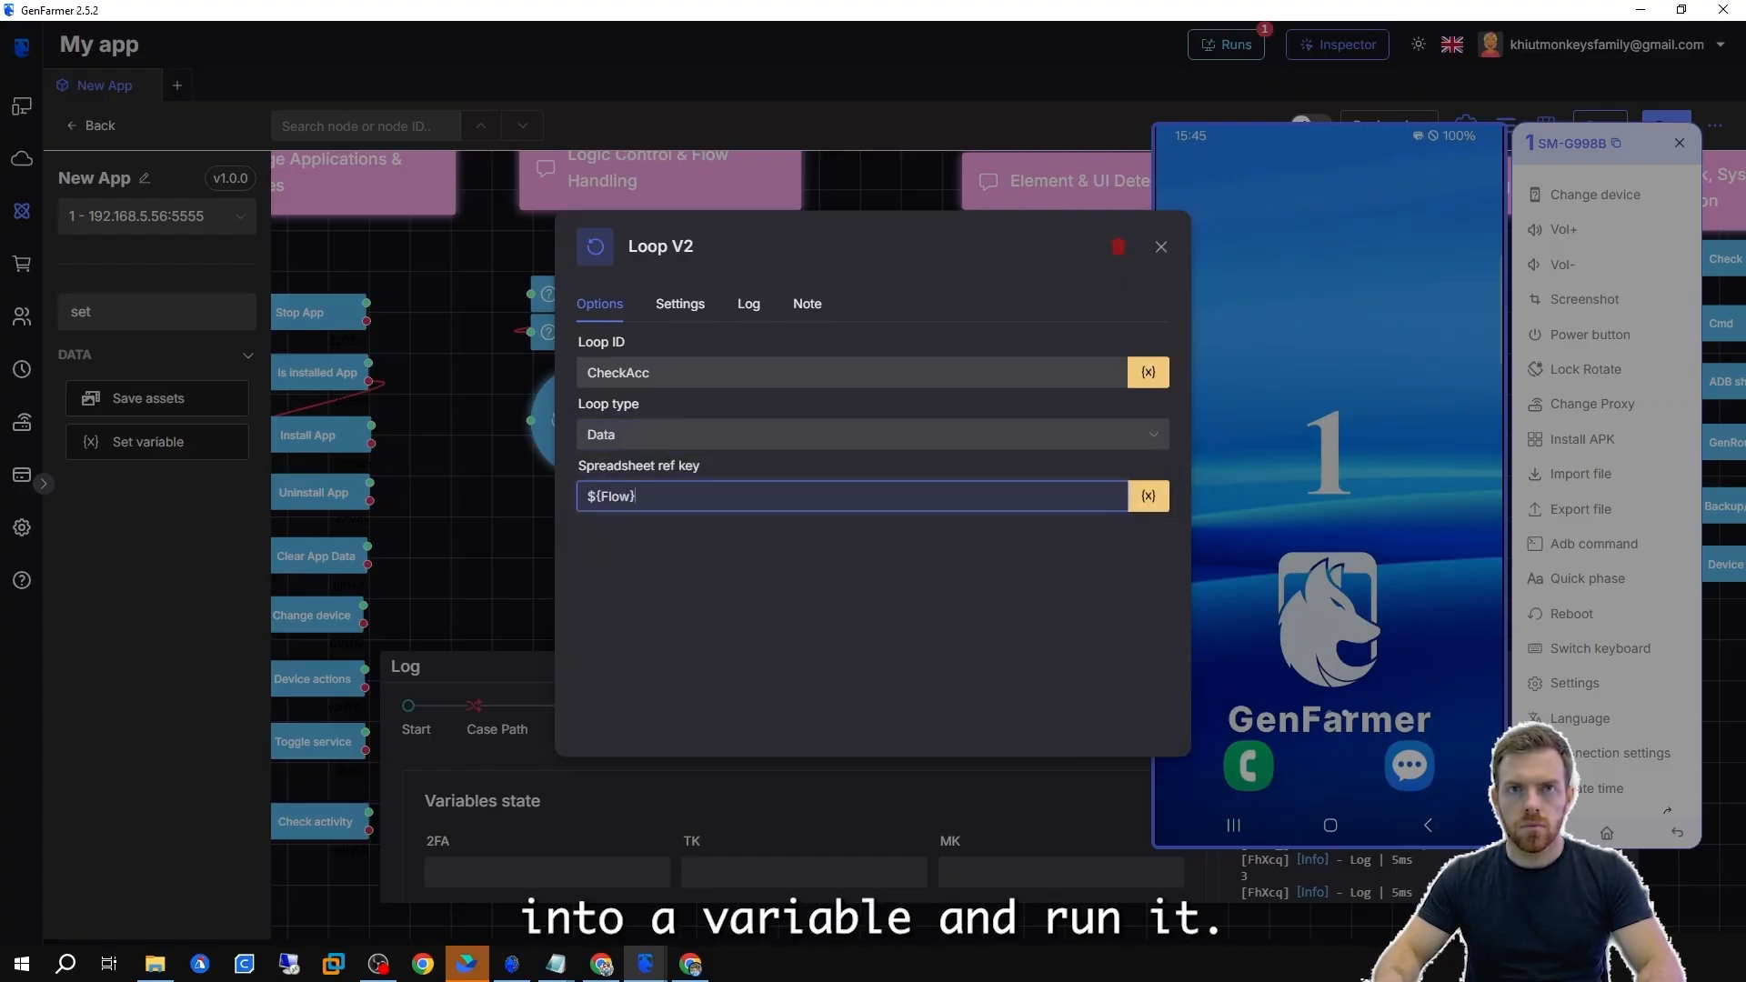
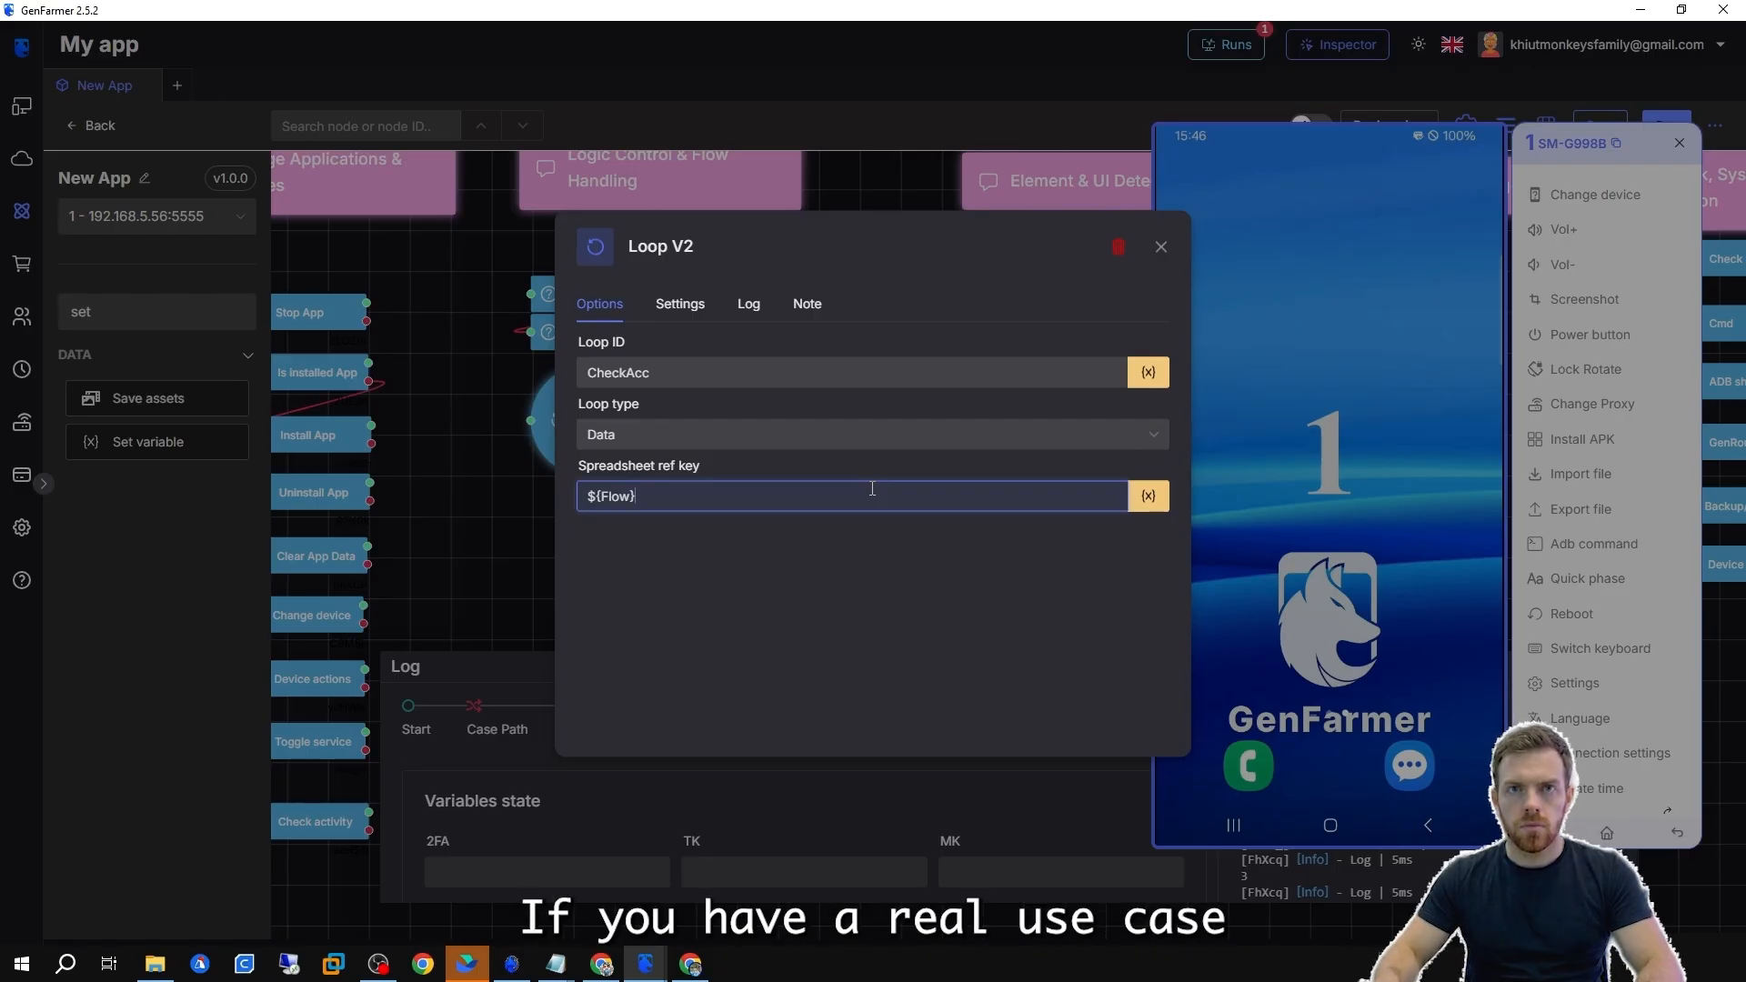
Open the Sleep node and set its fixed delay to 5 seconds.
{"action": "left_click", "coordinate": [477, 545]}
{"action": "scroll", "coordinate": [720, 533], "scroll_direction": "down", "scroll_amount": 1}
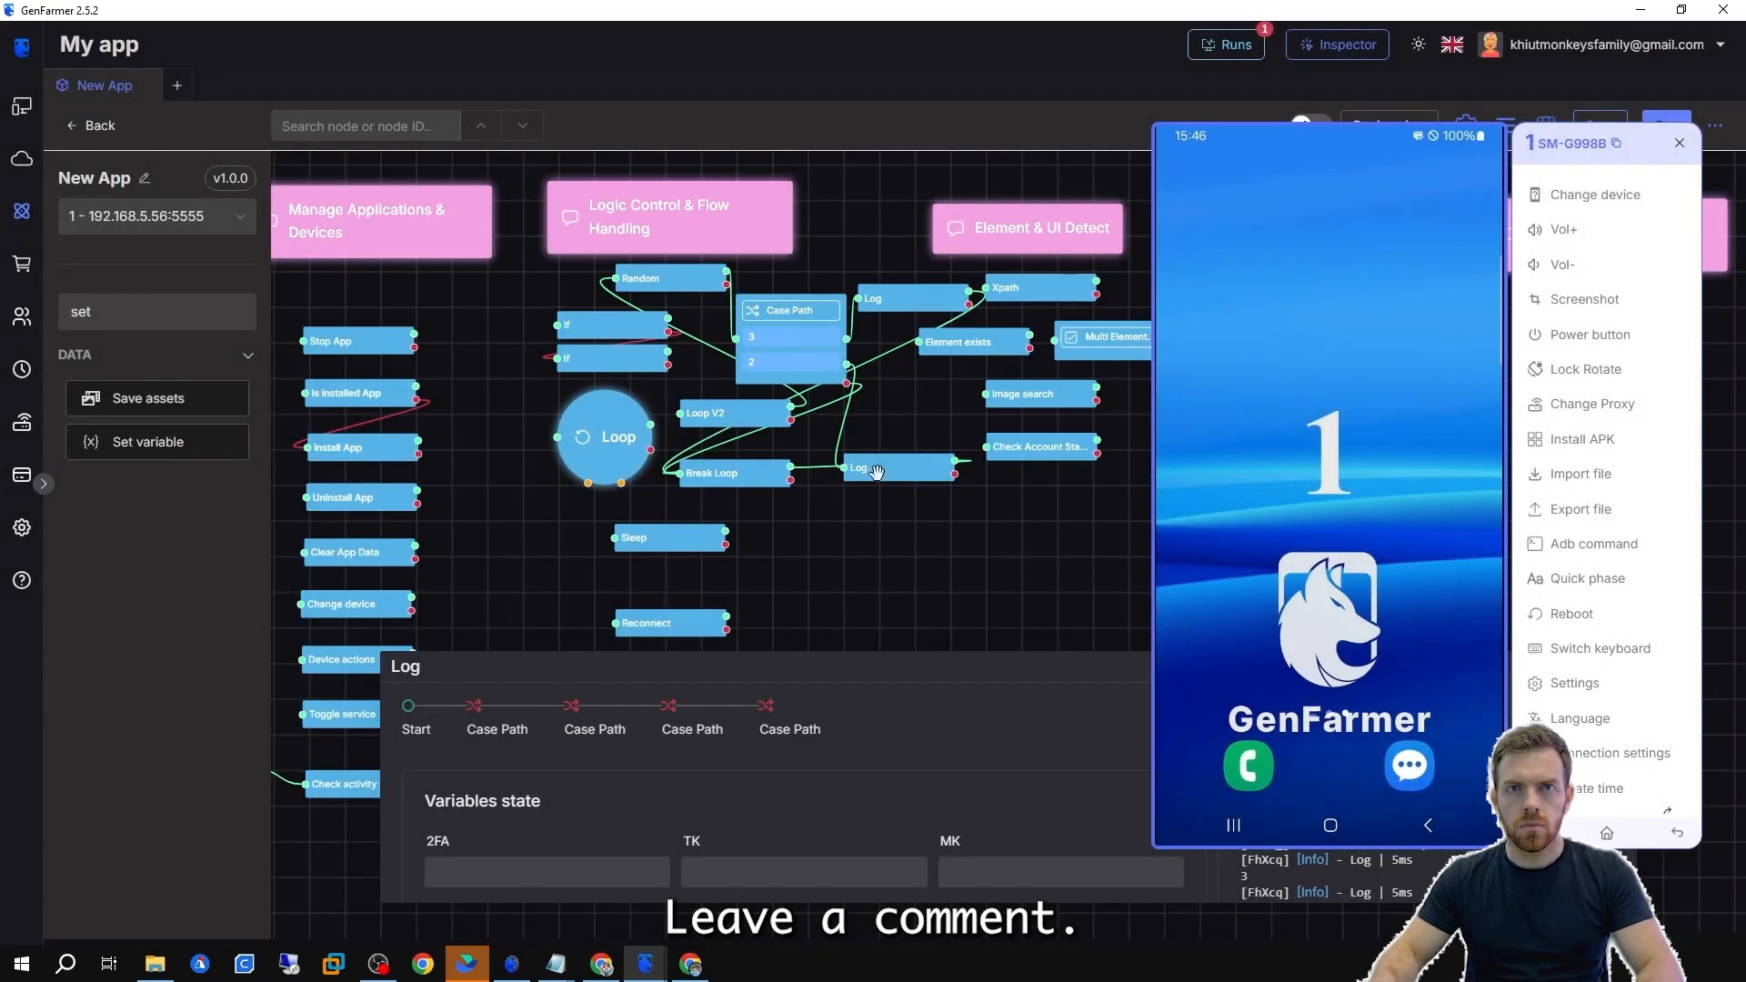
{"action": "left_click_drag", "start_coordinate": [787, 543], "coordinate": [863, 401]}
{"action": "scroll", "coordinate": [863, 401], "scroll_direction": "up", "scroll_amount": 2}
{"action": "left_click", "coordinate": [730, 403]}
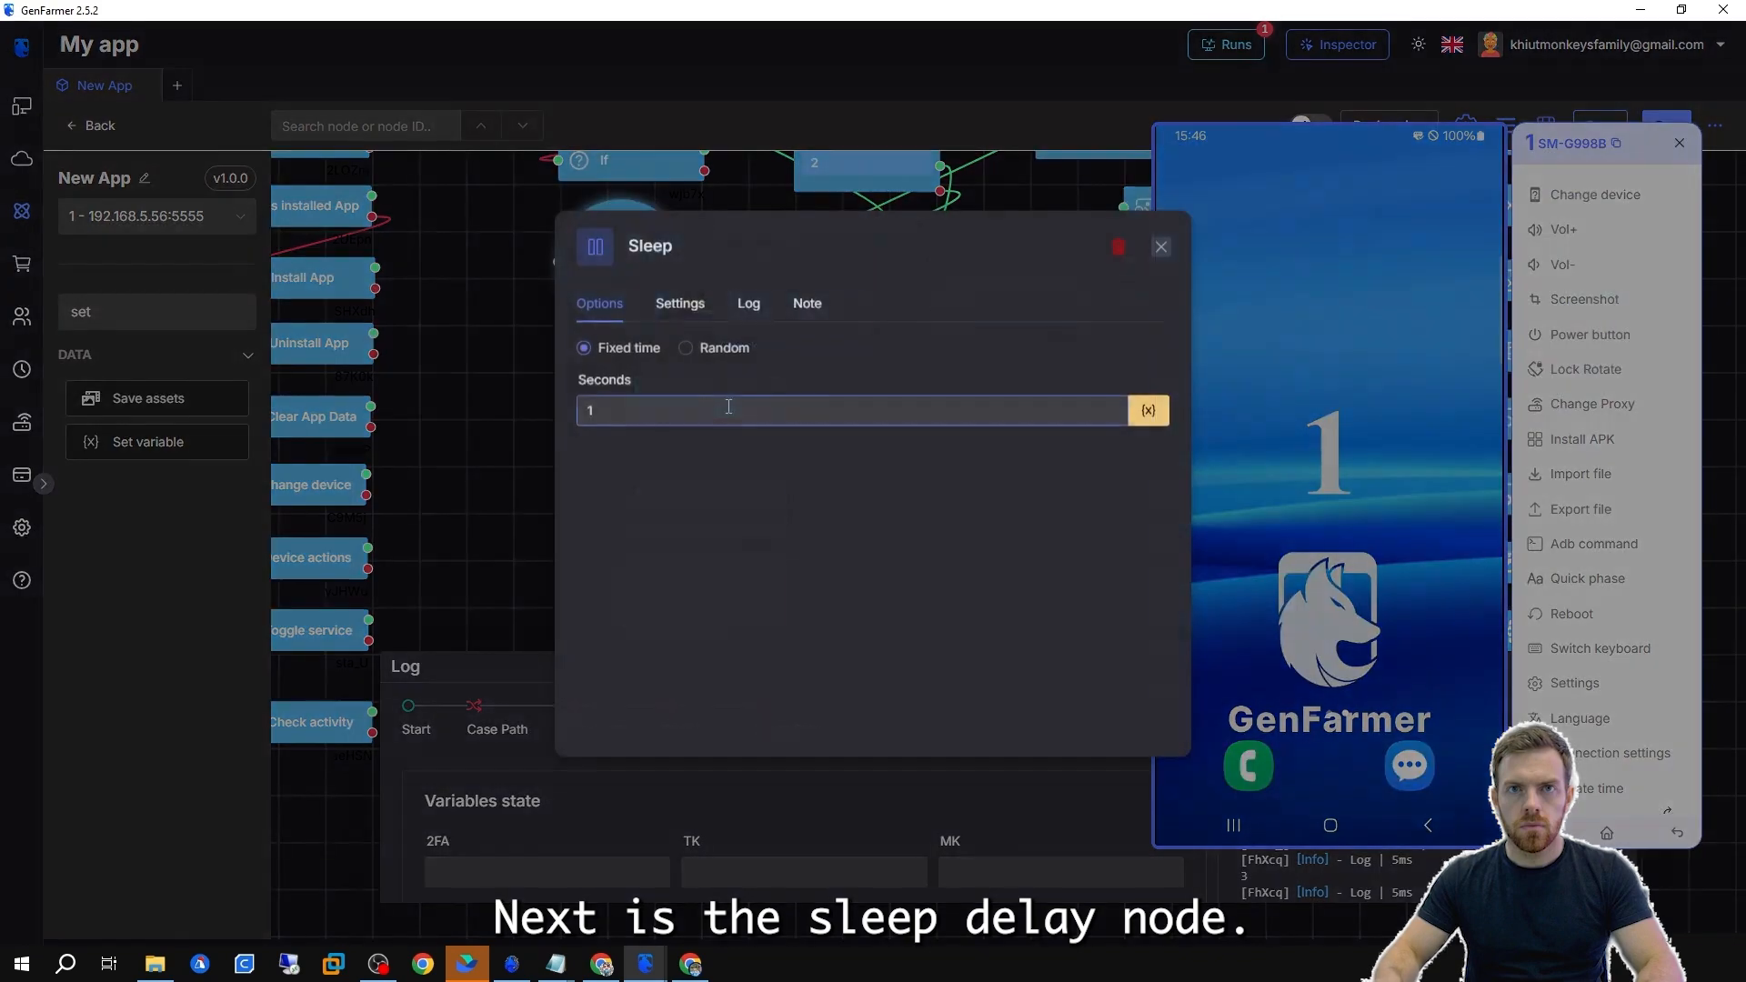
{"action": "left_click_drag", "start_coordinate": [728, 407], "coordinate": [575, 420]}
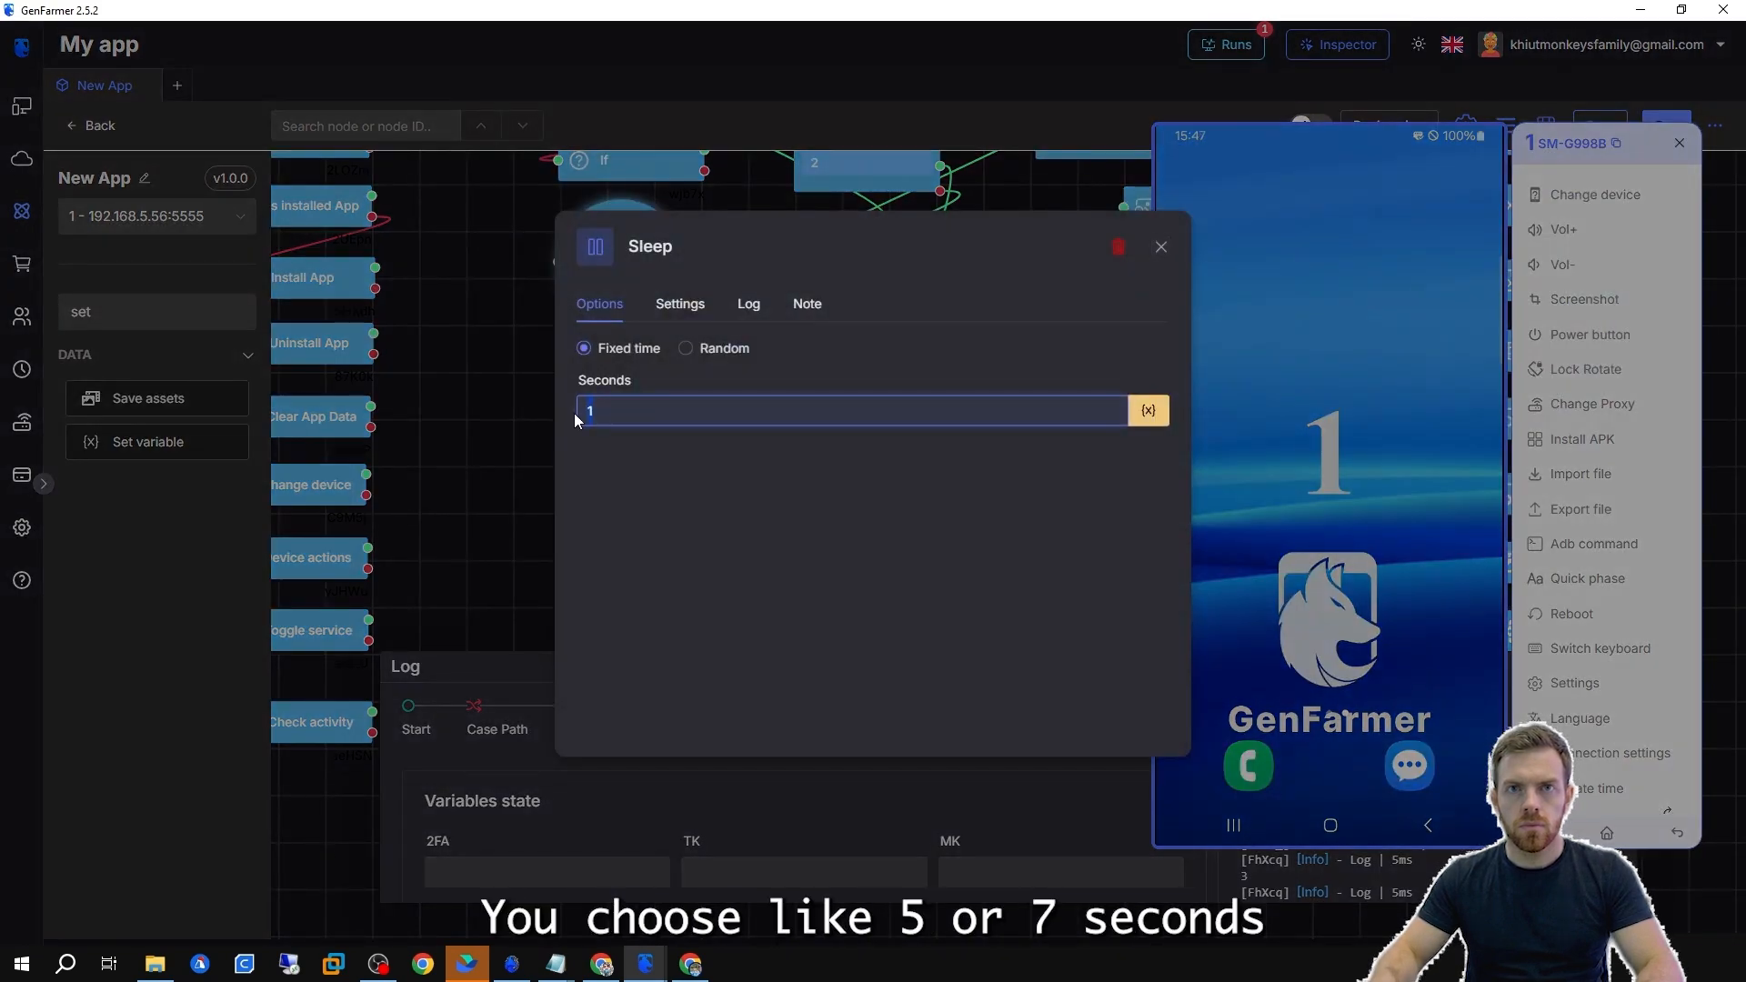
{"action": "type", "text": "5"}
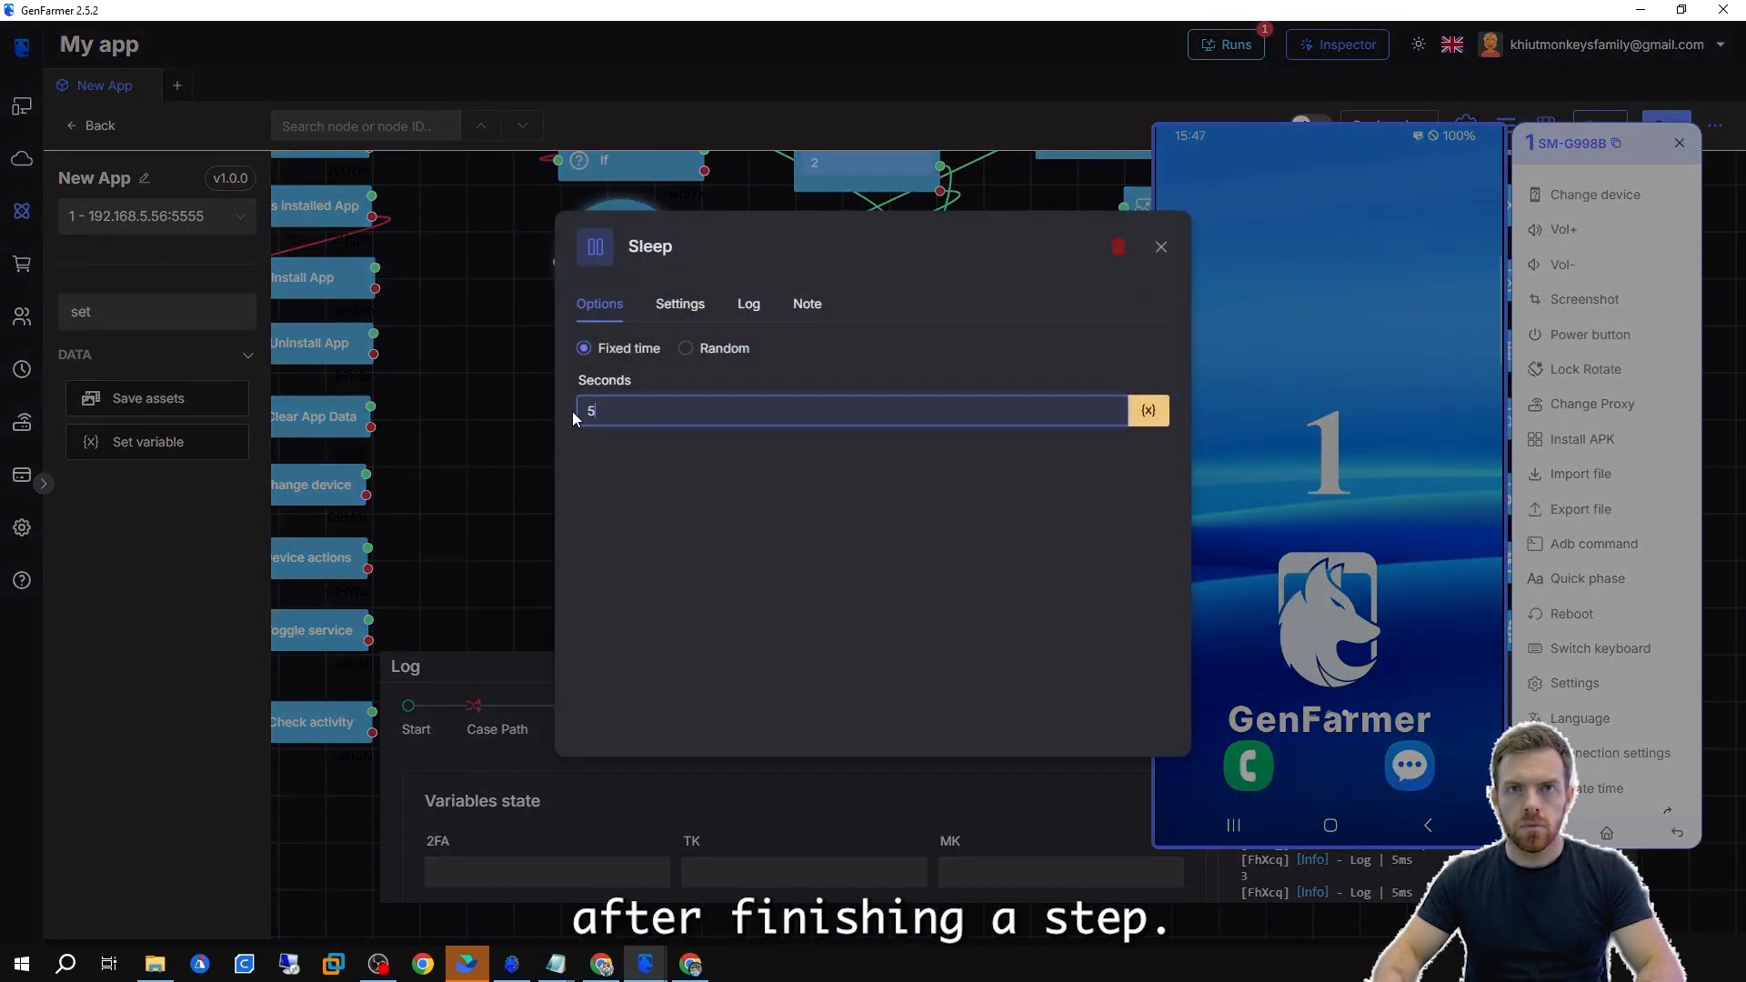
Switch the Sleep node to Random mode with a delay from 5 to 7 seconds.
{"action": "left_click", "coordinate": [687, 350]}
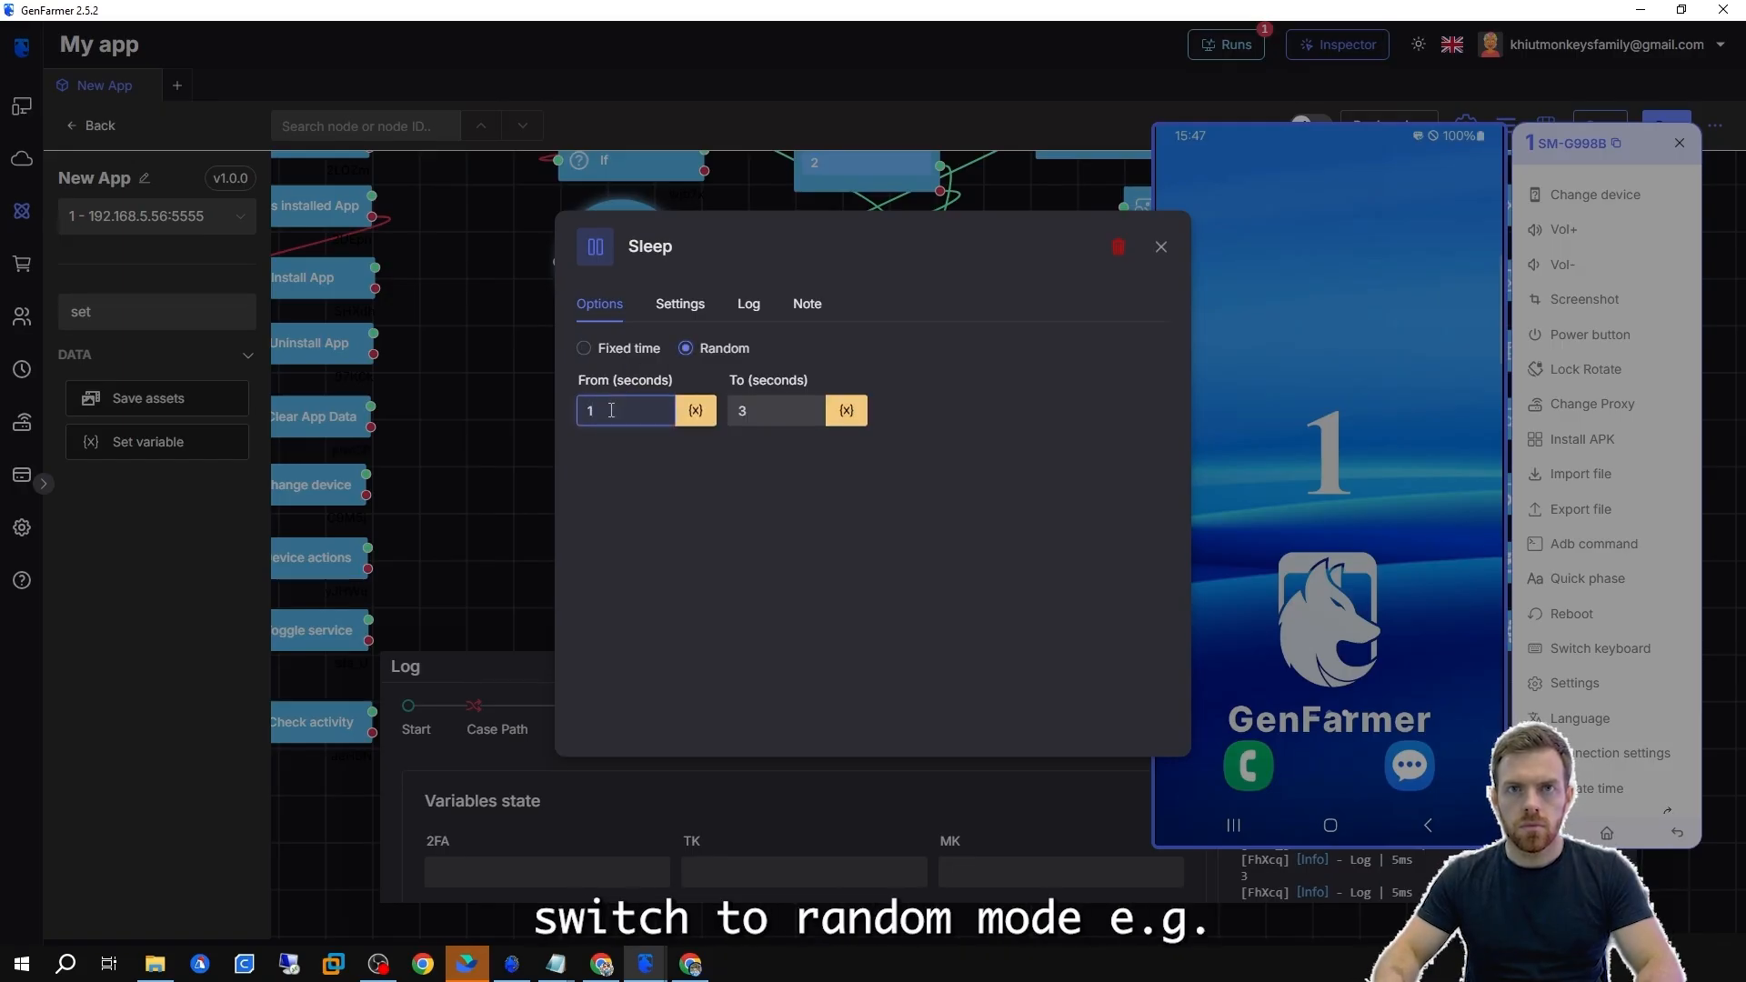
{"action": "type", "text": "5"}
{"action": "key", "text": "Tab"}
{"action": "type", "text": "7"}
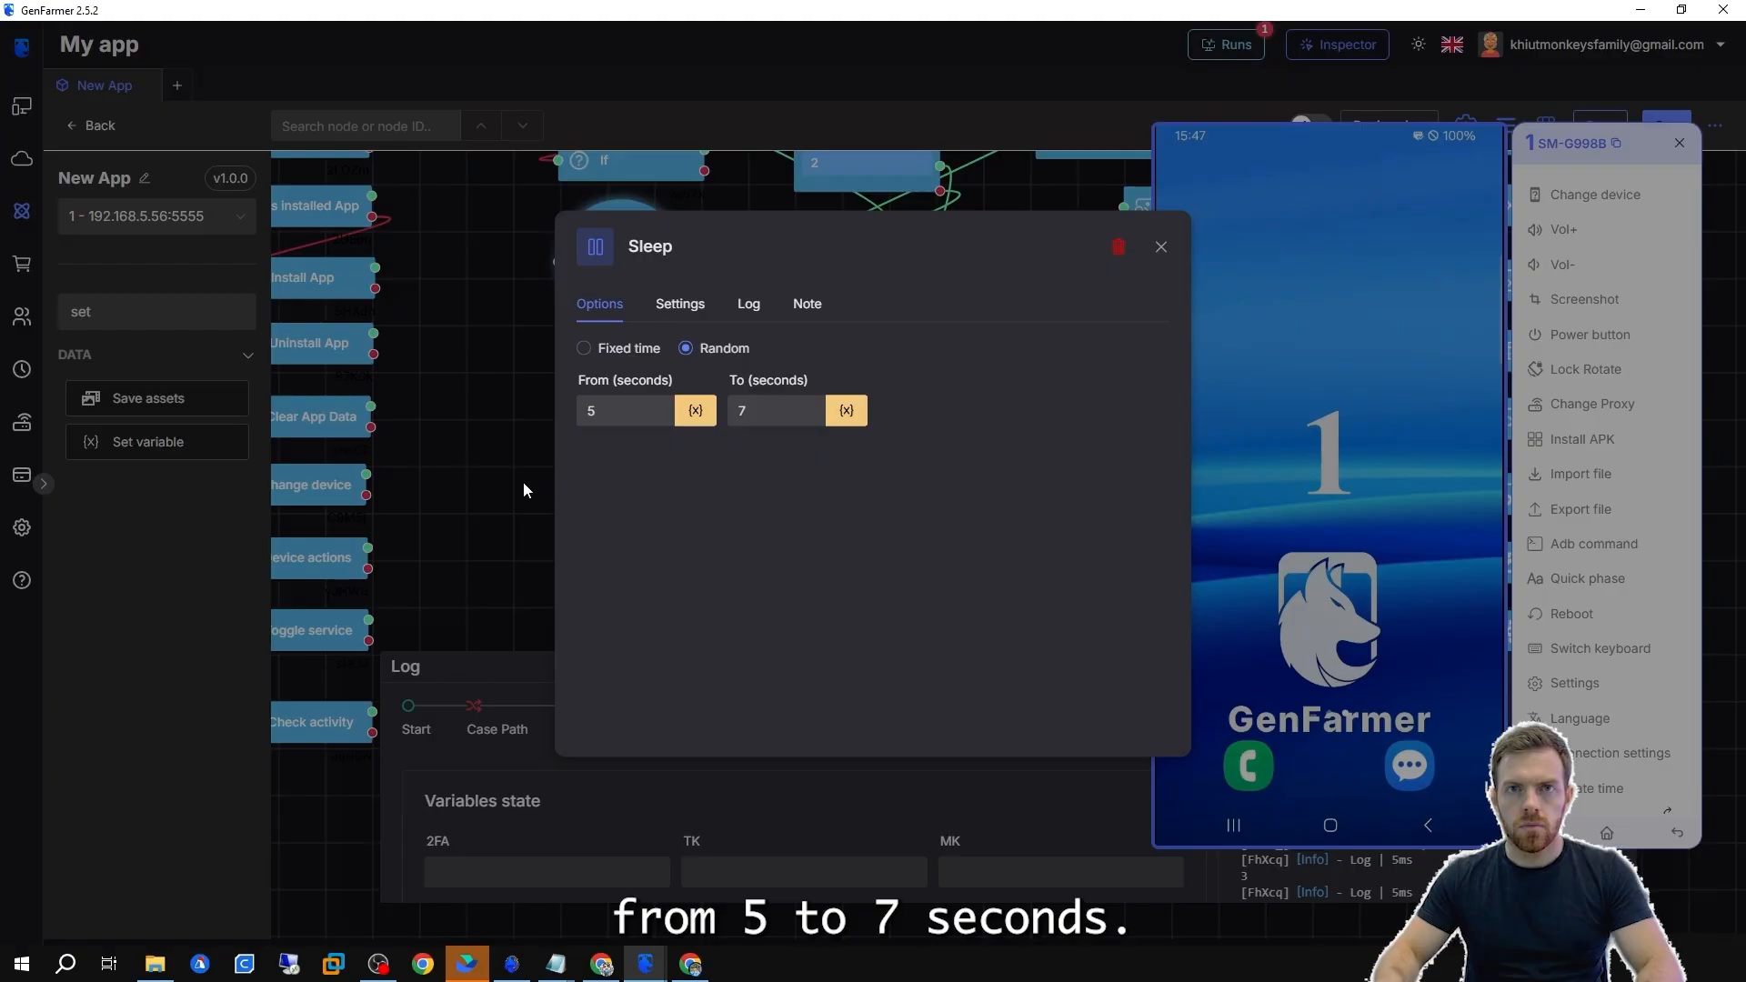
{"action": "left_click", "coordinate": [605, 354]}
{"action": "left_click", "coordinate": [460, 440]}
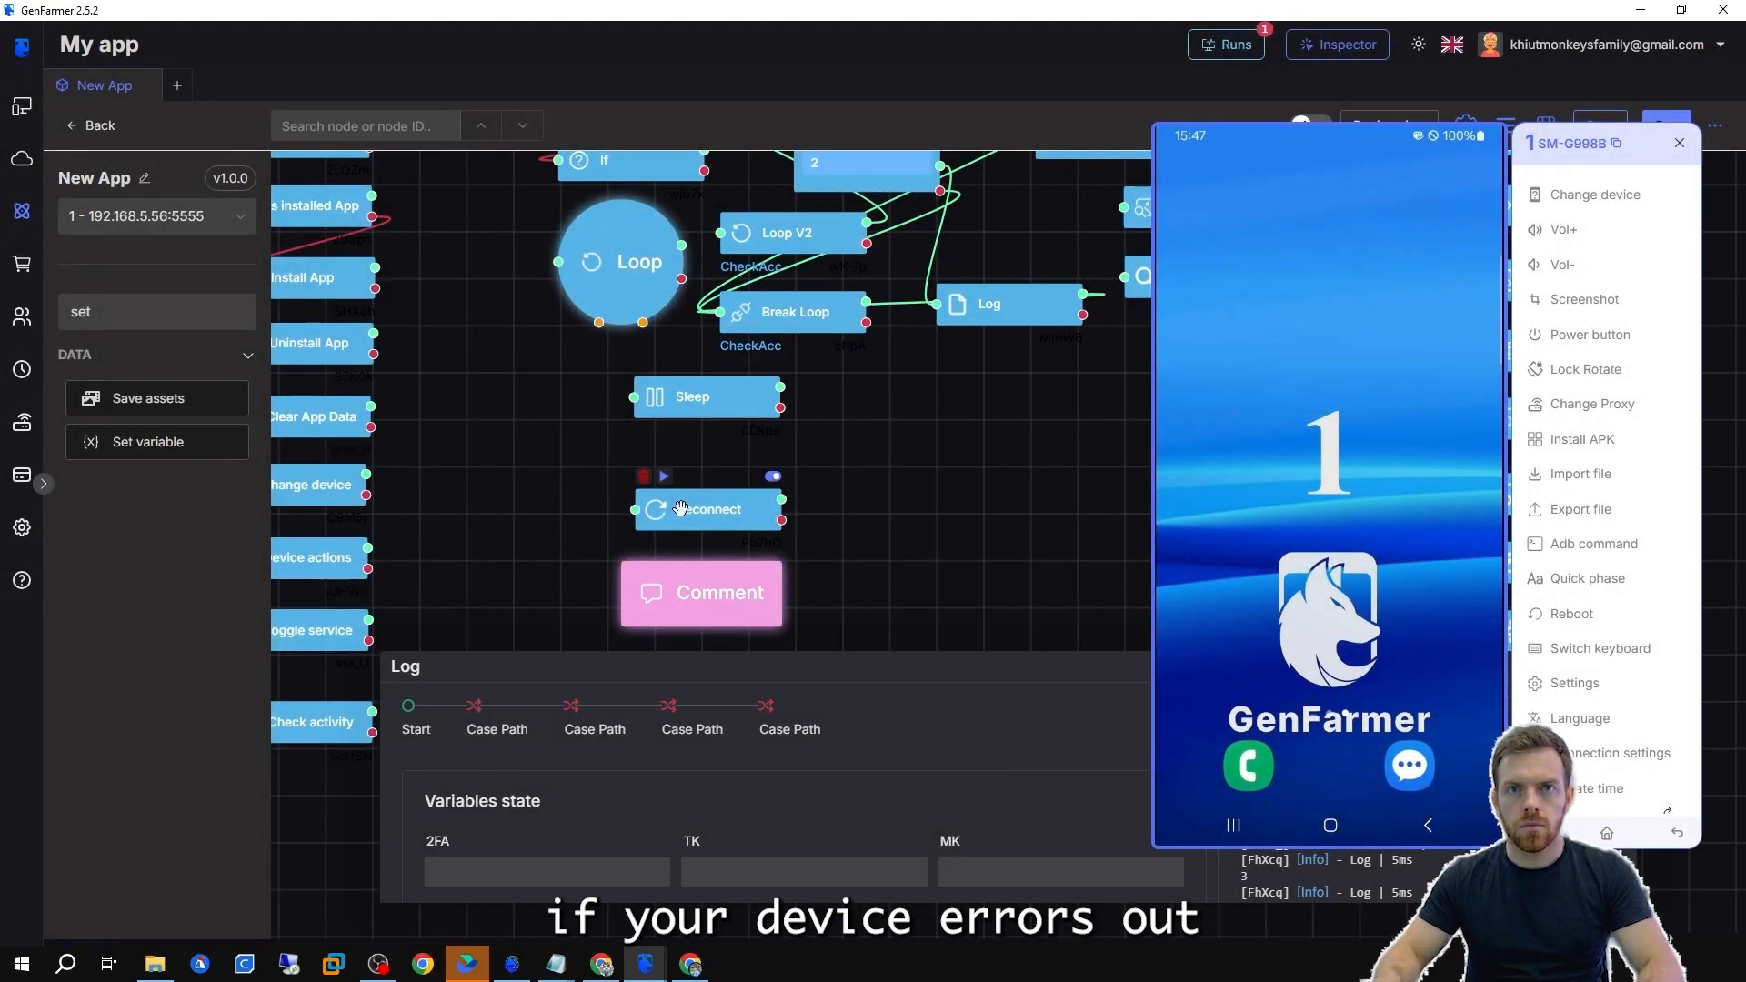
Open the Reconnect and Comment nodes to look at their settings.
{"action": "left_click_drag", "start_coordinate": [680, 508], "coordinate": [705, 472]}
{"action": "double_click", "coordinate": [706, 472]}
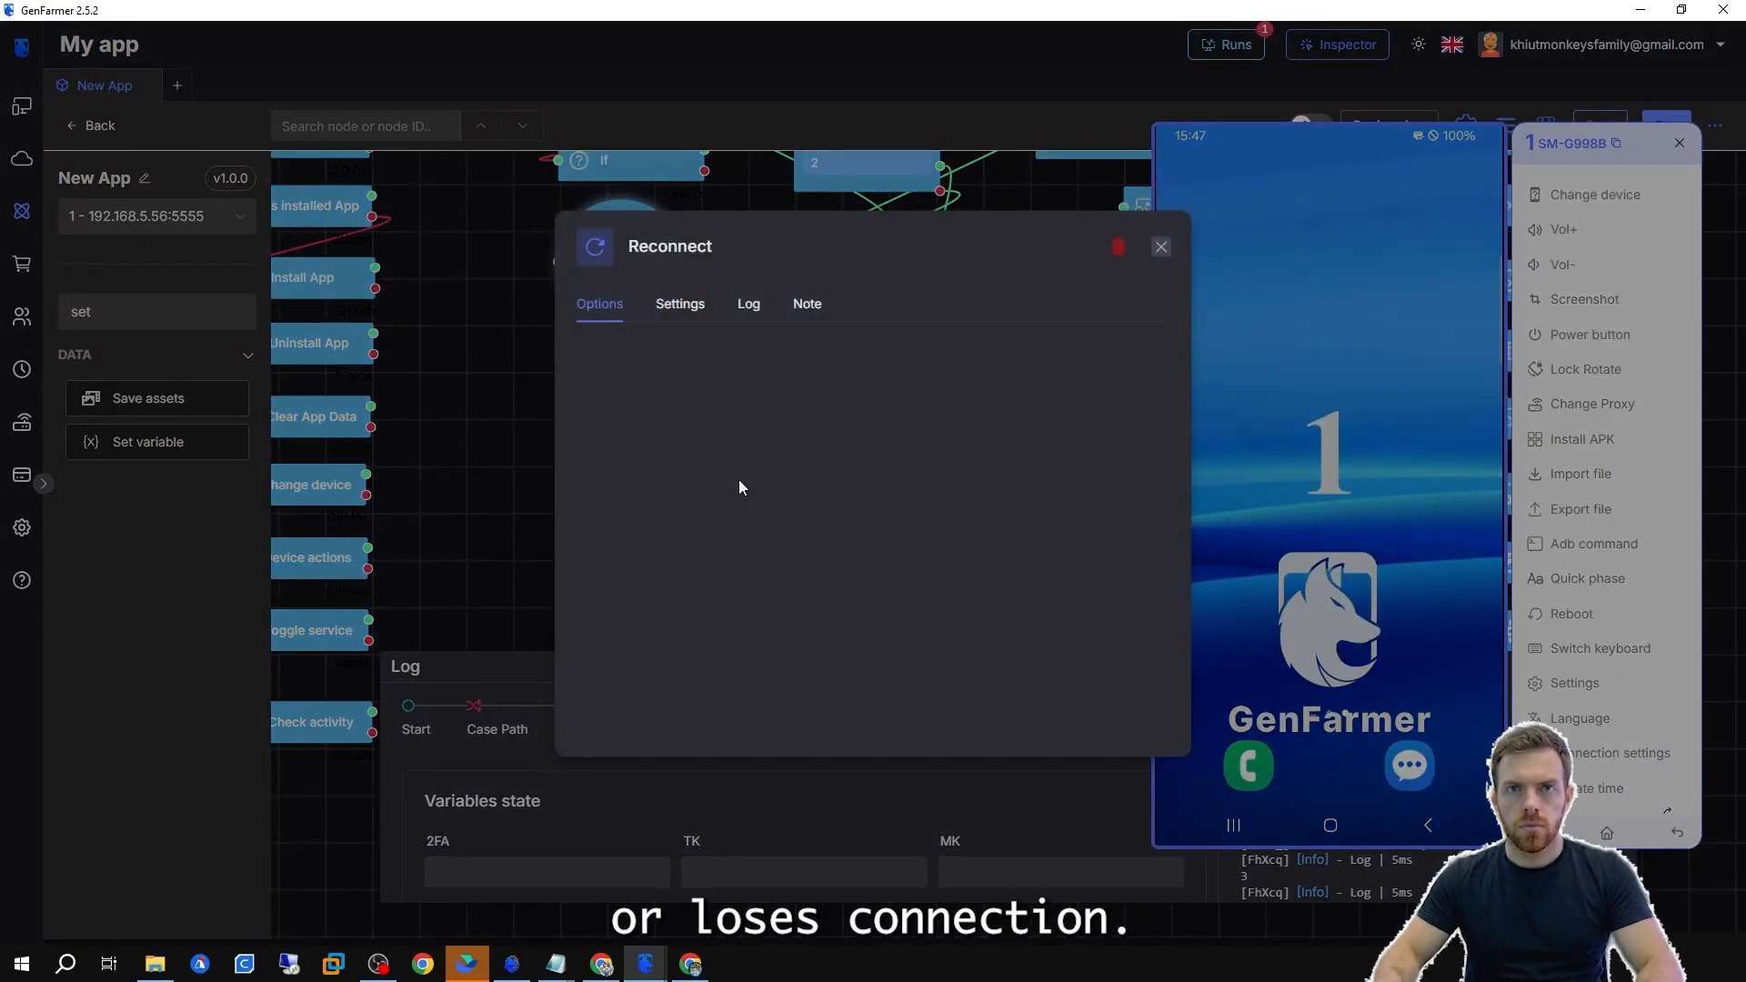
{"action": "left_click", "coordinate": [491, 442]}
{"action": "scroll", "coordinate": [718, 587], "scroll_direction": "down", "scroll_amount": 2}
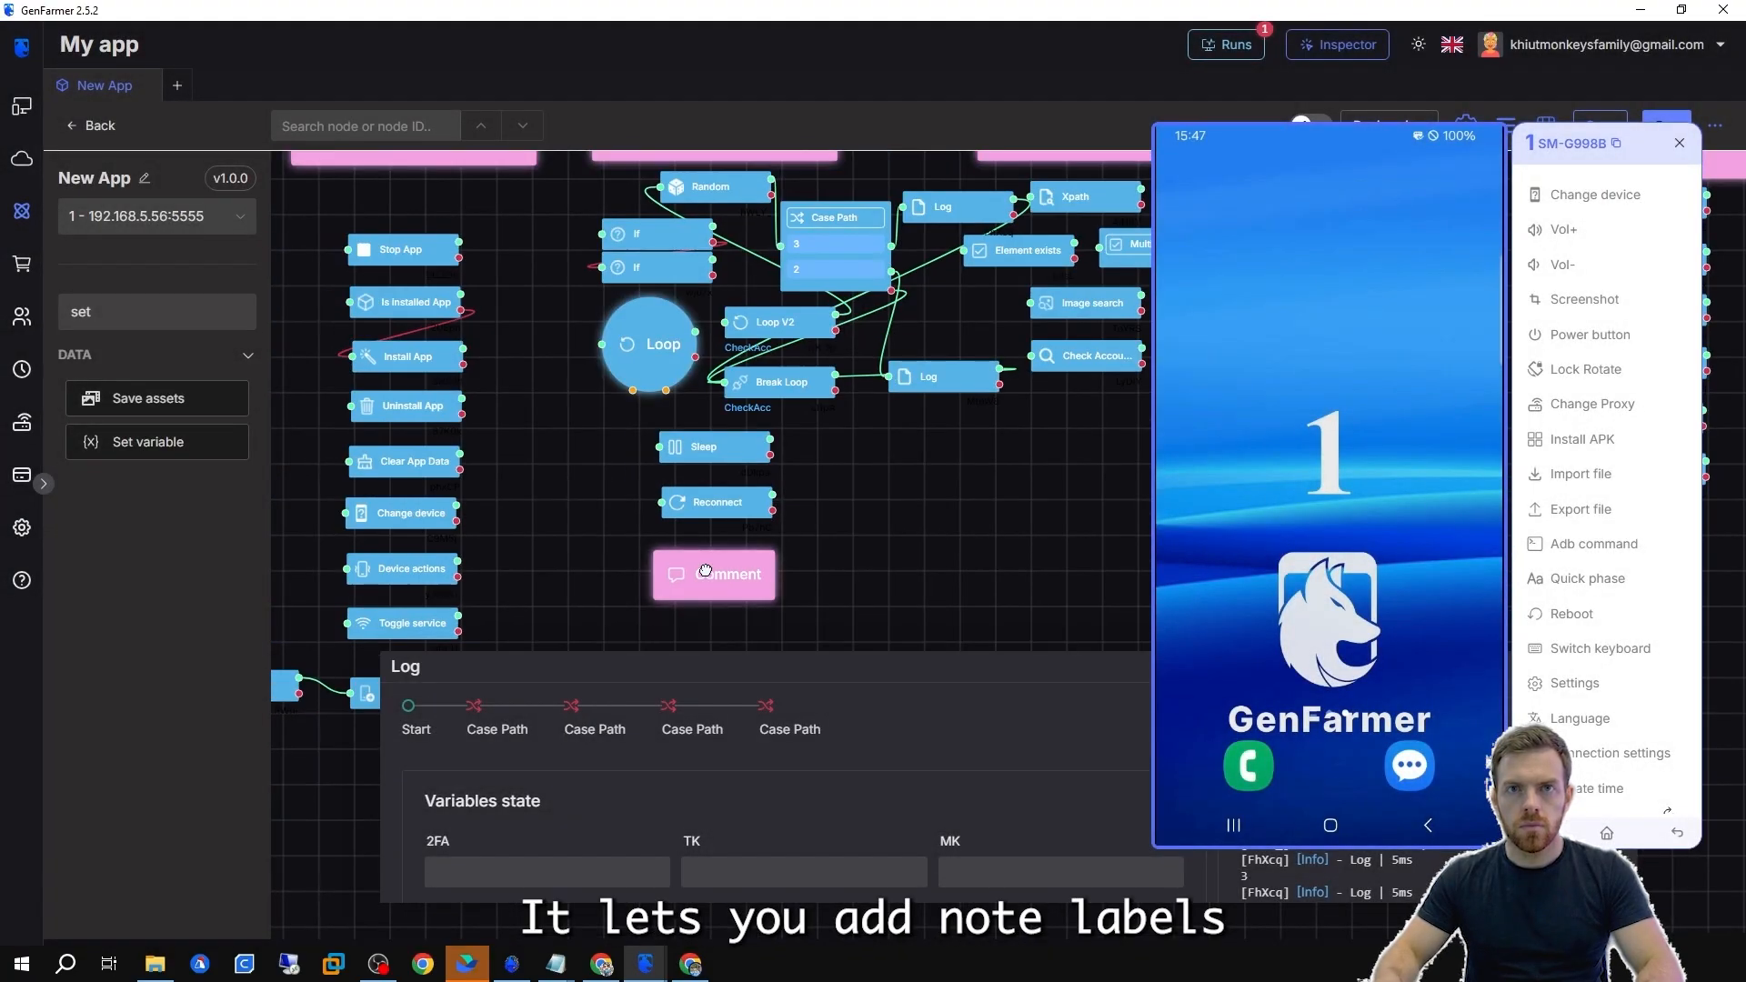
{"action": "double_click", "coordinate": [707, 571]}
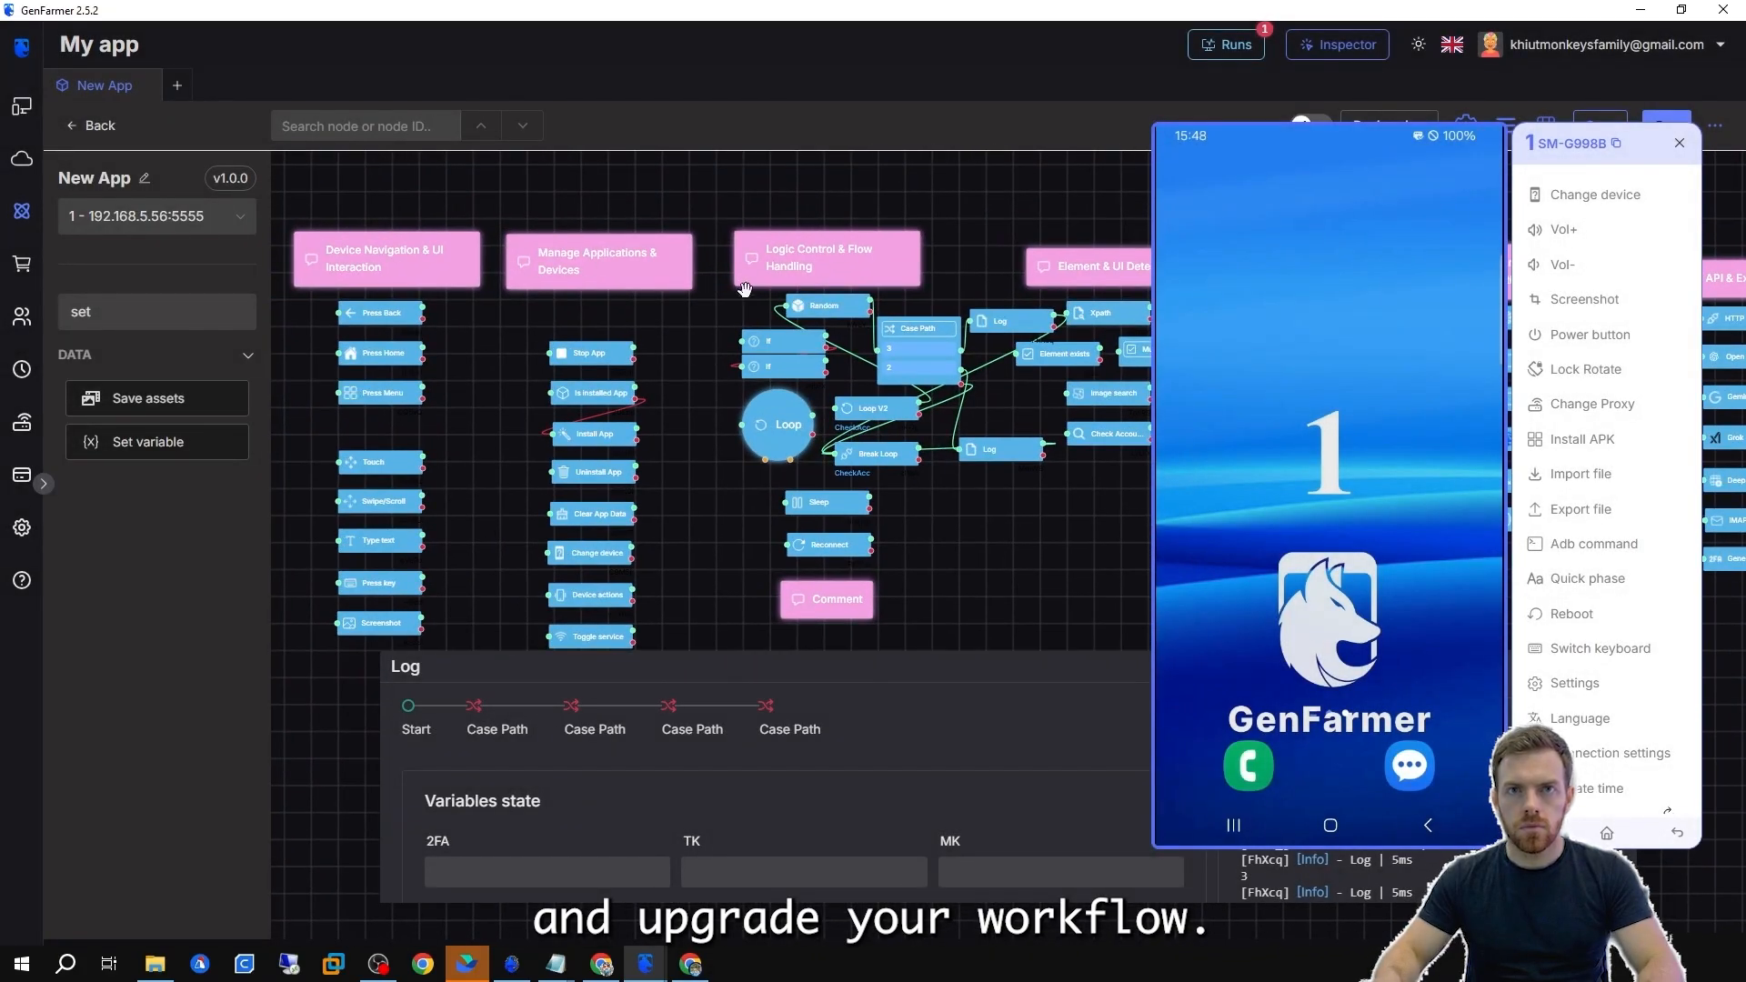
Move the lower Log node slightly down beneath the other Log node.
{"action": "scroll", "coordinate": [784, 341], "scroll_direction": "down", "scroll_amount": 3}
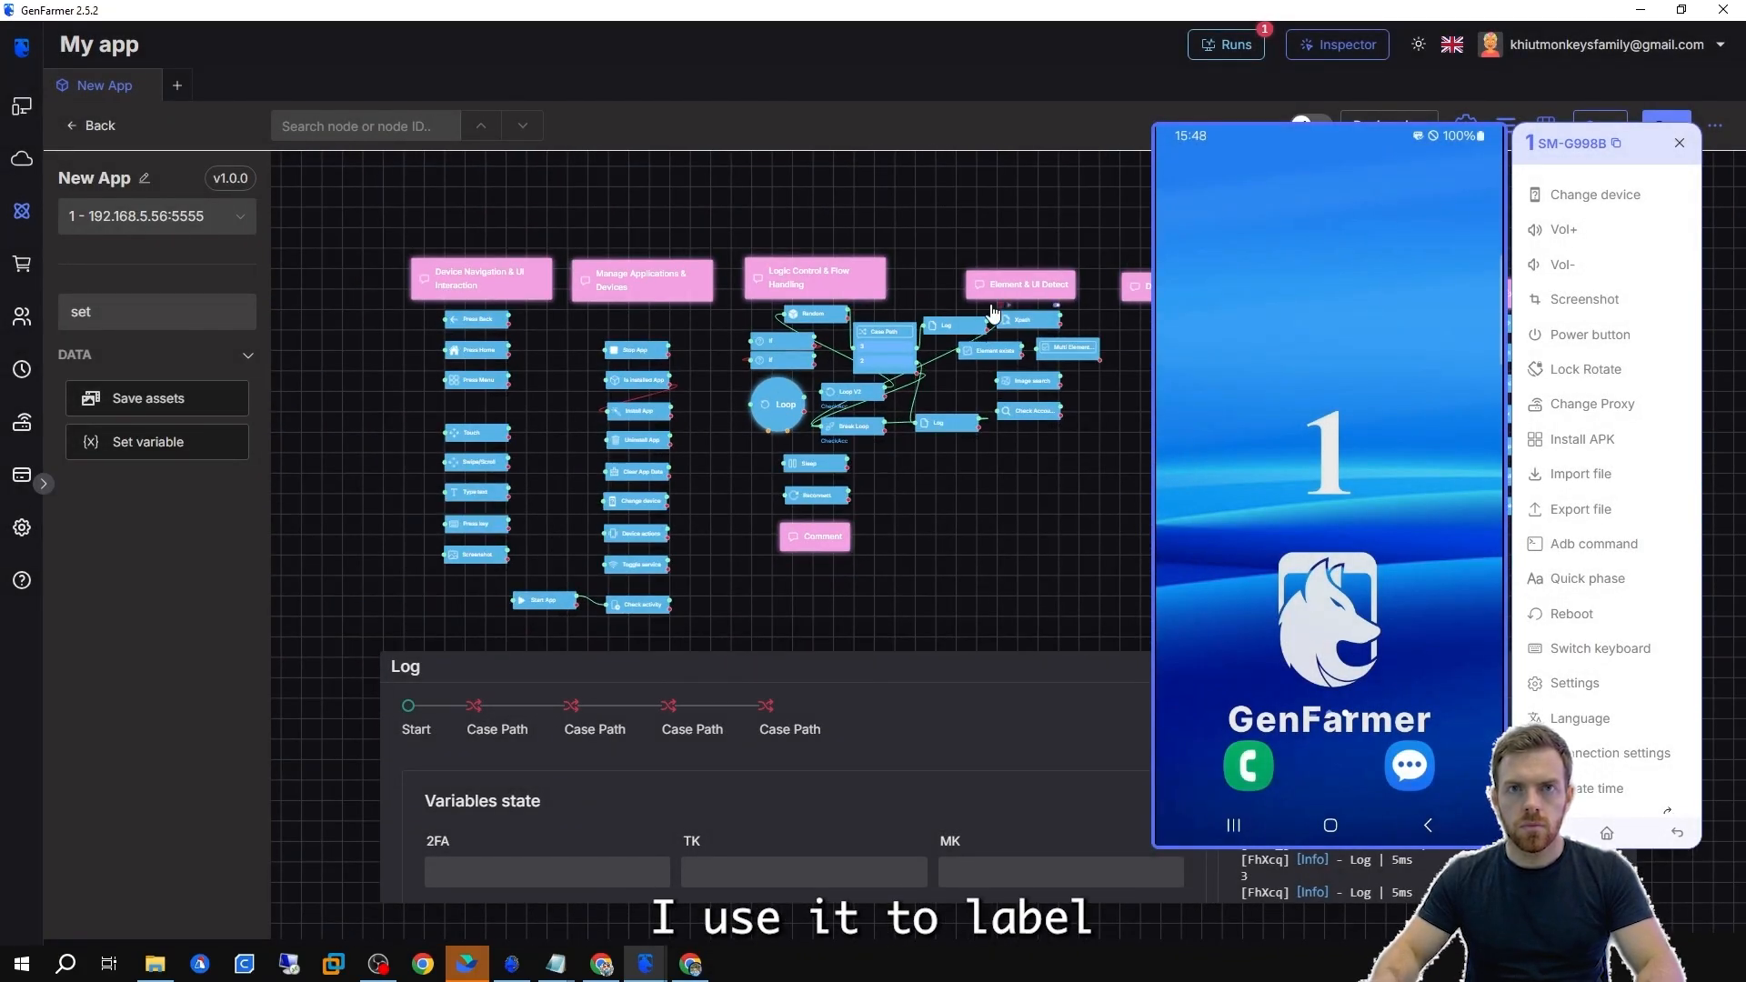
{"action": "left_click_drag", "start_coordinate": [880, 405], "coordinate": [921, 465]}
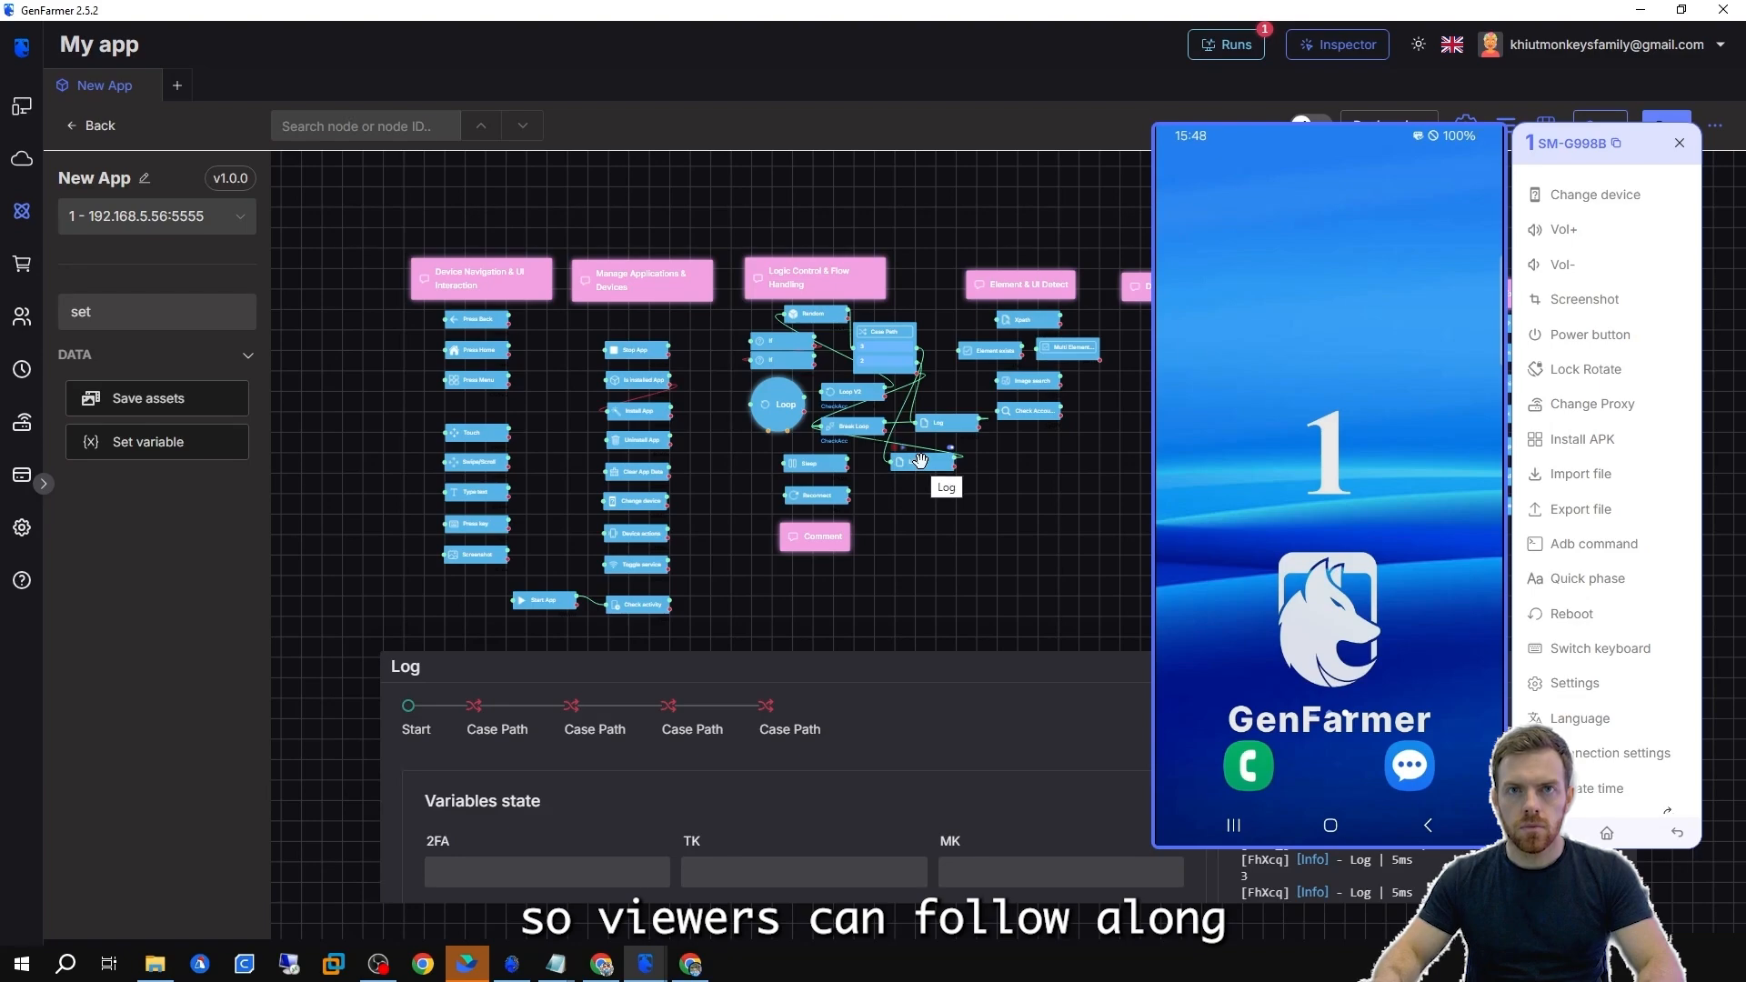
{"action": "scroll", "coordinate": [921, 461], "scroll_direction": "up", "scroll_amount": 2}
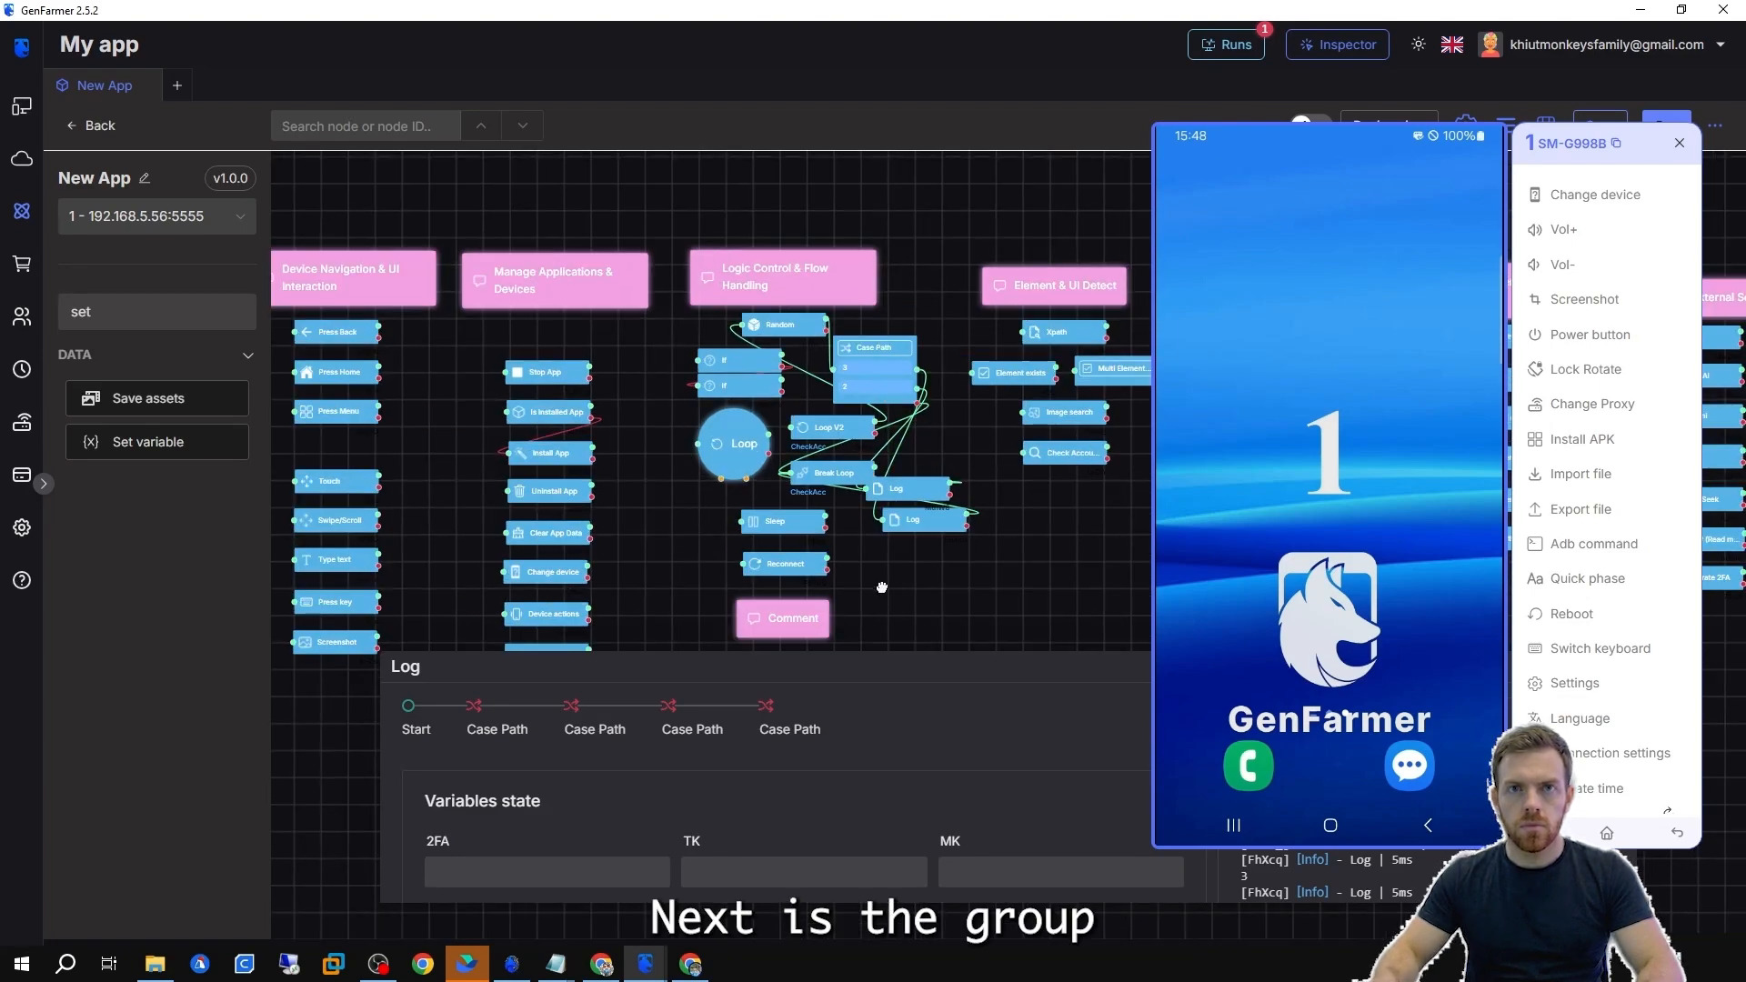
{"action": "left_click_drag", "start_coordinate": [881, 587], "coordinate": [657, 567]}
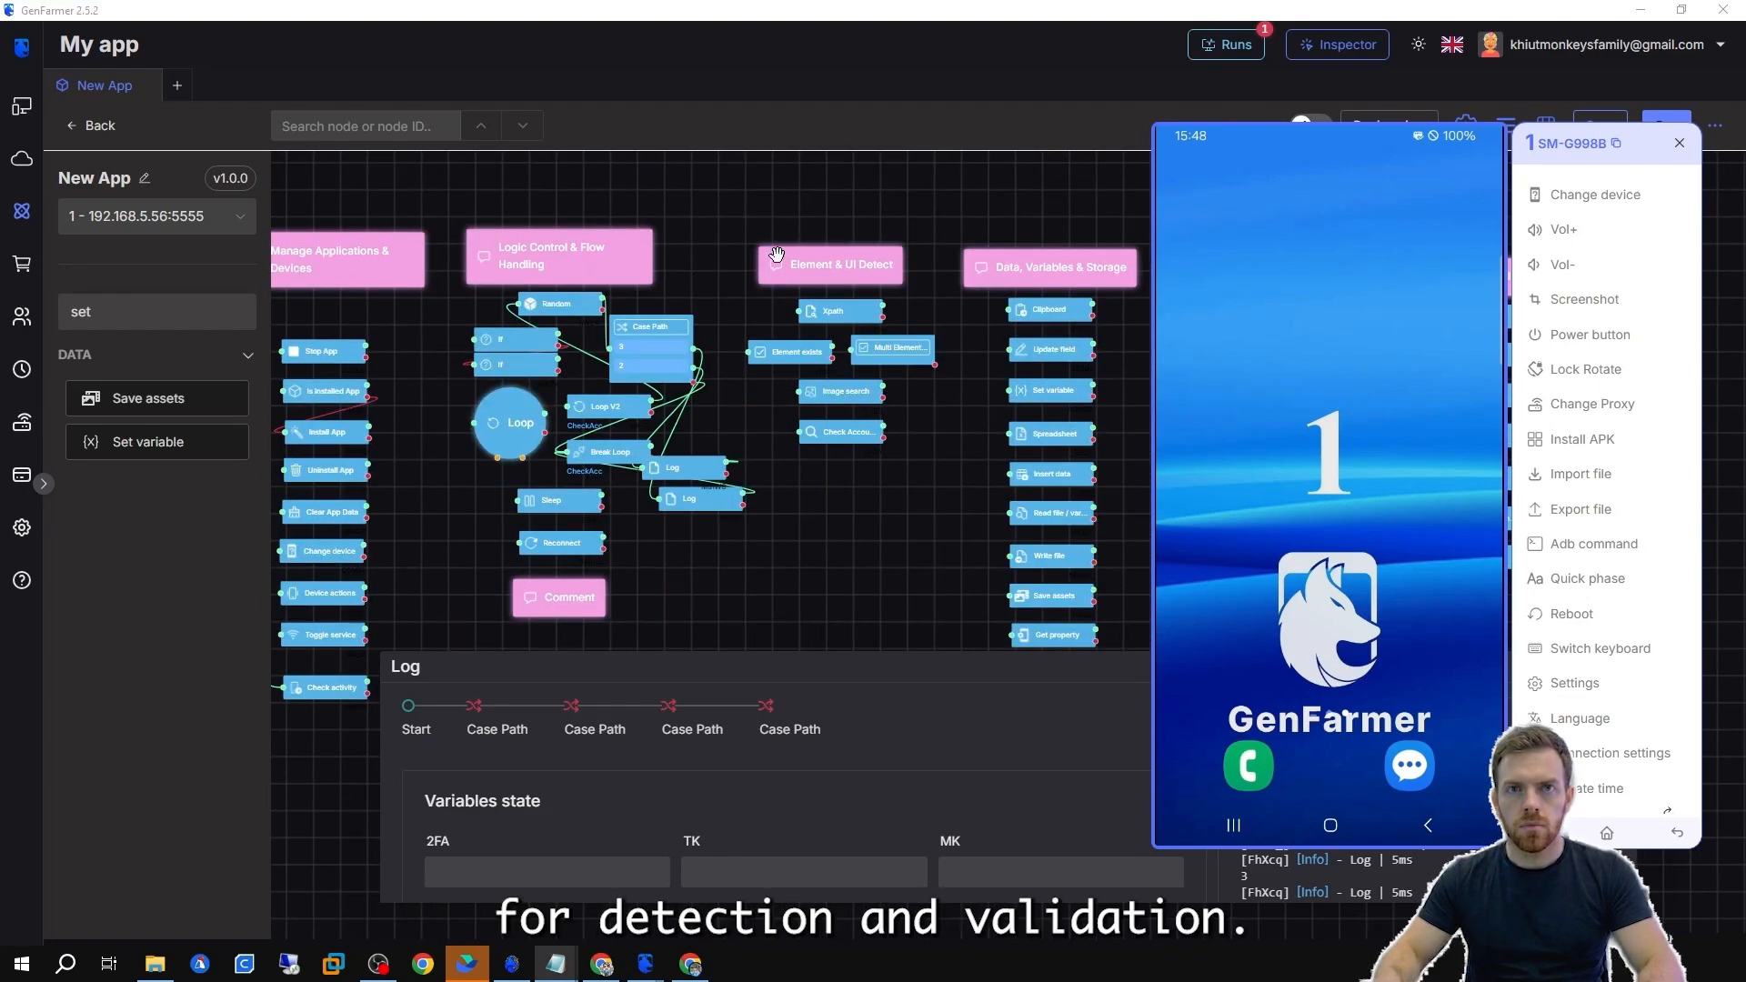
{"action": "scroll", "coordinate": [900, 237], "scroll_direction": "up", "scroll_amount": 3}
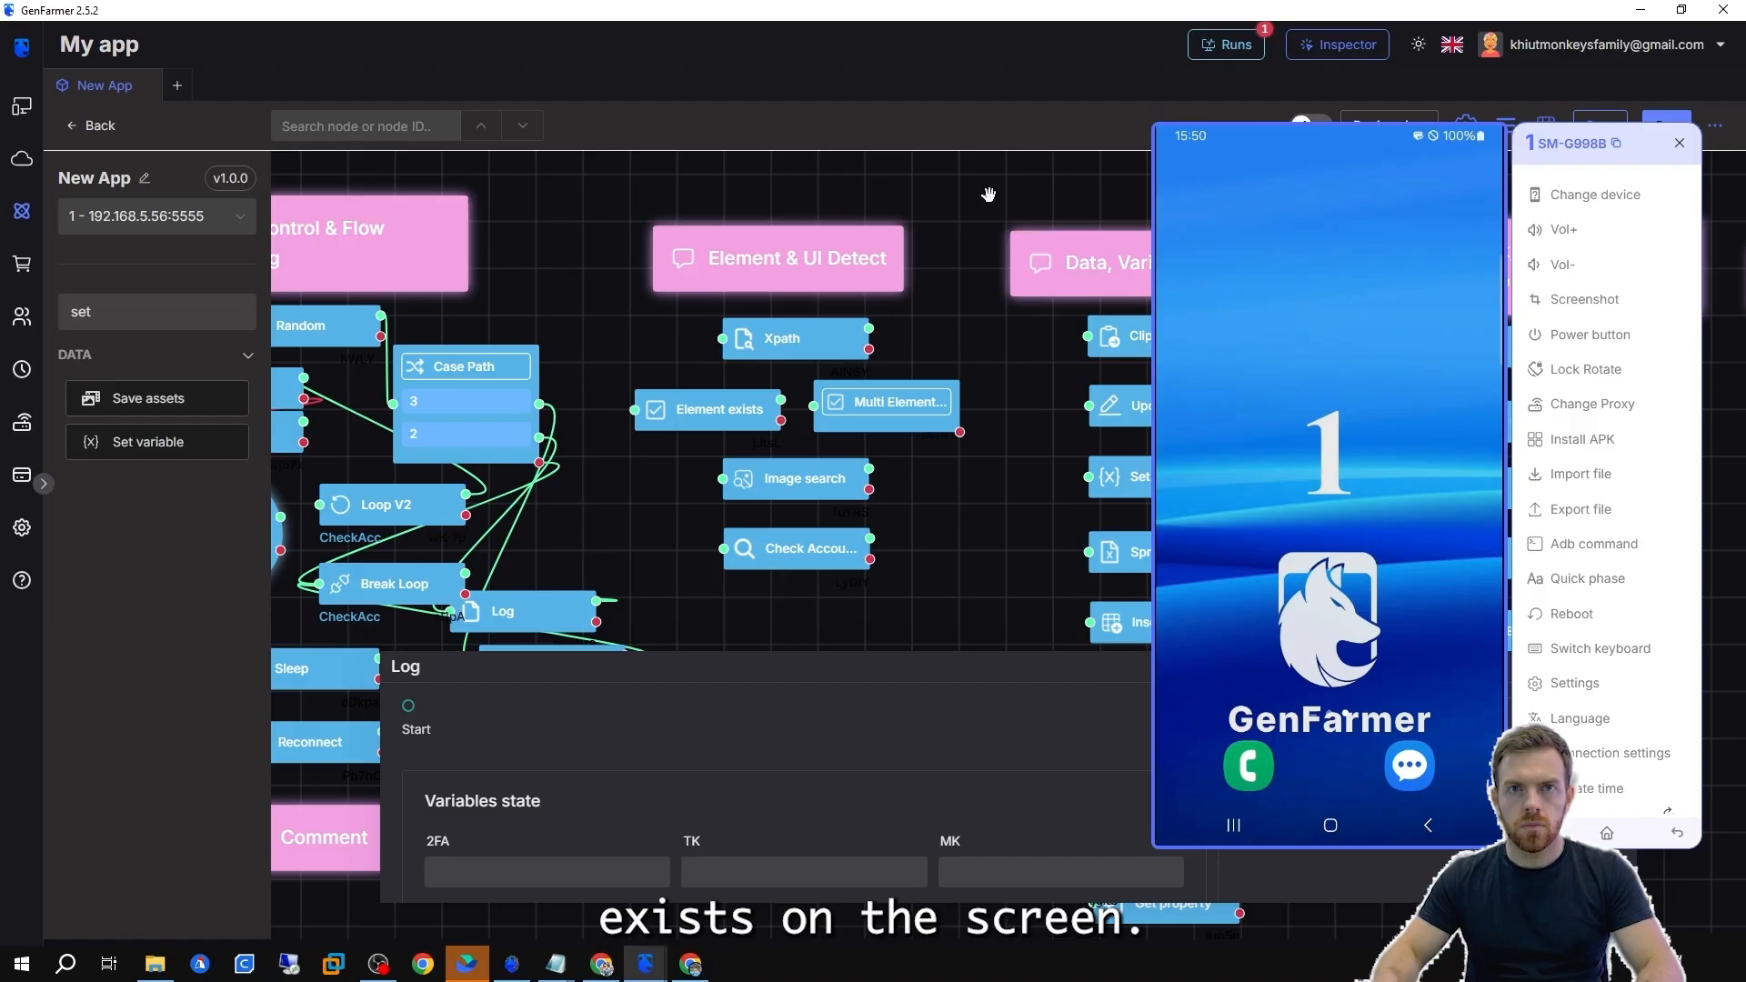
Open the Xpath node and inspect the phone's Phone icon properties in the Inspector.
{"action": "double_click", "coordinate": [803, 335]}
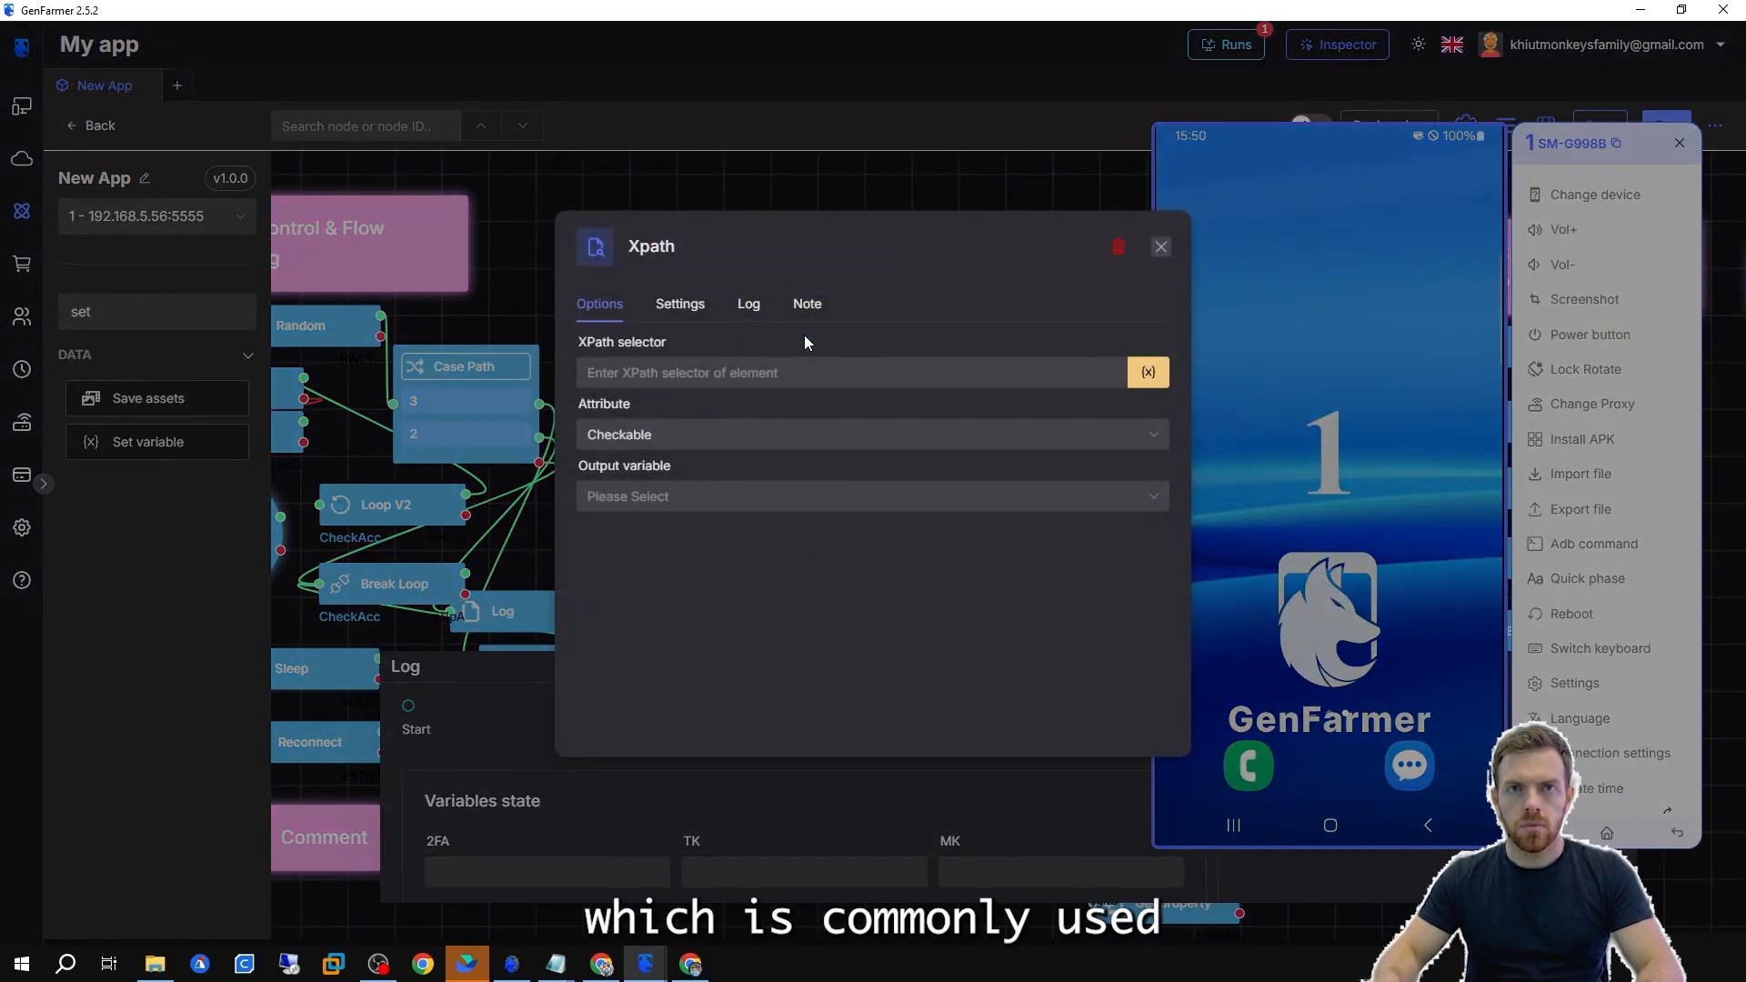
{"action": "left_click", "coordinate": [646, 964]}
{"action": "left_click", "coordinate": [746, 878]}
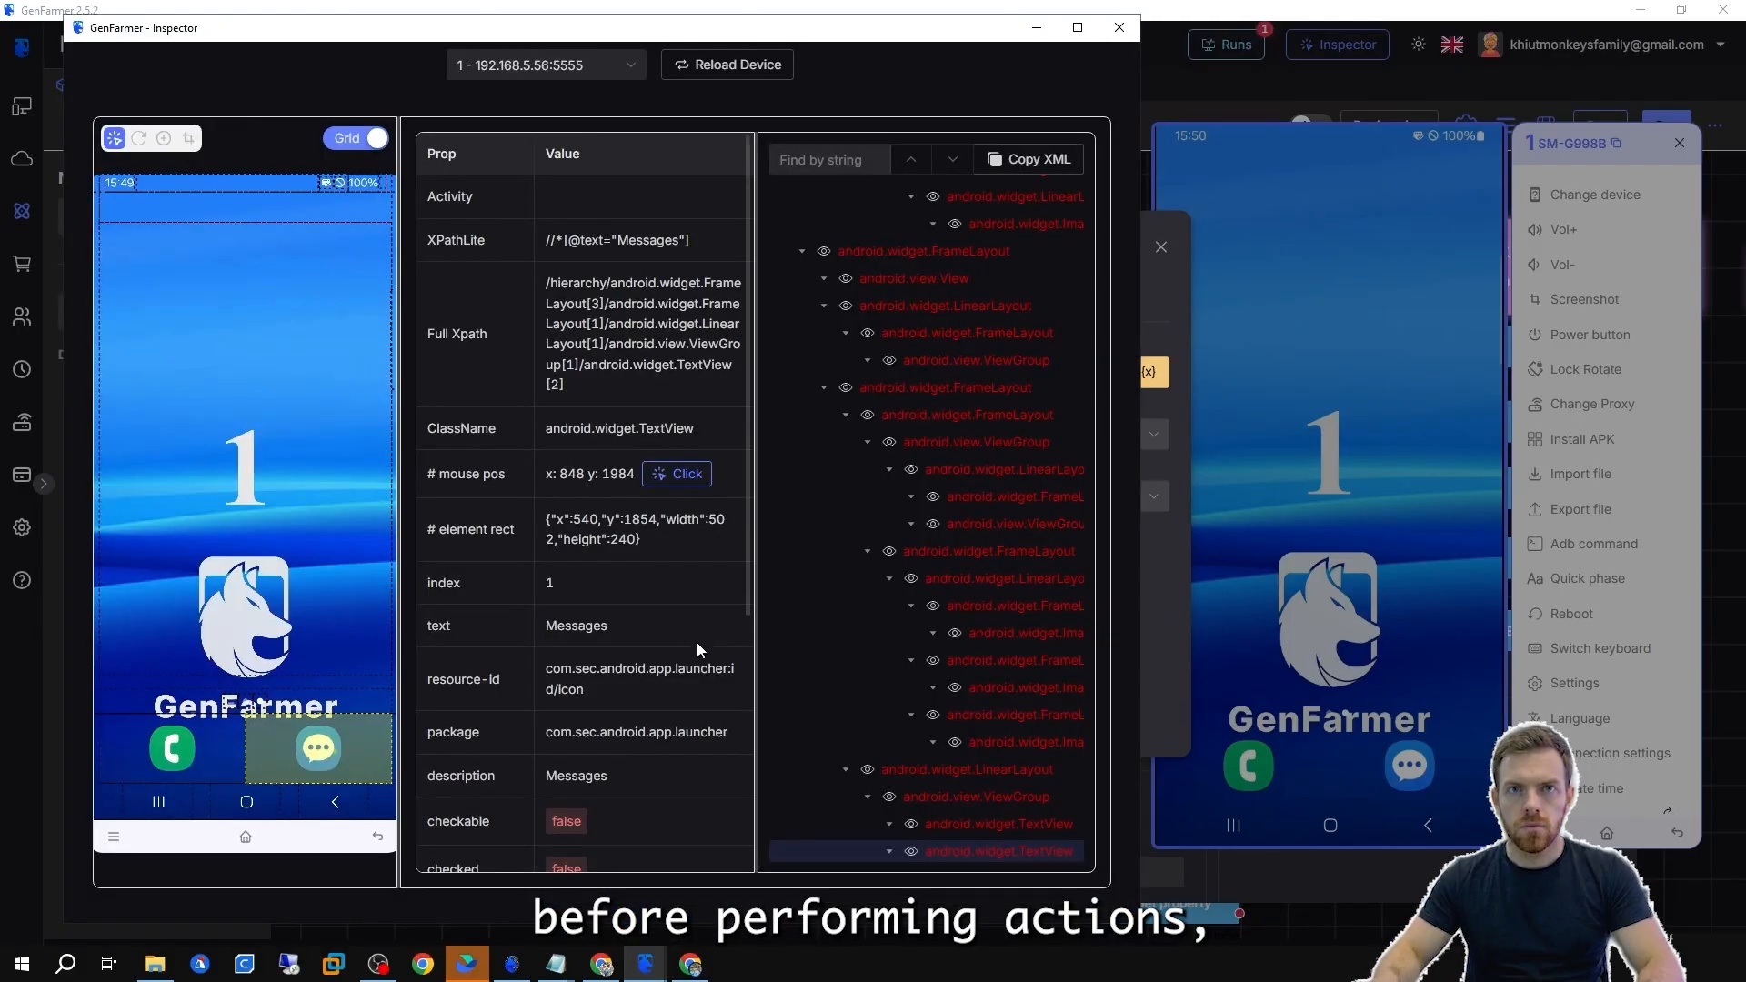
{"action": "left_click", "coordinate": [198, 758]}
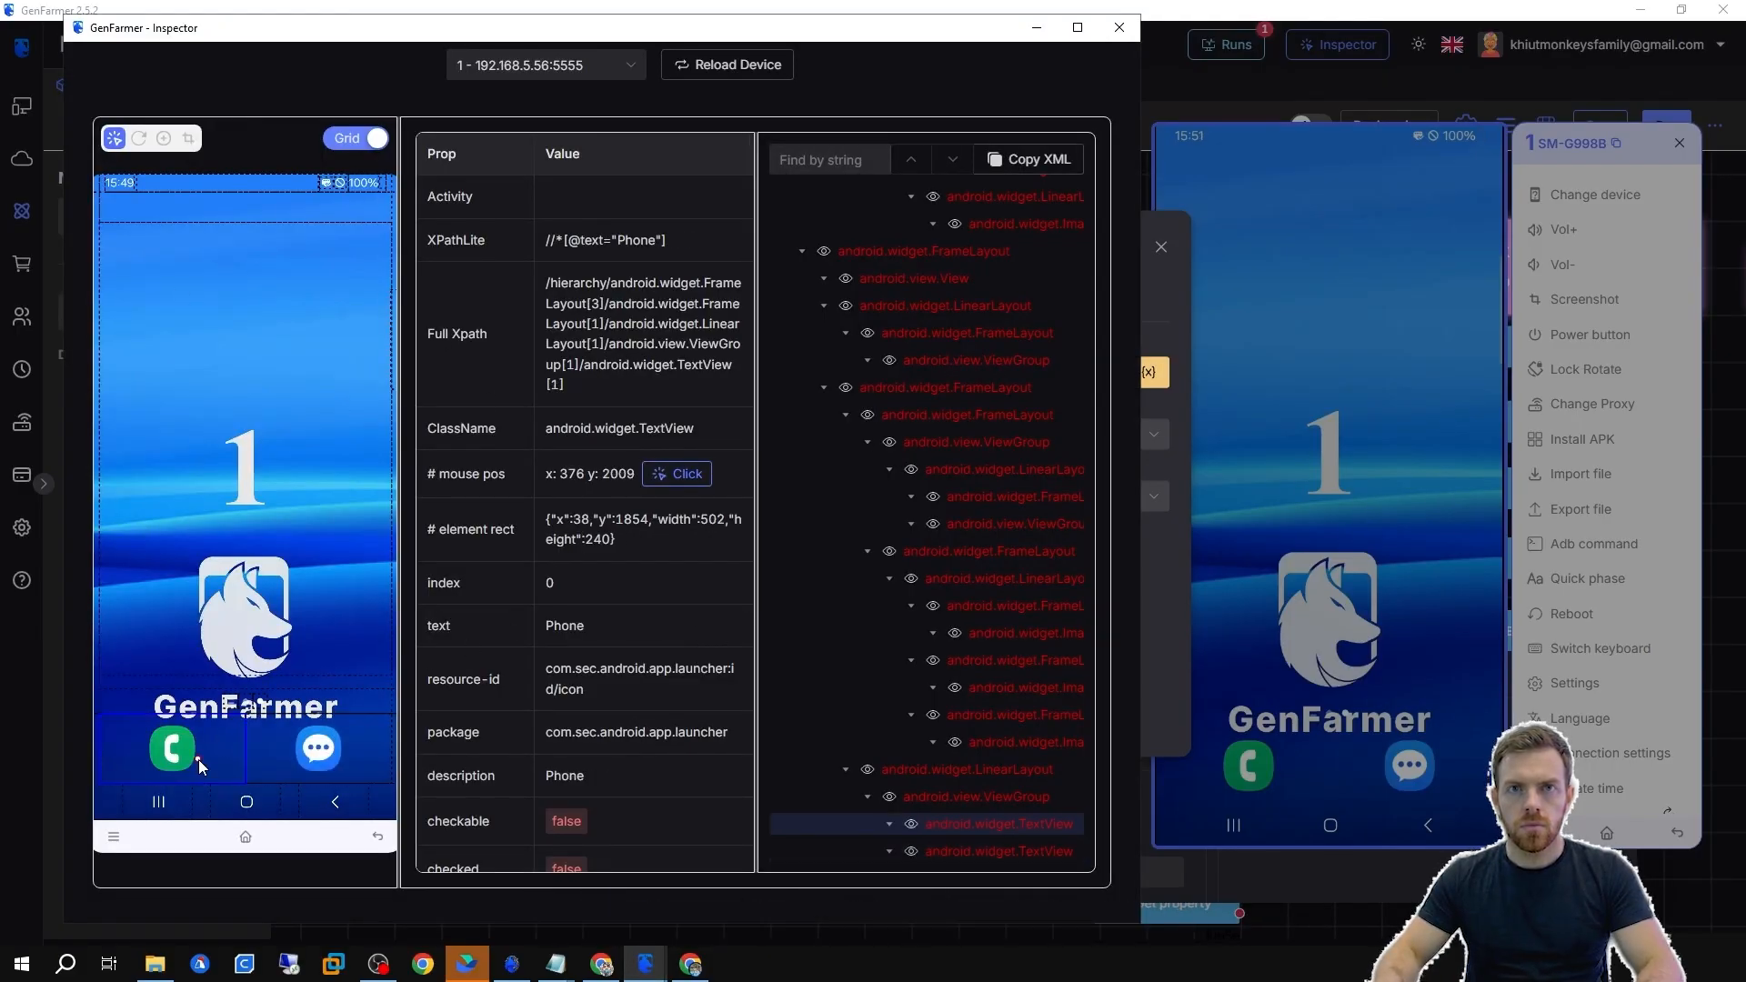
{"action": "scroll", "coordinate": [491, 755], "scroll_direction": "down", "scroll_amount": 3}
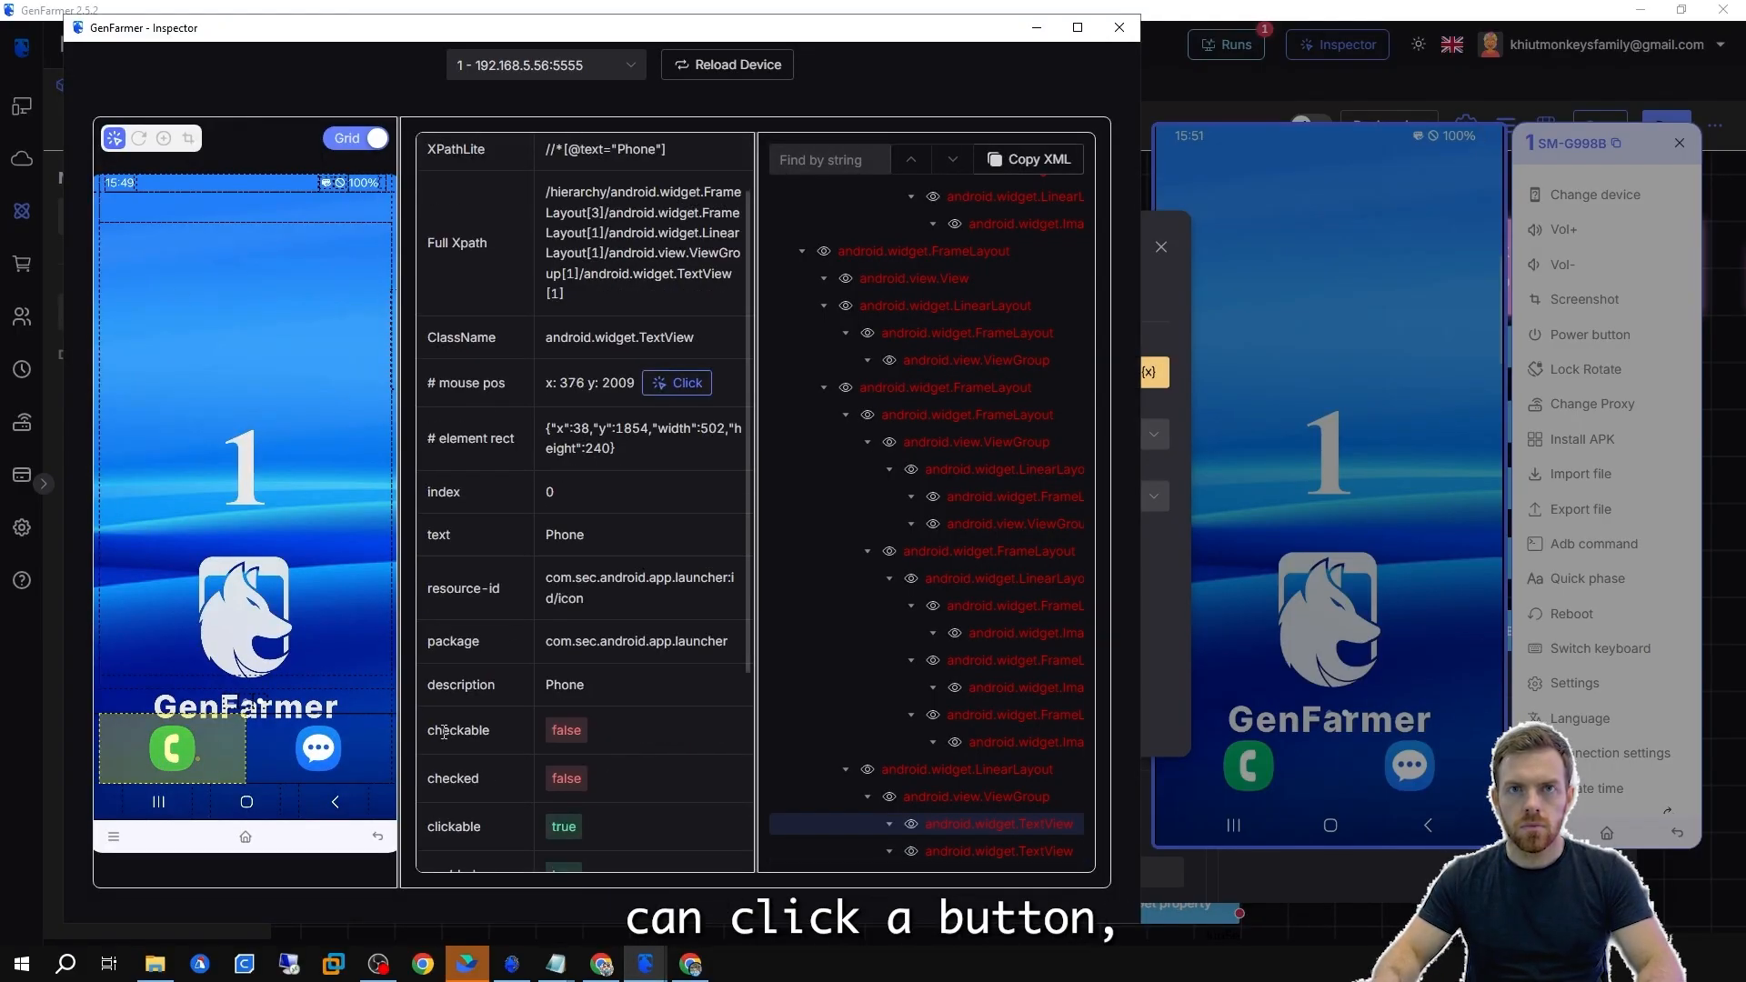
{"action": "double_click", "coordinate": [431, 739]}
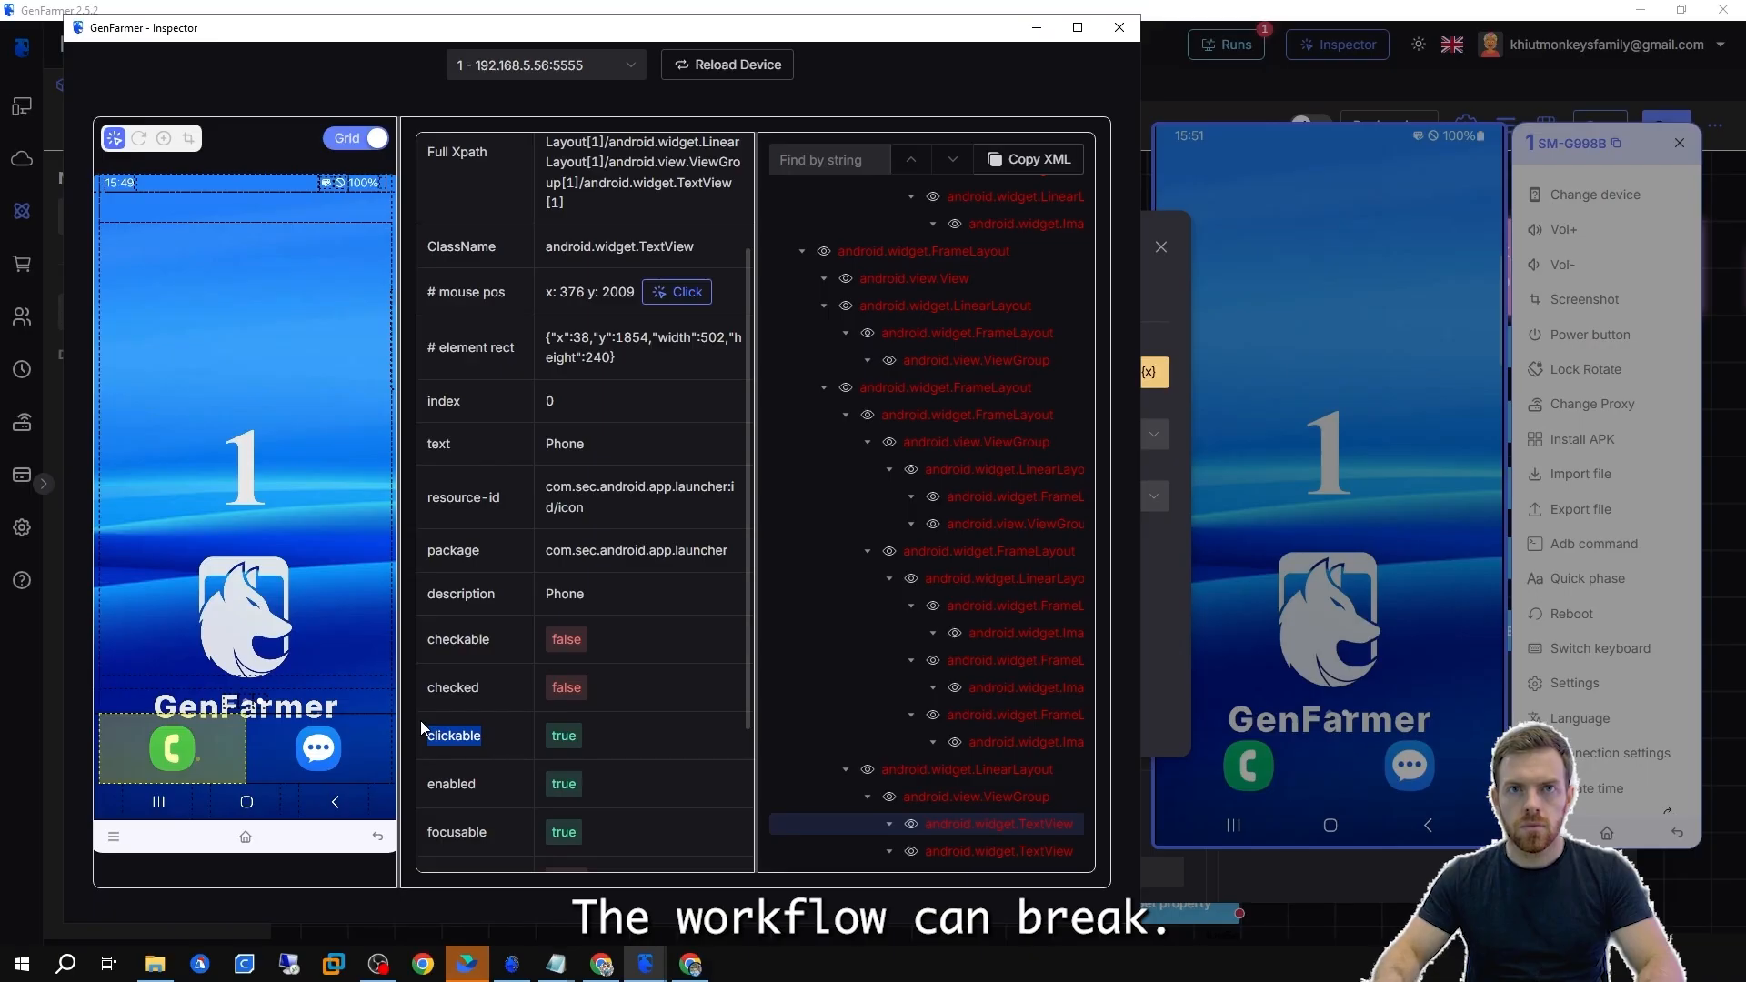
{"action": "left_click", "coordinate": [1035, 29]}
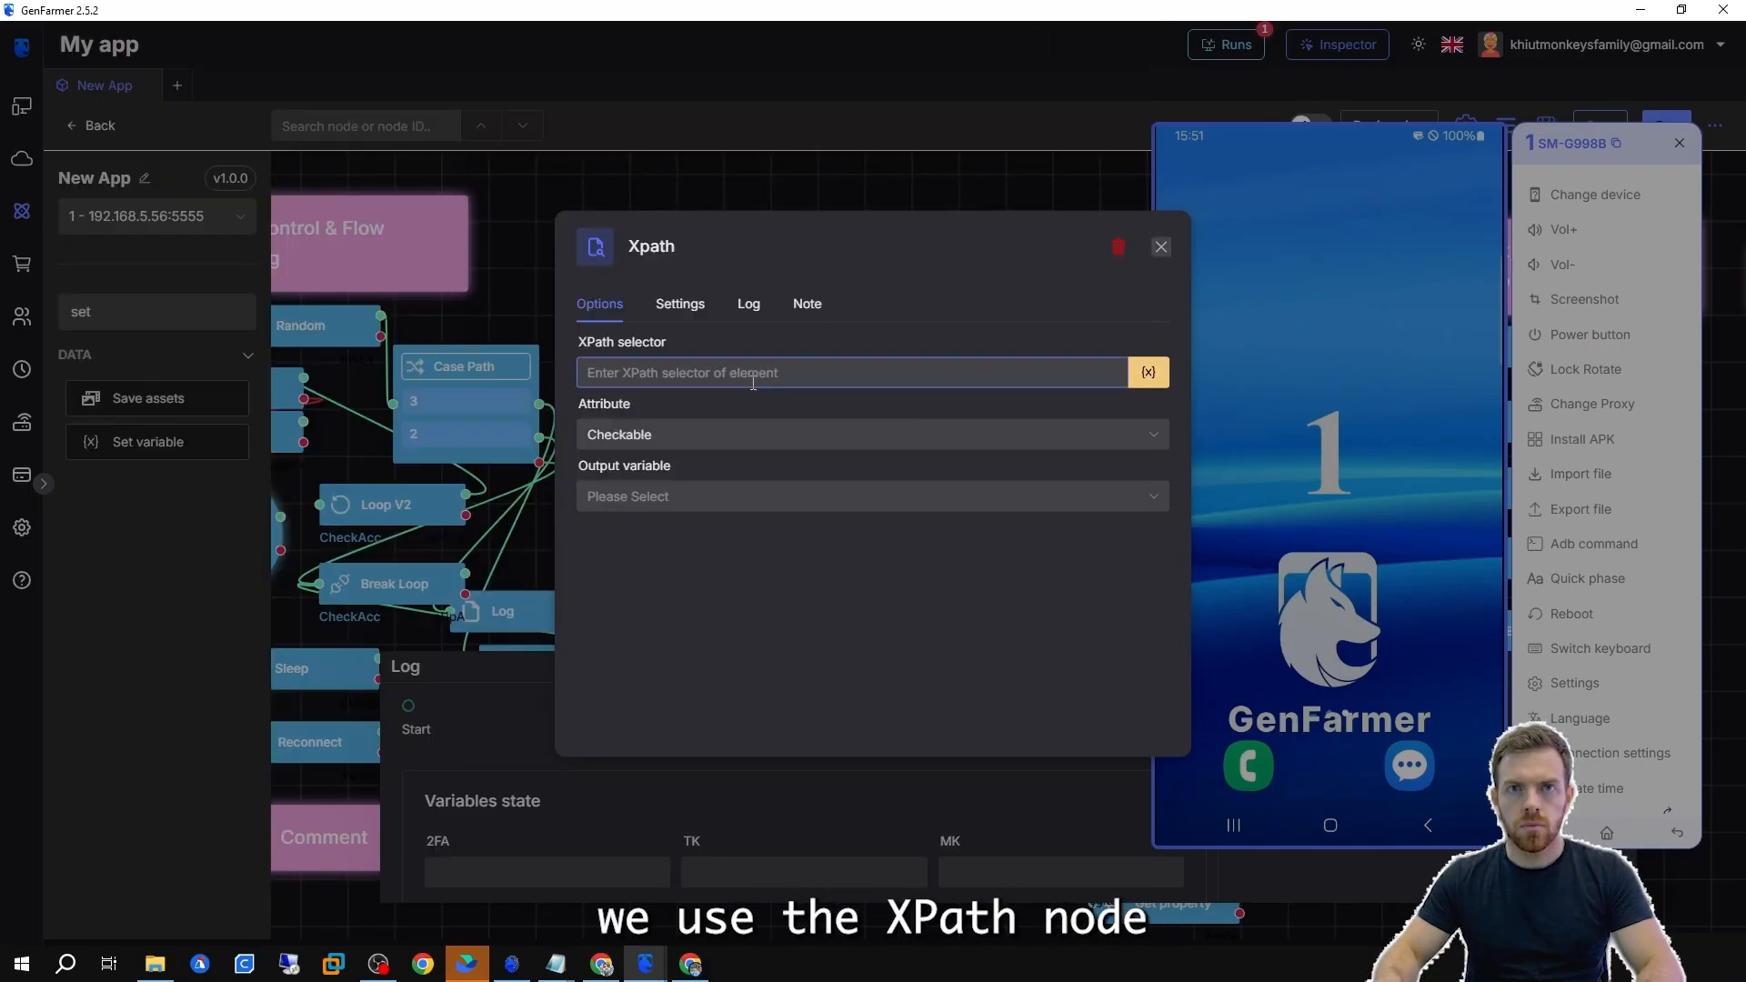
Copy the Phone icon's XPathLite from the Inspector and paste it into the Xpath node's selector.
{"action": "left_click_drag", "start_coordinate": [667, 345], "coordinate": [582, 351]}
{"action": "left_click", "coordinate": [662, 960]}
{"action": "left_click", "coordinate": [741, 888]}
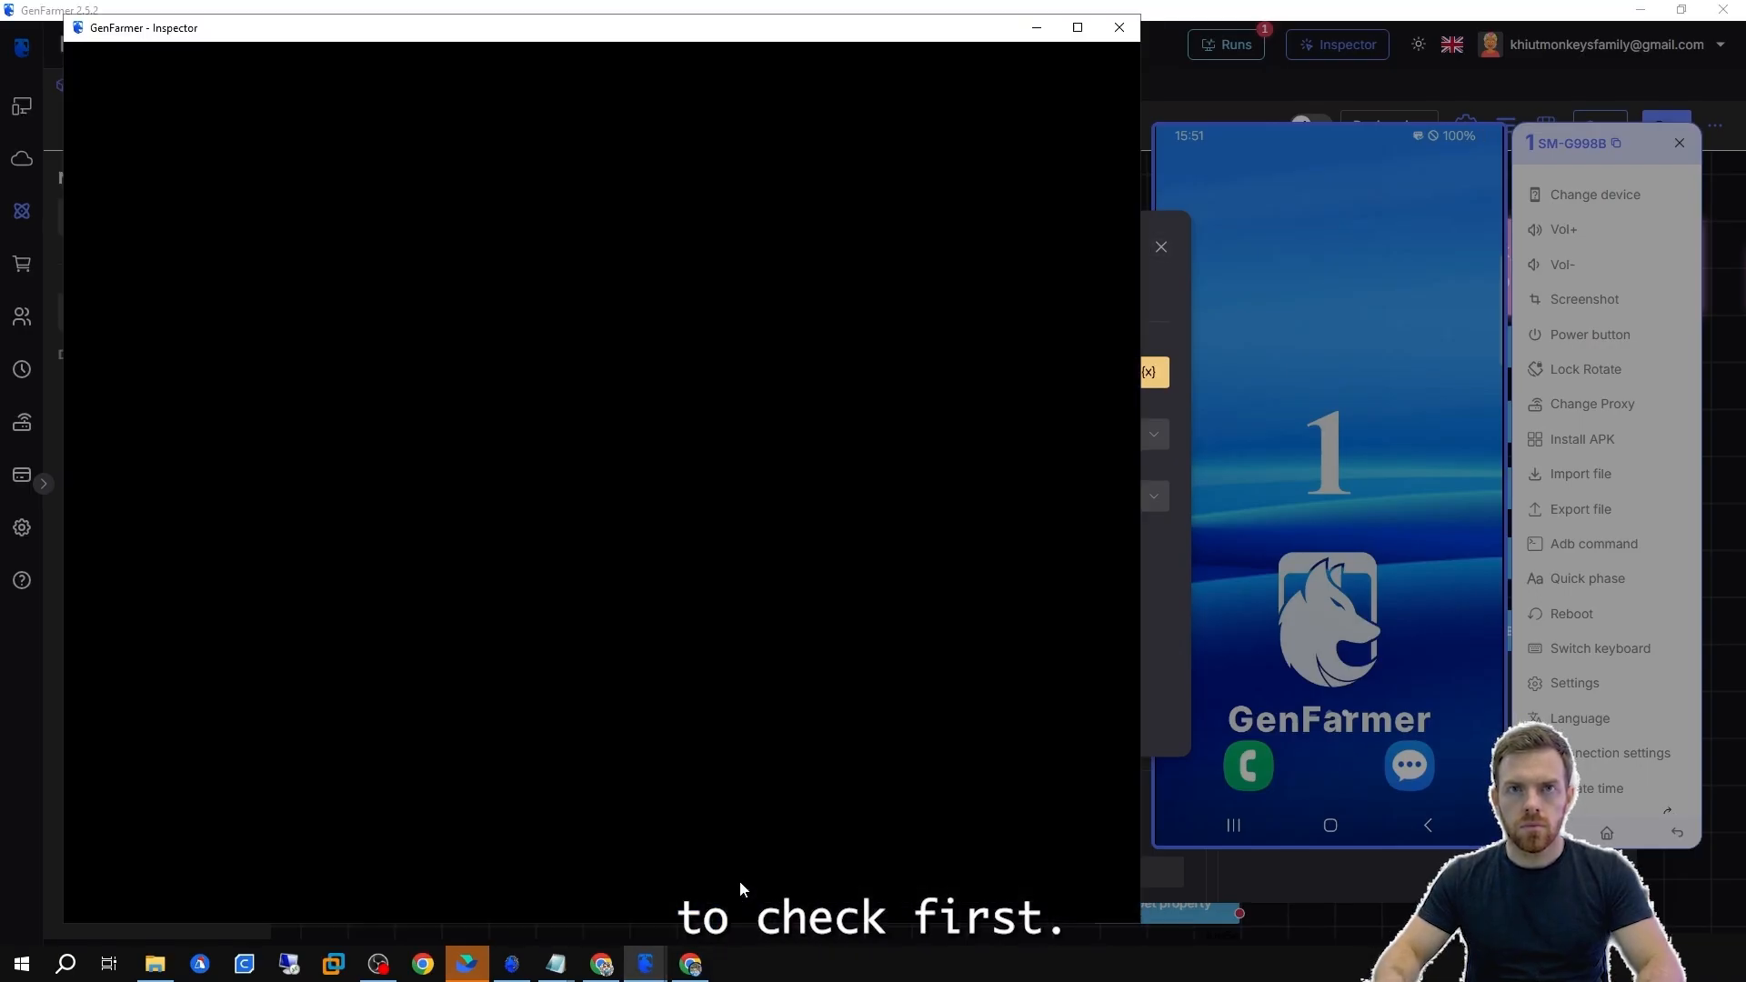
{"action": "left_click", "coordinate": [170, 750]}
{"action": "scroll", "coordinate": [582, 623], "scroll_direction": "up", "scroll_amount": 2}
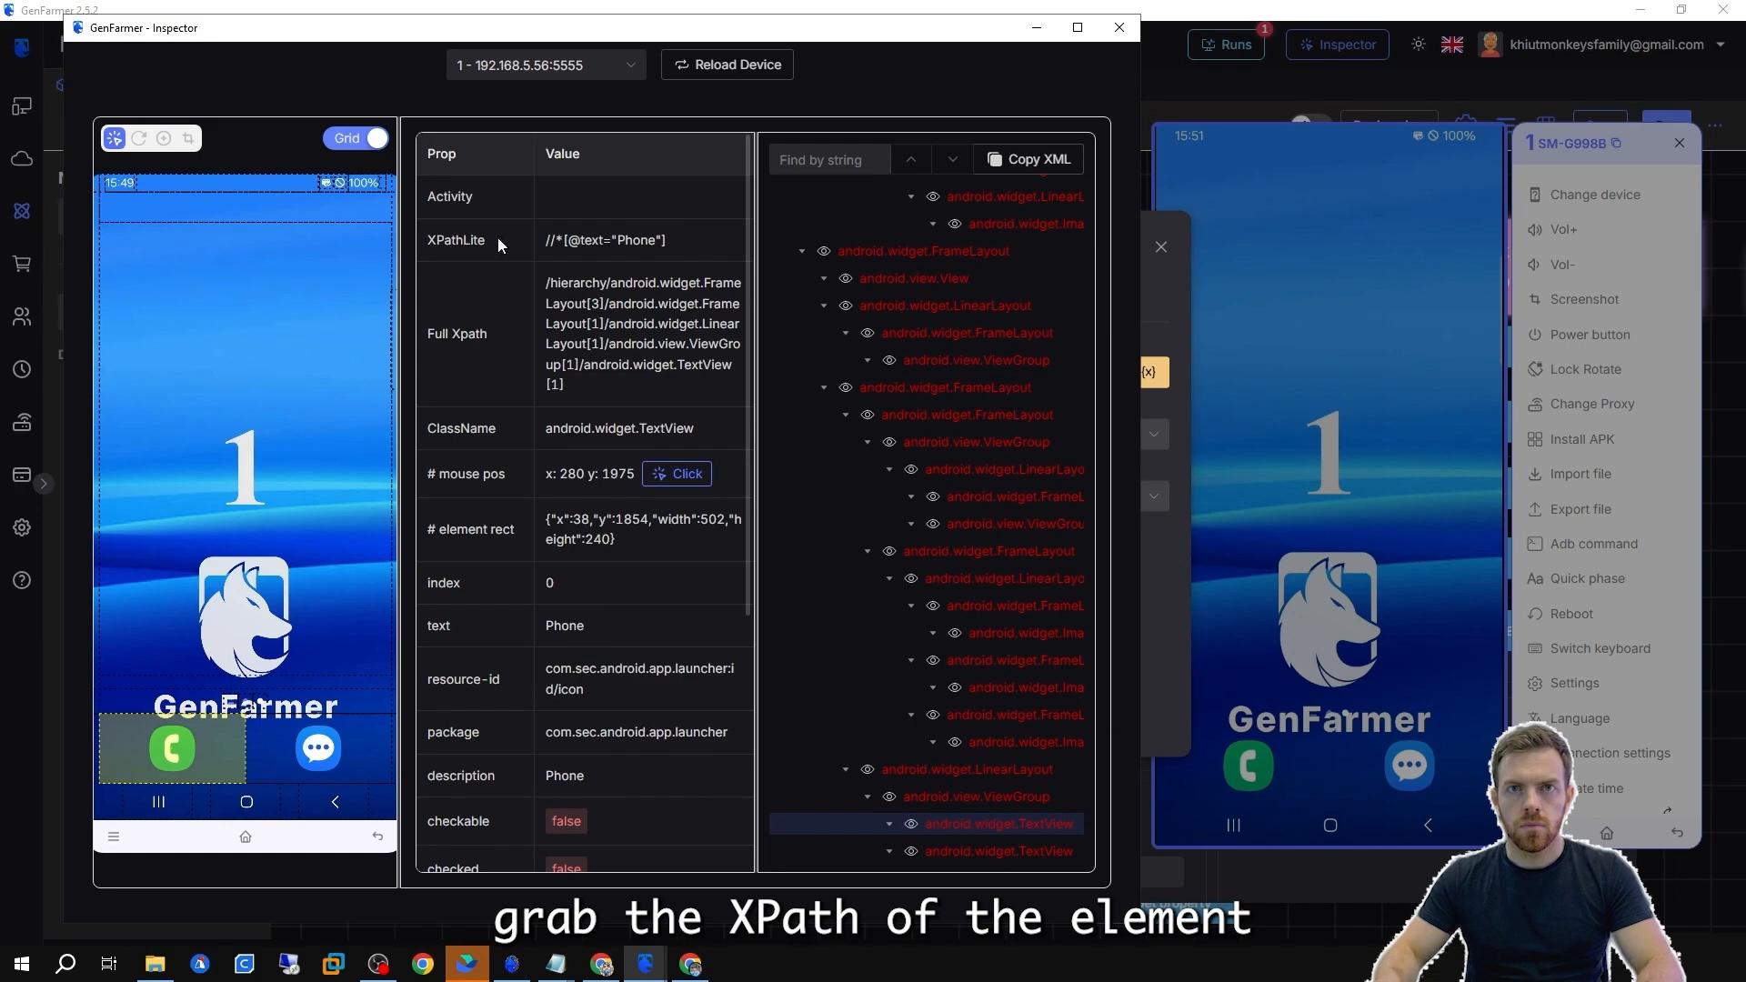
{"action": "left_click", "coordinate": [606, 251]}
{"action": "left_click", "coordinate": [1160, 295]}
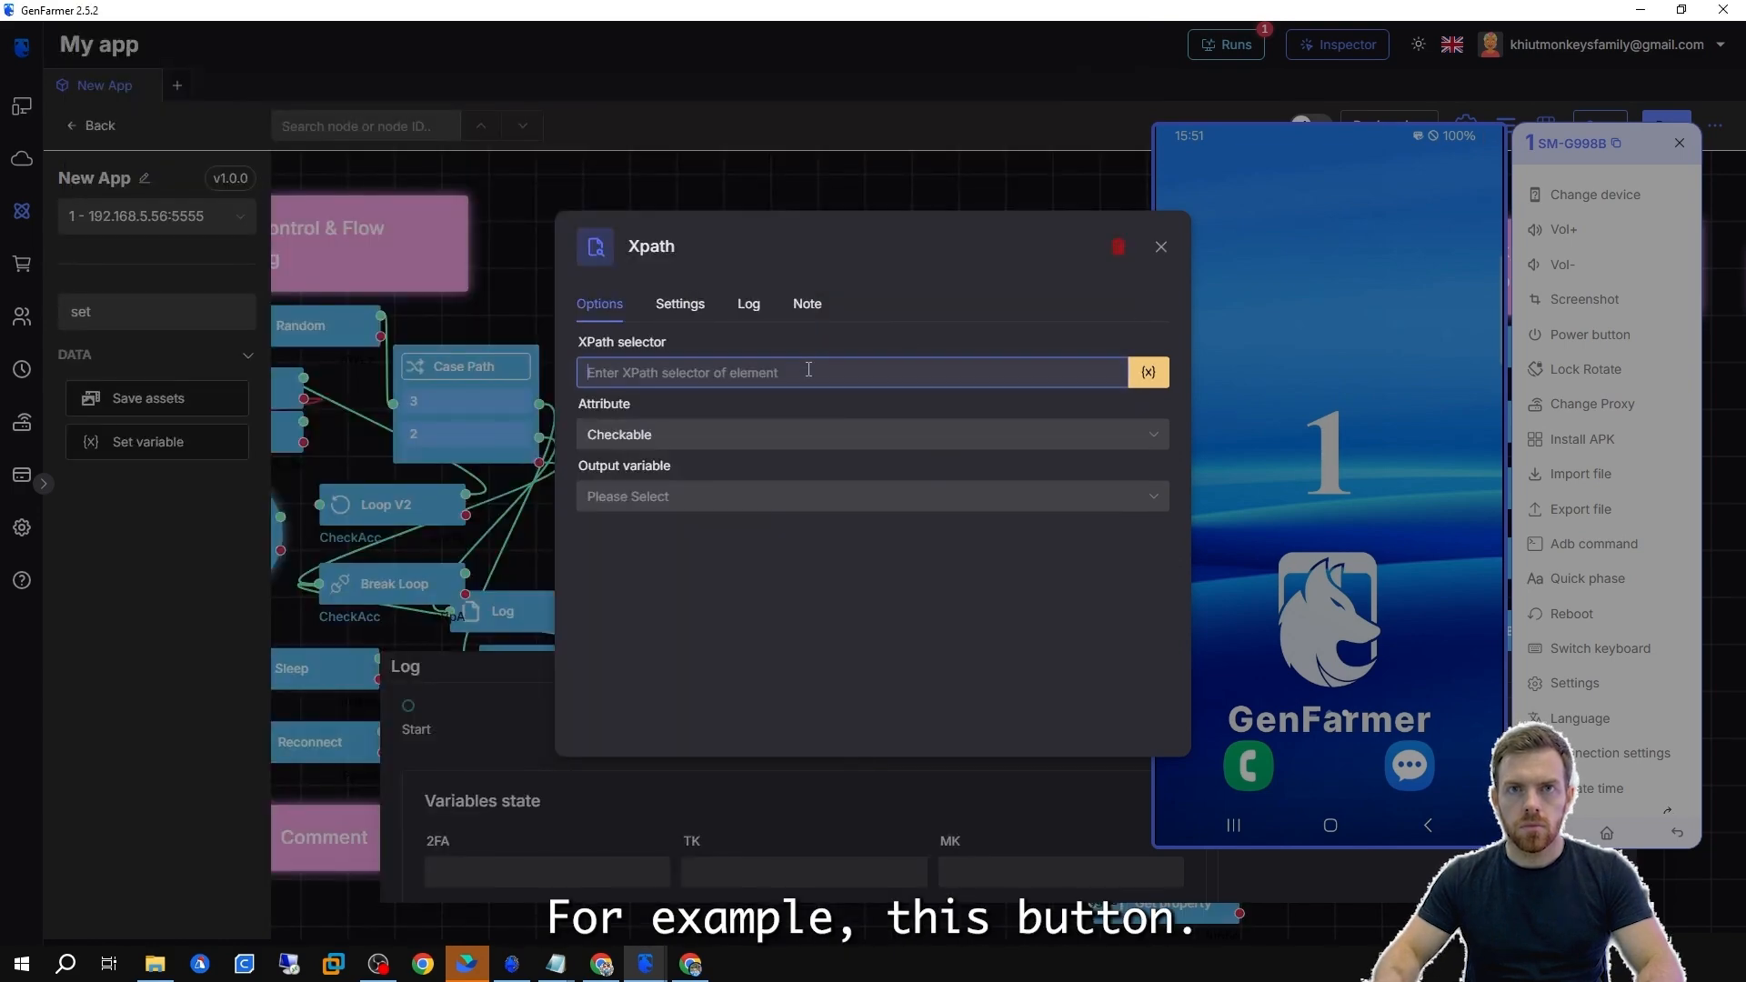
{"action": "type", "text": "//*[@text=\"Phone\"]"}
Set the Xpath node's attribute to Clickable and choose its output variable.
{"action": "left_click", "coordinate": [645, 962]}
{"action": "left_click", "coordinate": [740, 889]}
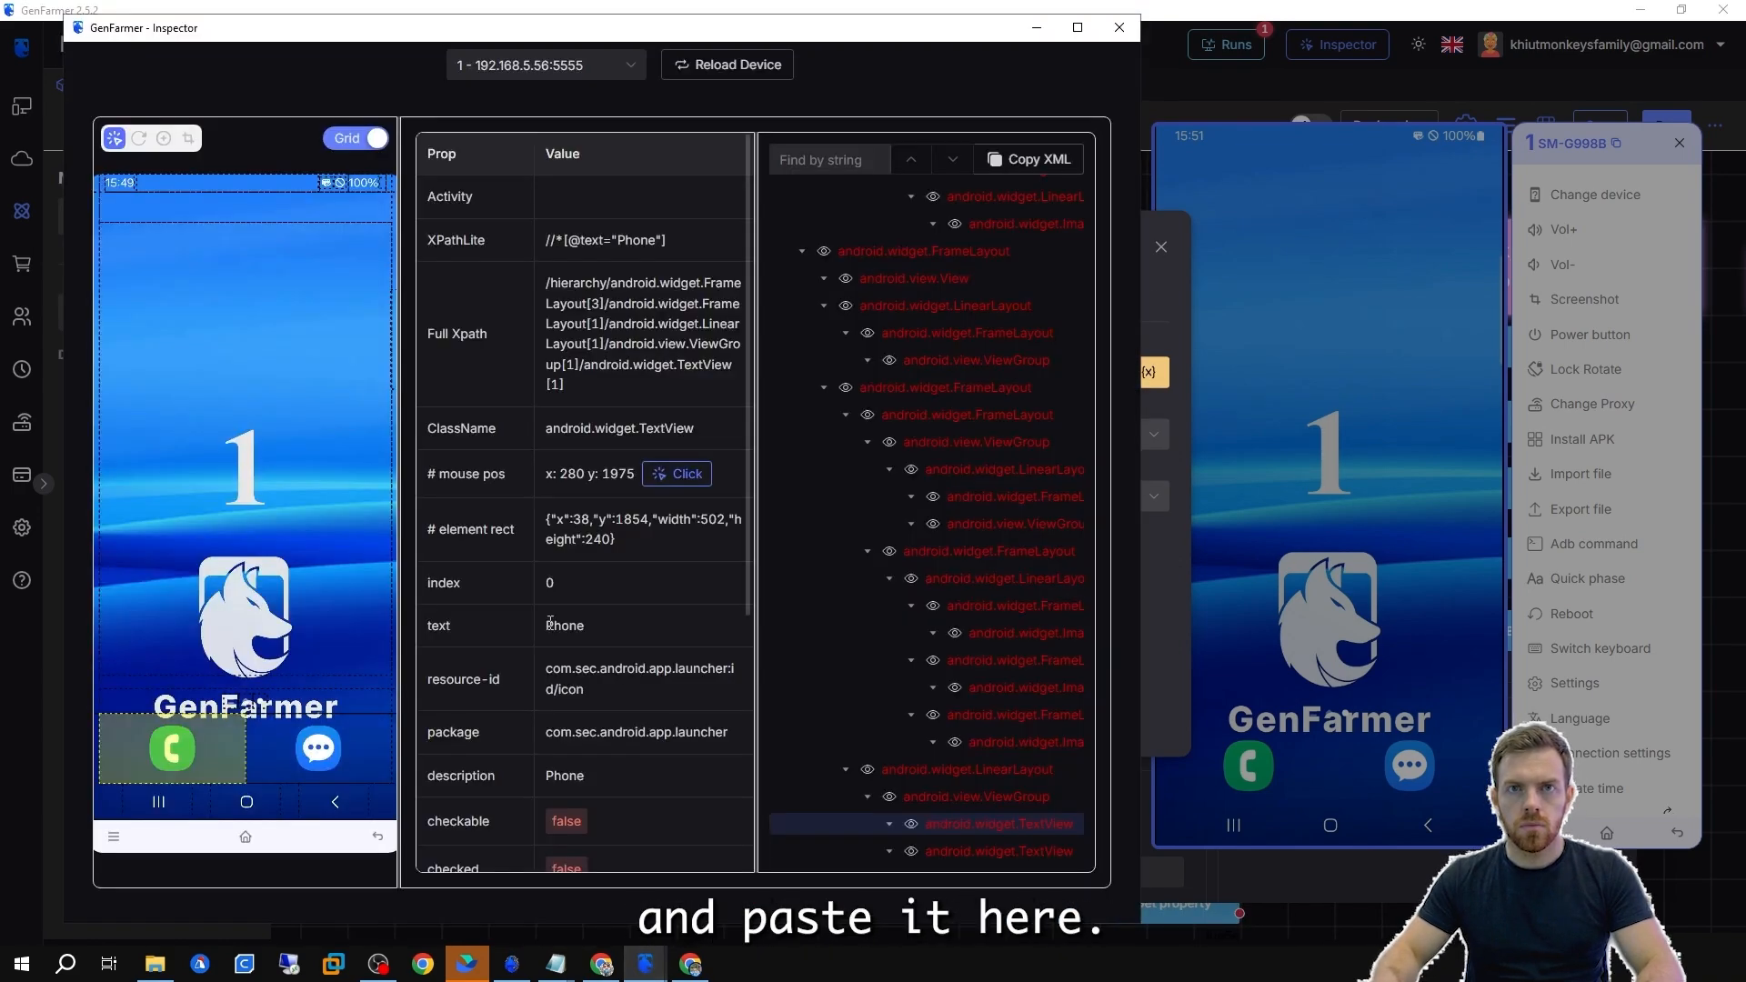
{"action": "scroll", "coordinate": [539, 751], "scroll_direction": "down", "scroll_amount": 4}
{"action": "double_click", "coordinate": [431, 510]}
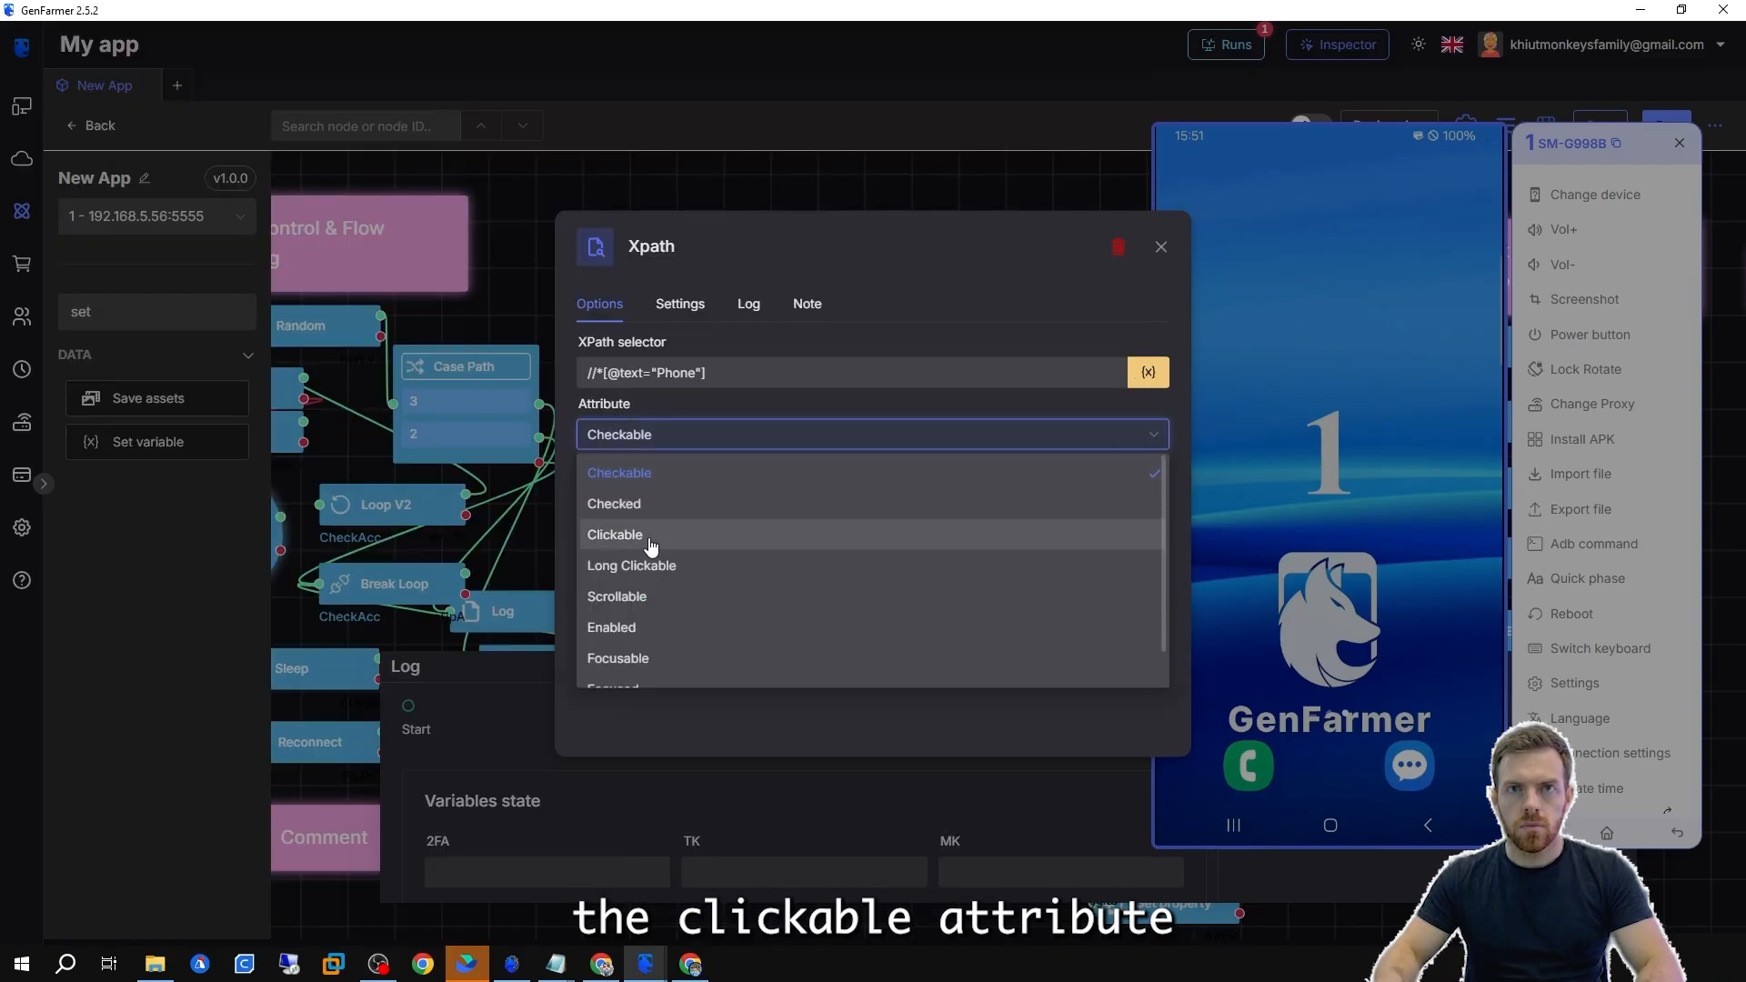
{"action": "left_click", "coordinate": [647, 535]}
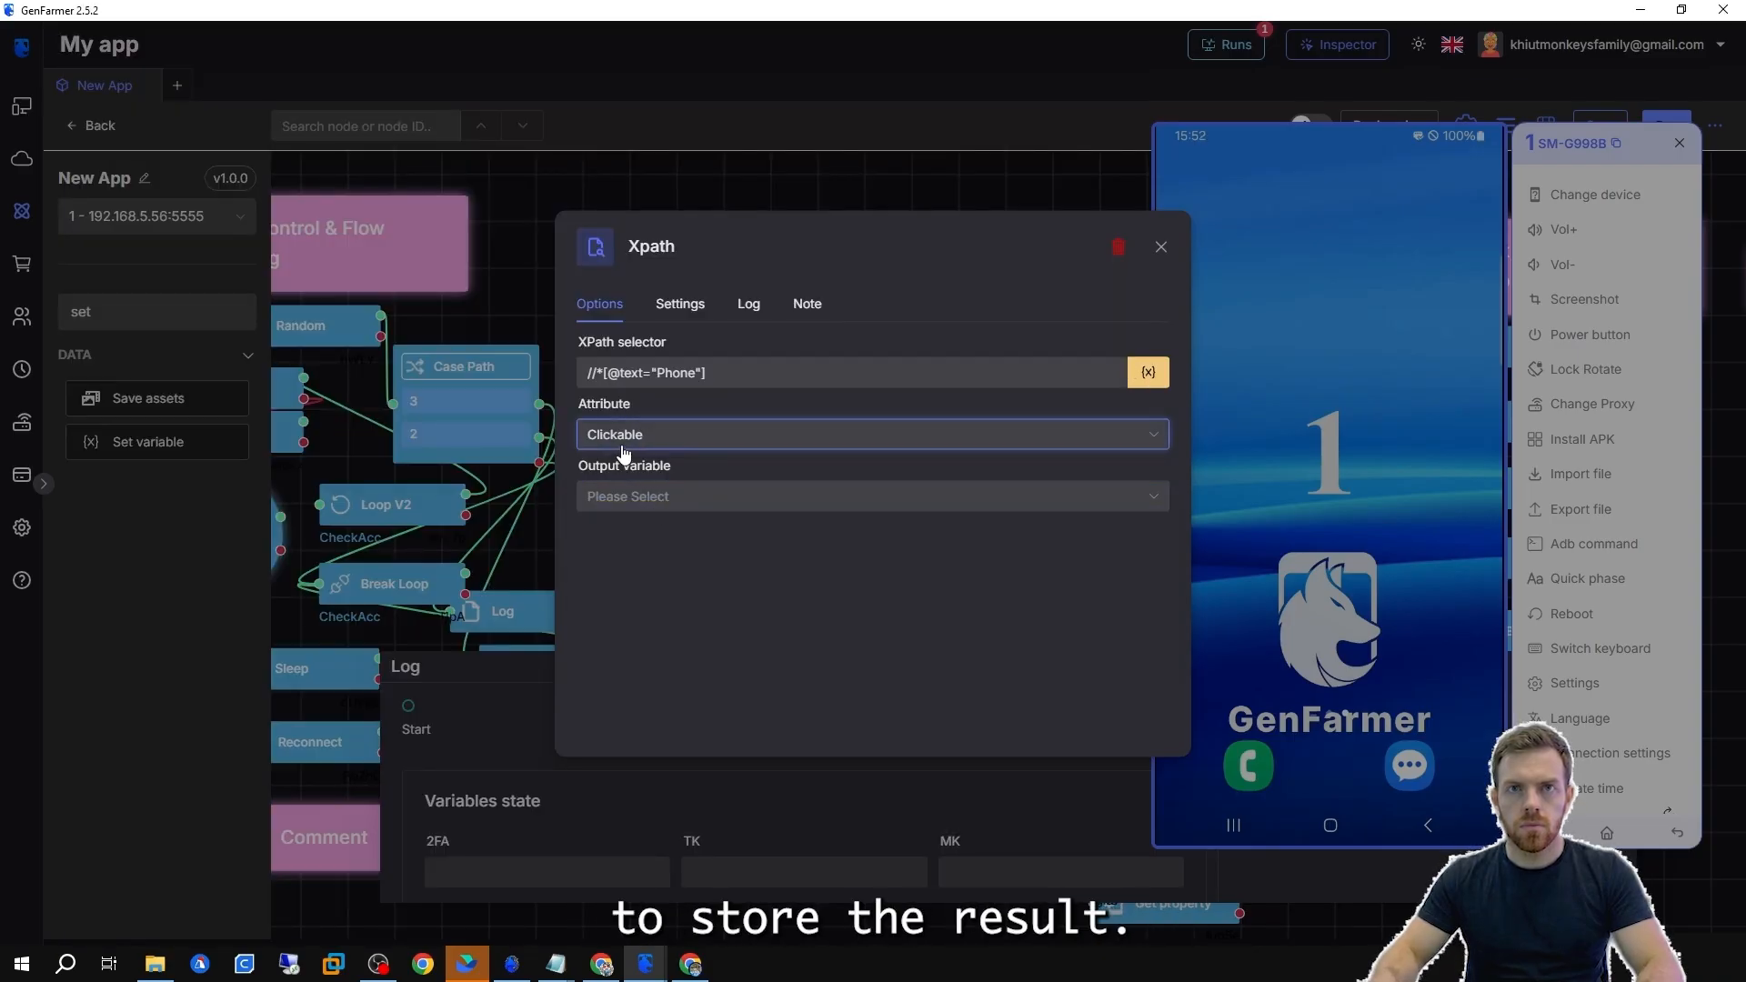
{"action": "left_click", "coordinate": [628, 495]}
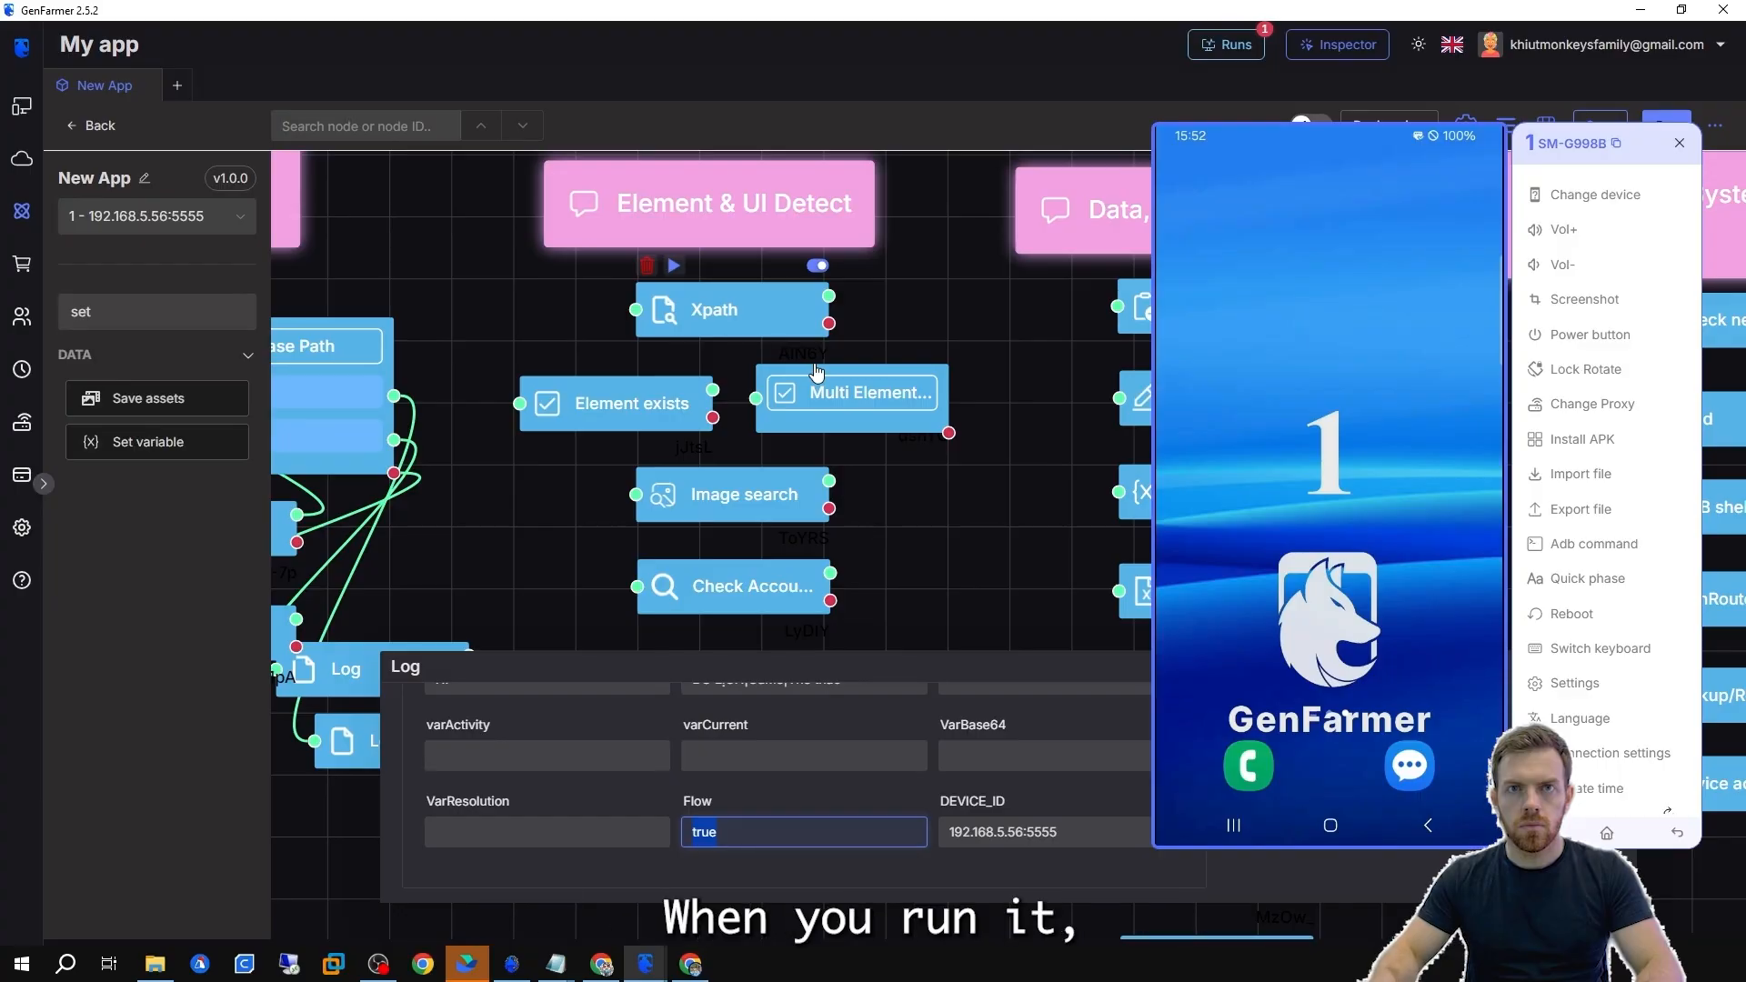
Swipe up on the phone's home screen to open the app drawer.
{"action": "left_click", "coordinate": [991, 511]}
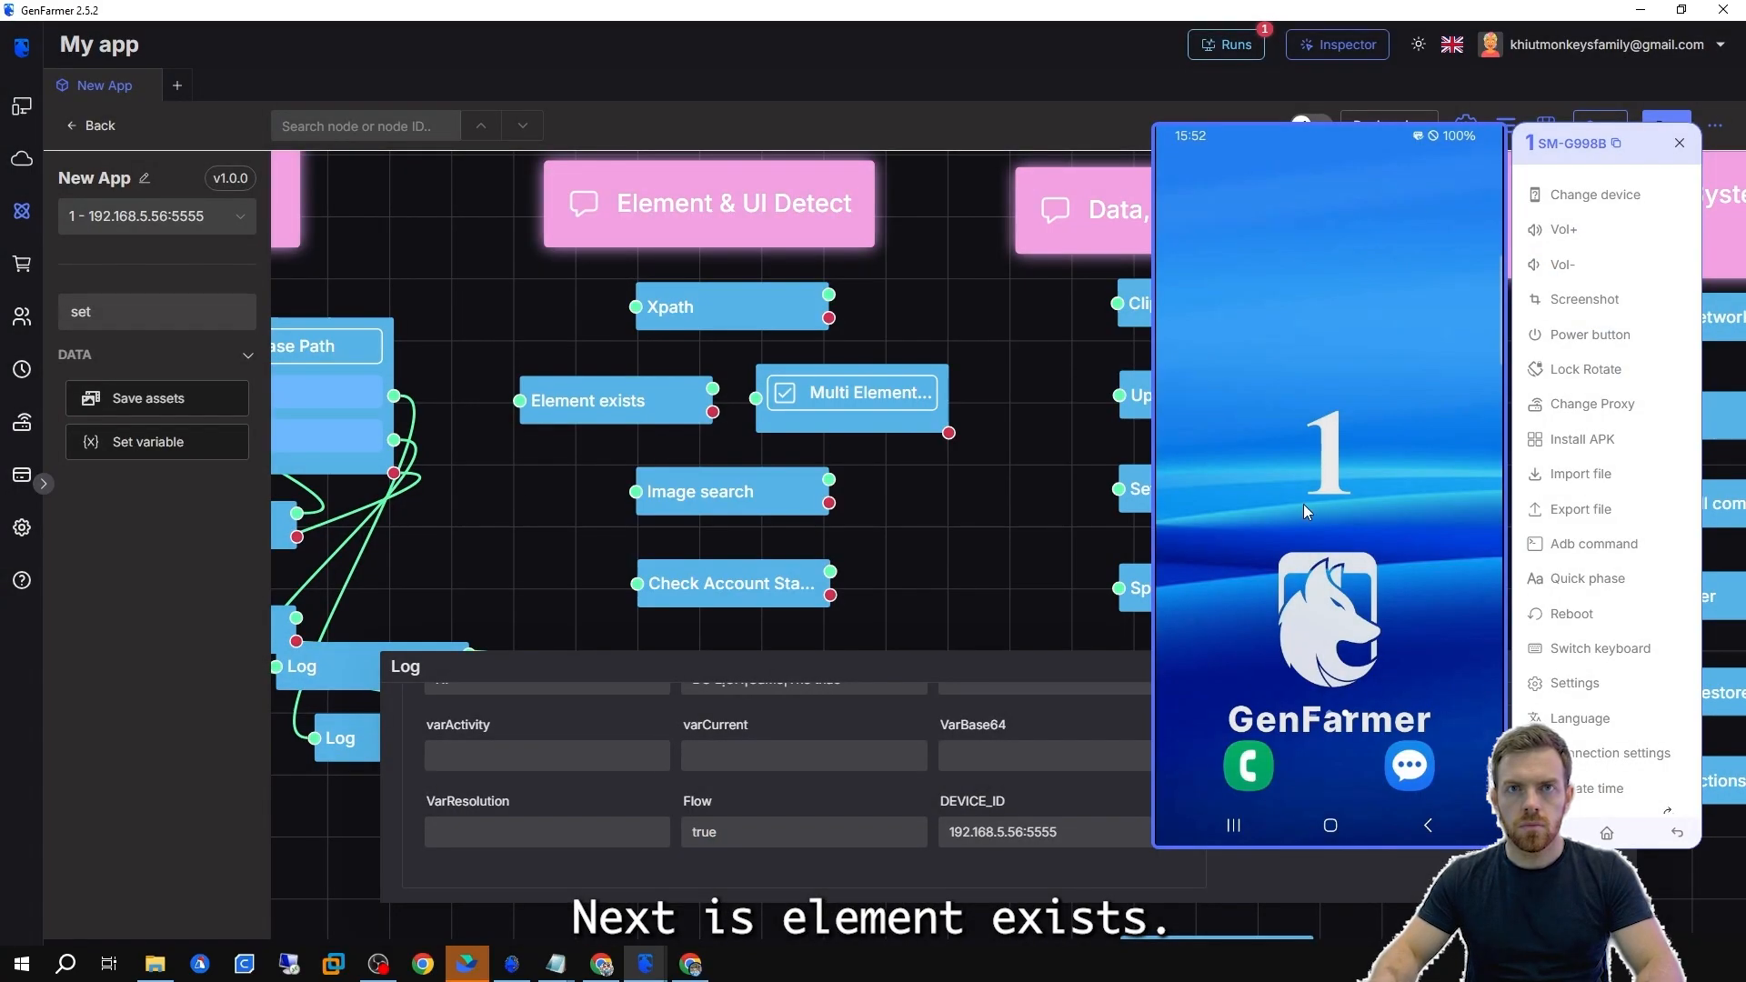
{"action": "left_click_drag", "start_coordinate": [1329, 755], "coordinate": [1348, 301]}
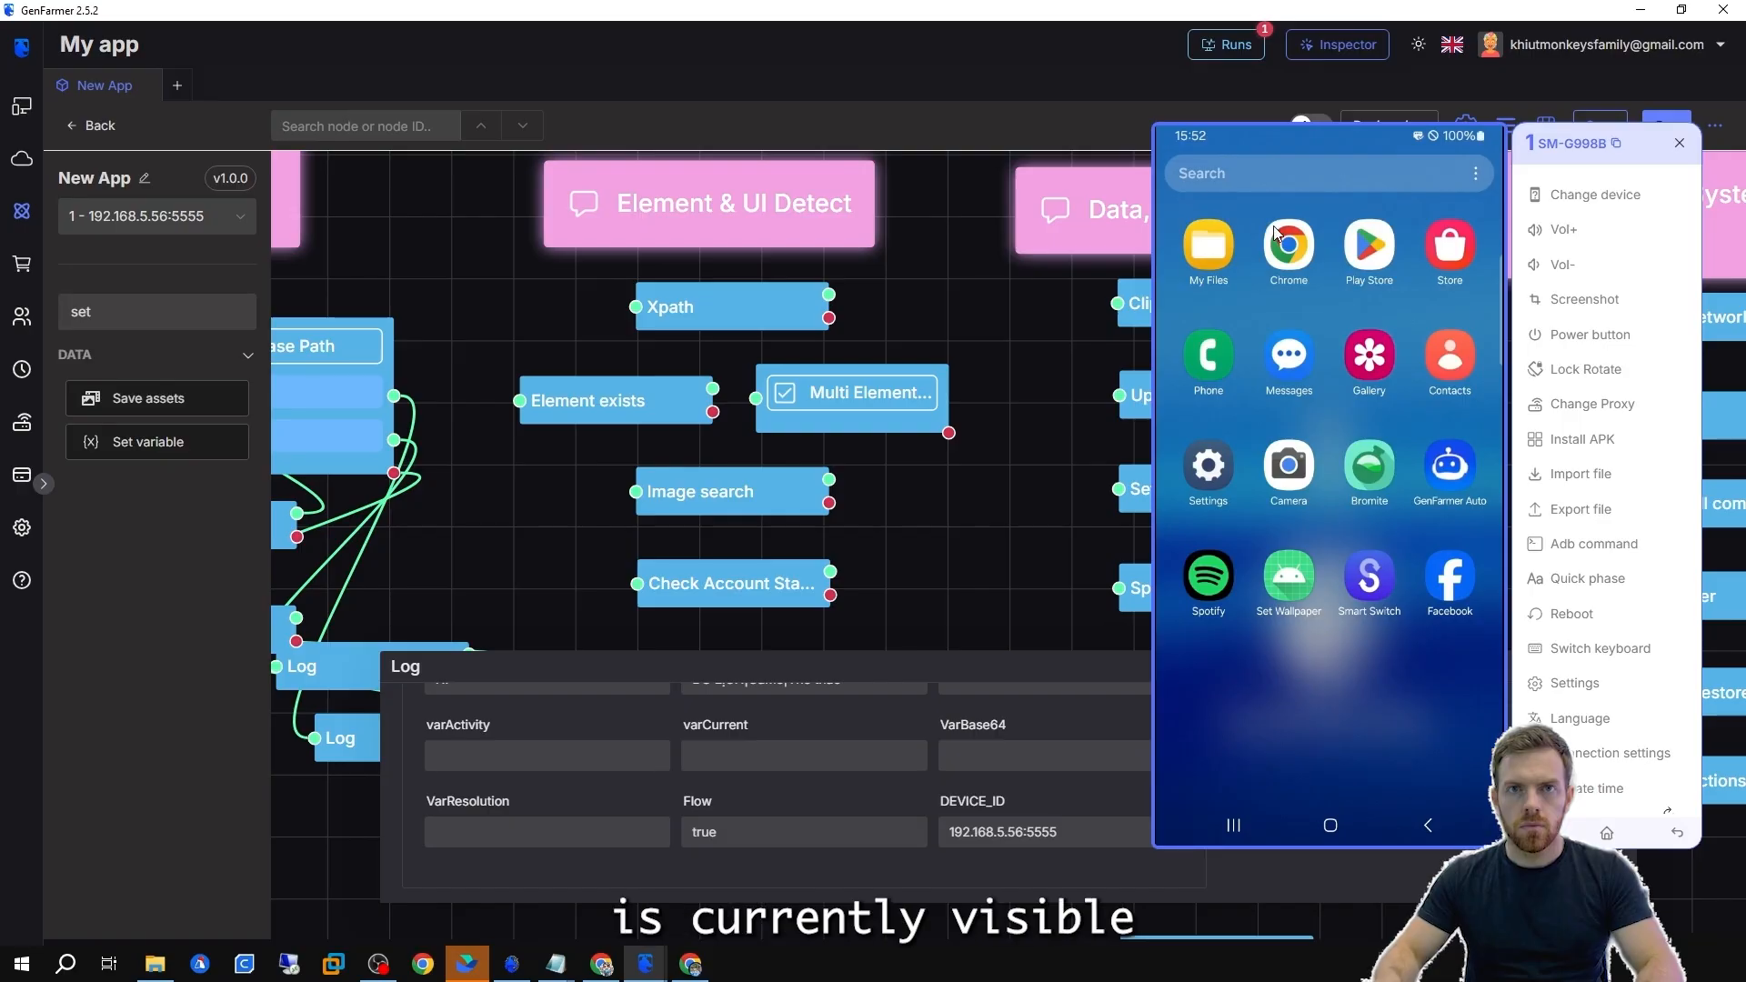
{"action": "left_click_drag", "start_coordinate": [1277, 233], "coordinate": [1316, 721]}
{"action": "left_click_drag", "start_coordinate": [1341, 752], "coordinate": [1346, 300]}
Copy the Chrome icon's XPath from the Inspector and paste it into the Element exists node's selector.
{"action": "left_click", "coordinate": [645, 964]}
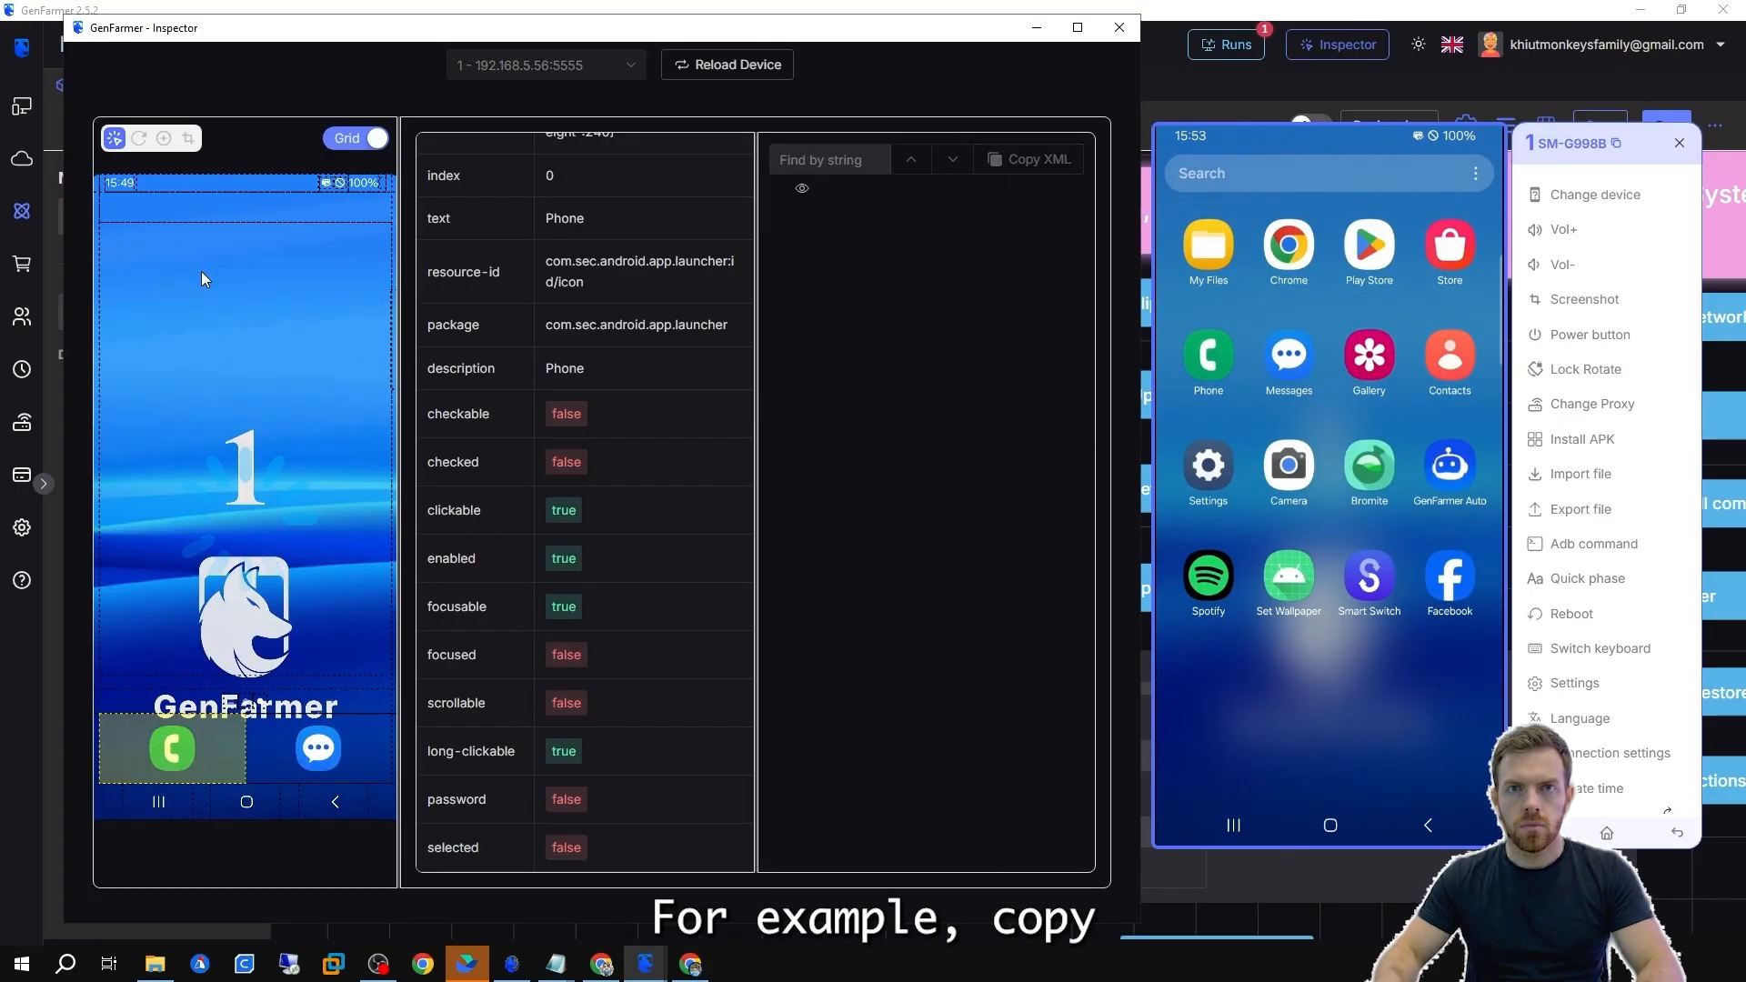
{"action": "left_click", "coordinate": [195, 281]}
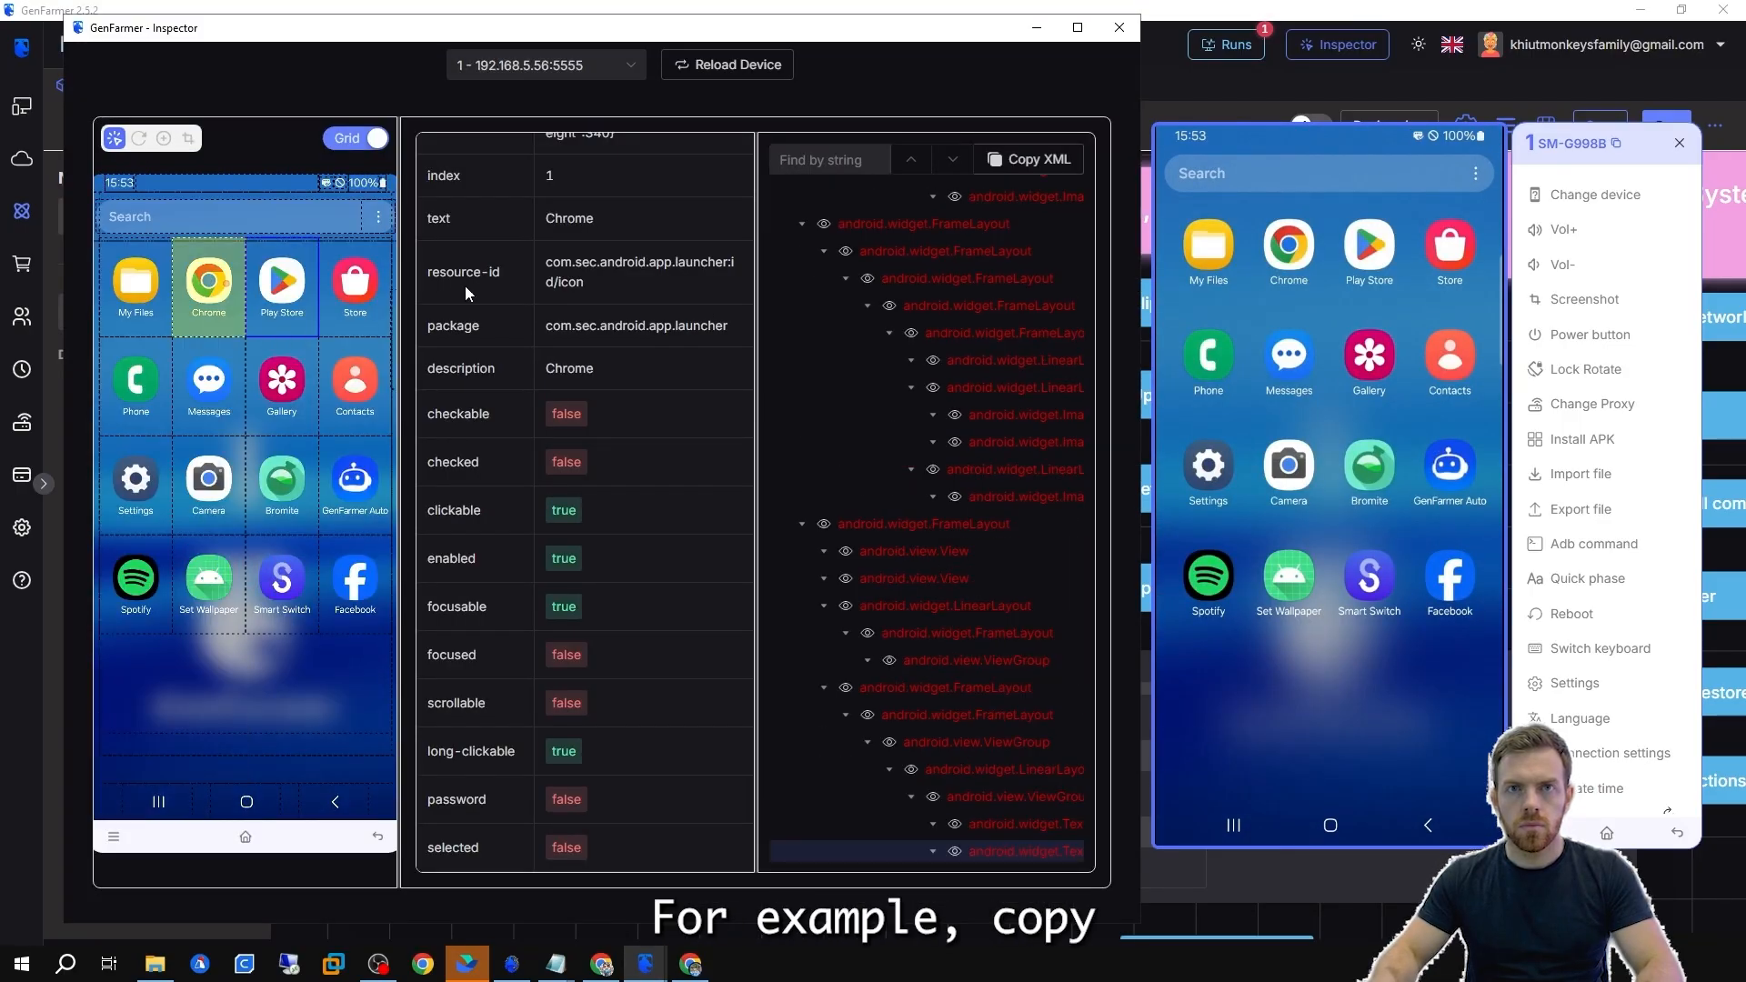
{"action": "left_click", "coordinate": [1033, 164]}
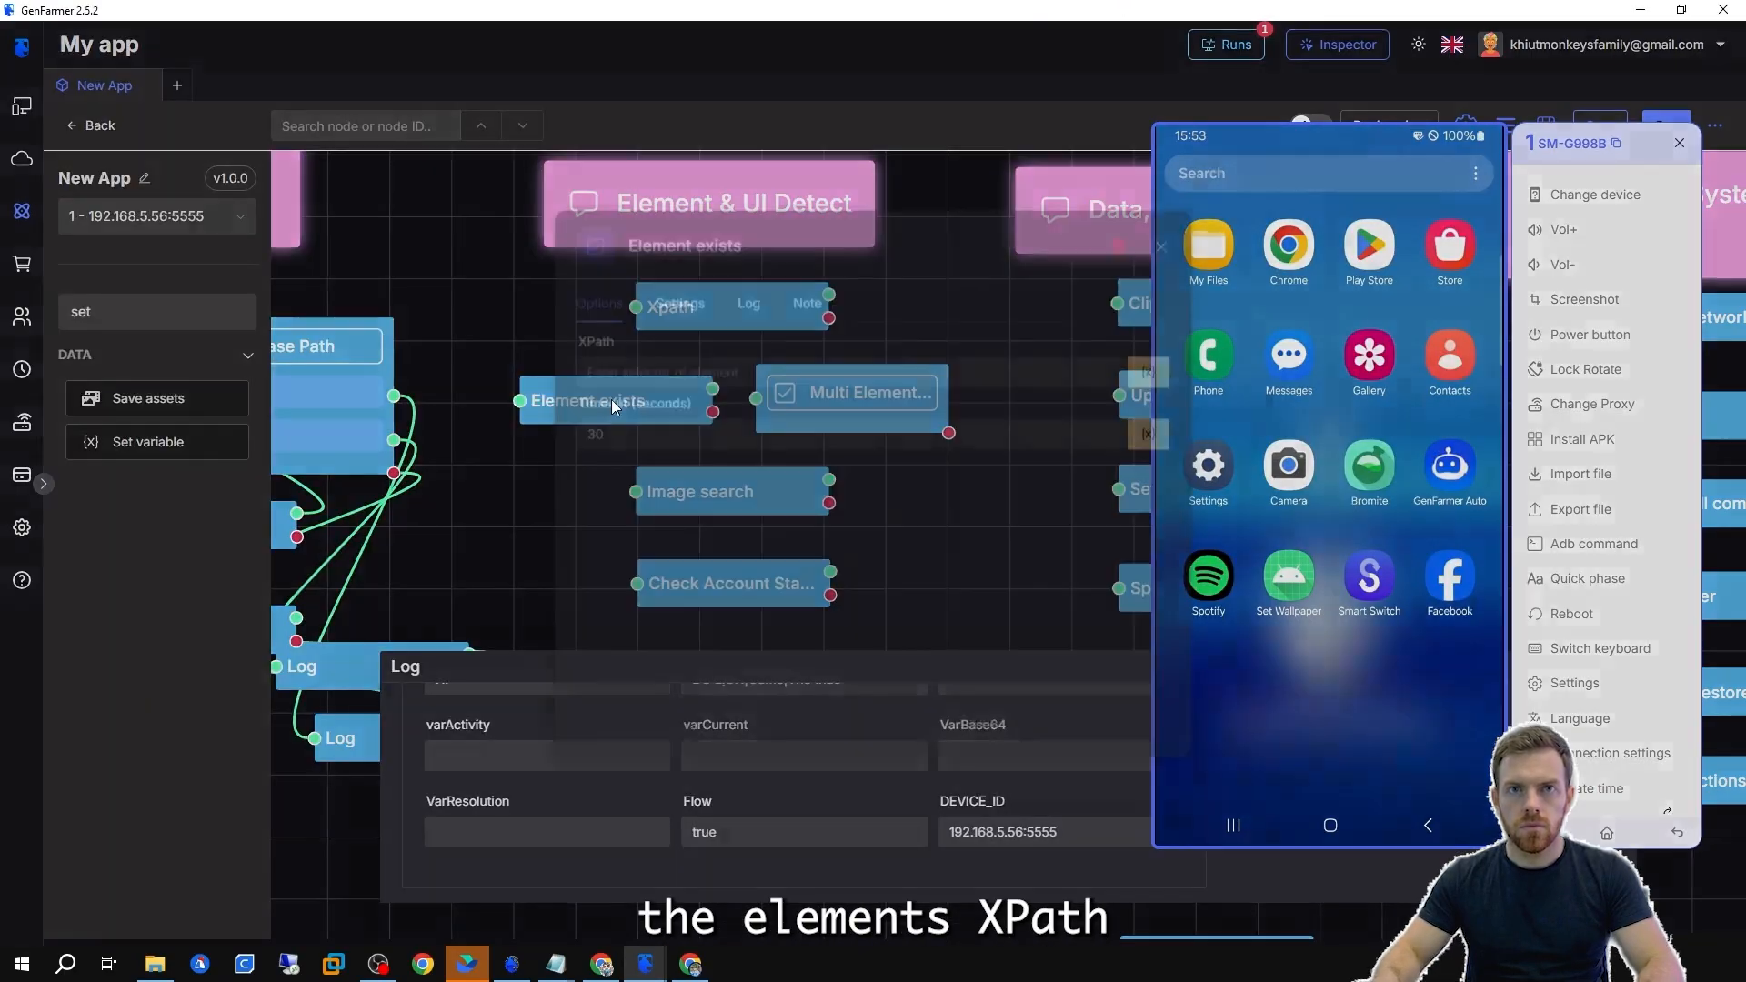
{"action": "left_click", "coordinate": [666, 372]}
{"action": "type", "text": "//*[@text=\"Chrome\"]"}
{"action": "left_click", "coordinate": [1161, 247]}
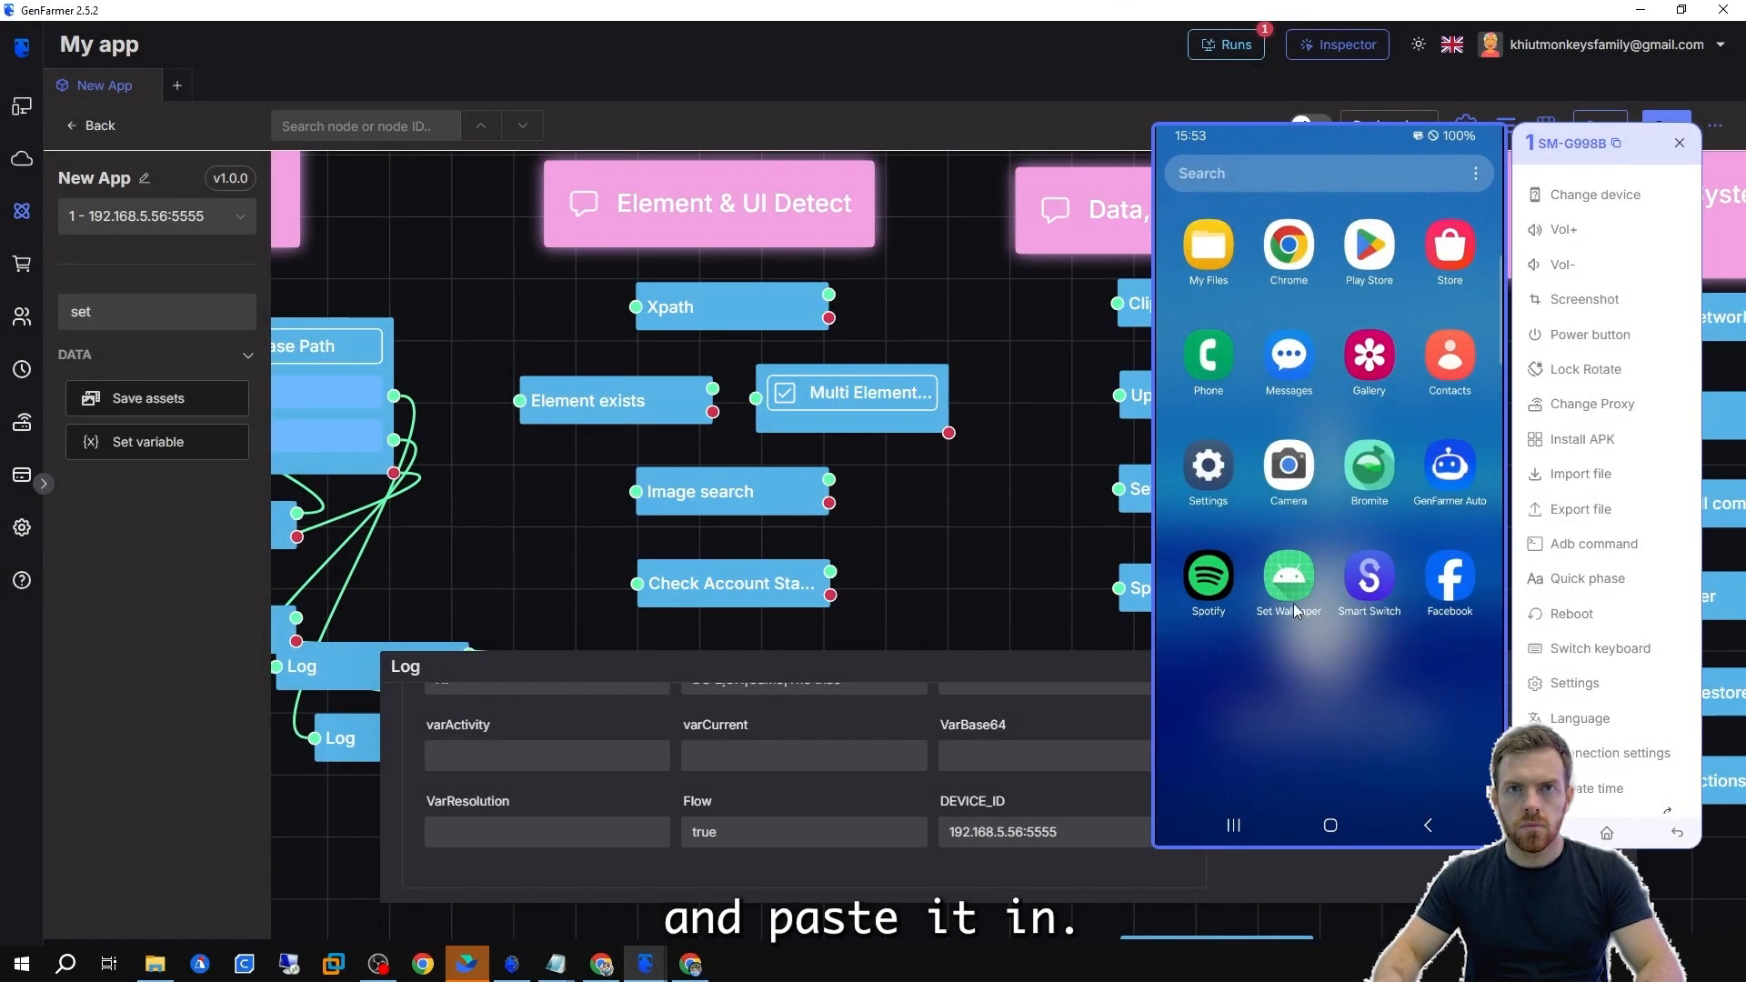
Return the phone to its home screen and run the Element exists node.
{"action": "left_click_drag", "start_coordinate": [1298, 300], "coordinate": [1316, 718]}
{"action": "left_click_drag", "start_coordinate": [1337, 745], "coordinate": [1339, 315]}
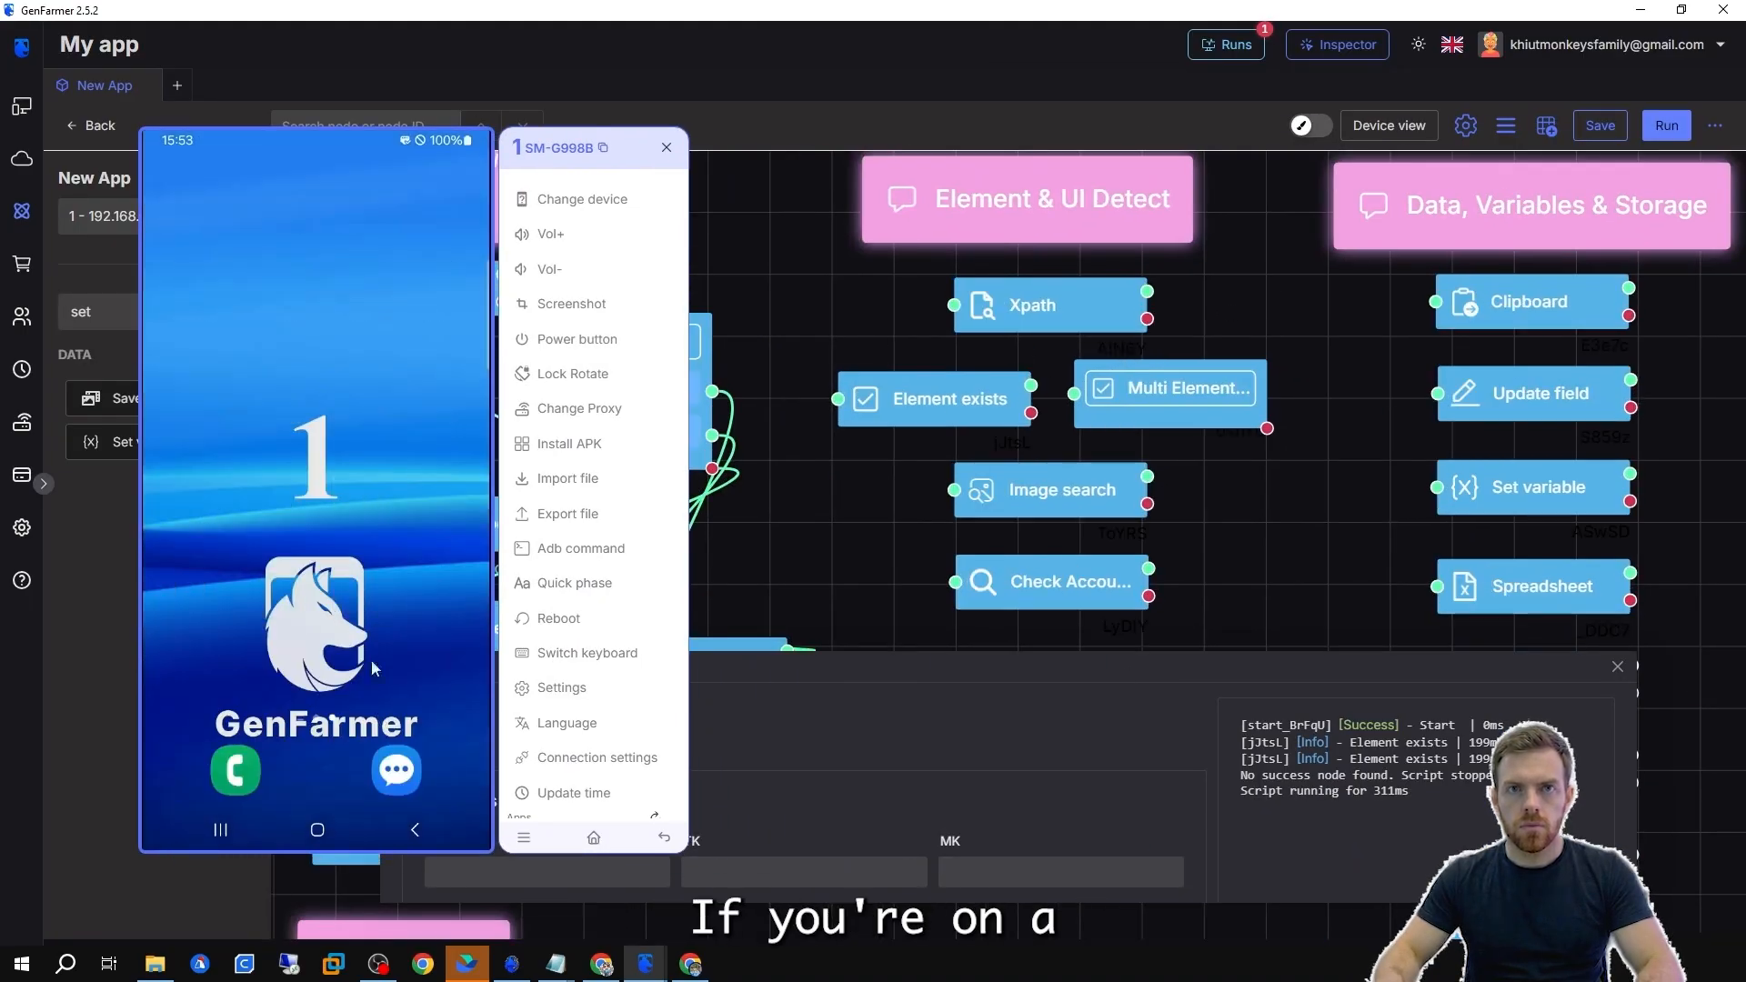
{"action": "left_click", "coordinate": [875, 355]}
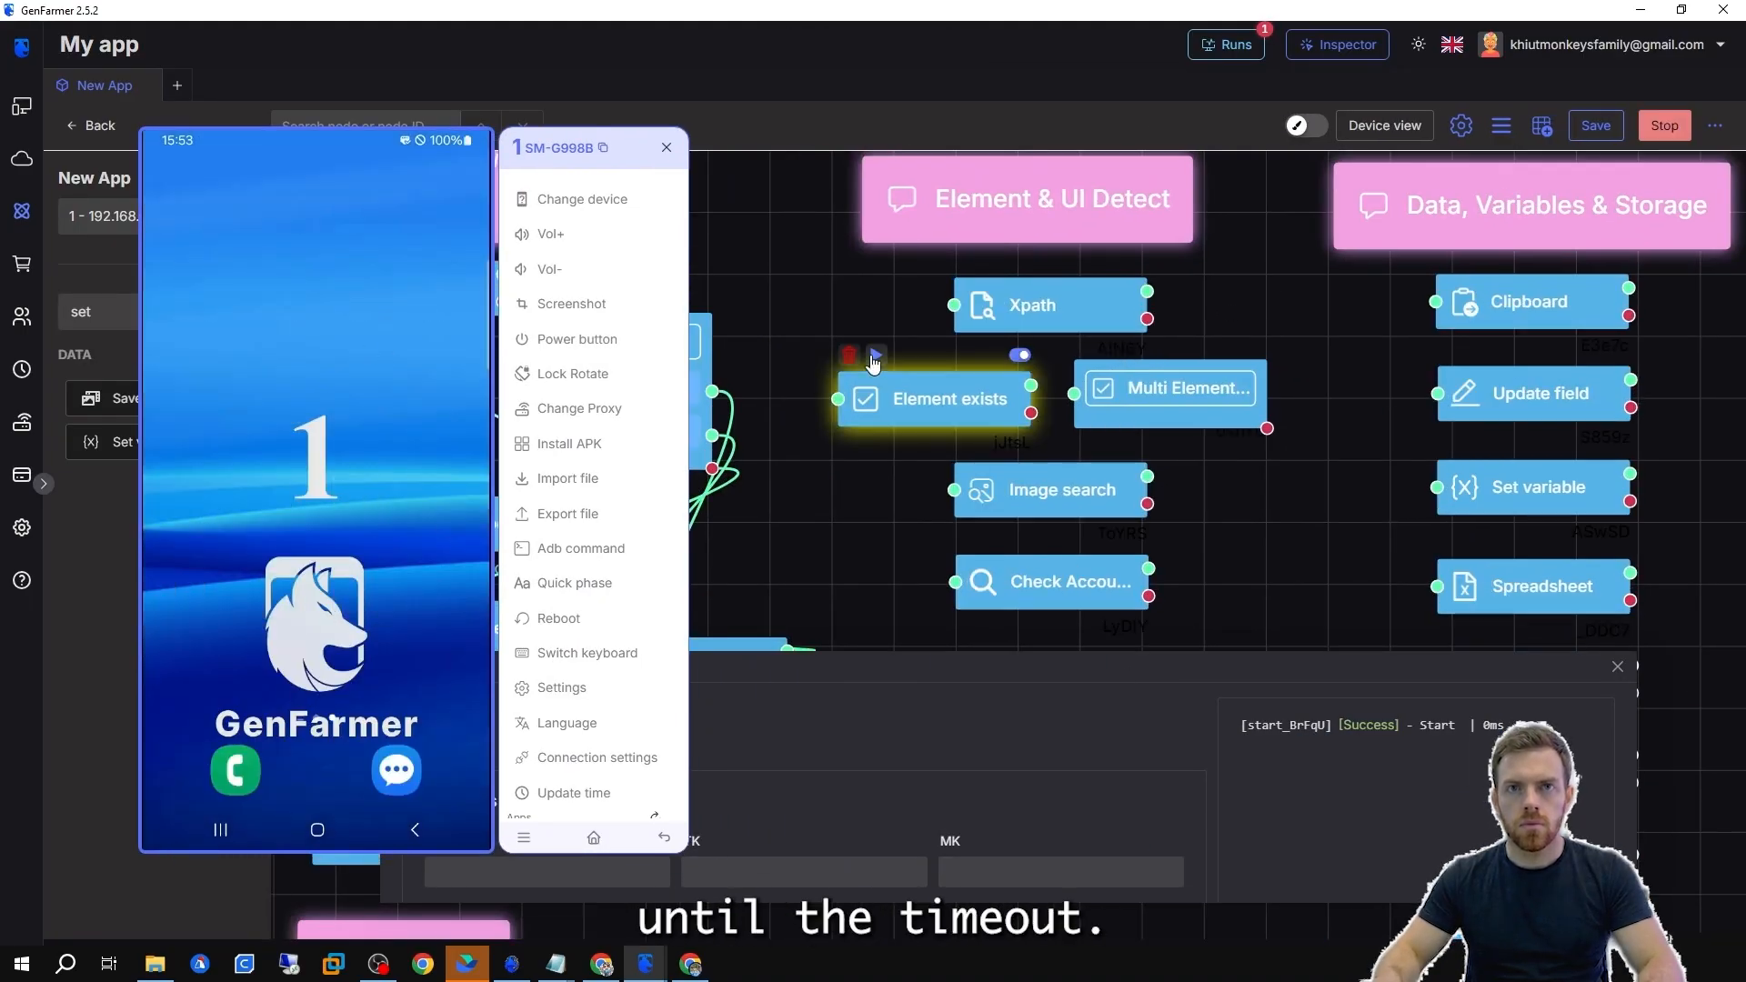
{"action": "left_click", "coordinate": [875, 393]}
Run the Element exists node again while the app drawer is opened on the phone.
{"action": "left_click", "coordinate": [616, 435]}
{"action": "left_click", "coordinate": [1245, 502]}
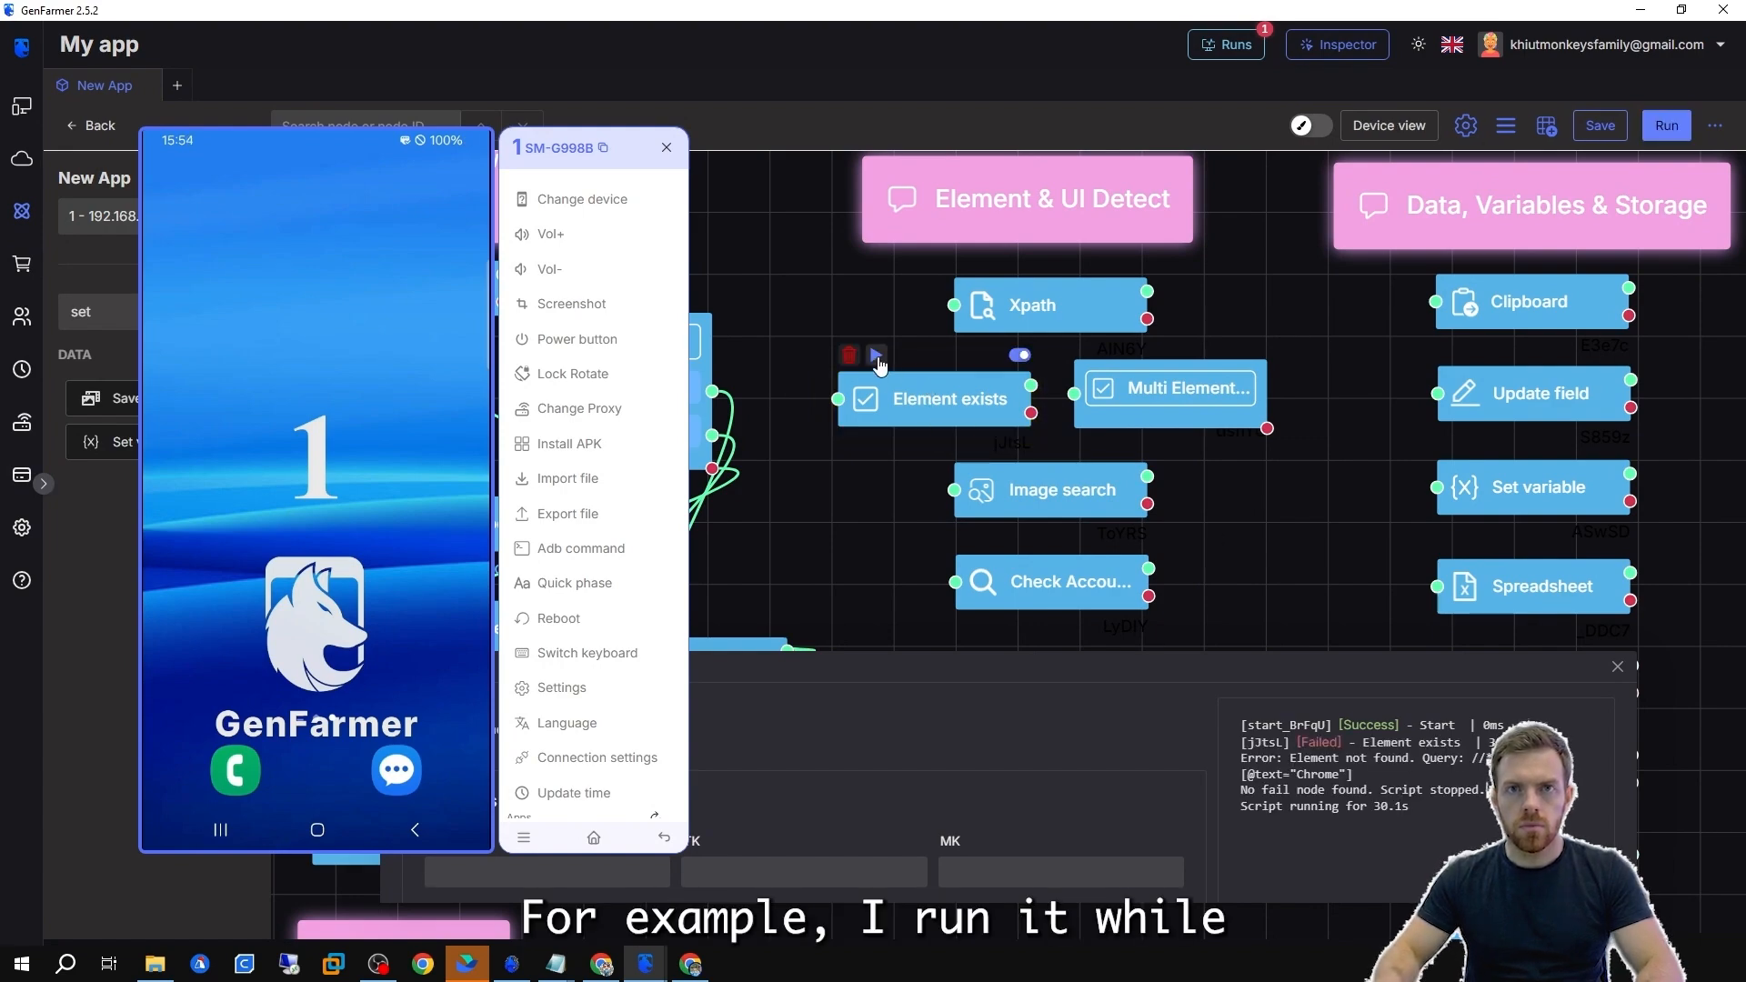
{"action": "left_click", "coordinate": [877, 356]}
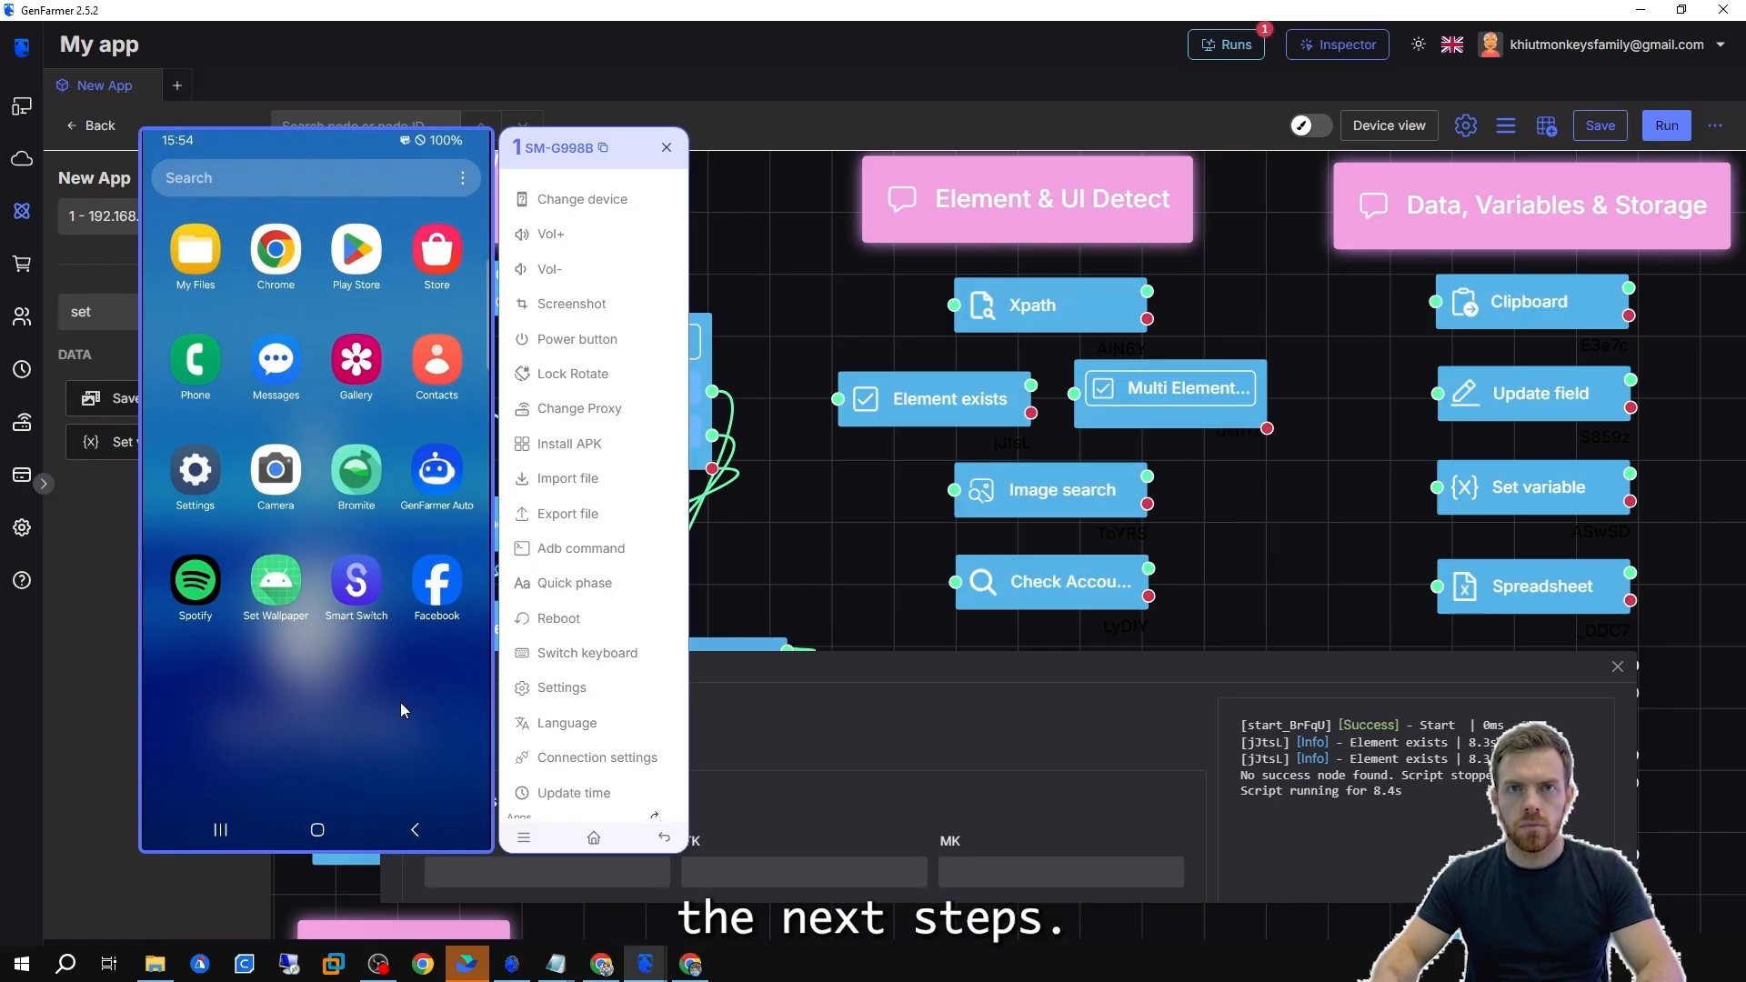
Open the Multi Element exists node to examine its path entries, then close it.
{"action": "double_click", "coordinate": [1201, 391]}
{"action": "left_click", "coordinate": [1205, 392]}
{"action": "left_click_drag", "start_coordinate": [1205, 392], "coordinate": [1266, 369]}
{"action": "double_click", "coordinate": [1243, 404]}
{"action": "left_click", "coordinate": [1153, 378]}
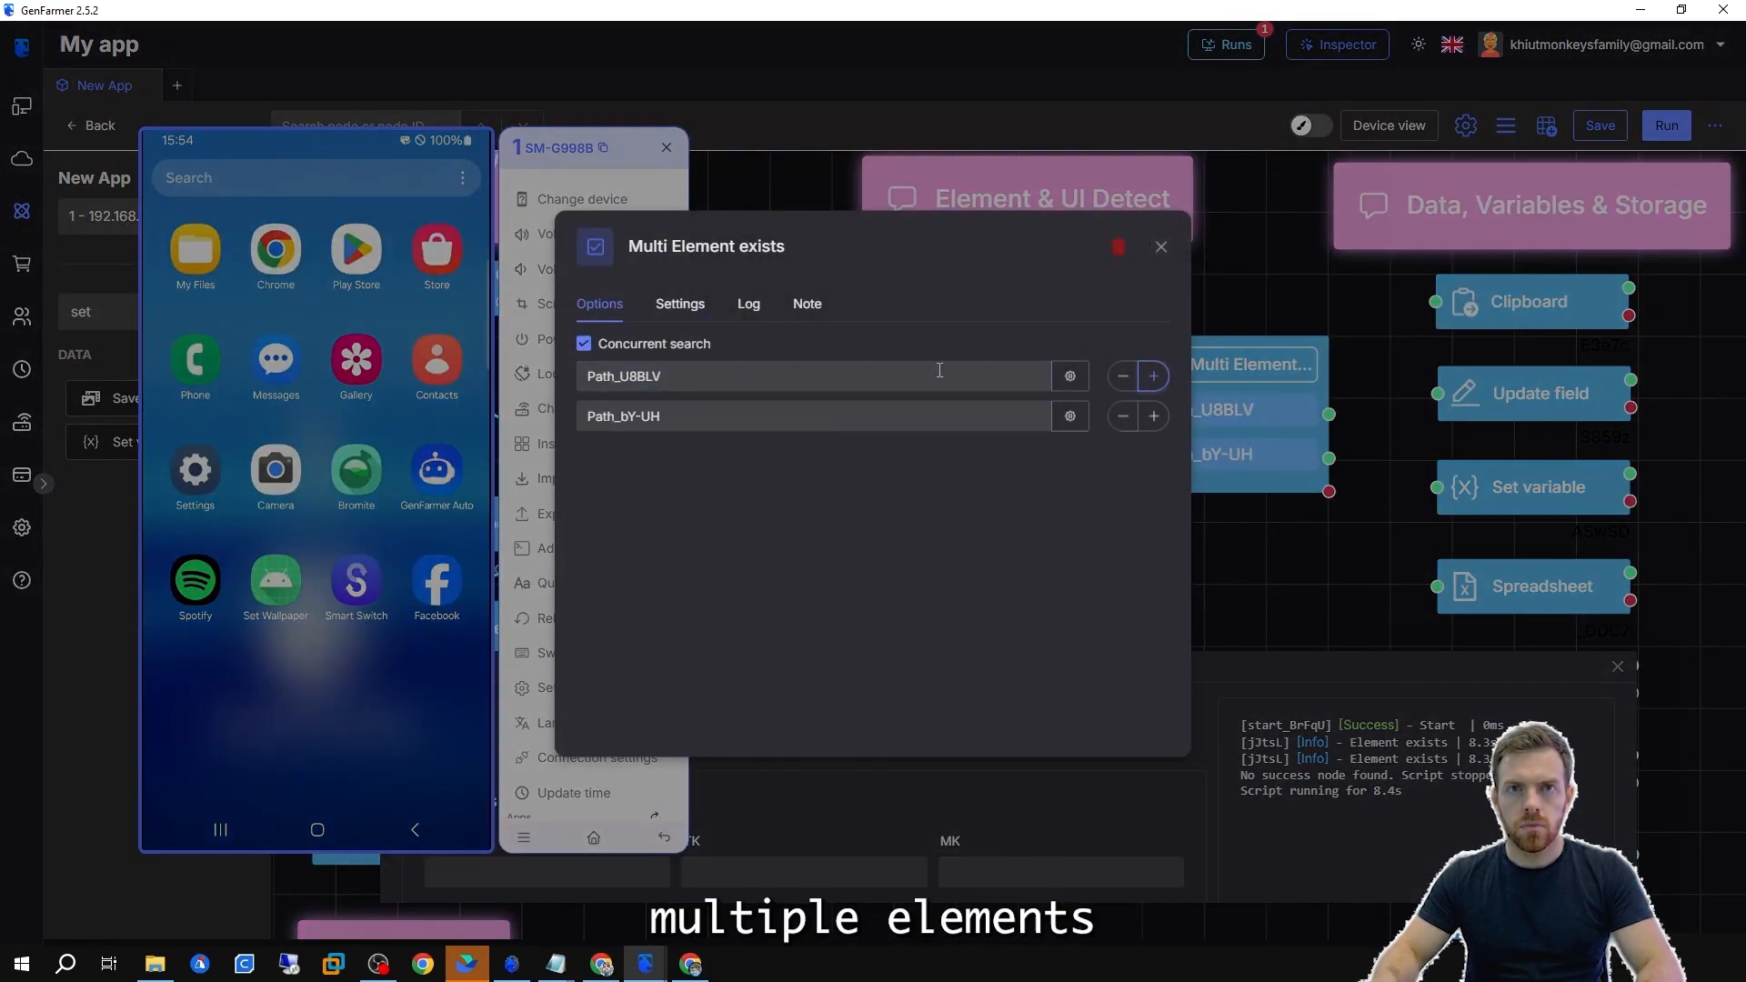
{"action": "key", "text": "Escape"}
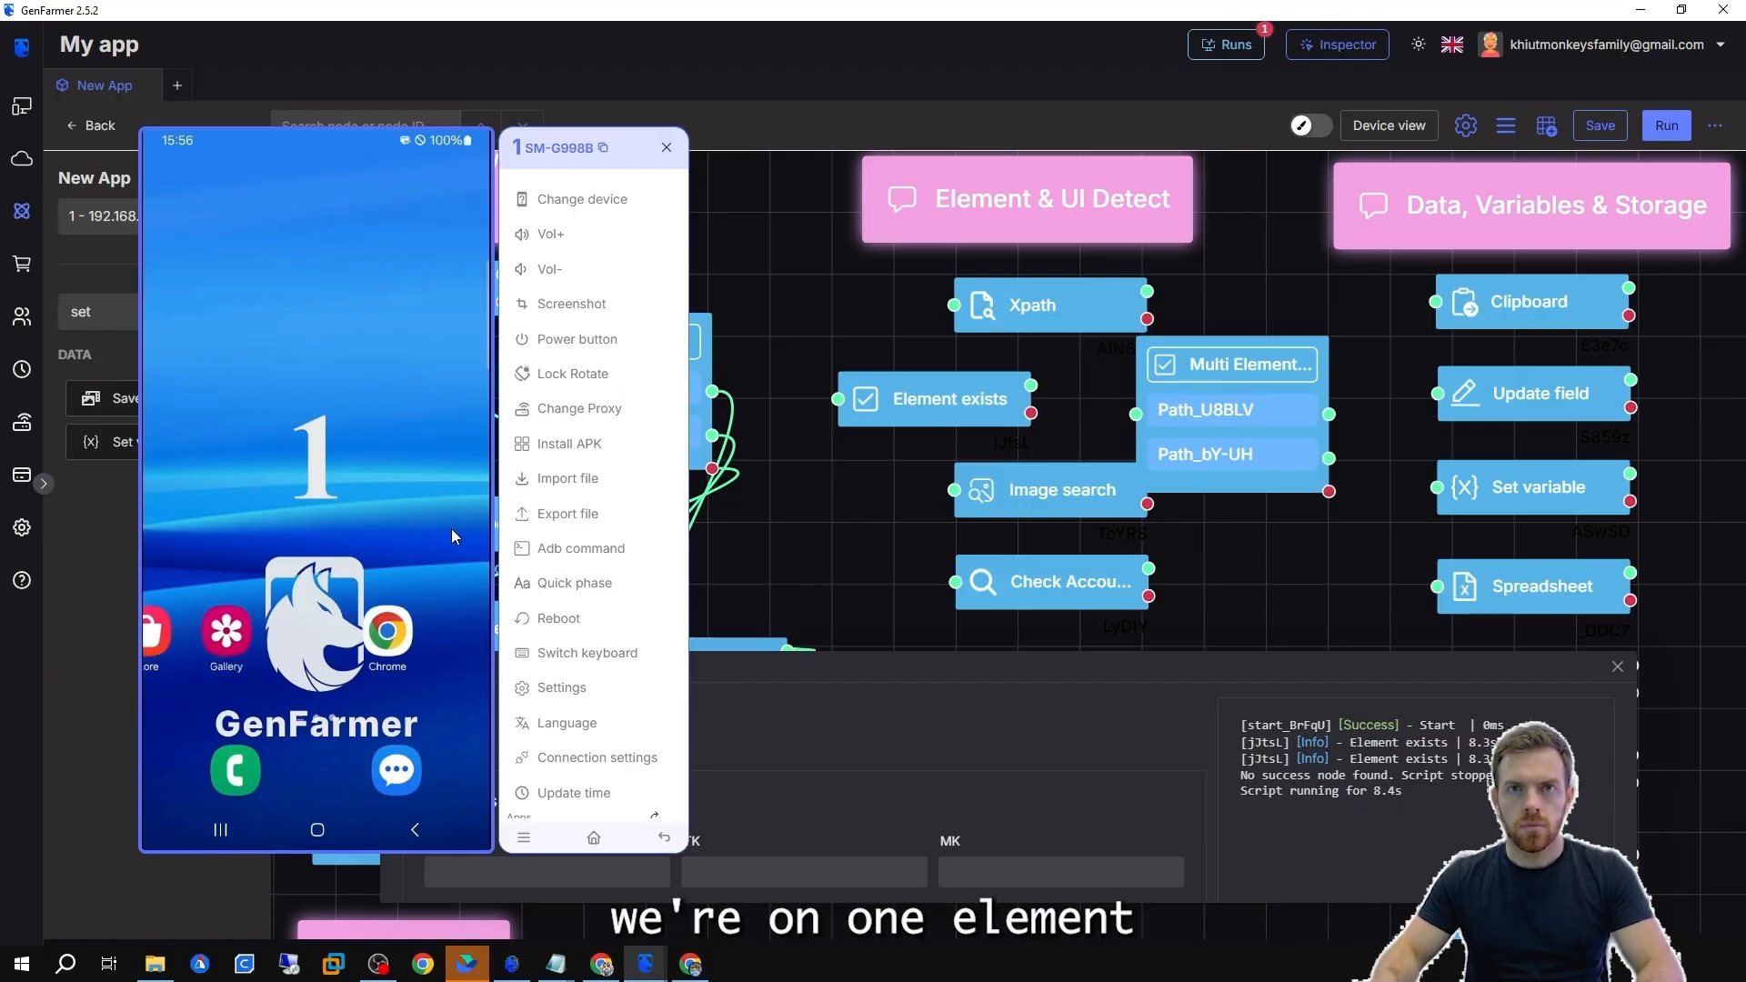
Return the phone to its home screen and duplicate the Element exists node, placing the copy below the original.
{"action": "left_click_drag", "start_coordinate": [258, 507], "coordinate": [227, 505]}
{"action": "double_click", "coordinate": [981, 396]}
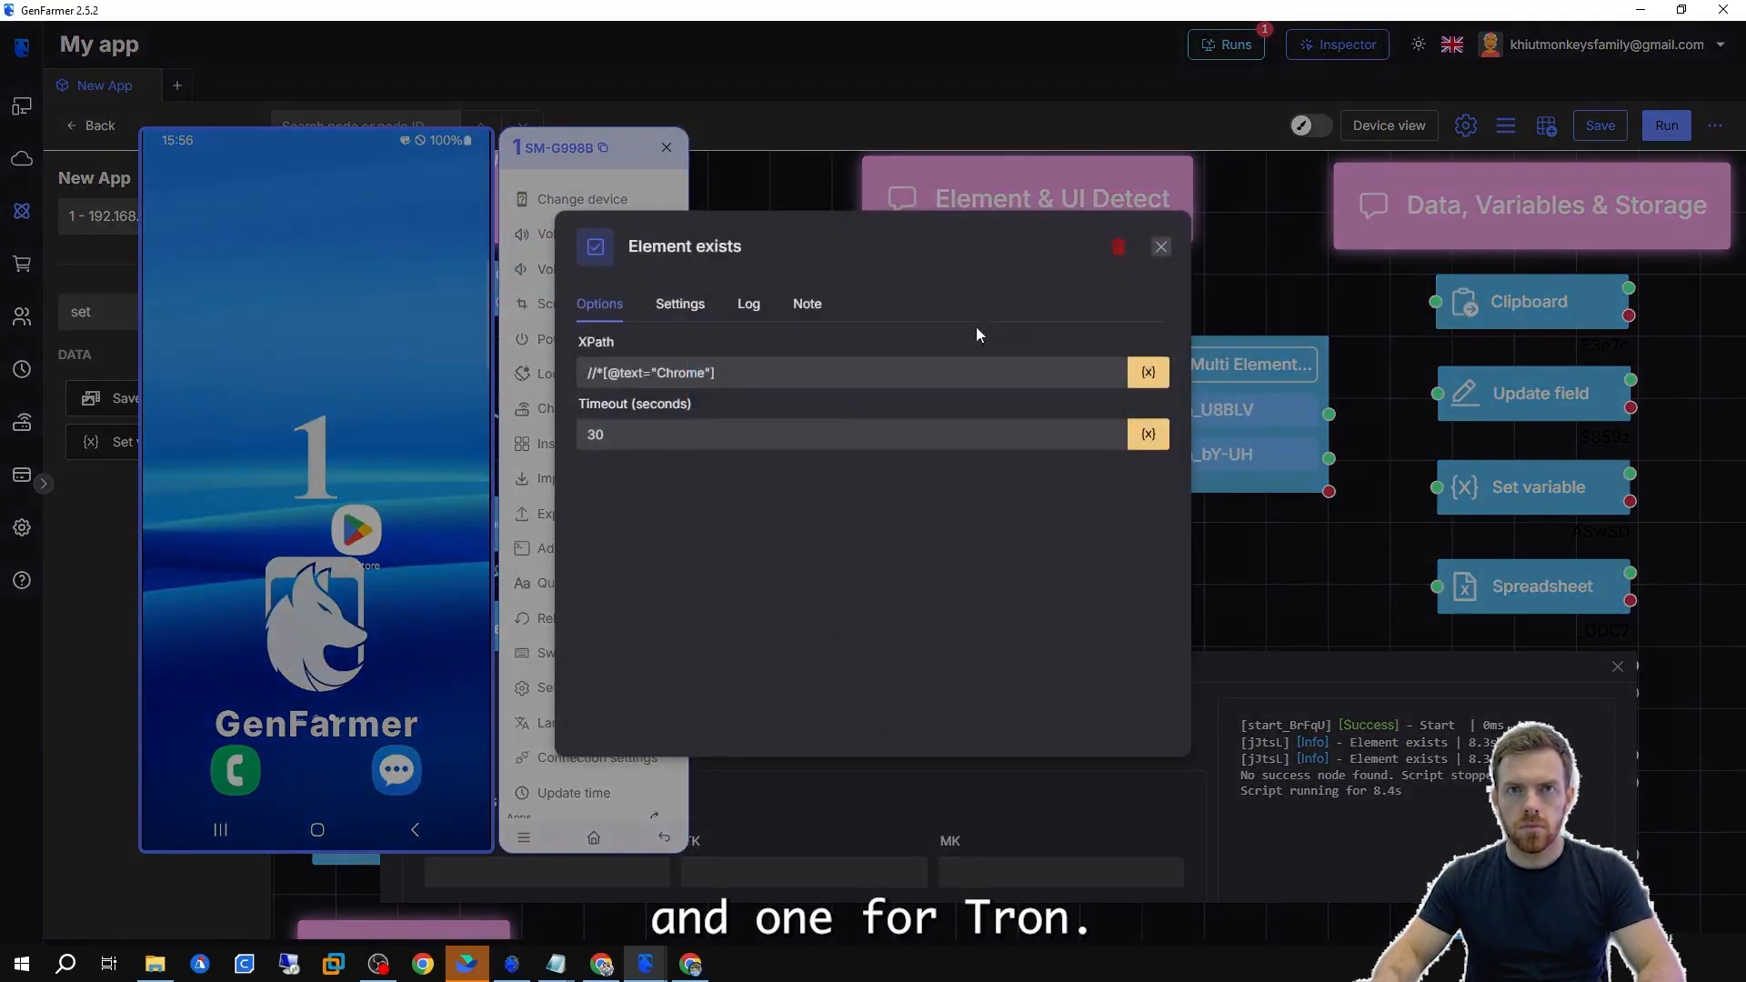
{"action": "key", "text": "Escape"}
{"action": "right_click", "coordinate": [912, 393]}
{"action": "left_click", "coordinate": [939, 455]}
{"action": "left_click_drag", "start_coordinate": [947, 544], "coordinate": [903, 446]}
{"action": "left_click_drag", "start_coordinate": [941, 403], "coordinate": [931, 381]}
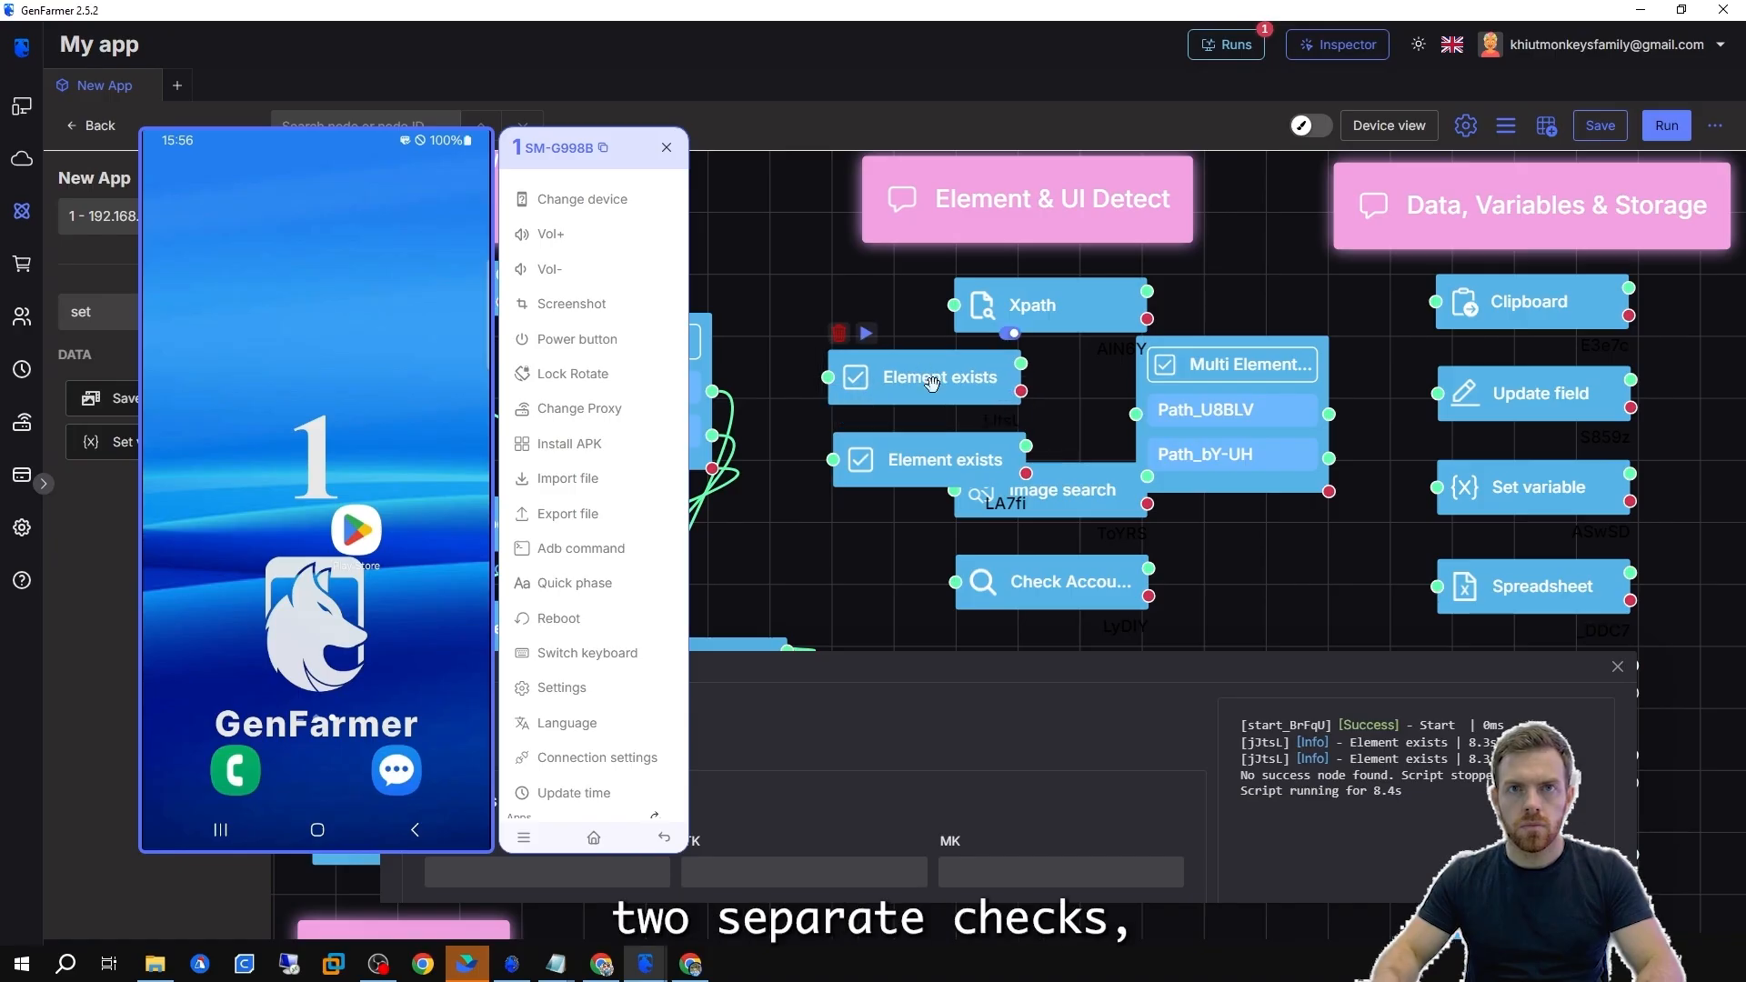
{"action": "left_click_drag", "start_coordinate": [943, 466], "coordinate": [934, 451]}
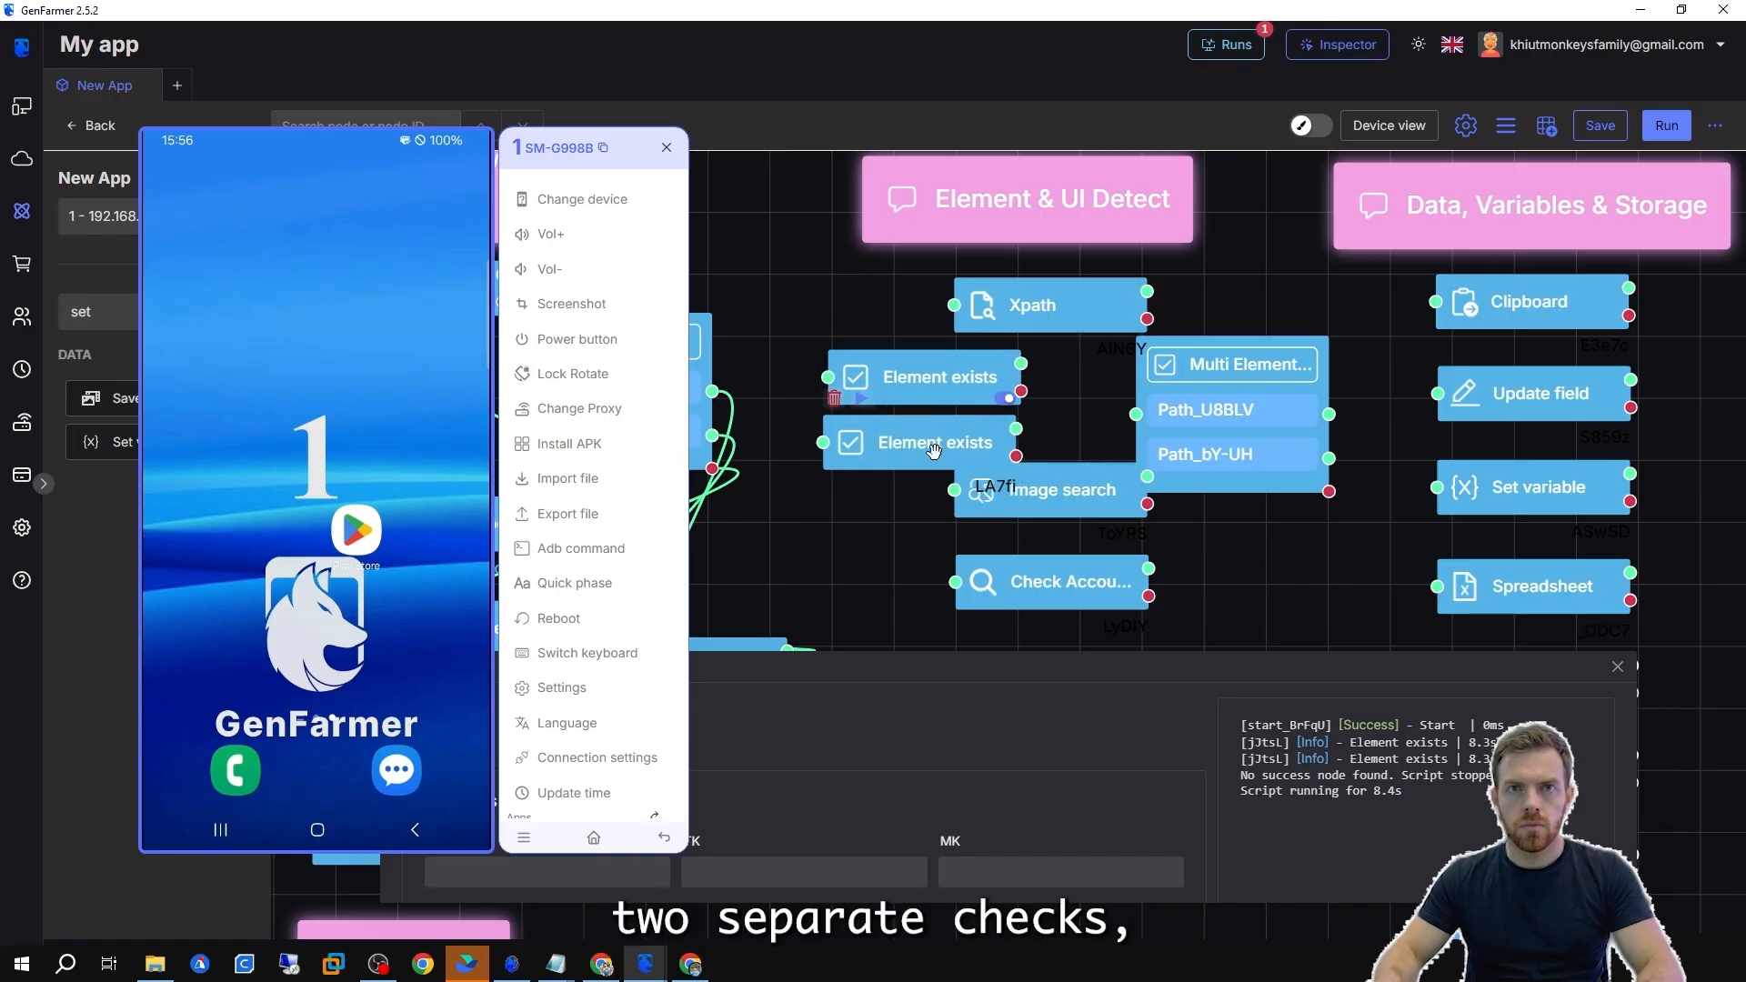
Configure the Multi Element exists node with Chrome and Play Store paths, each branch connected to a Log node.
{"action": "left_click", "coordinate": [835, 402]}
{"action": "left_click_drag", "start_coordinate": [1243, 410], "coordinate": [1272, 387]}
{"action": "double_click", "coordinate": [916, 379]}
{"action": "key", "text": "Escape"}
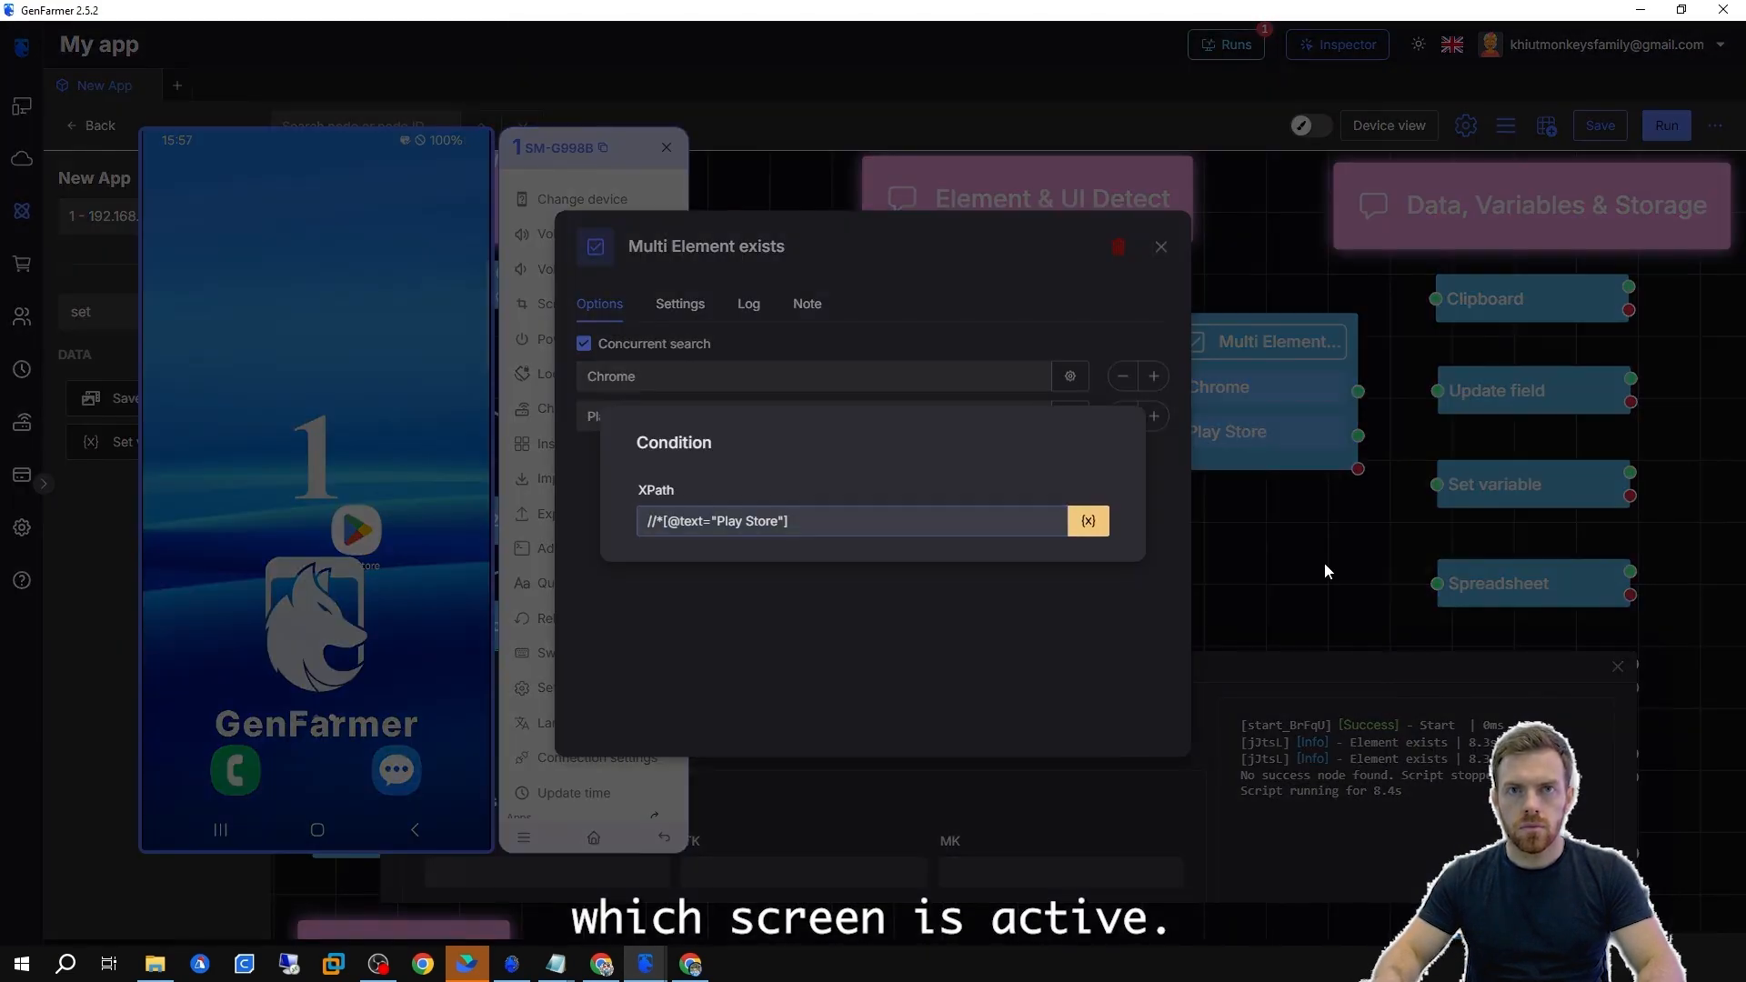
{"action": "left_click", "coordinate": [1328, 571]}
{"action": "left_click", "coordinate": [1203, 298]}
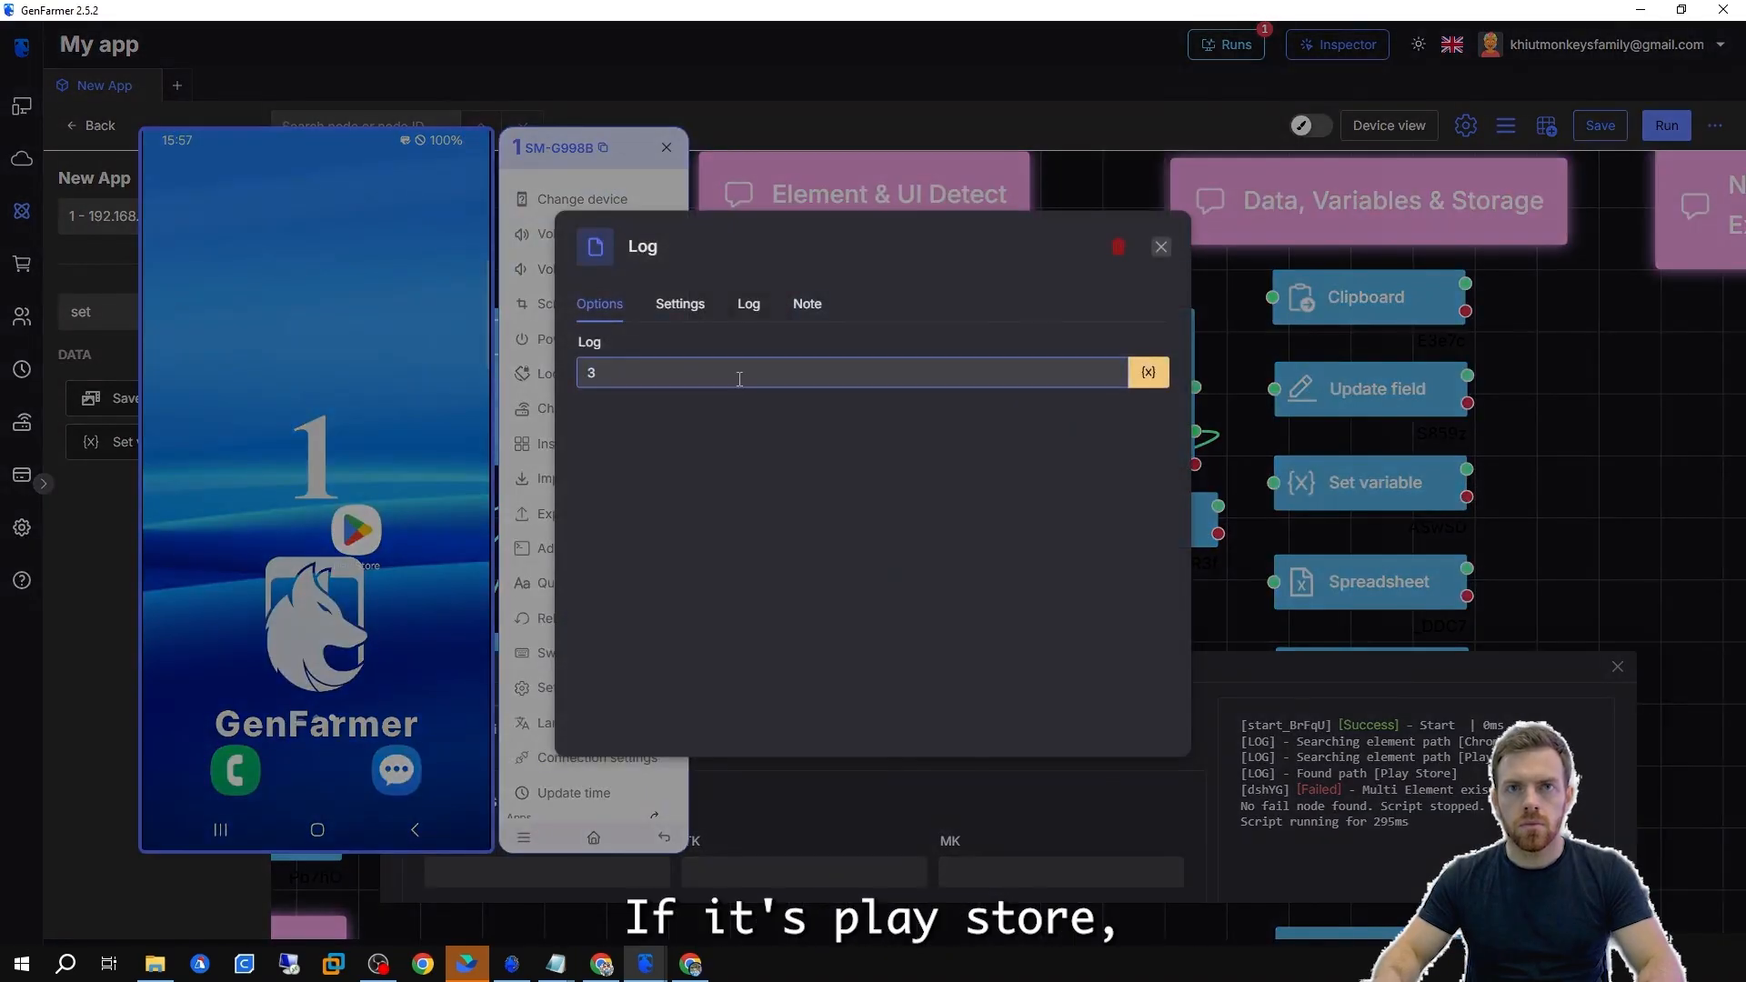
Set the two Log nodes' messages to Play Store and Chrome.
{"action": "type", "text": "Branch: \"Play Store\""}
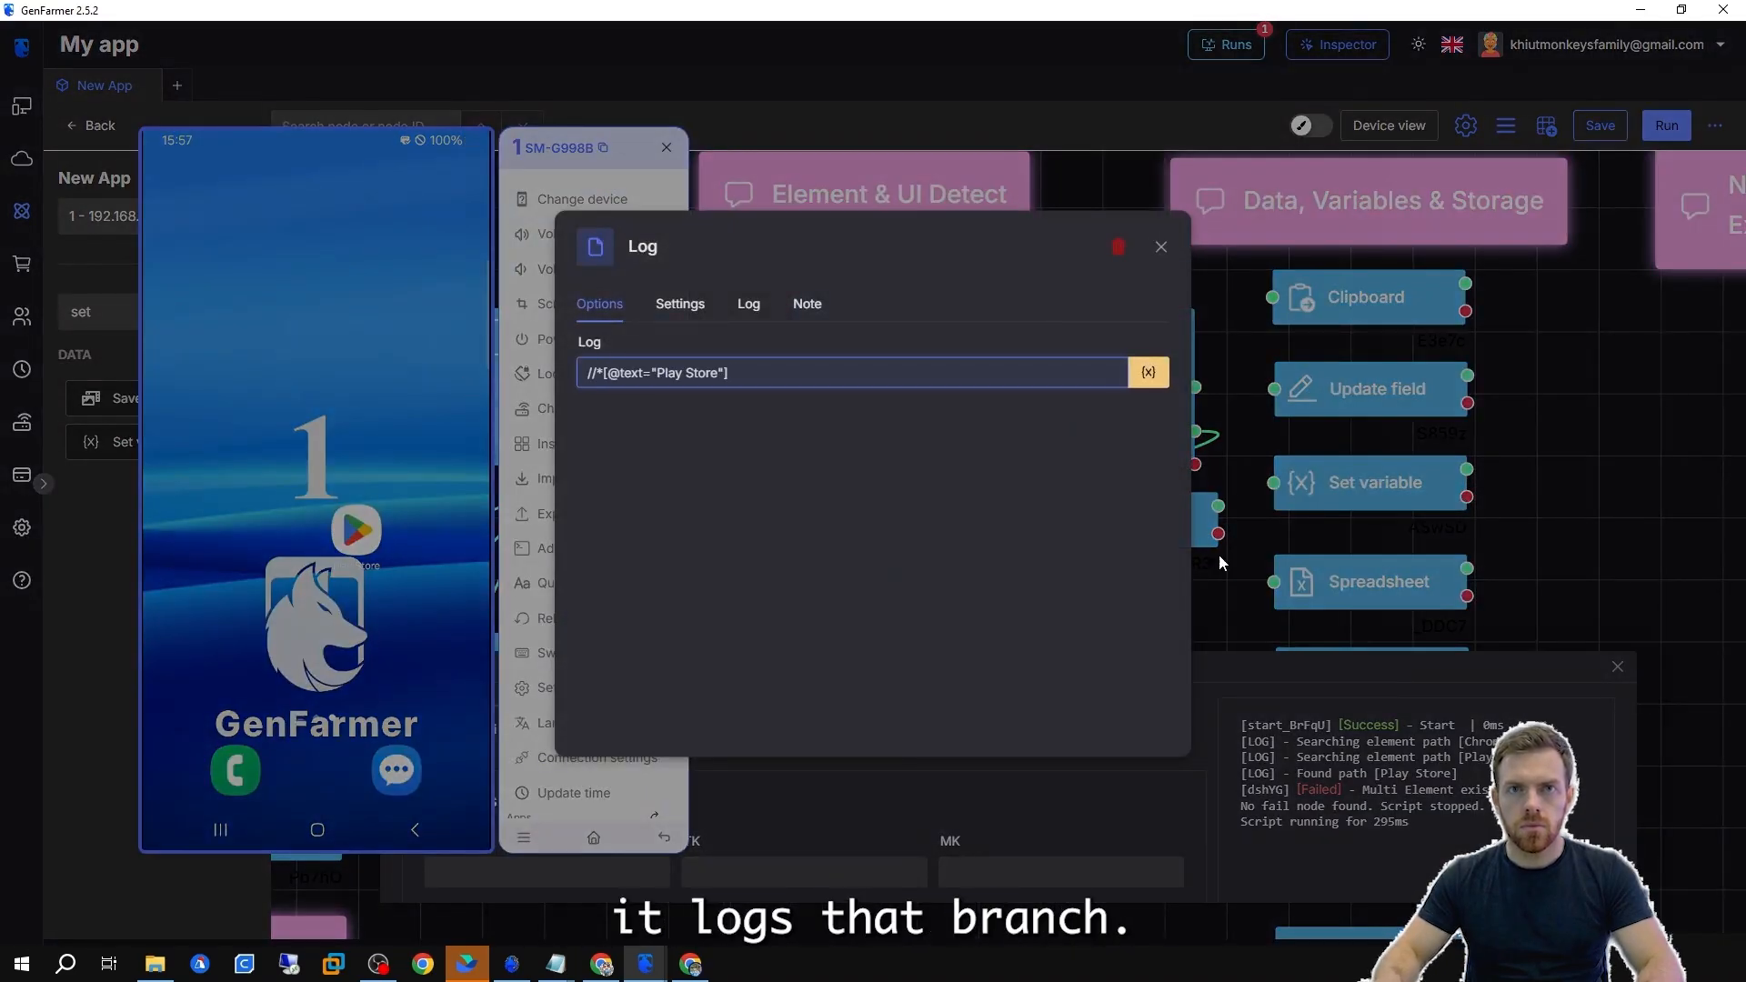
{"action": "left_click", "coordinate": [1219, 555]}
{"action": "right_click", "coordinate": [1144, 532]}
{"action": "left_click", "coordinate": [1181, 578]}
{"action": "double_click", "coordinate": [1073, 510]}
{"action": "key", "text": "ctrl+a"}
{"action": "type", "text": "Chrome"}
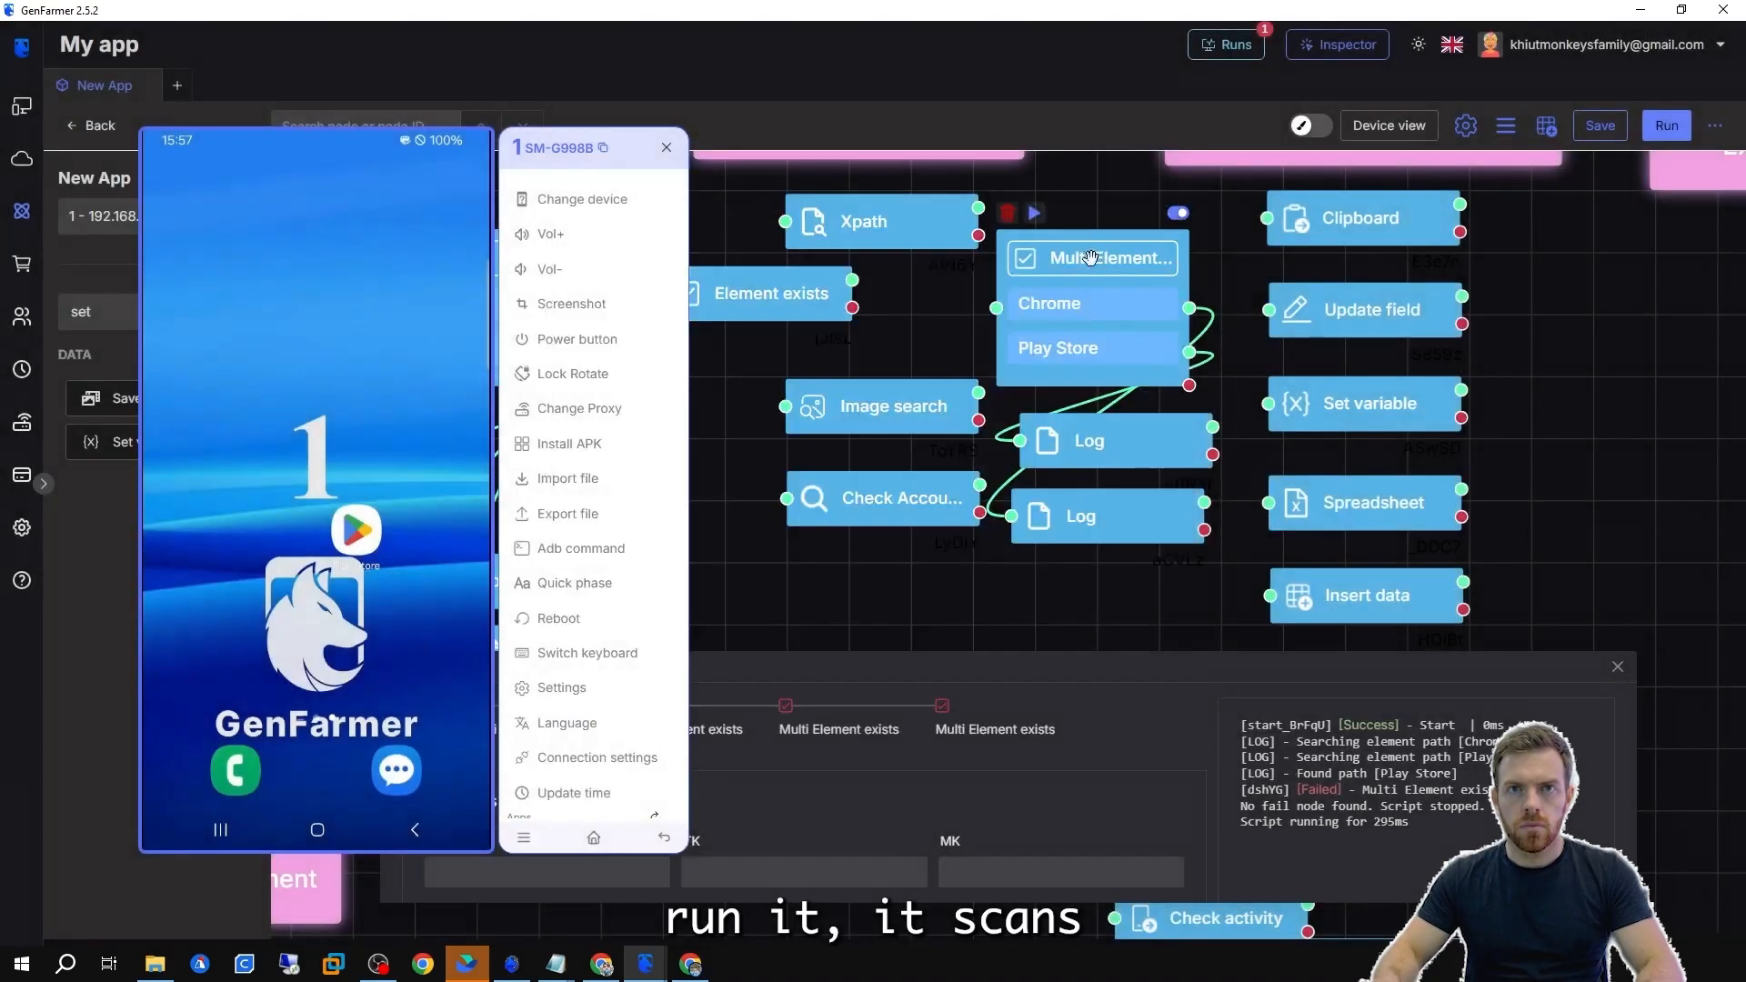
Run the Multi Element exists node on the app drawer screen and again on the home screen.
{"action": "left_click", "coordinate": [1034, 213]}
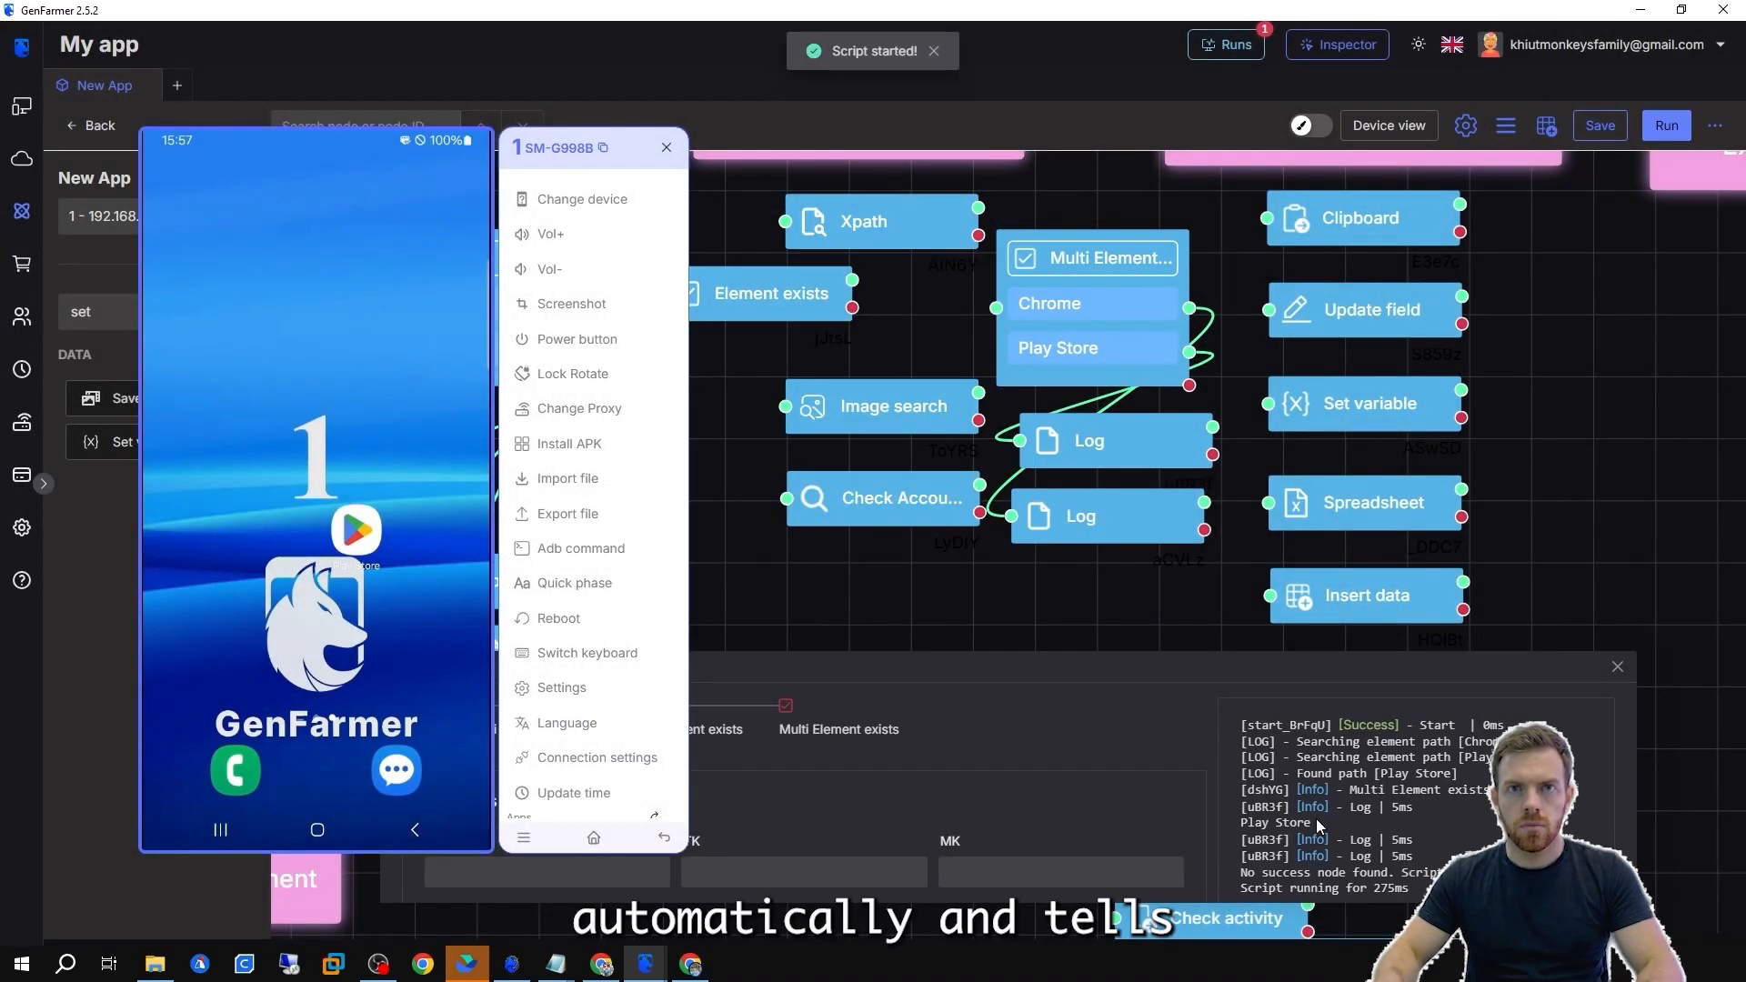
{"action": "left_click_drag", "start_coordinate": [1318, 826], "coordinate": [1222, 827]}
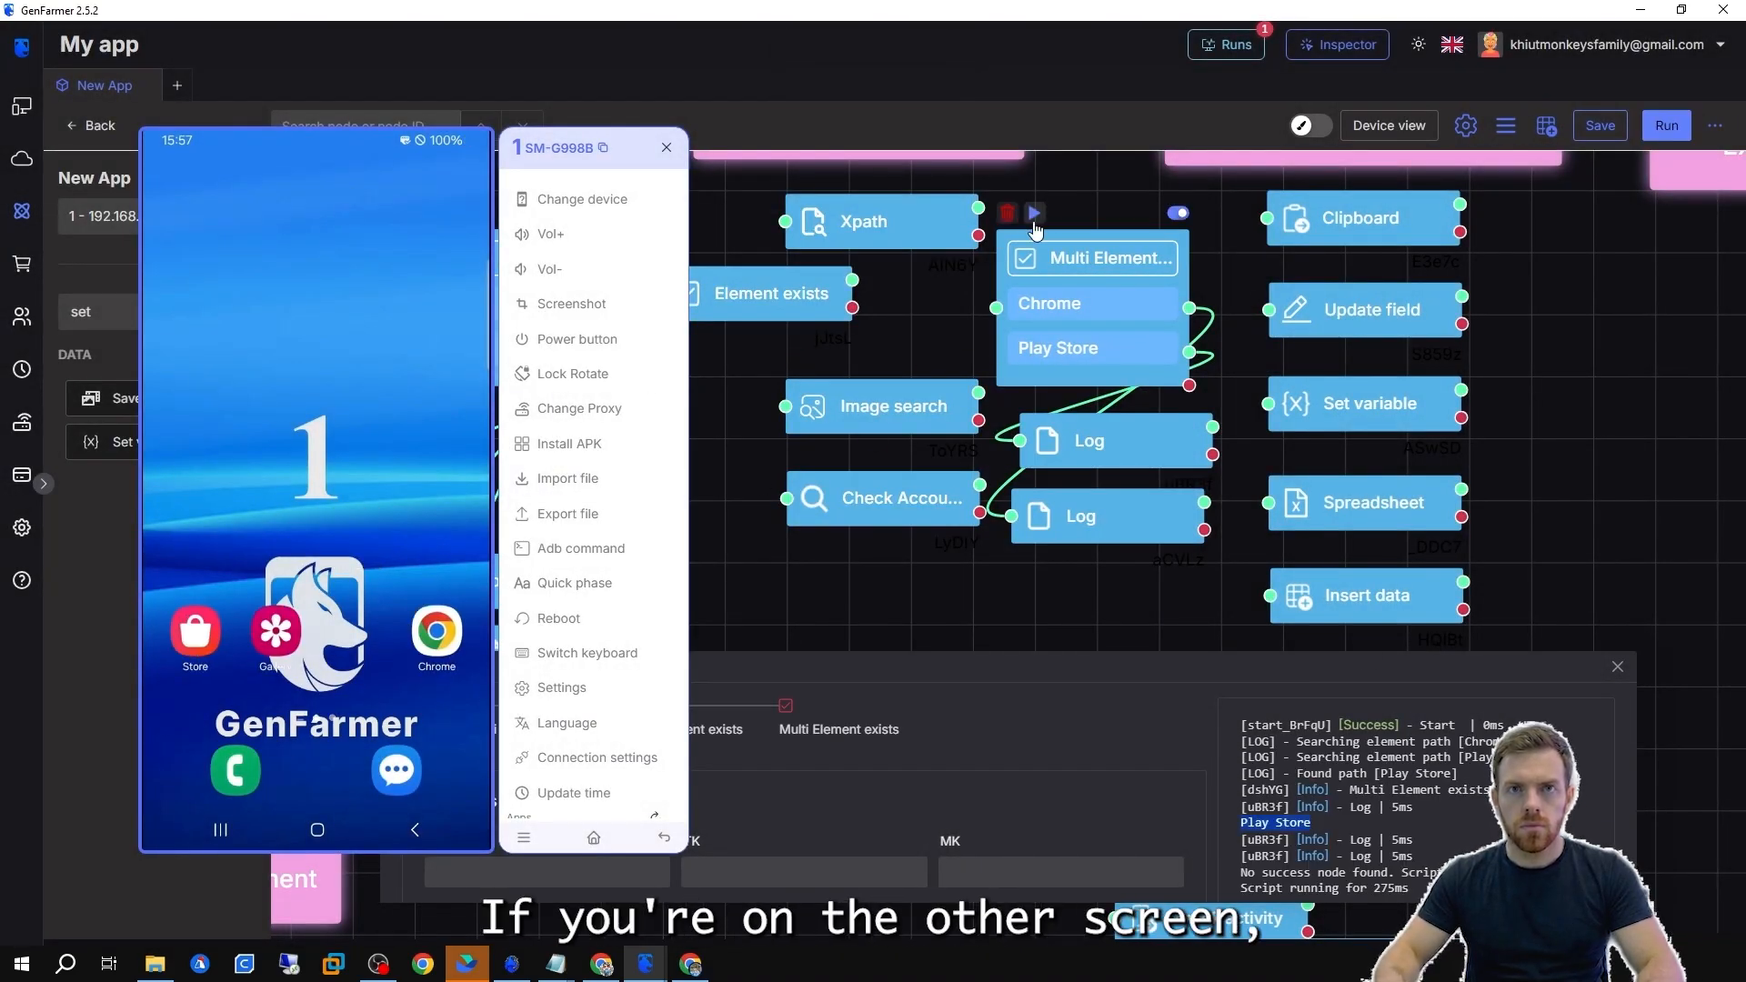
{"action": "left_click", "coordinate": [1034, 212]}
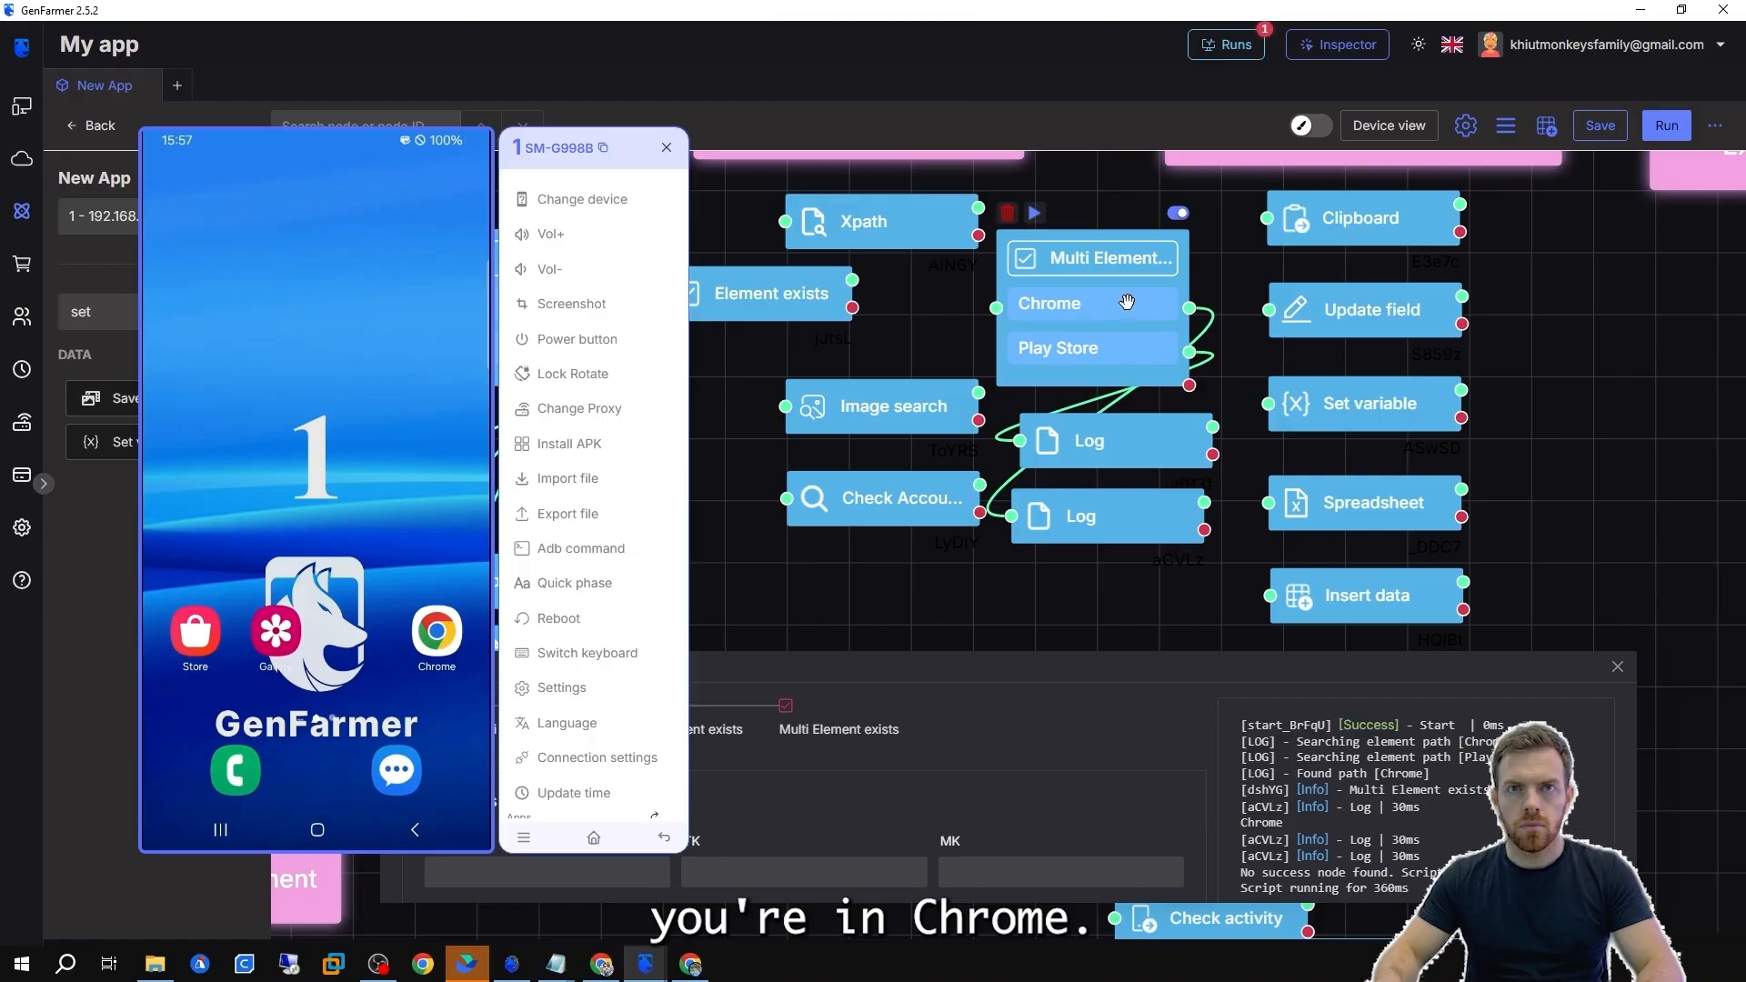
Open the Inspector and crop the phone's Phone app icon image to the clipboard.
{"action": "scroll", "coordinate": [1131, 304], "scroll_direction": "down", "scroll_amount": 1}
{"action": "left_click_drag", "start_coordinate": [948, 308], "coordinate": [969, 351]}
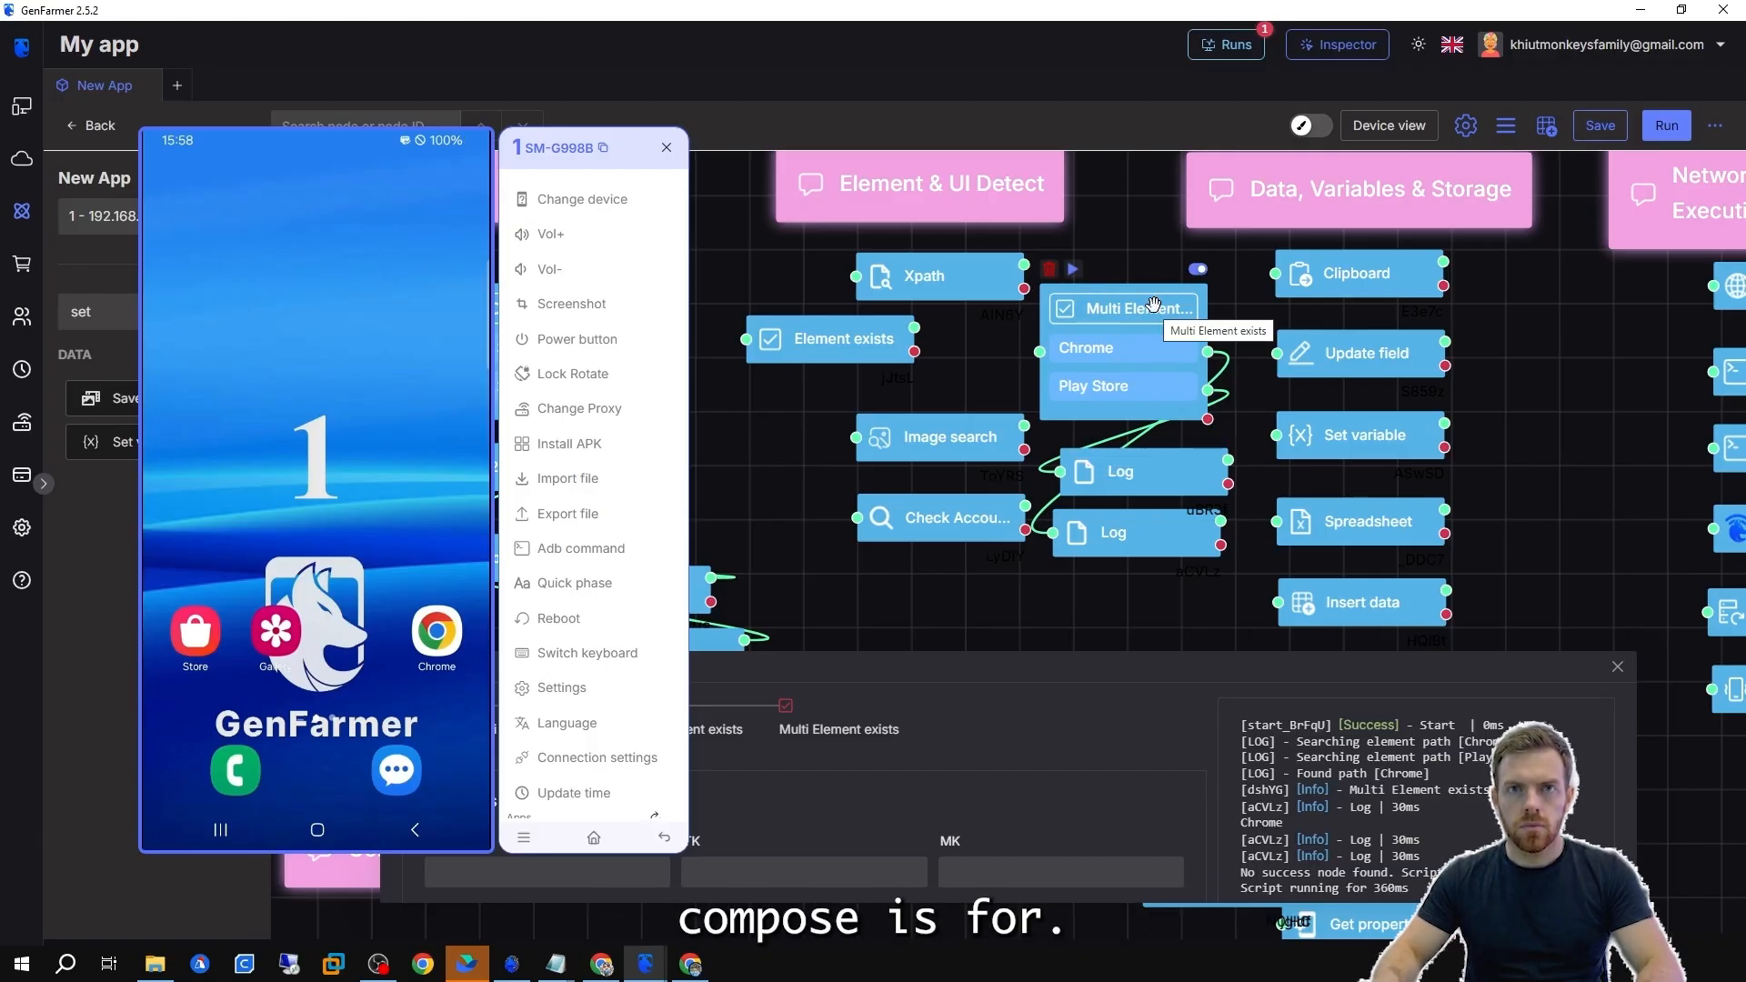
{"action": "left_click_drag", "start_coordinate": [931, 444], "coordinate": [912, 443]}
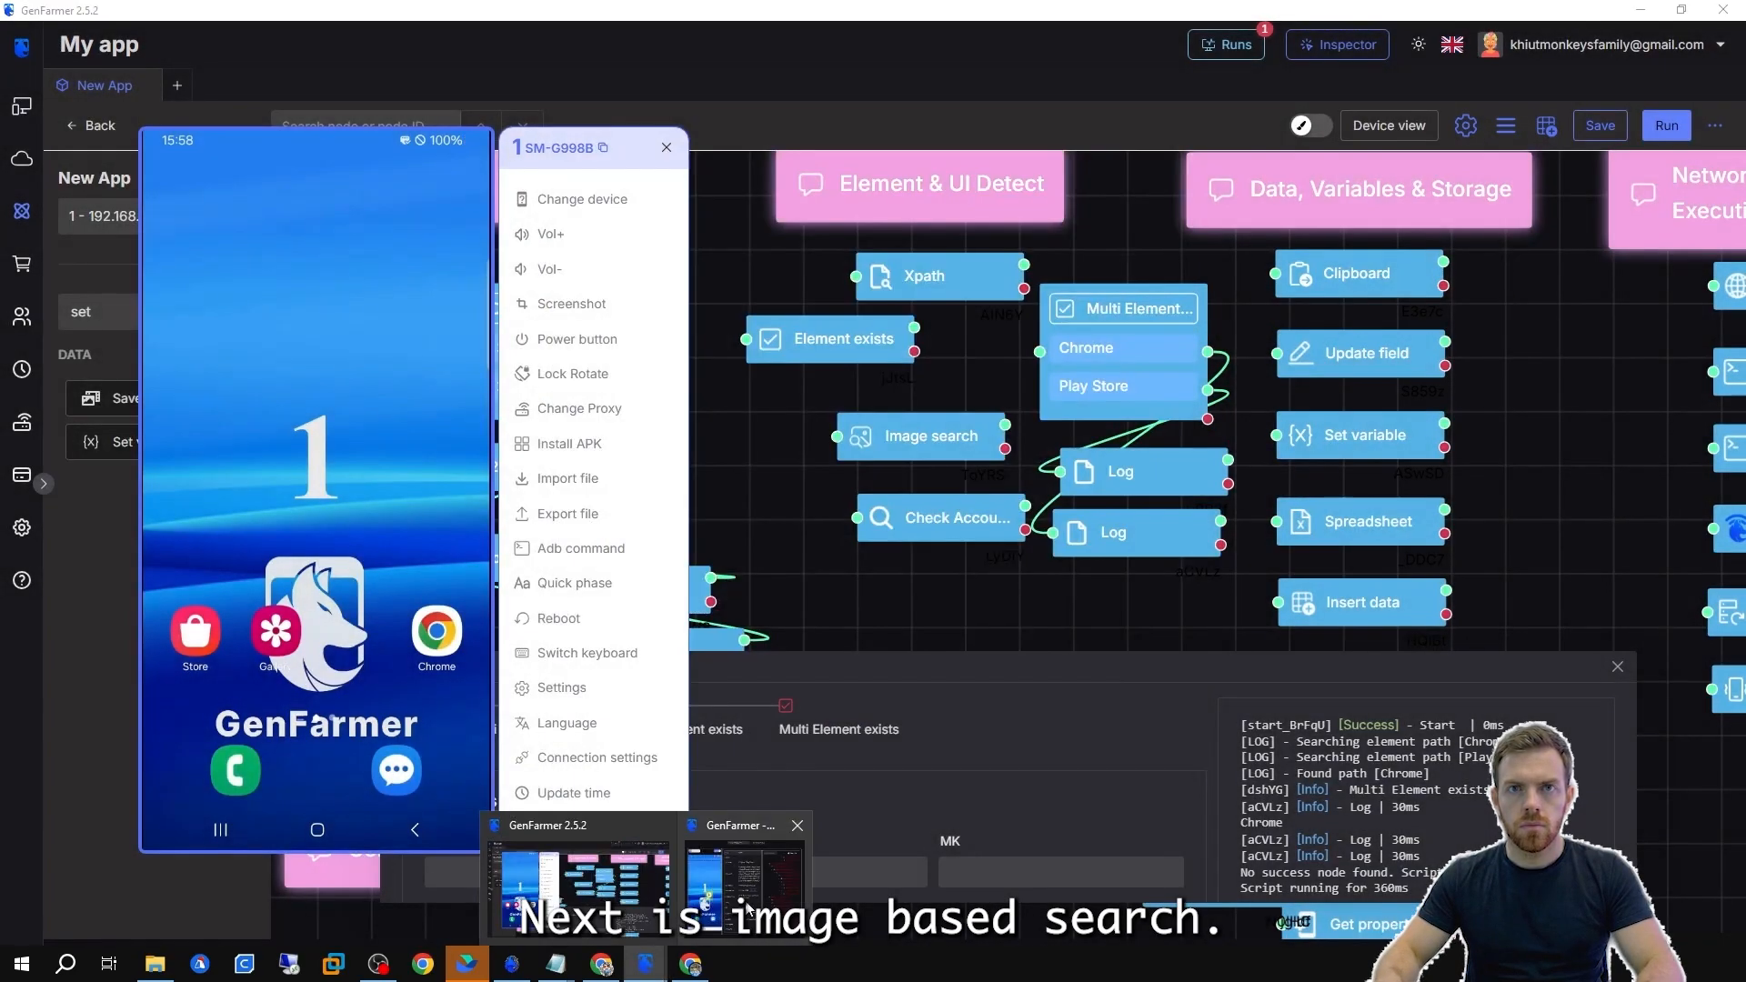
{"action": "left_click", "coordinate": [748, 910]}
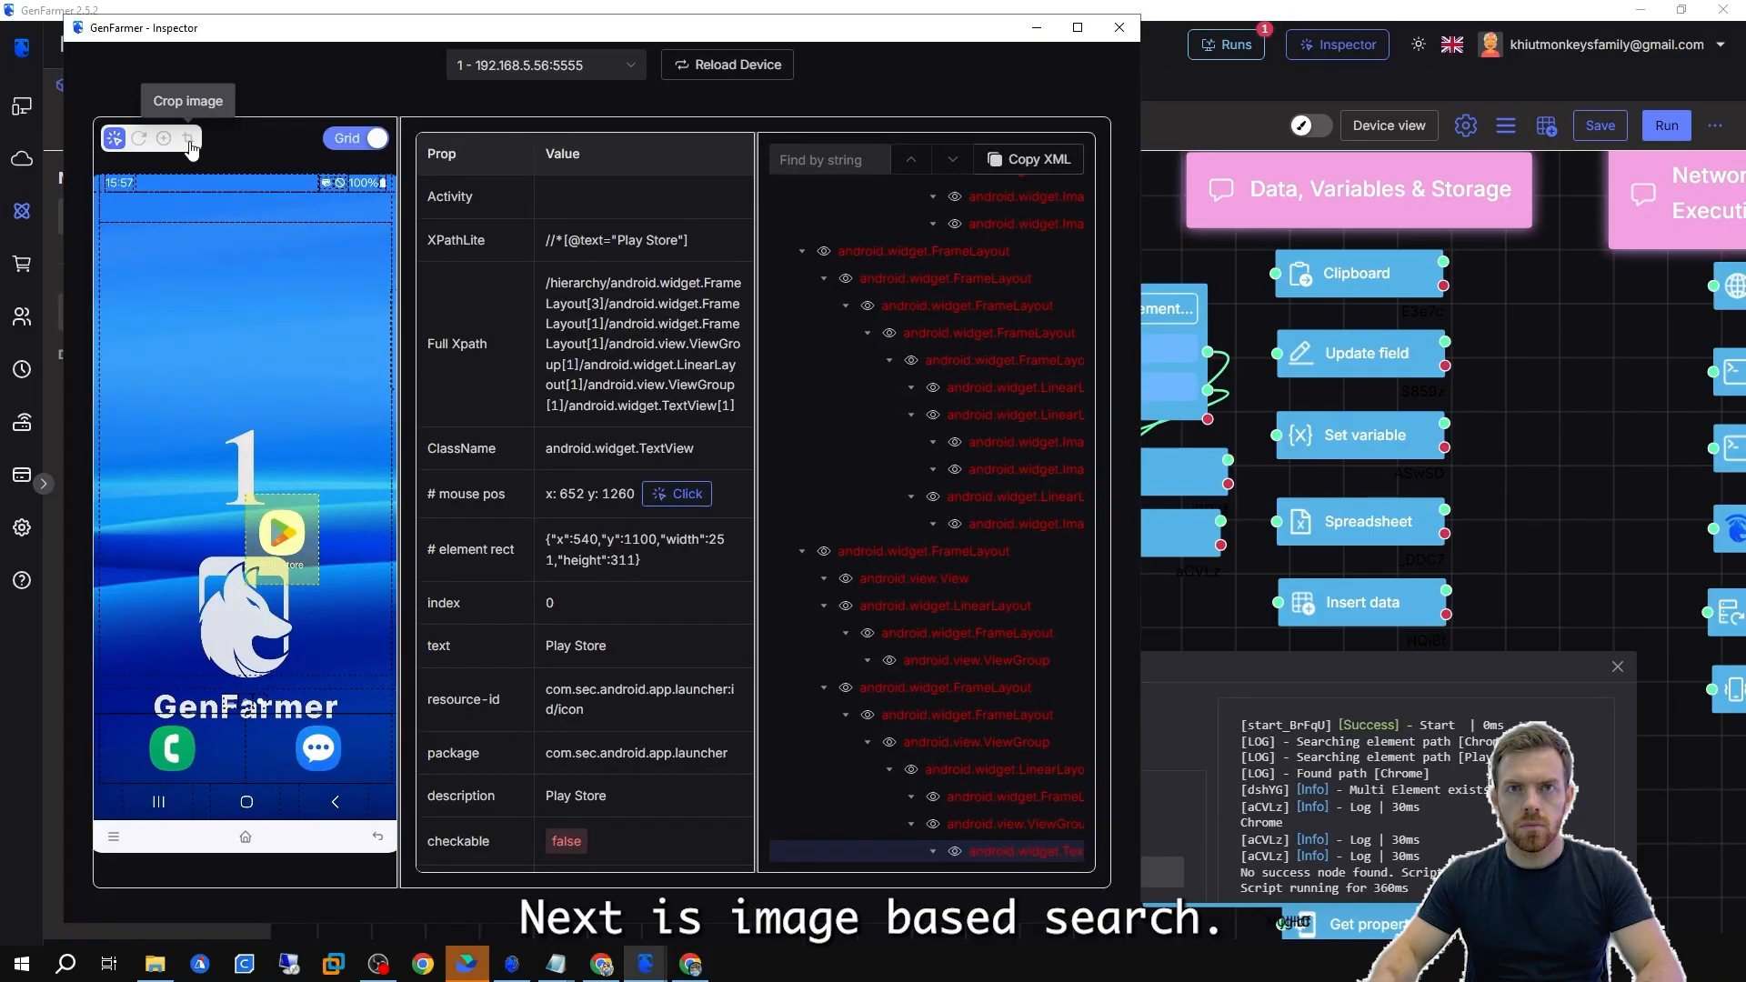
{"action": "left_click", "coordinate": [189, 140]}
{"action": "left_click_drag", "start_coordinate": [258, 507], "coordinate": [305, 557]}
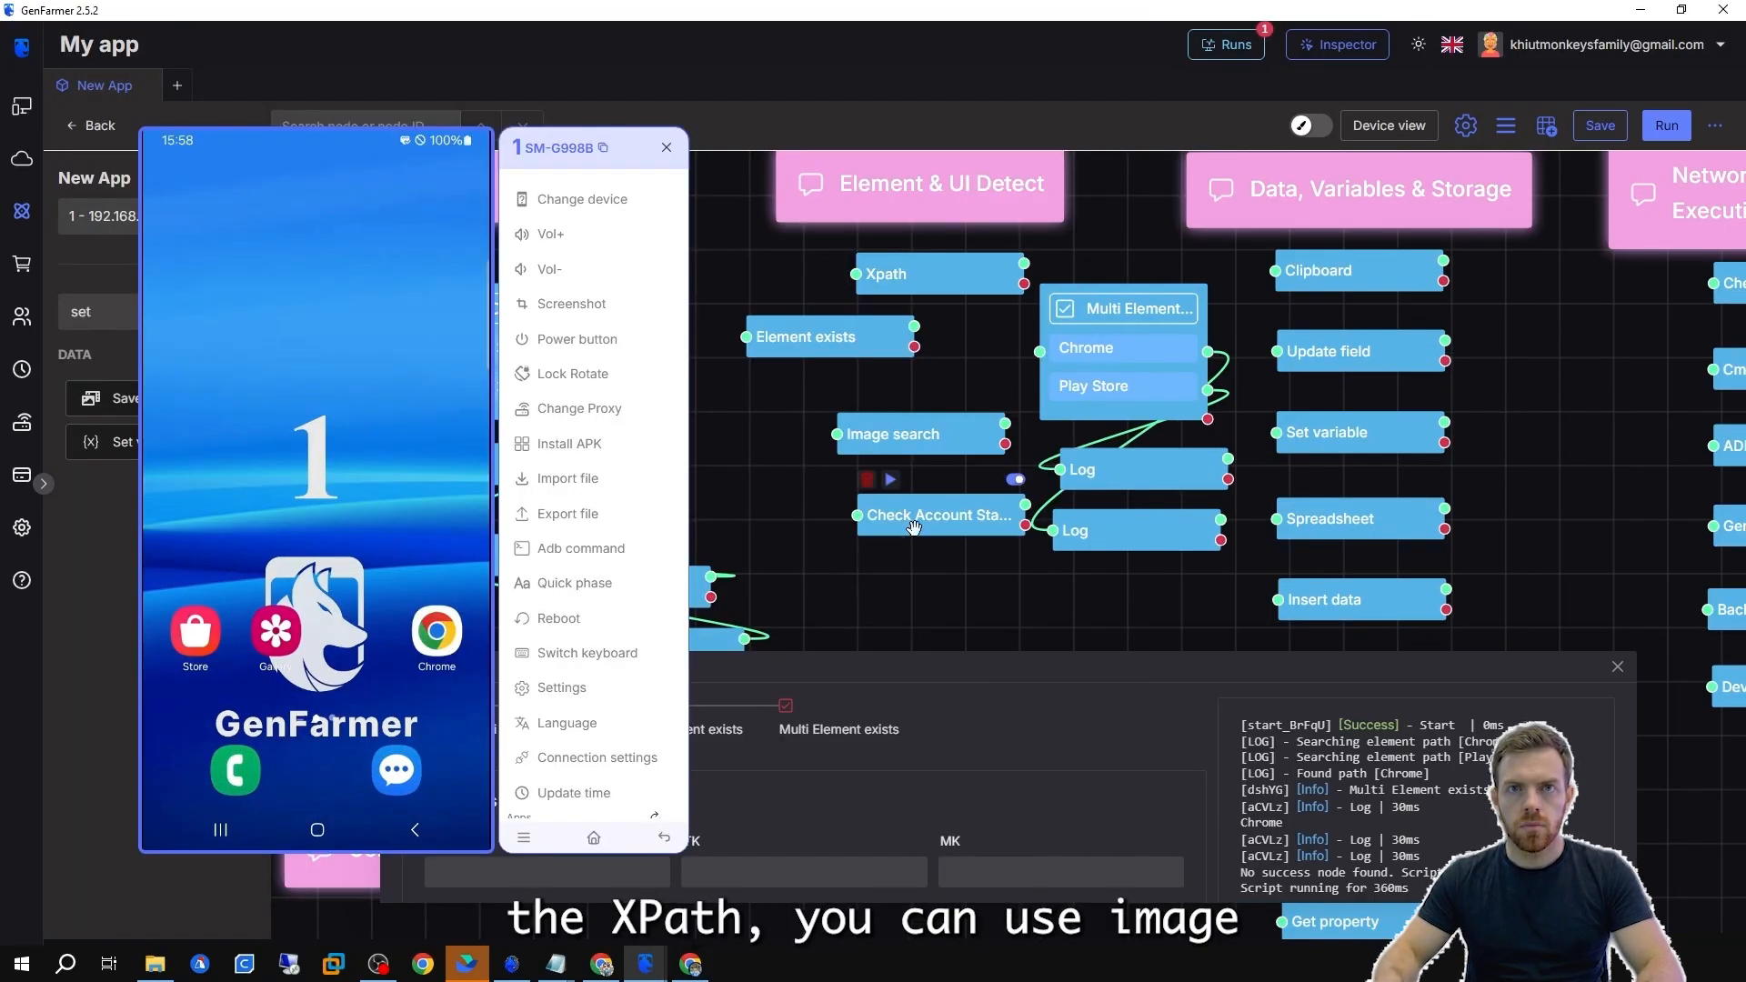
Open the Image search node and paste the cropped image into its base64 image input.
{"action": "left_click", "coordinate": [914, 528]}
{"action": "left_click", "coordinate": [751, 303]}
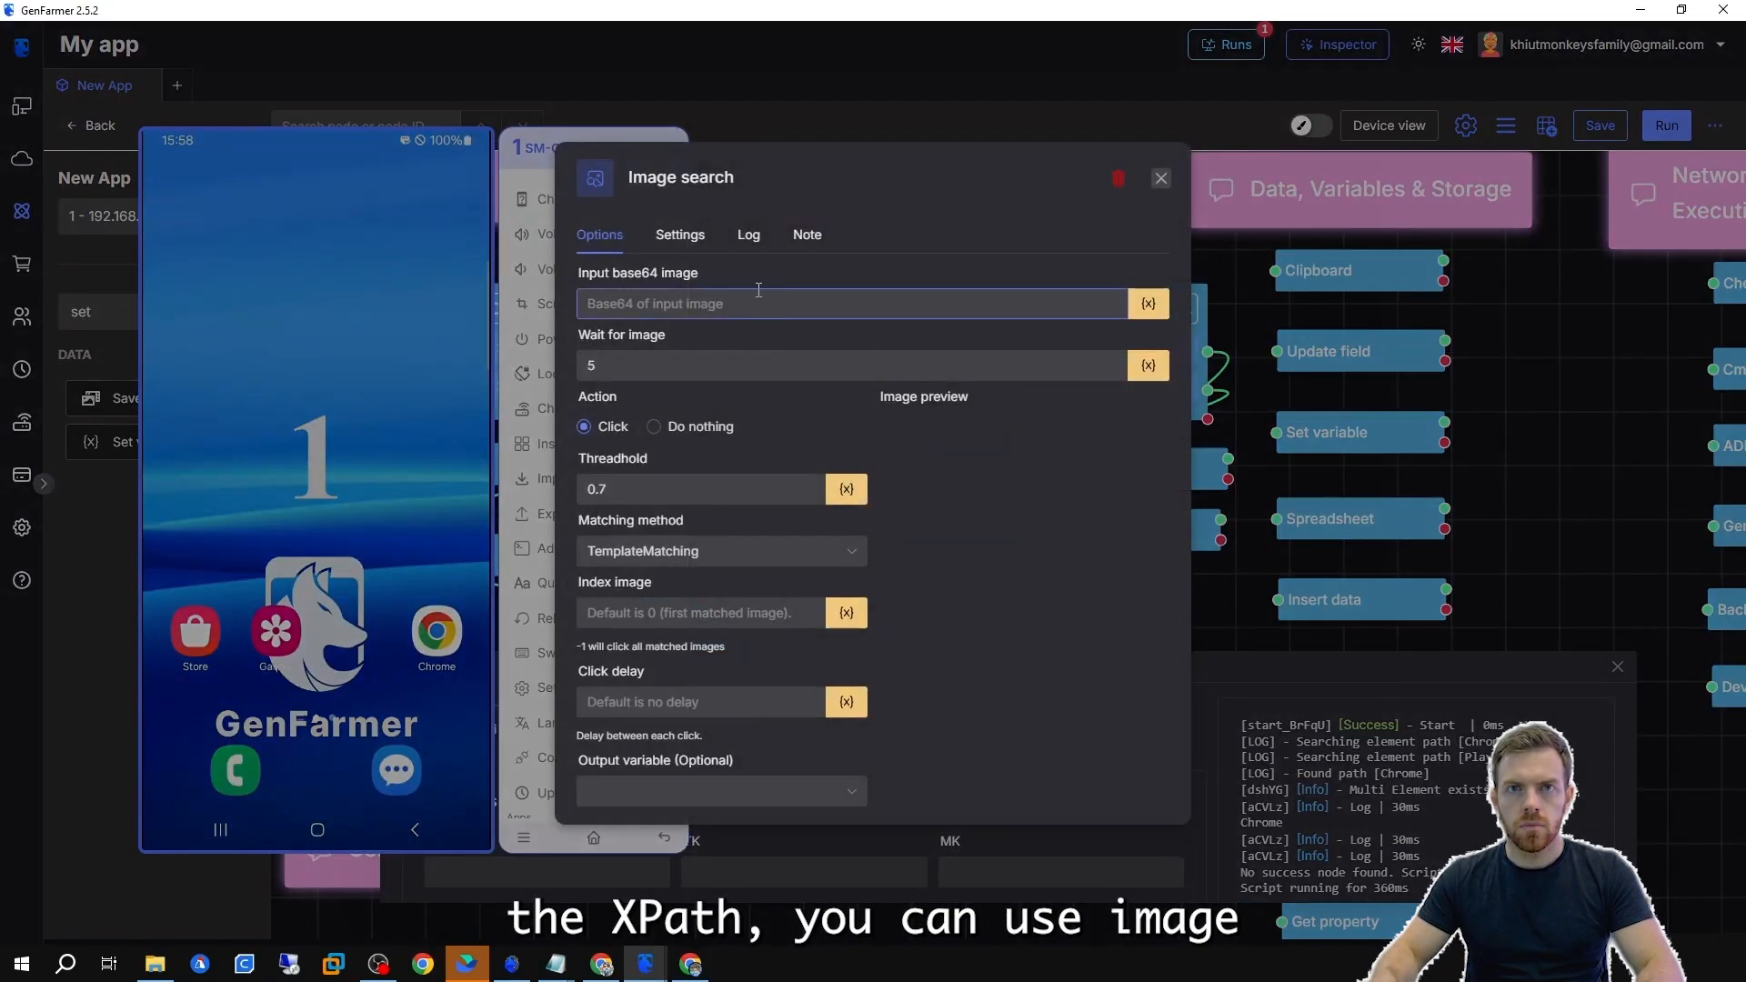
{"action": "key", "text": "ctrl+v"}
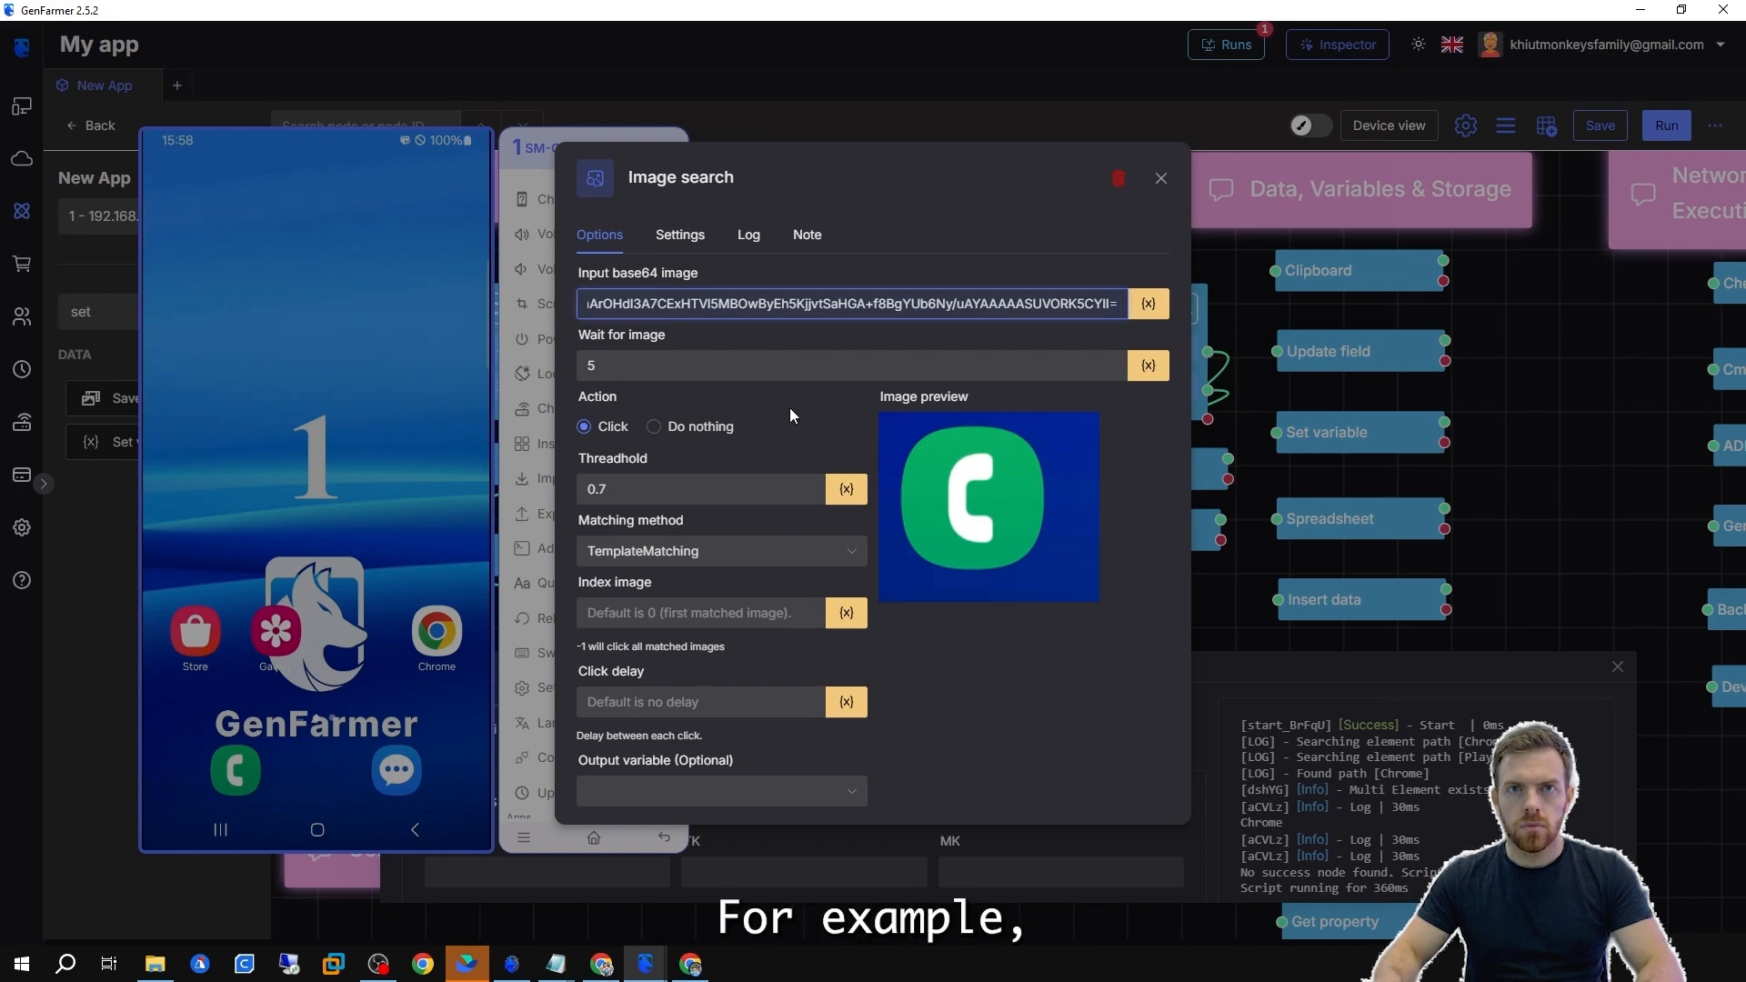
Switch the Image search action to Do nothing and back to Click.
{"action": "left_click", "coordinate": [738, 365]}
{"action": "left_click_drag", "start_coordinate": [682, 341], "coordinate": [573, 377]}
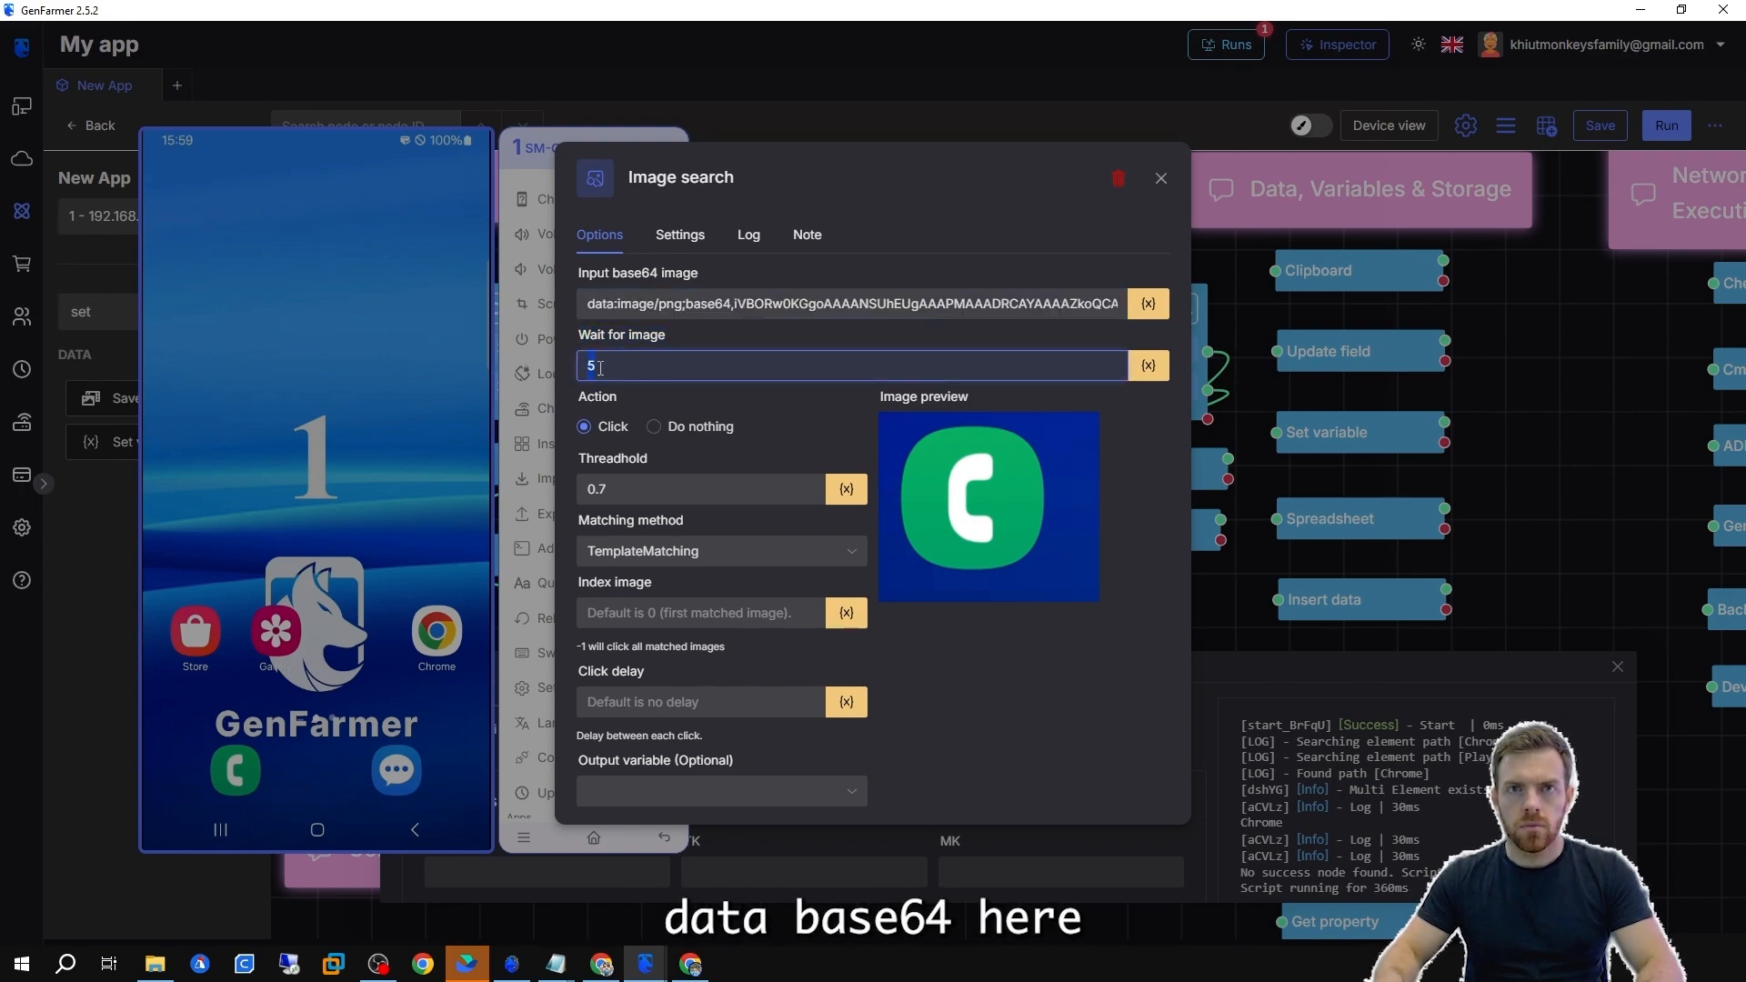
{"action": "left_click", "coordinate": [670, 429]}
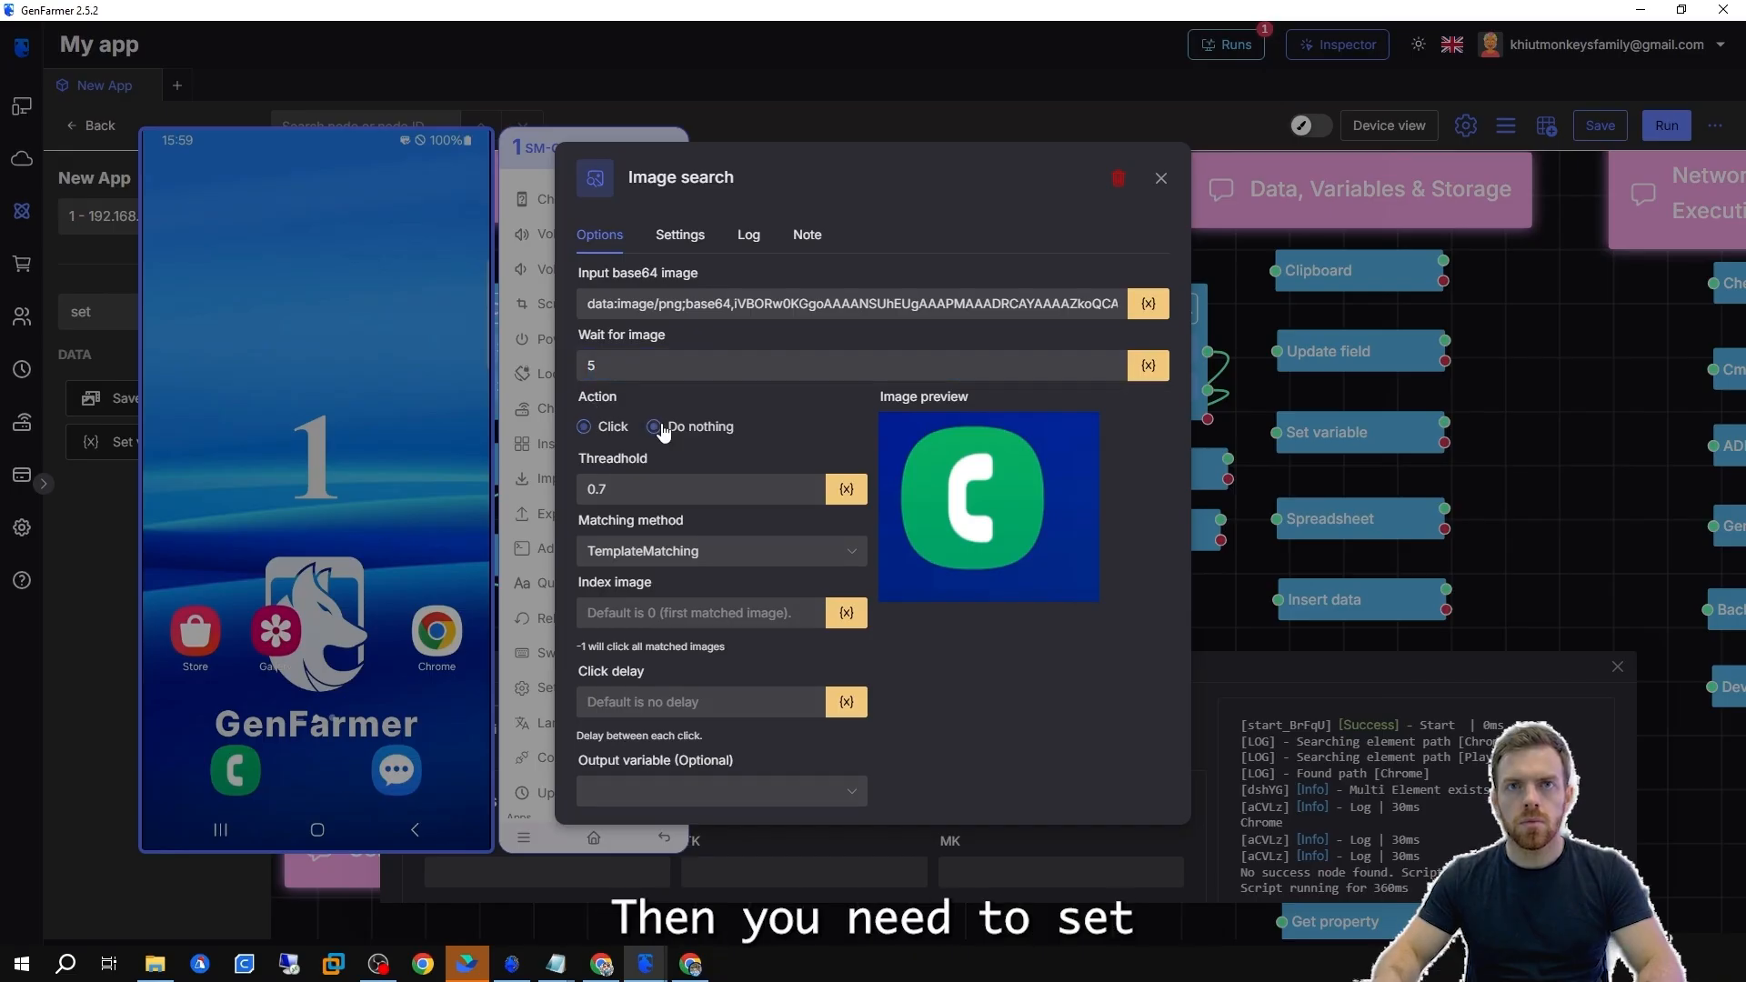
{"action": "left_click", "coordinate": [585, 428]}
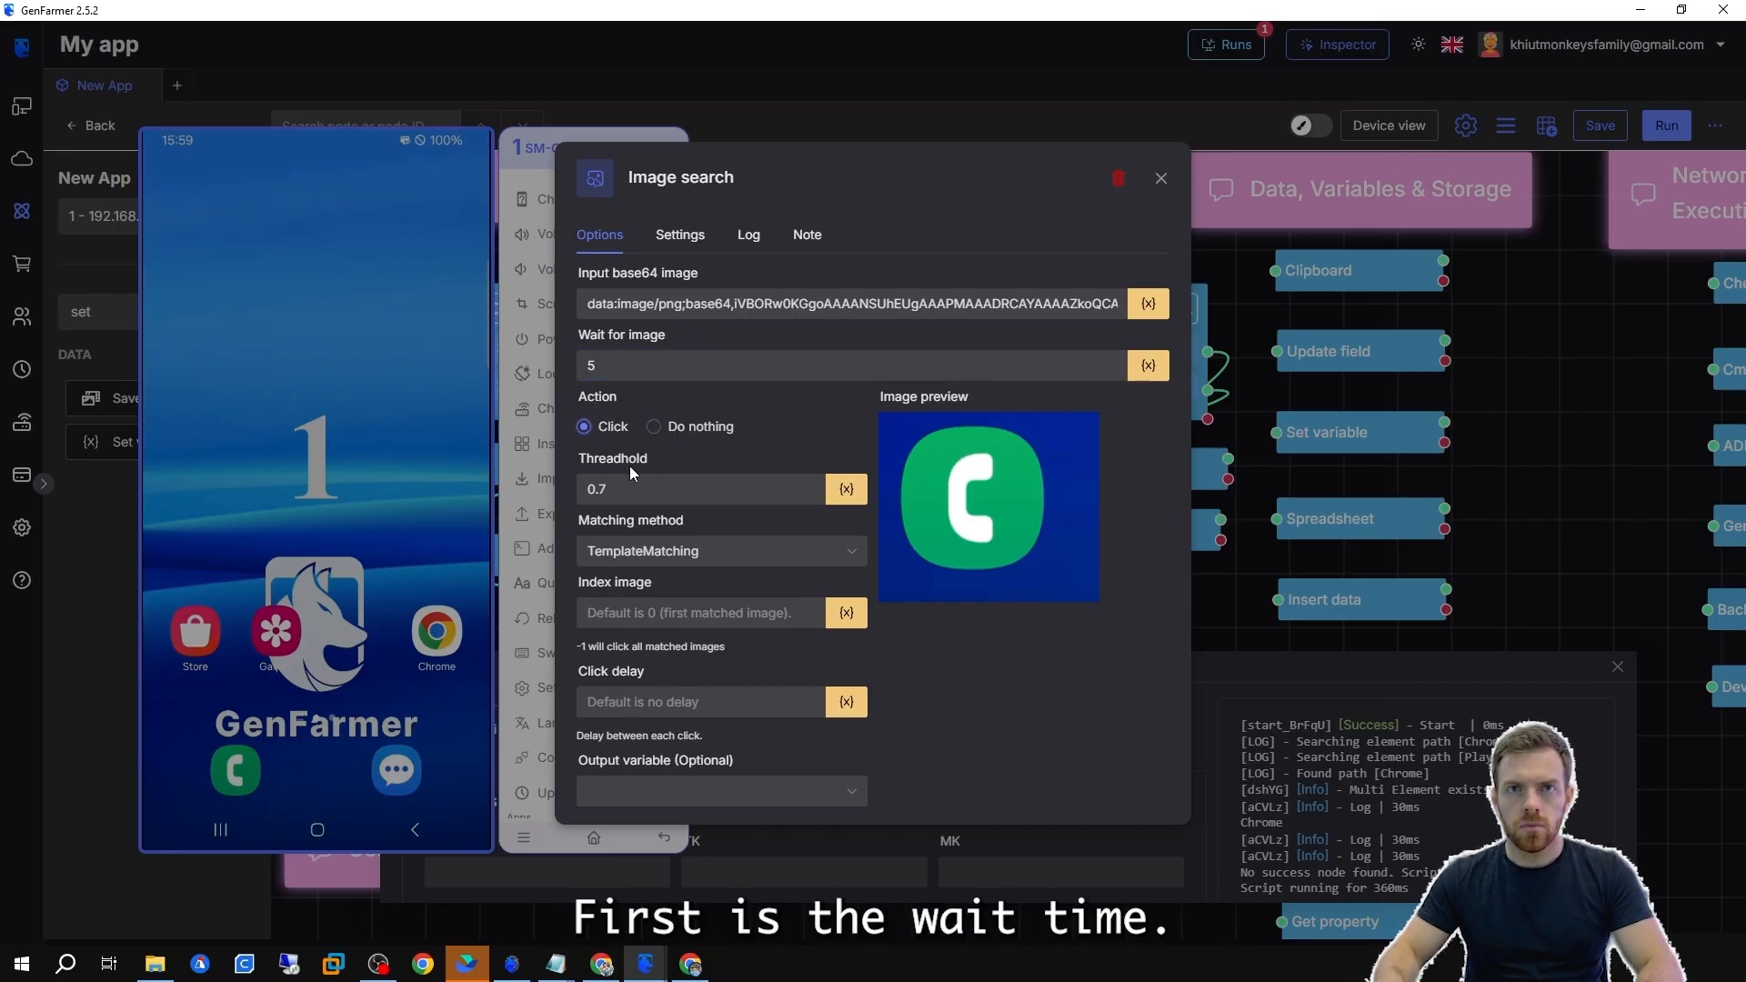
Change the threshold to 1 and back to 0.7.
{"action": "left_click", "coordinate": [671, 495]}
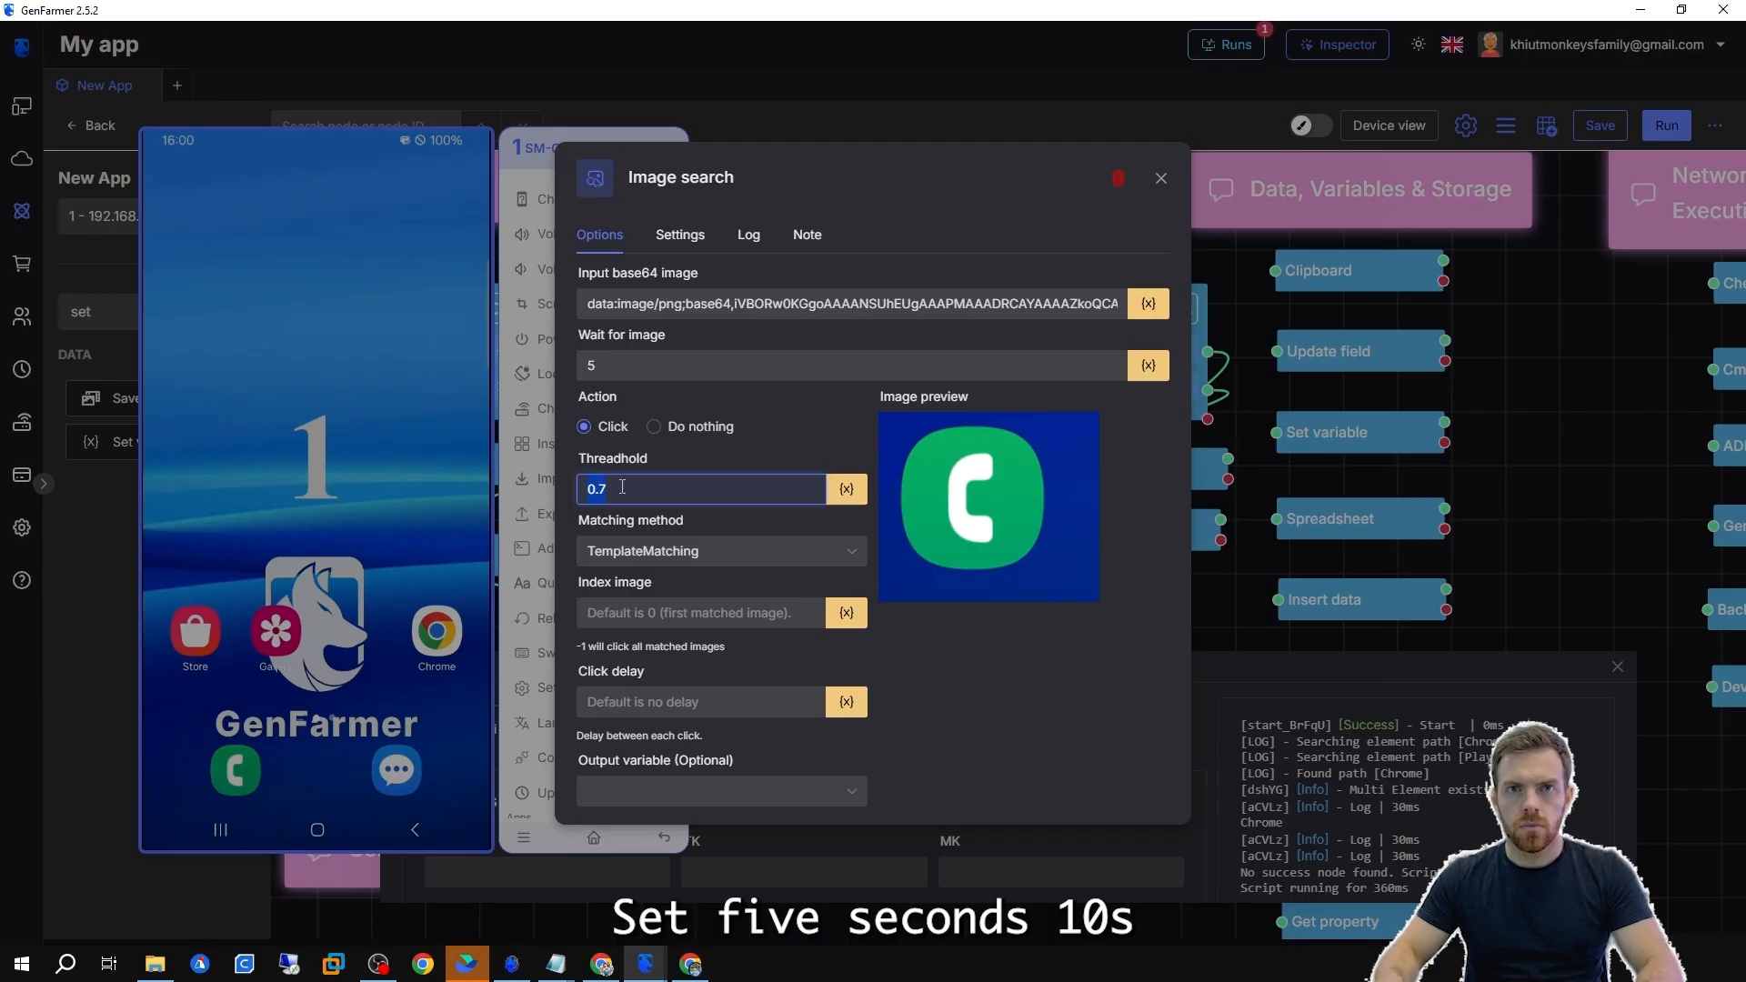
{"action": "type", "text": "1"}
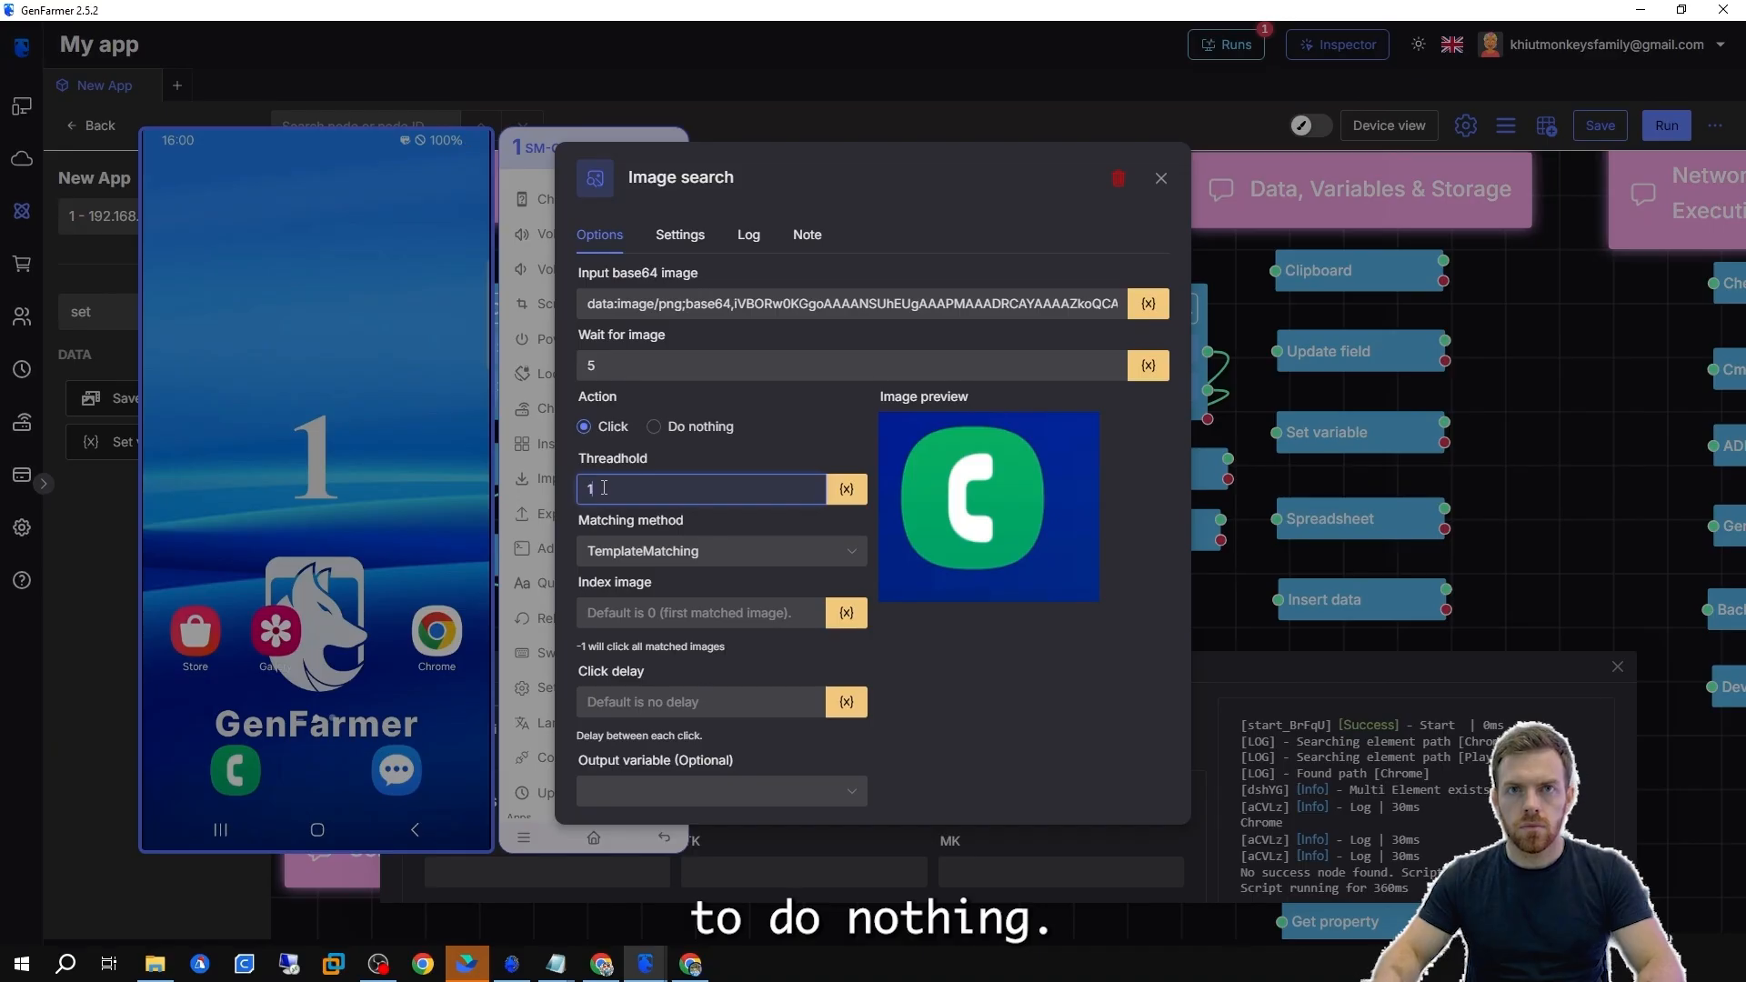
{"action": "left_click_drag", "start_coordinate": [604, 488], "coordinate": [580, 486]}
{"action": "type", "text": "7"}
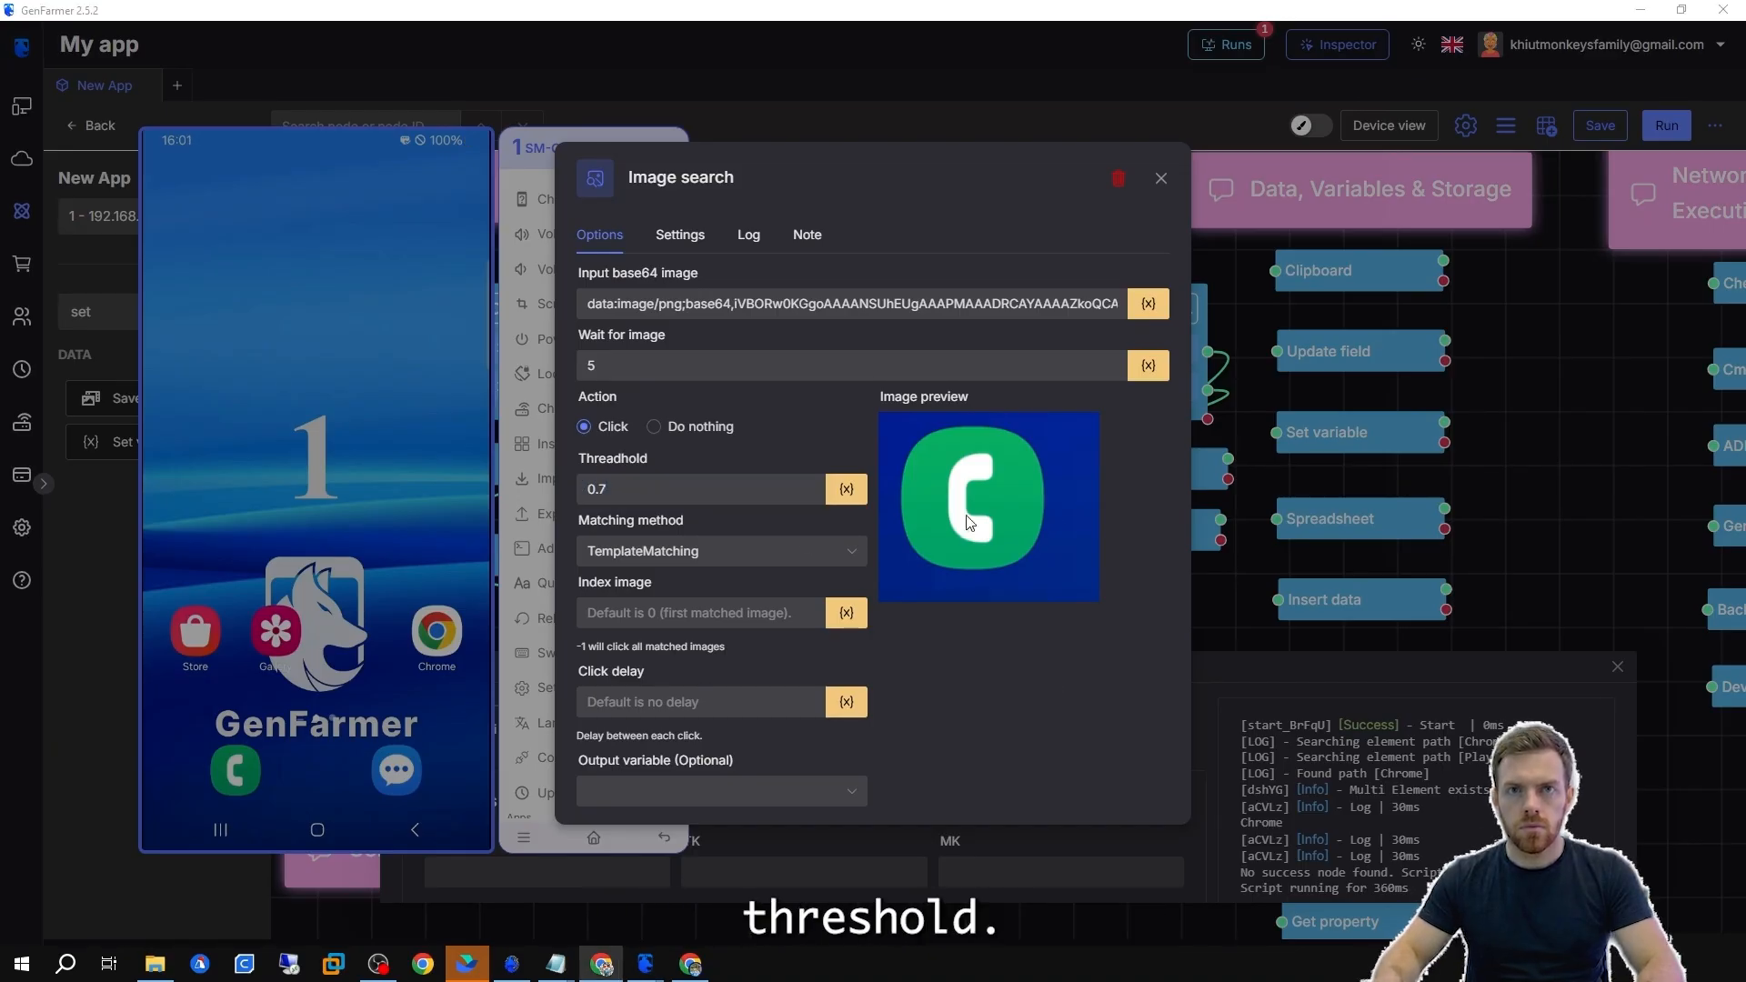
Select TemplateMatching as the matching method and look over the index image and click delay fields.
{"action": "left_click", "coordinate": [701, 552]}
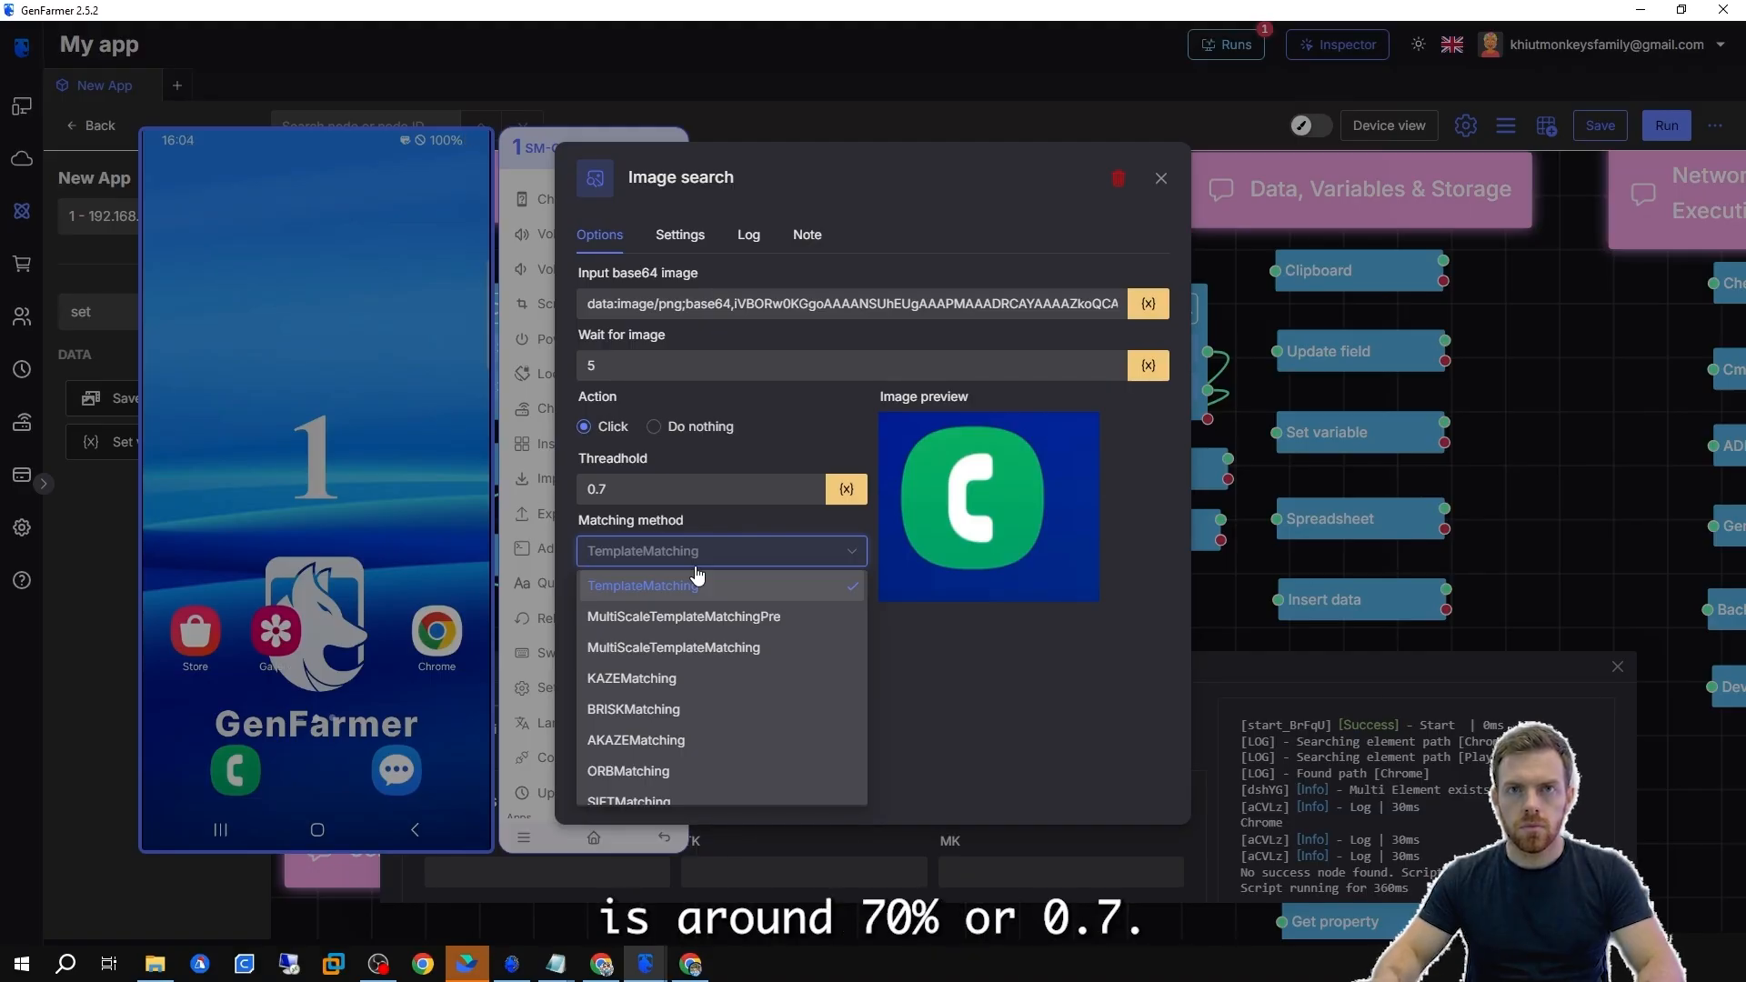
{"action": "left_click", "coordinate": [697, 575]}
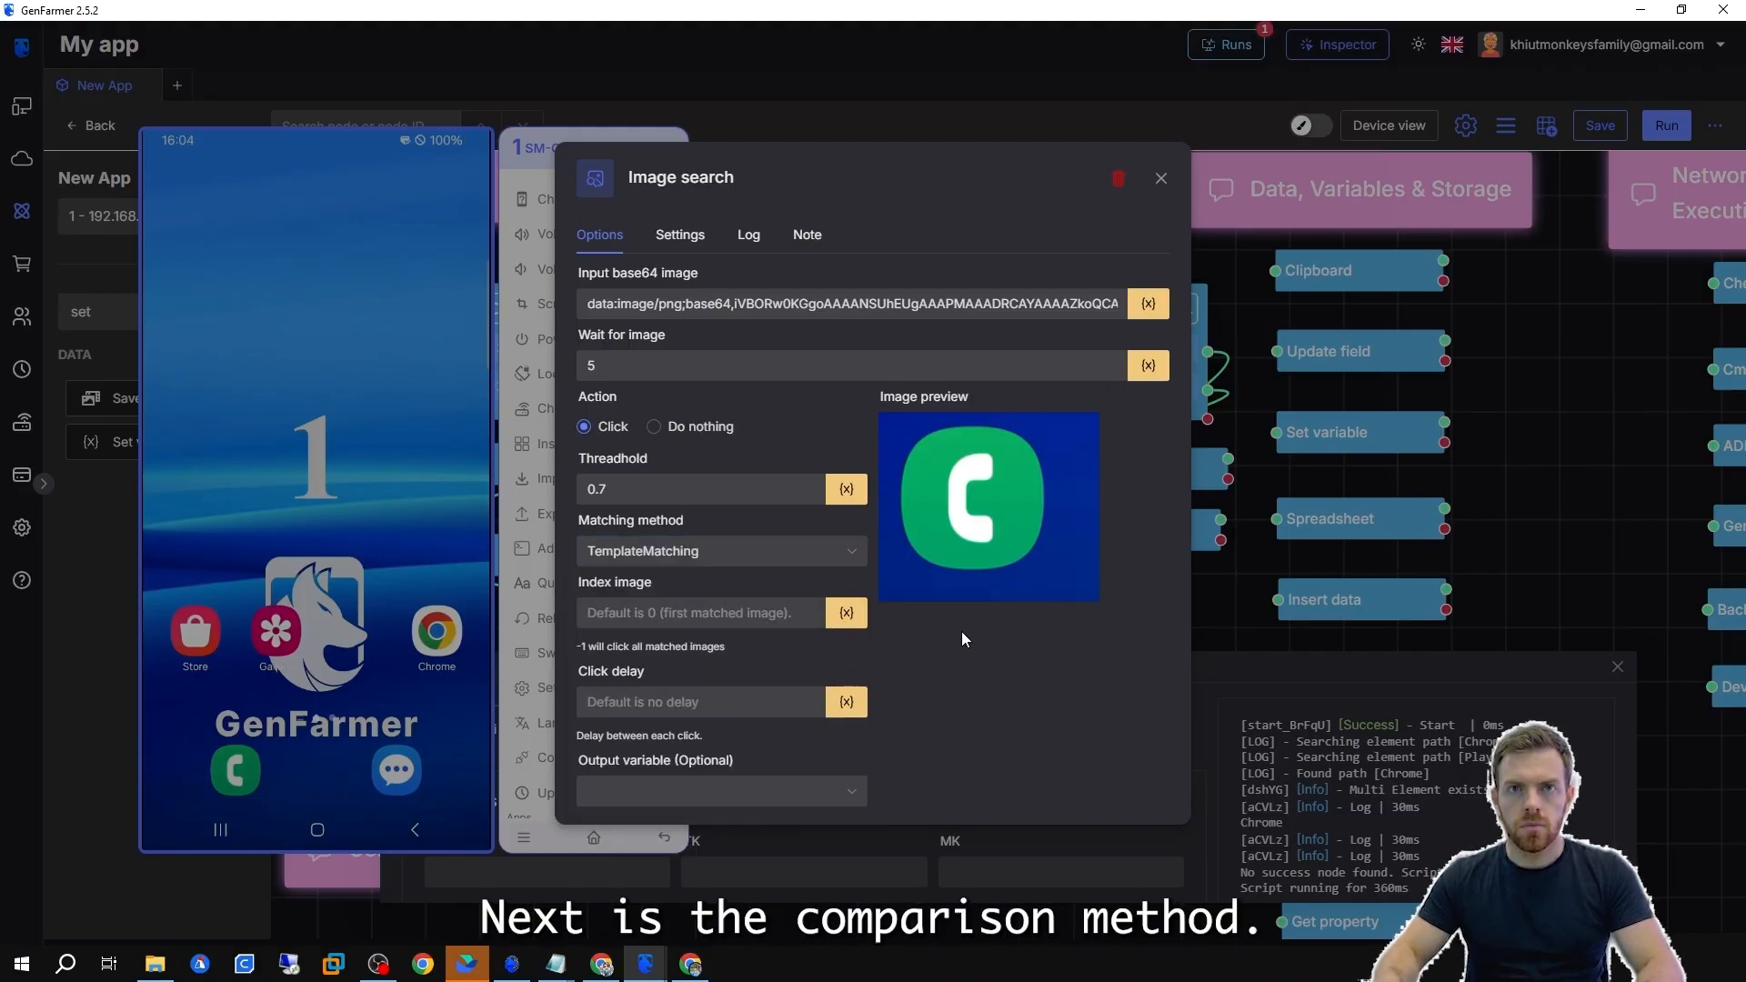
{"action": "left_click_drag", "start_coordinate": [656, 587], "coordinate": [577, 584]}
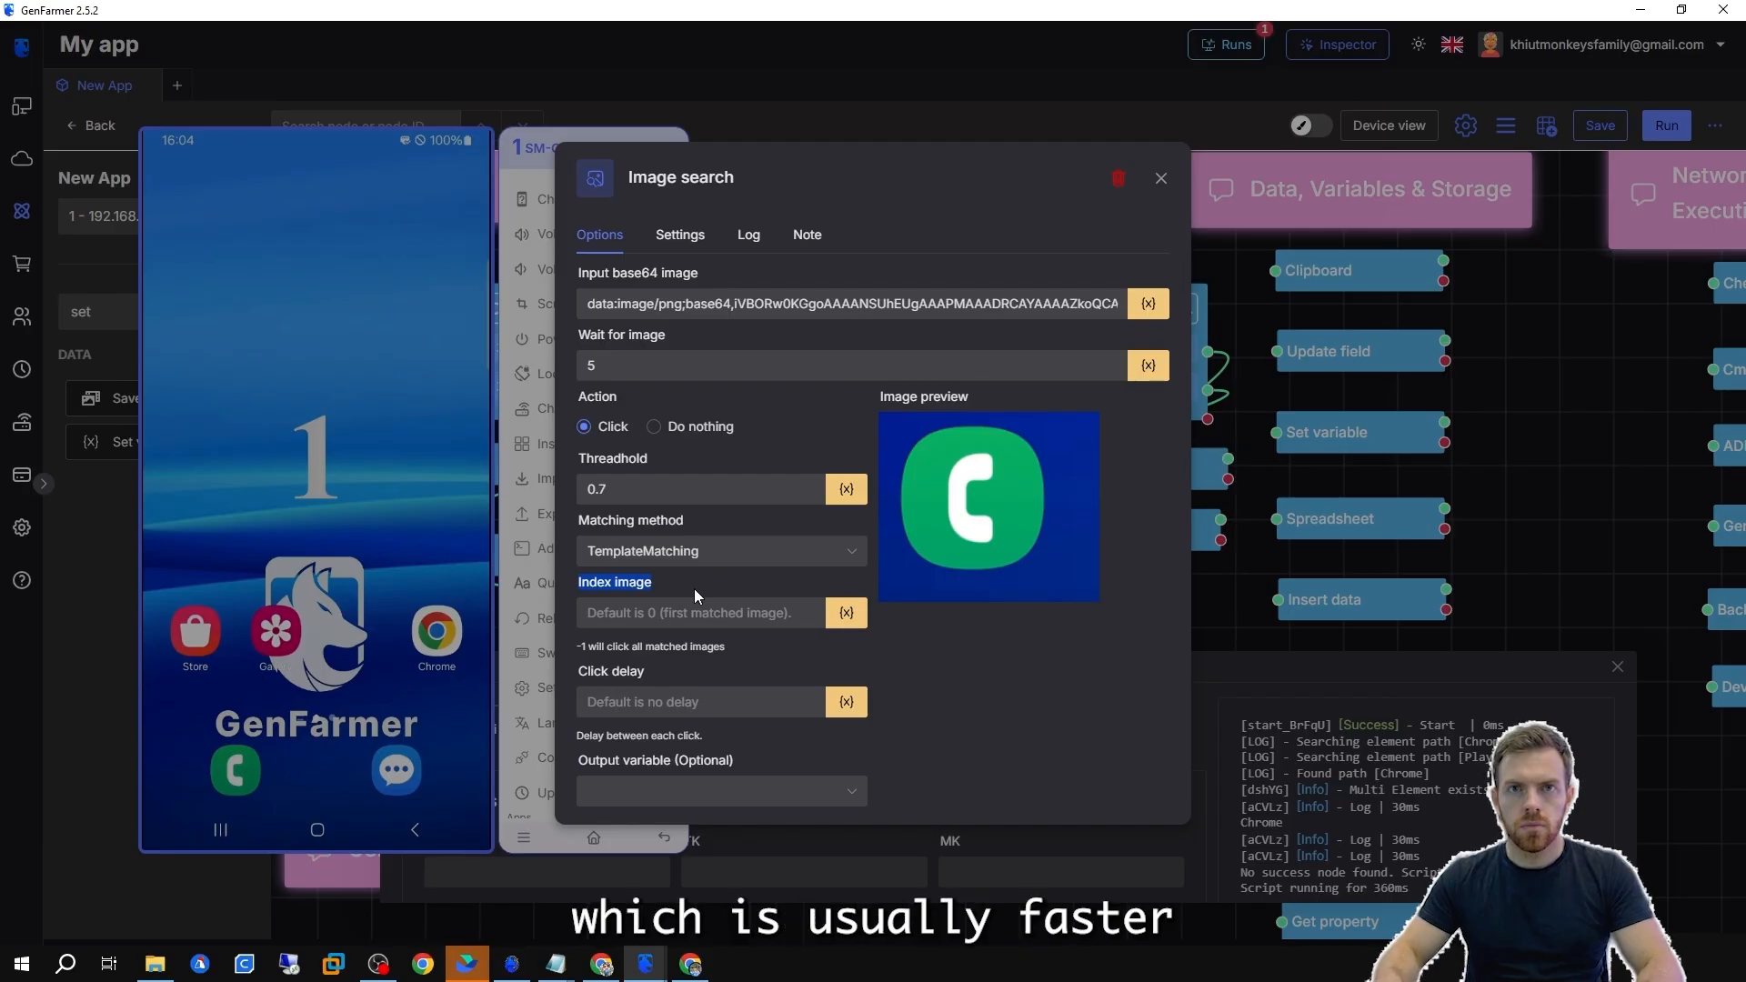
{"action": "left_click", "coordinate": [578, 609]}
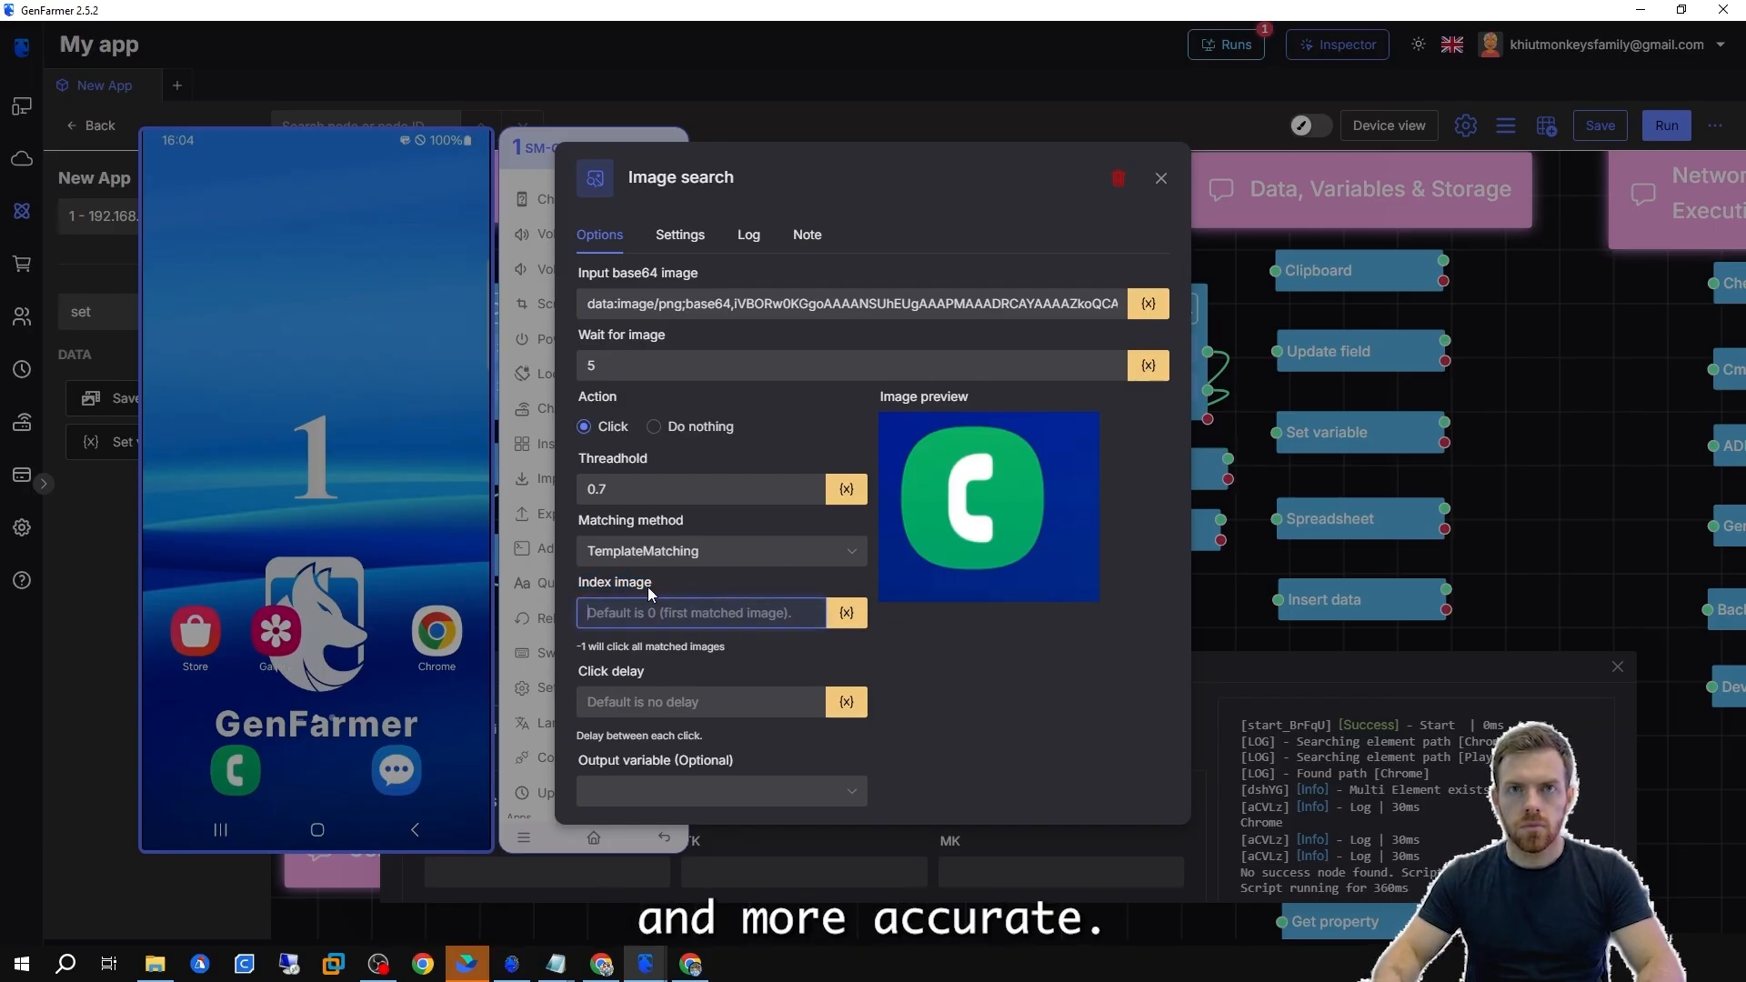
{"action": "left_click", "coordinate": [716, 709]}
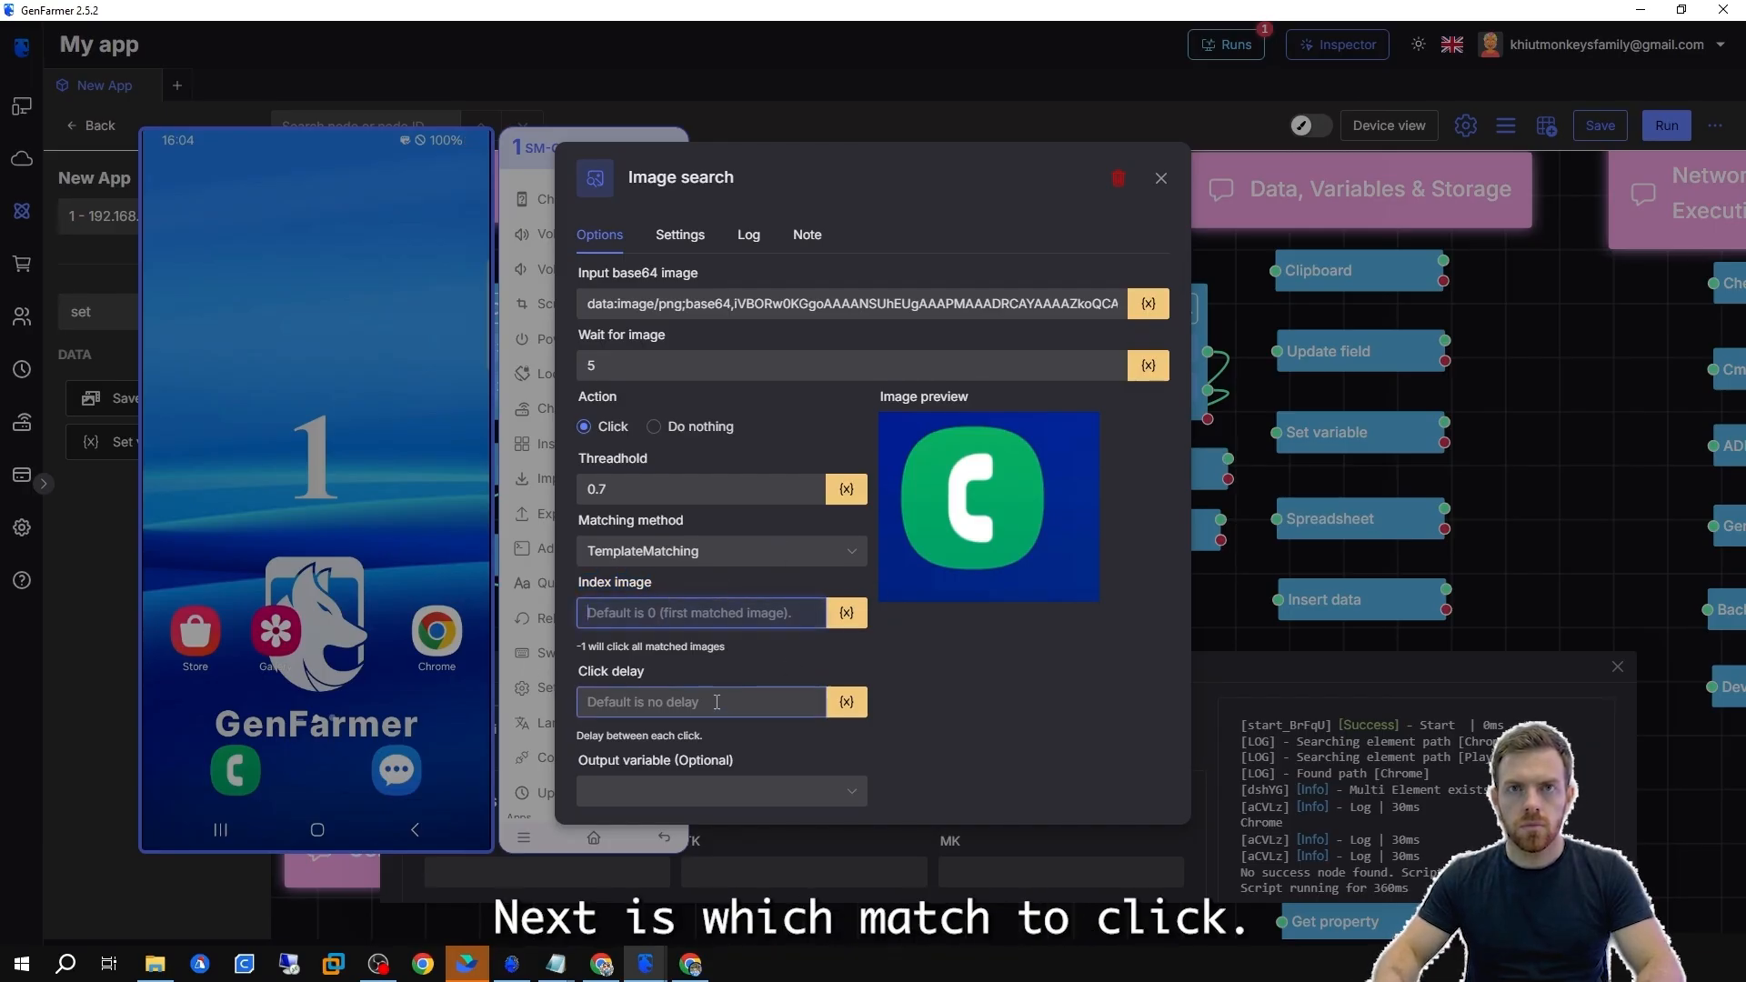
{"action": "left_click", "coordinate": [717, 702]}
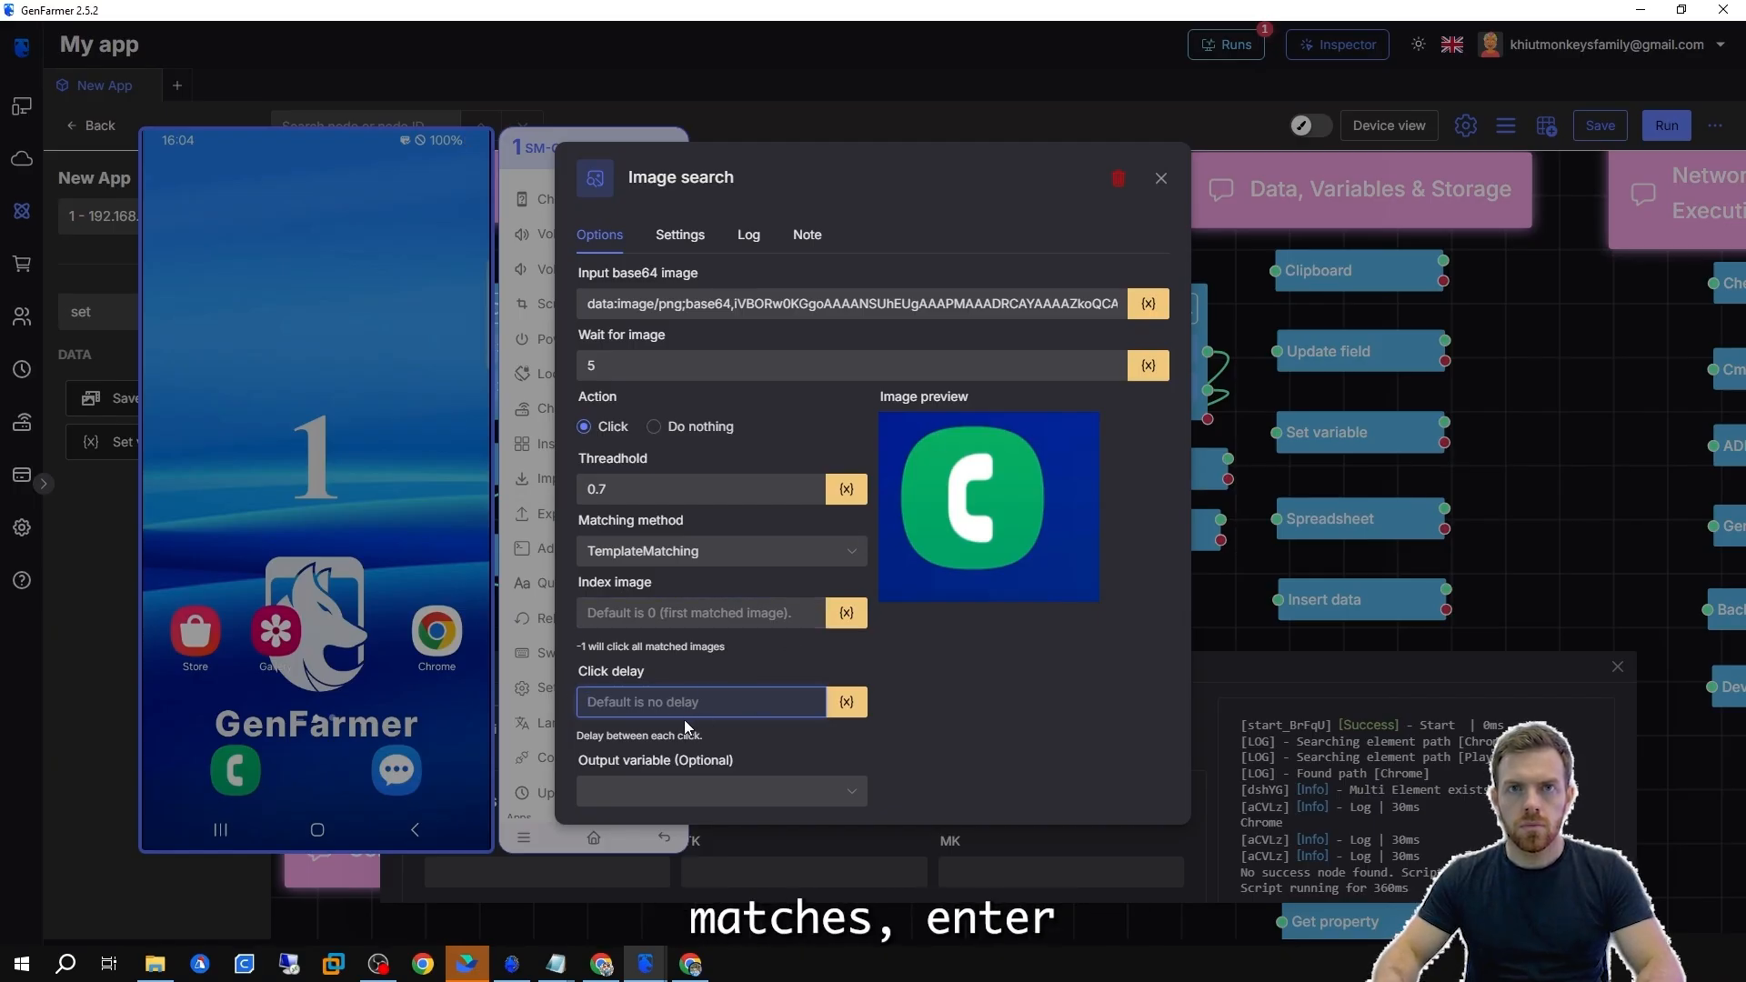
Set the Image search output variable to Flow.
{"action": "left_click", "coordinate": [673, 793]}
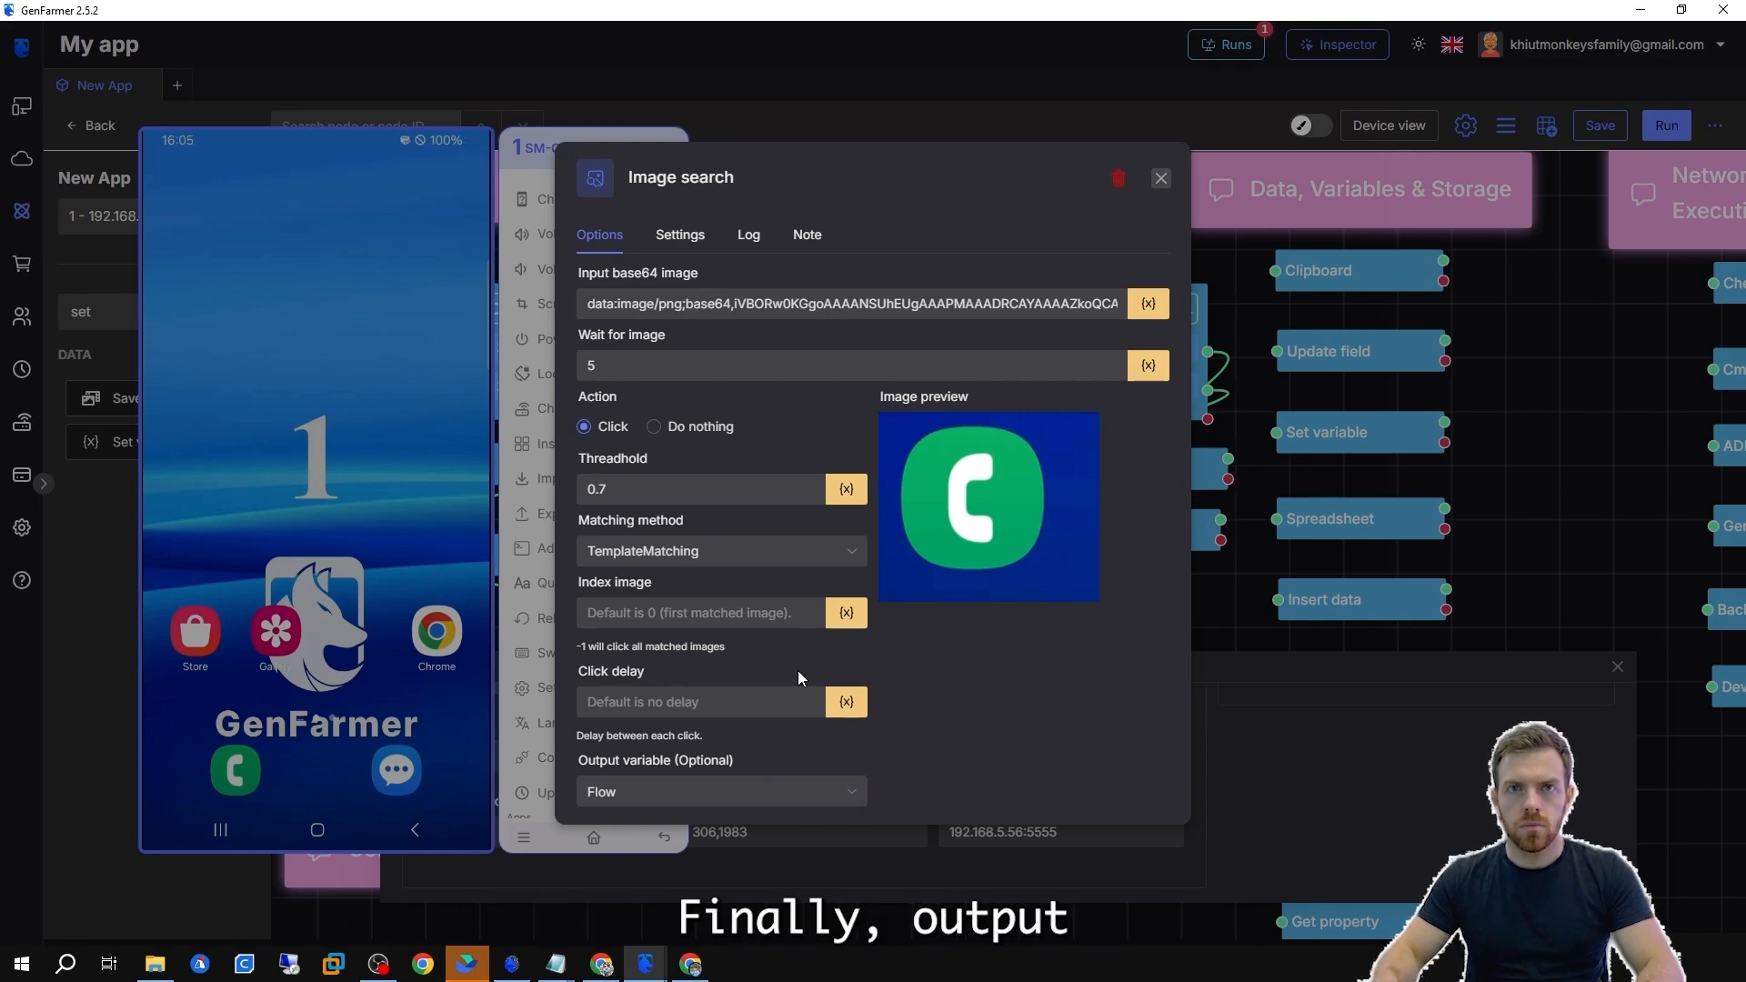
{"action": "left_click", "coordinate": [662, 790]}
{"action": "scroll", "coordinate": [709, 727], "scroll_direction": "down", "scroll_amount": 5}
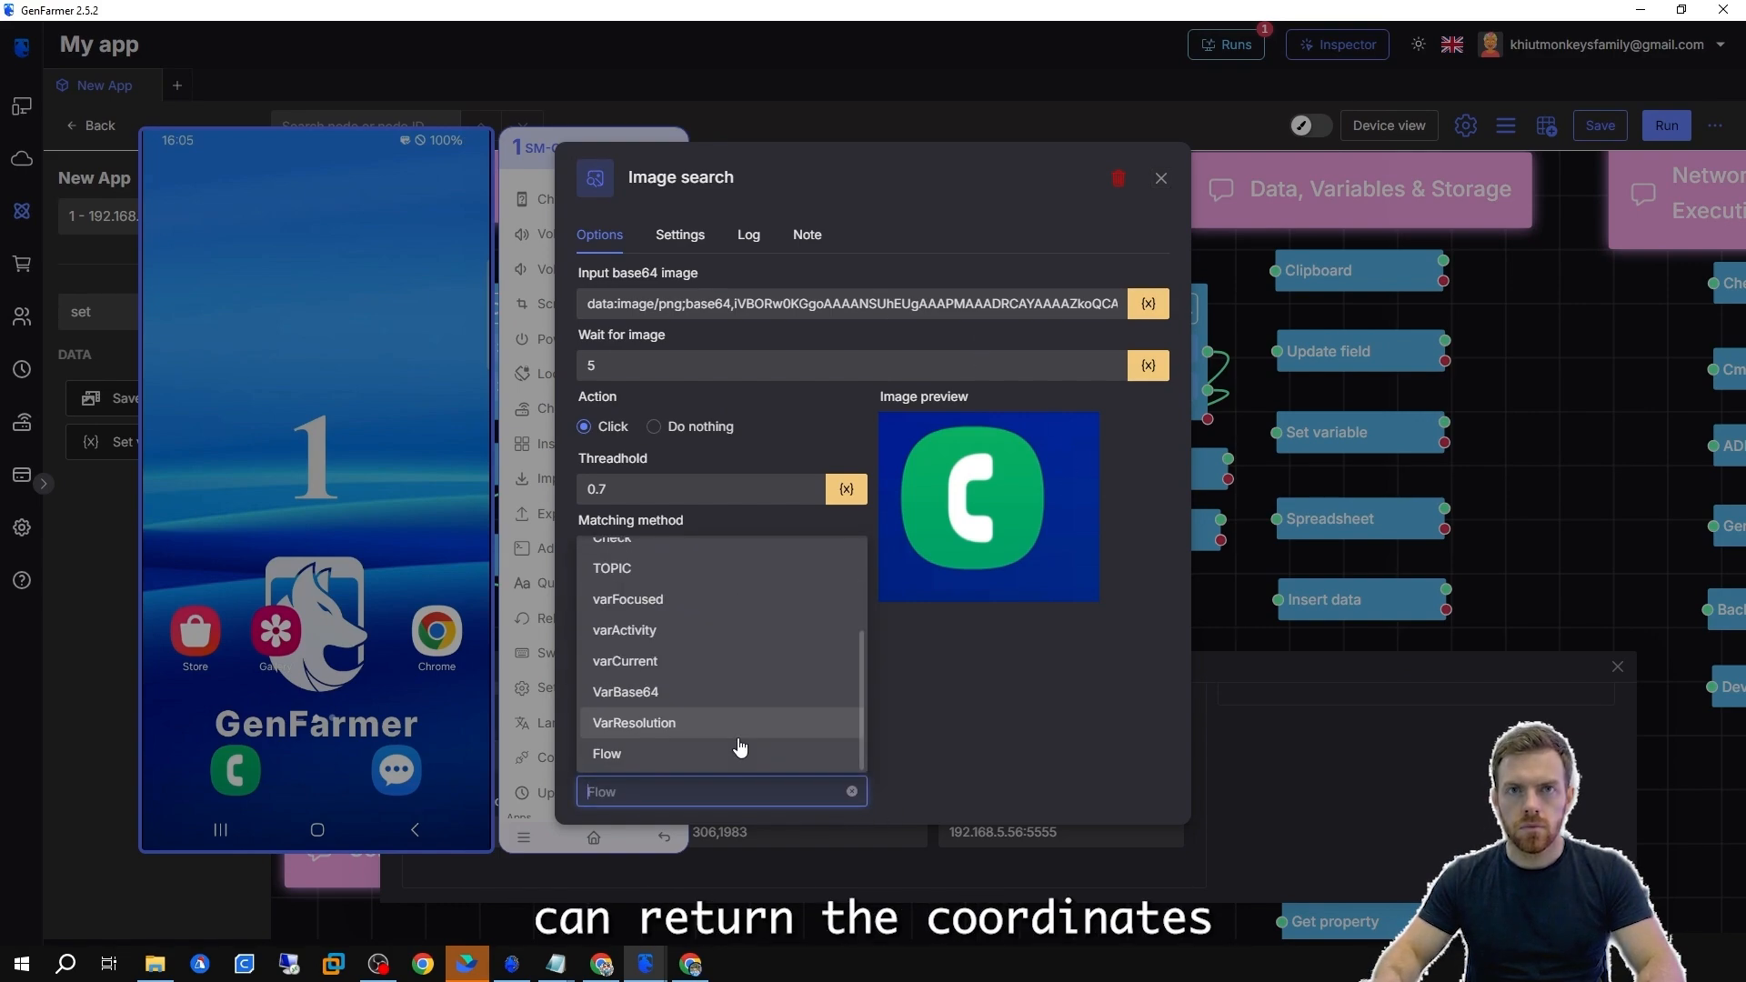
{"action": "left_click", "coordinate": [664, 755]}
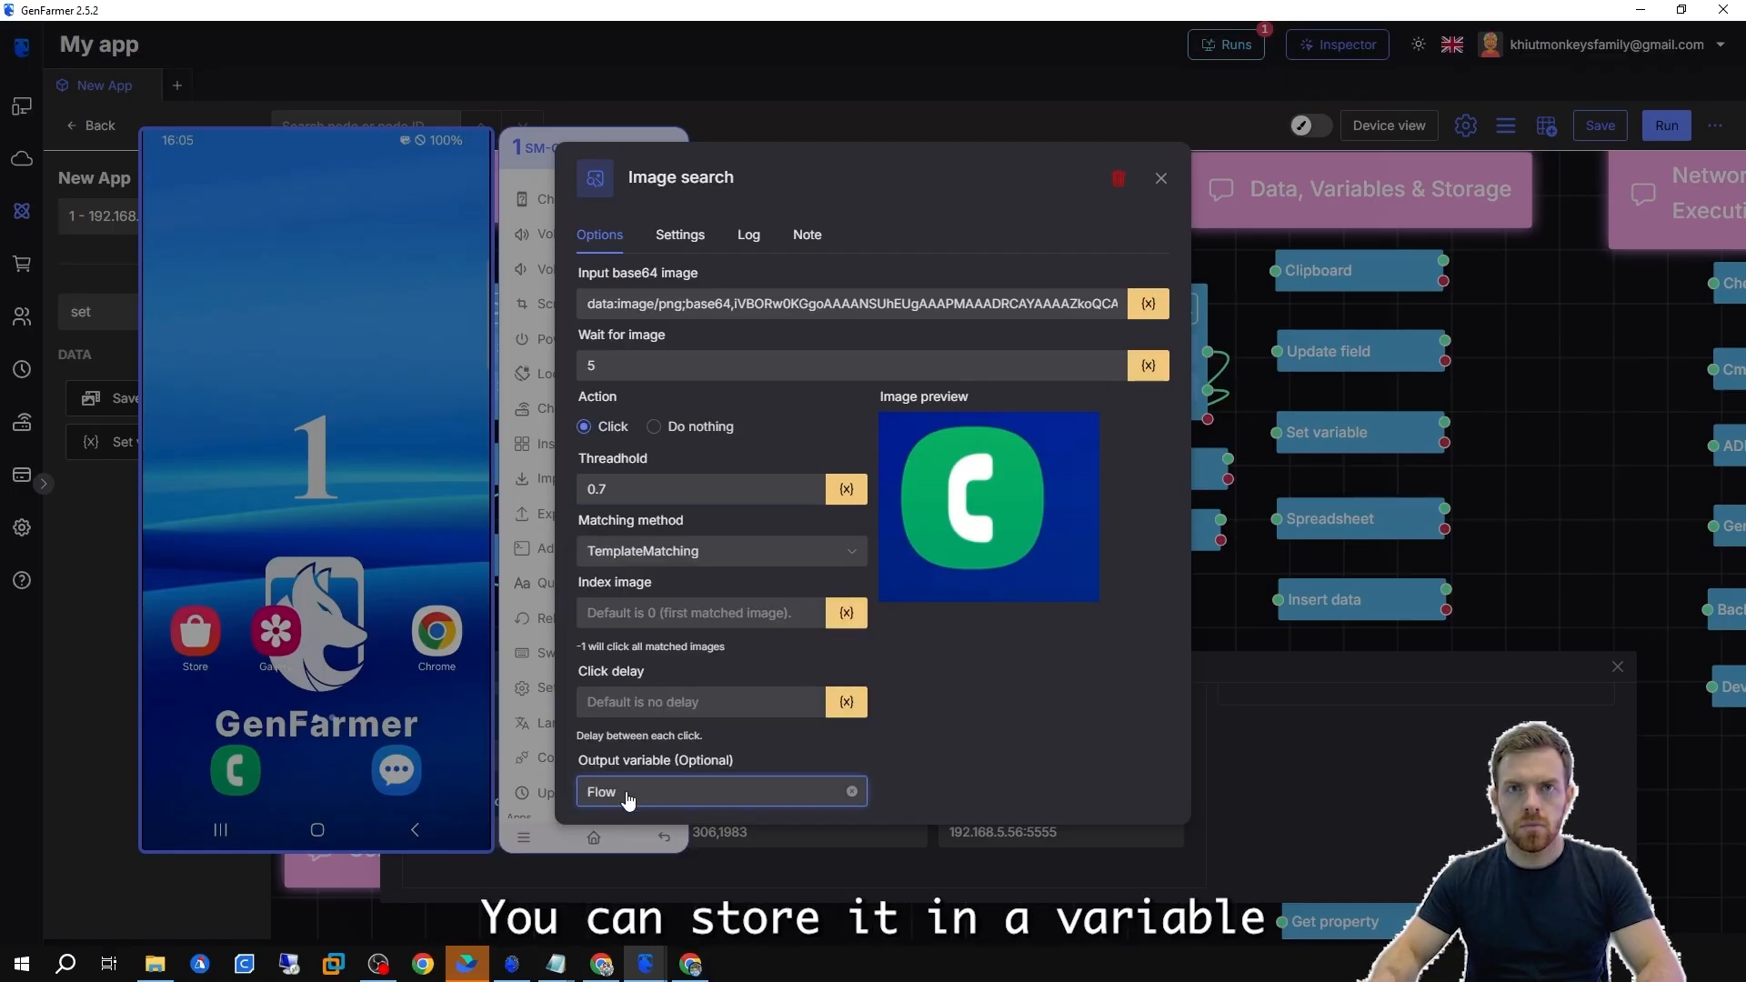
Run the Image search node on the phone's home screen and reopen its settings.
{"action": "left_click", "coordinate": [1258, 724]}
{"action": "left_click", "coordinate": [870, 399]}
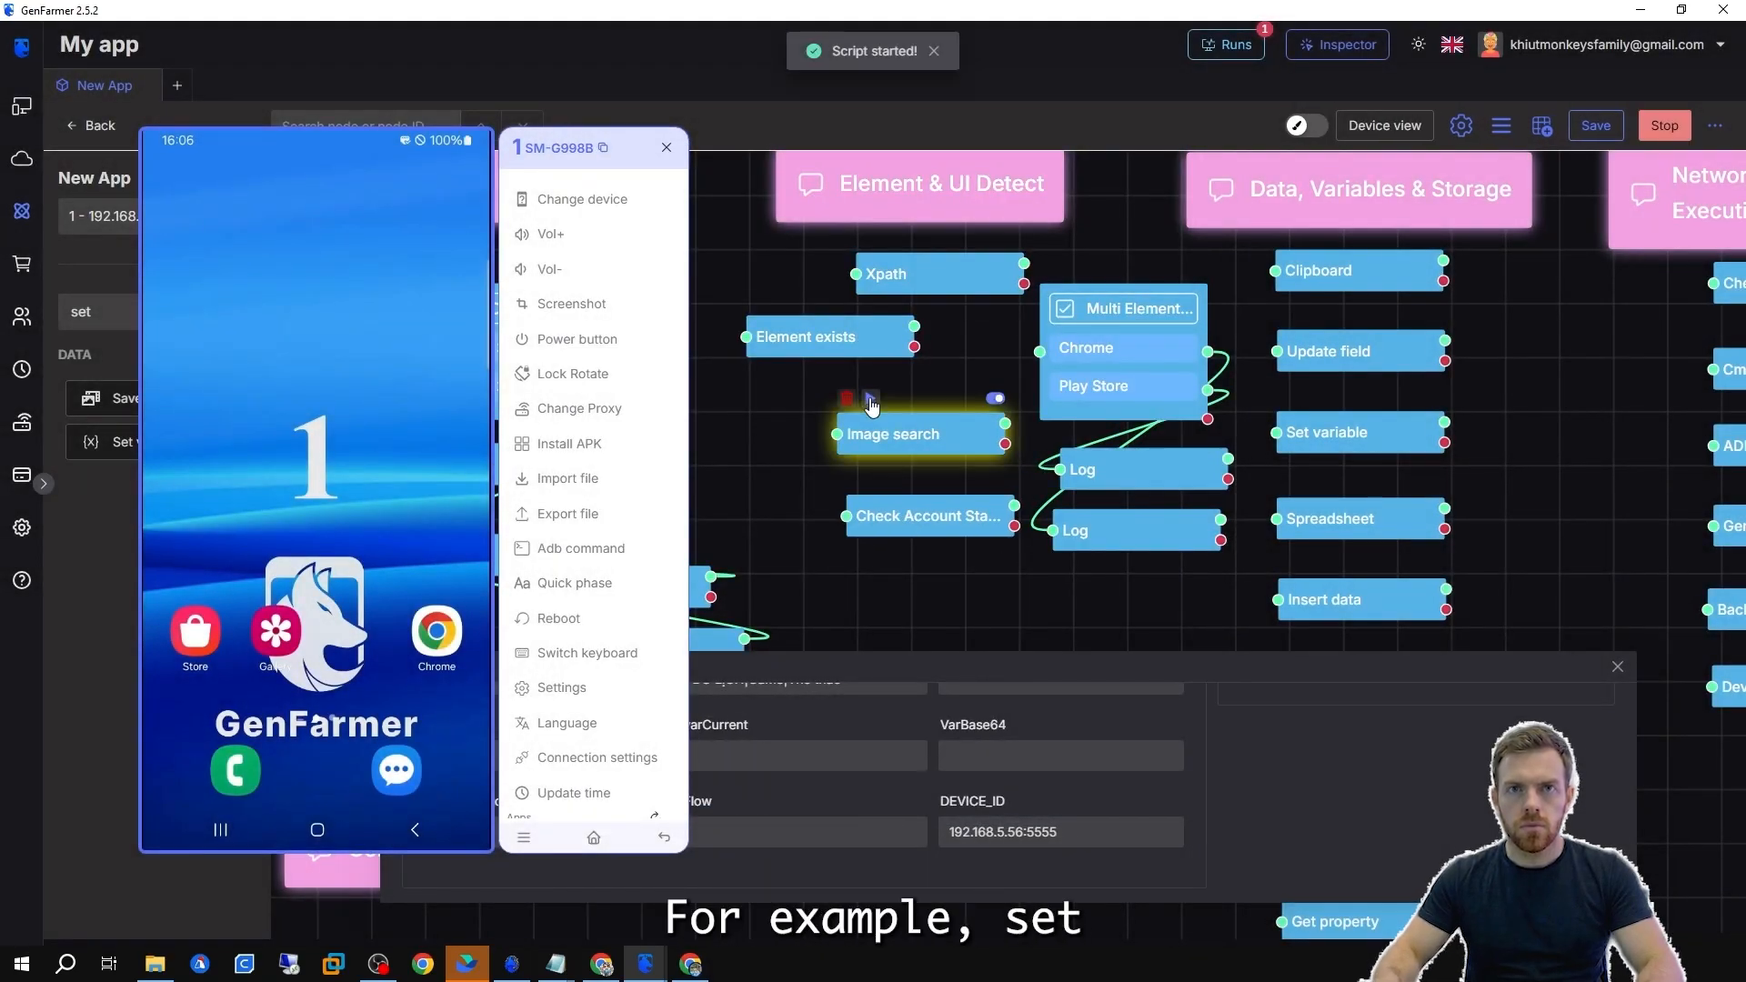
{"action": "double_click", "coordinate": [916, 447]}
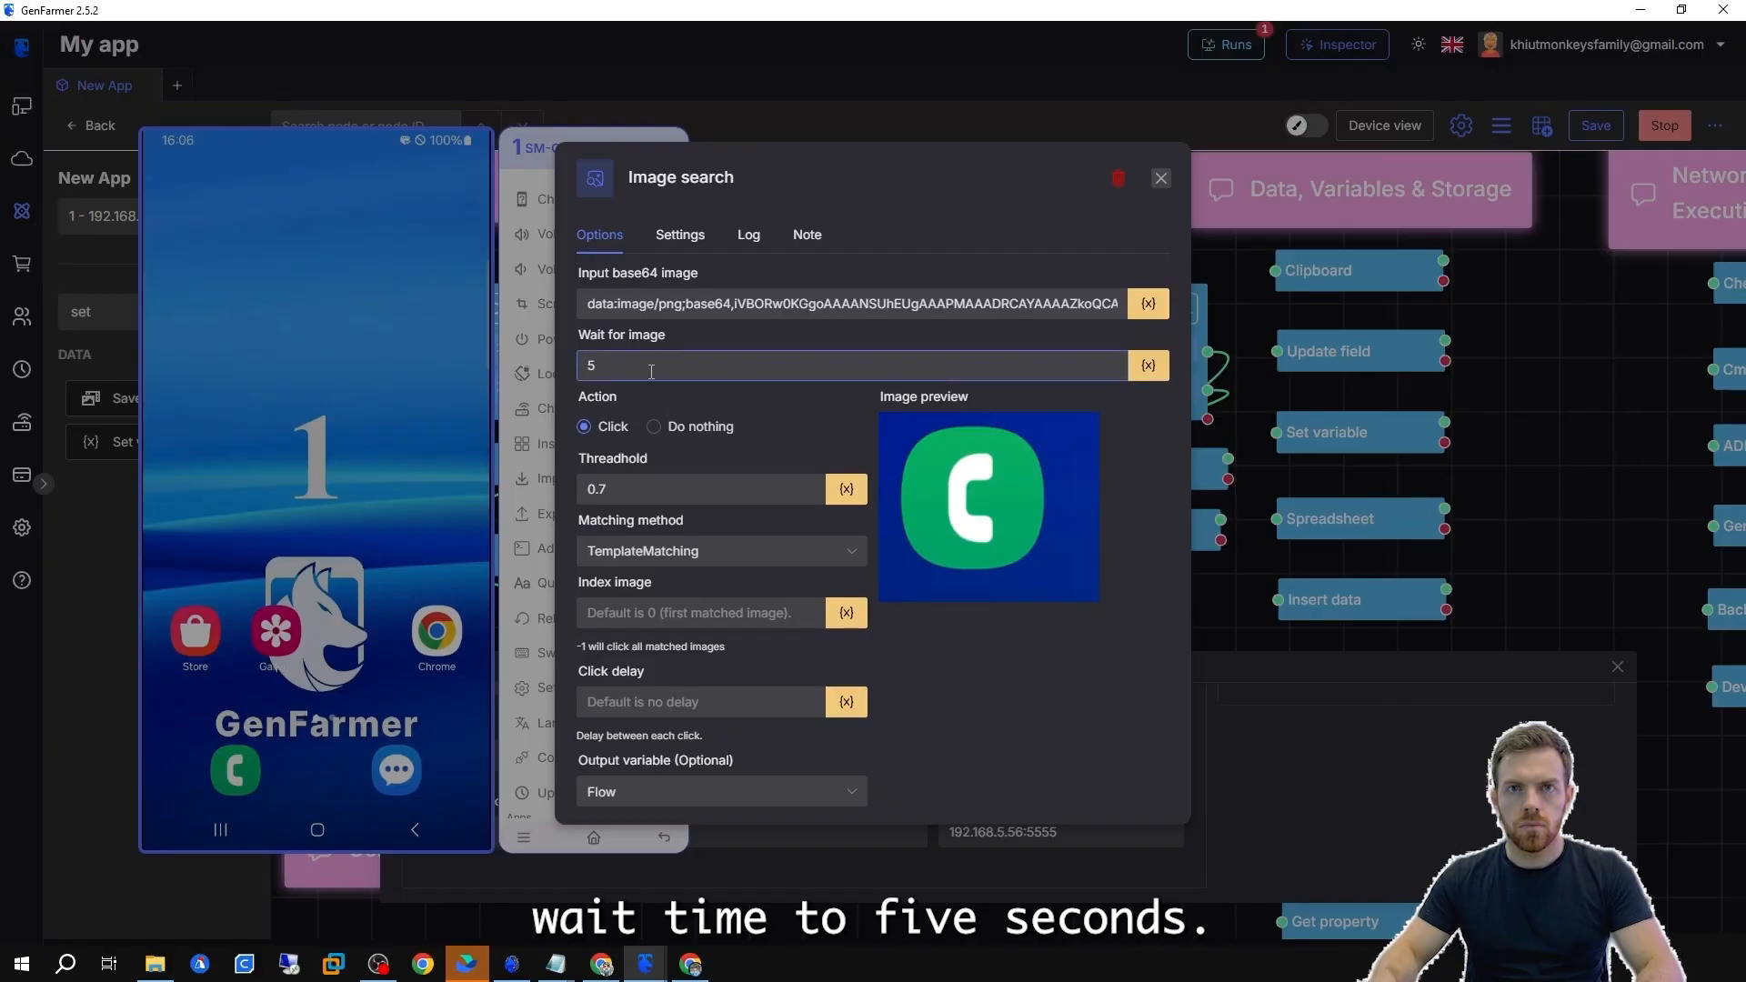
{"action": "left_click", "coordinate": [1235, 743]}
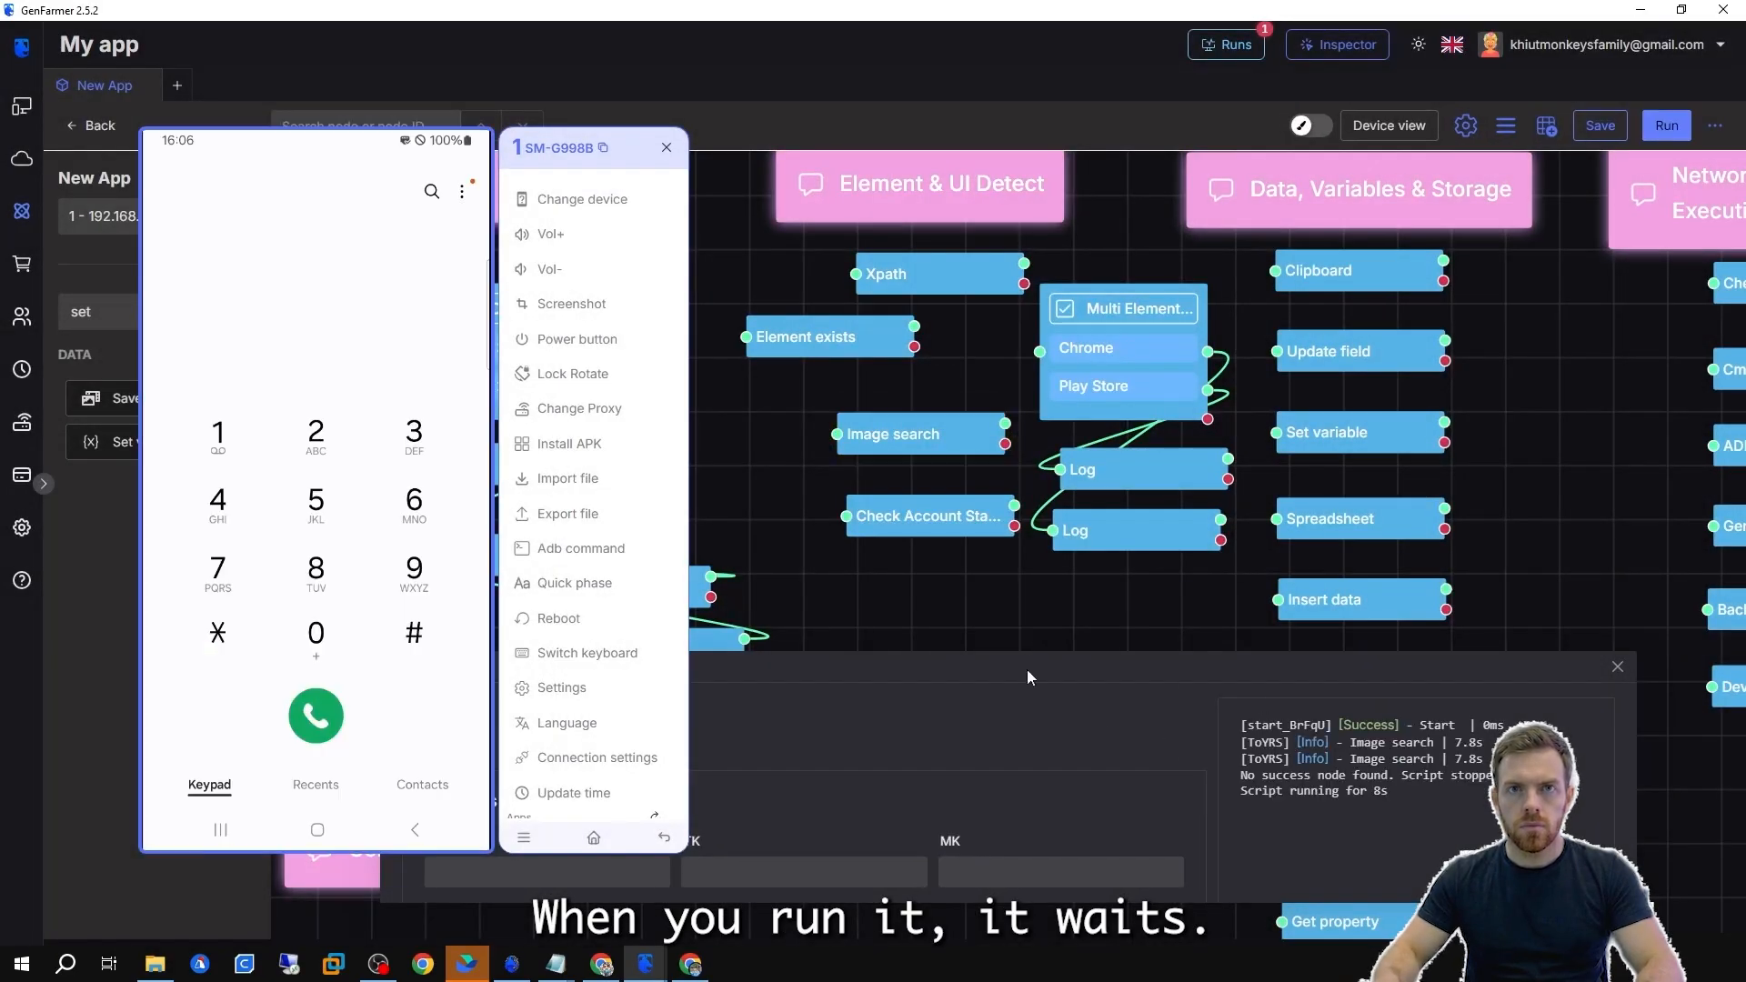